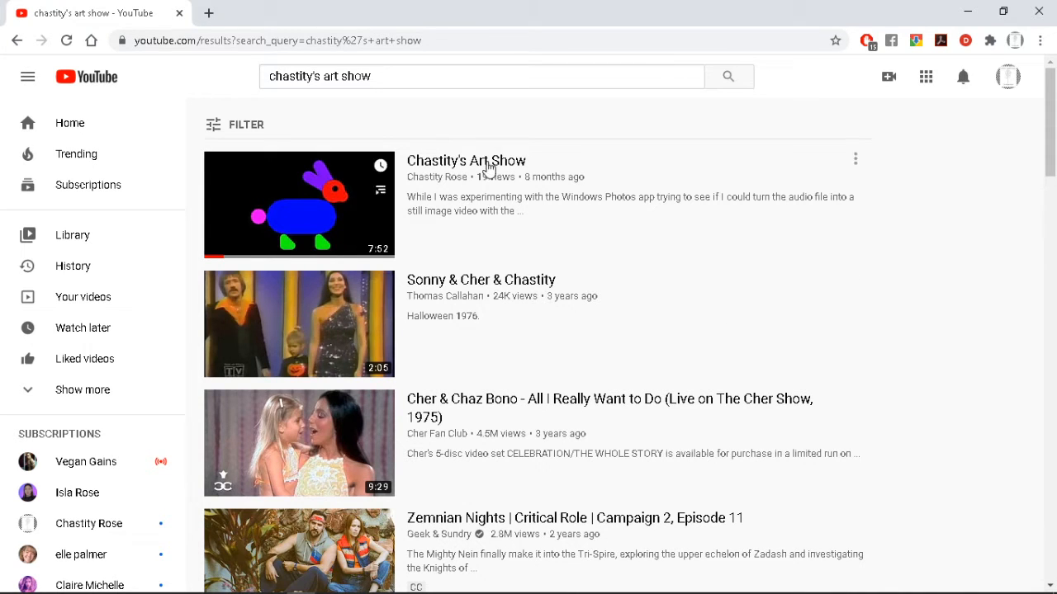
Step: Open the first art show video in the search results, pause it, read its full description and close the page
click(437, 165)
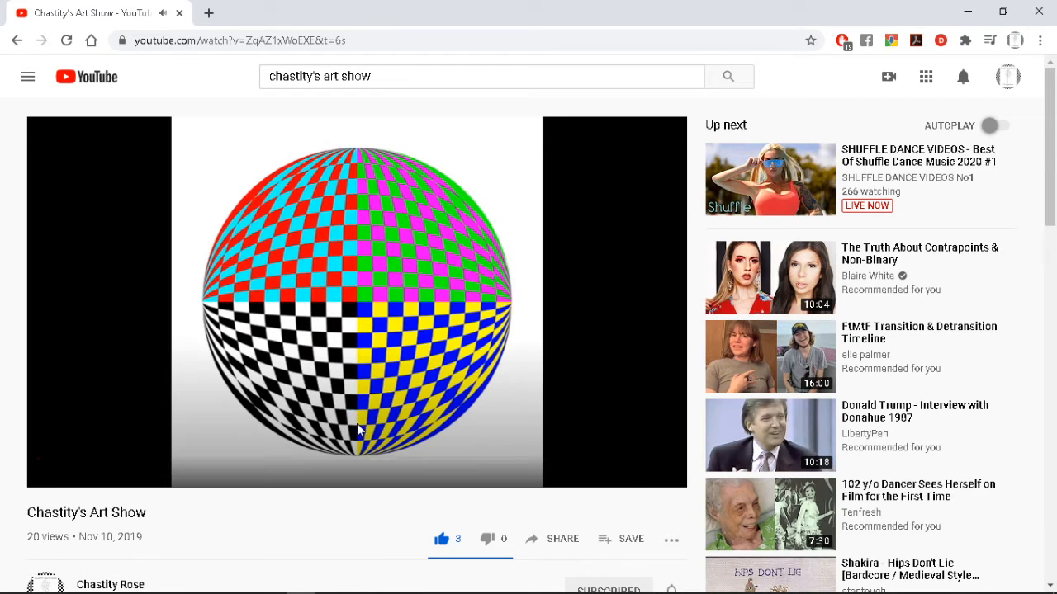
click(133, 374)
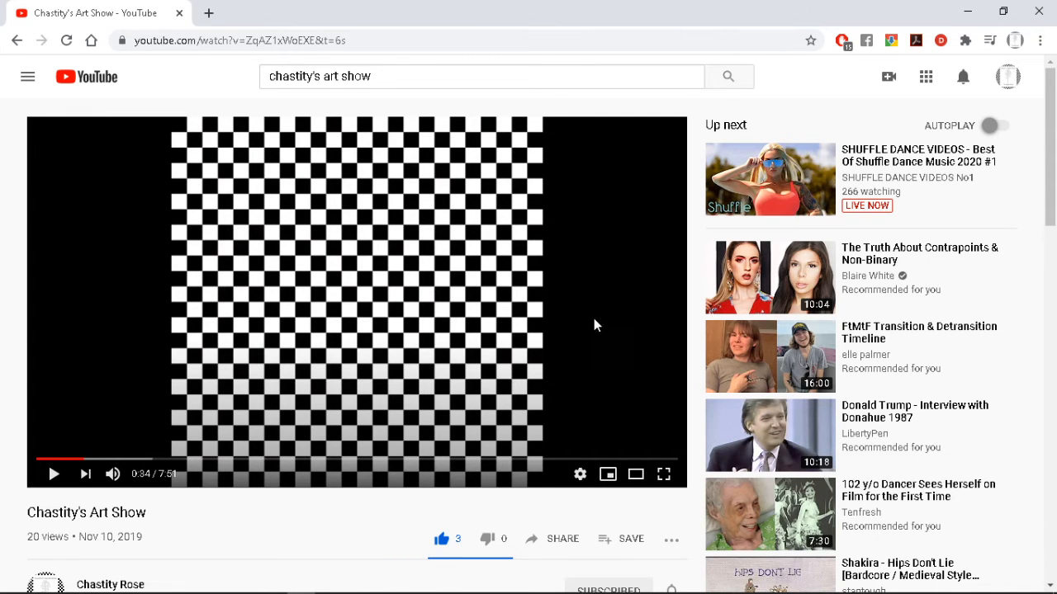
scroll(604, 323, down, 5)
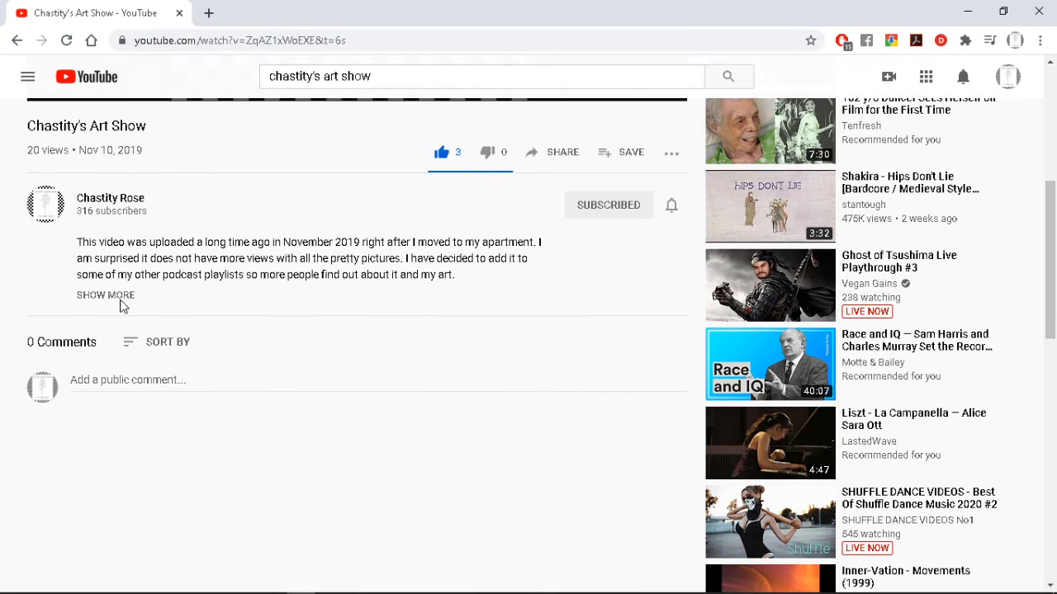
click(118, 297)
scroll(536, 312, down, 1)
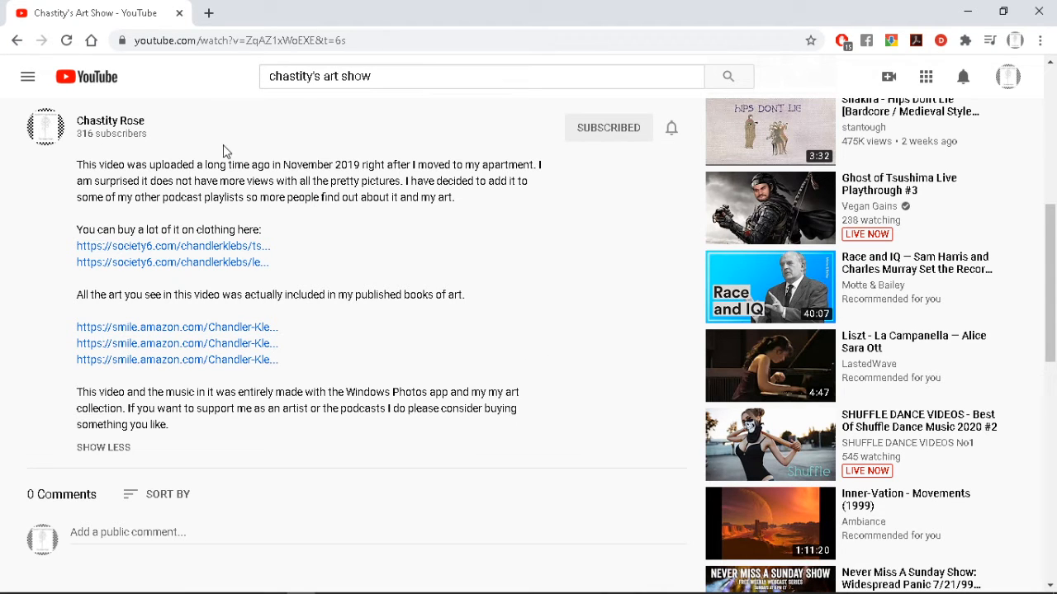
click(180, 13)
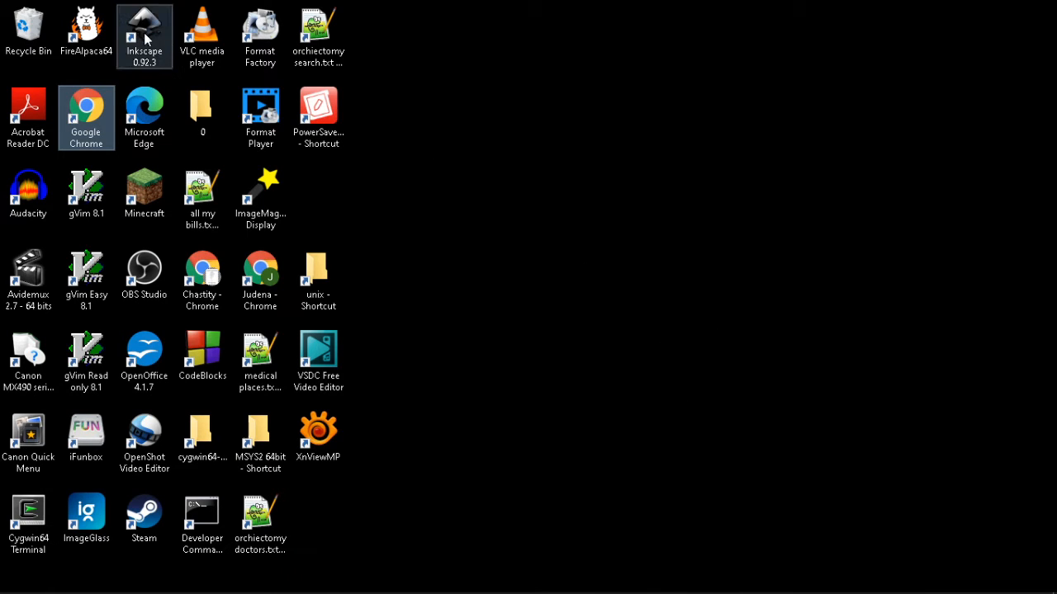
Step: Delete both JPG files from the desktop folder 0 and close the folder
double_click(198, 106)
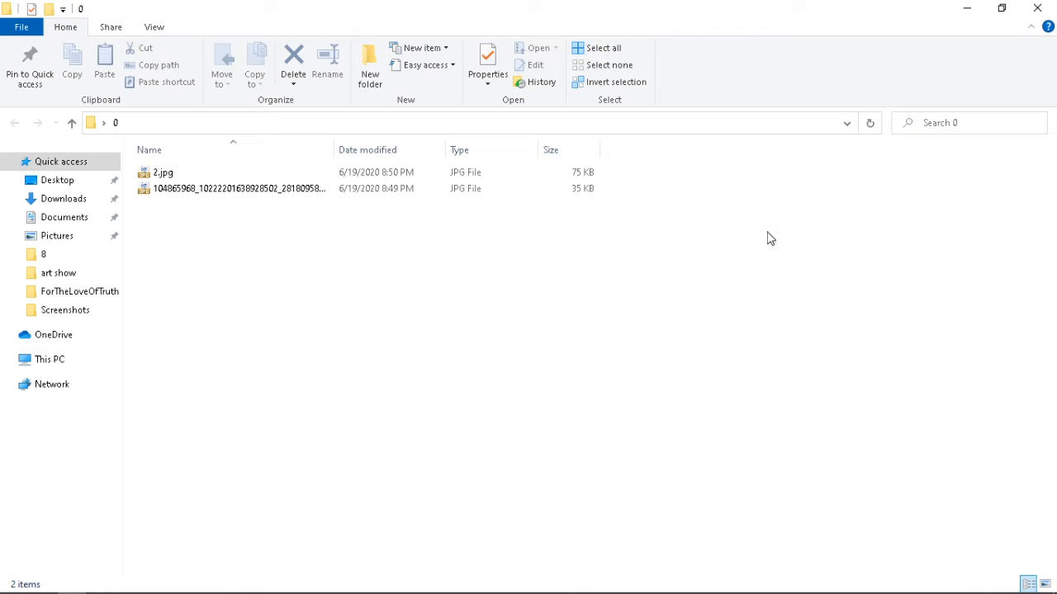
click(269, 175)
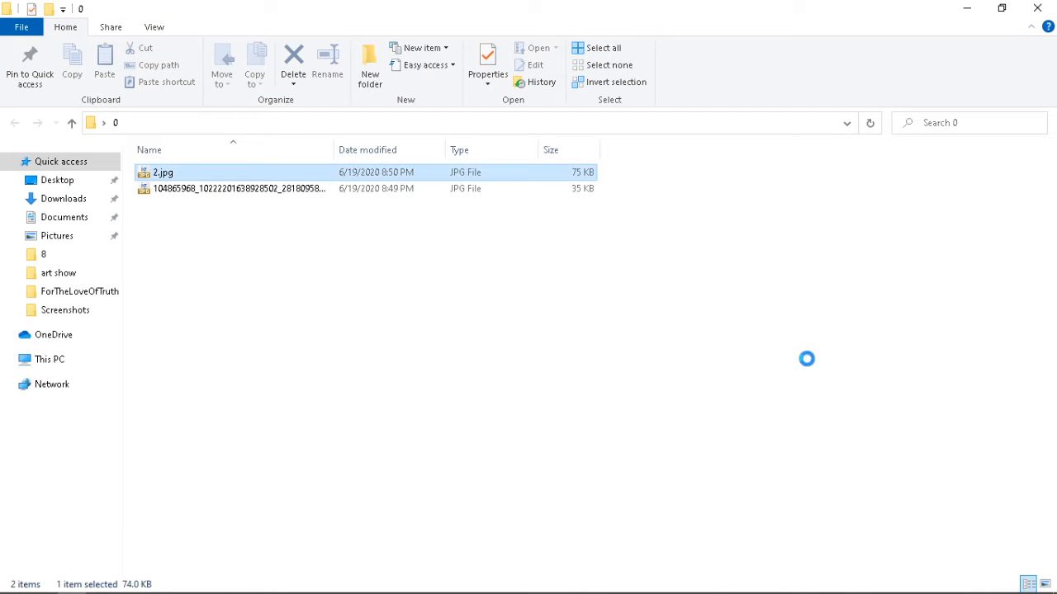
key(Delete)
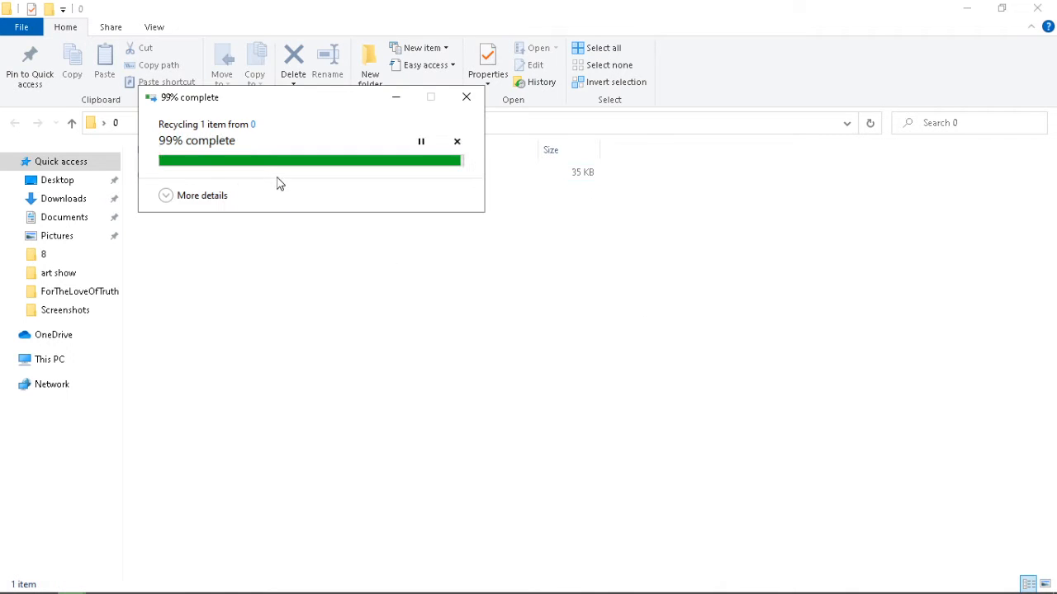
click(250, 181)
key(Delete)
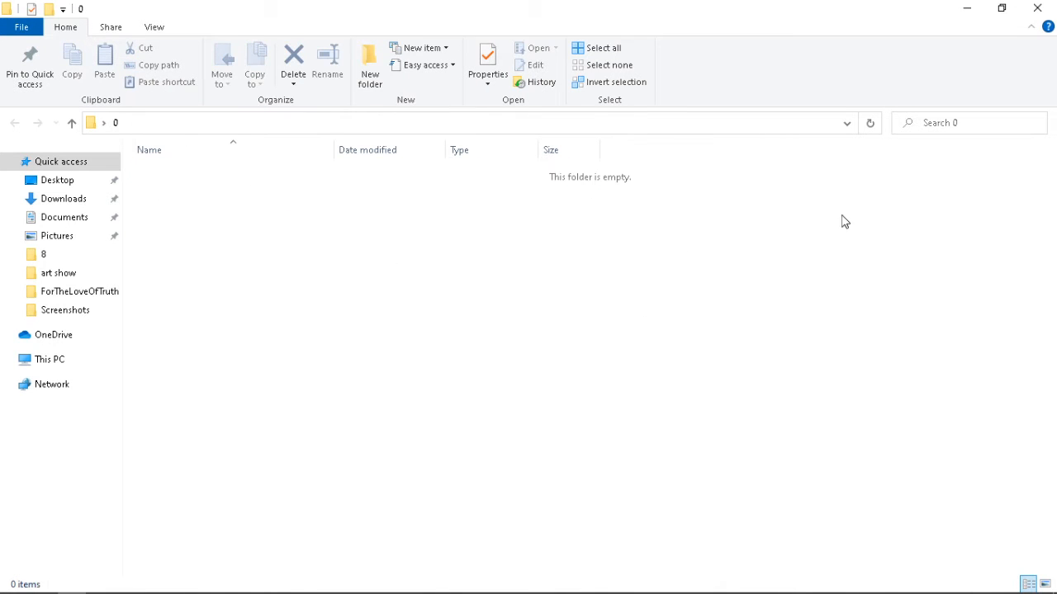
click(1037, 8)
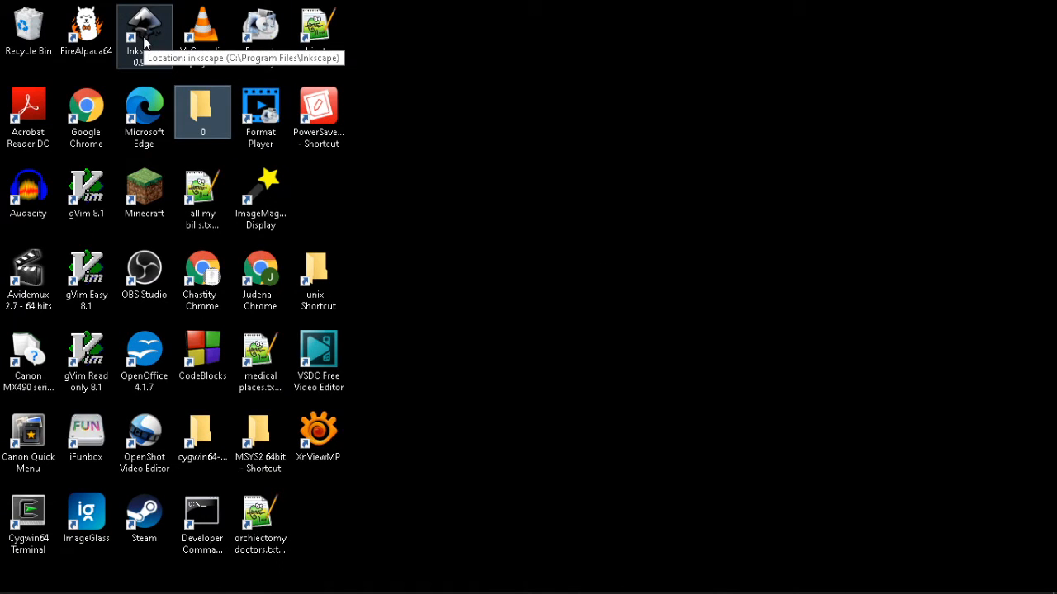
click(272, 583)
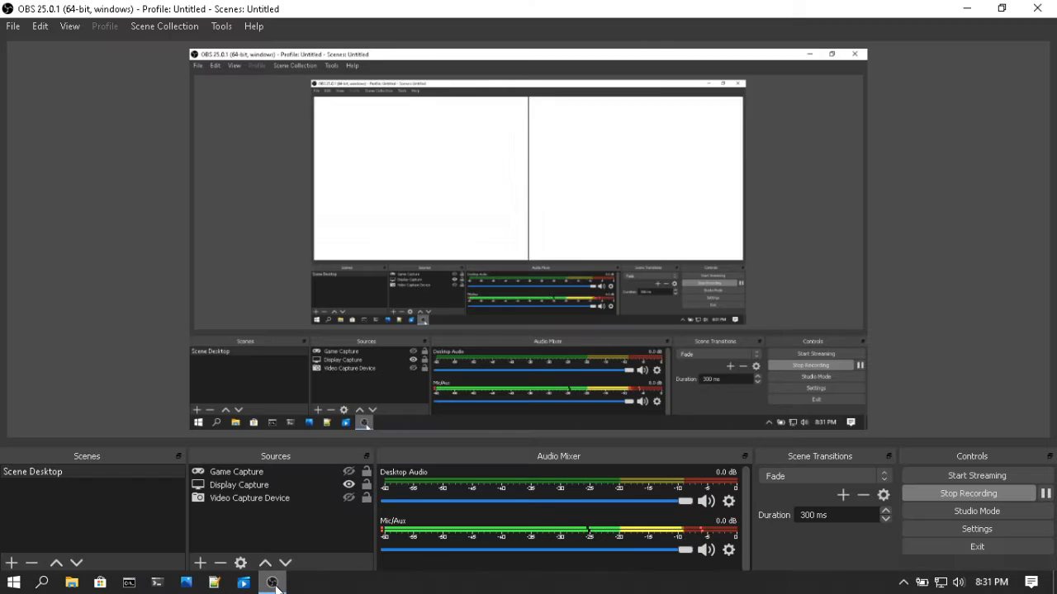
click(273, 583)
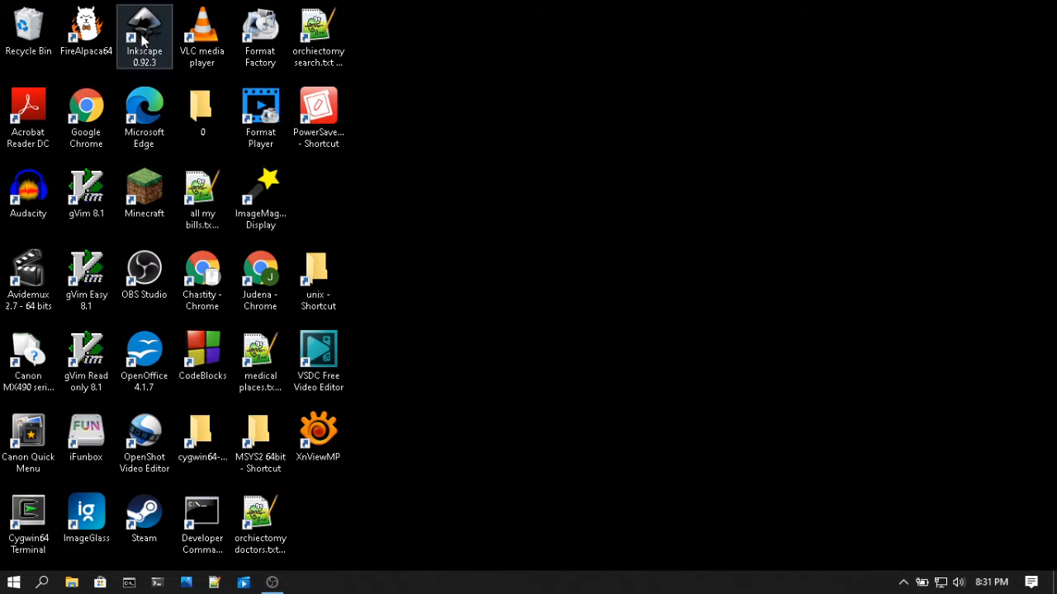
click(276, 583)
click(276, 583)
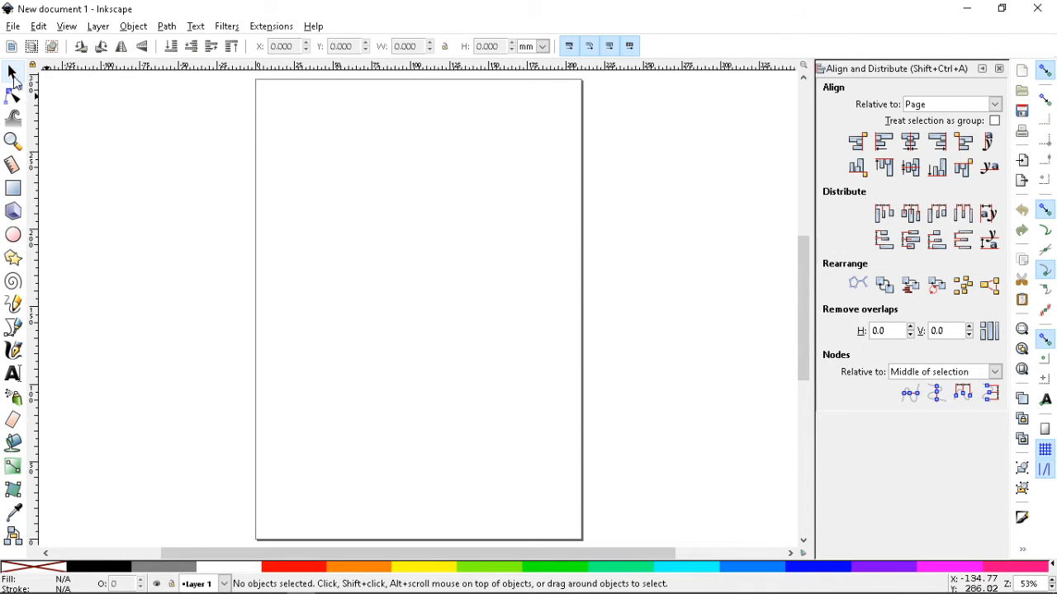
click(12, 26)
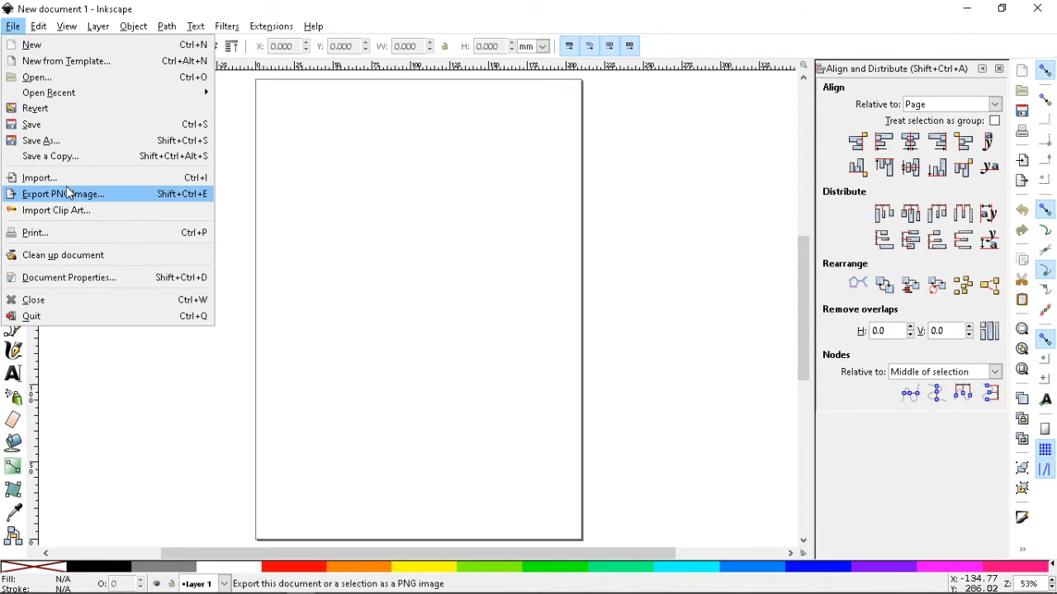
click(231, 182)
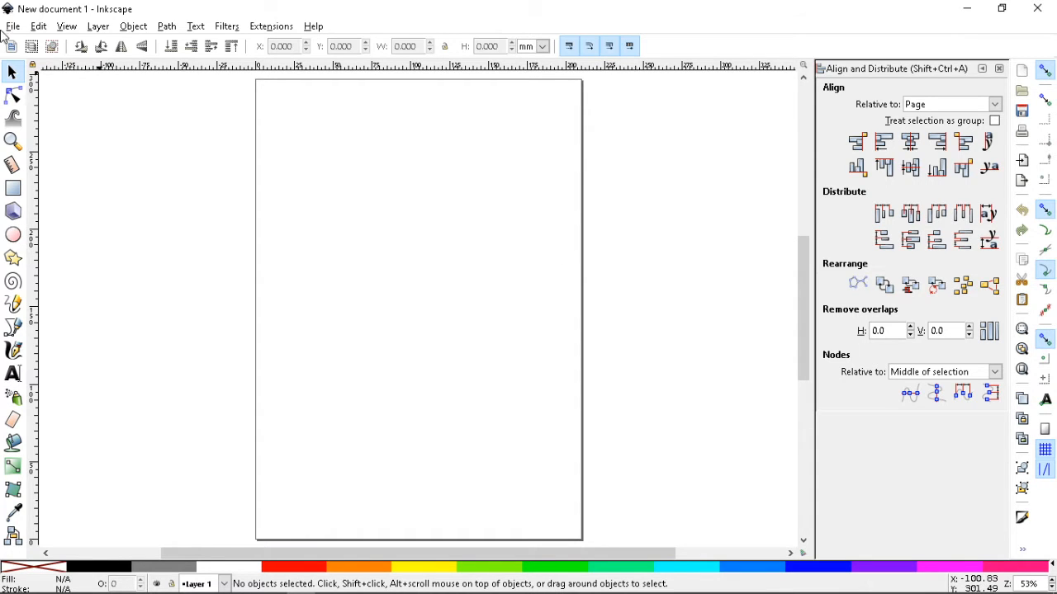
Step: In the document properties, set the custom page size to 720 px wide and 720 px high
click(13, 27)
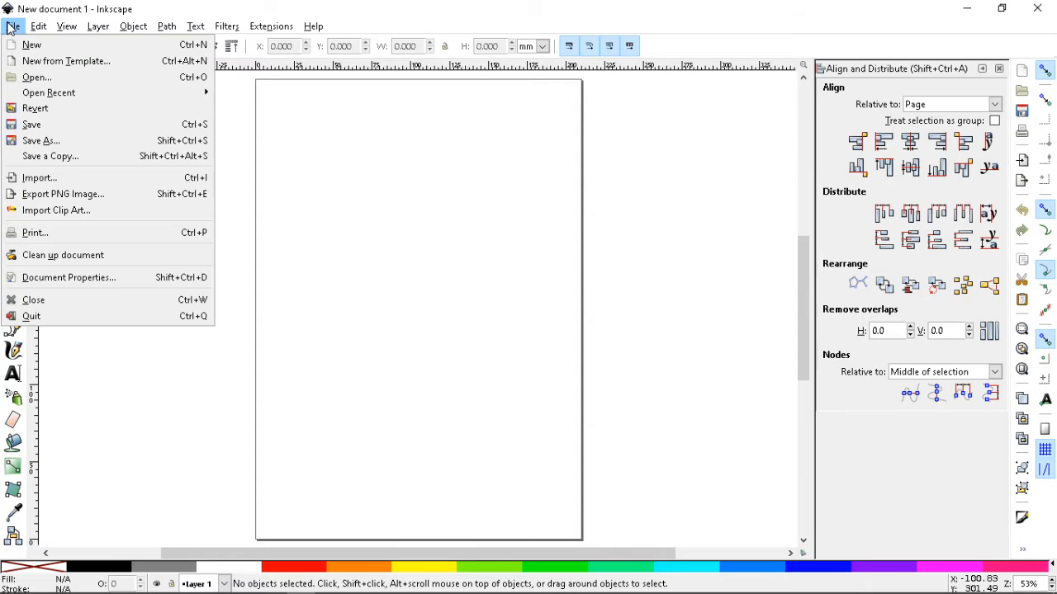
click(121, 281)
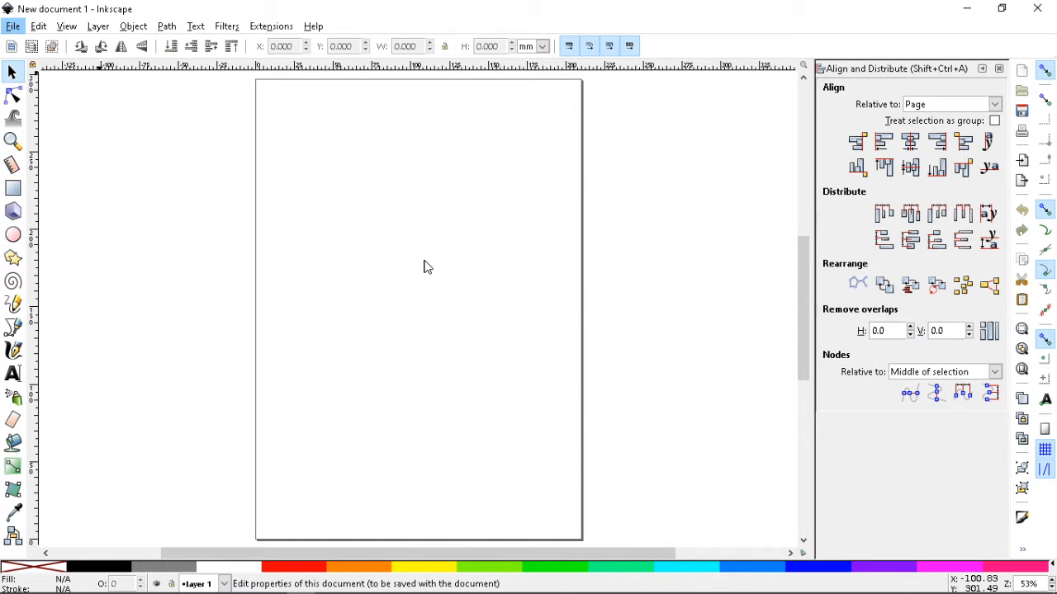
drag(928, 136, 612, 76)
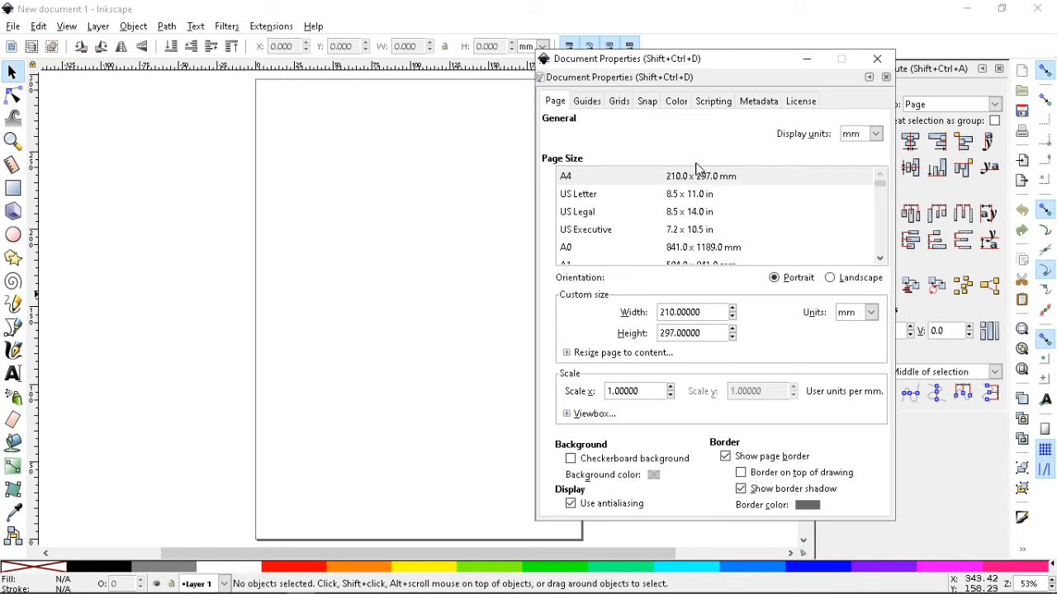
click(870, 312)
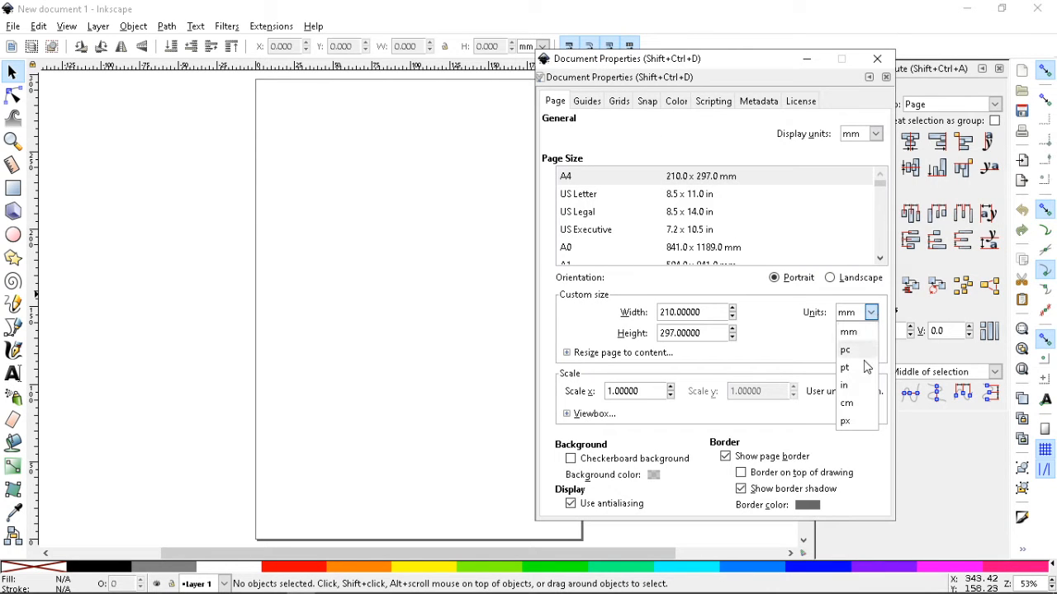
click(855, 423)
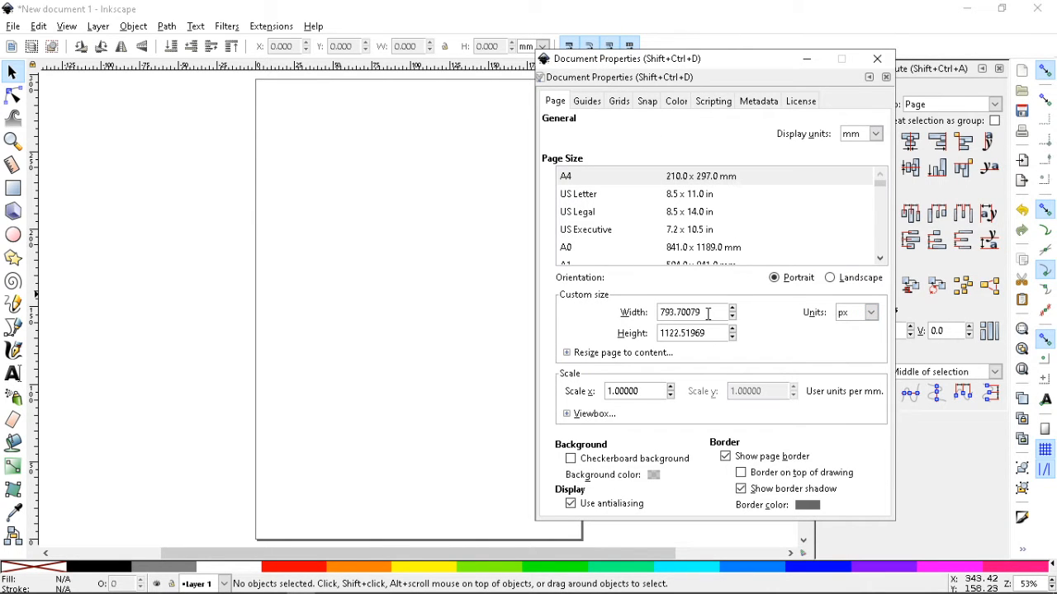
drag(706, 313, 601, 309)
text(720)
key(Tab)
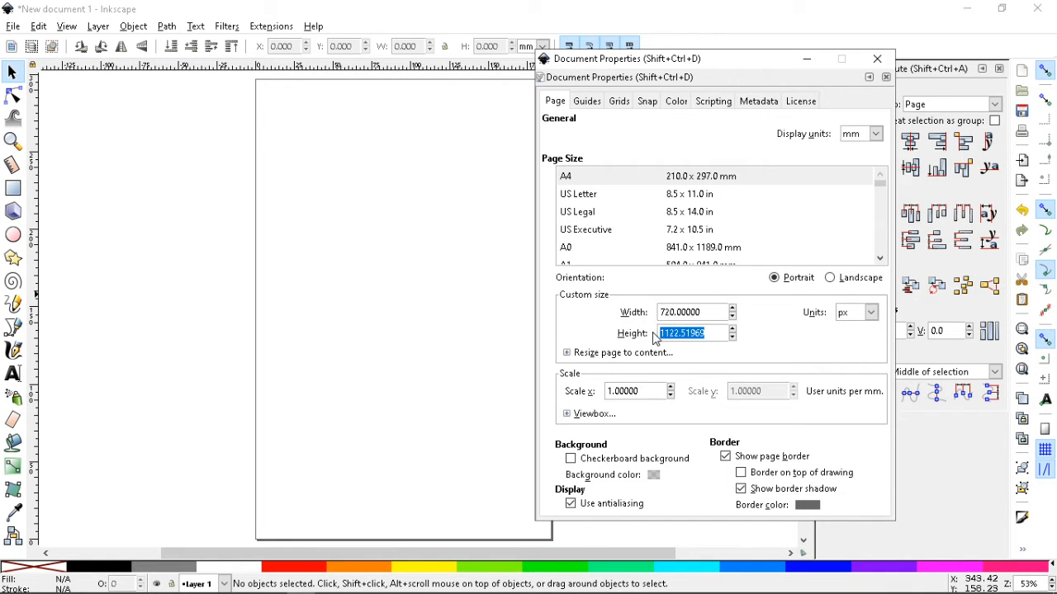
text(720)
key(Tab)
Step: Turn off the page border's shadow while keeping the page border shown
drag(636, 62, 728, 61)
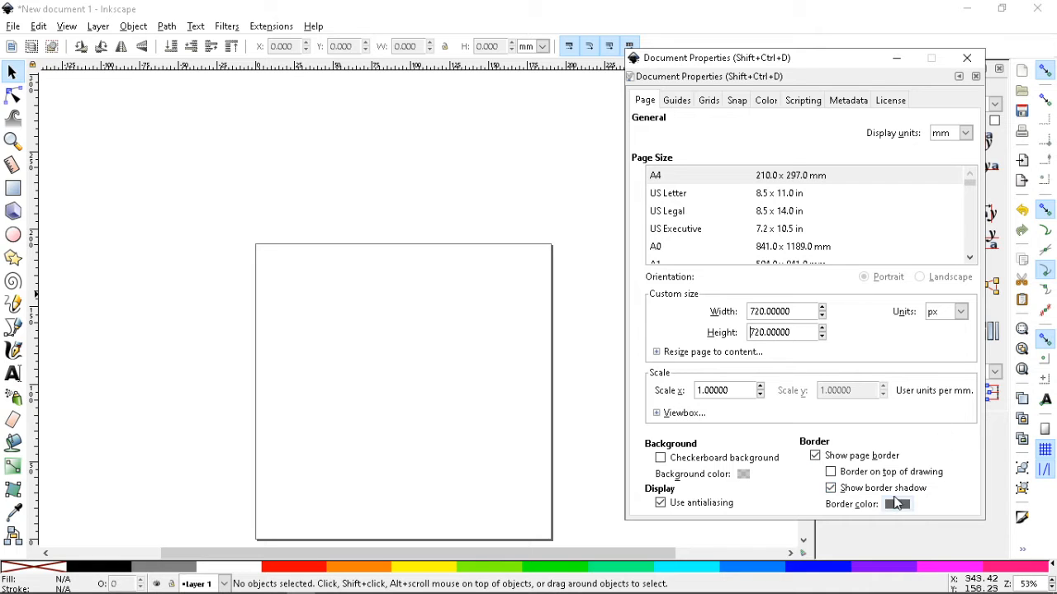
click(816, 457)
click(815, 456)
click(831, 488)
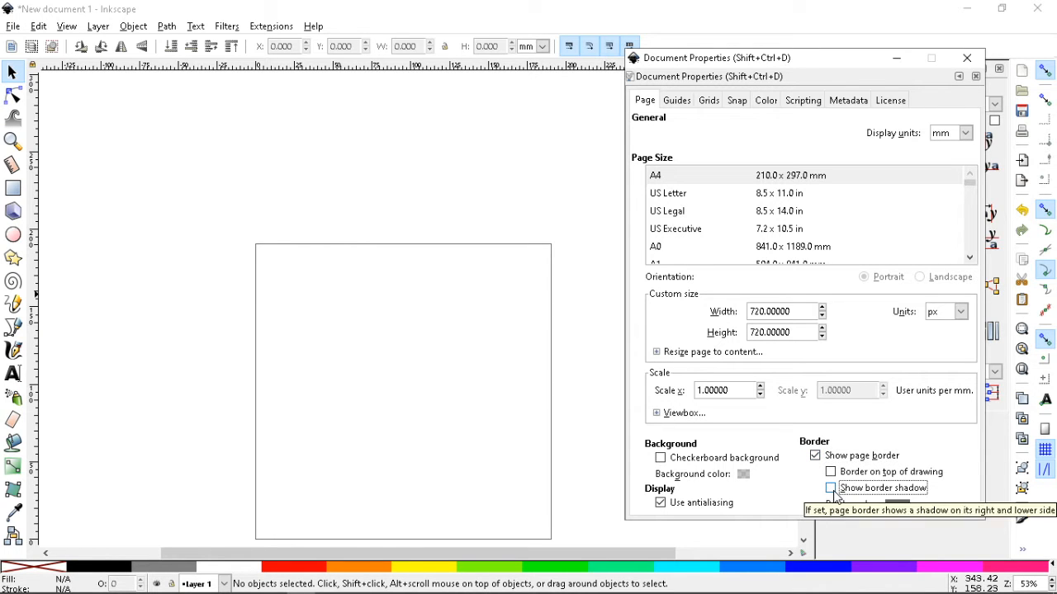
Step: Make the page background opaque white with alpha 255 and no checkerboard, and close the document properties
click(660, 458)
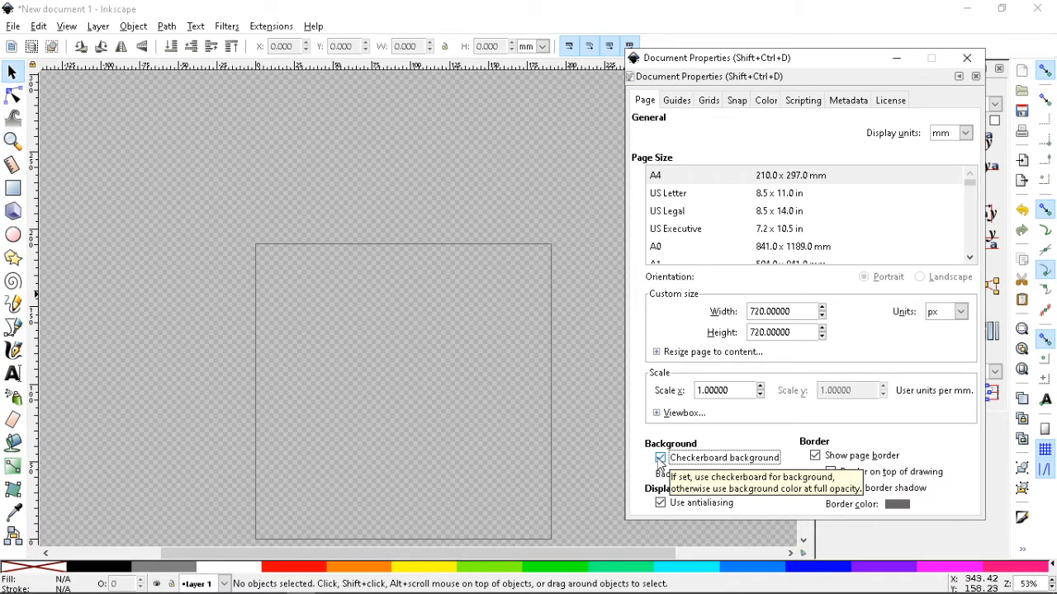
click(661, 458)
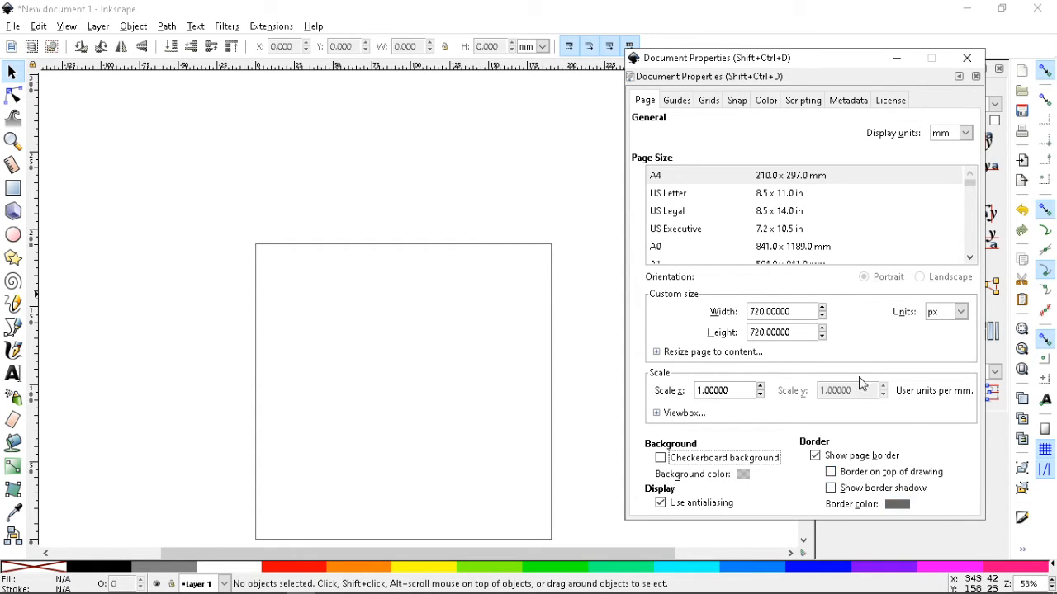
click(742, 476)
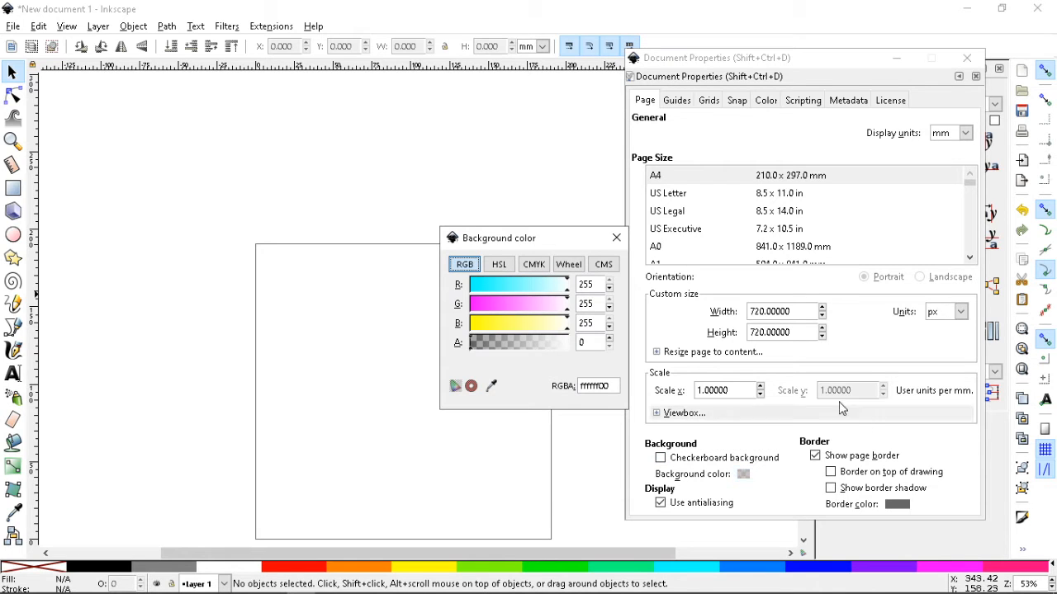
drag(522, 351, 571, 351)
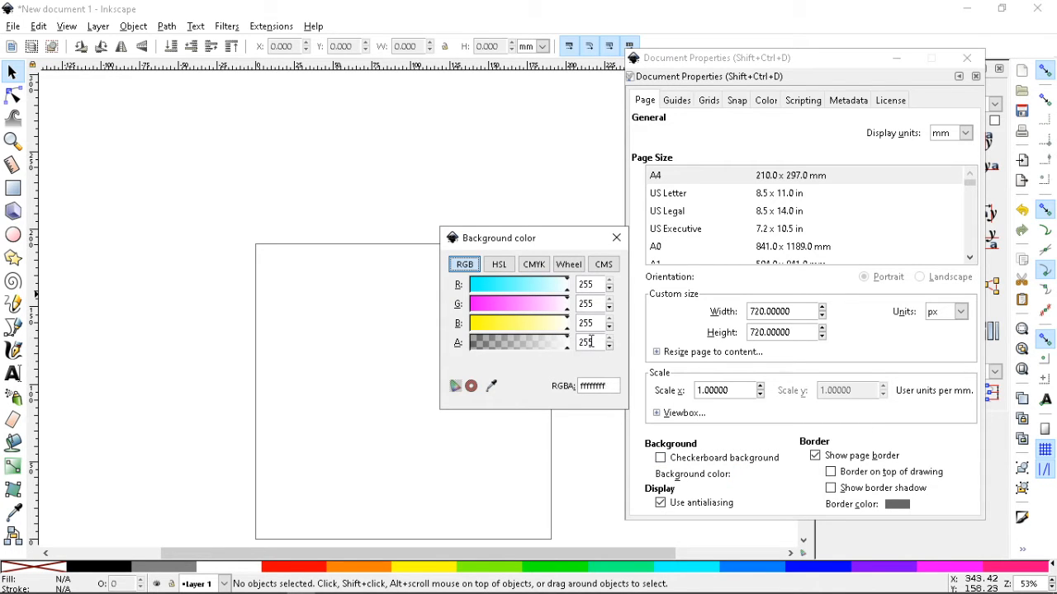
click(616, 238)
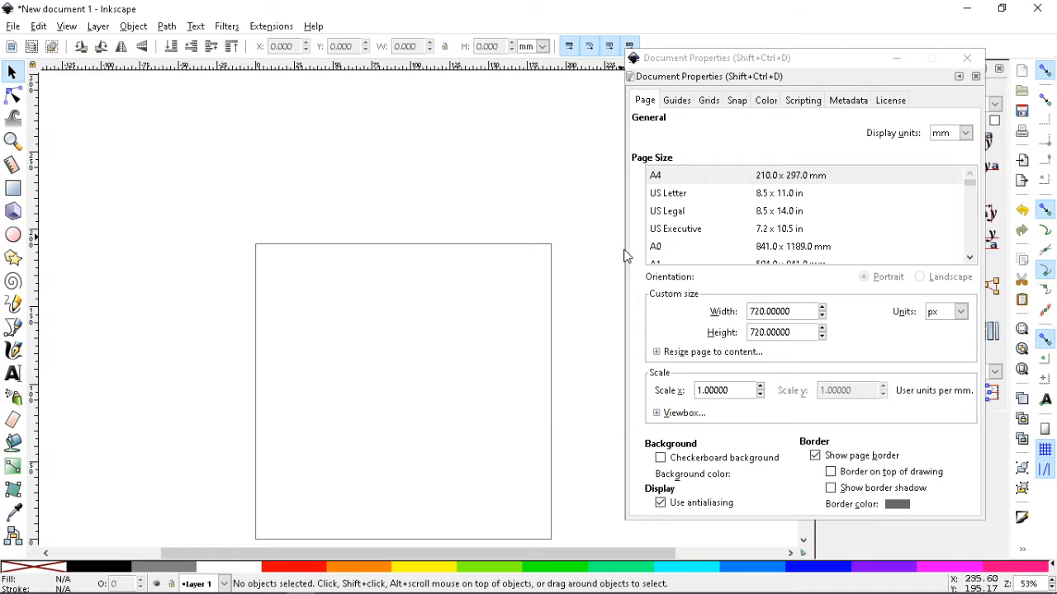
click(661, 459)
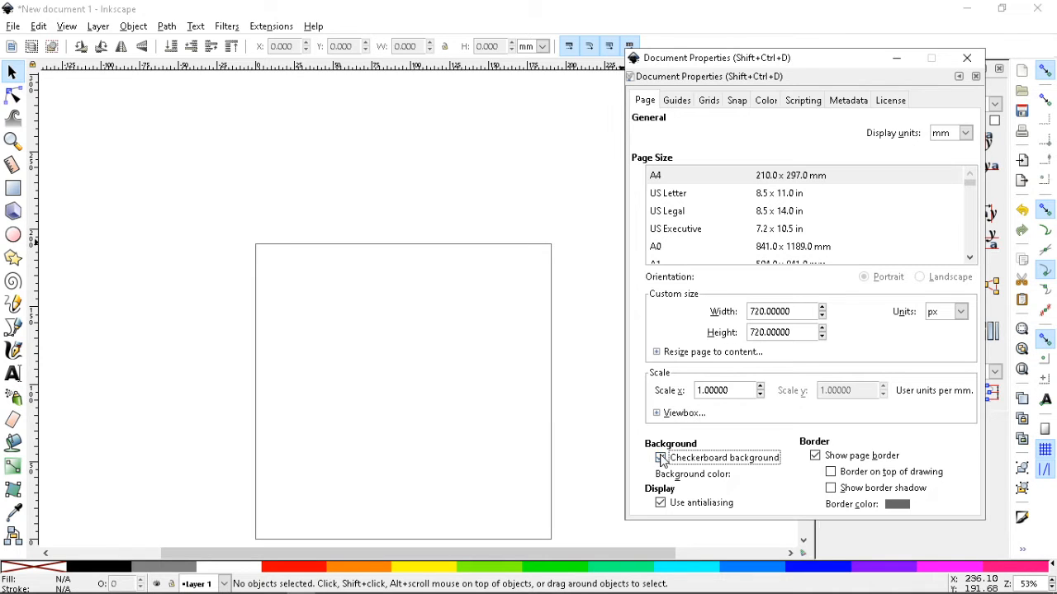
click(962, 61)
Step: Save the document as drawing.svg in the Inkscape documents folder
key(ctrl+s)
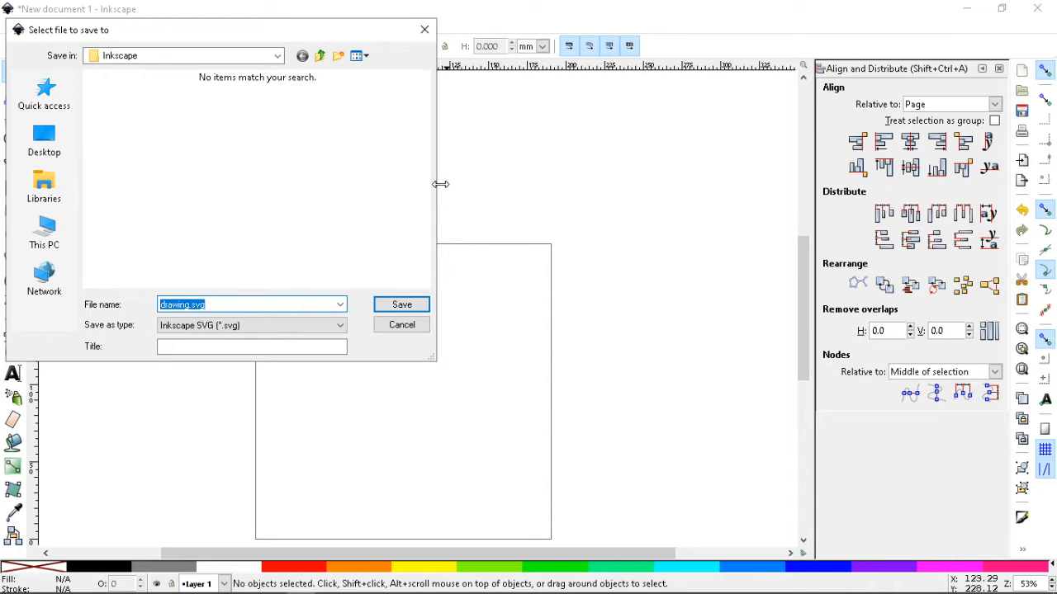
click(277, 55)
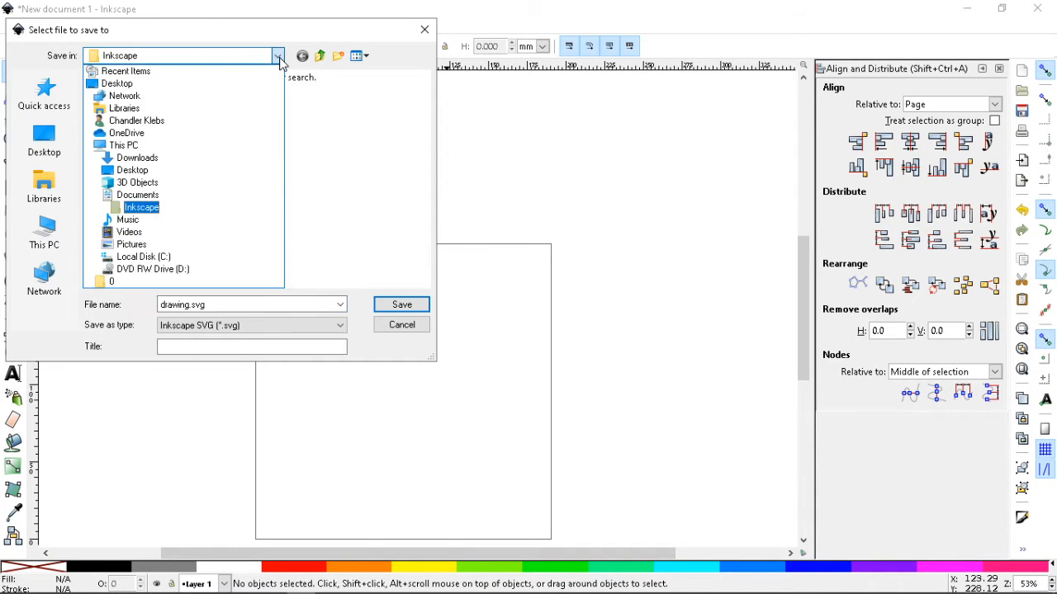
click(279, 58)
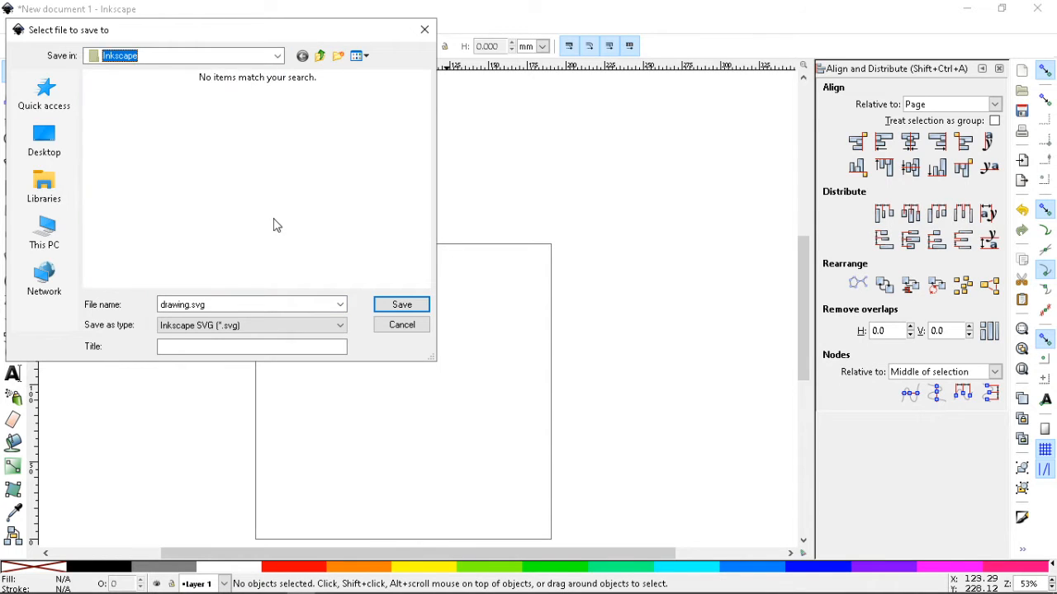
click(391, 312)
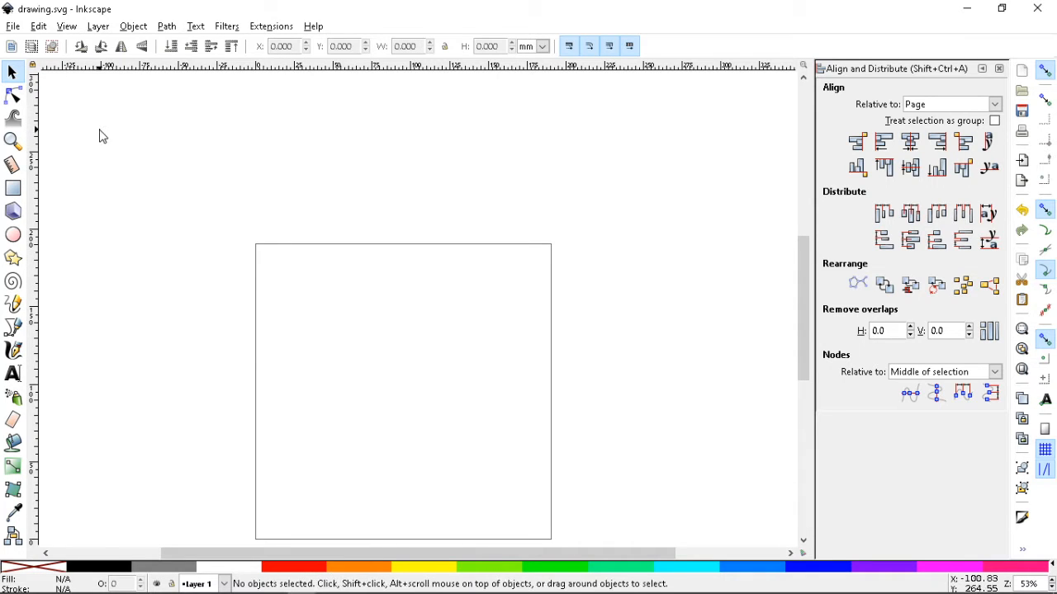
scroll(248, 180, down, 1)
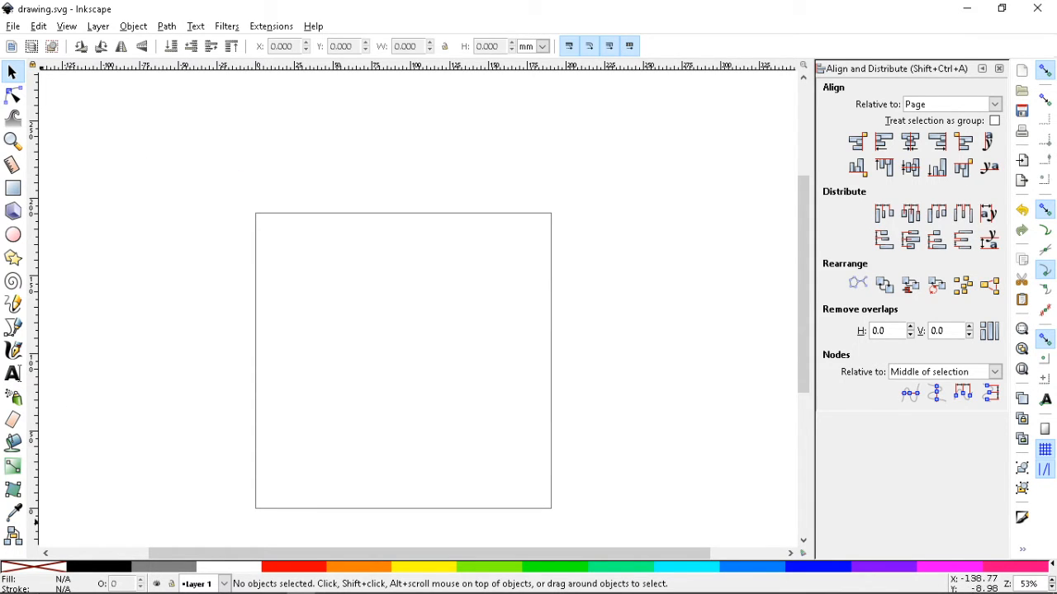
Step: Switch to File Explorer and open the user's profile folder under Users on Local Disk (C:)
click(72, 582)
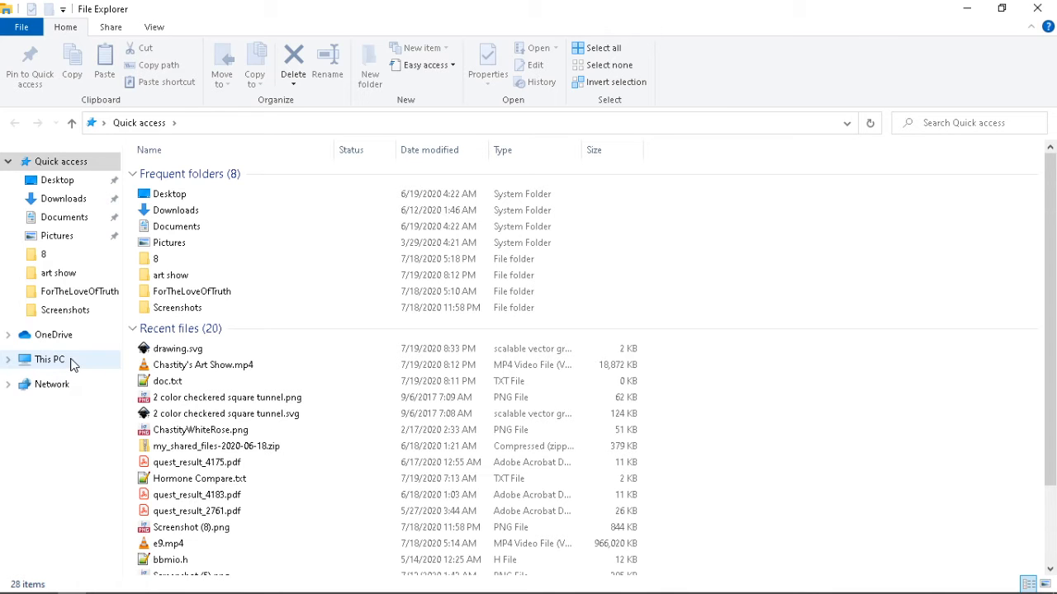
click(71, 366)
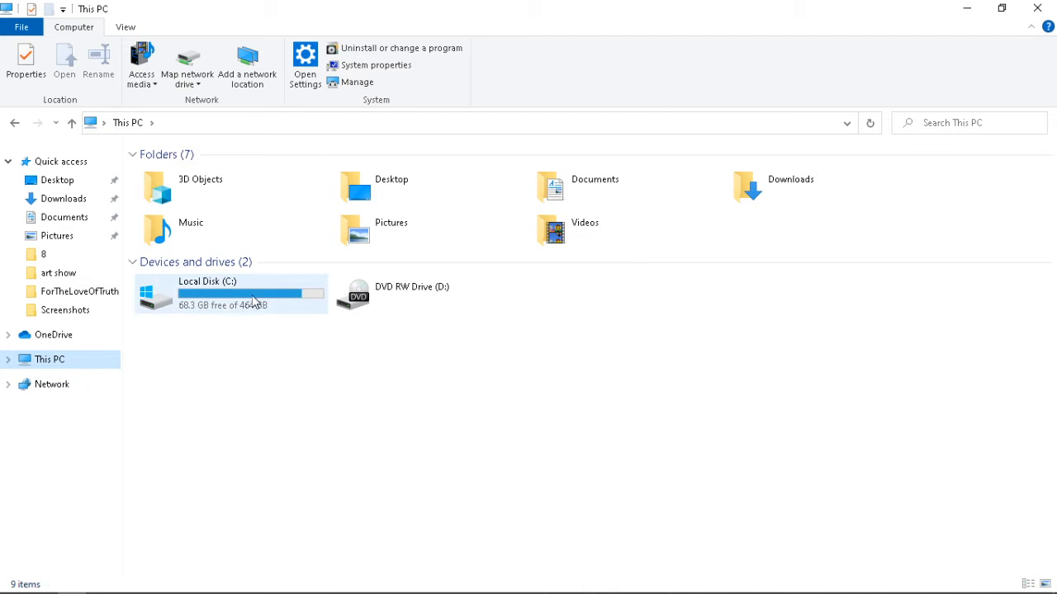
click(10, 361)
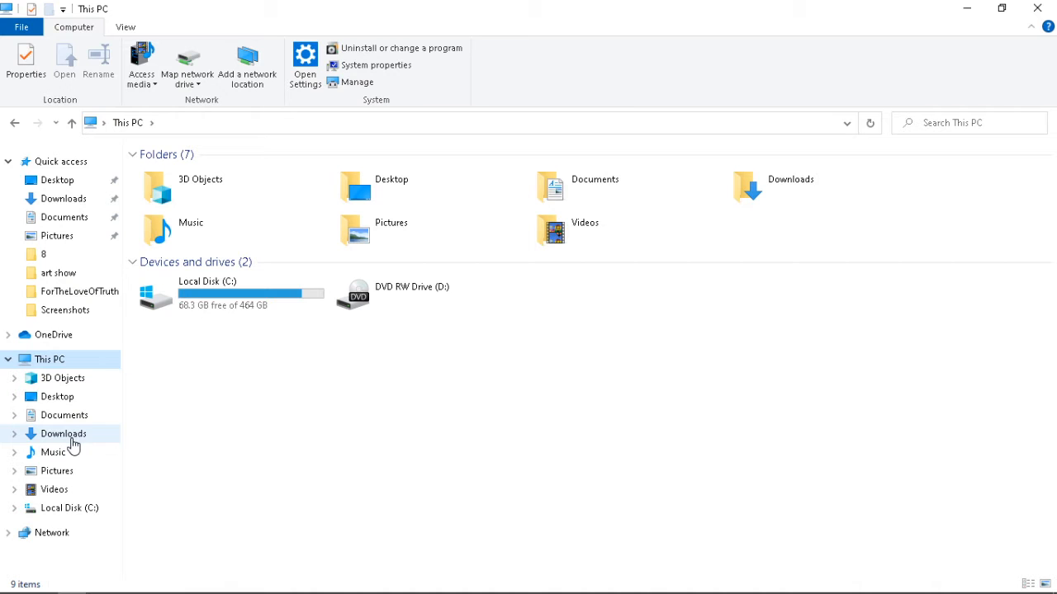
click(71, 508)
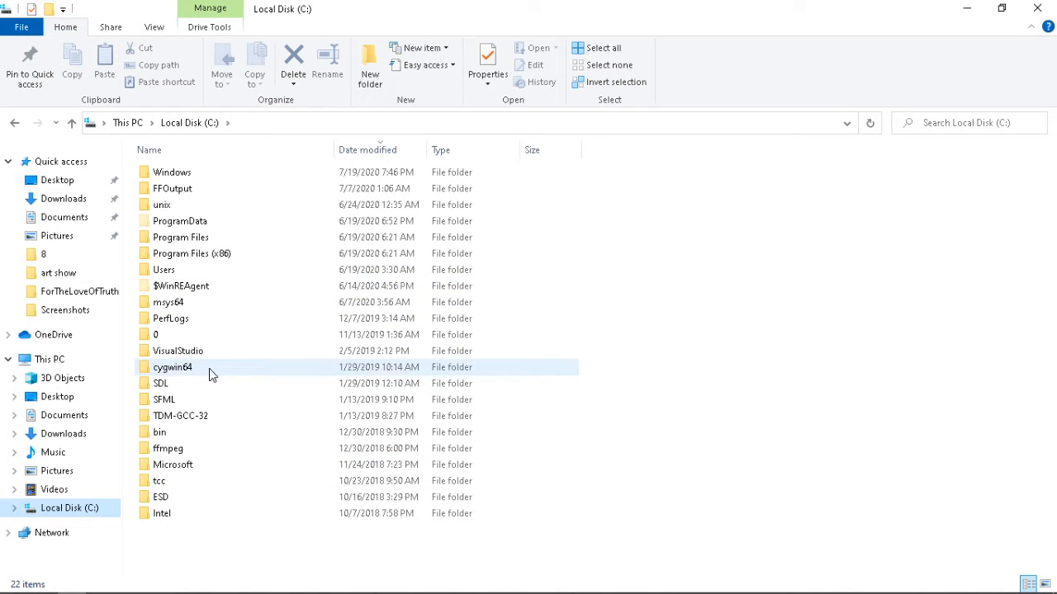
double_click(181, 273)
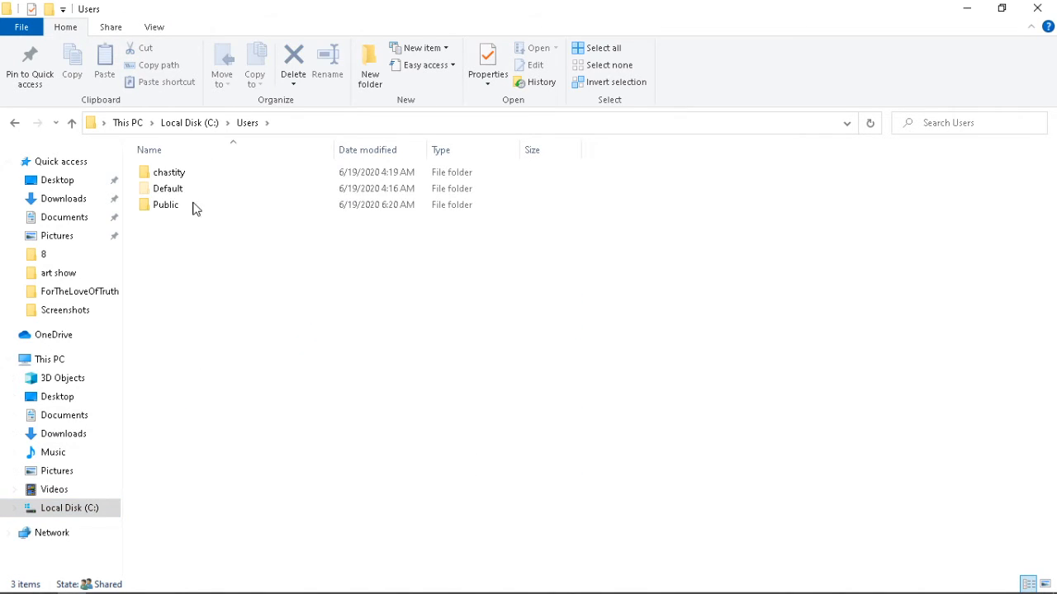
double_click(189, 175)
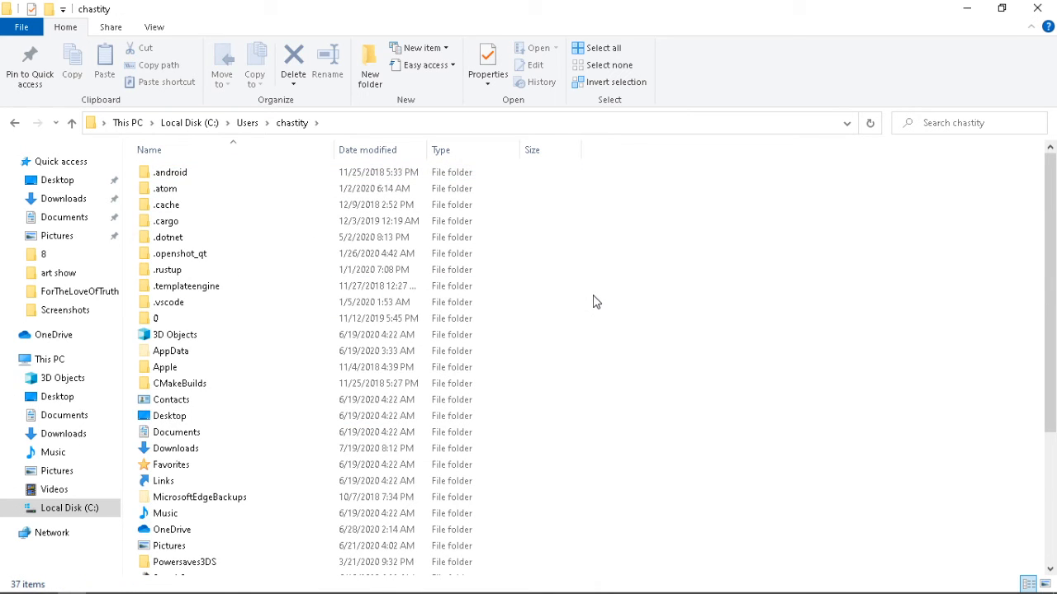
Step: Look through the contents of the user profile folder, from the dot-prefixed folders down to the loose files
scroll(596, 302, down, 1)
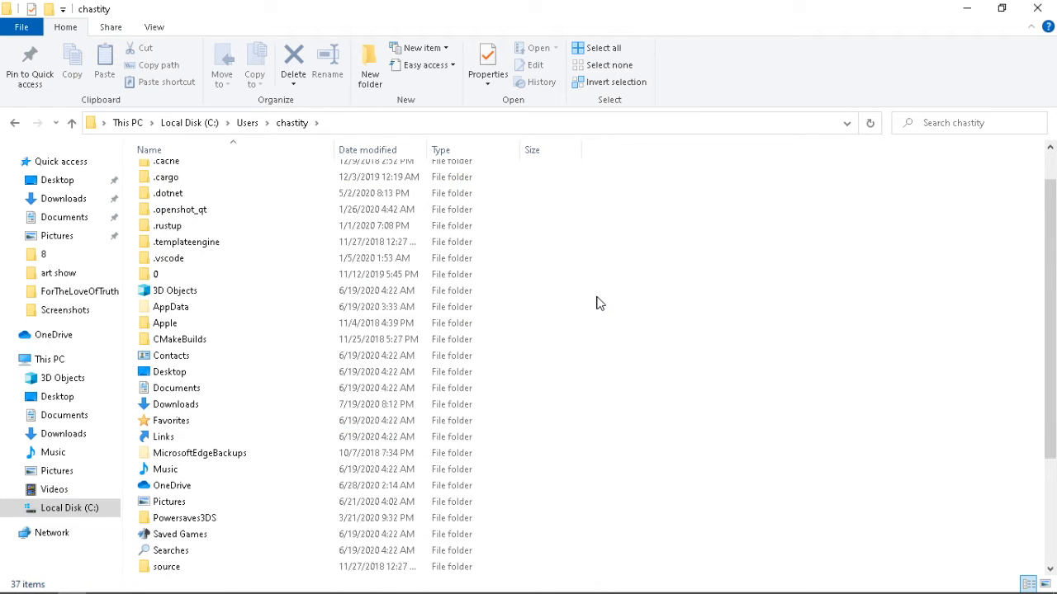
scroll(596, 303, down, 1)
scroll(599, 305, down, 2)
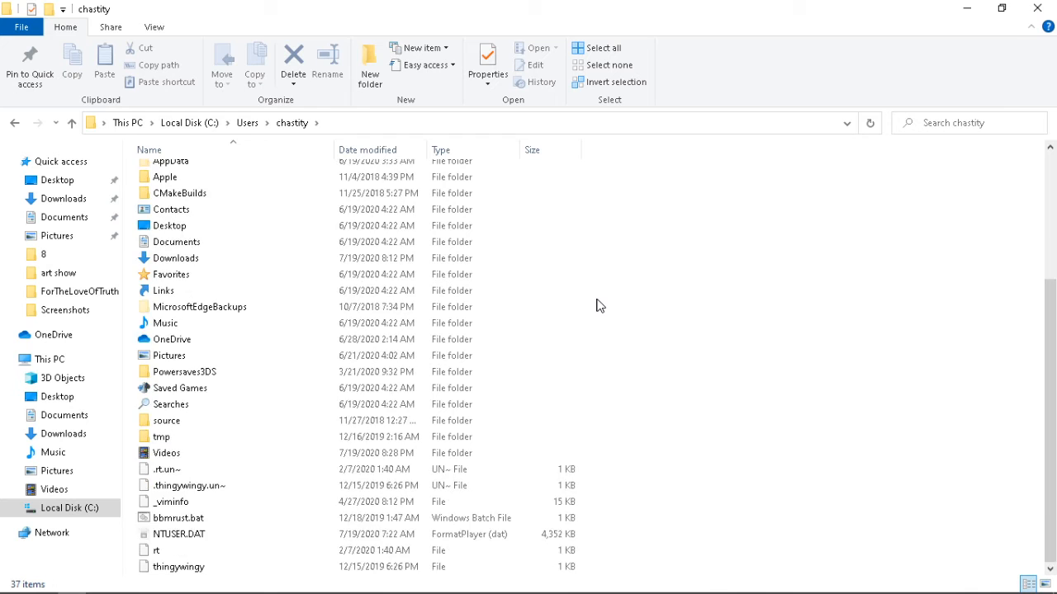
scroll(599, 305, up, 4)
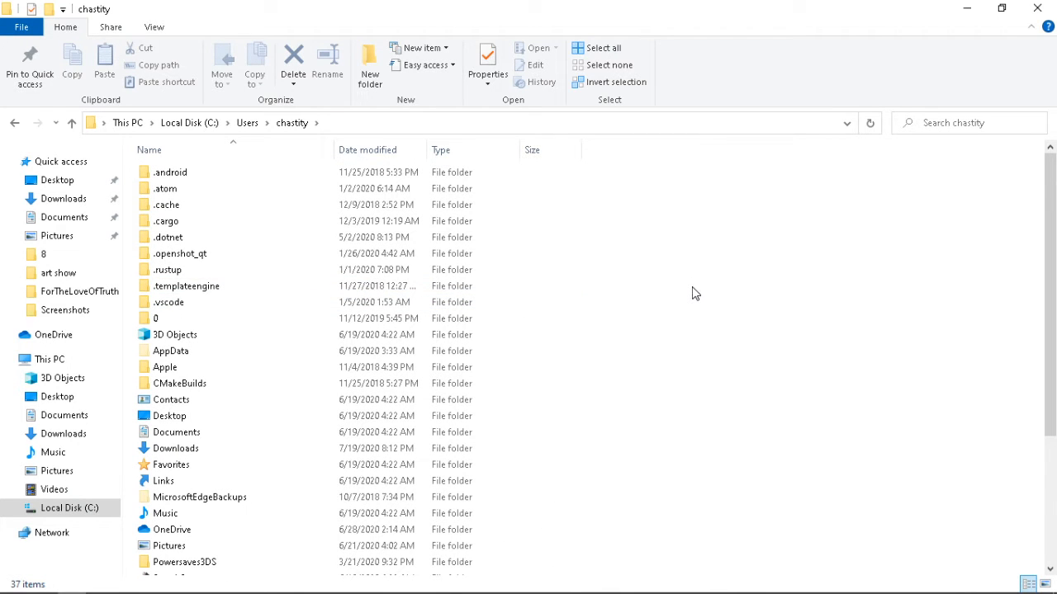
scroll(693, 299, down, 4)
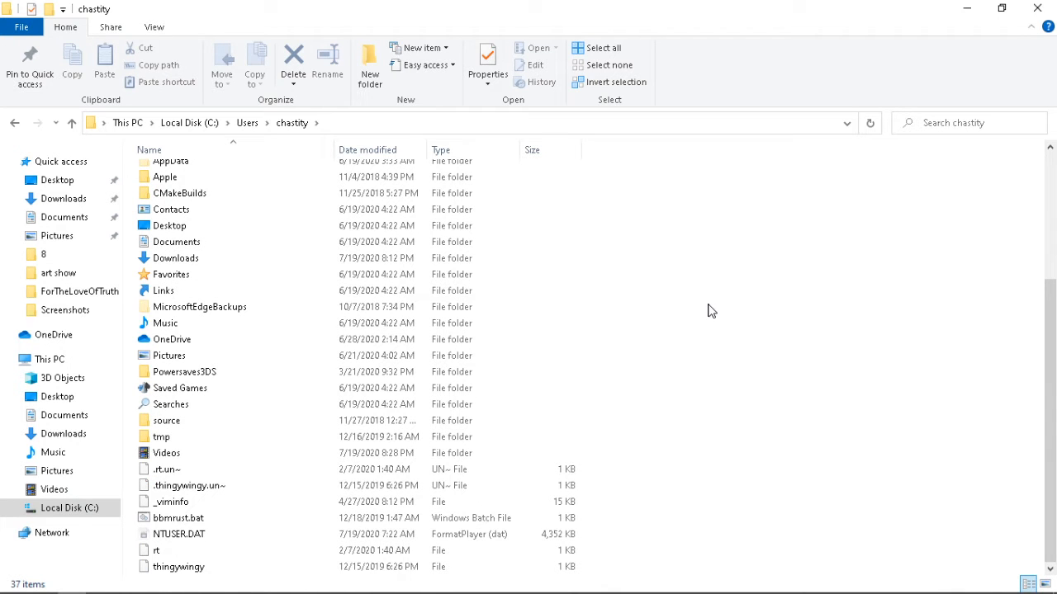
scroll(714, 312, up, 4)
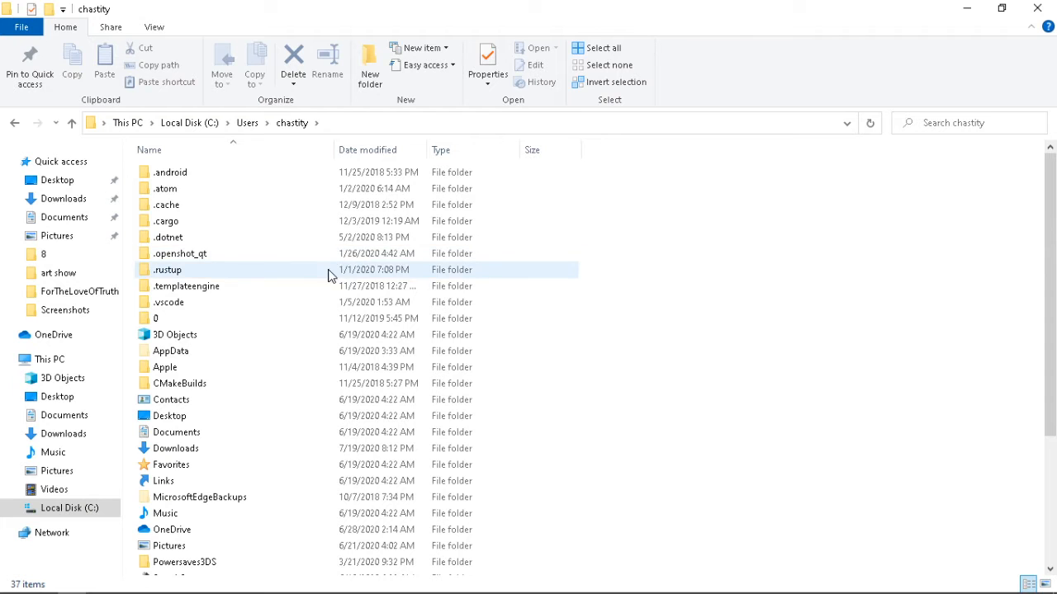
scroll(522, 289, down, 2)
scroll(545, 291, down, 2)
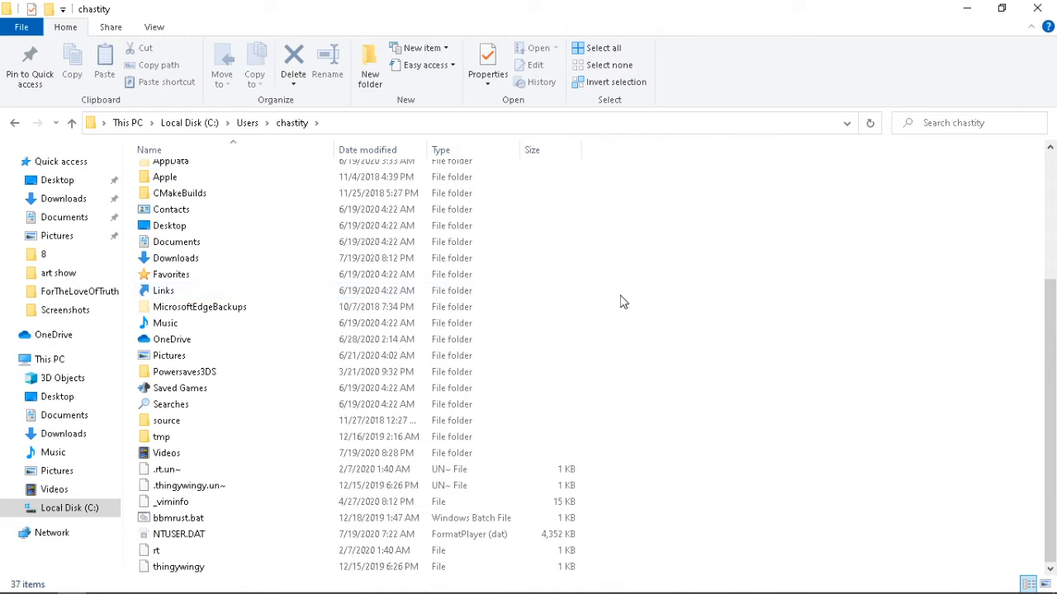
scroll(619, 280, up, 2)
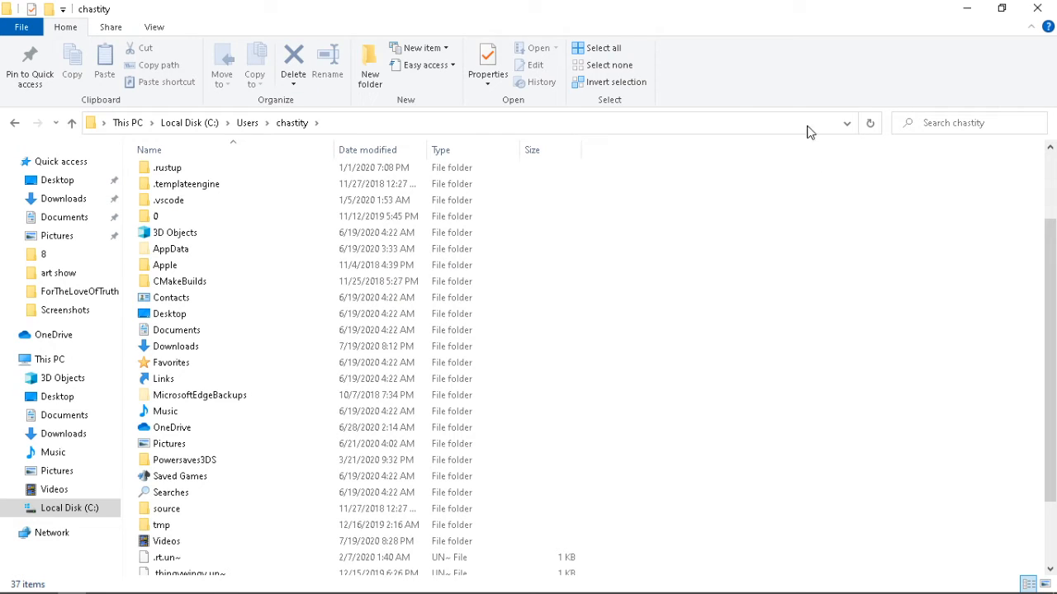
Step: Check the display setting for hidden items and review the profile folder's list again
click(157, 31)
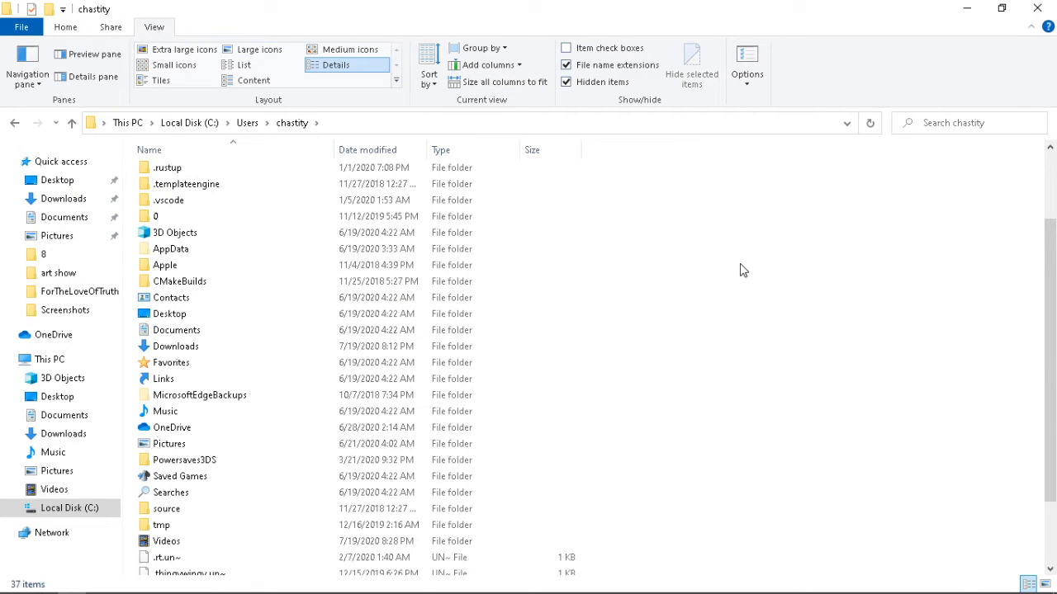
scroll(747, 278, down, 2)
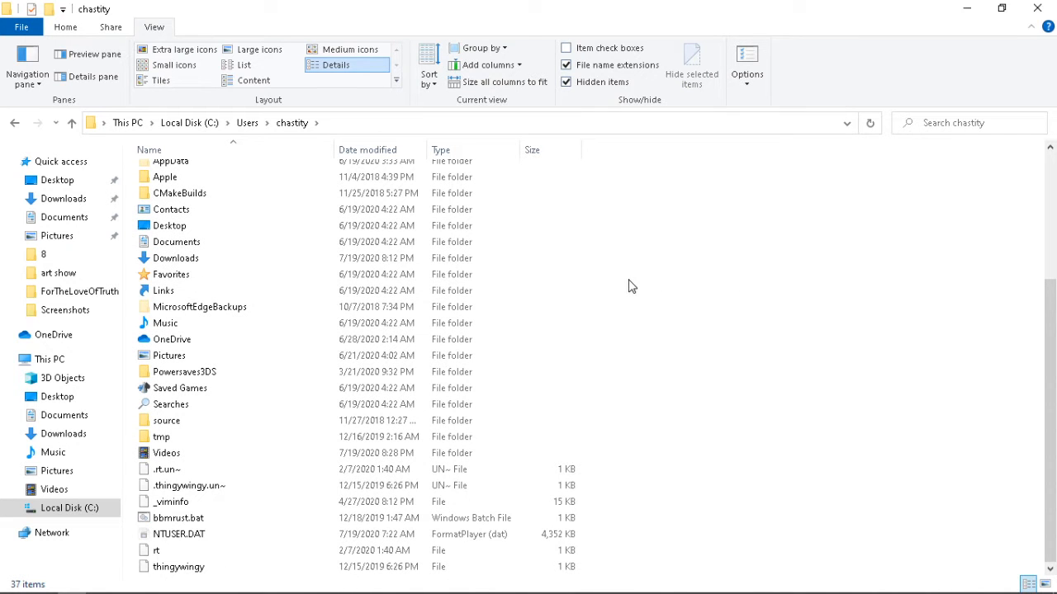
scroll(627, 286, up, 4)
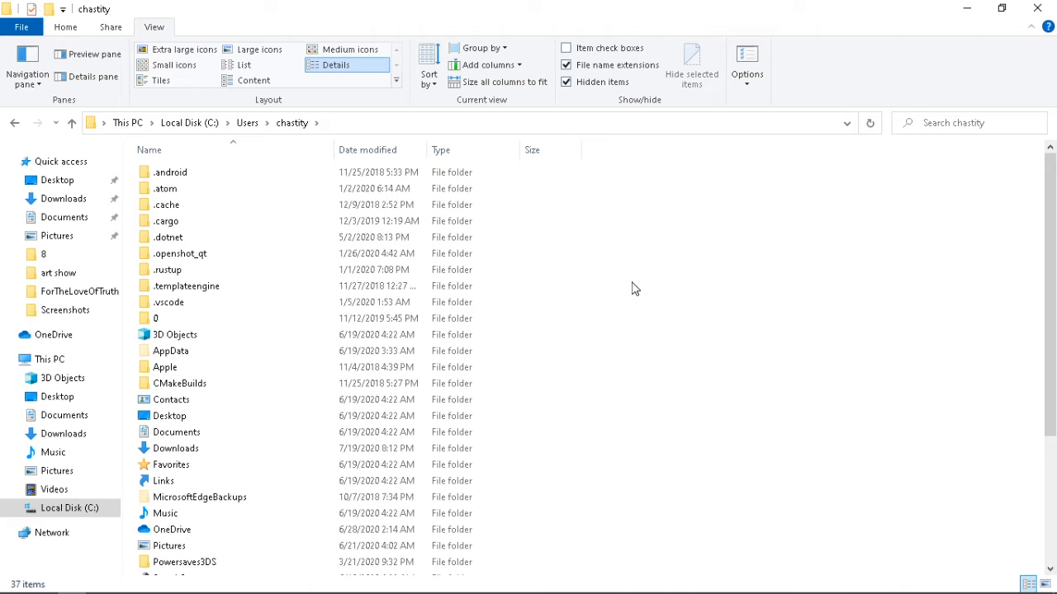
scroll(634, 290, down, 1)
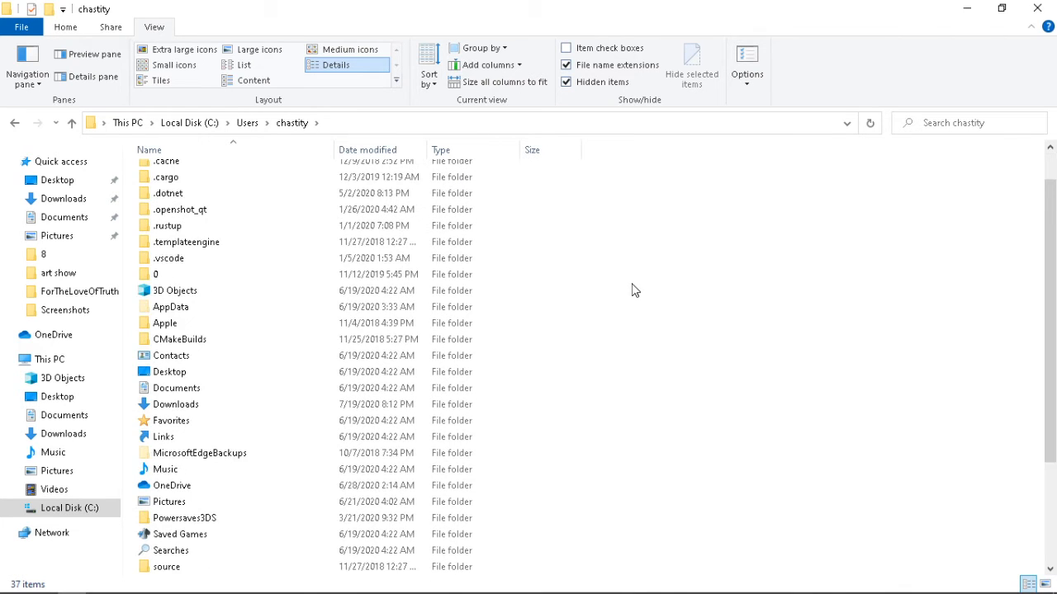
scroll(634, 289, down, 3)
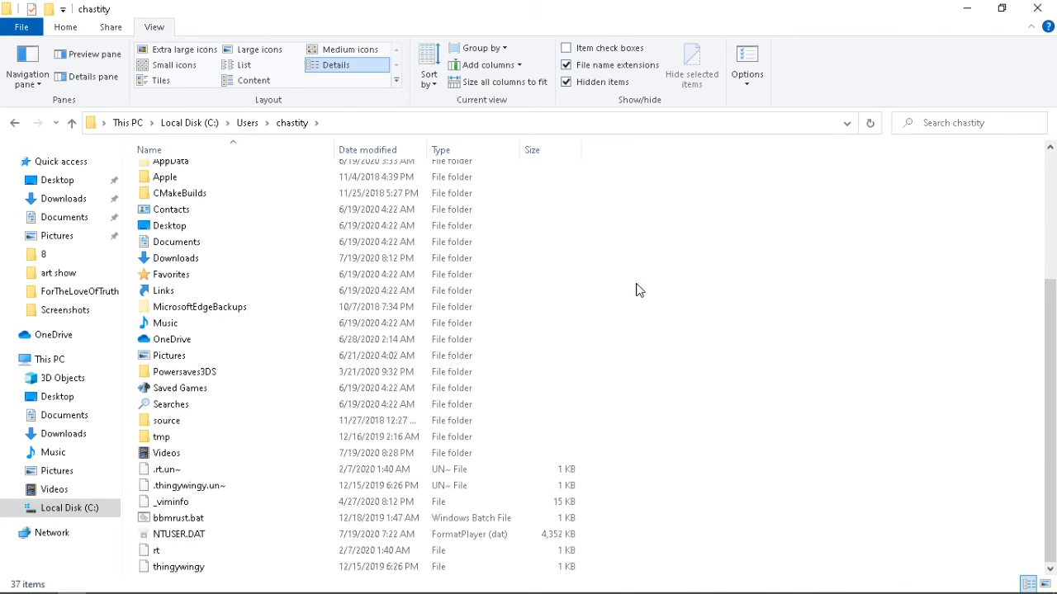
Step: Open the hidden AppData folder inside the user profile folder
click(50, 218)
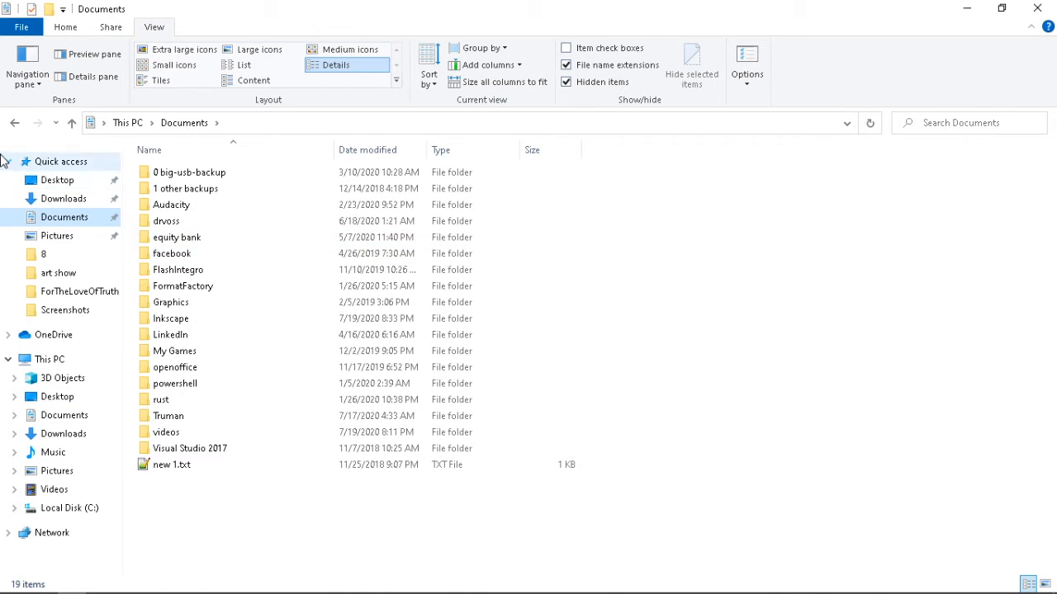
click(13, 125)
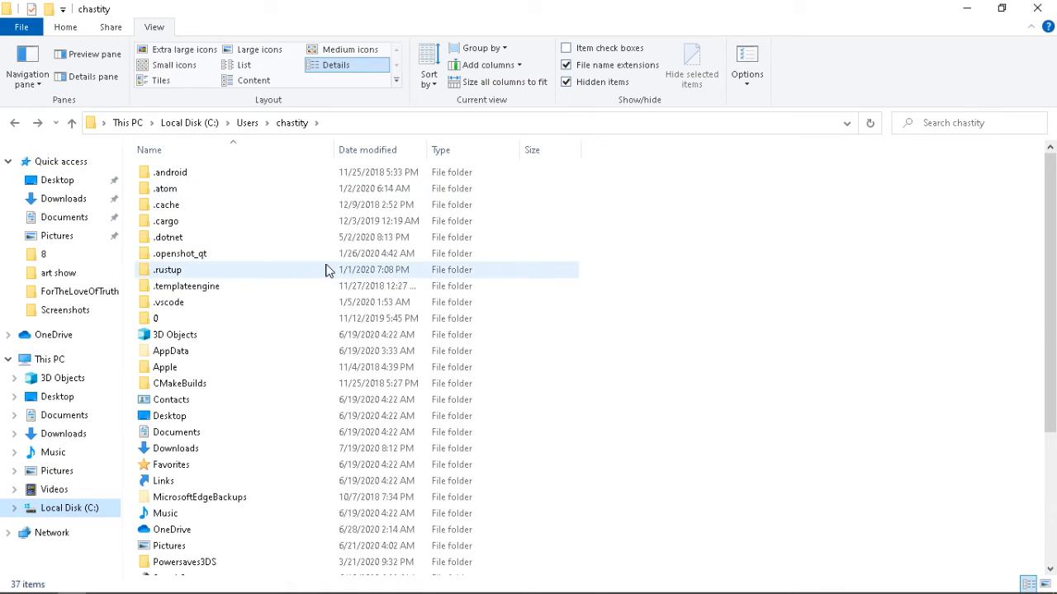
scroll(322, 276, down, 1)
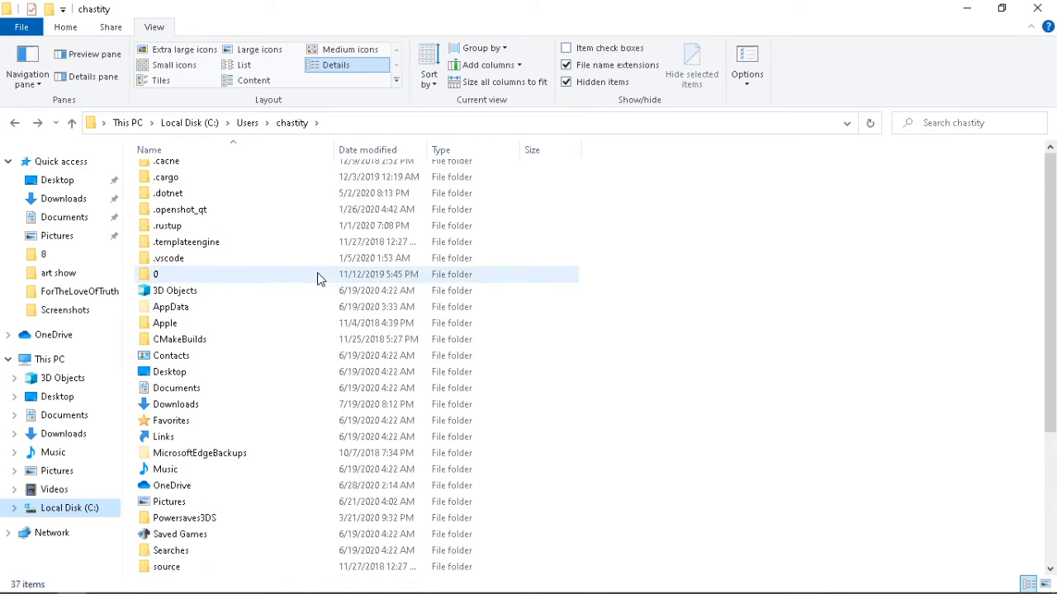
double_click(245, 311)
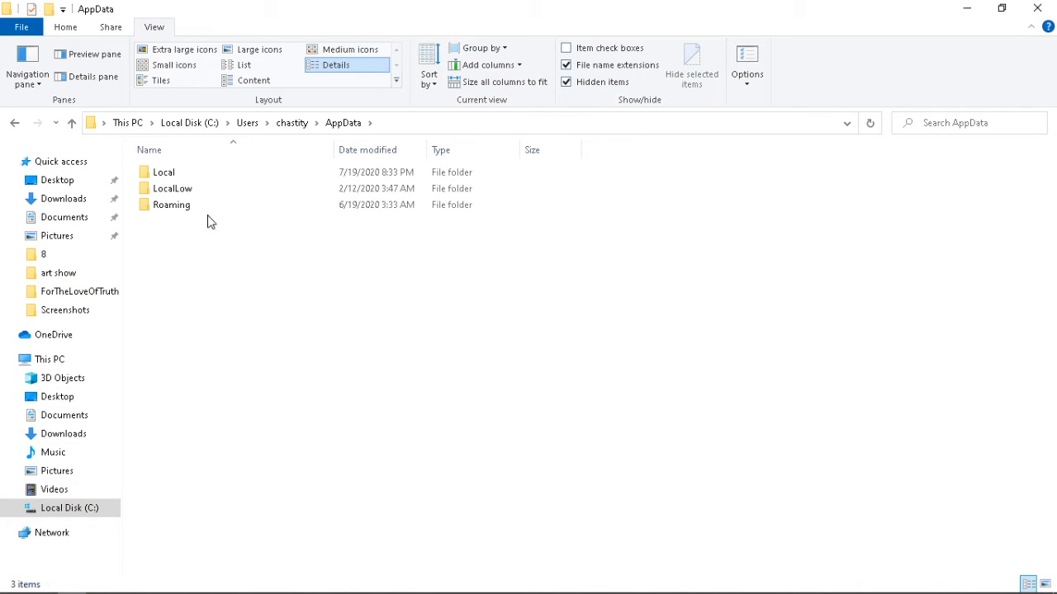
Step: Look through AppData's Local folder for an Inkscape folder
double_click(182, 174)
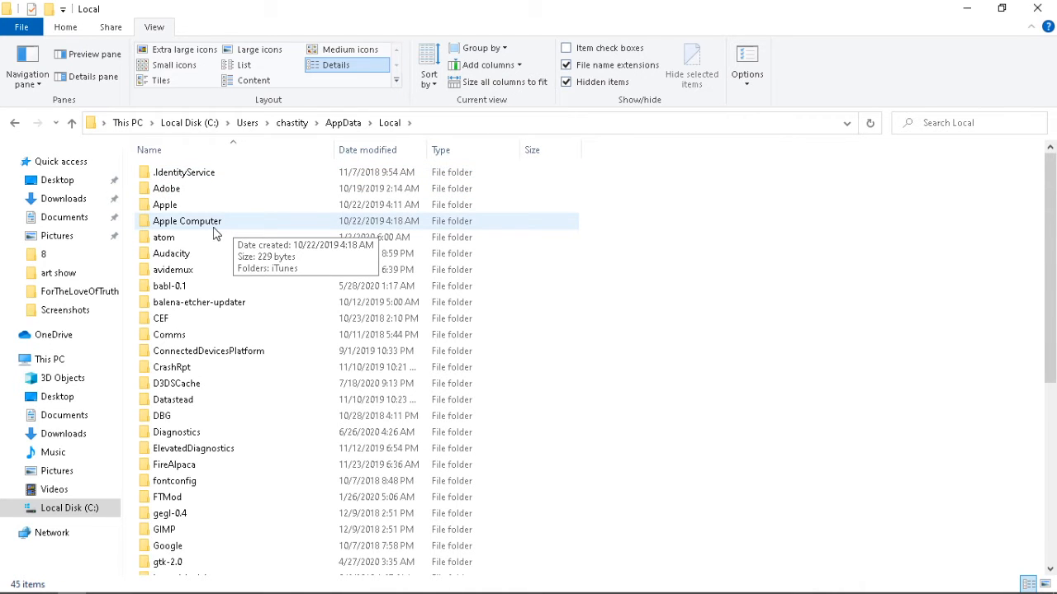
scroll(213, 235, down, 2)
scroll(247, 270, down, 3)
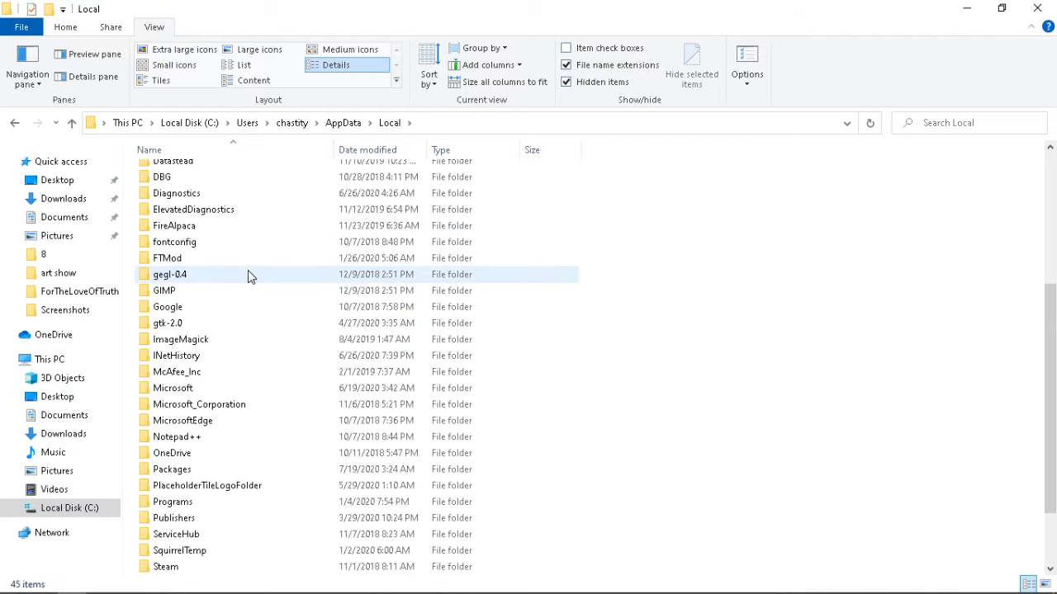
scroll(248, 270, down, 2)
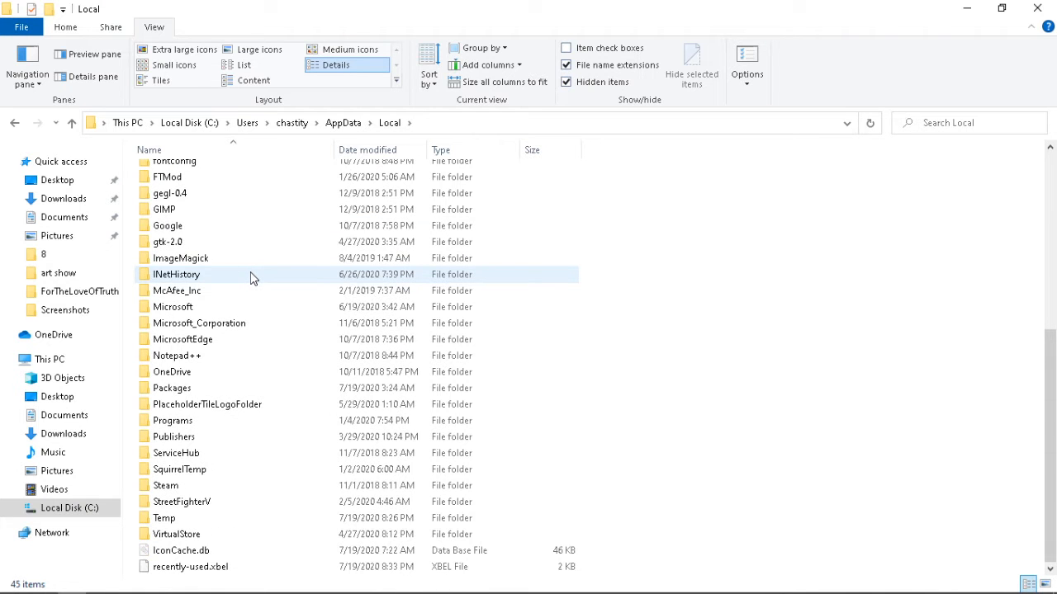
scroll(252, 279, up, 2)
scroll(253, 279, up, 4)
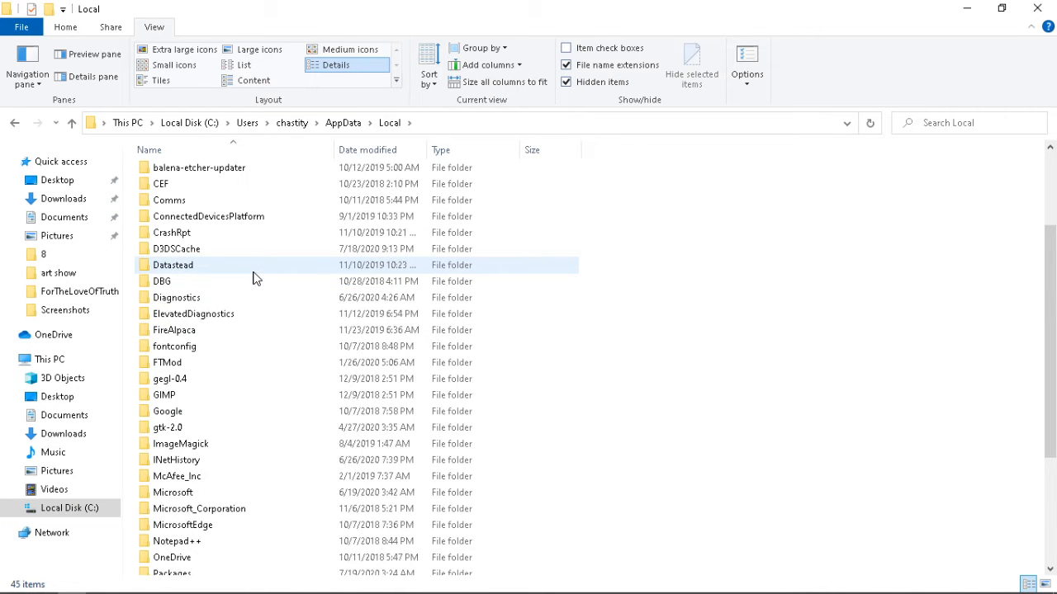
Step: Open the templates folder inside the inkscape folder under AppData\Roaming
click(71, 128)
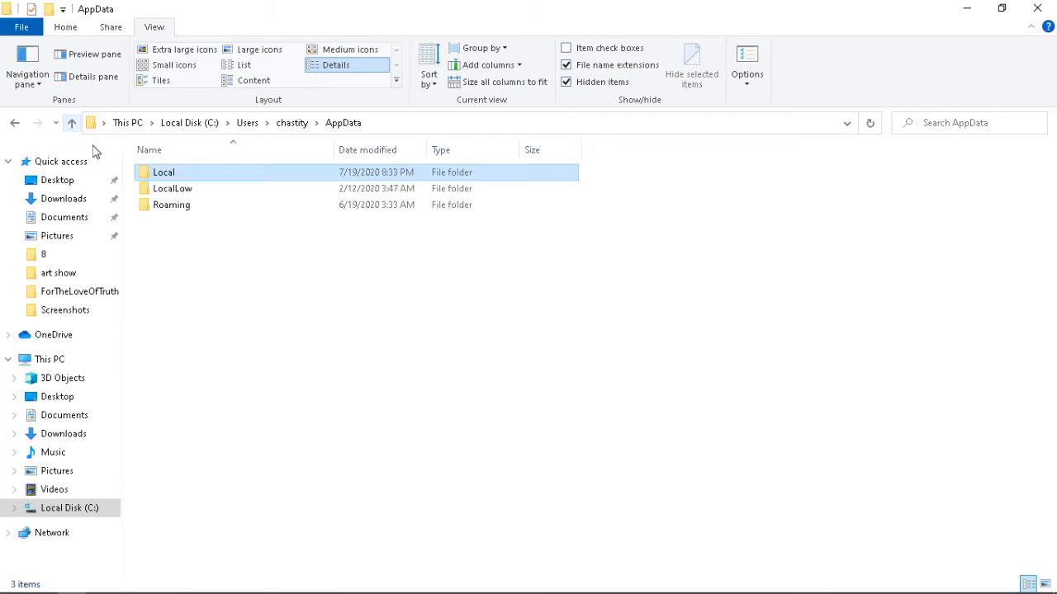
double_click(170, 206)
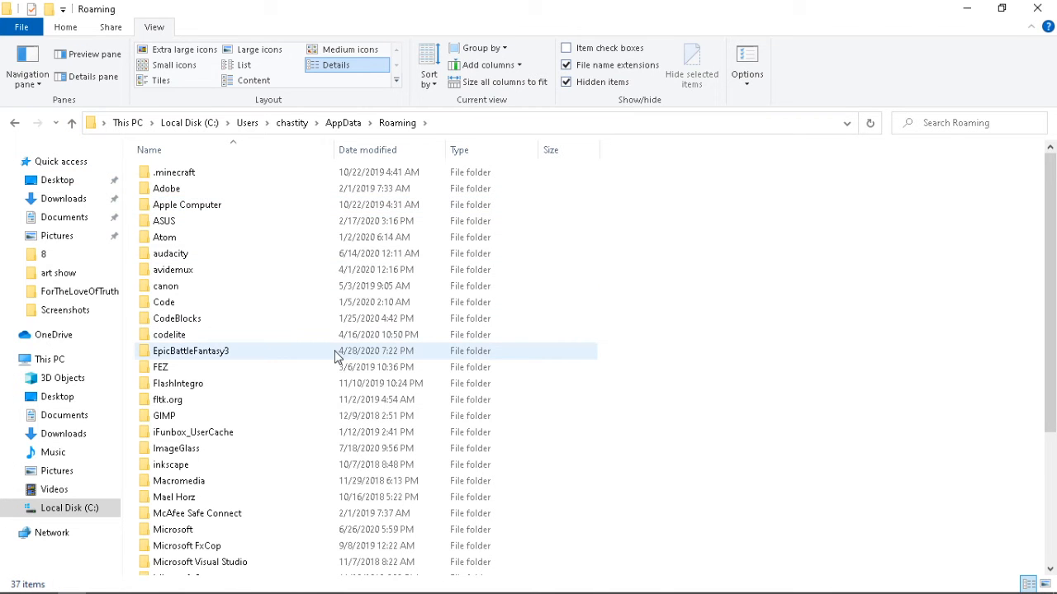
click(213, 468)
double_click(213, 469)
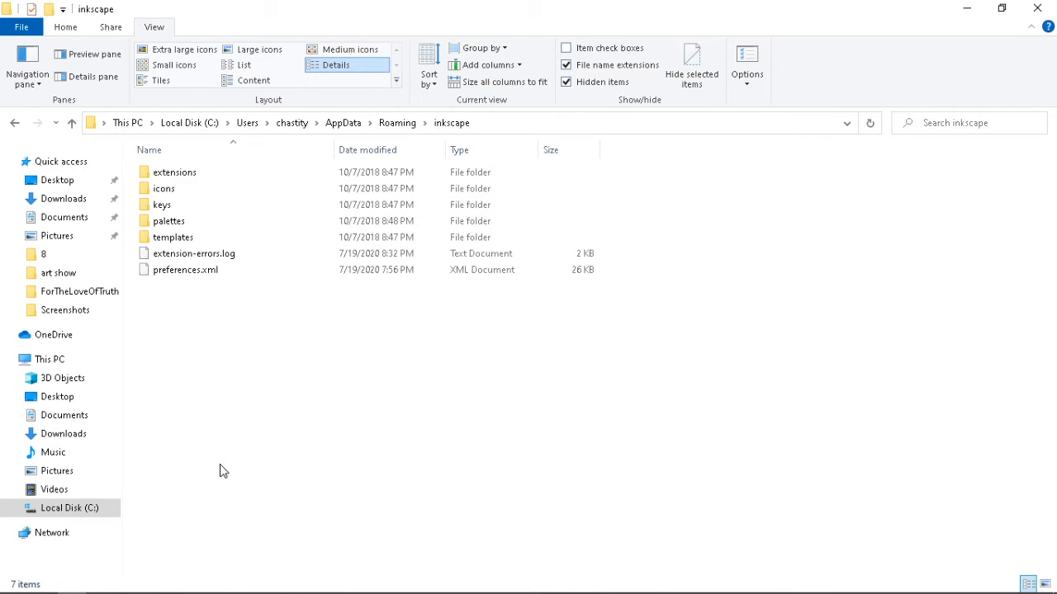
double_click(193, 242)
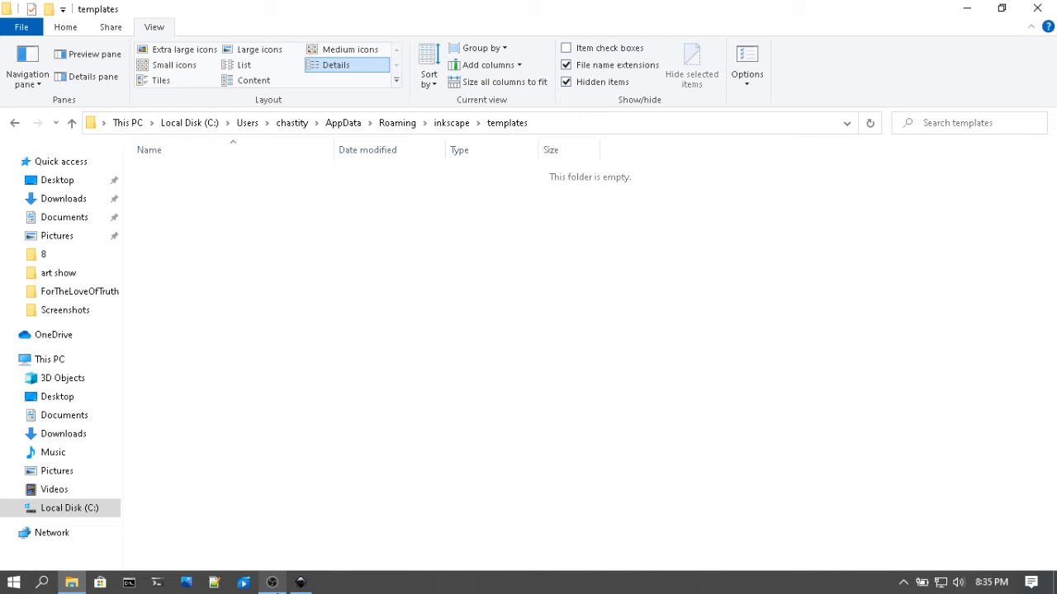
Step: Switch to Inkscape, save drawing.svg again, and close the Align and Distribute dialog
click(303, 583)
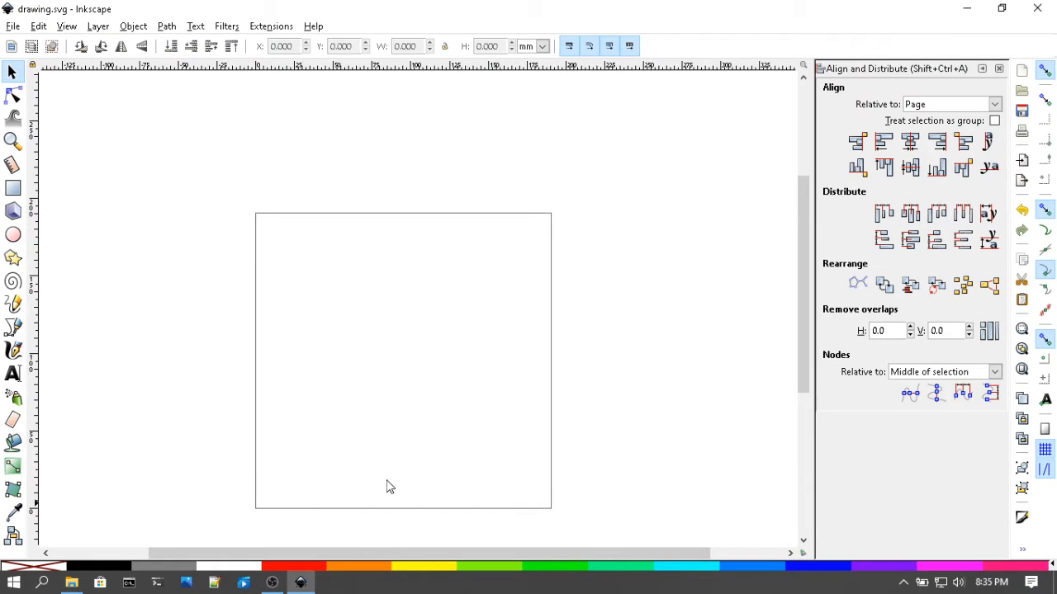
key(5)
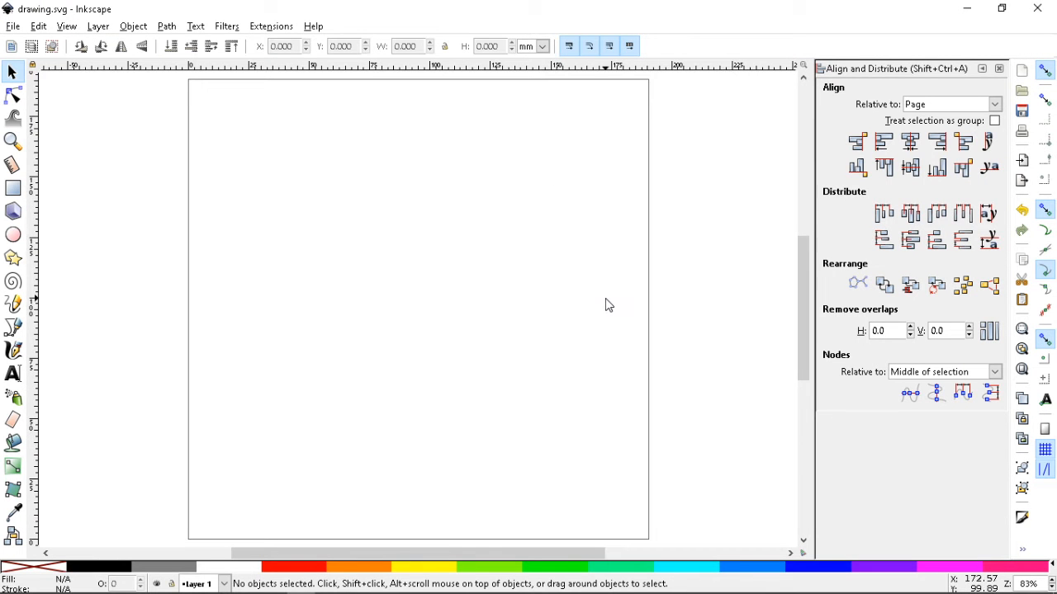
key(ctrl+s)
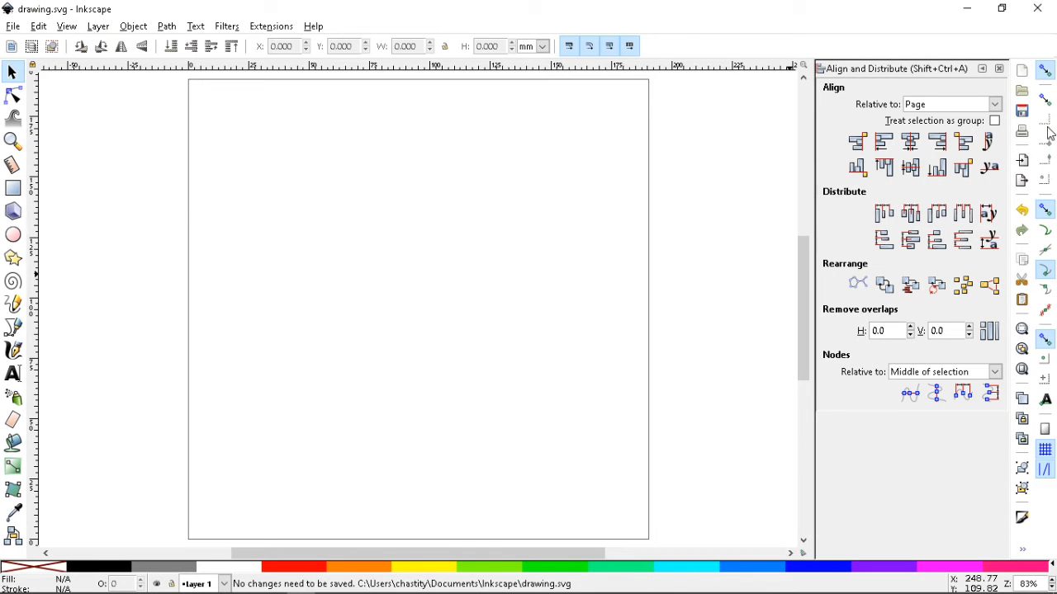
click(998, 69)
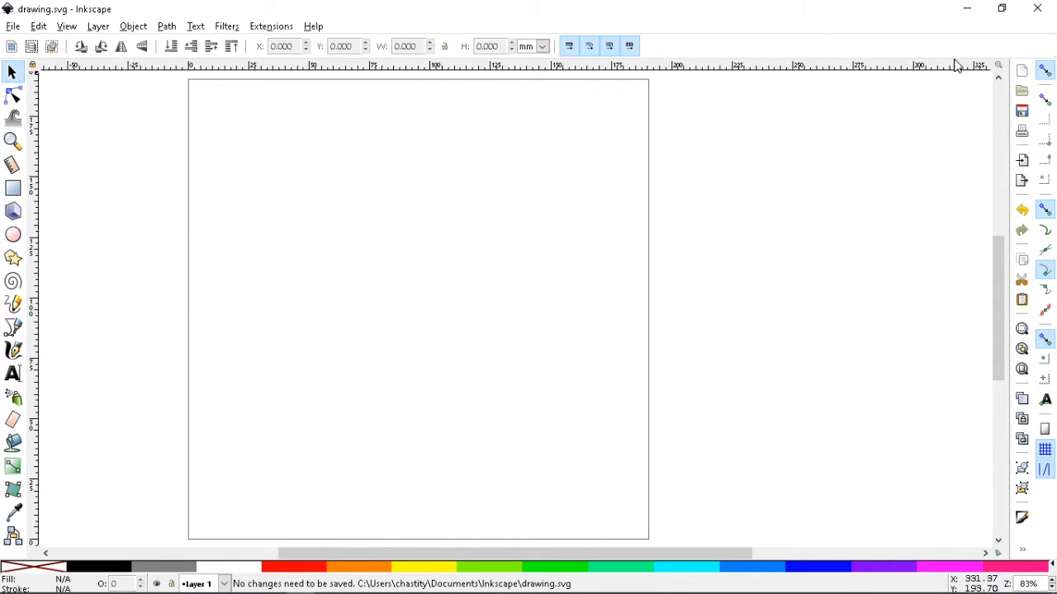
click(966, 12)
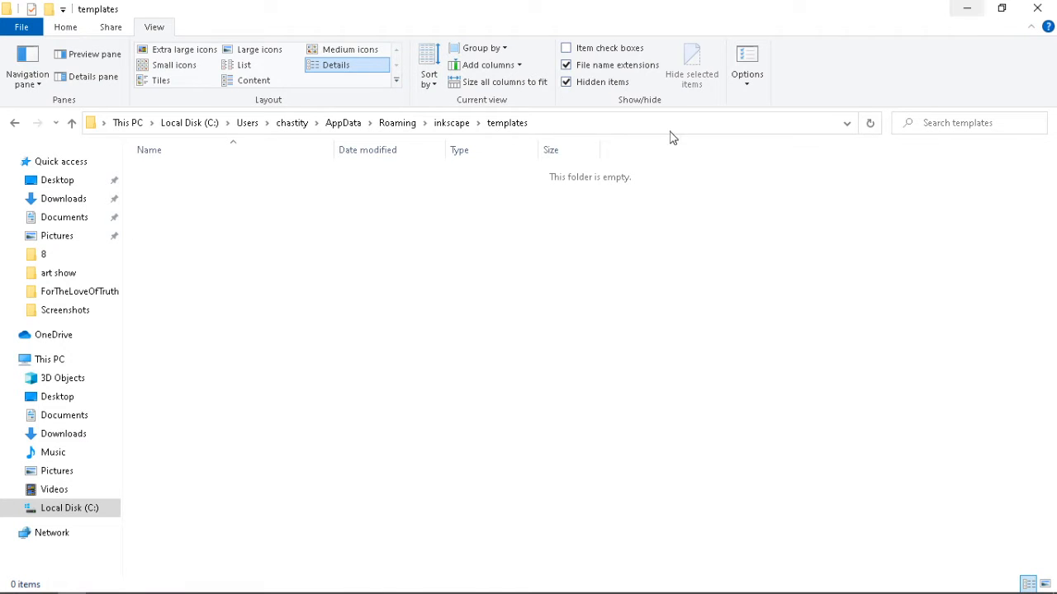
Step: Open the Inkscape folder inside Documents in a new File Explorer window, keeping the templates folder window available
click(83, 584)
click(83, 584)
click(22, 28)
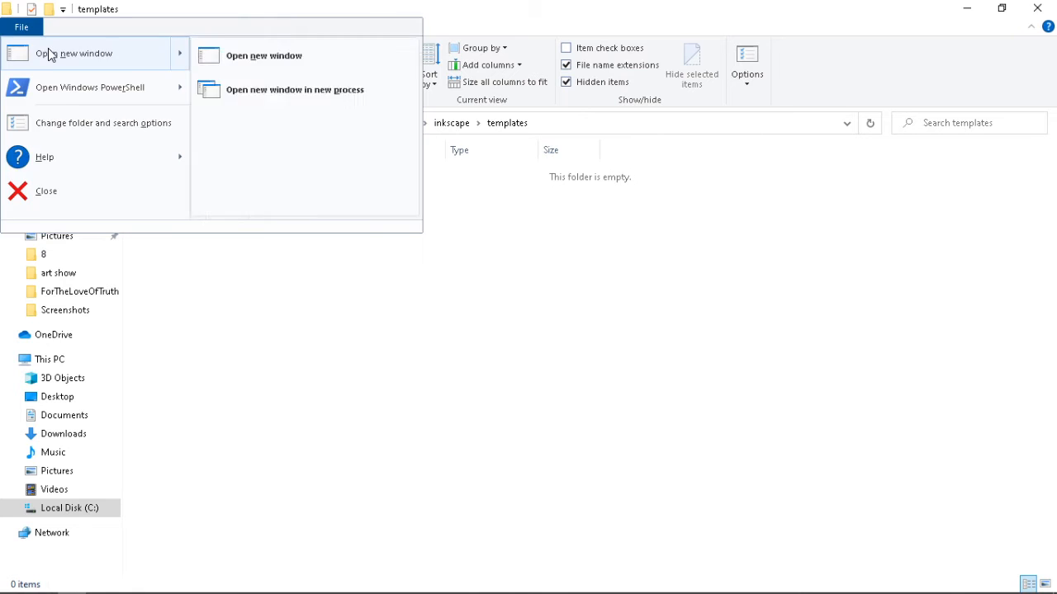
click(42, 52)
click(65, 218)
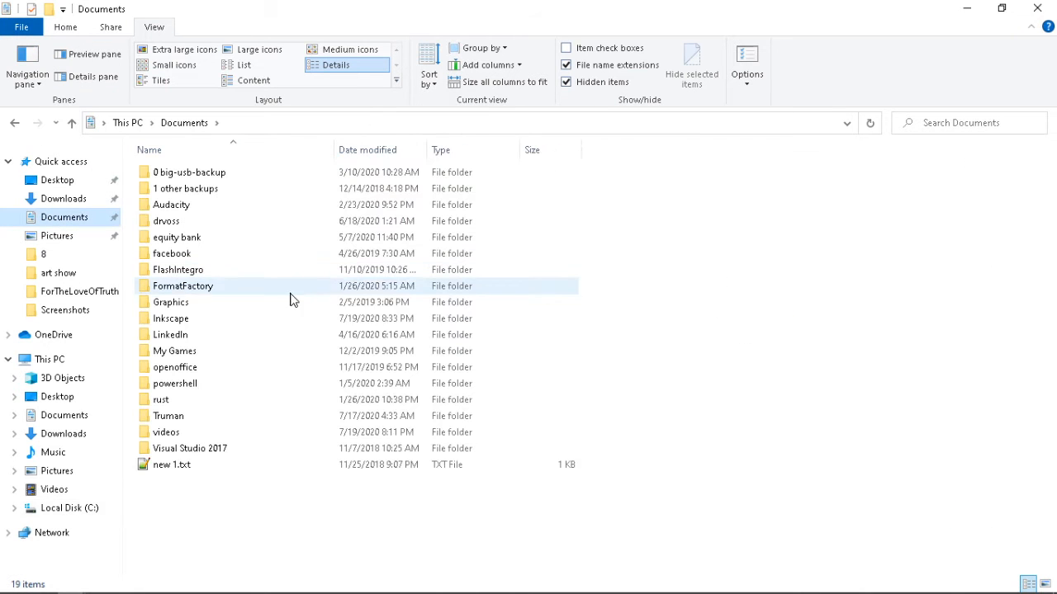
double_click(210, 320)
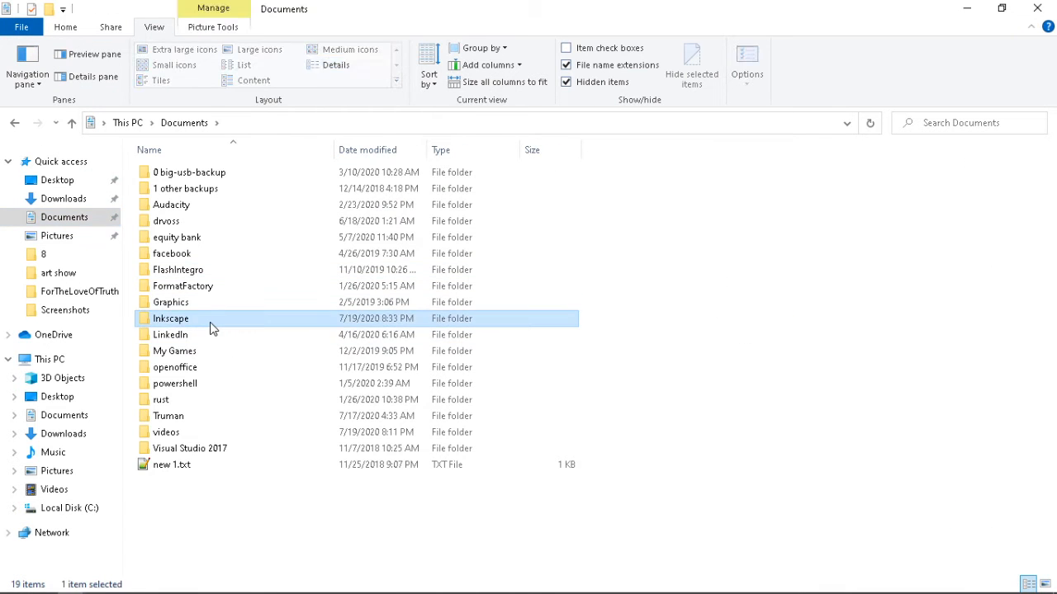
Step: Copy drawing.svg from the Documents\Inkscape folder and paste it into the AppData\Roaming\inkscape\templates folder
click(177, 188)
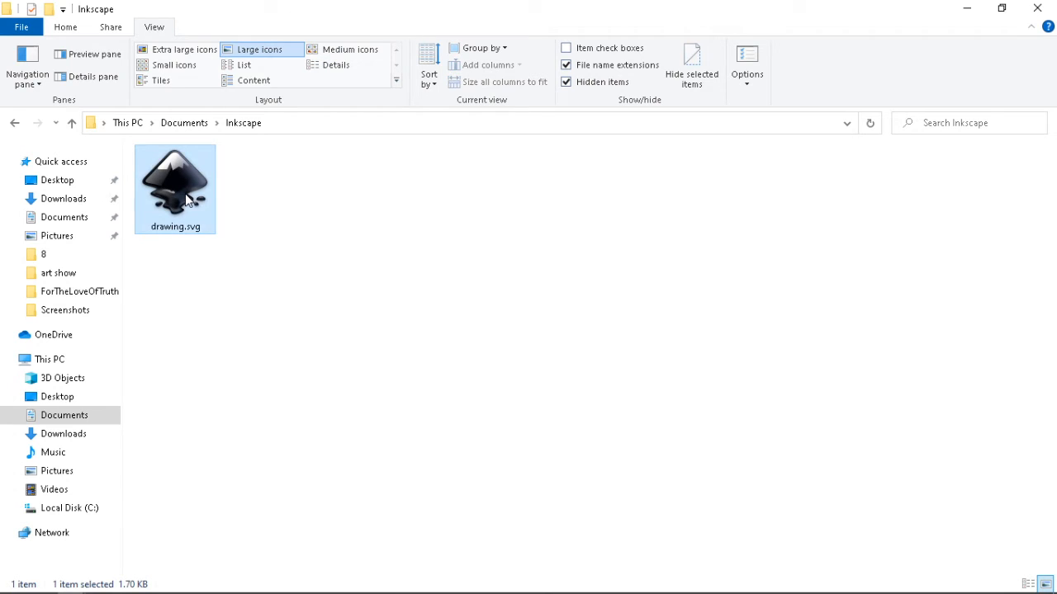
right_click(186, 195)
click(246, 492)
click(77, 584)
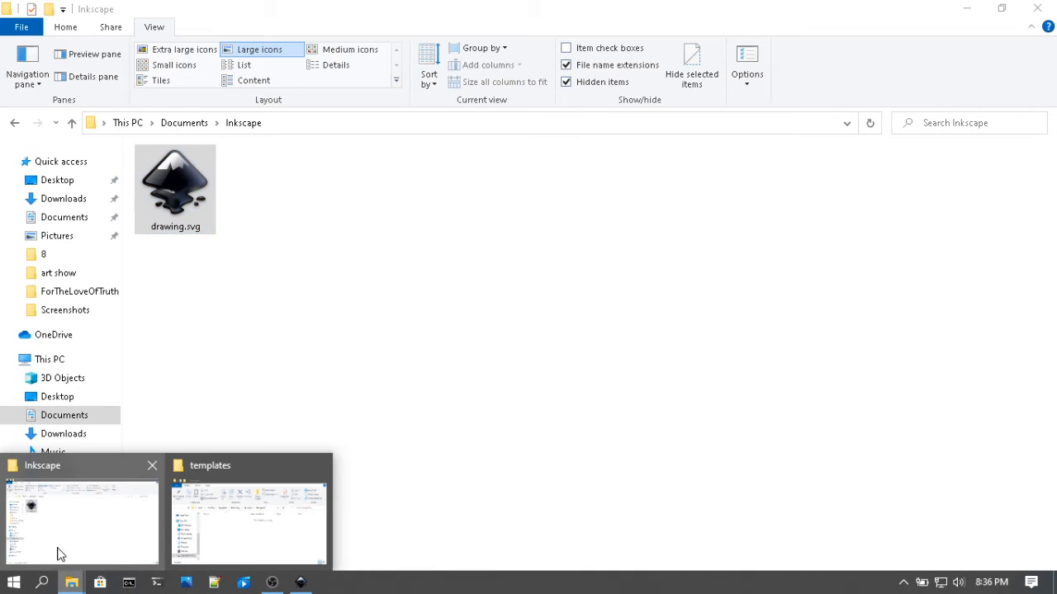
click(222, 533)
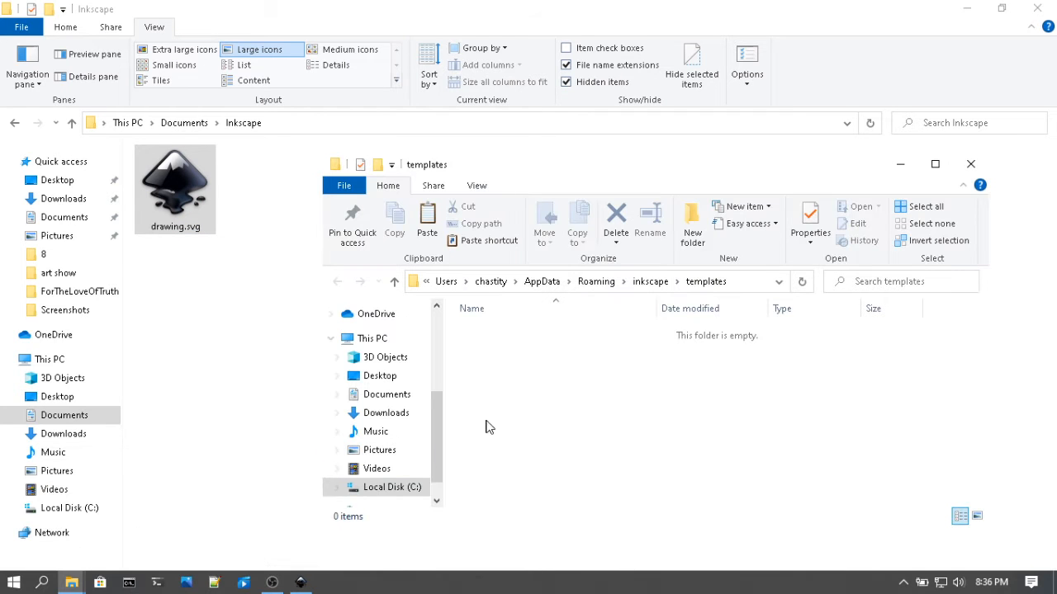
right_click(557, 424)
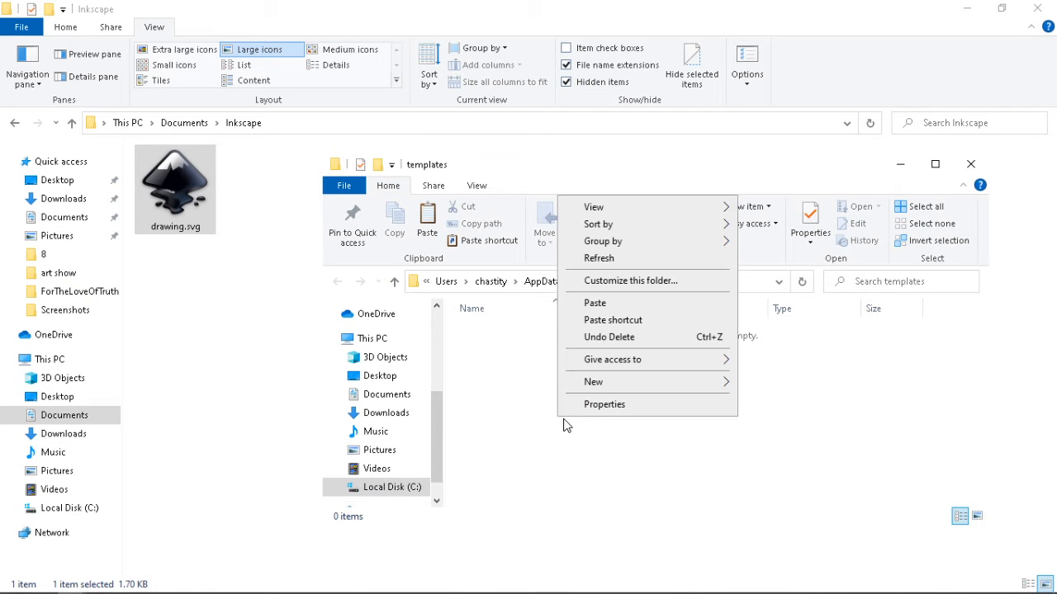
click(630, 299)
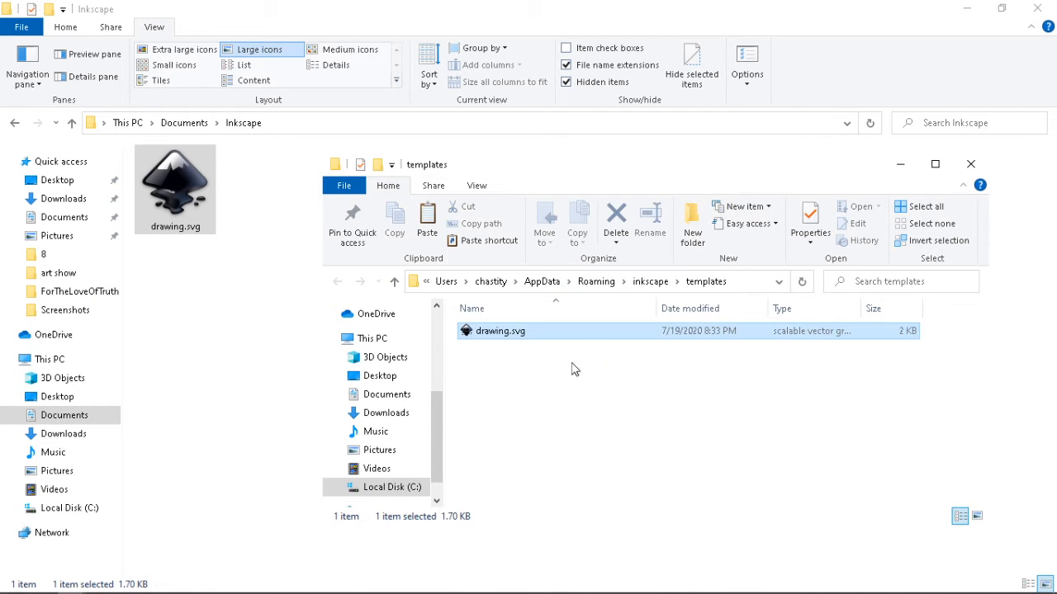
Step: Rename the pasted drawing.svg in the templates folder to default.svg and close that folder window
click(511, 335)
text(default)
text(t)
key(Return)
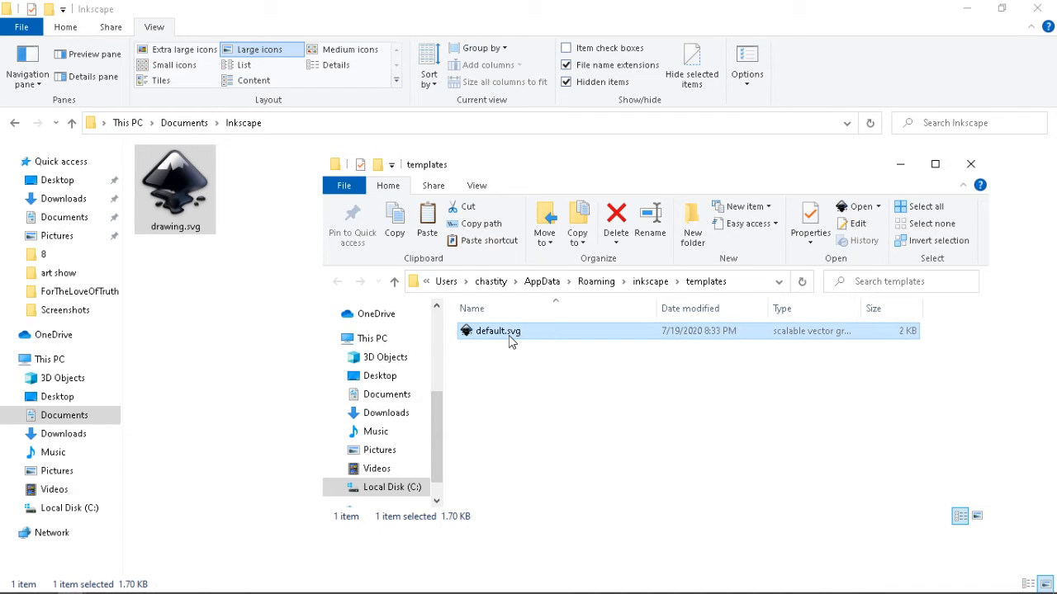
click(971, 167)
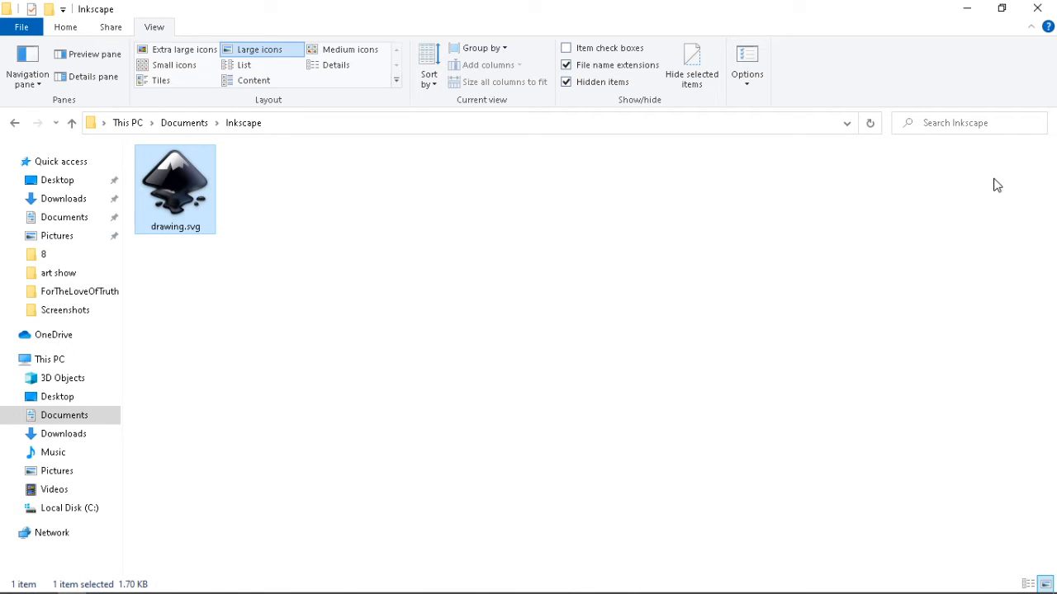
Step: Minimize the file window, switch to Inkscape, save drawing.svg again and fit the page in view
click(970, 10)
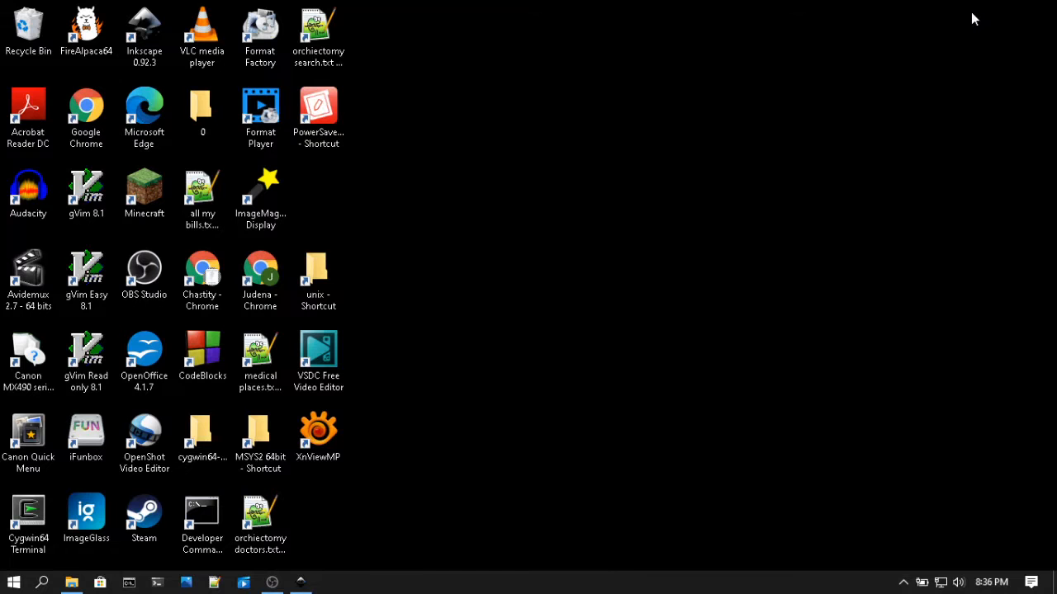
click(300, 582)
key(ctrl+s)
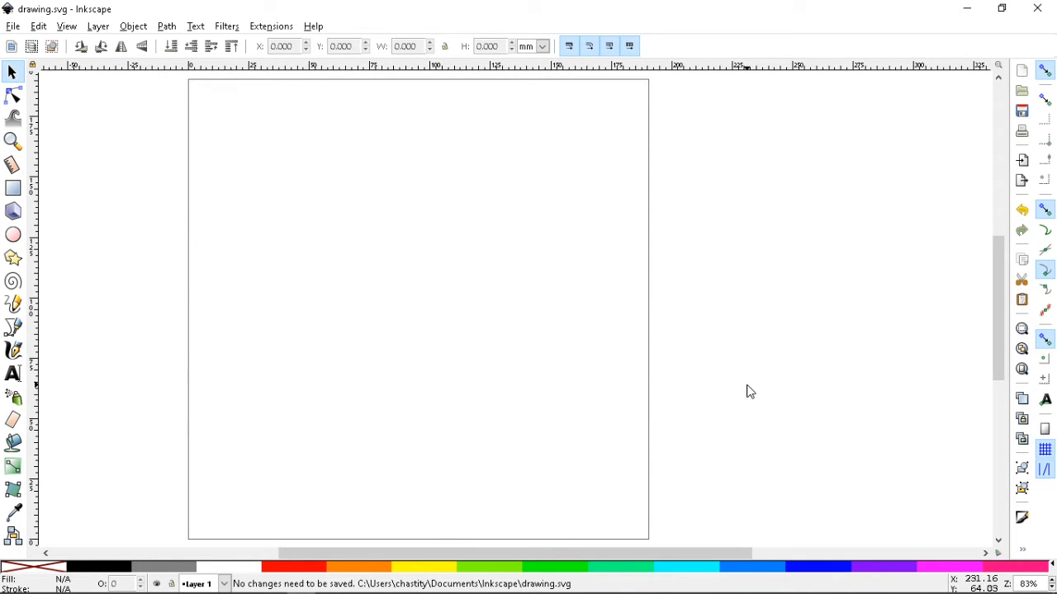
key(5)
key(ctrl)
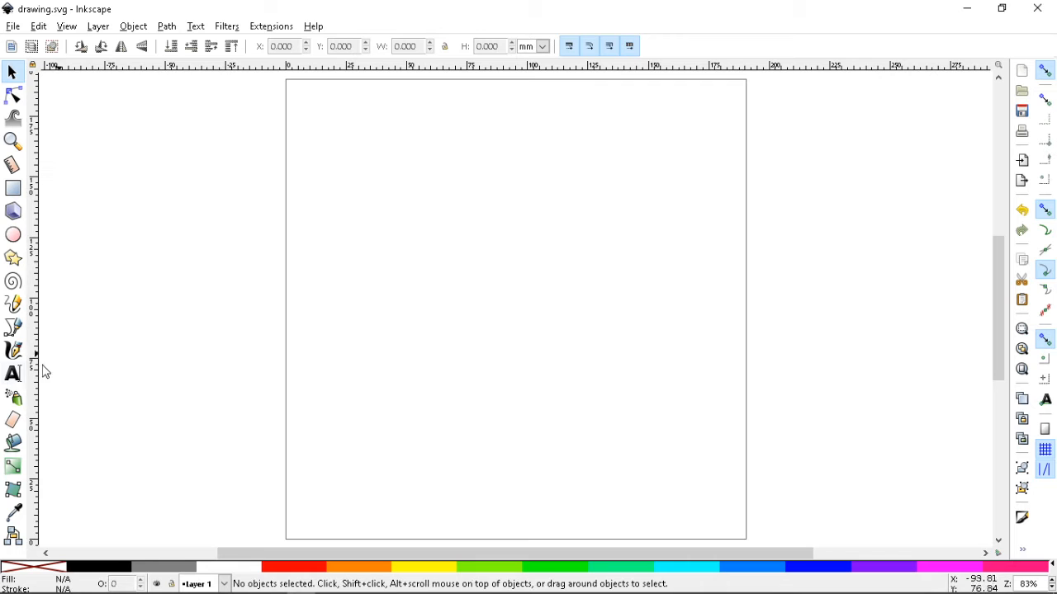
Step: Draw a looping freehand path across the page with the Pencil tool and undo it
click(14, 307)
mouse_move(142, 251)
mouse_down()
mouse_move(259, 210)
mouse_move(255, 375)
mouse_move(588, 287)
mouse_move(670, 238)
mouse_move(943, 287)
mouse_up()
right_click(381, 438)
click(281, 463)
right_click(210, 440)
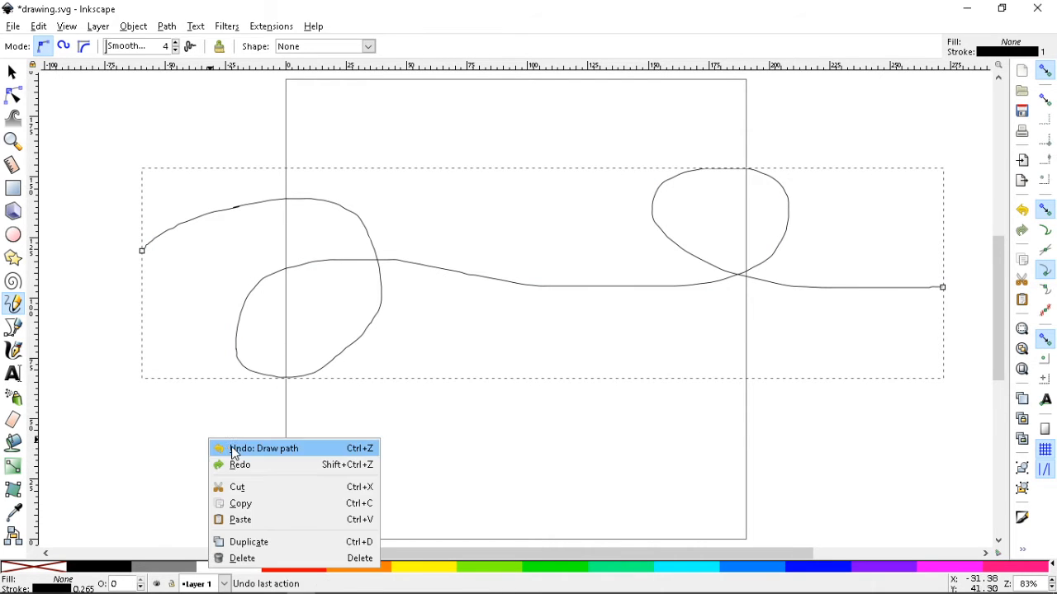
click(216, 448)
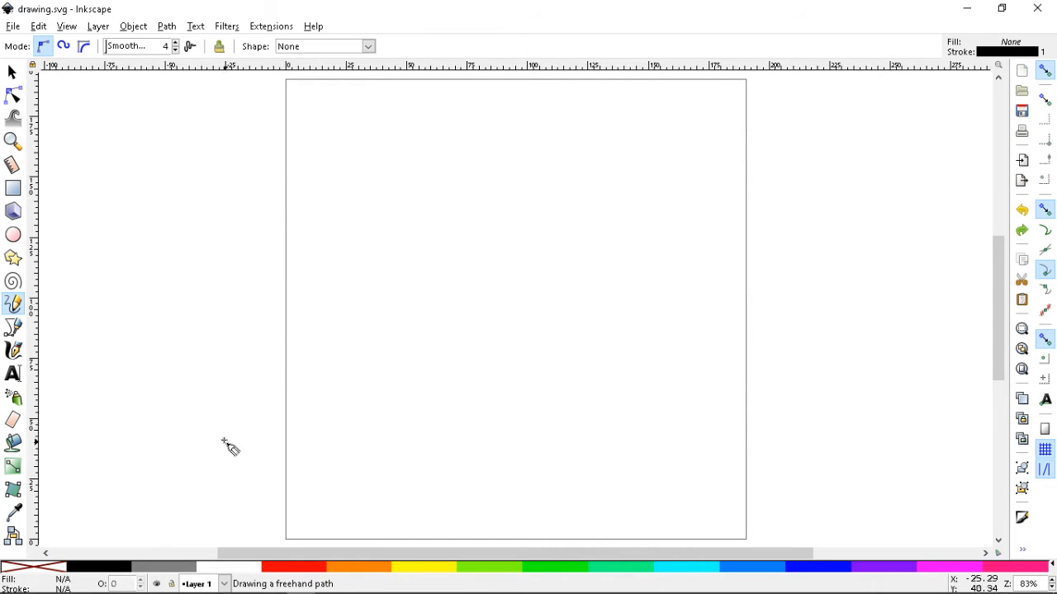
Step: Draw an open Bezier path of curved and straight segments across the page, finish it and delete it
click(13, 328)
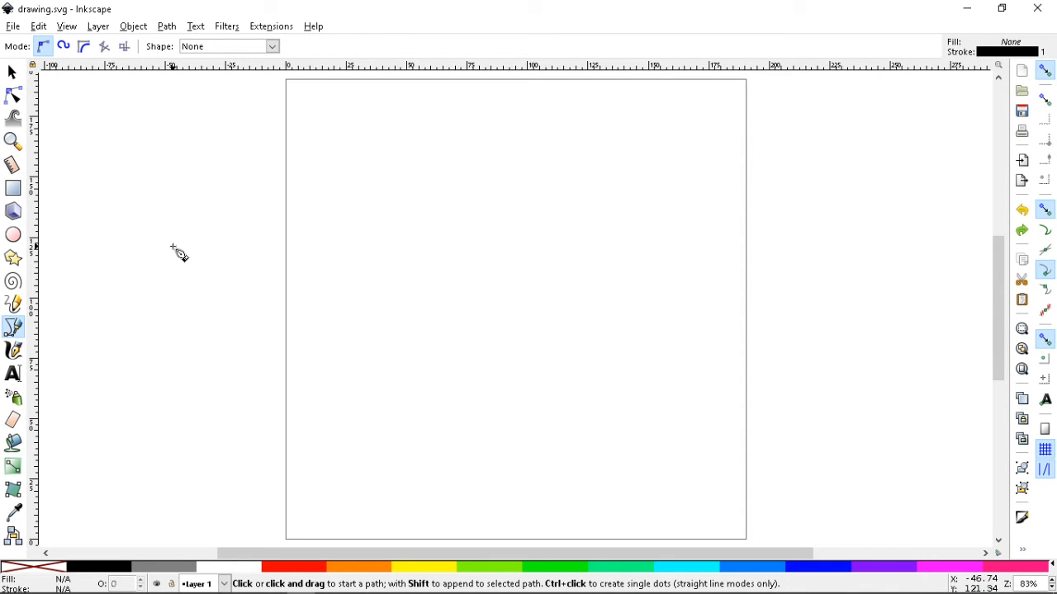
drag(173, 237, 258, 151)
click(386, 130)
click(219, 456)
click(549, 354)
click(597, 207)
drag(813, 198, 859, 338)
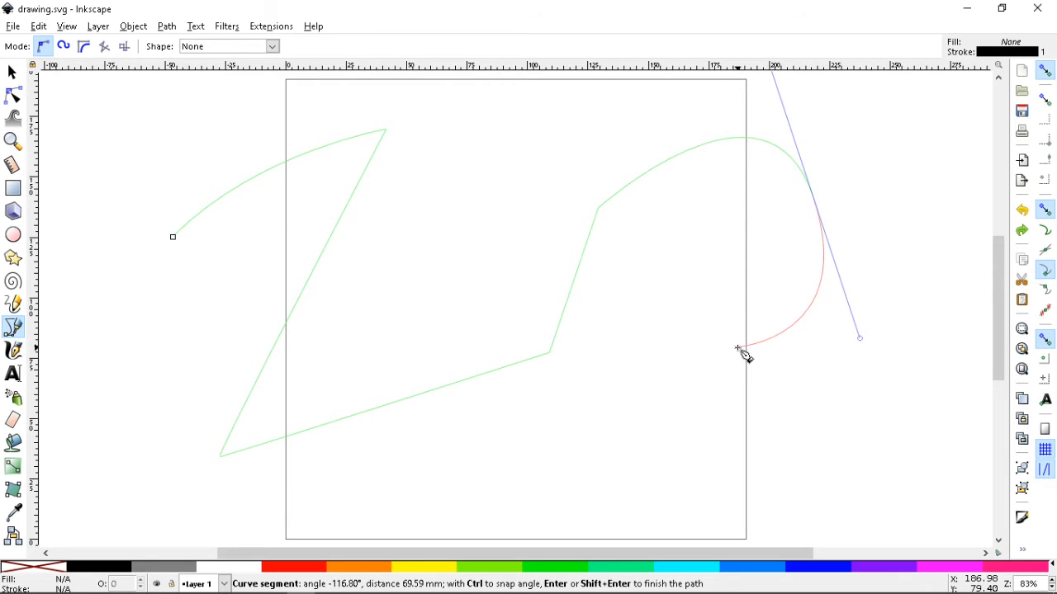
key(Return)
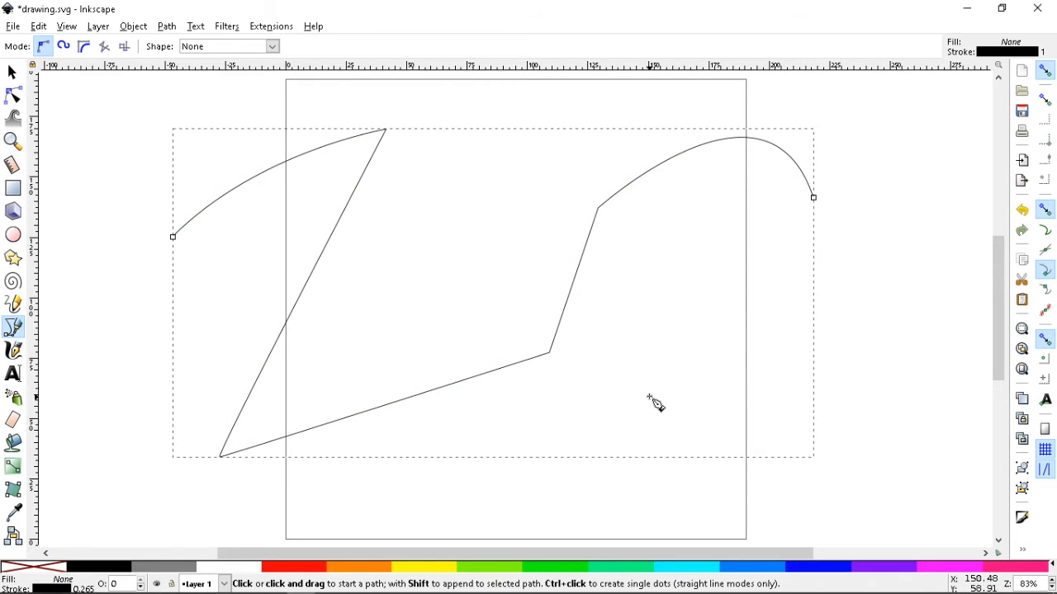
key(Delete)
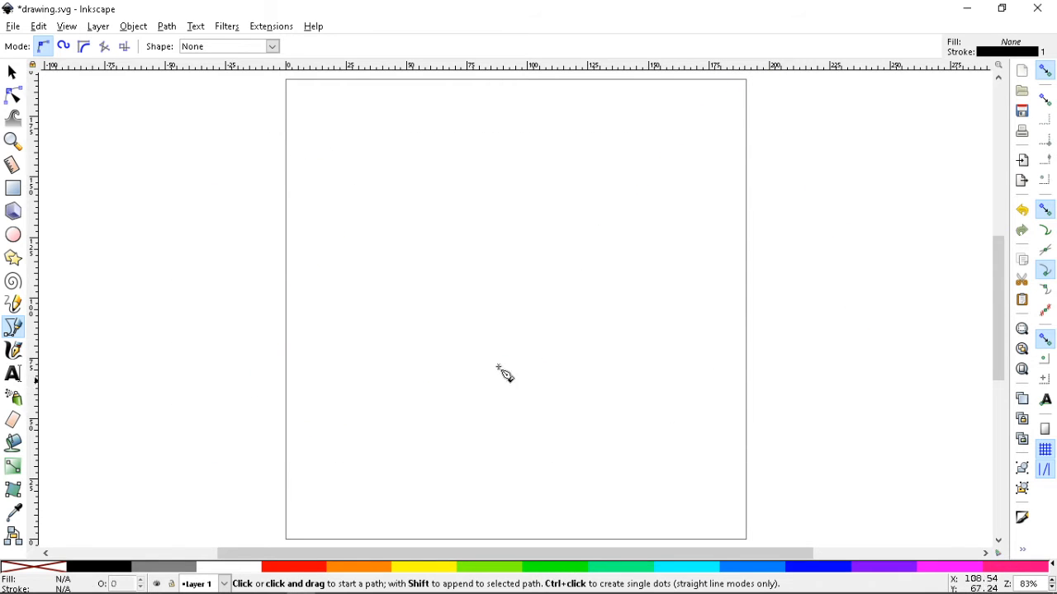
Step: Draw a small 3D box near the page centre and delete it
click(13, 211)
drag(499, 310, 562, 226)
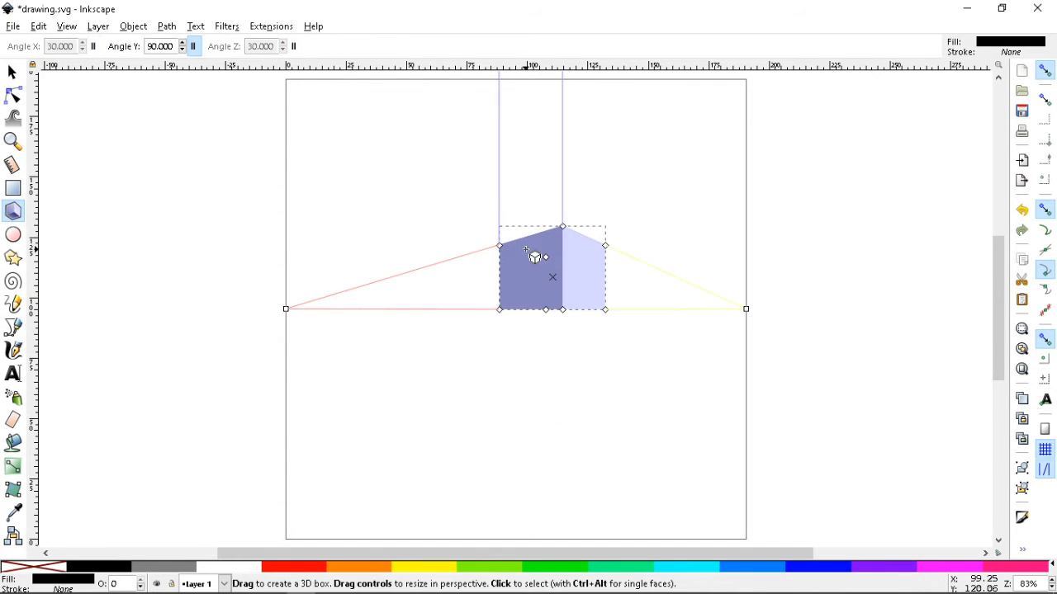
key(Delete)
Step: Draw a trial ellipse near the page centre with the Ellipse tool and delete it
click(12, 236)
drag(528, 225, 624, 330)
key(Delete)
Step: Draw a circle about 50 mm in radius, reshape it into a chord-closed arc from about 167° to 330°, and delete it
drag(497, 287, 620, 413)
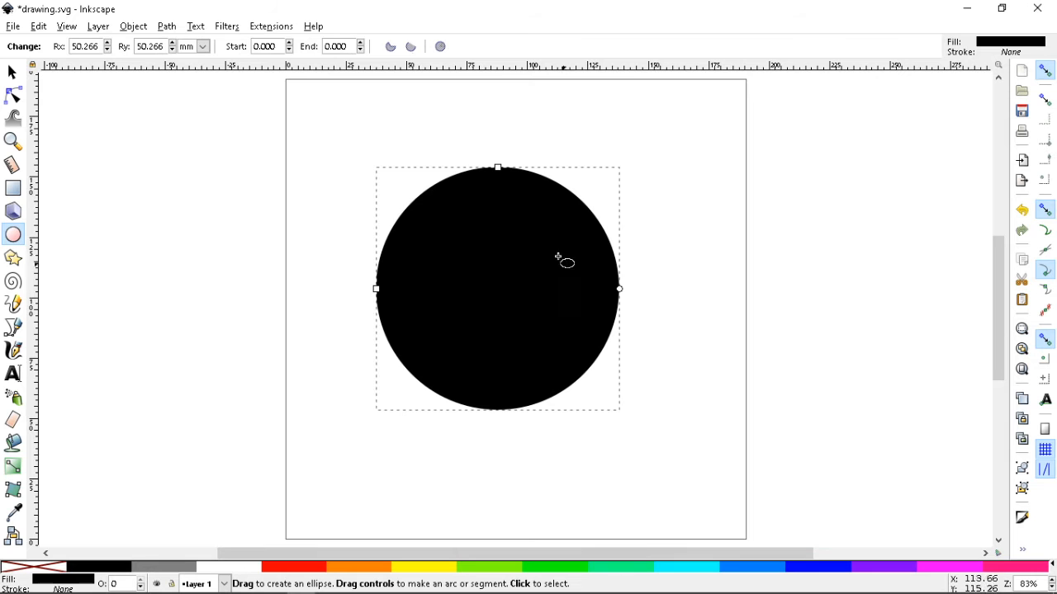
drag(619, 278, 525, 285)
drag(618, 287, 435, 312)
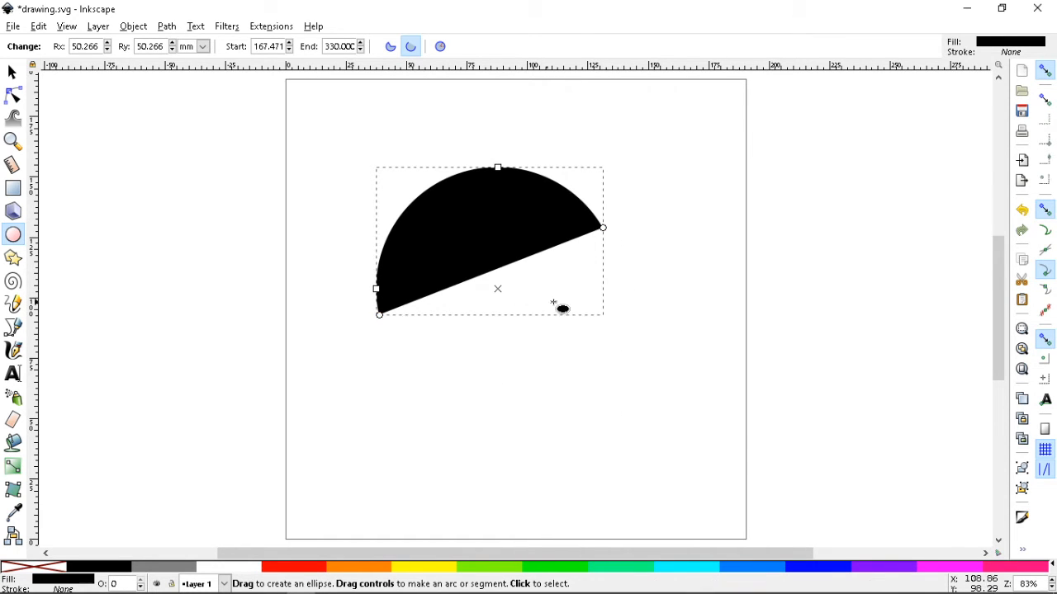
key(Delete)
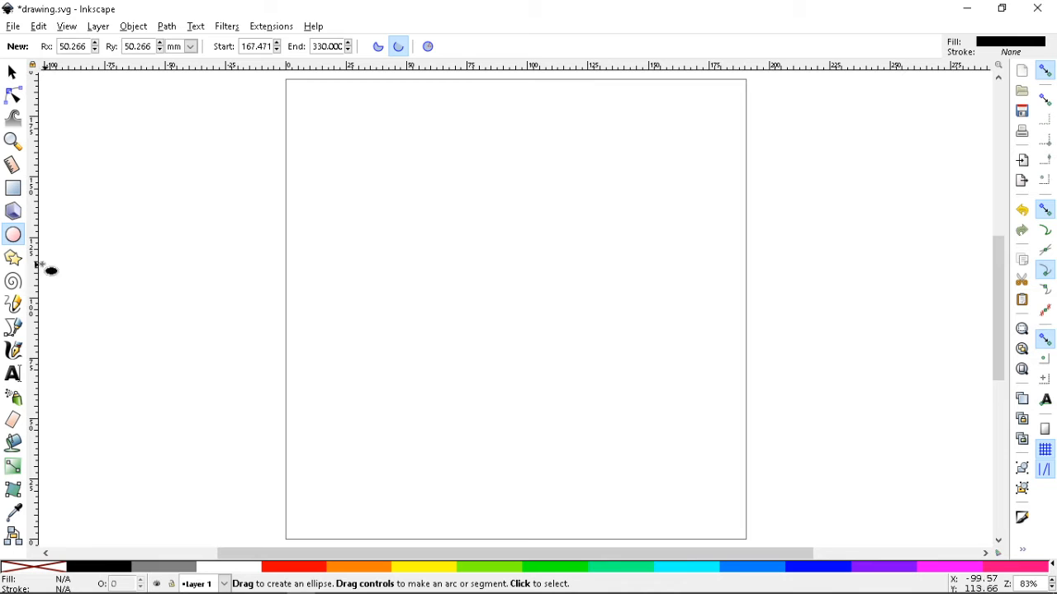
Step: Draw an upright regular polygon near the page centre and set its corners to 3
click(14, 258)
drag(505, 326, 515, 197)
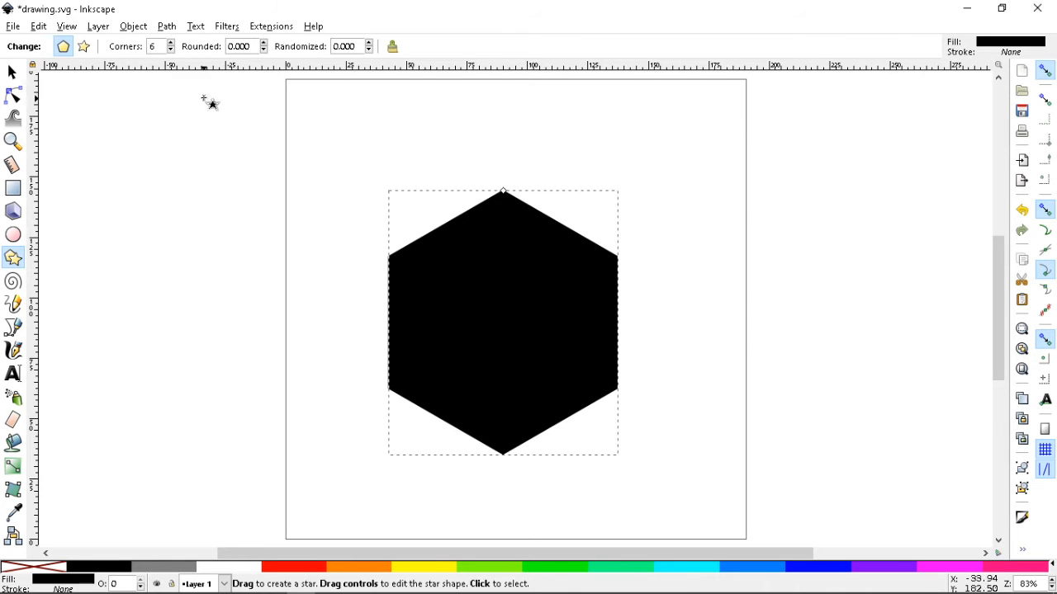
click(171, 49)
click(171, 49)
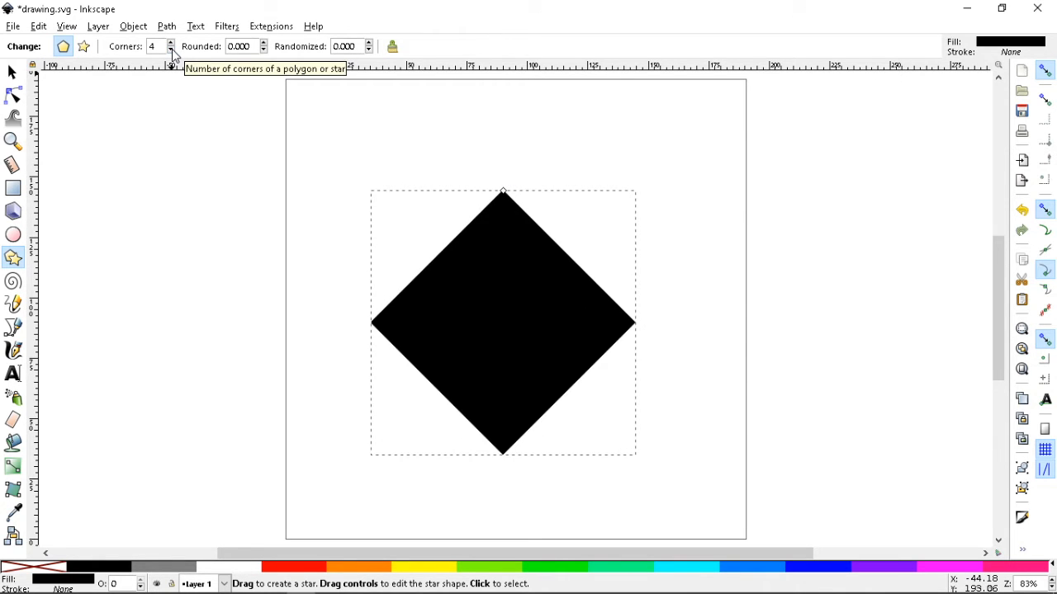
click(171, 50)
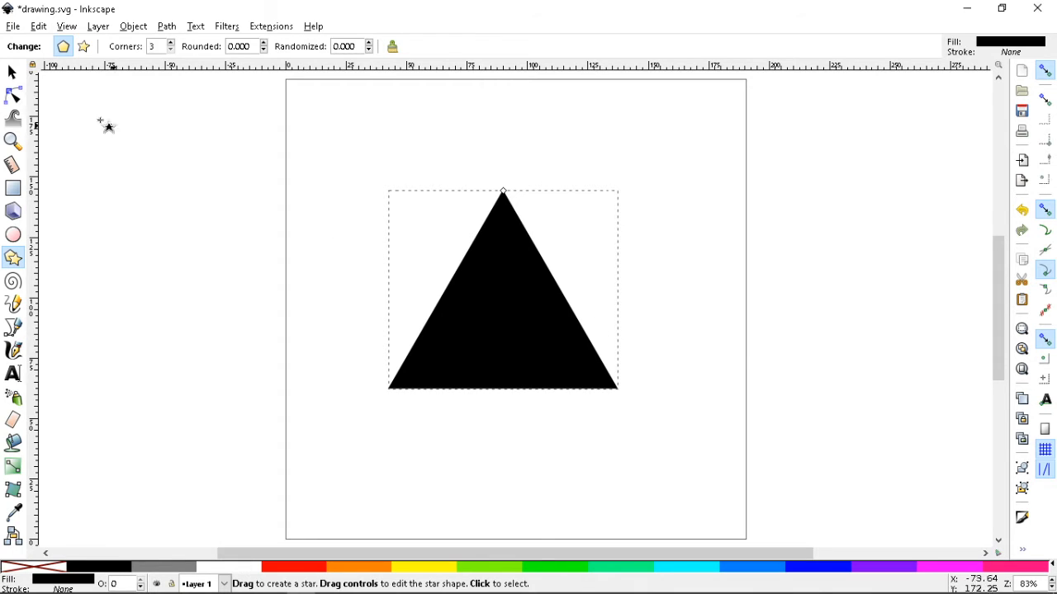
Step: Switch to the Selector tool and open the Align and Distribute dialog for the triangle
click(12, 72)
key(ctrl+shift+a)
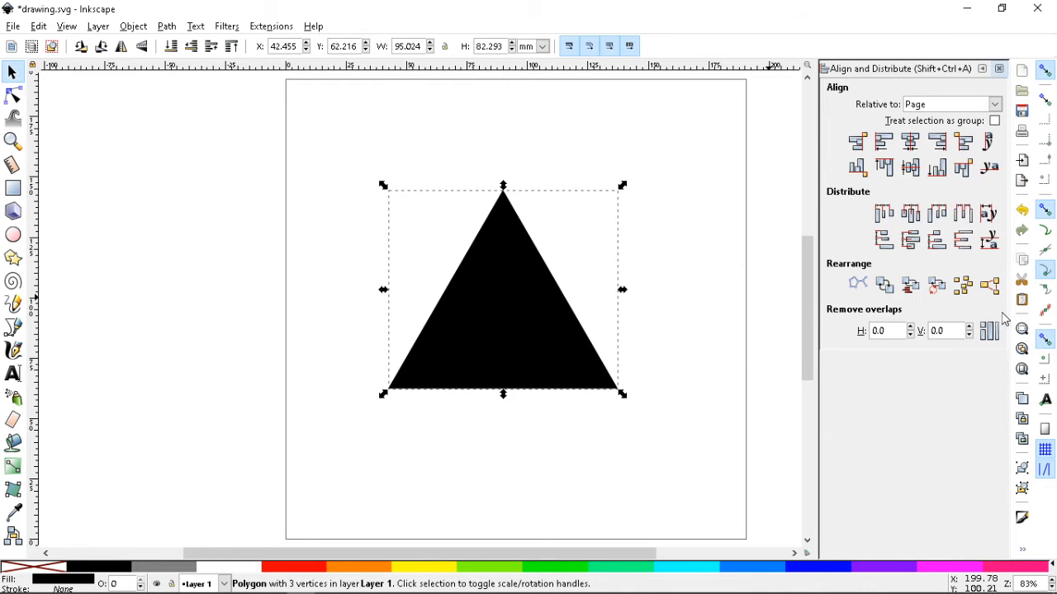
Step: Try aligning the triangle to the page's left and right edges, both inside and outside the page
click(888, 147)
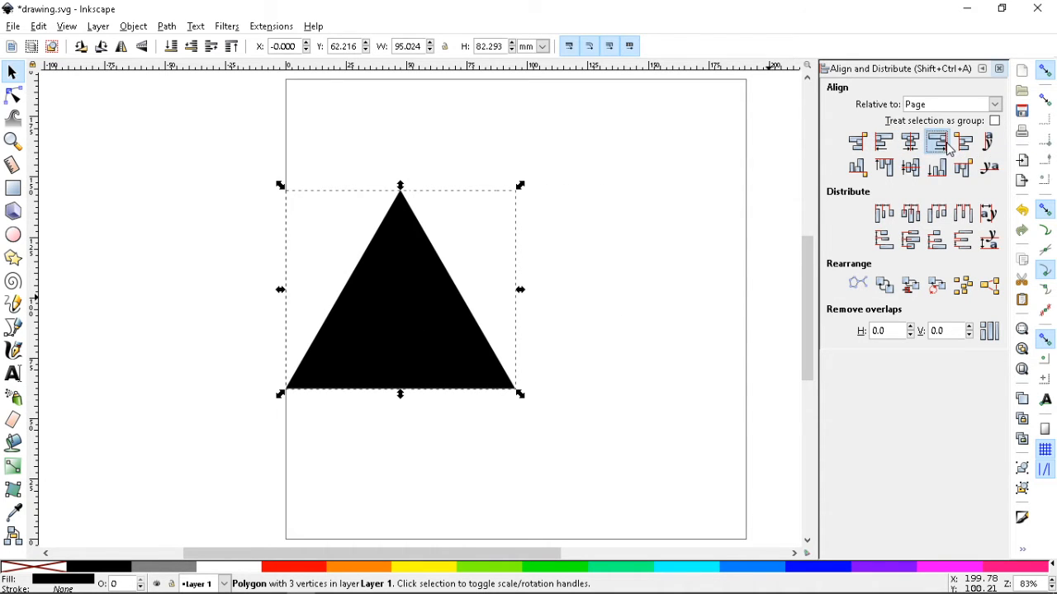
click(941, 147)
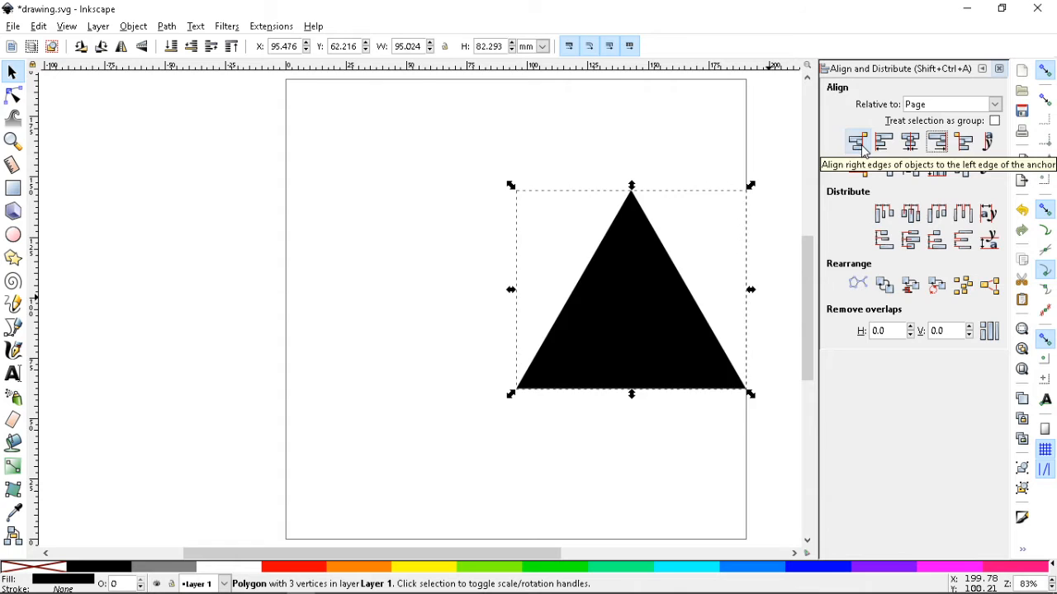
click(859, 144)
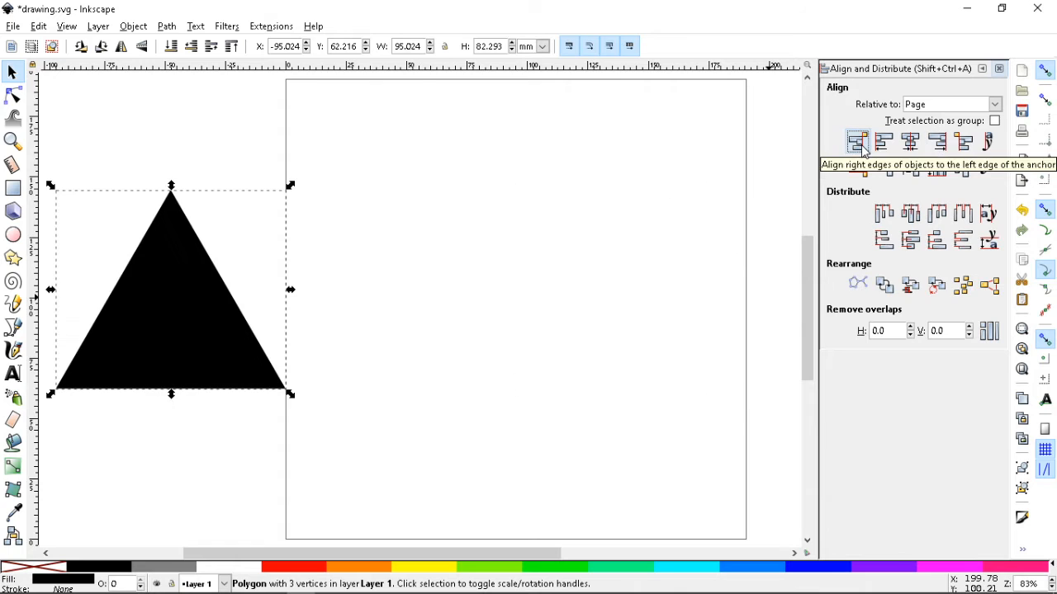
click(964, 142)
Step: Centre the triangle on the page both horizontally and vertically
click(915, 145)
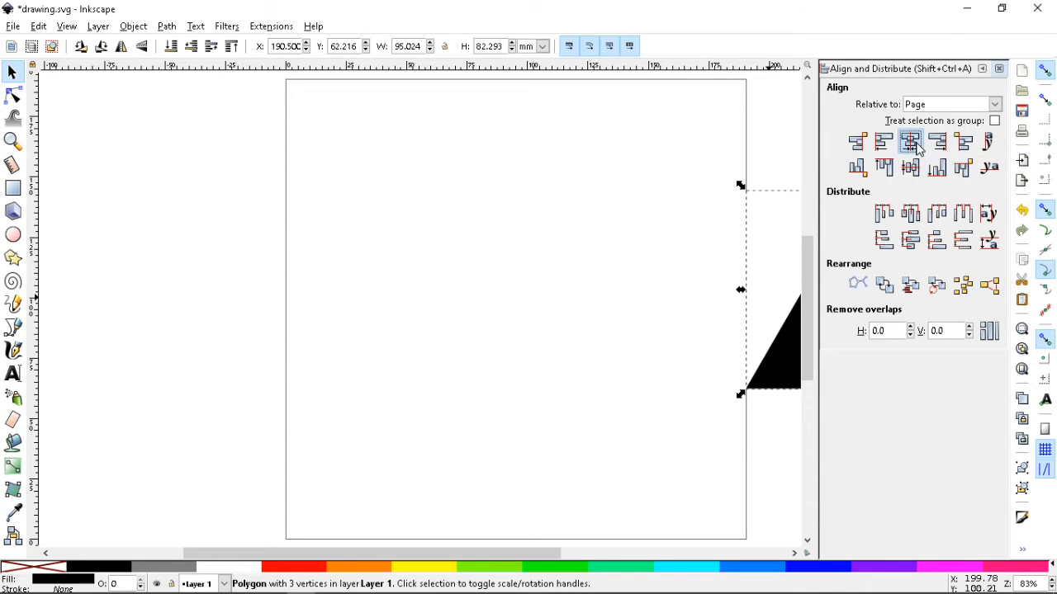
click(919, 170)
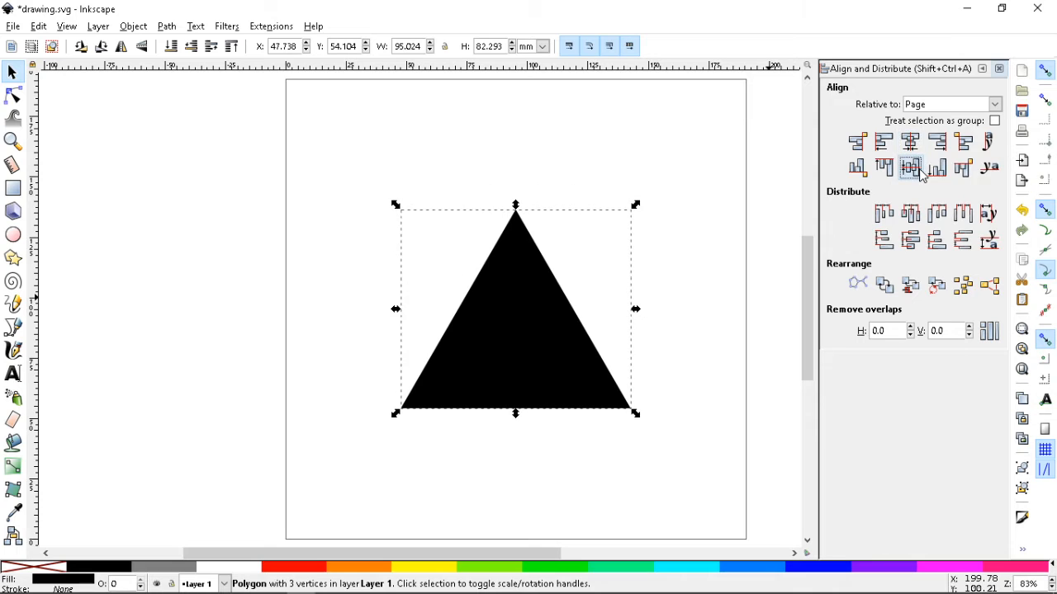
click(910, 142)
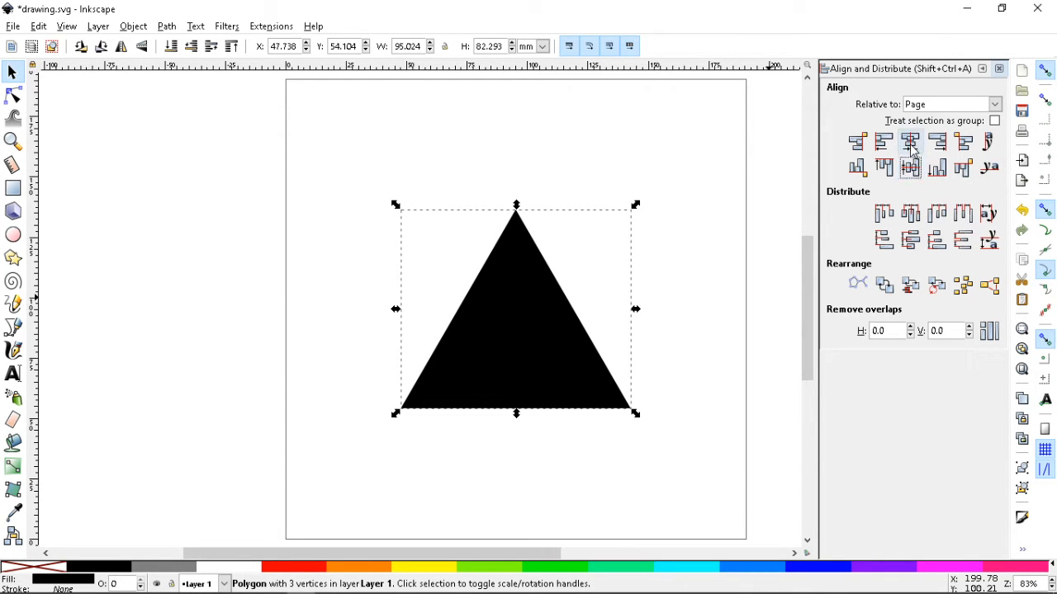
Step: Scale the triangle up about its centre to about 174 × 151 mm and activate the Star and Polygon tool
drag(637, 312, 732, 325)
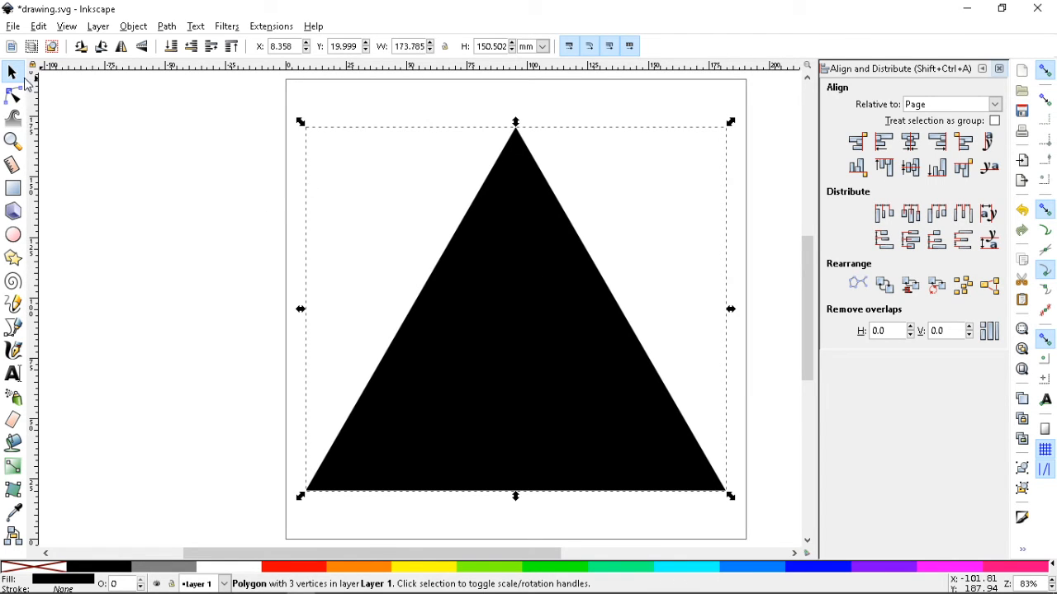
click(12, 258)
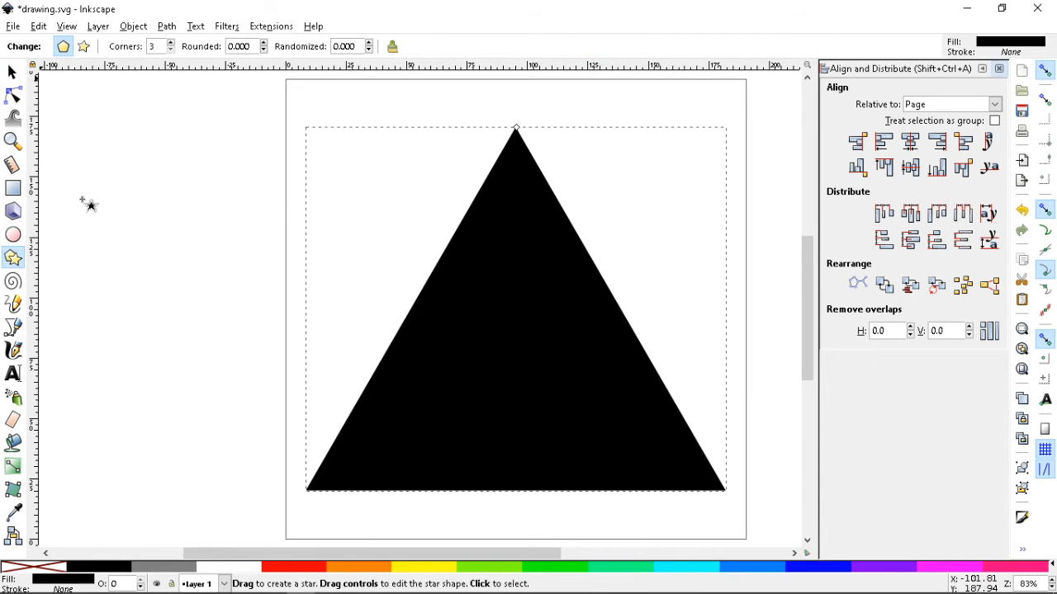
Step: Turn the triangle into a four-cornered diamond, scale it to about 166 × 166 mm and centre it vertically on the page
click(172, 45)
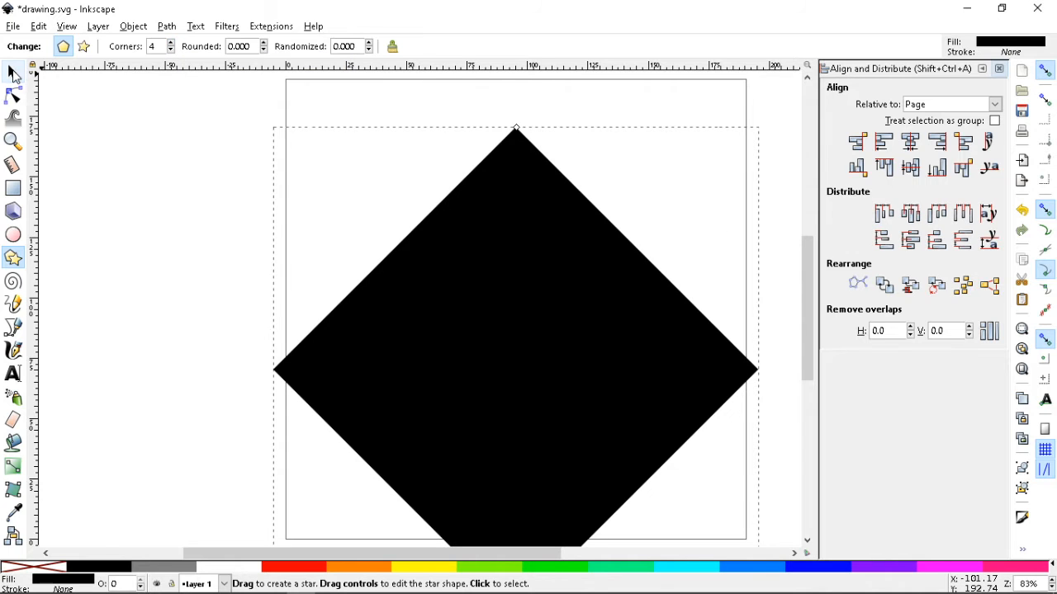
click(12, 72)
drag(766, 374, 724, 370)
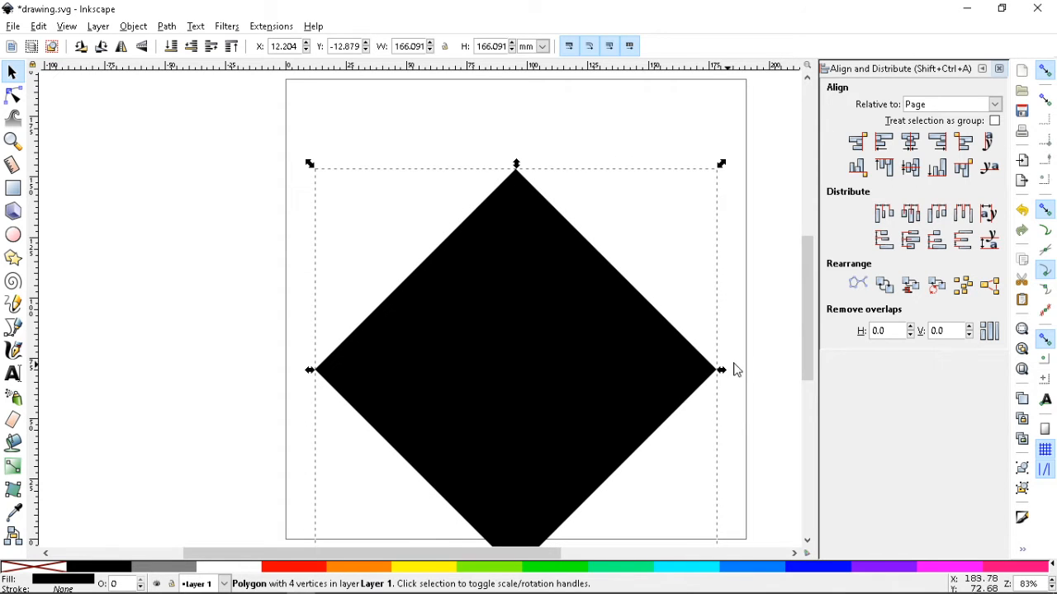
click(910, 167)
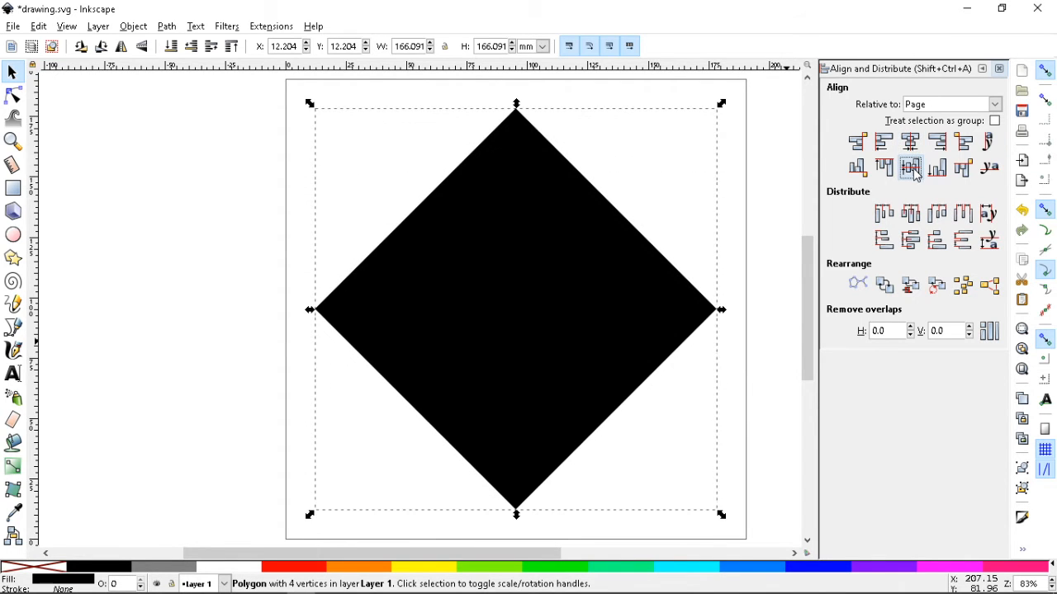
Step: Reduce the diamond to 3 corners with the Star and Polygon tool and raise the corner count step by step to 25
click(13, 257)
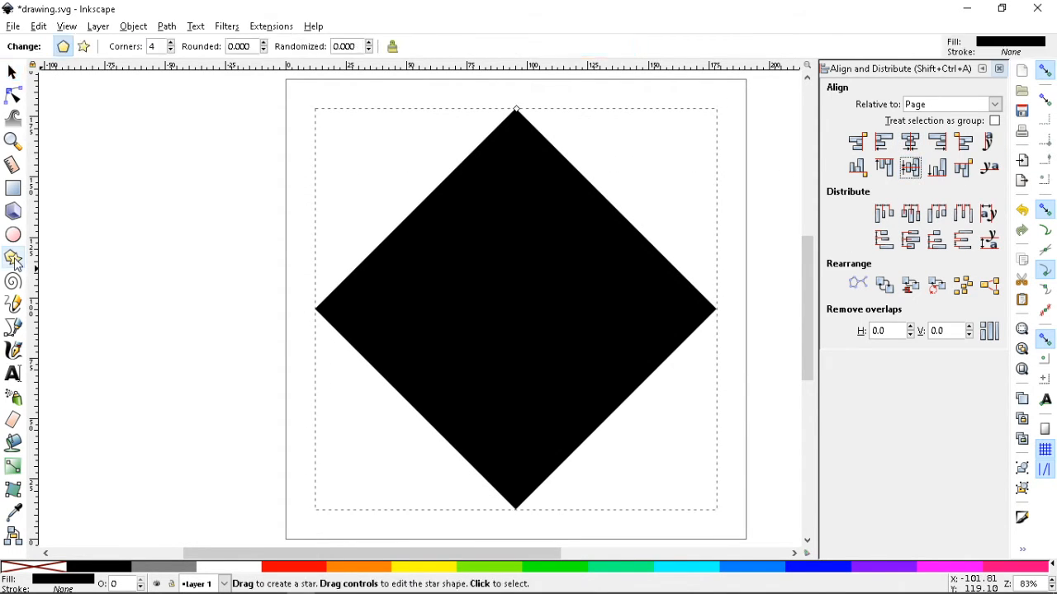
click(171, 50)
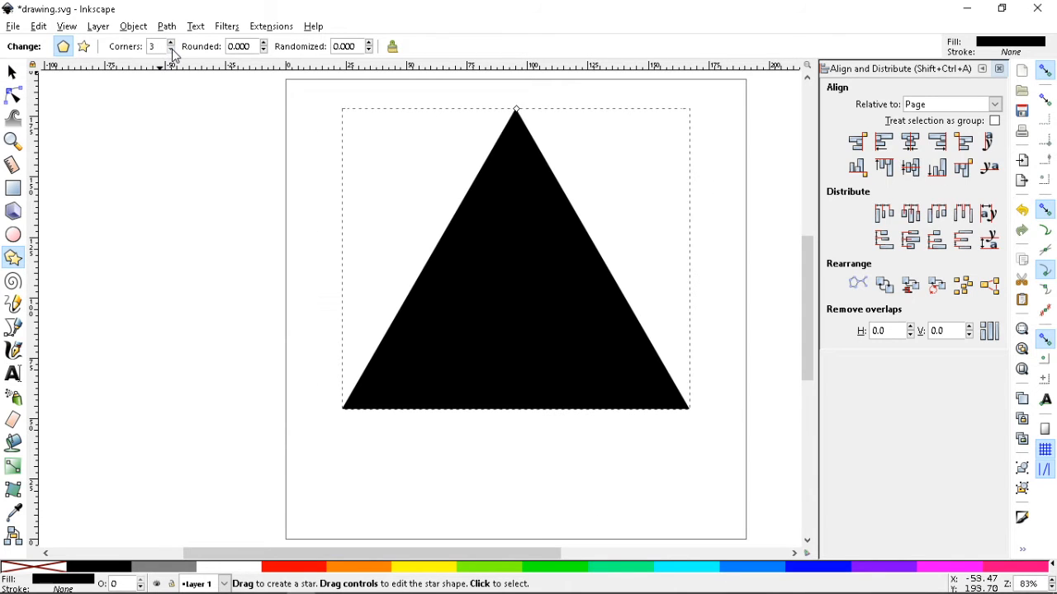
click(172, 43)
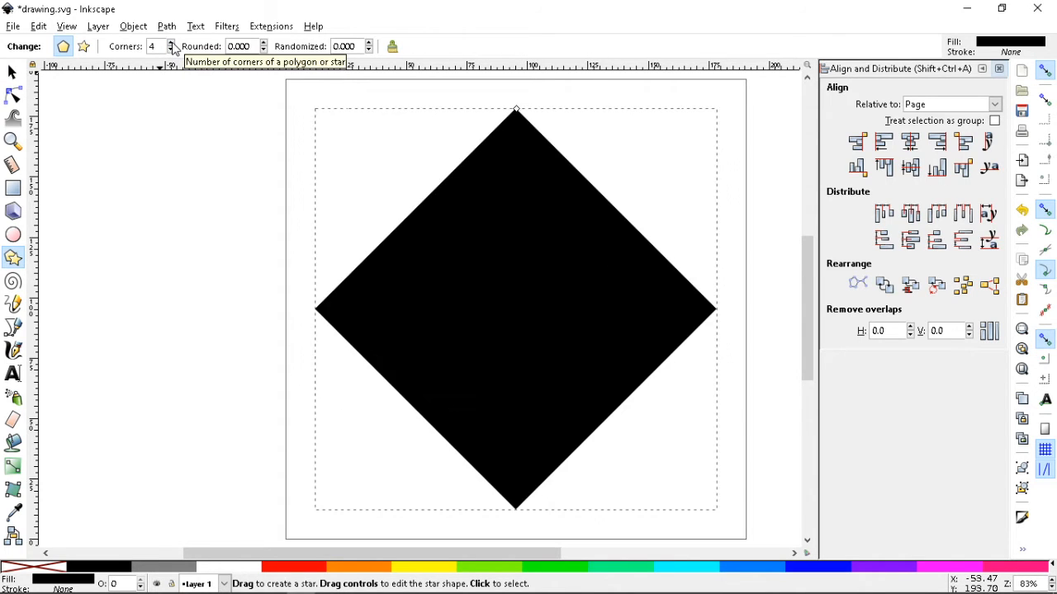
click(172, 44)
click(172, 44)
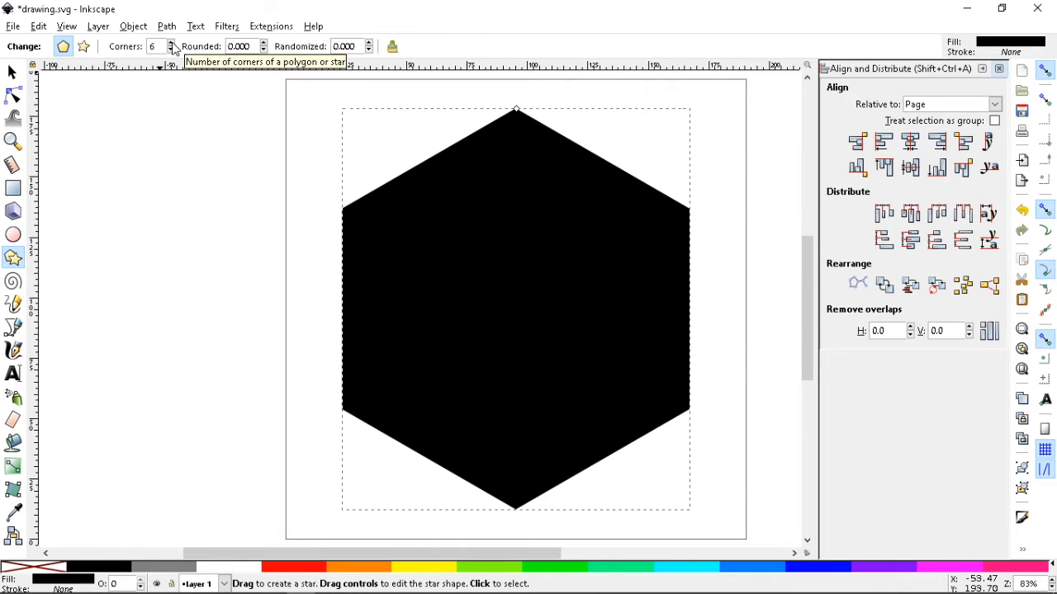
click(172, 44)
click(172, 44)
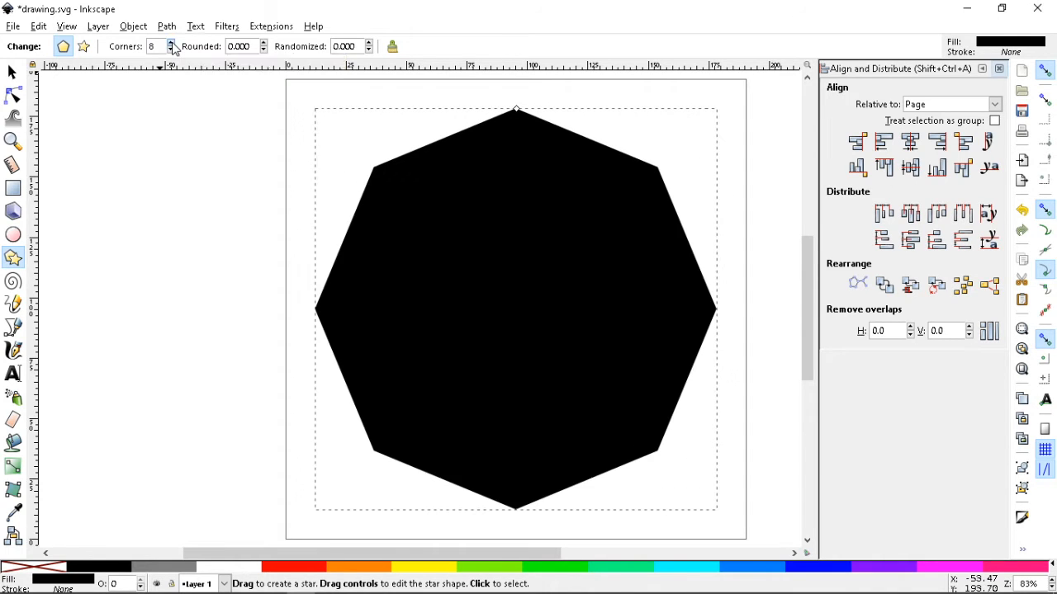
click(172, 43)
click(171, 44)
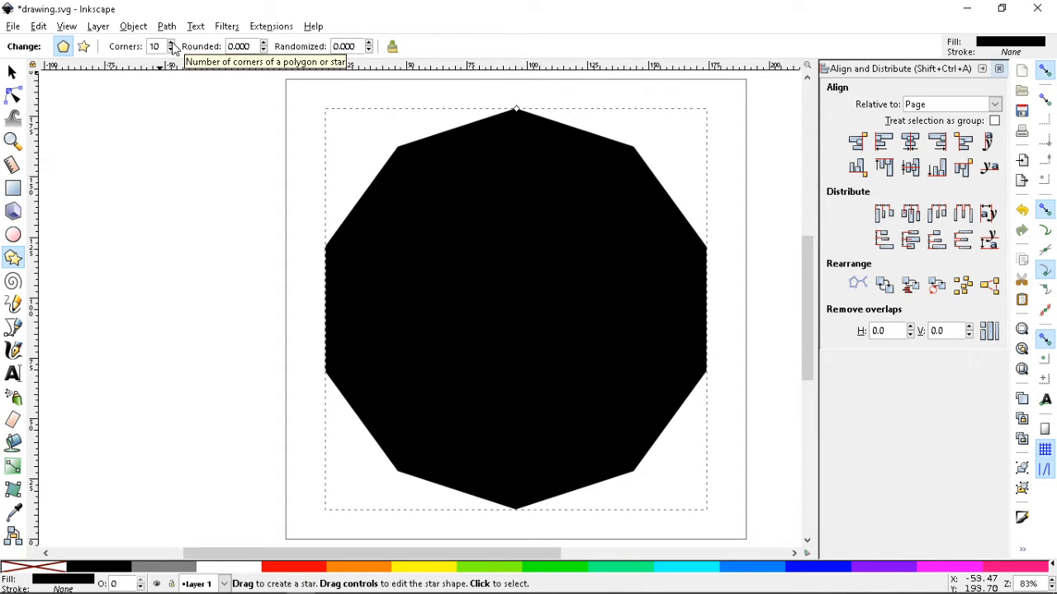
click(172, 44)
click(172, 44)
click(172, 44)
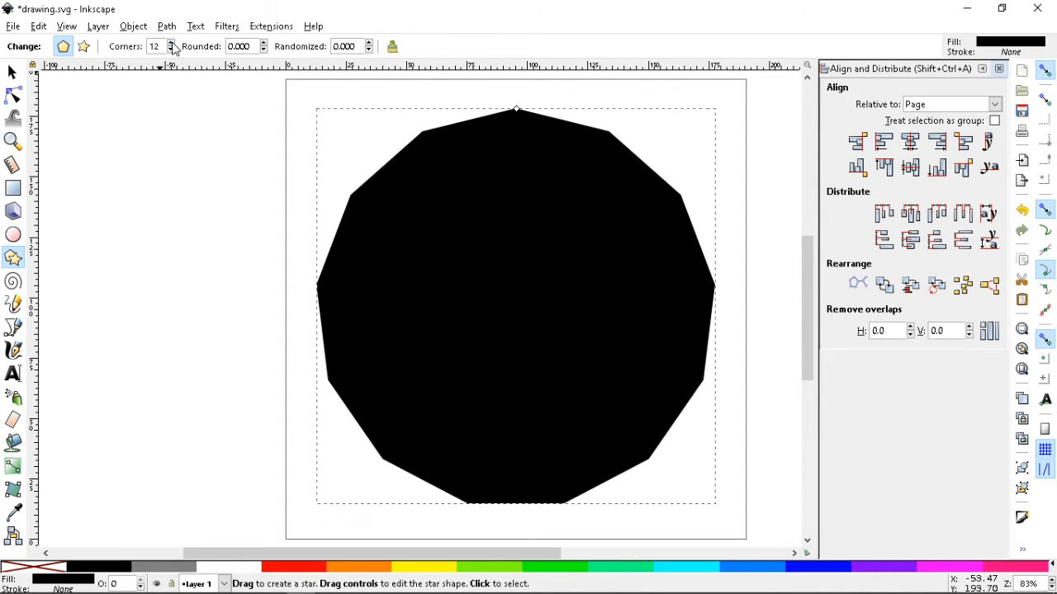
click(171, 44)
click(172, 44)
click(172, 44)
click(172, 44)
click(171, 43)
click(172, 44)
click(171, 44)
click(171, 44)
click(171, 44)
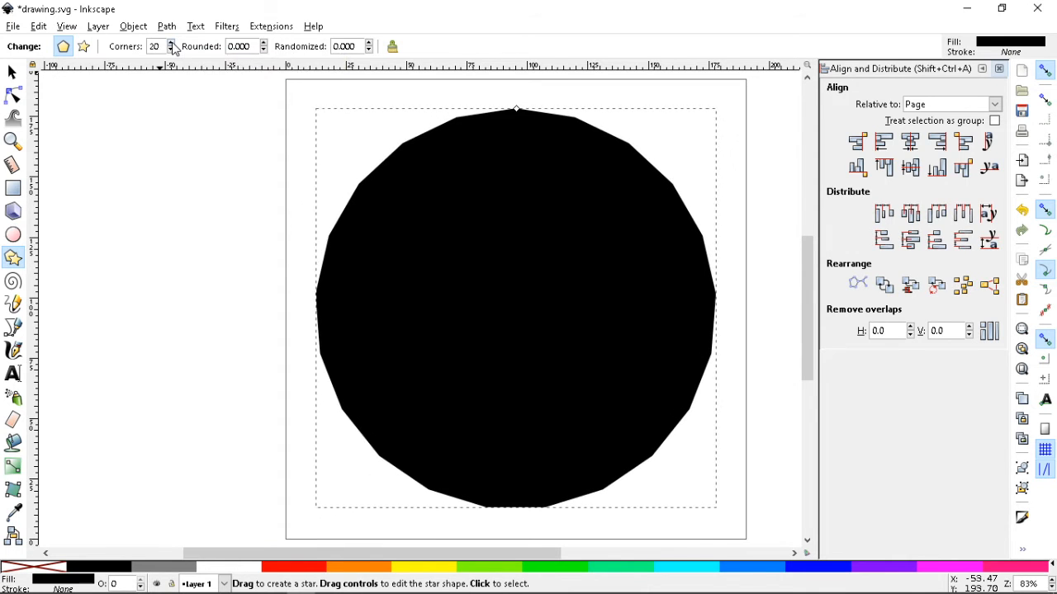
click(172, 44)
click(172, 43)
click(172, 44)
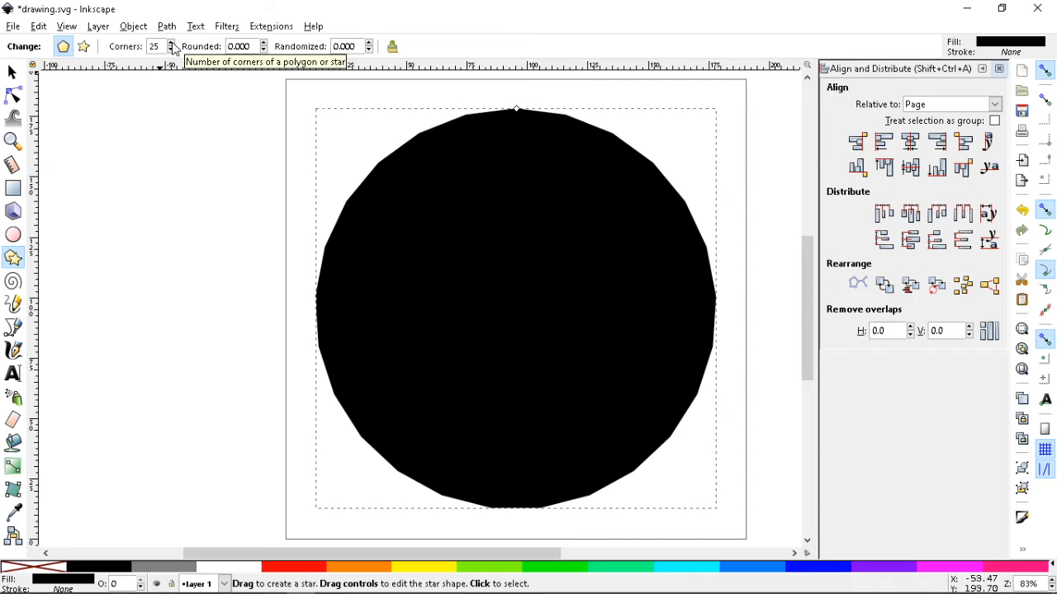
Step: Convert the 25-cornered polygon into a star and reduce its corners to 3
click(85, 47)
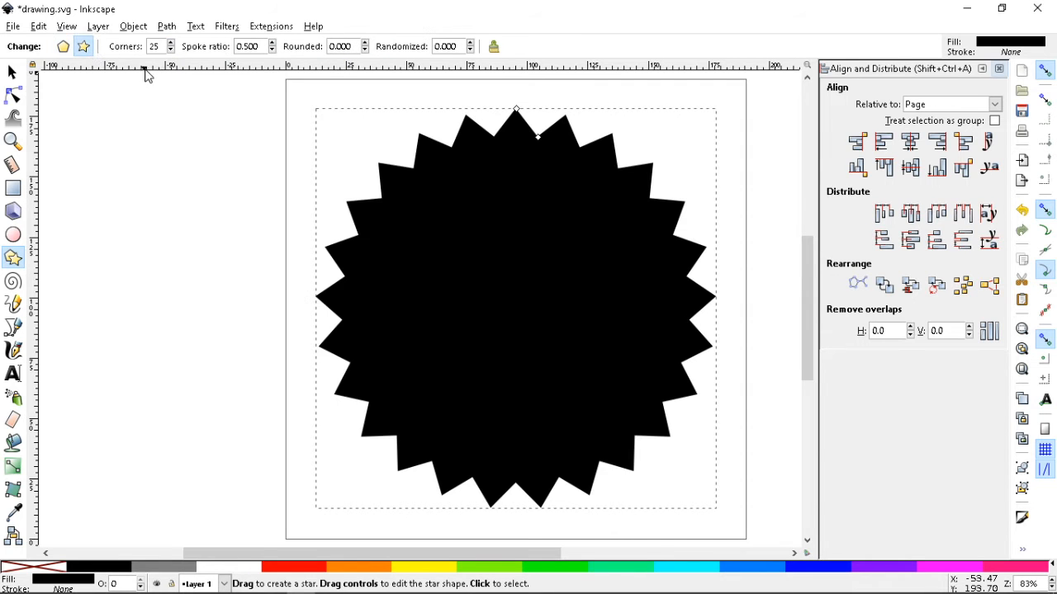
click(171, 52)
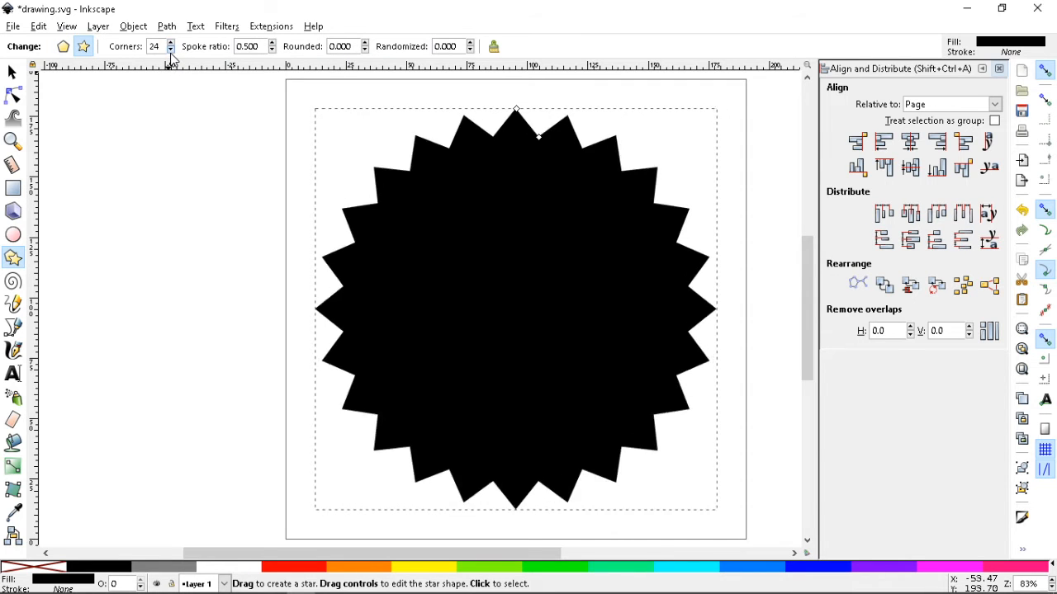
click(171, 52)
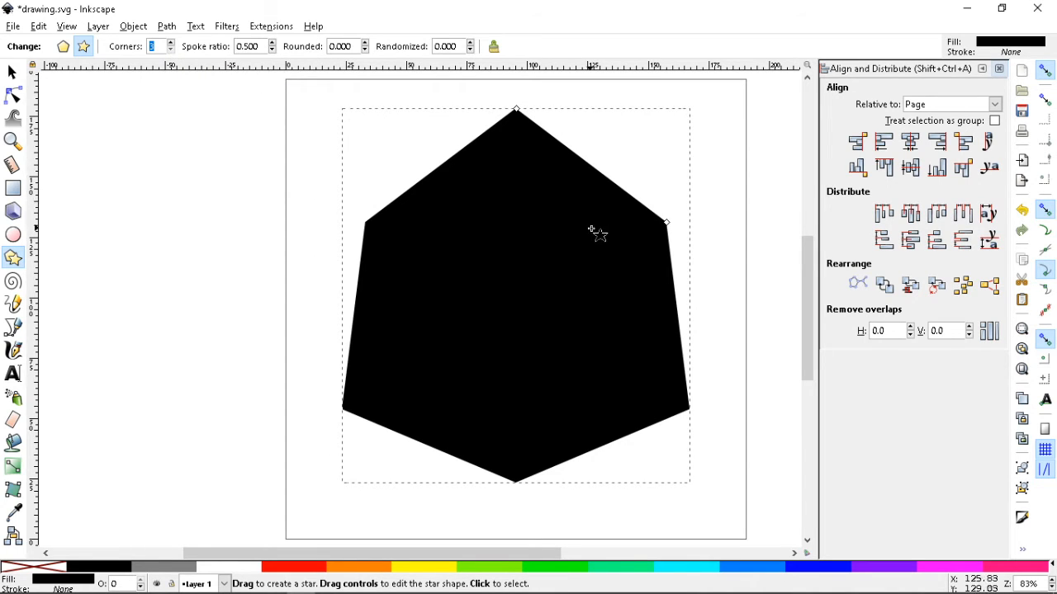
Step: Try reshaping the three-cornered star freehand by its inner corner, and set its spoke ratio to 0.260
drag(667, 223, 717, 295)
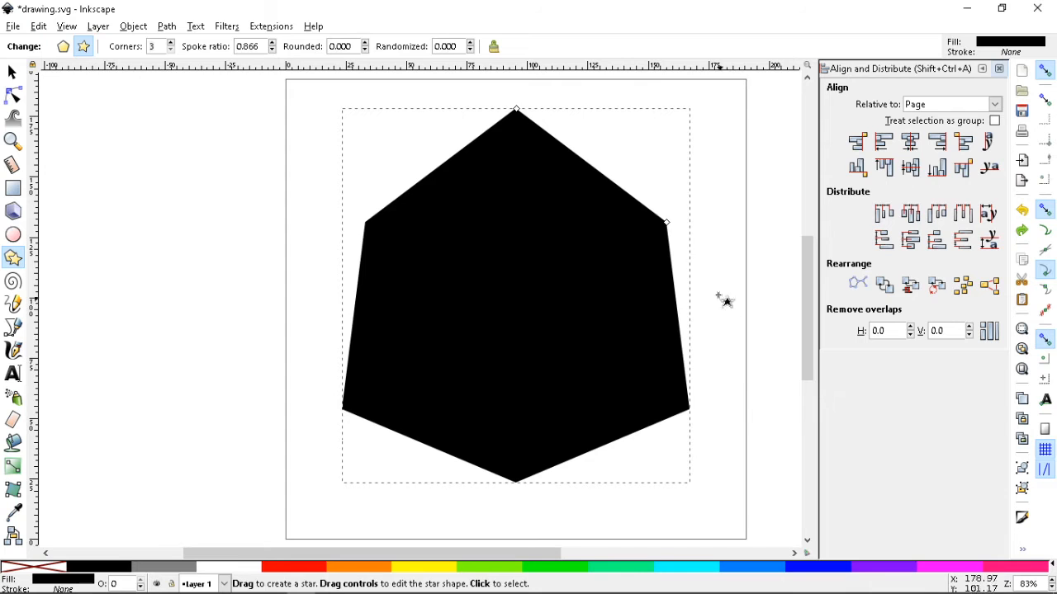
click(273, 51)
click(273, 51)
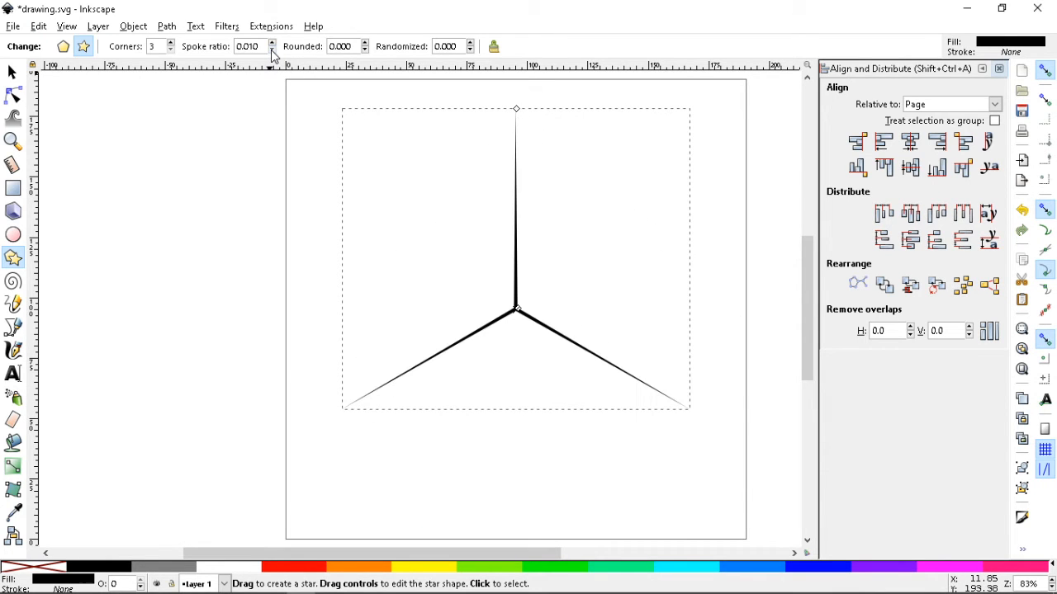
click(274, 44)
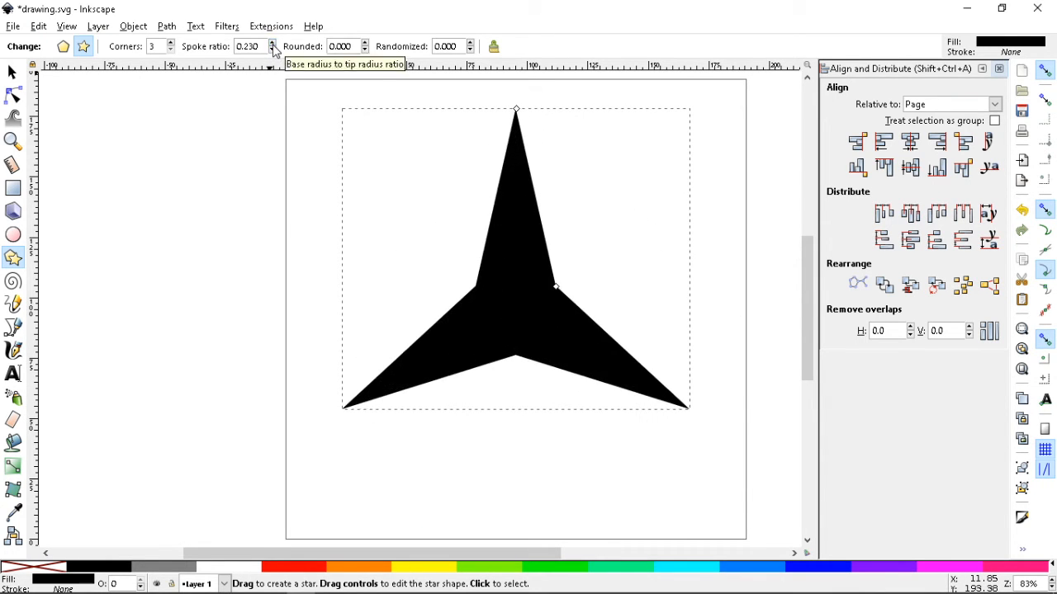
Step: Set the star's rounding to 0.930 and its randomization to 1.019
click(364, 44)
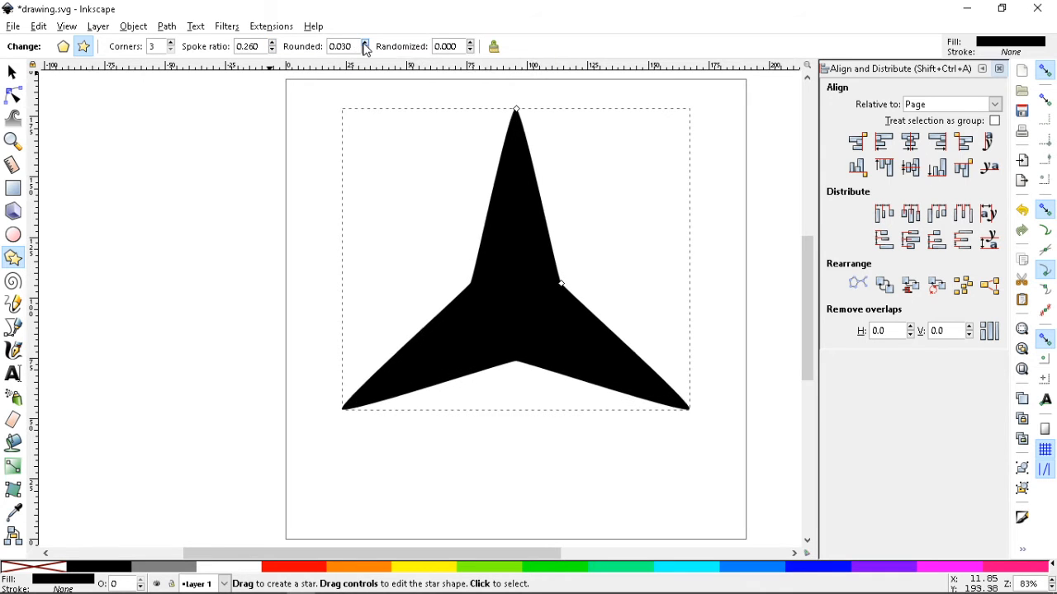
click(364, 44)
click(469, 44)
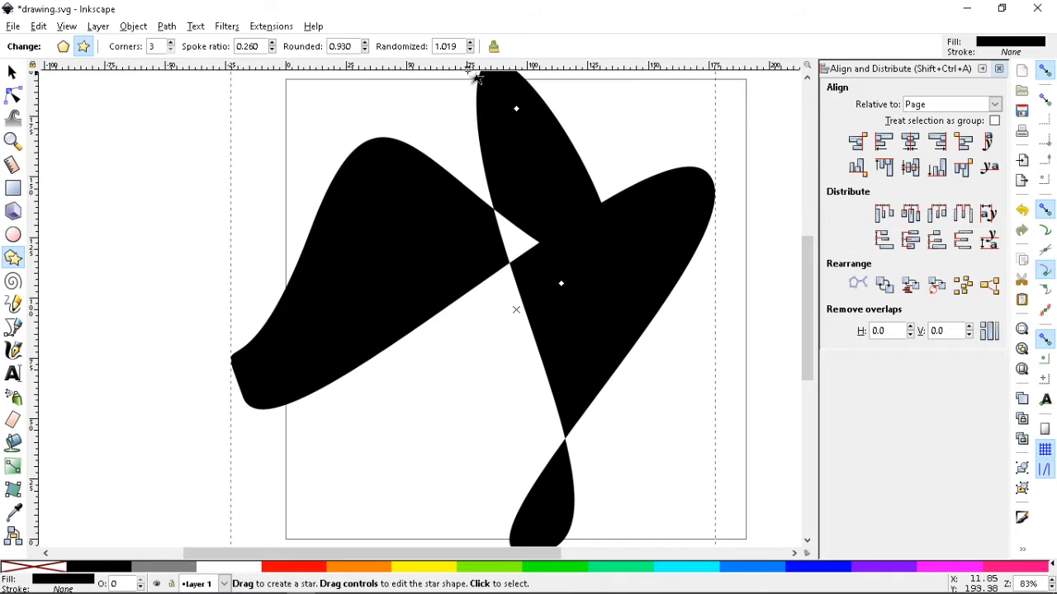
Step: Delete the distorted star and save the document
key(Delete)
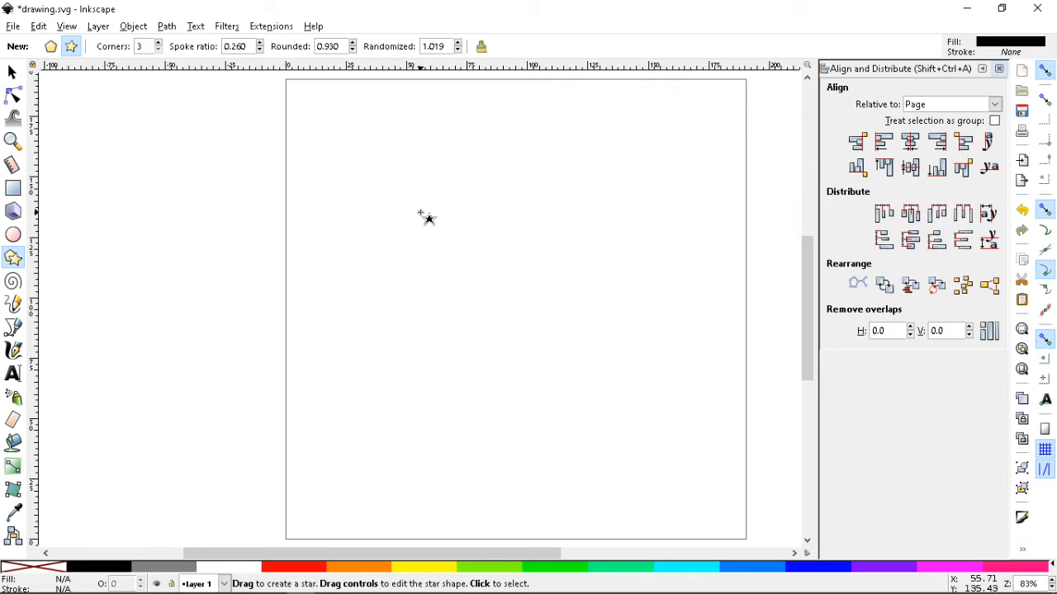
key(ctrl+s)
key(ctrl+s)
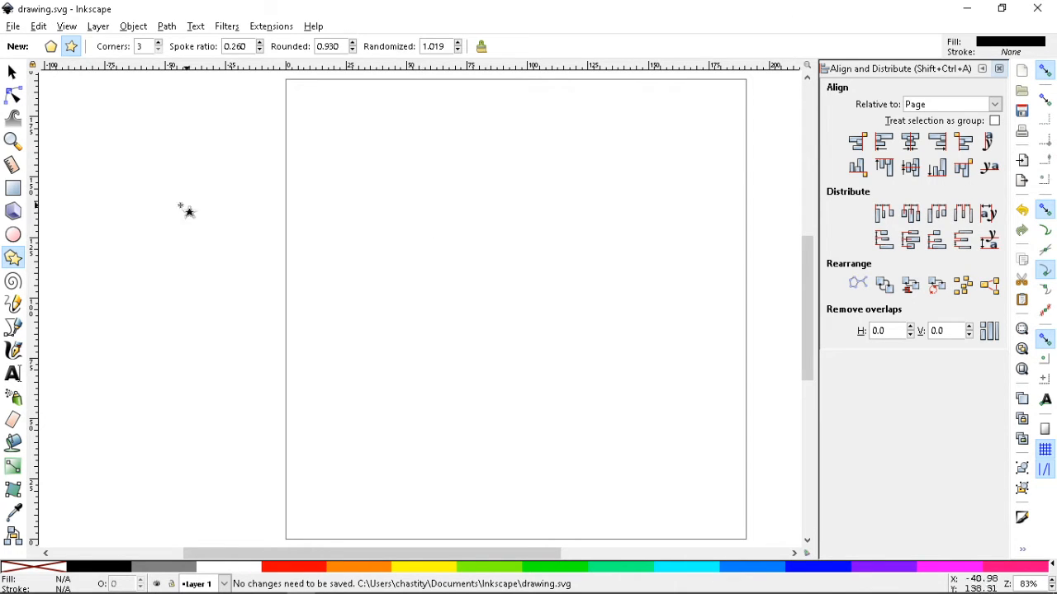
Step: Draw a rectangle about 128 × 83 mm in the upper part of the page with the Rectangle tool
click(13, 189)
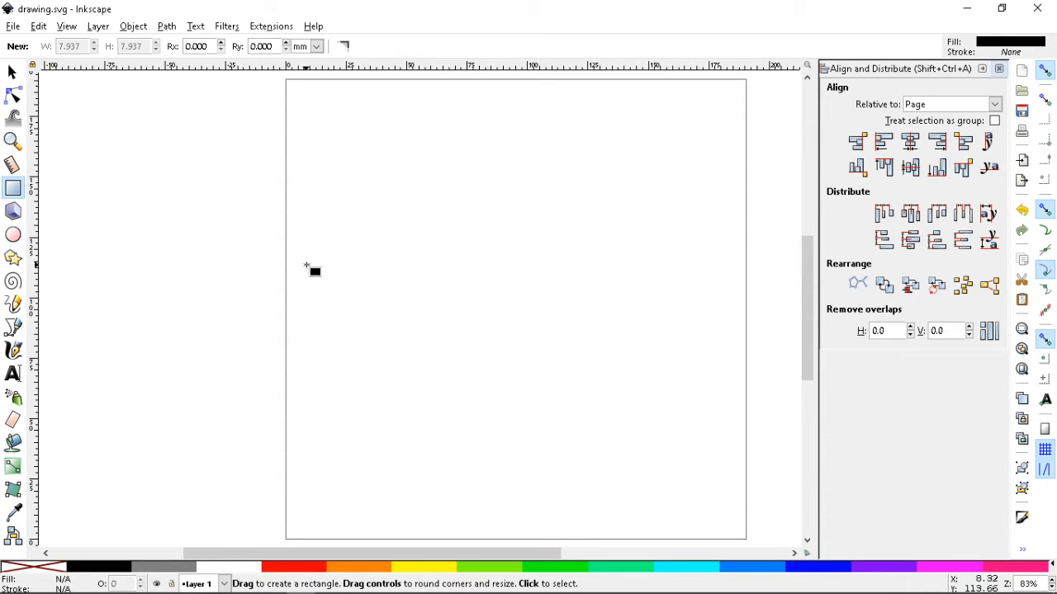
drag(327, 147, 374, 201)
mouse_move(395, 224)
mouse_down()
mouse_move(391, 212)
mouse_move(424, 237)
mouse_move(413, 229)
mouse_move(562, 265)
mouse_move(380, 289)
mouse_move(182, 258)
mouse_move(213, 106)
mouse_move(501, 215)
mouse_move(625, 308)
mouse_move(637, 345)
mouse_up()
right_click(660, 426)
click(537, 446)
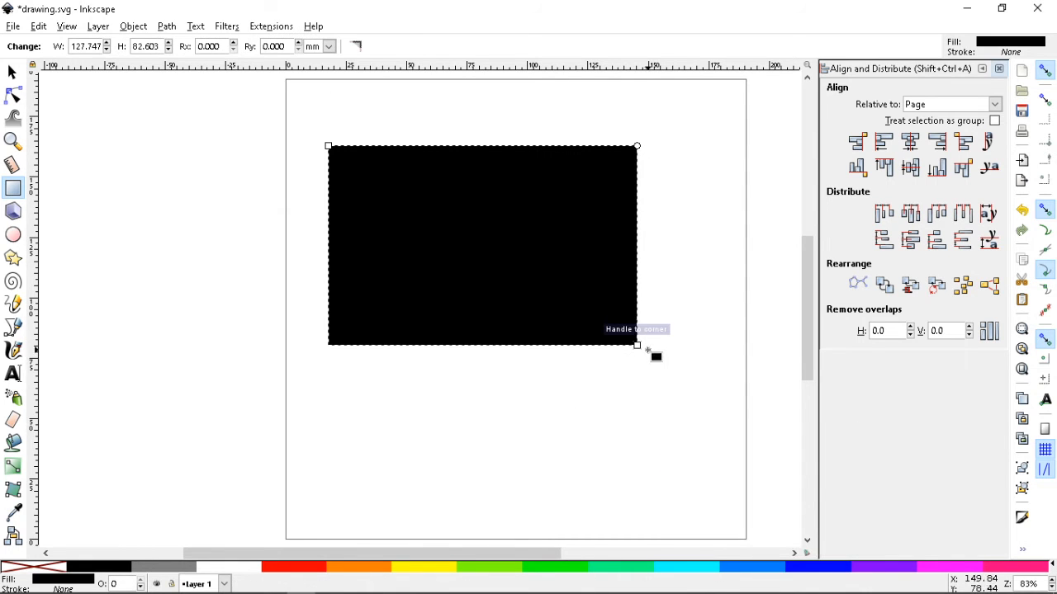
Step: Resize the rectangle to about 89 × 62 mm with fully rounded corners, and delete it
drag(637, 345, 544, 295)
drag(544, 146, 590, 243)
key(Delete)
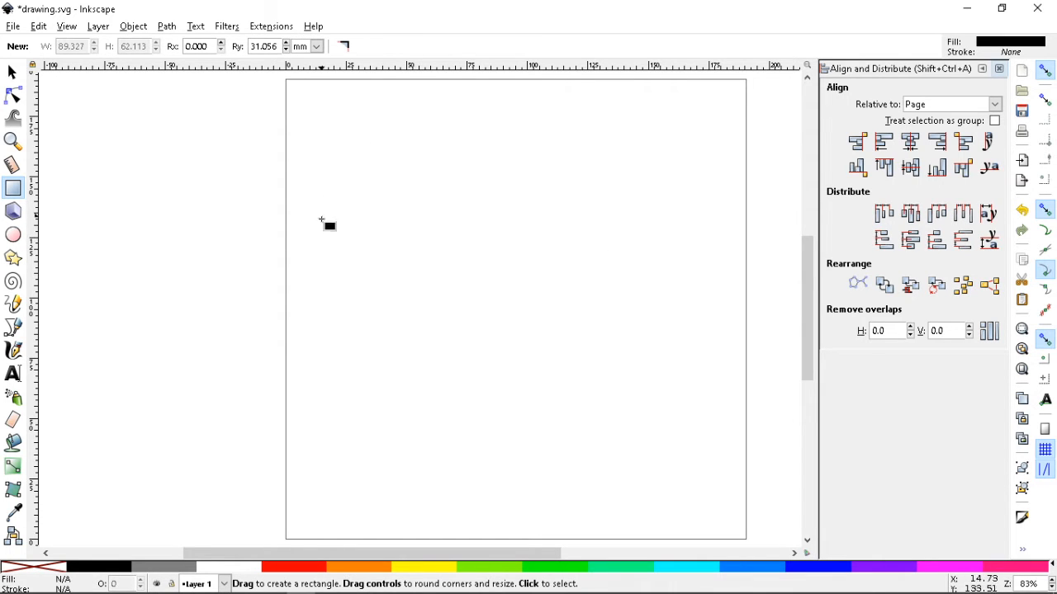
Step: Draw a square about 37 × 37 mm and switch its corners from rounded to sharp and back to fully rounded
mouse_move(428, 214)
mouse_down()
mouse_move(517, 268)
mouse_move(544, 302)
mouse_up()
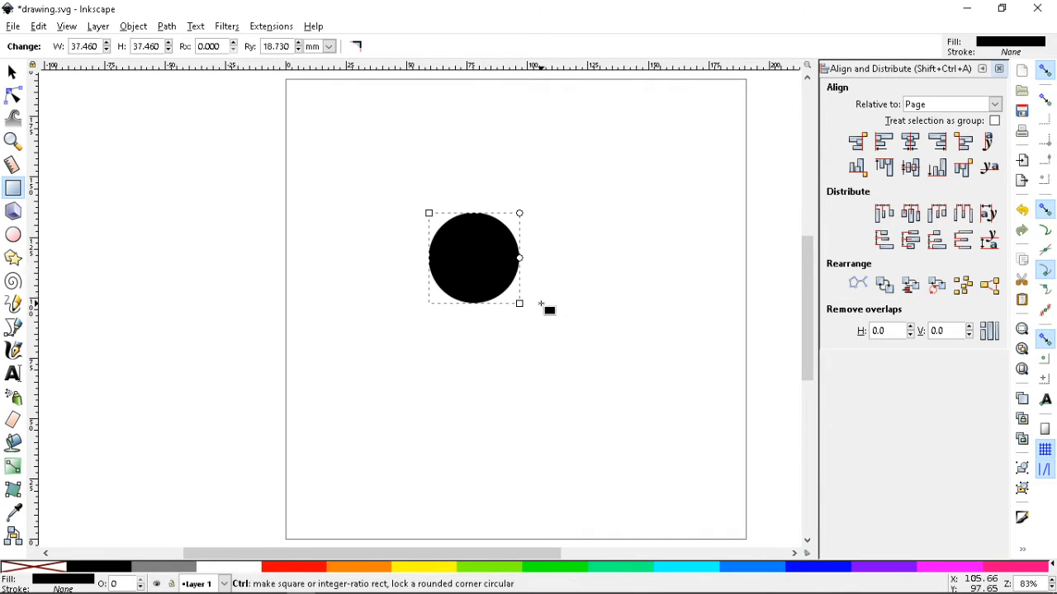
drag(520, 258, 532, 190)
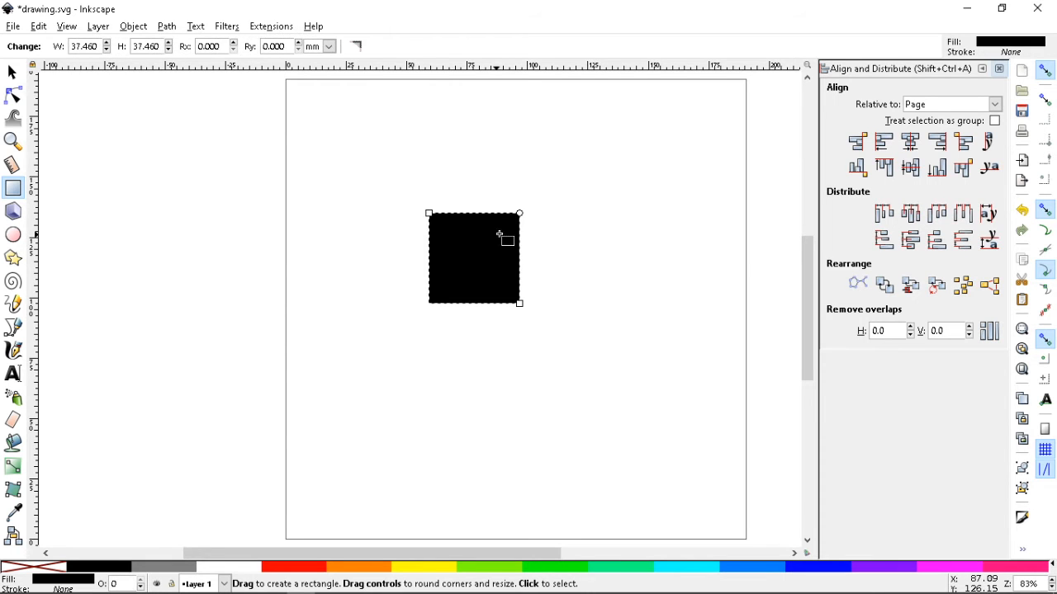
drag(521, 216, 562, 306)
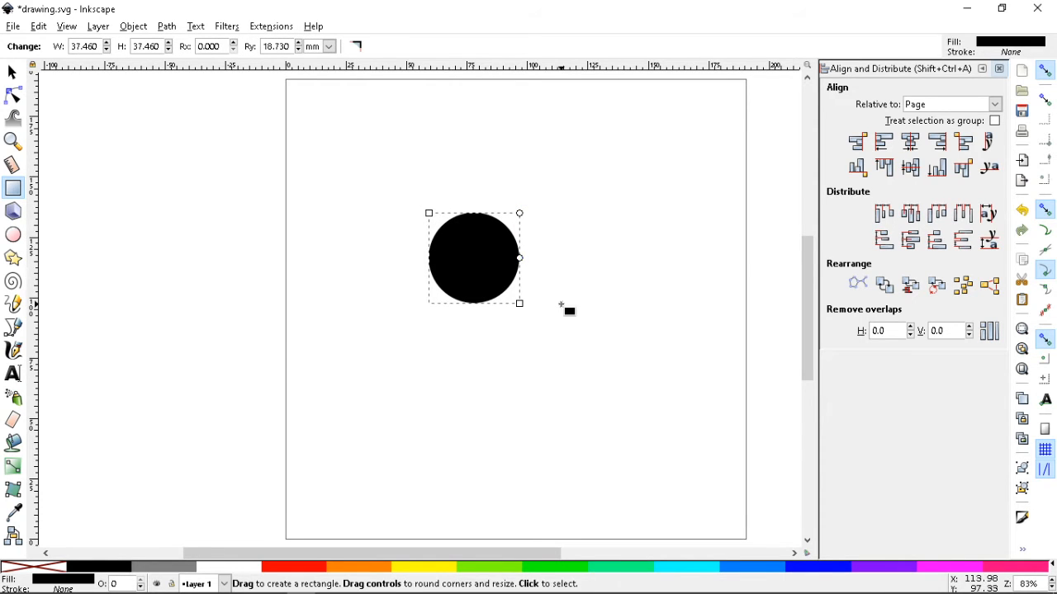
Step: Stretch the rounded square into an ellipse about 114 × 39 mm and delete it
drag(521, 304, 705, 306)
drag(706, 213, 514, 297)
key(Delete)
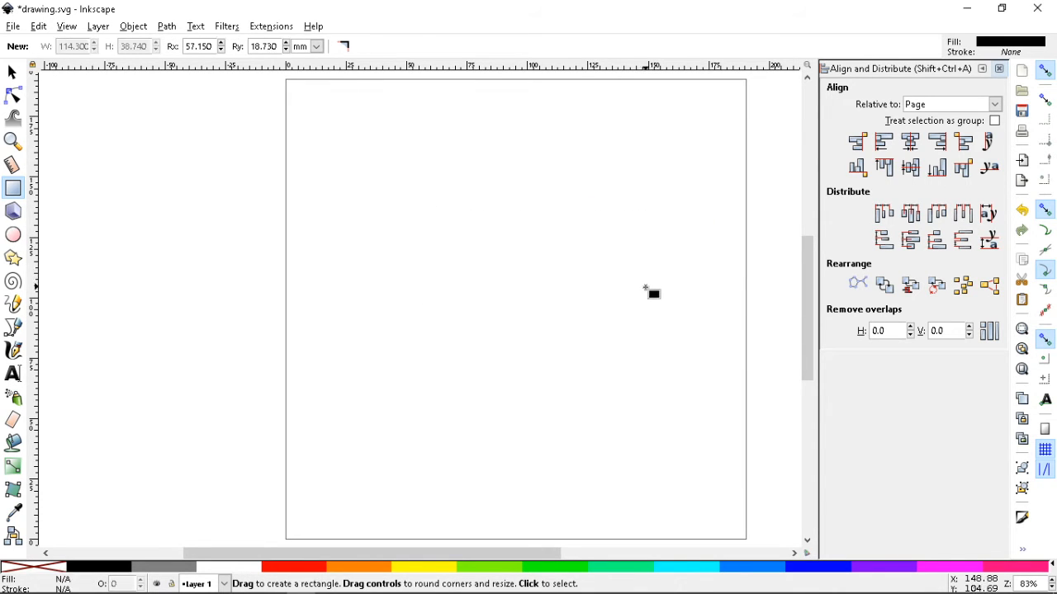
Step: Draw a square about 36 × 36 mm in the upper half of the page and remove its corner rounding
drag(383, 203, 482, 293)
drag(475, 250, 472, 170)
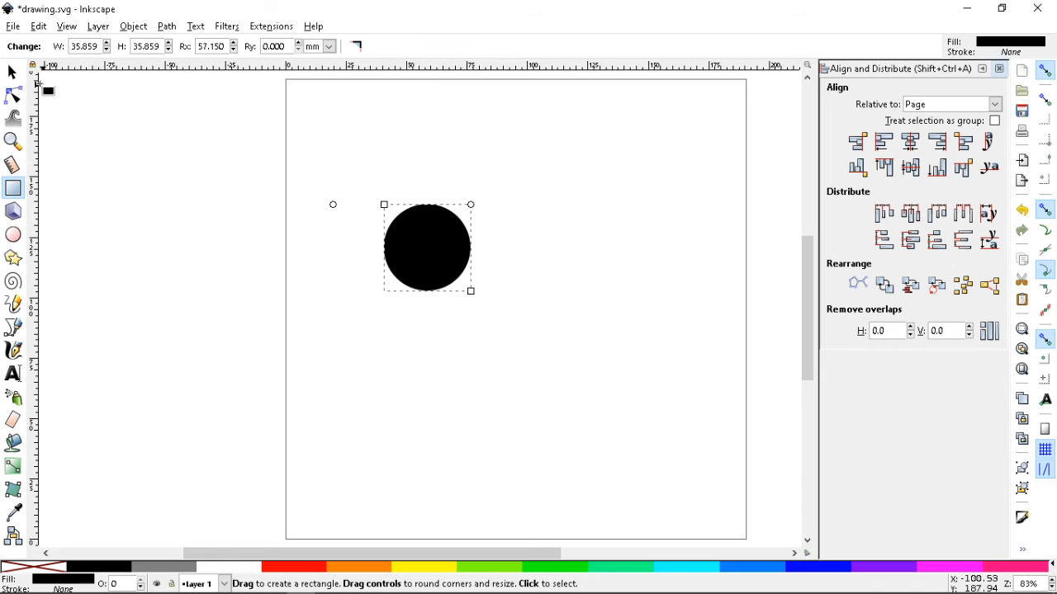
shift+click(470, 204)
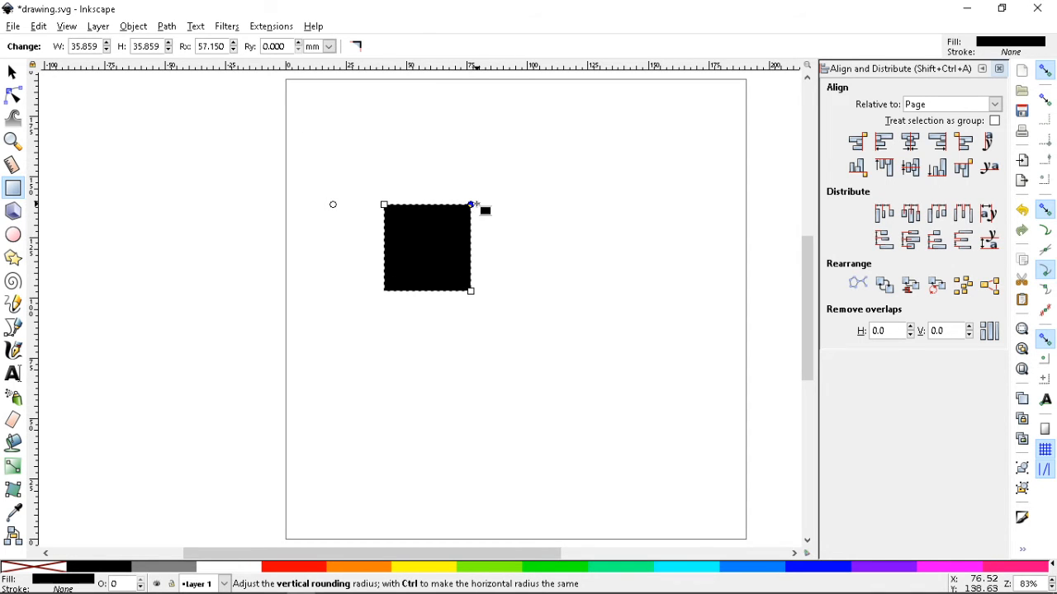
Step: Show the page grid and move the square with the Selector so its corner snaps to a grid intersection
click(12, 73)
drag(439, 255, 423, 208)
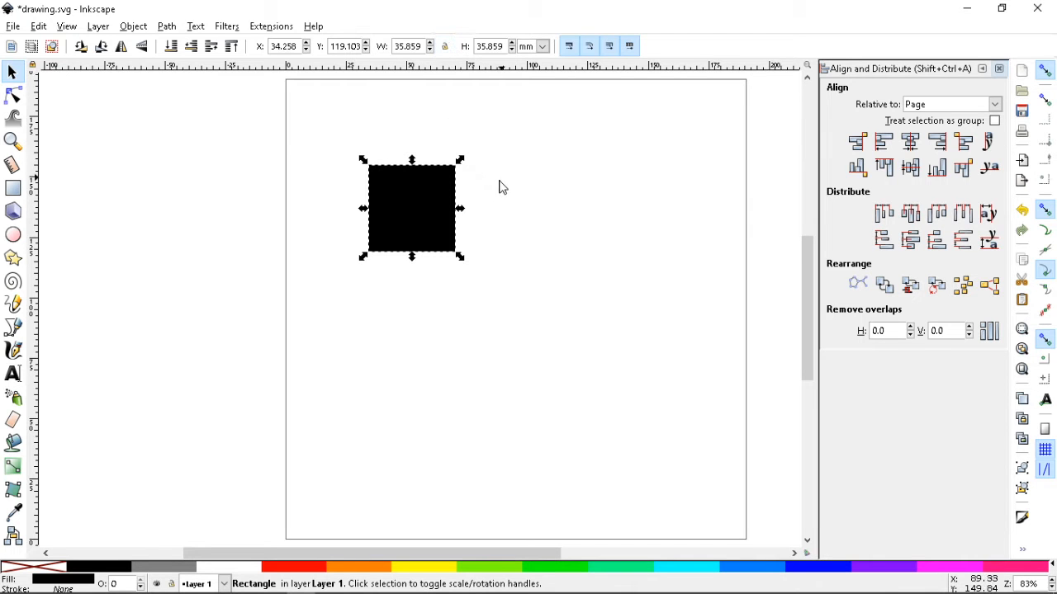
key(numbersign)
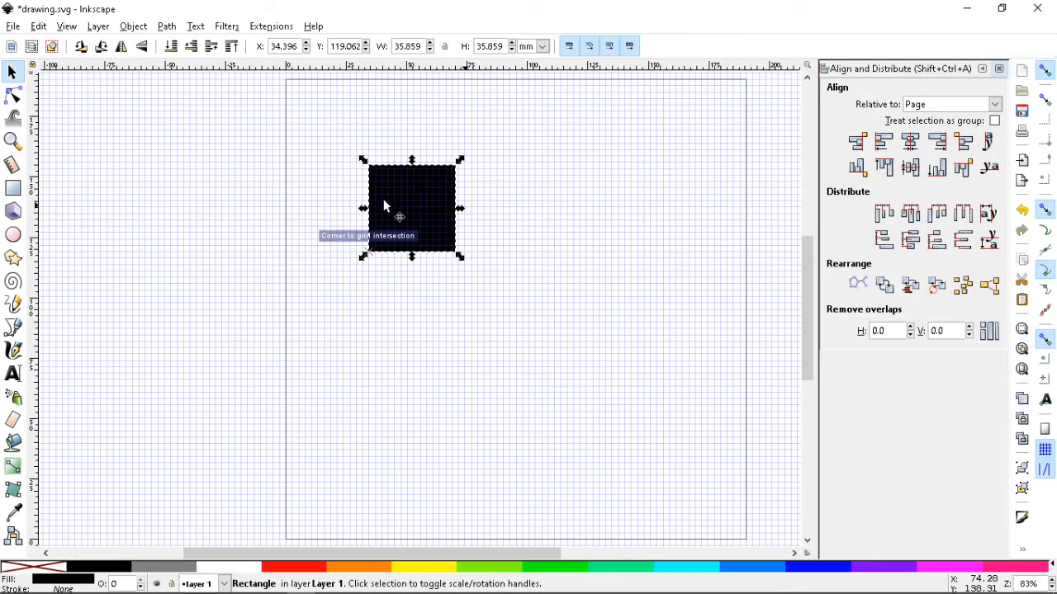
drag(400, 201, 431, 203)
Step: Bring up the document's rectangular grid settings and set a major grid line at every 1 line
click(13, 27)
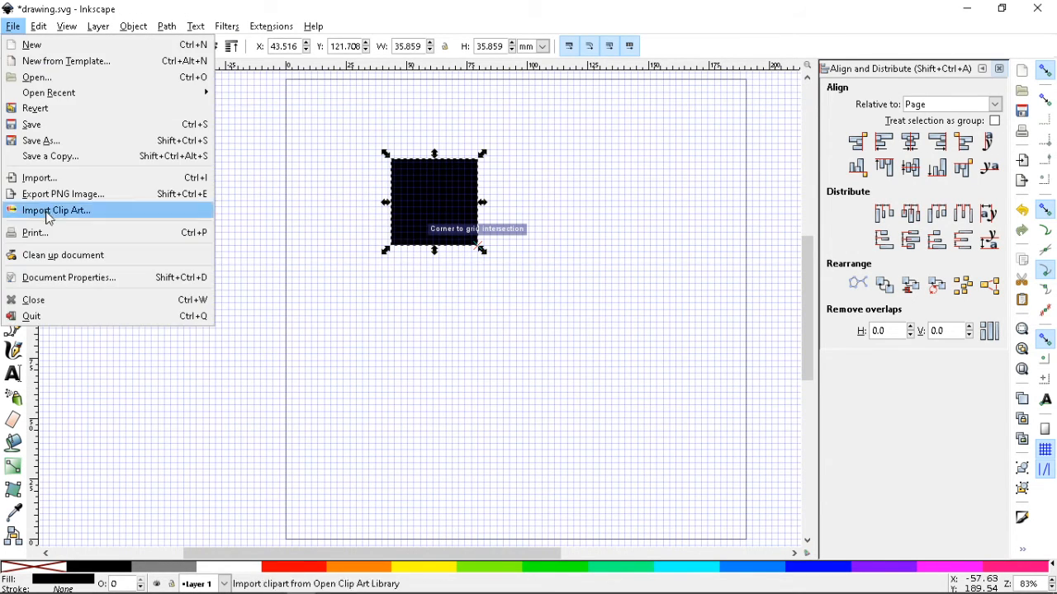
click(61, 275)
drag(1030, 89, 571, 53)
click(601, 86)
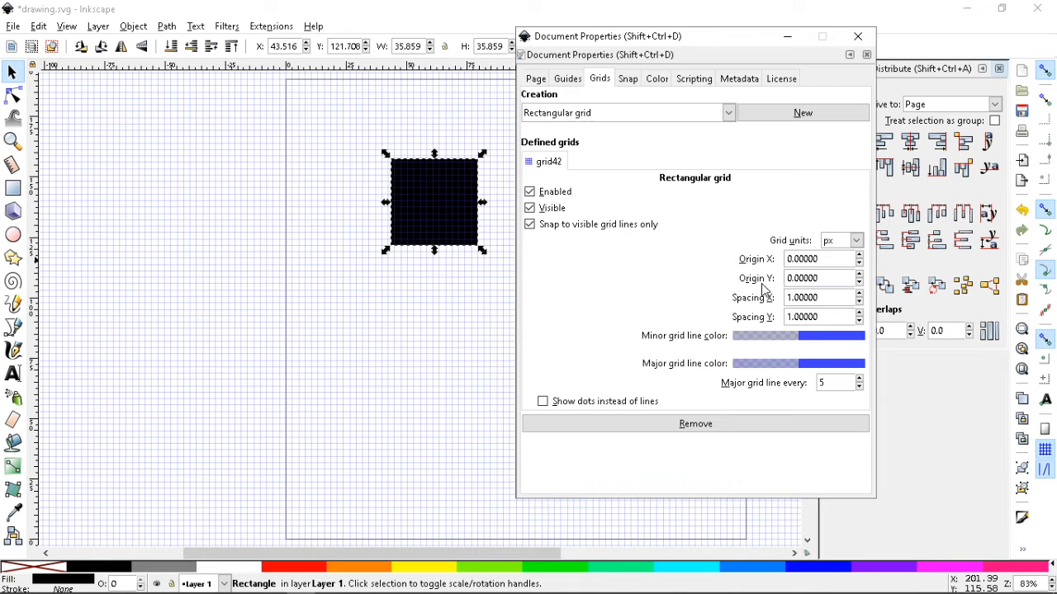
click(860, 386)
Step: Set the rectangular grid's X and Y spacing to 32 px and close the document properties
drag(835, 298, 767, 294)
text(32)
drag(834, 318, 791, 318)
text(3)
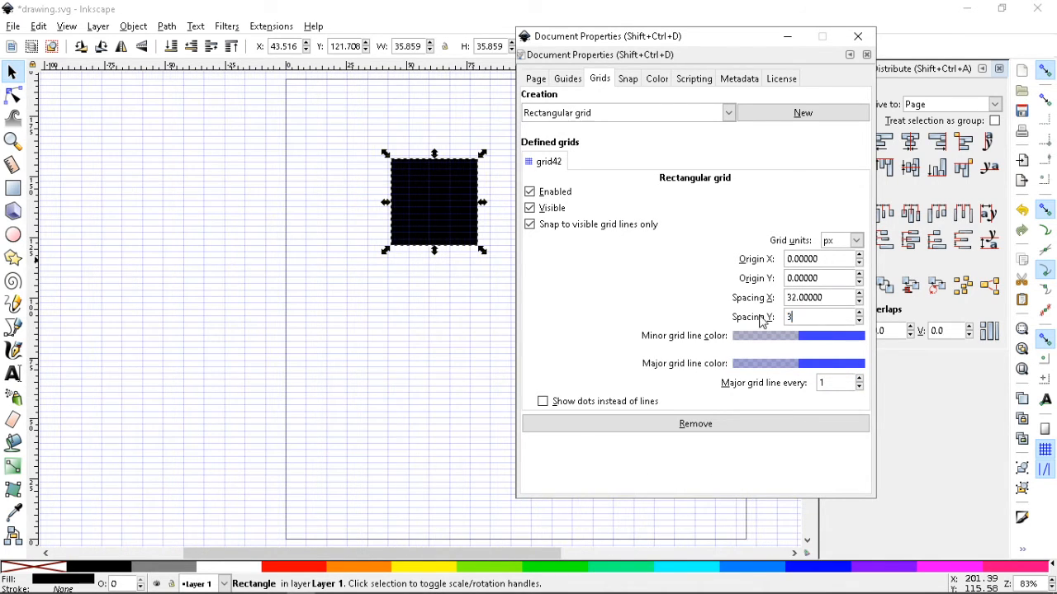
text(2)
key(Return)
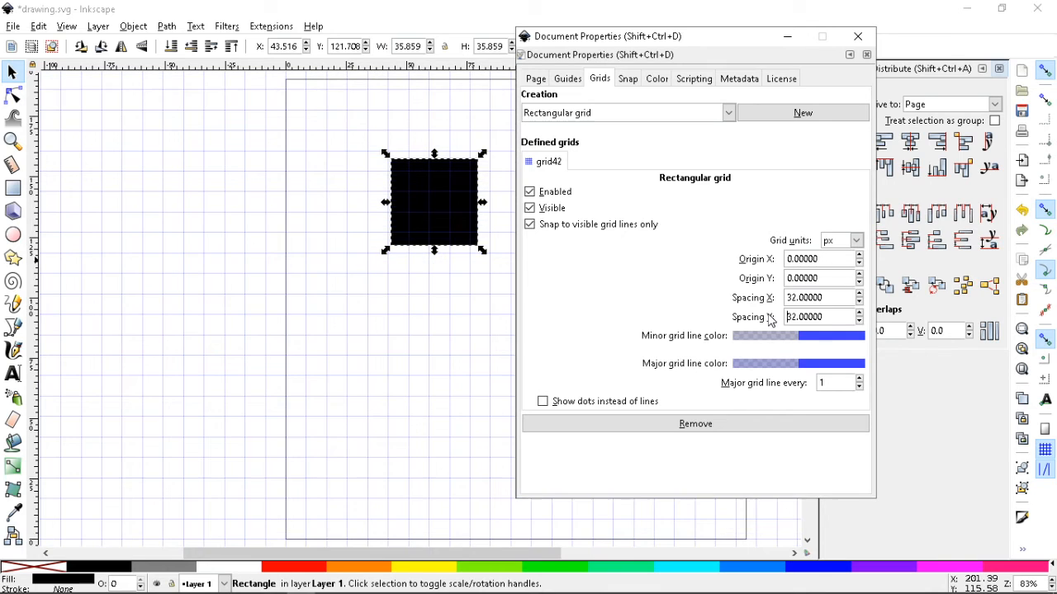
click(860, 380)
click(859, 388)
click(859, 388)
click(858, 40)
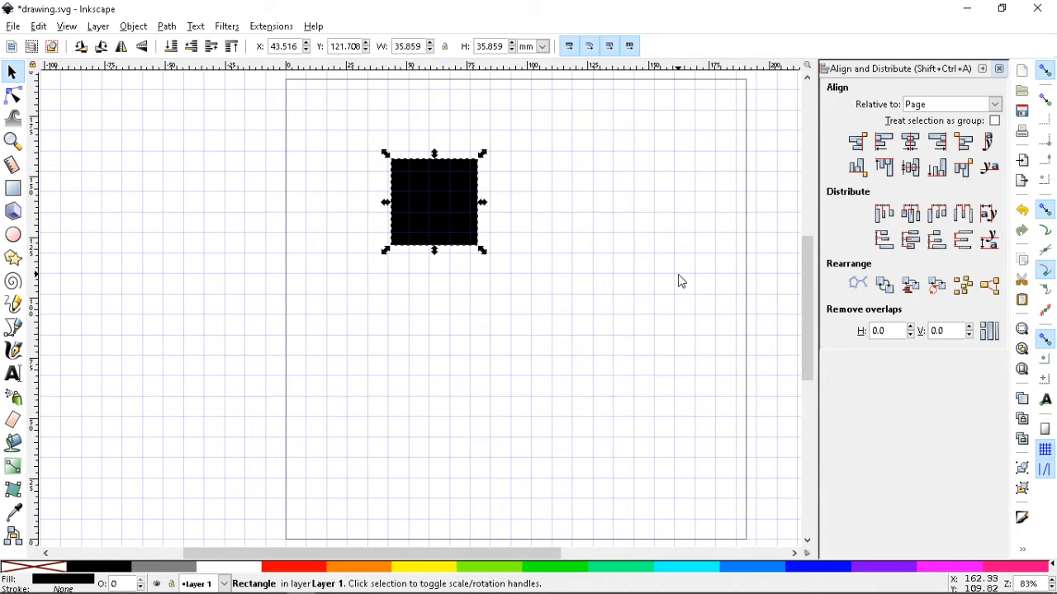
Step: Fit the page in view and move the square toward the page's upper-left corner, snapping its corner to the 32 px grid
key(5)
drag(342, 195, 294, 156)
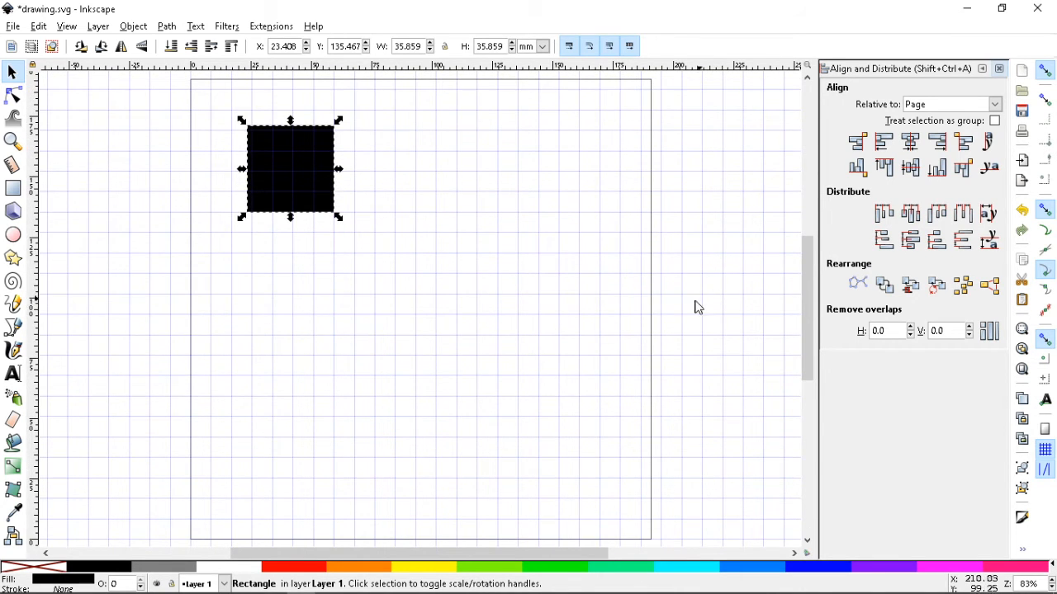
Step: Reopen the document properties, check the page's custom size and return to the grid settings
click(12, 29)
click(106, 277)
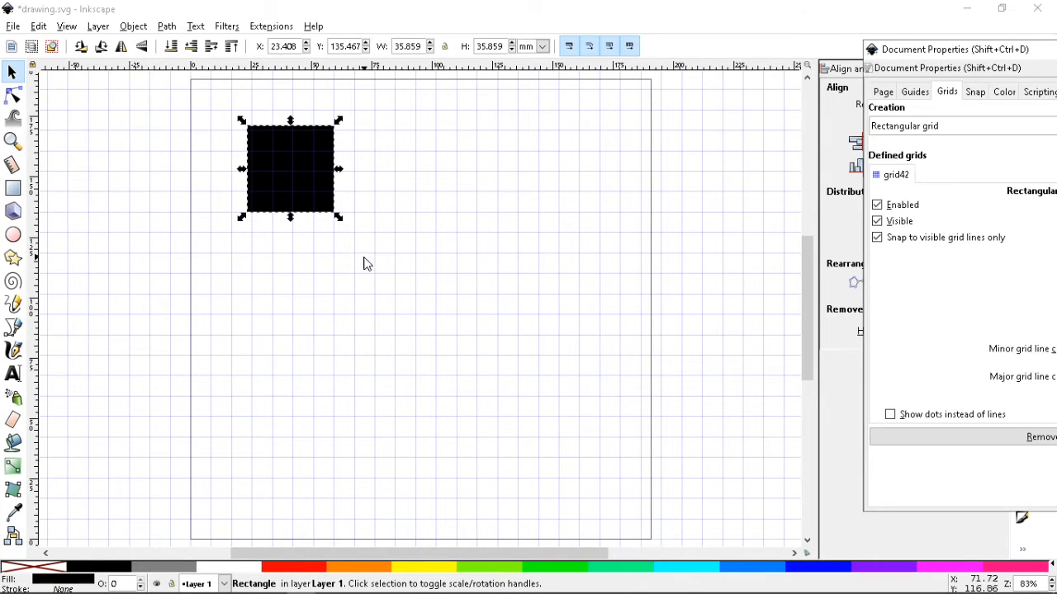
drag(938, 54, 554, 55)
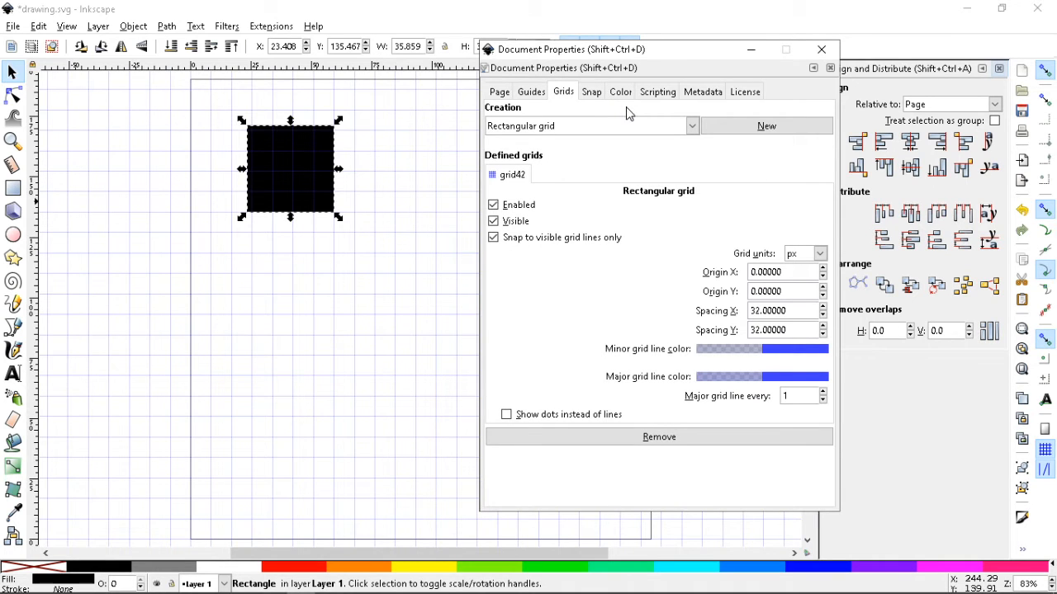
click(490, 95)
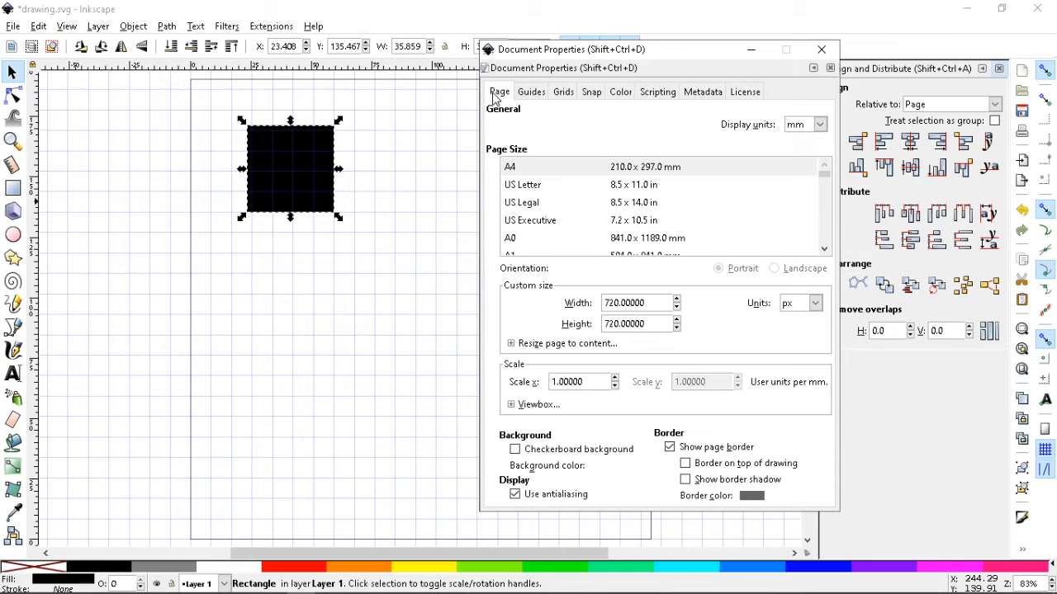
click(567, 92)
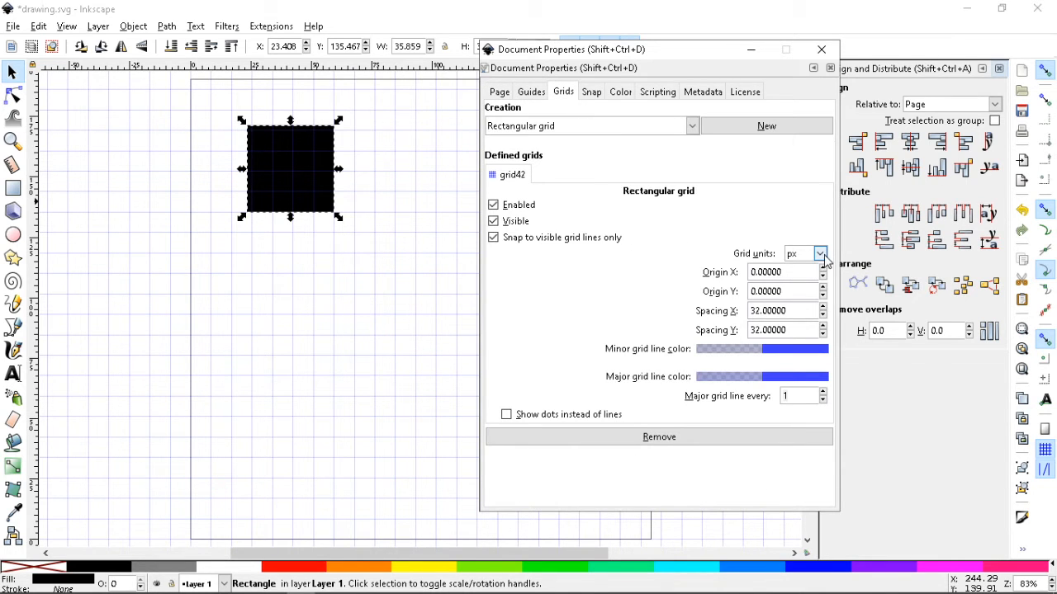
Step: Look through the grid unit choices, keep px, and switch showing dots instead of lines on and off
click(820, 254)
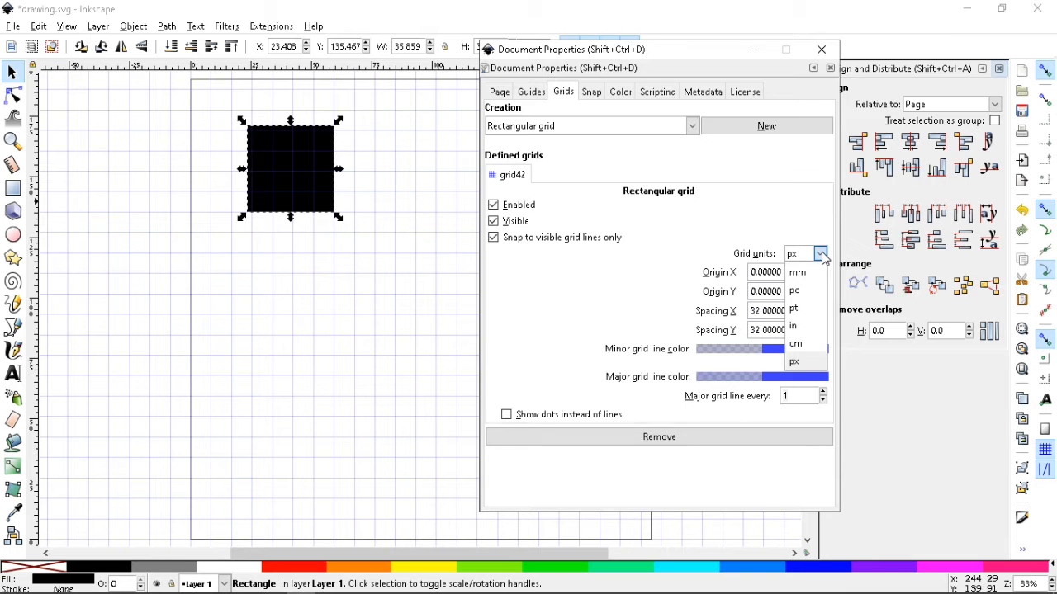
click(805, 364)
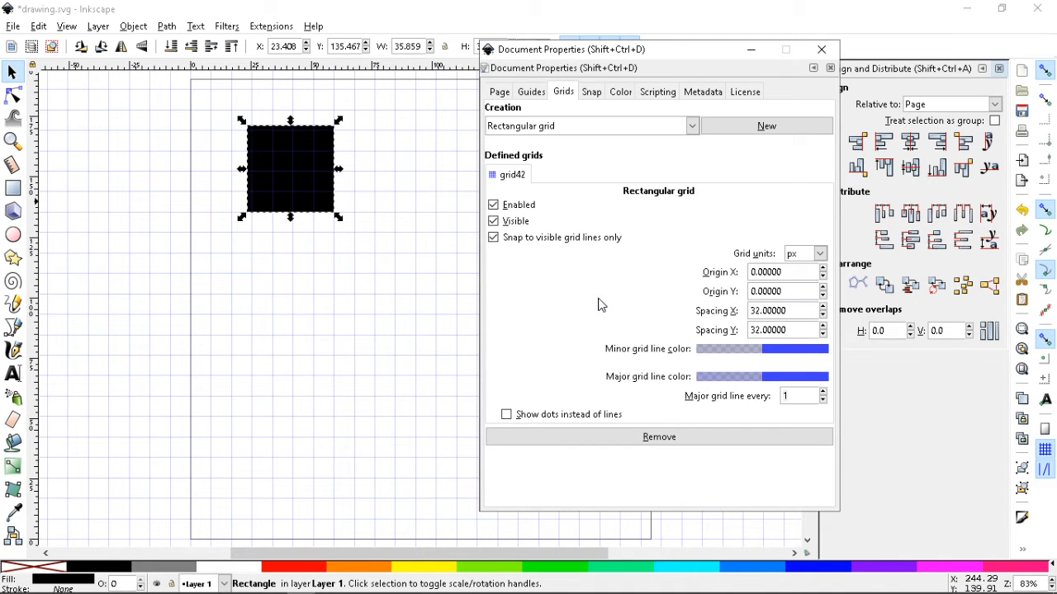
click(506, 414)
click(506, 415)
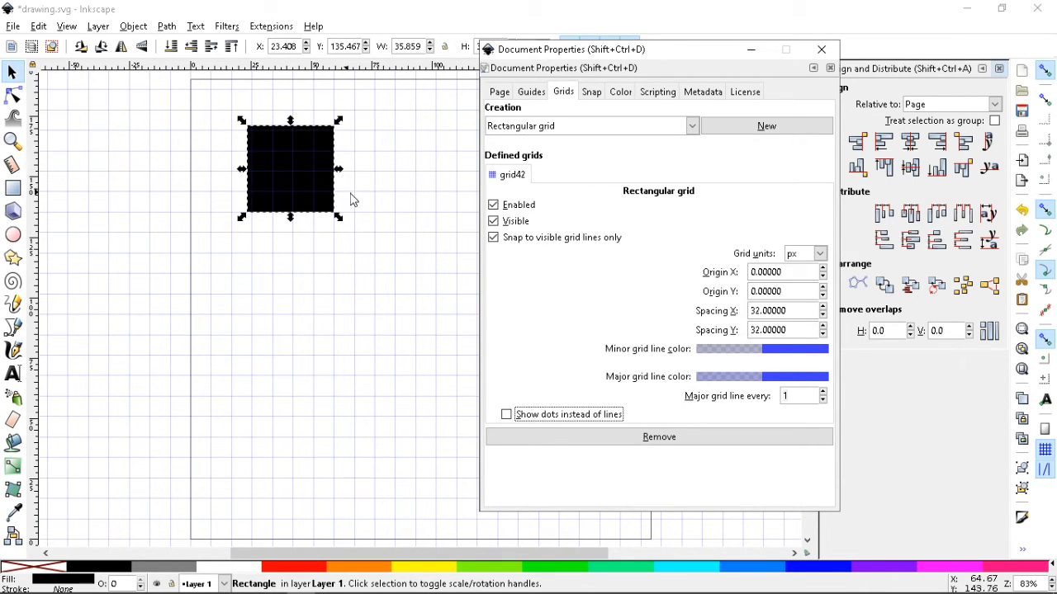
Step: Open the Windows Calculator, divide 720 by 32, and close it again
mouse_move(77, 588)
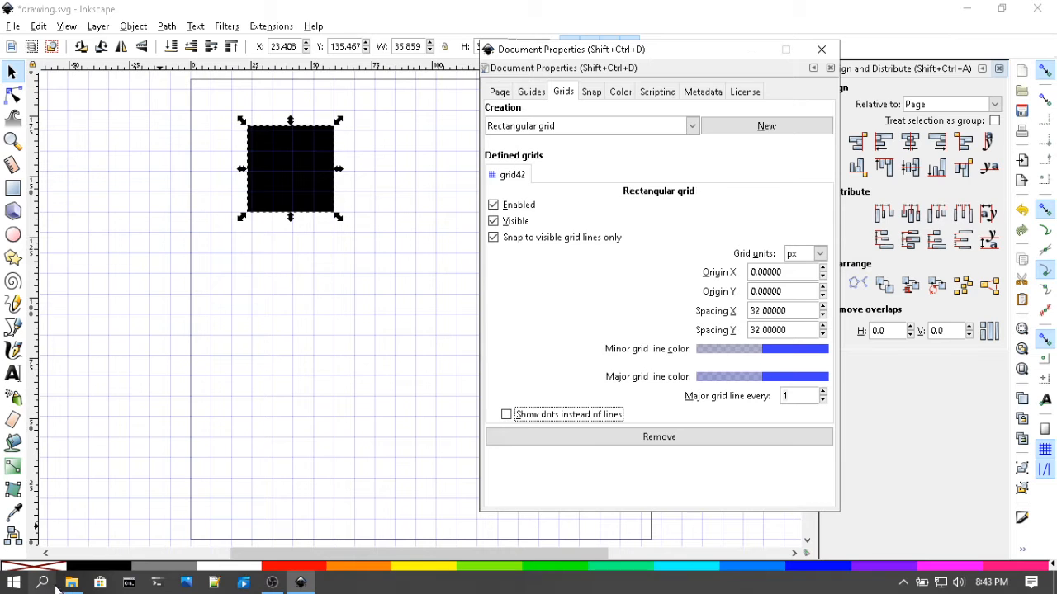
click(42, 583)
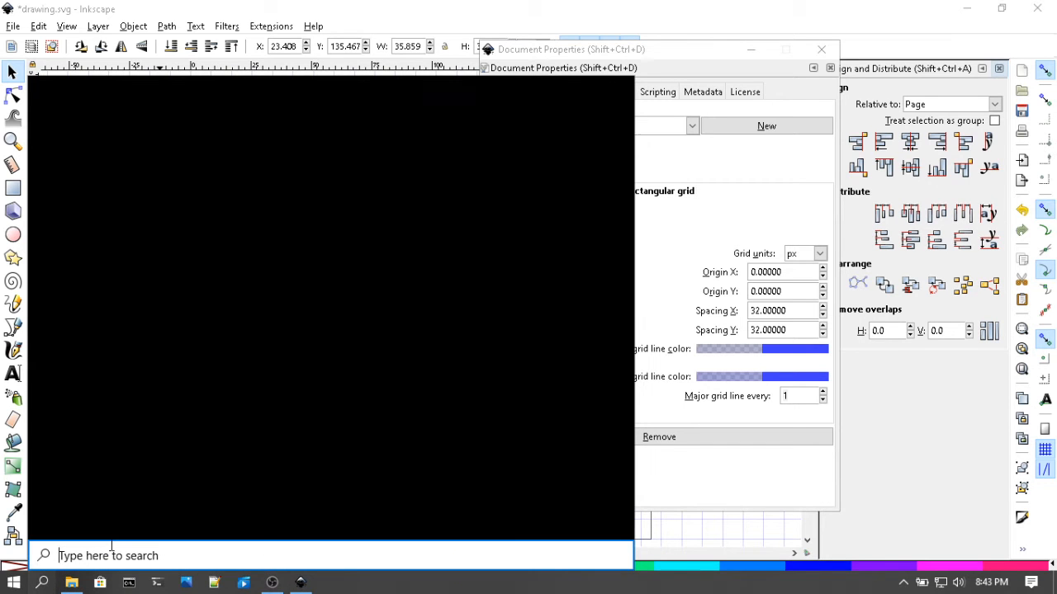
text(calc)
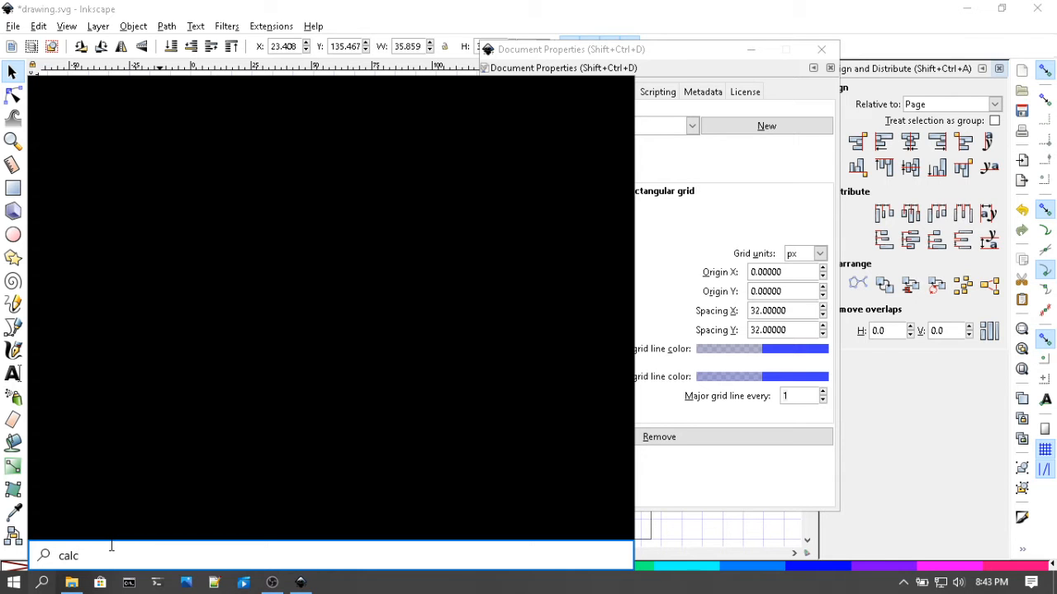
key(Return)
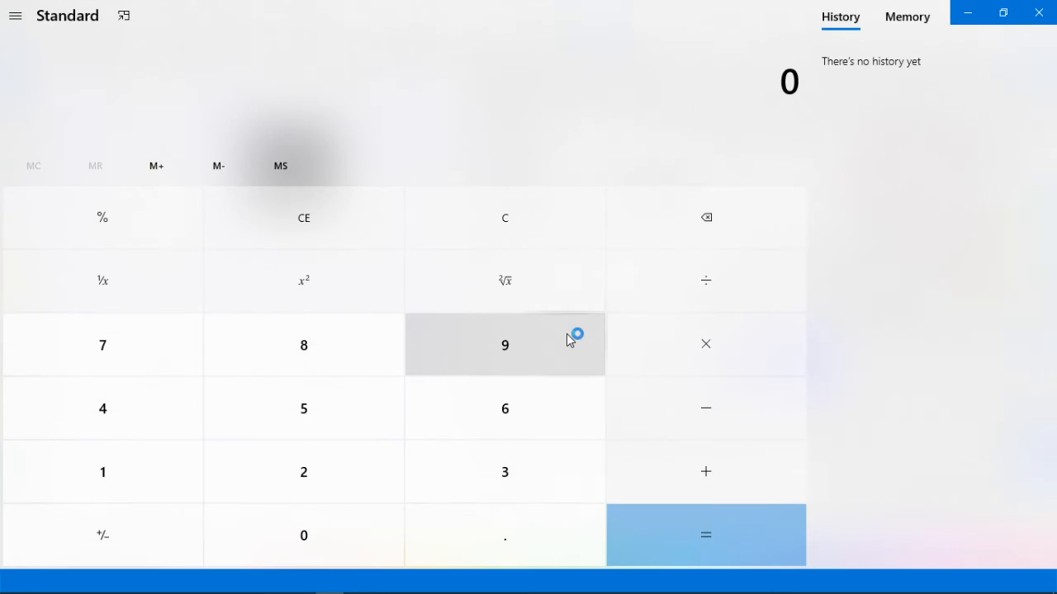
text(7)
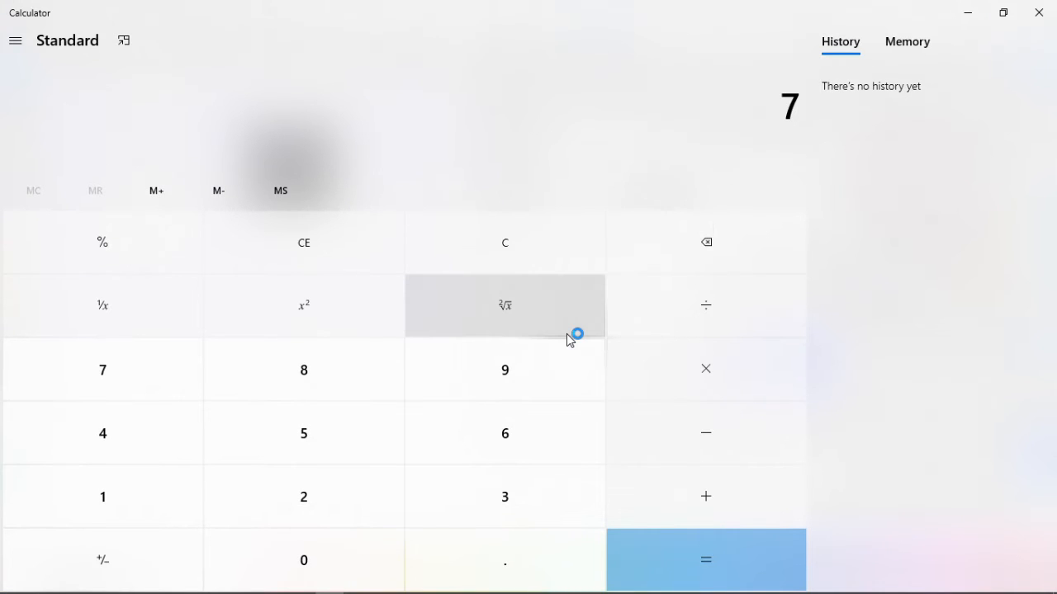
text(20/32)
key(Return)
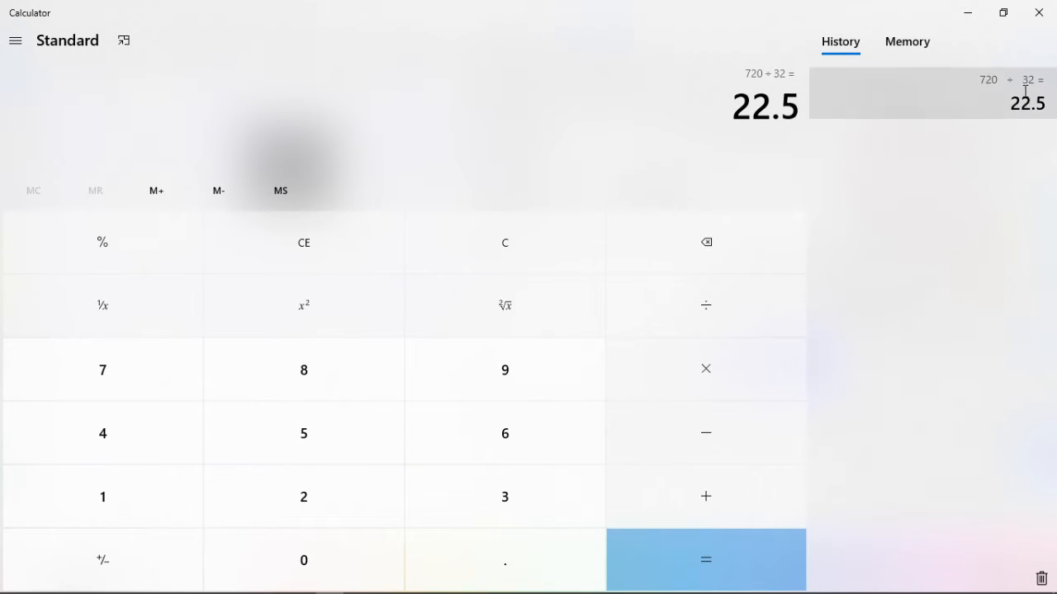
click(1049, 25)
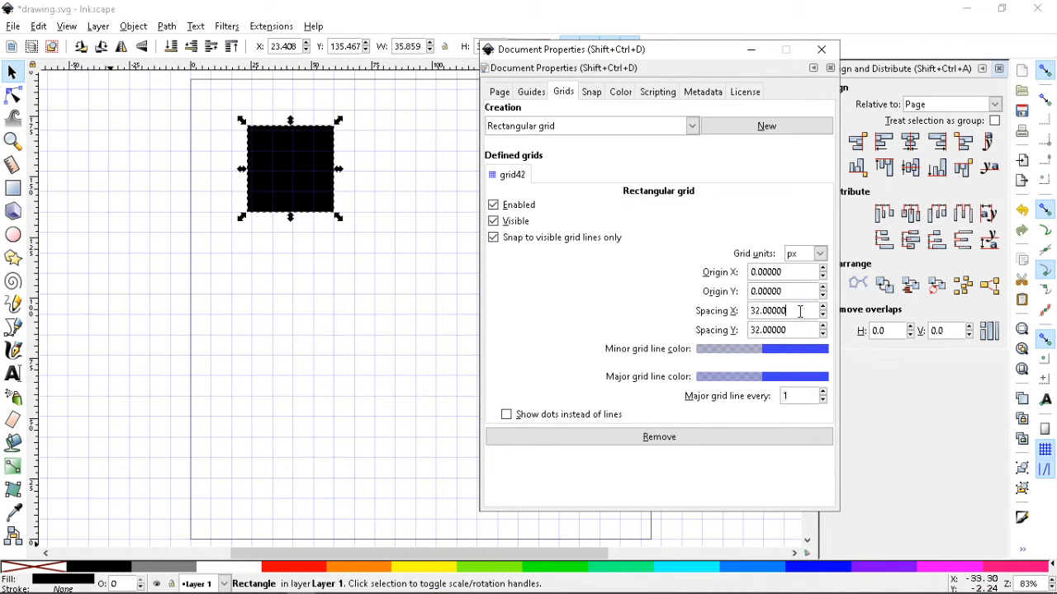
Step: Set the rectangular grid's X and Y spacing to 16 px and close the document properties
key(BackSpace)
key(Tab)
text(16)
key(Return)
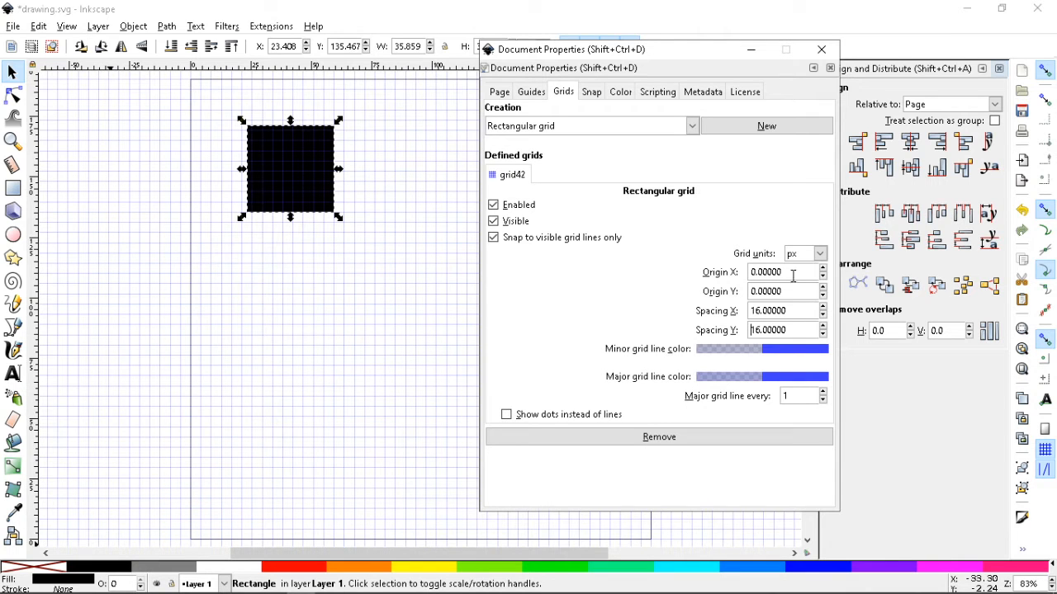
click(821, 49)
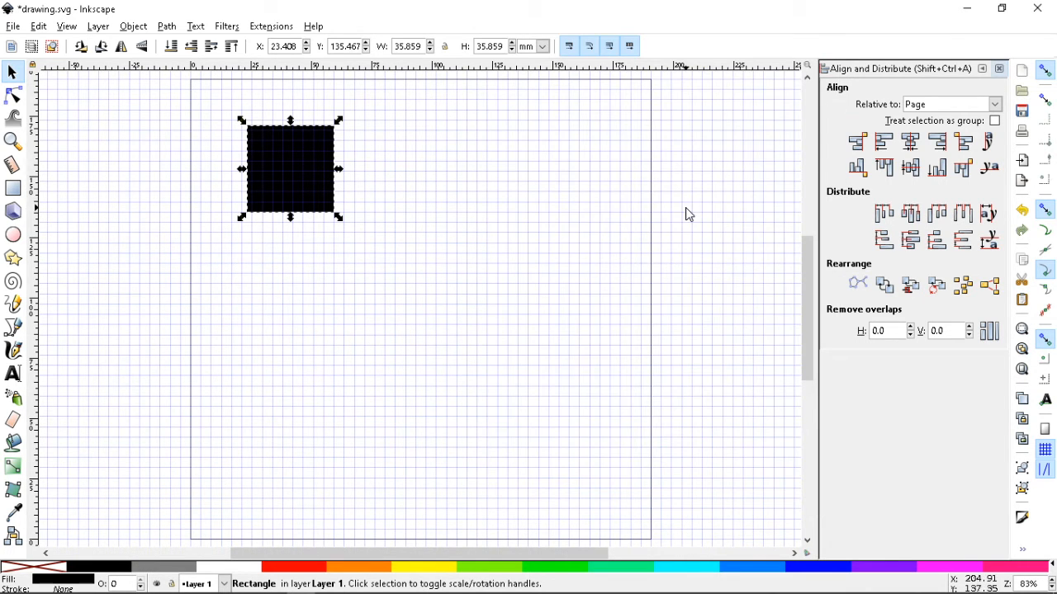
Step: Centre the square on the page horizontally and vertically and close the Align and Distribute dialog
click(910, 141)
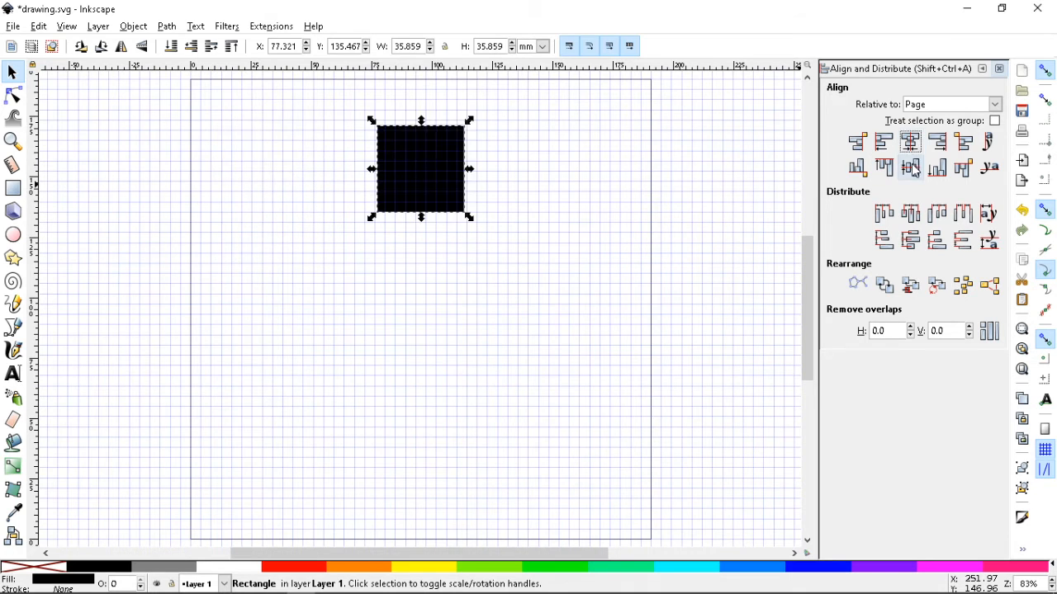
click(909, 167)
click(999, 68)
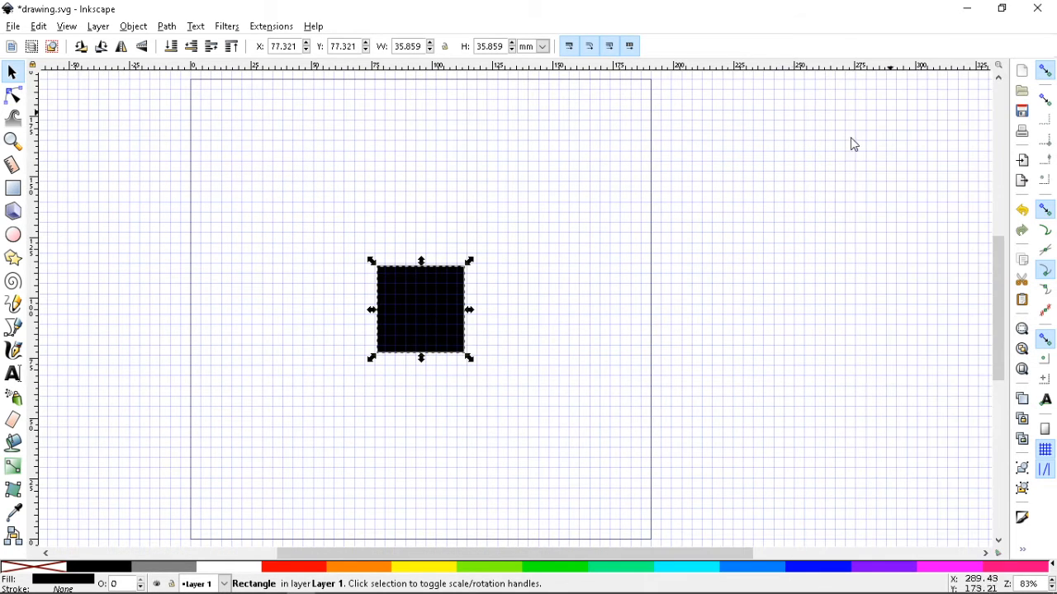
Step: Move the centred square up and to the left until its corner snaps to the grid, and delete it
key(ctrl+s)
drag(420, 307, 384, 249)
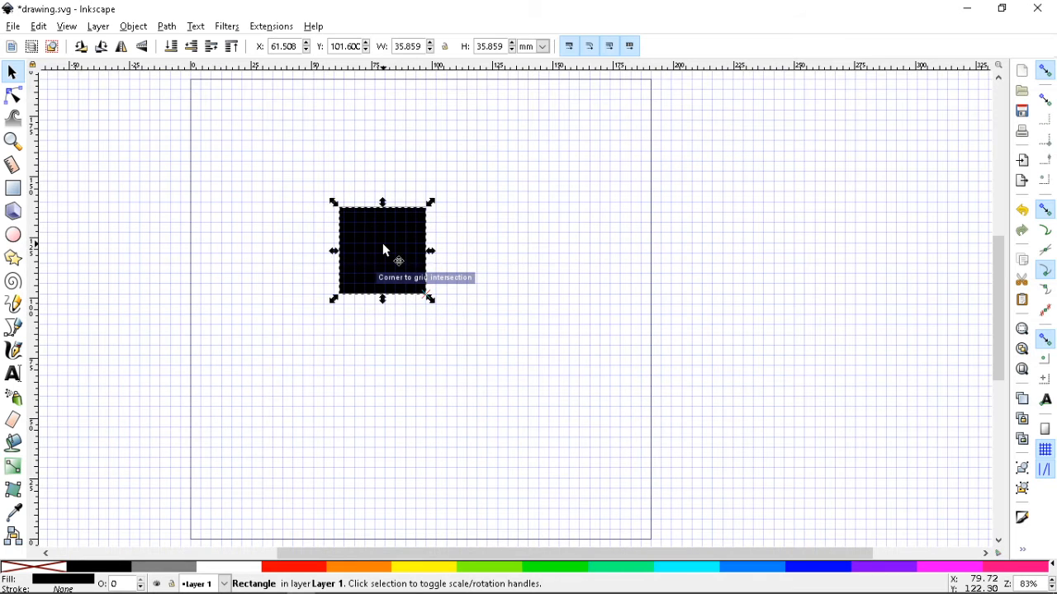
key(Delete)
Step: Draw a fully rounded square of one-grid-line scale, about 4.2 × 4.2 mm, at the page's upper-left corner and deselect it
click(13, 191)
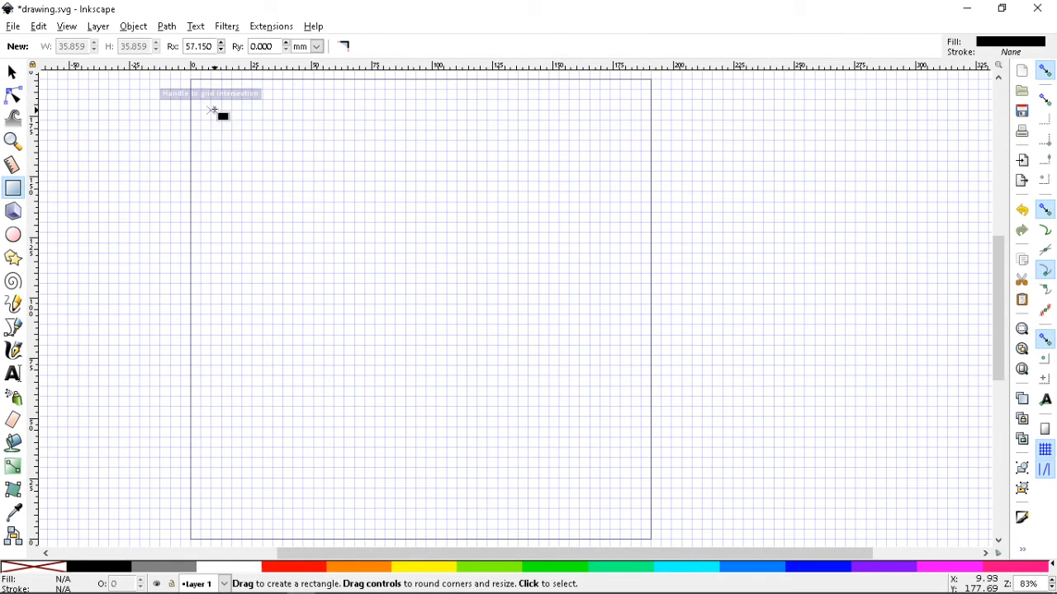
scroll(195, 86, left, 3)
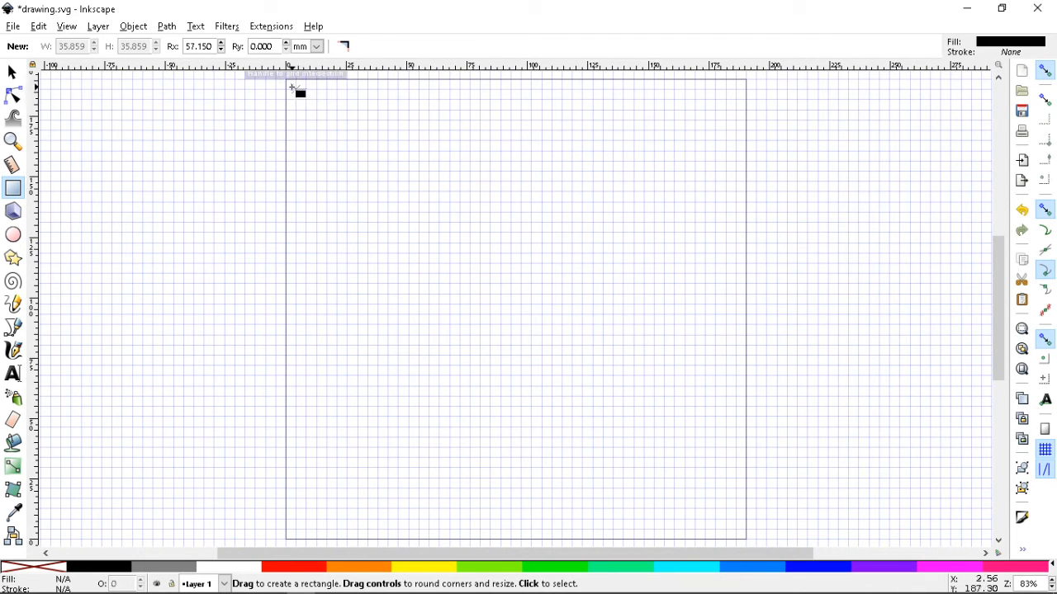
drag(286, 80, 298, 89)
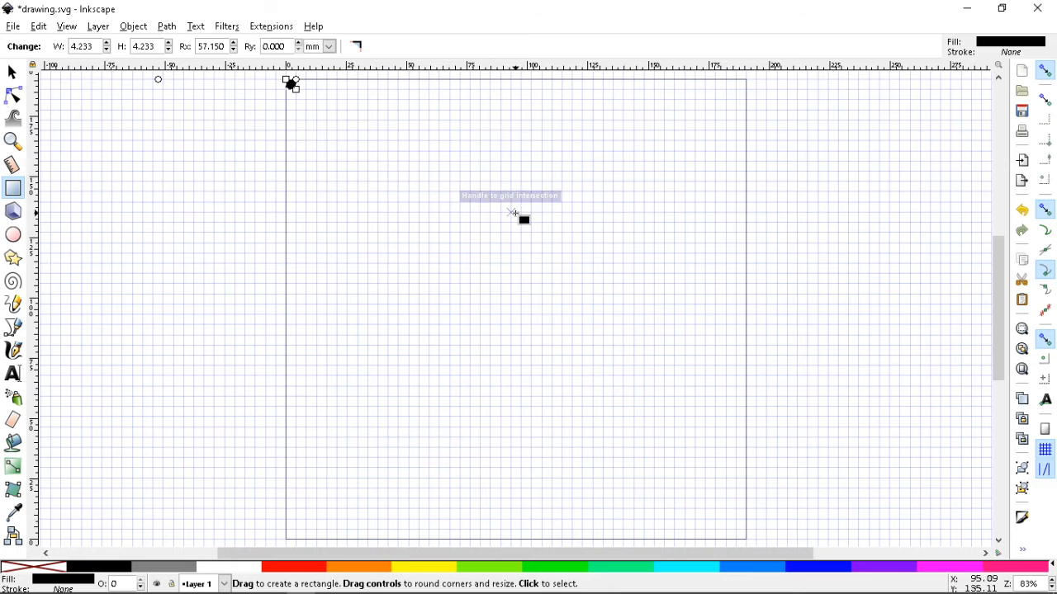
key(Escape)
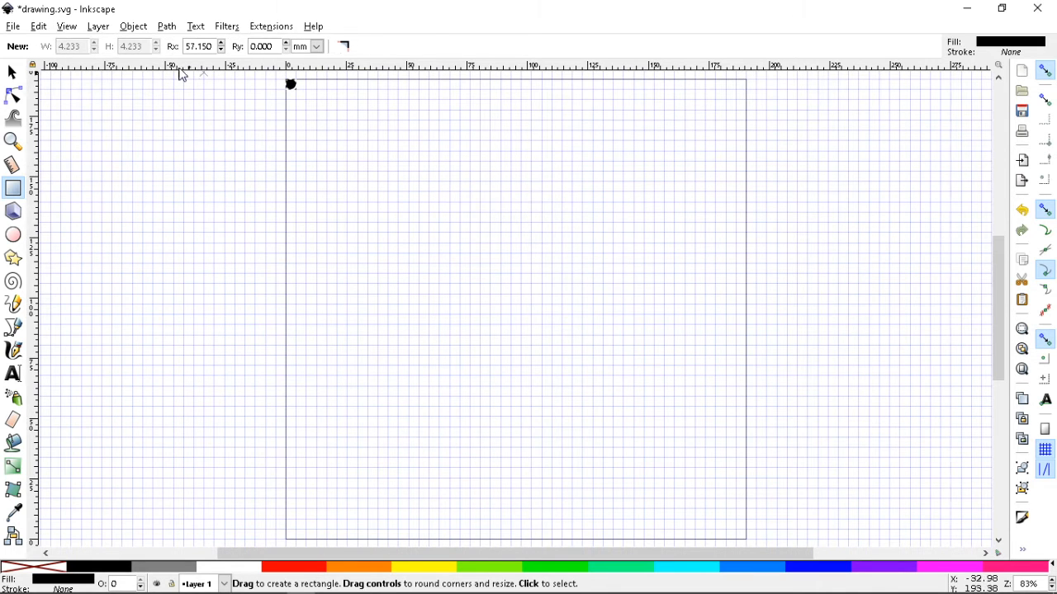
click(11, 73)
drag(371, 184, 475, 281)
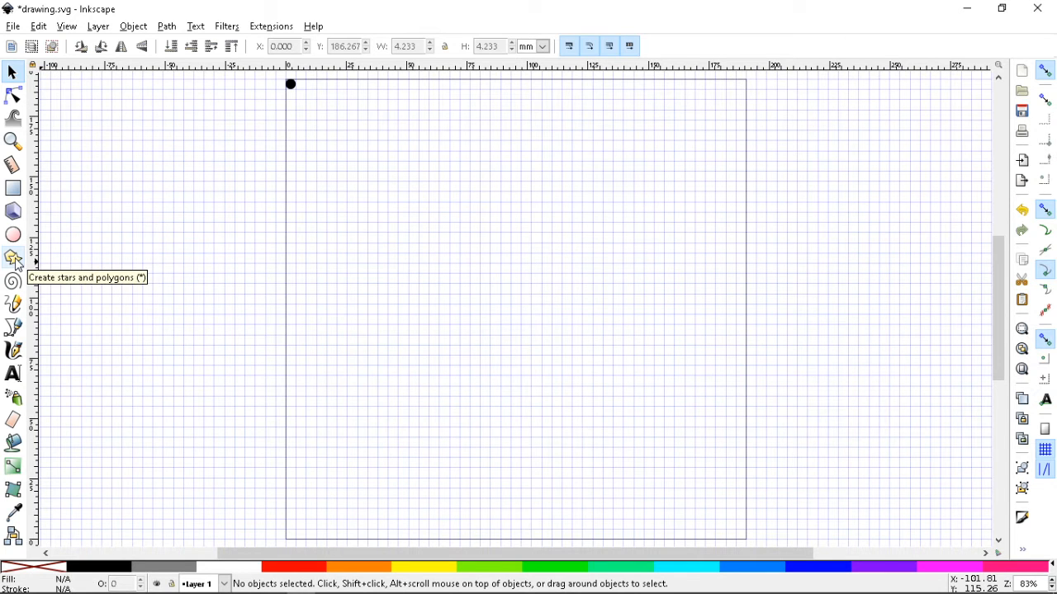
Step: Draw a grid-snapped square about 67.7 × 67.7 mm right of the page centre and remove its corner rounding
click(12, 188)
drag(500, 161, 670, 322)
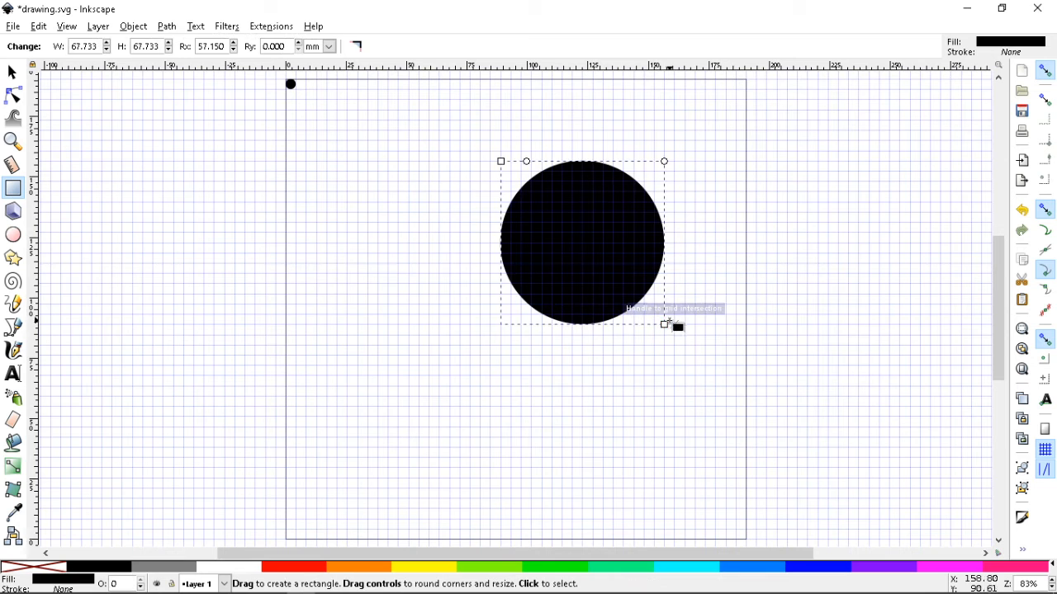
drag(531, 164, 652, 171)
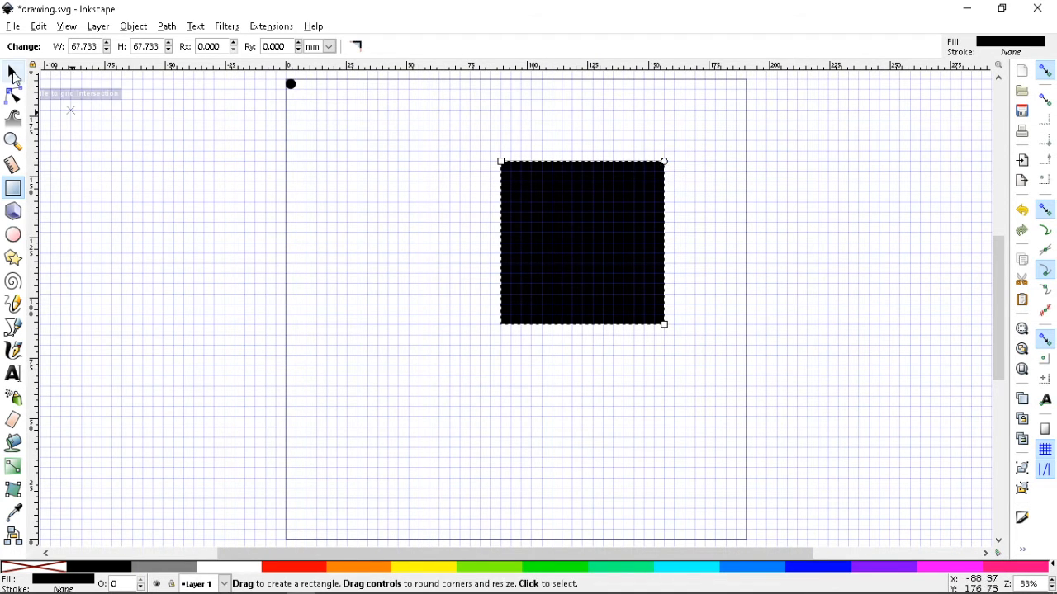
Step: Delete the tiny round shape in the page's upper-left corner
click(12, 73)
click(298, 89)
key(Delete)
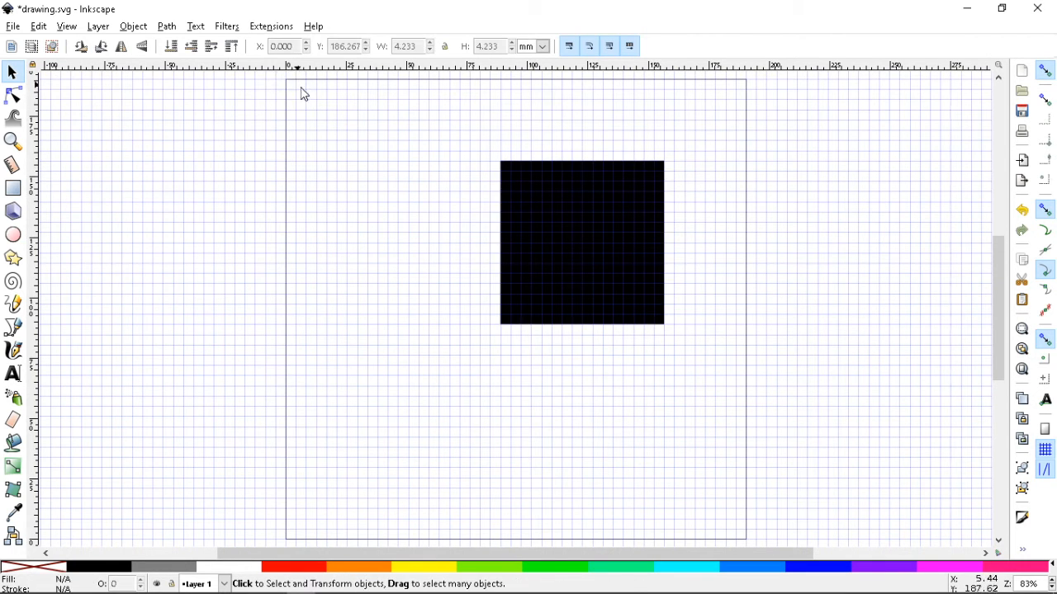
Step: Move the large square into the page's upper-left corner and resize it to 63.5 × 63.5 mm, snapping to the grid
drag(525, 202, 455, 199)
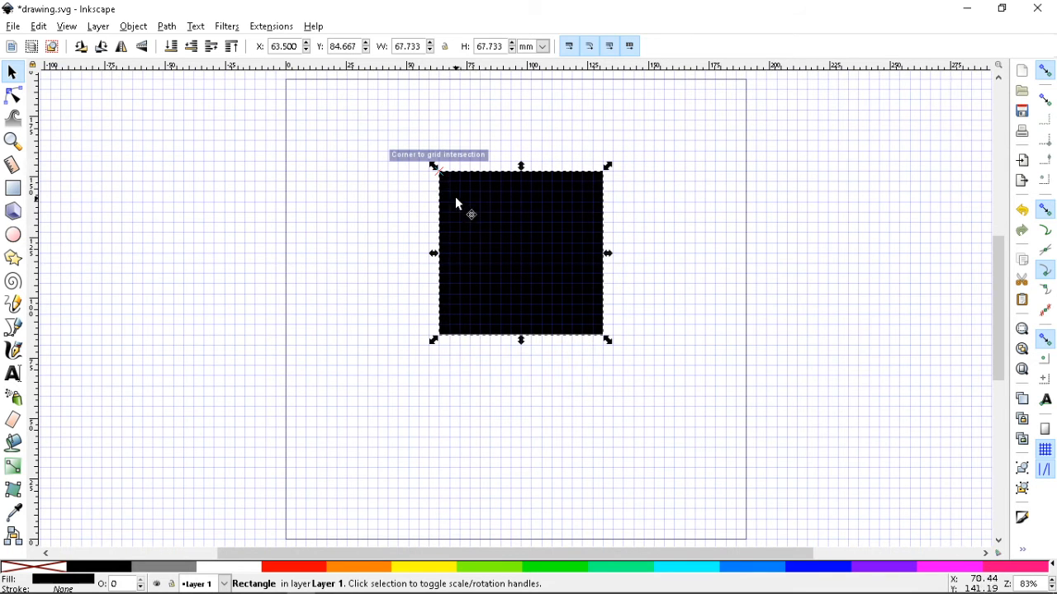
drag(580, 196, 437, 102)
mouse_move(456, 246)
mouse_down()
mouse_move(397, 212)
mouse_move(361, 156)
mouse_move(460, 271)
mouse_move(454, 247)
mouse_up()
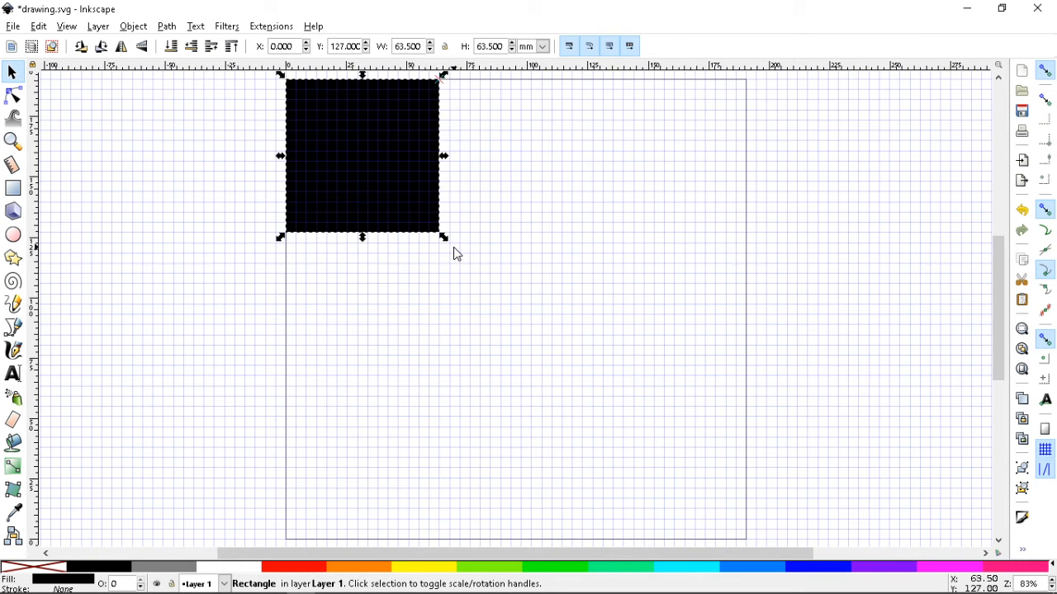
Step: Toggle snapping of nodes and cusp nodes, and turn off snapping of other points such as centers and guide origins
click(1045, 211)
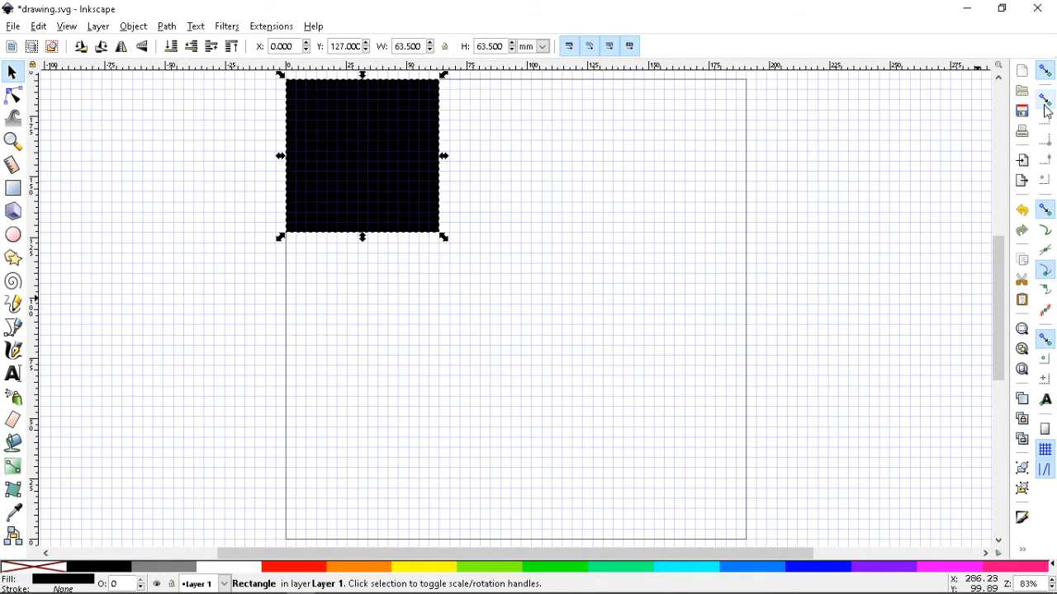
click(1045, 72)
click(1046, 211)
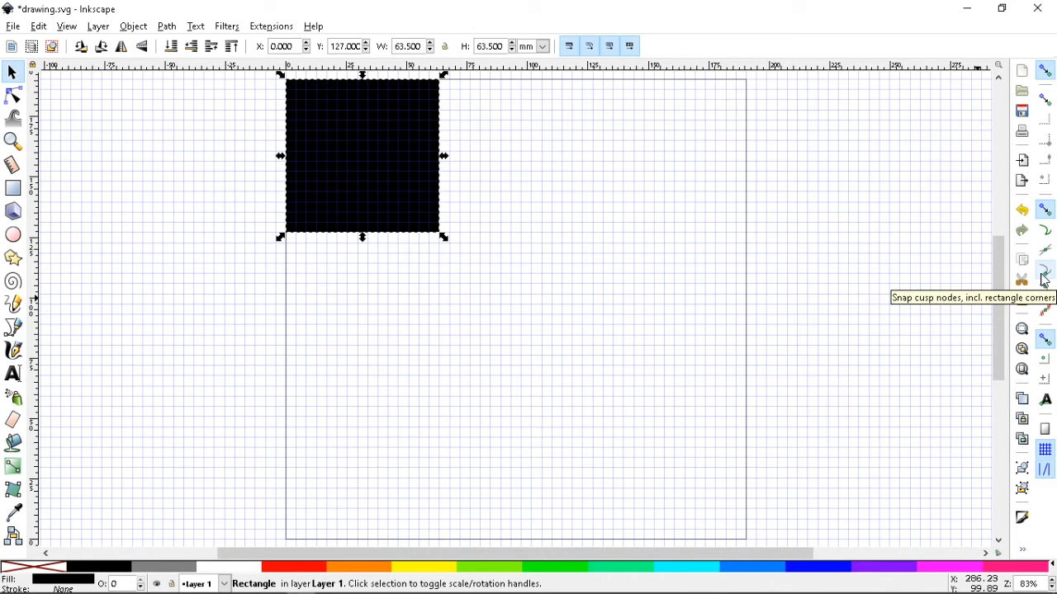
click(1043, 277)
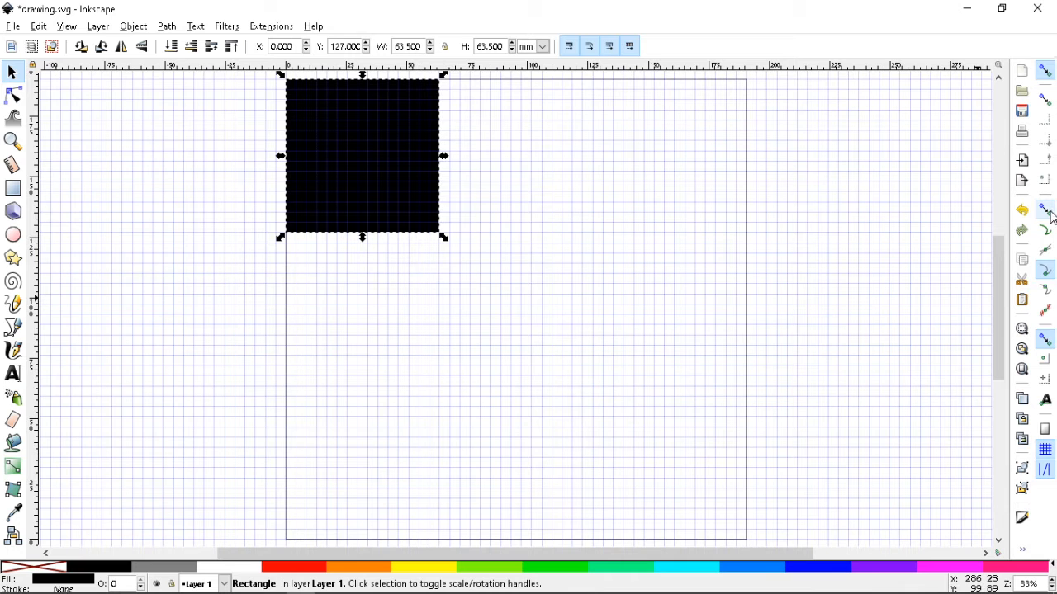
click(1045, 341)
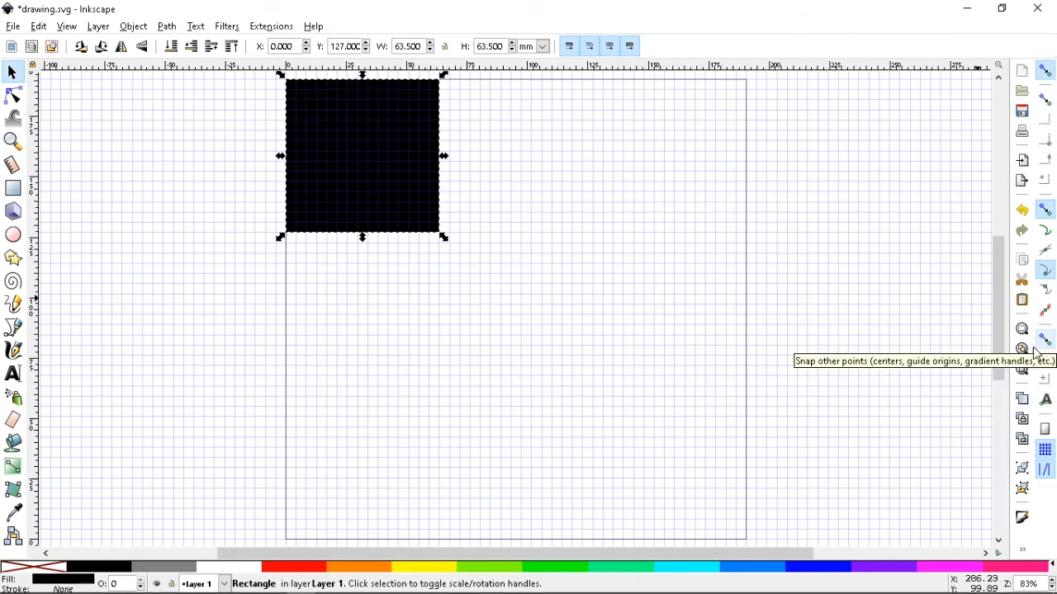
Step: Test scaling the black square by its lower corner, and shrink it with the Node tool to a single grid cell
drag(375, 147, 371, 144)
mouse_move(444, 239)
mouse_down()
mouse_move(425, 229)
mouse_move(413, 250)
mouse_move(464, 259)
mouse_move(460, 283)
mouse_move(443, 240)
mouse_move(446, 257)
mouse_up()
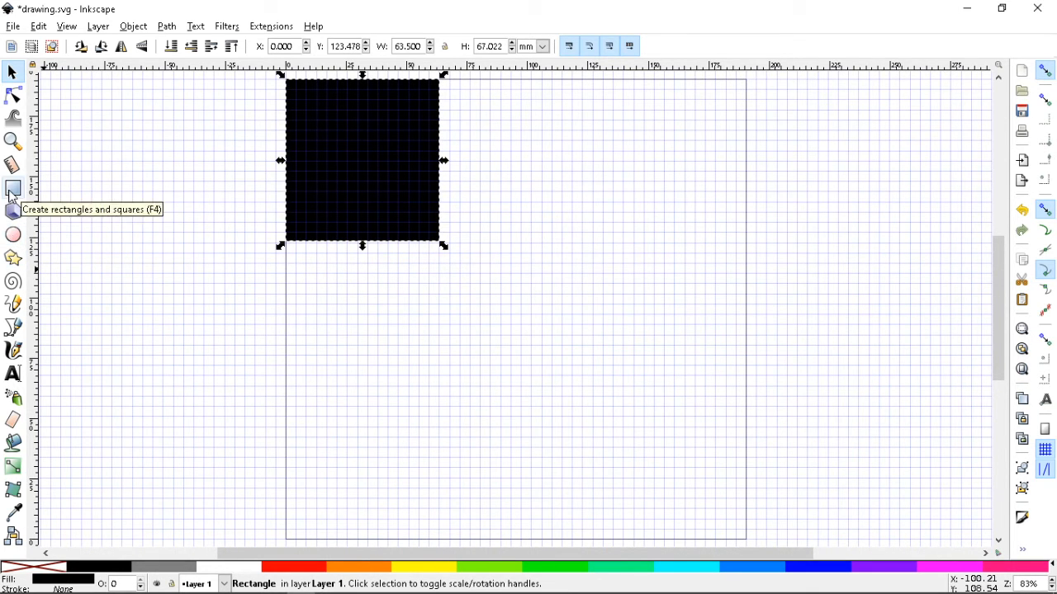
click(12, 96)
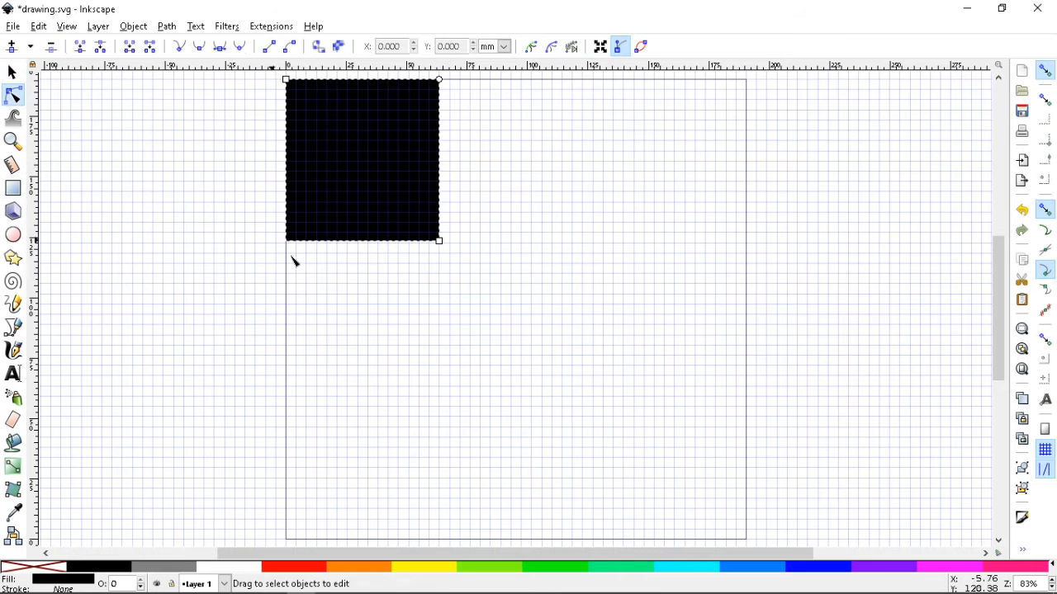
drag(440, 243, 298, 94)
Step: Enlarge the tiny shape in the page corner to three grid cells per side, 12.7 × 12.7 mm, snapping to grid intersections
key(1)
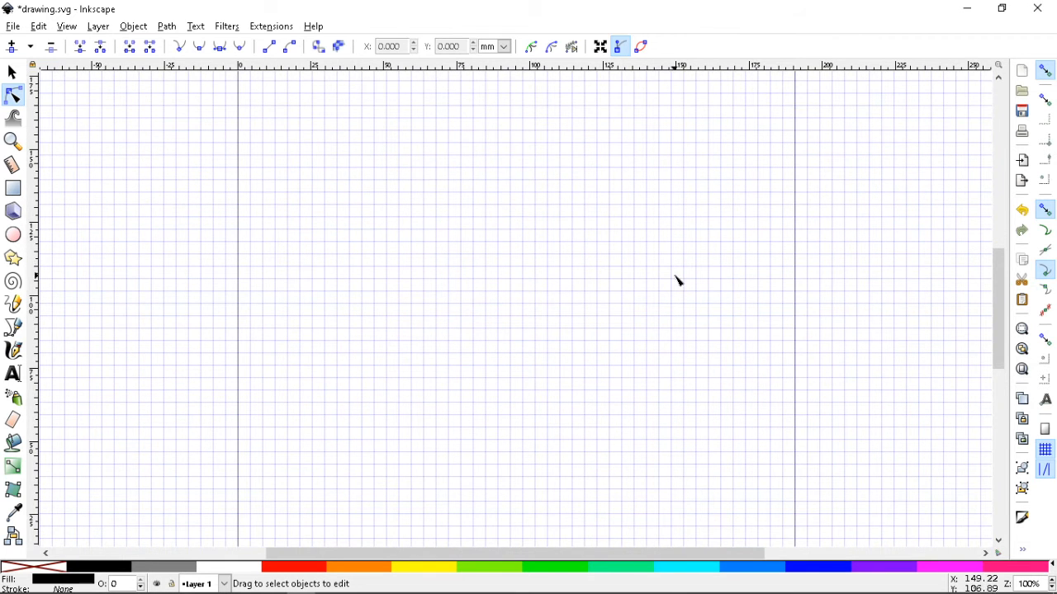
scroll(677, 281, up, 3)
key(minus)
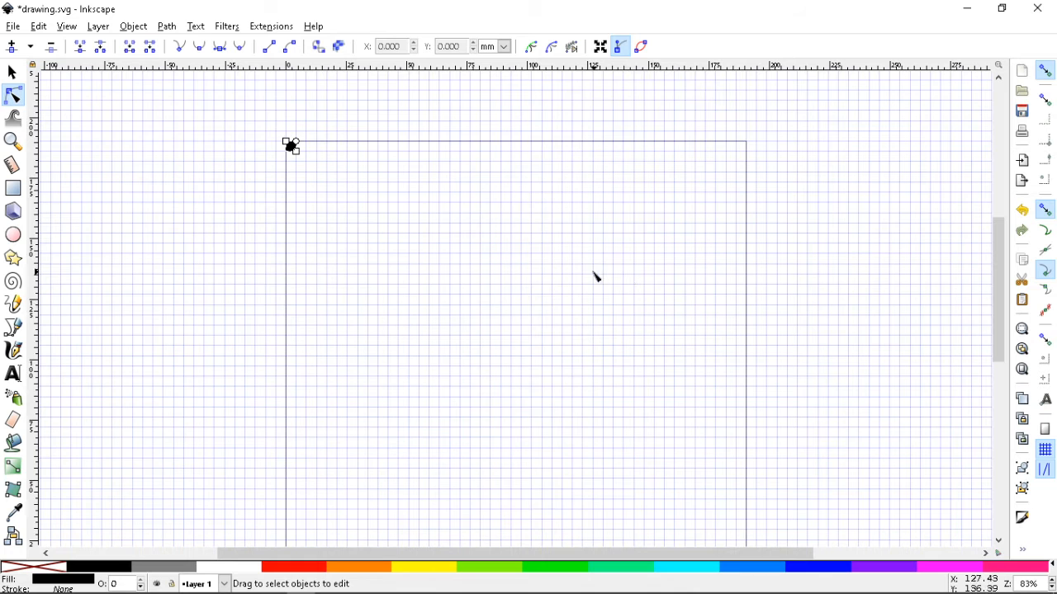
scroll(580, 288, down, 2)
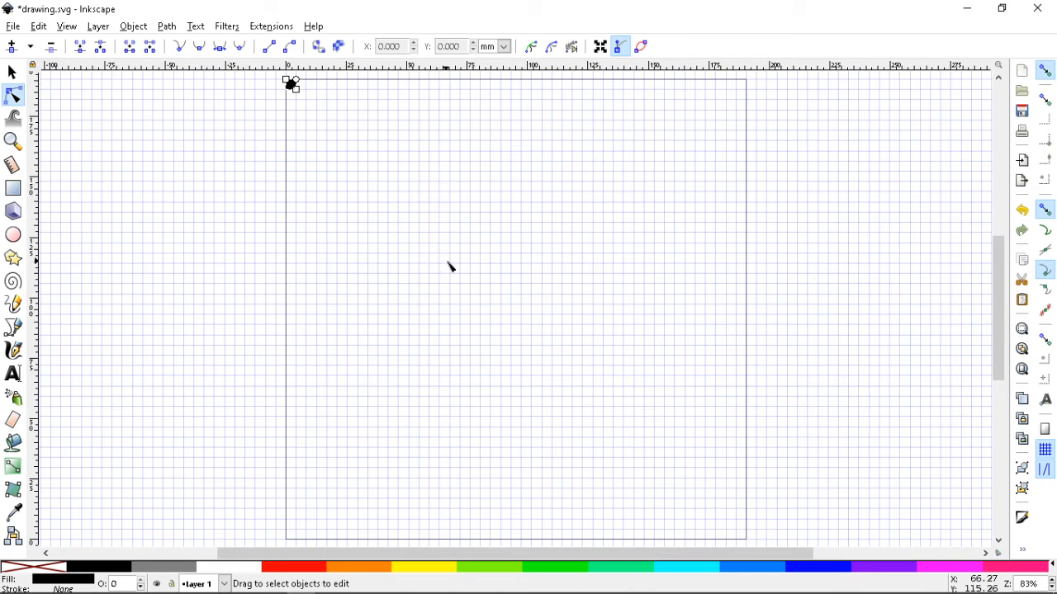
scroll(584, 288, up, 1)
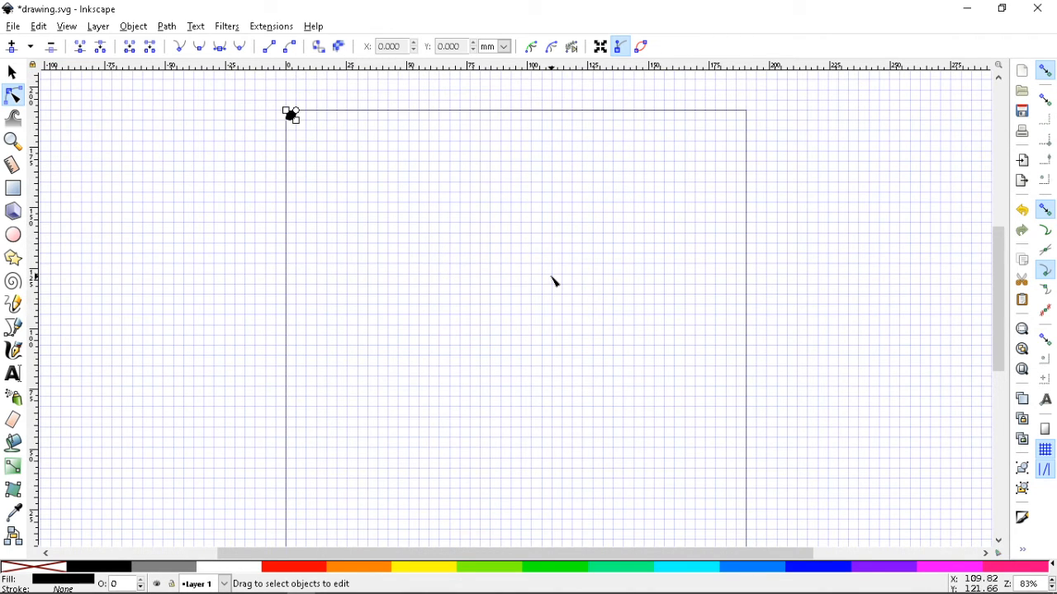
key(1)
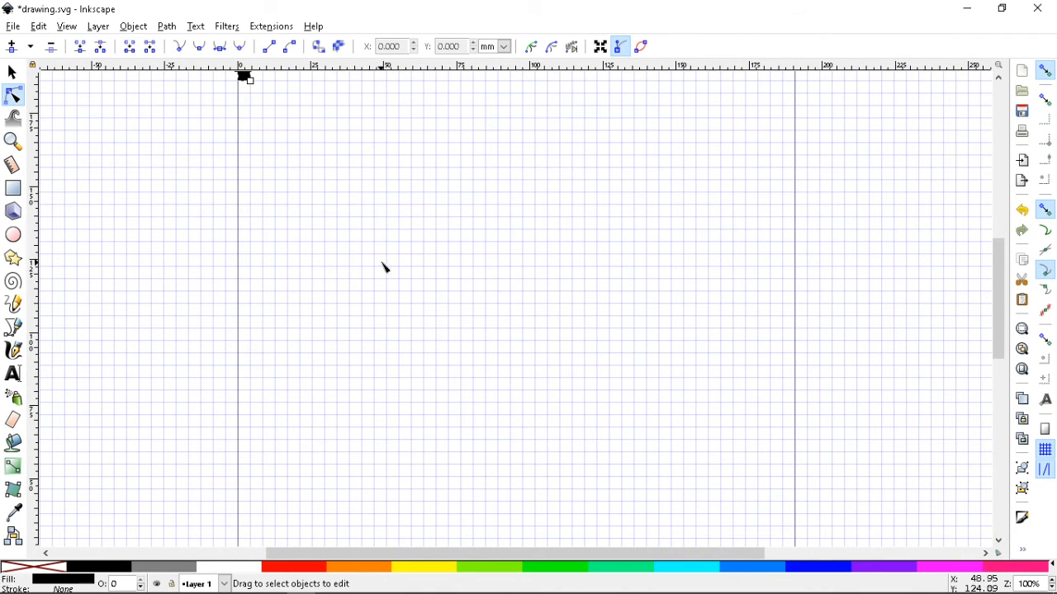
scroll(410, 278, up, 2)
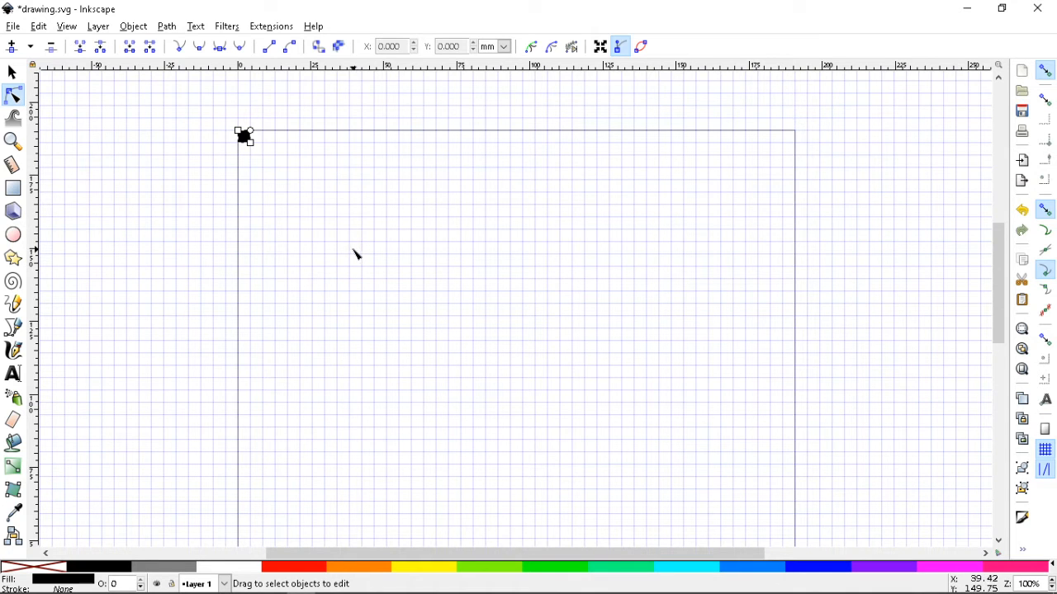
drag(249, 141, 262, 155)
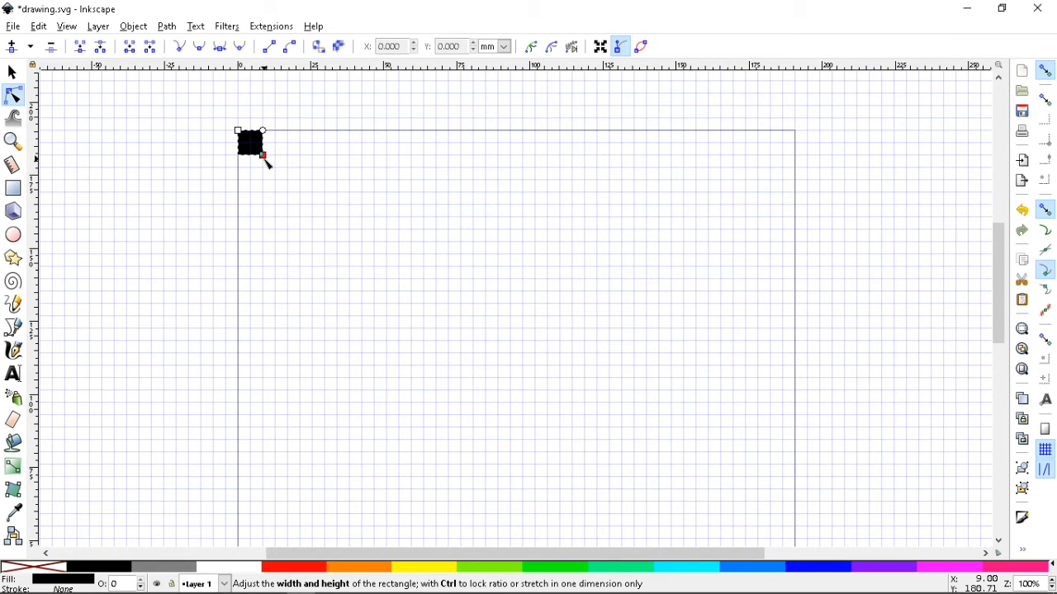
drag(265, 159, 275, 167)
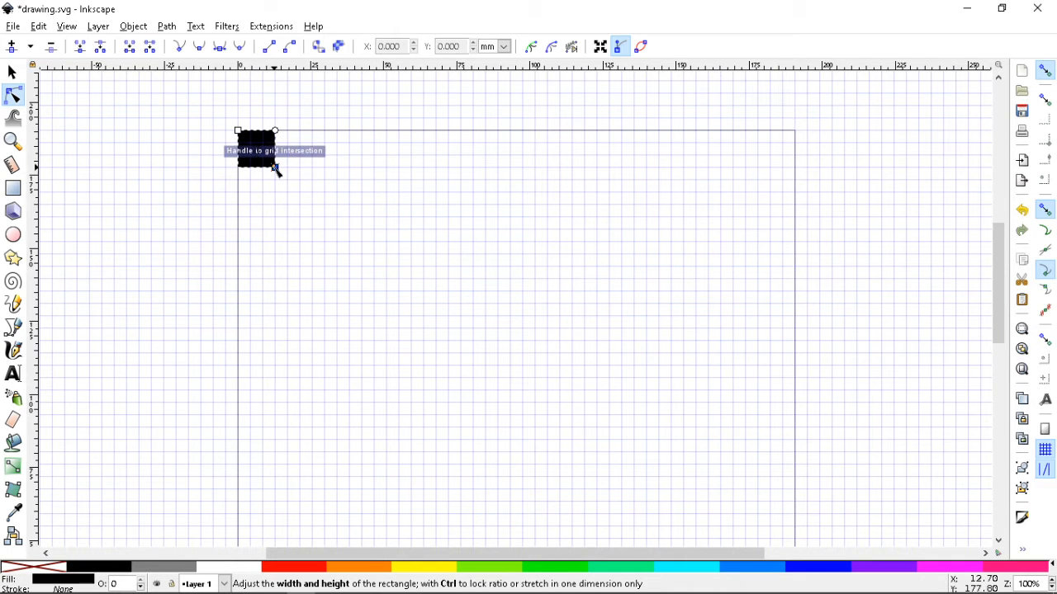
Step: Select the small square and show its position and size in px
click(12, 72)
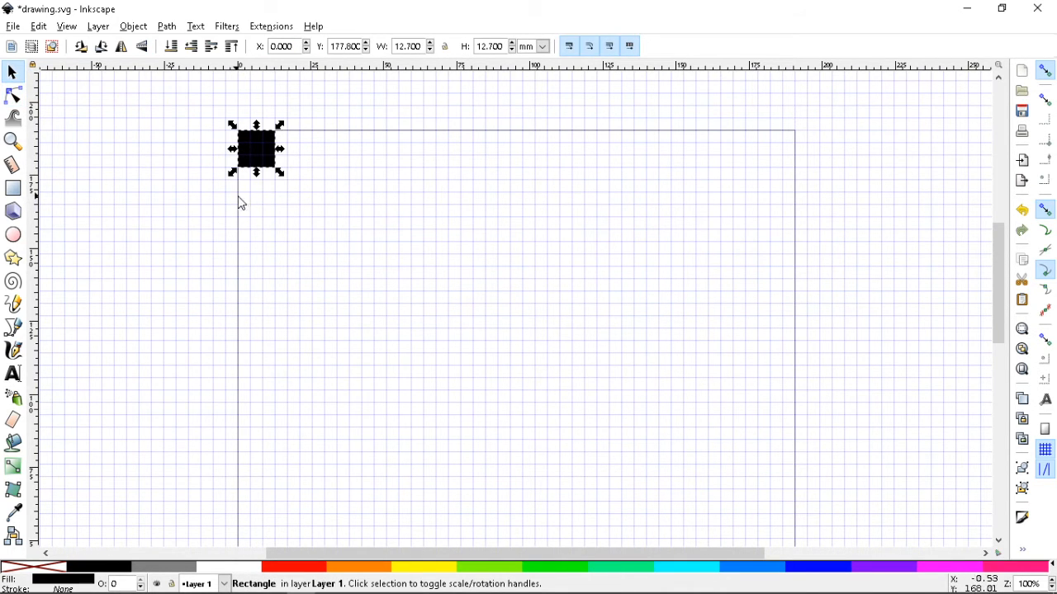
click(259, 160)
click(325, 172)
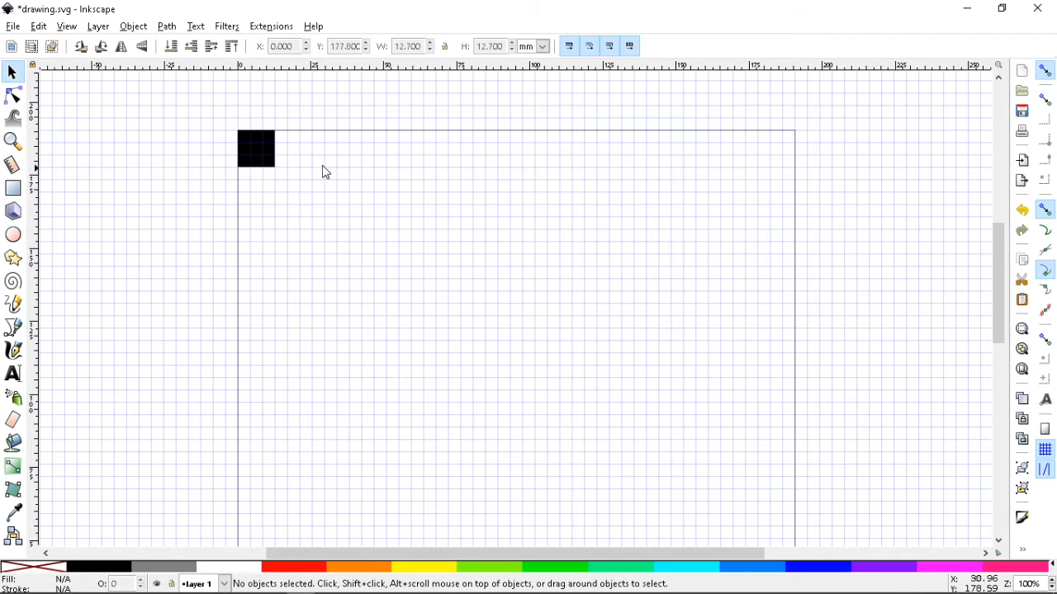
click(259, 163)
click(542, 46)
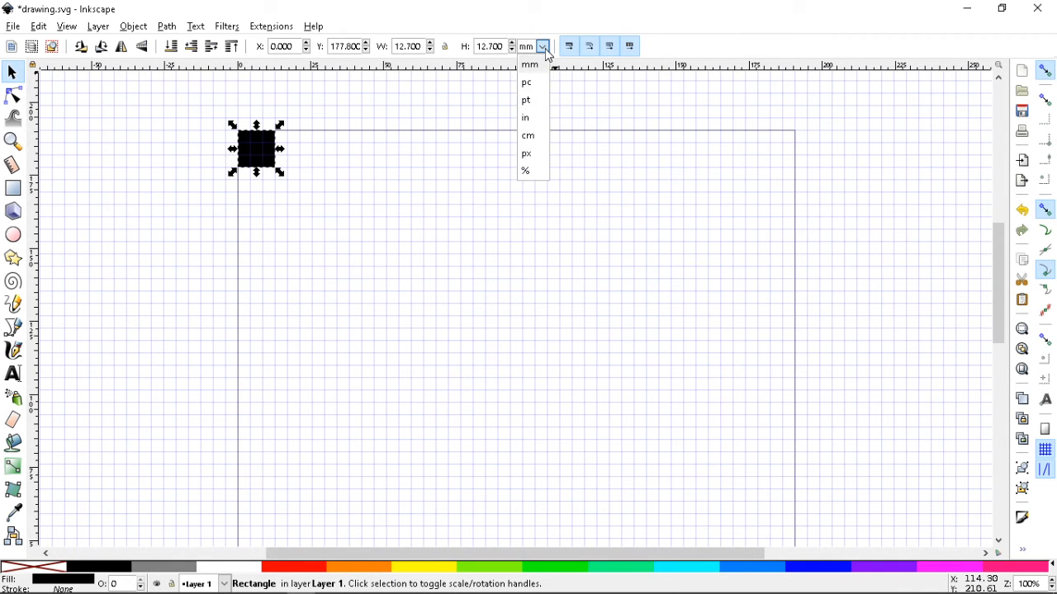
click(527, 154)
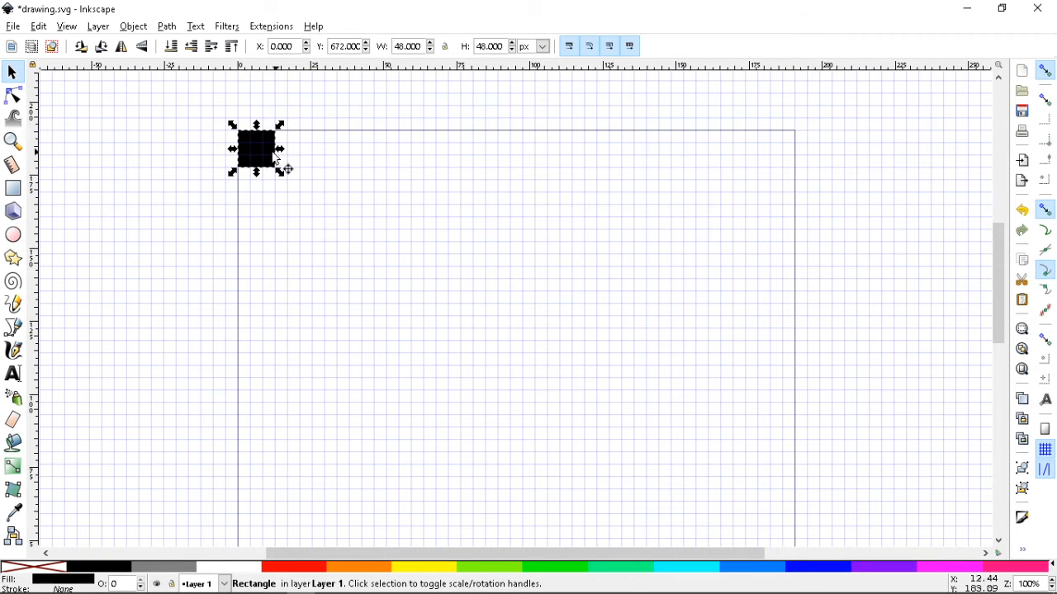
Step: Move the square slightly so that its corner snaps back to the page corner, and save the drawing
mouse_move(263, 154)
mouse_down()
mouse_move(276, 167)
mouse_move(263, 155)
mouse_up()
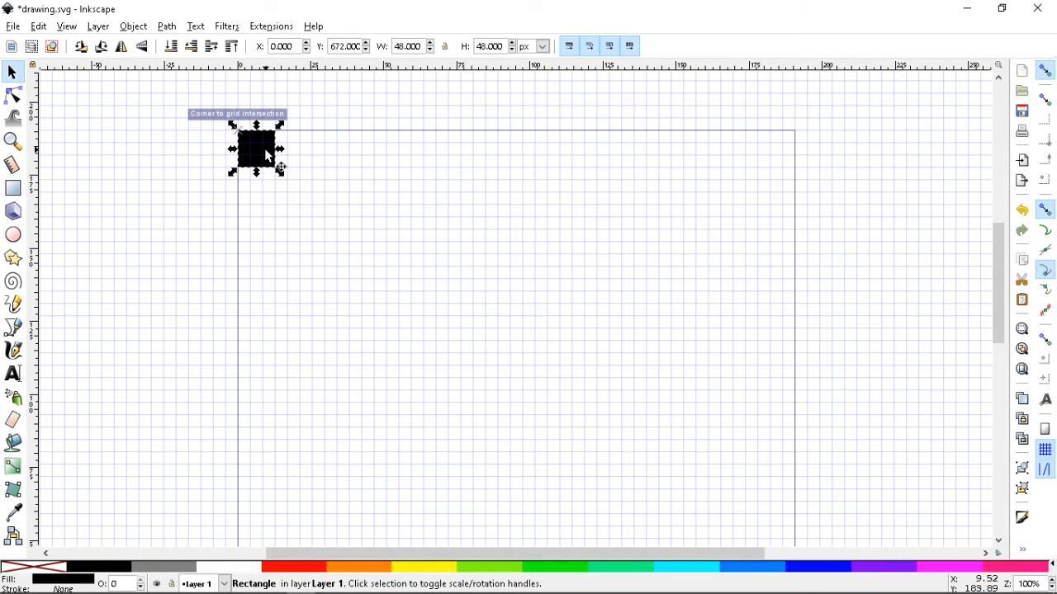
drag(263, 151, 267, 157)
key(ctrl+s)
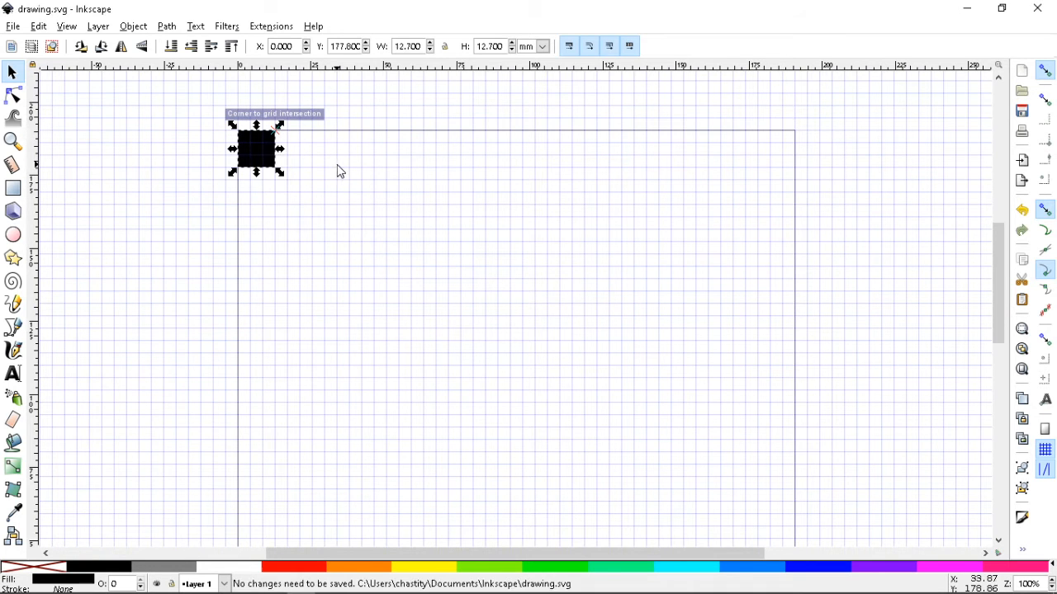
Step: Switch the measurement unit back to px, check the square's size, and deselect it
click(542, 47)
click(525, 155)
click(520, 149)
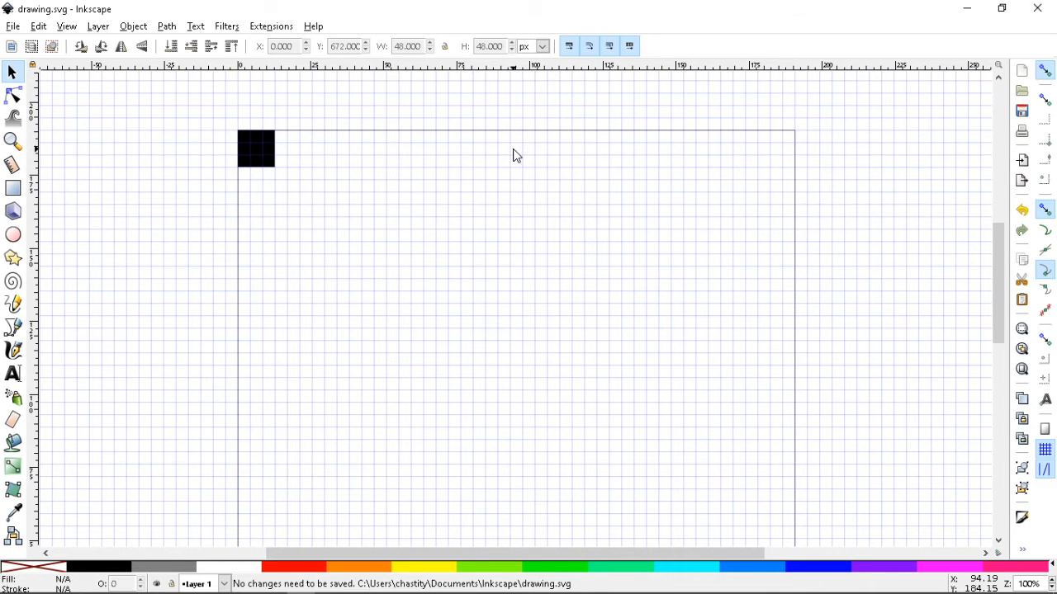
click(270, 155)
click(392, 173)
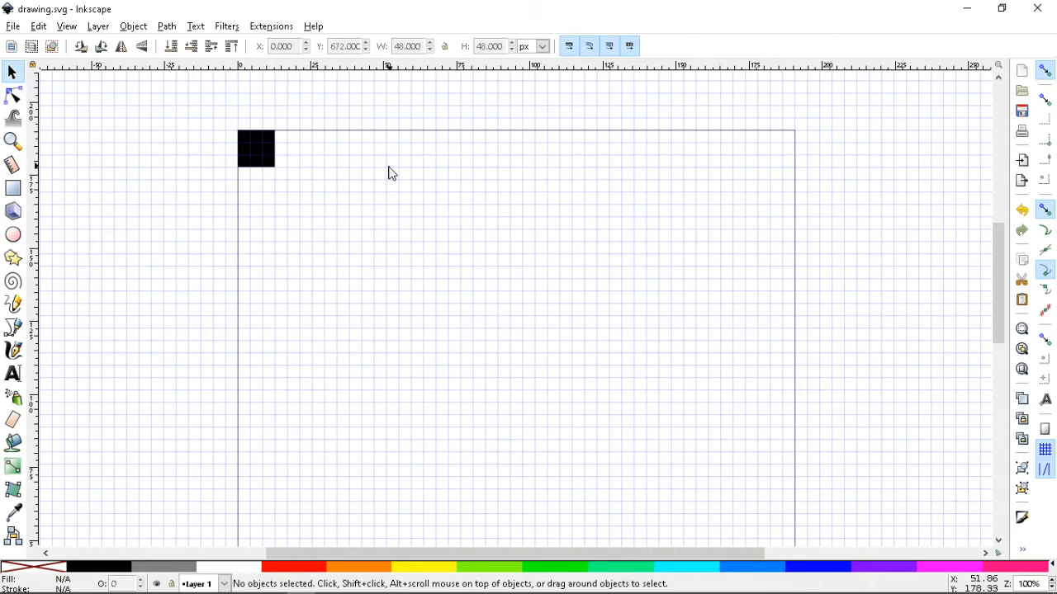
Step: Duplicate the square and place copies diagonally below it and at X 25.4 mm in the top row, corner to corner
click(273, 151)
key(ctrl+d)
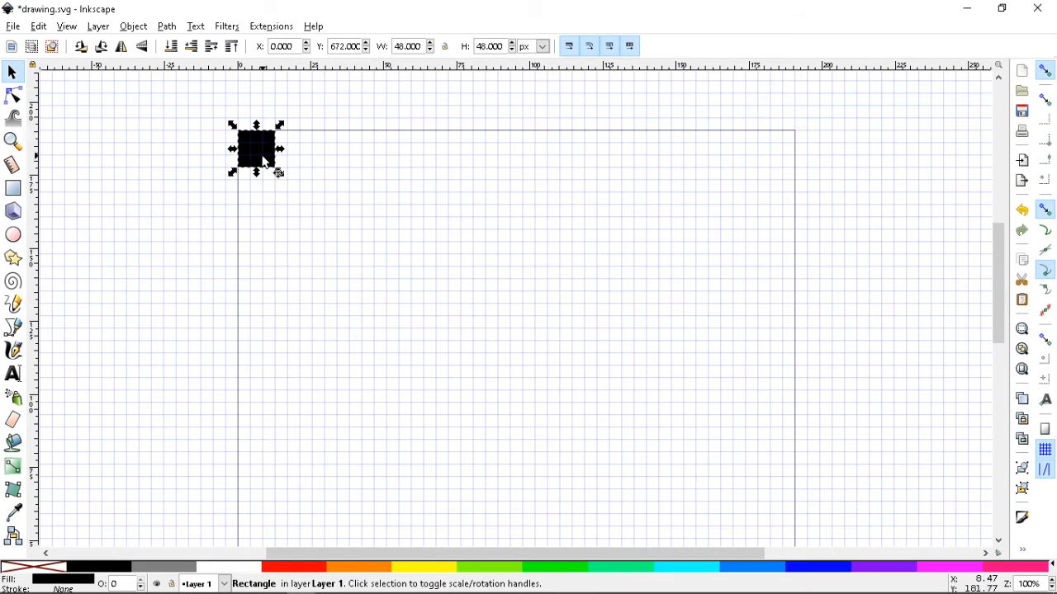
drag(254, 156, 330, 160)
Step: Hide the page grid
key(numbersign)
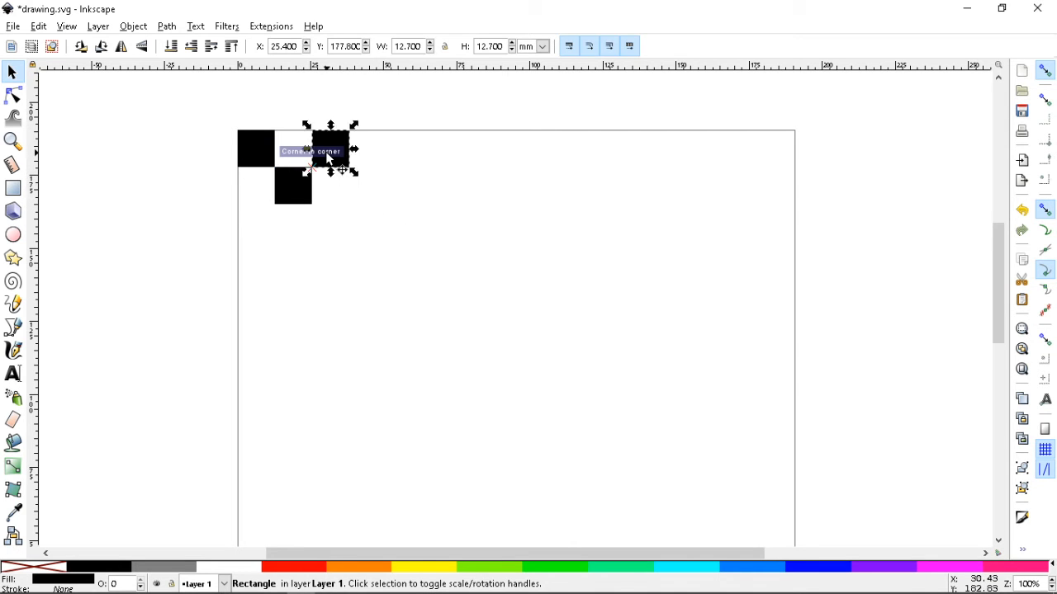
click(70, 27)
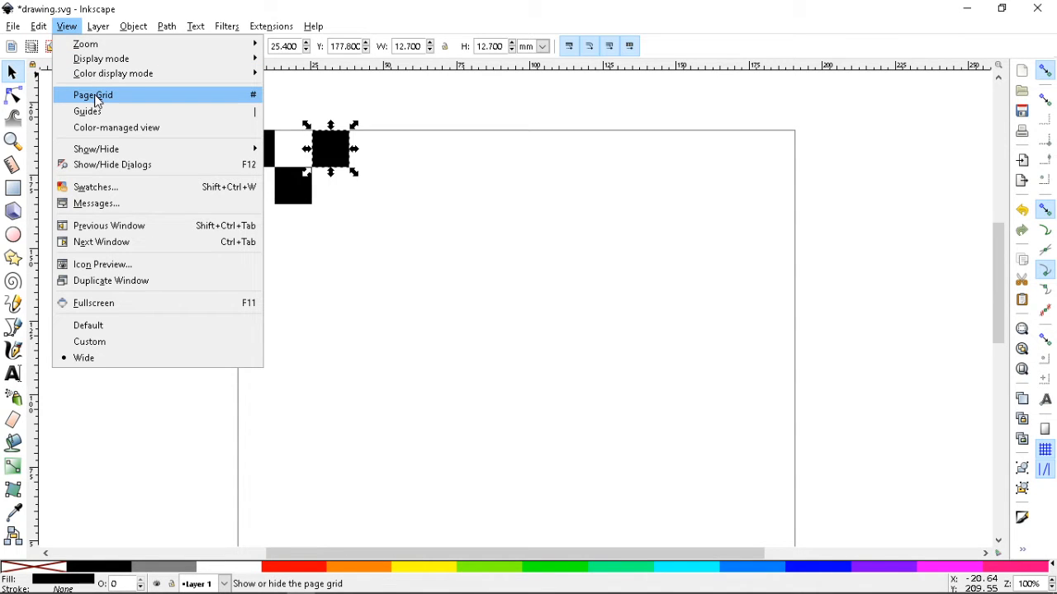
click(431, 152)
Step: Add a fourth square diagonally below the third, and duplicate all four squares to start at X 50.8 mm
drag(341, 151, 398, 221)
key(ctrl+d)
click(450, 241)
drag(460, 240, 186, 108)
key(ctrl+d)
drag(334, 152, 493, 150)
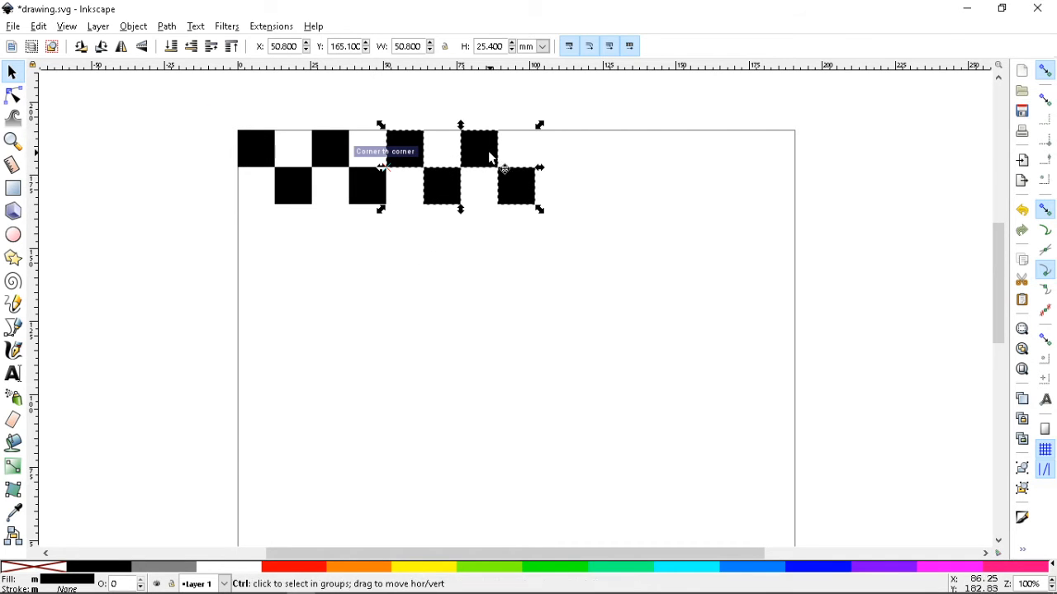
Step: Continue duplicating the checker pattern across the page width and delete the square that extends past the page edge
key(ctrl+d)
drag(478, 156, 783, 161)
mouse_move(779, 156)
mouse_down()
mouse_move(779, 135)
mouse_move(790, 157)
mouse_up()
click(911, 222)
drag(894, 239, 785, 161)
key(Delete)
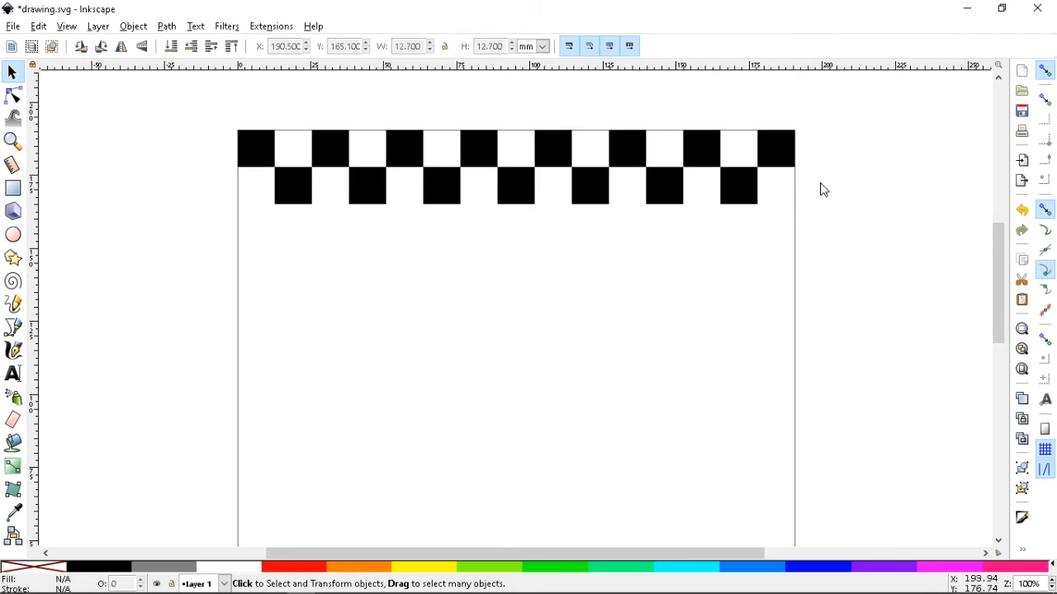
Step: Save the drawing, close the Inkscape folder window in File Explorer, and return to the drawing
key(ctrl+s)
key(ctrl+s)
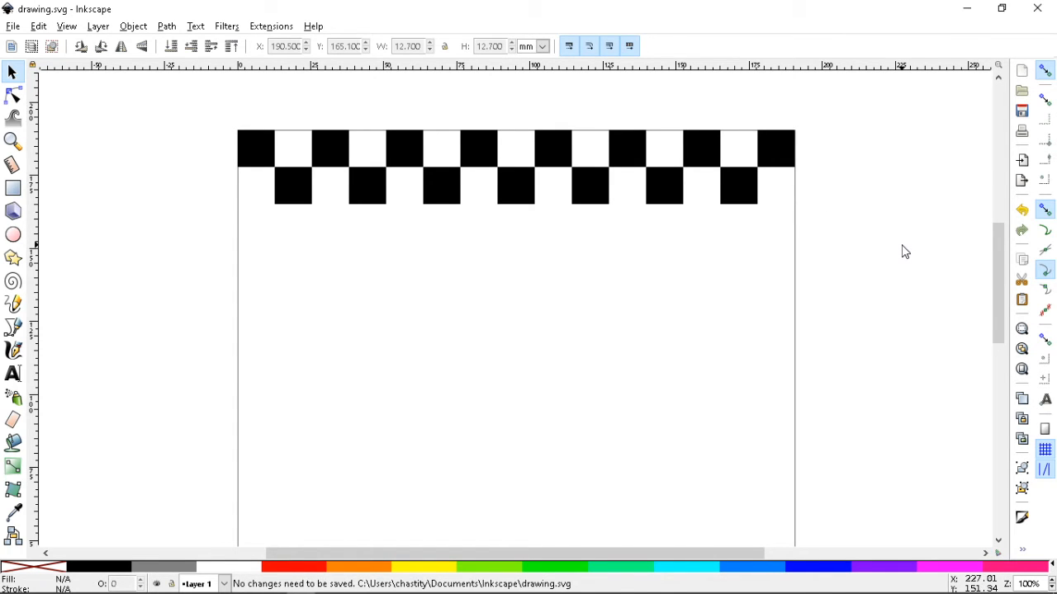
key(alt+Tab)
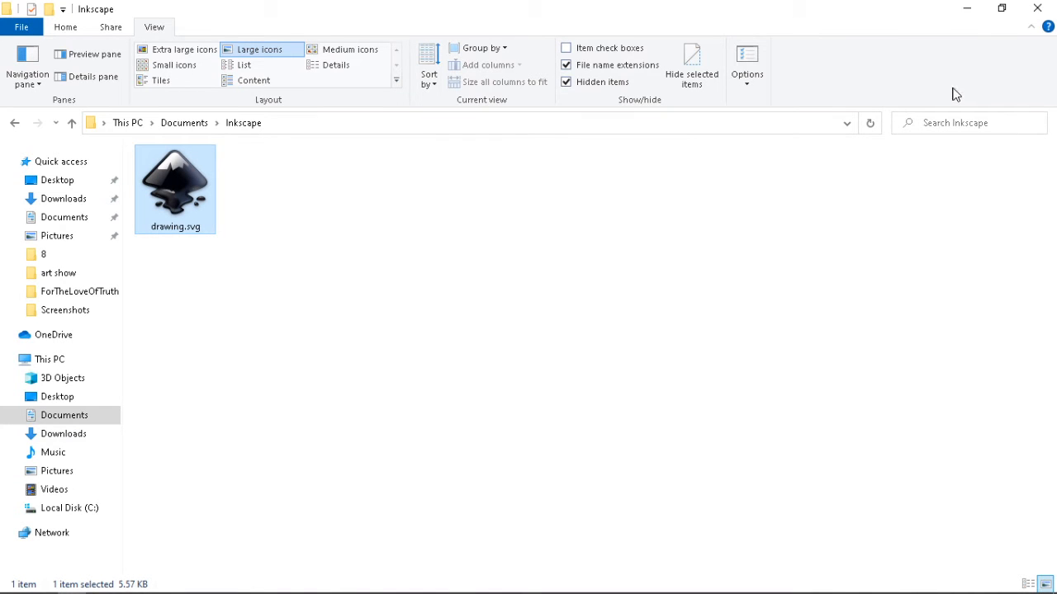
click(1037, 8)
key(alt+Tab)
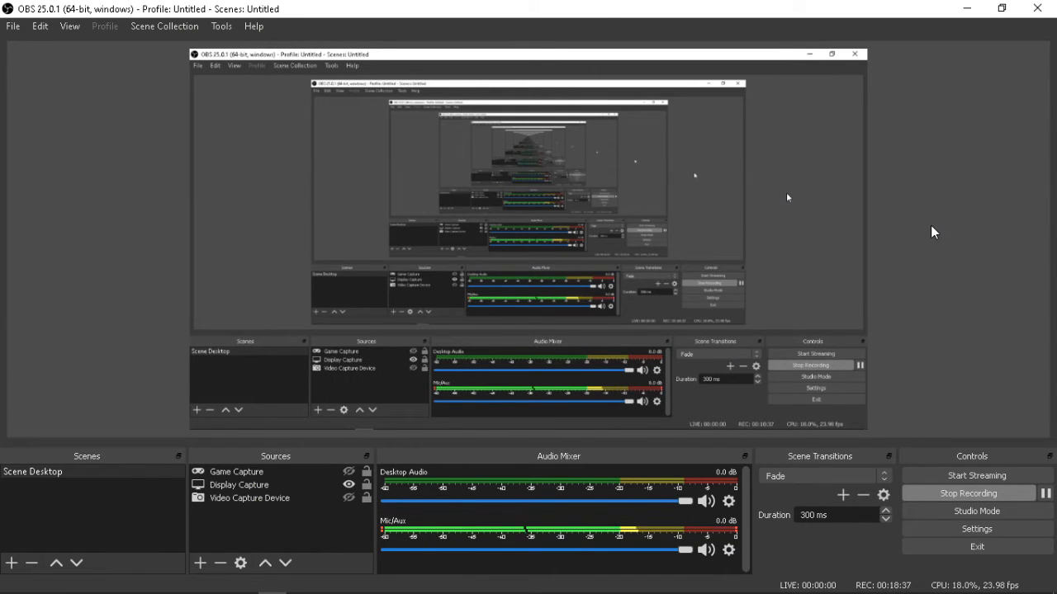
key(alt+Tab)
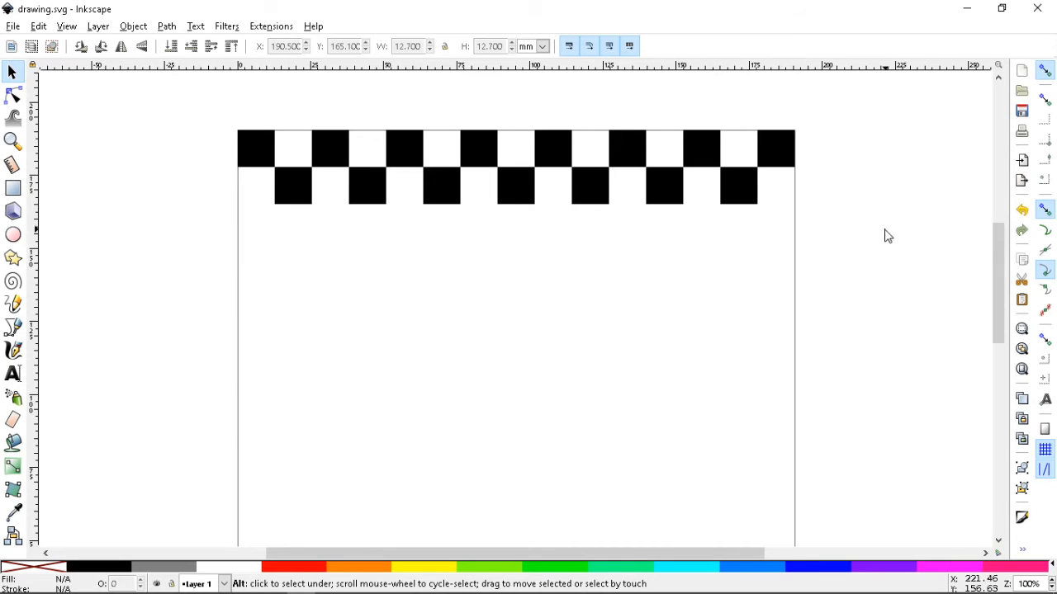
Step: Fit the page in view, save the drawing, and group all the checker squares
key(5)
key(ctrl+s)
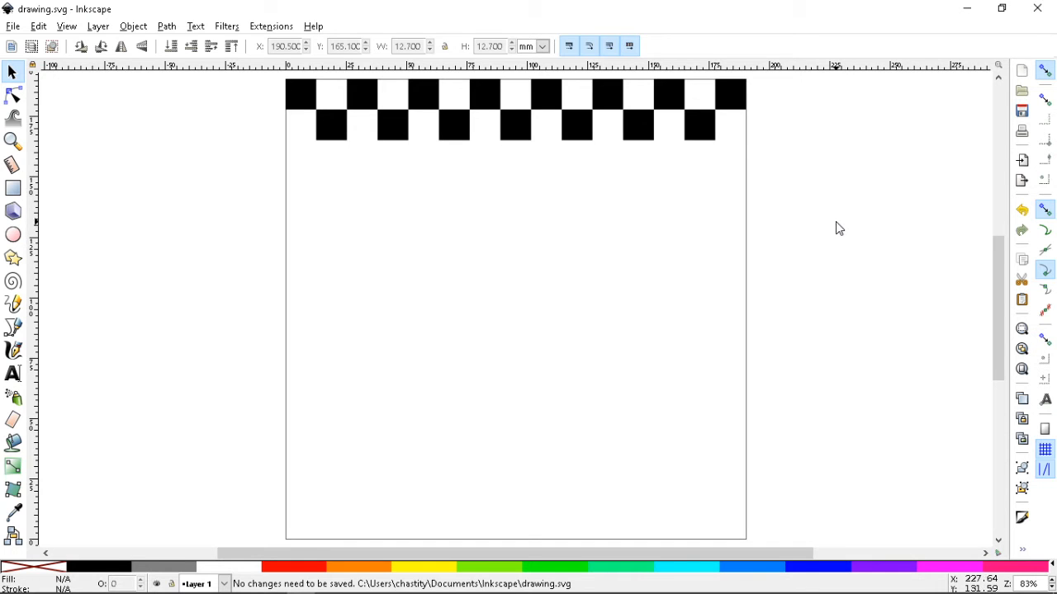
key(ctrl+a)
key(ctrl+g)
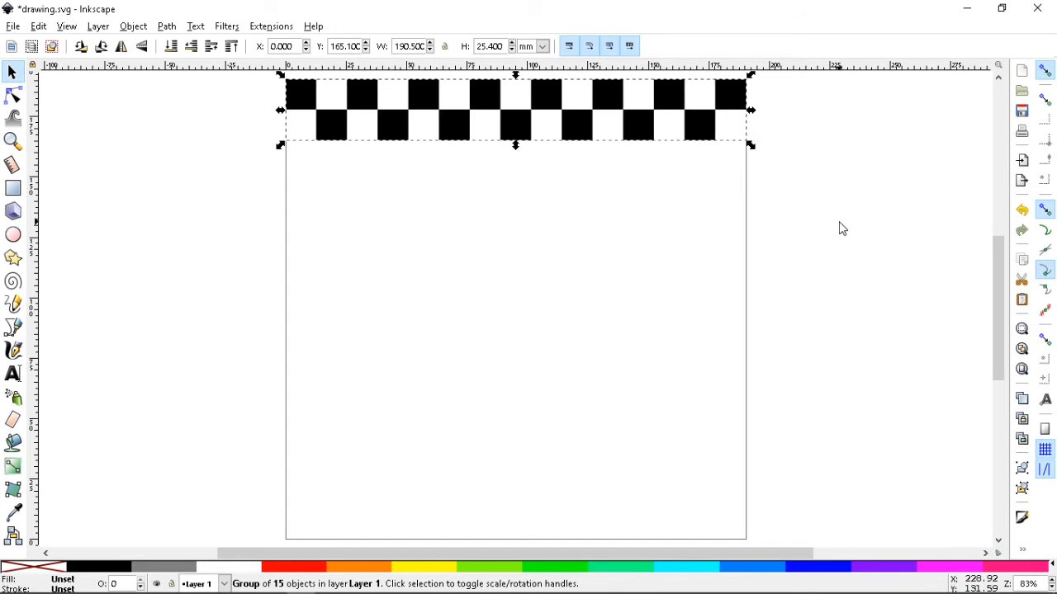
Step: Try moving the grouped checker strip down and across the page as one object, undoing each move
drag(567, 114, 643, 217)
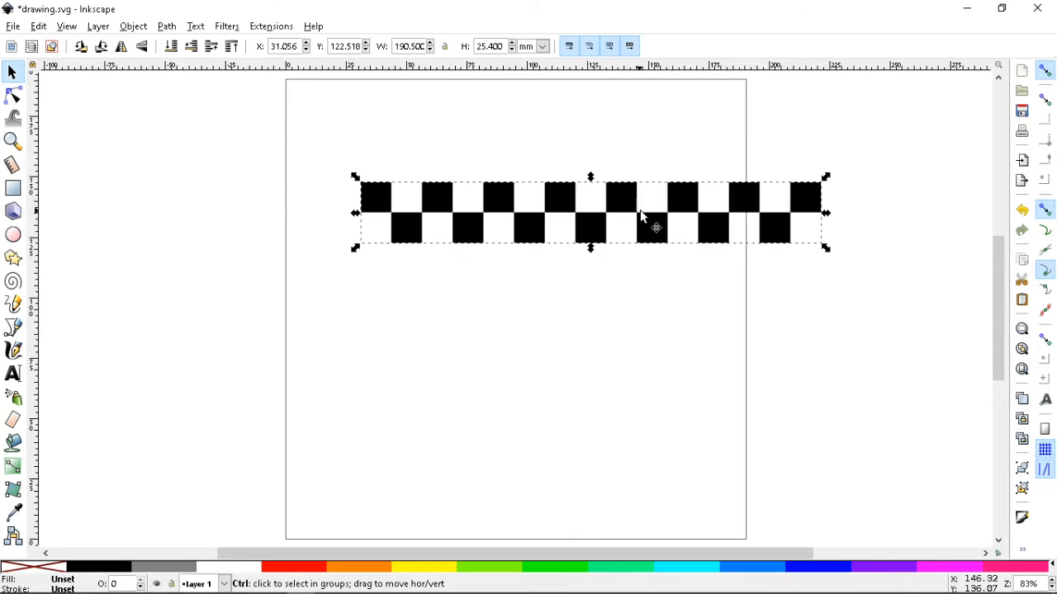
key(ctrl+z)
drag(573, 100, 672, 208)
key(ctrl+z)
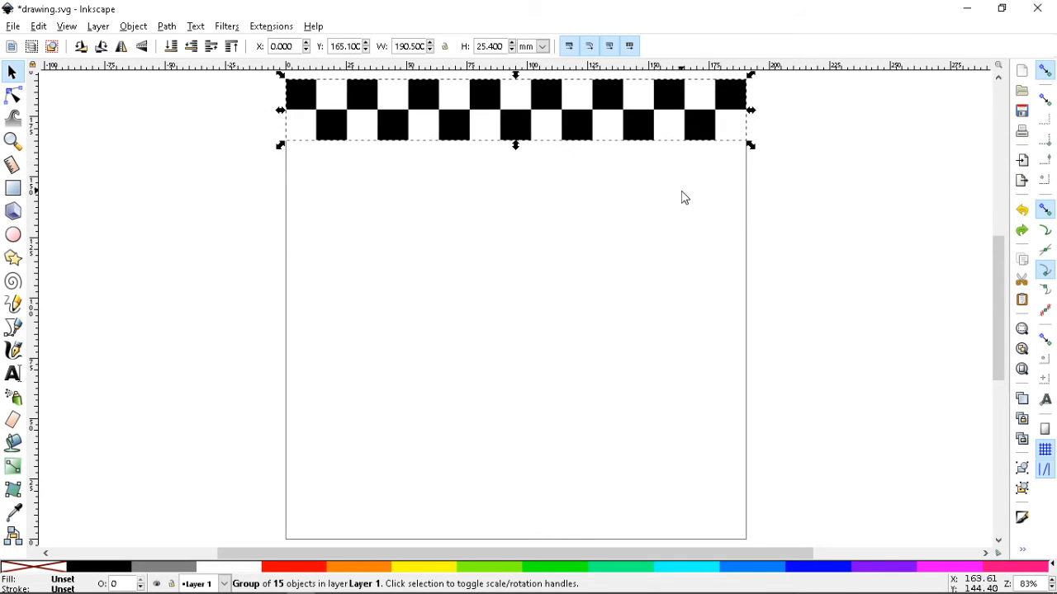
Step: Duplicate the grouped checker strip repeatedly down the page, snapping each copy beneath the previous one until the strips extend past the lower page edge
drag(555, 106, 545, 358)
key(ctrl+d)
drag(553, 289, 564, 408)
key(Escape)
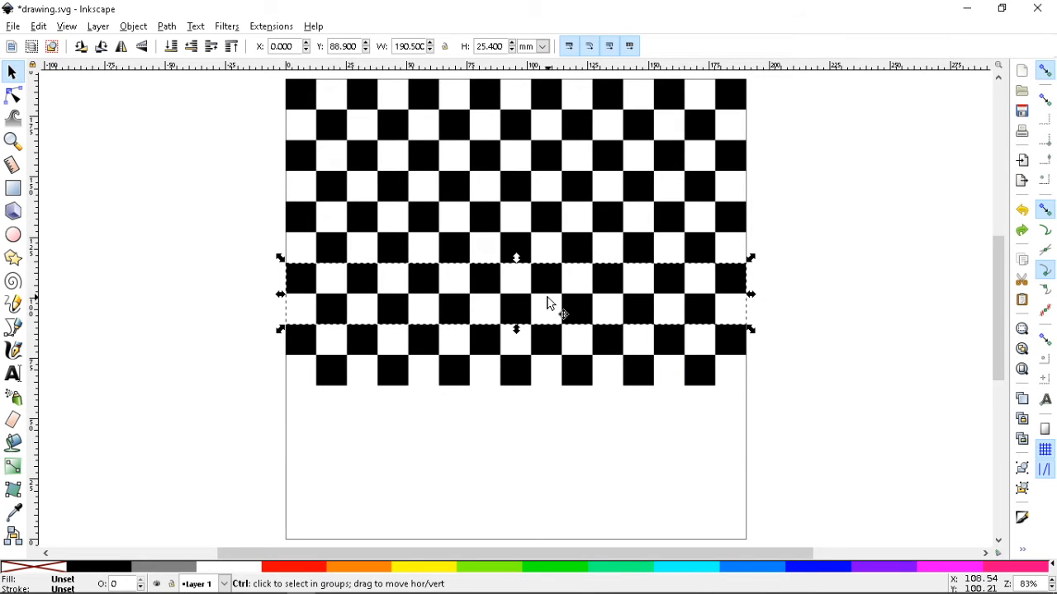
drag(544, 289, 551, 491)
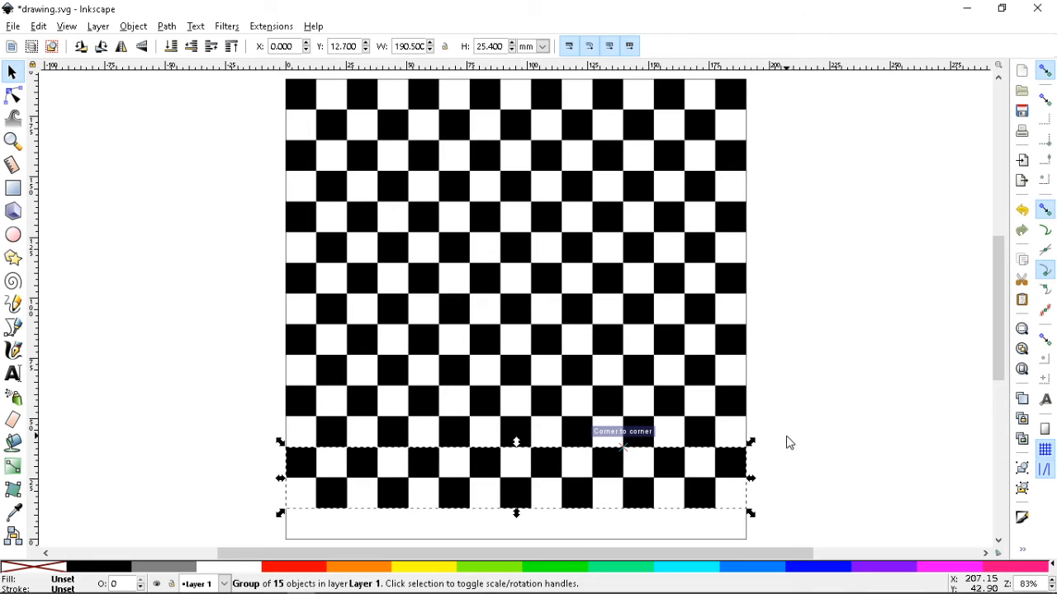
drag(693, 487, 674, 516)
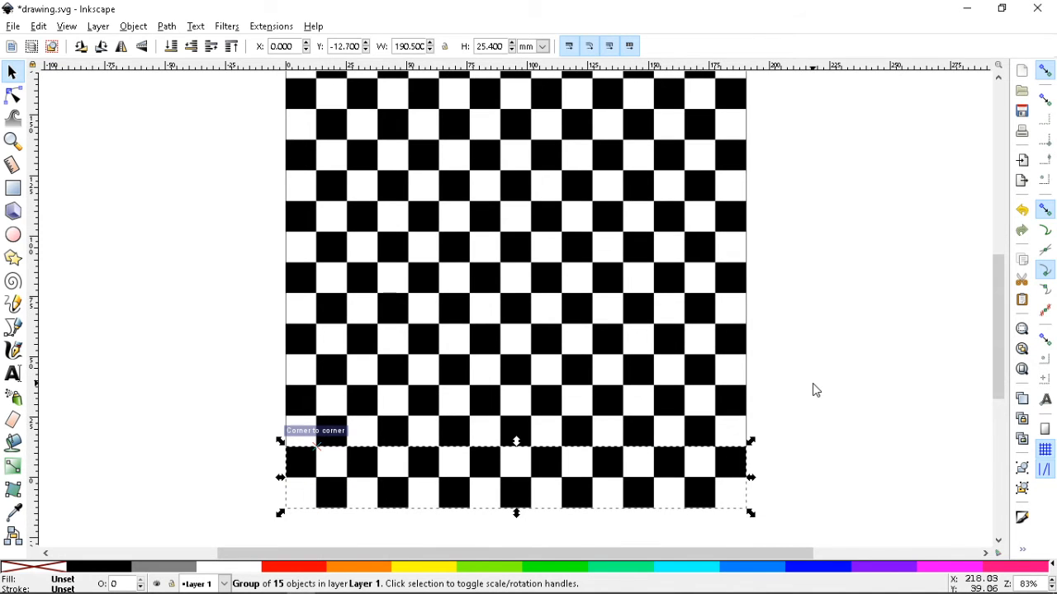
click(842, 420)
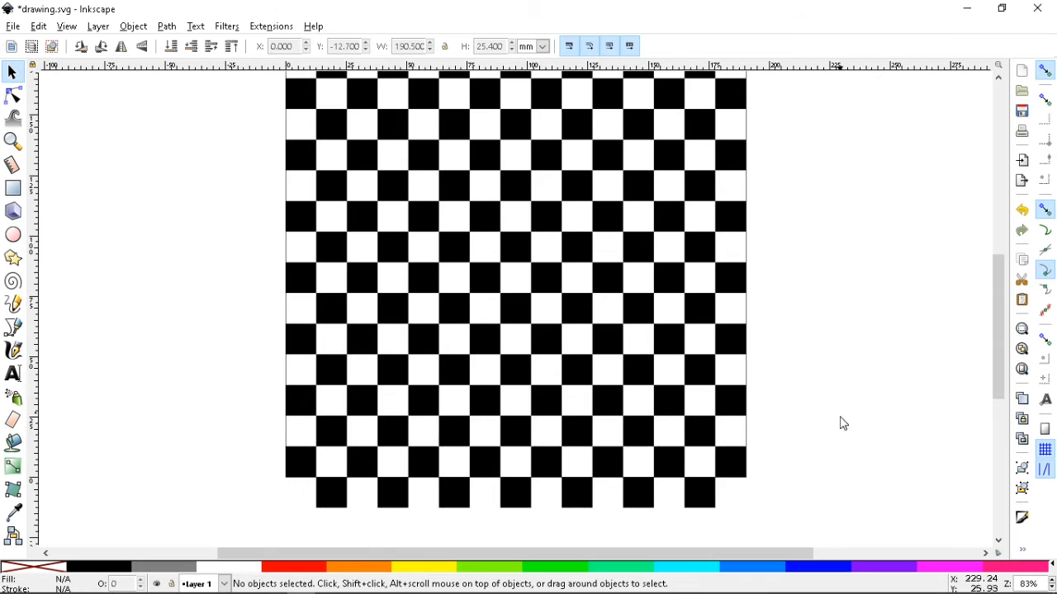
Step: Try moving the lowest grouped strip away from the page, and undo the move
click(704, 500)
drag(691, 498, 761, 537)
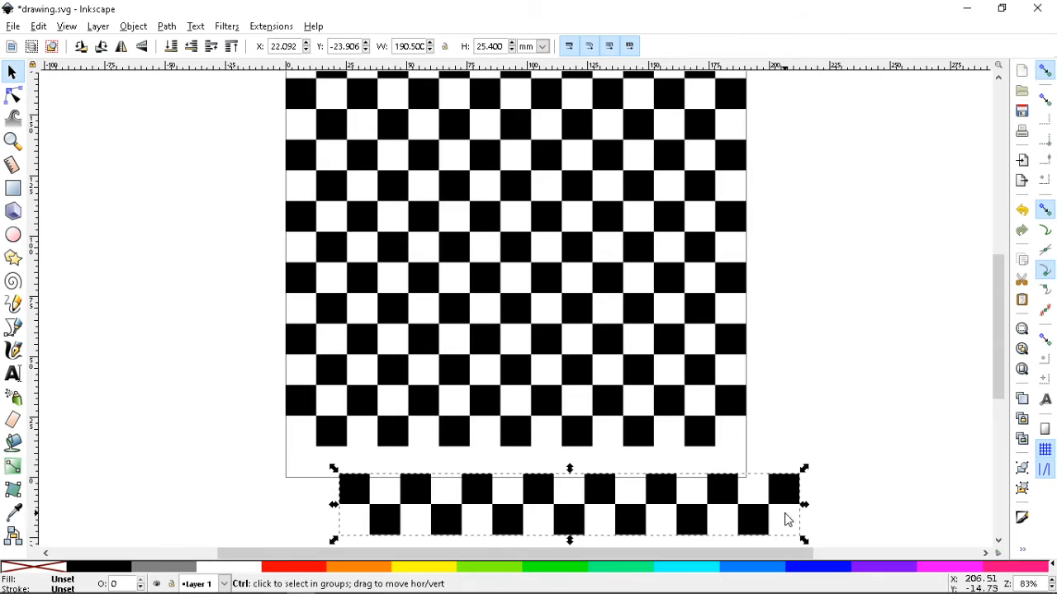
key(ctrl+z)
click(828, 479)
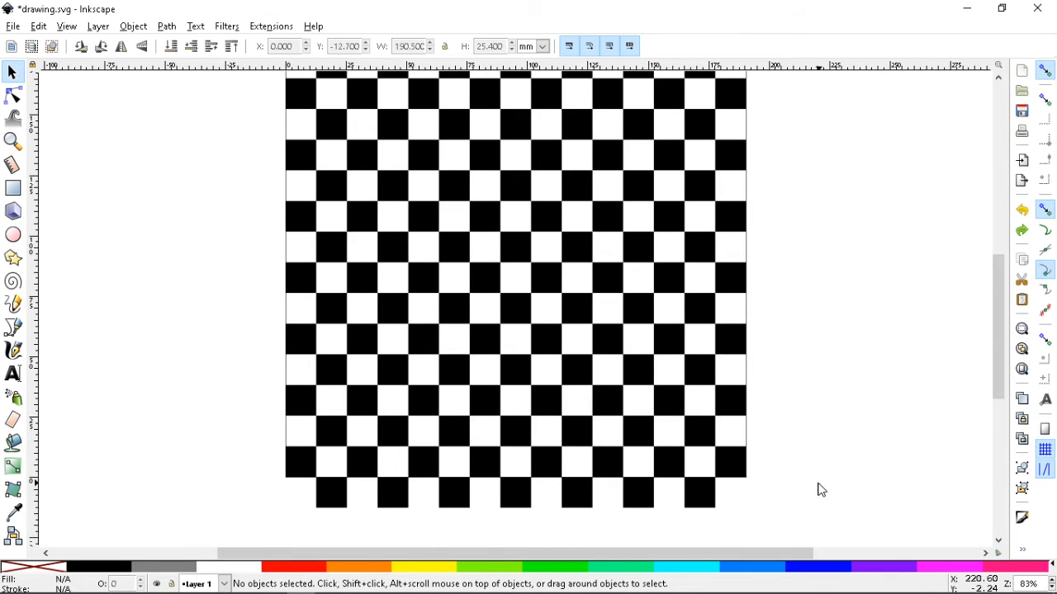
Step: Select all the checker strips and ungroup them into individual squares
key(ctrl)
scroll(823, 483, up, 3)
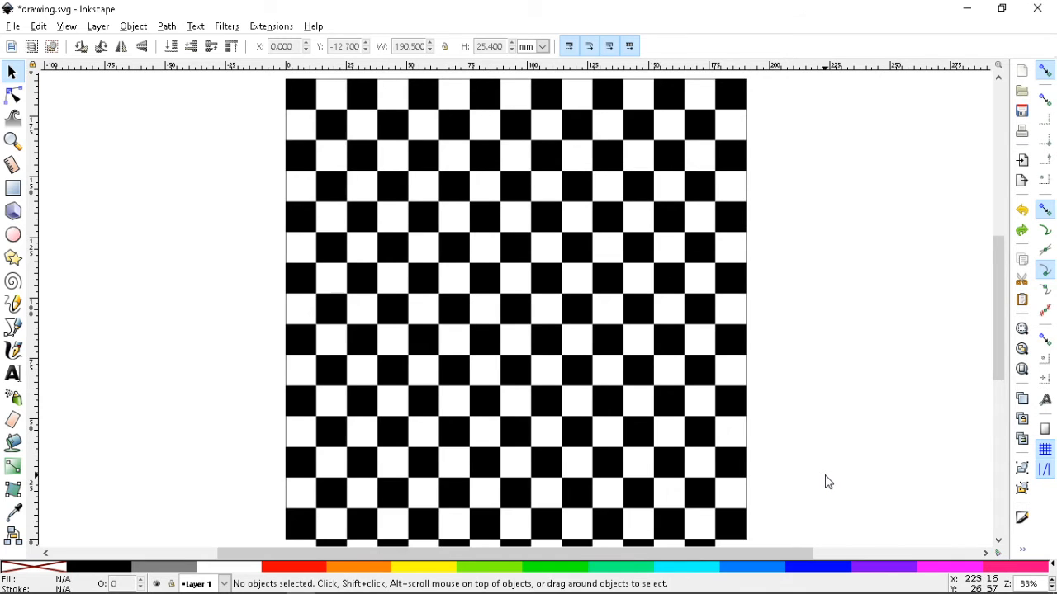
scroll(825, 483, down, 1)
key(ctrl+a)
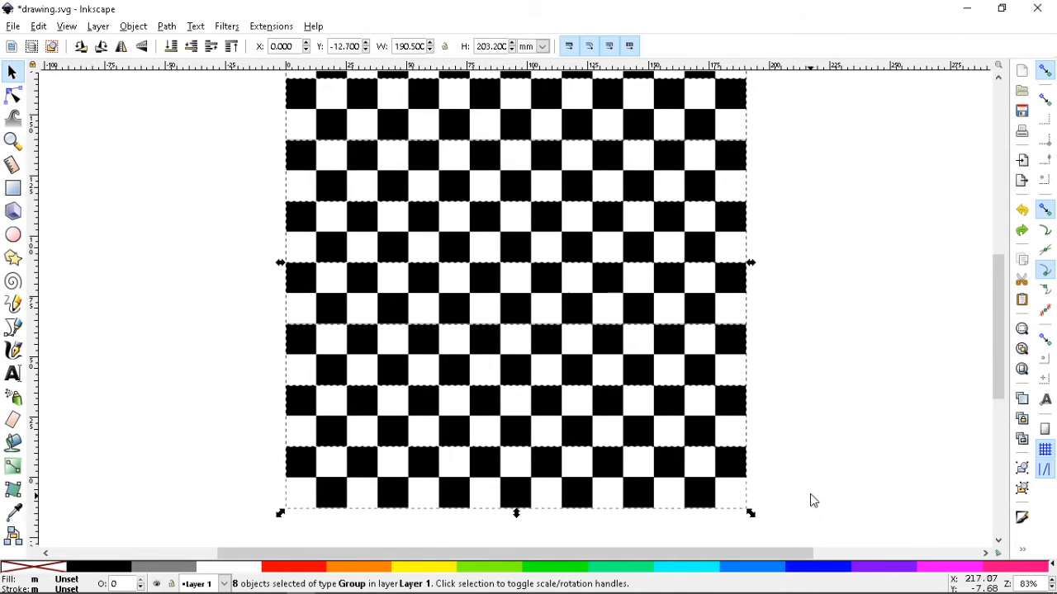
key(ctrl)
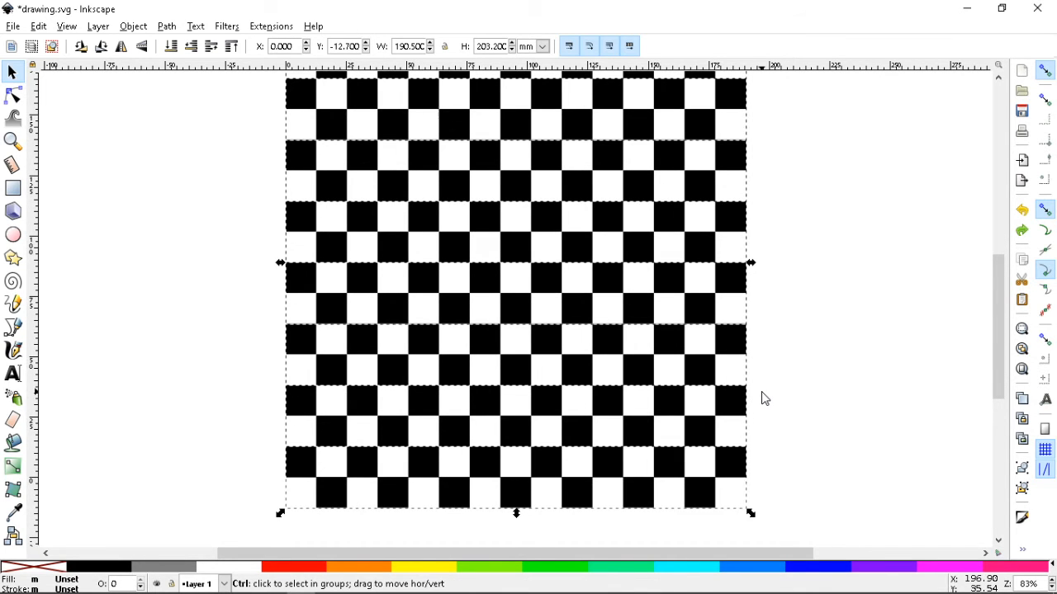
key(ctrl+shift+g)
key(ctrl+shift+g)
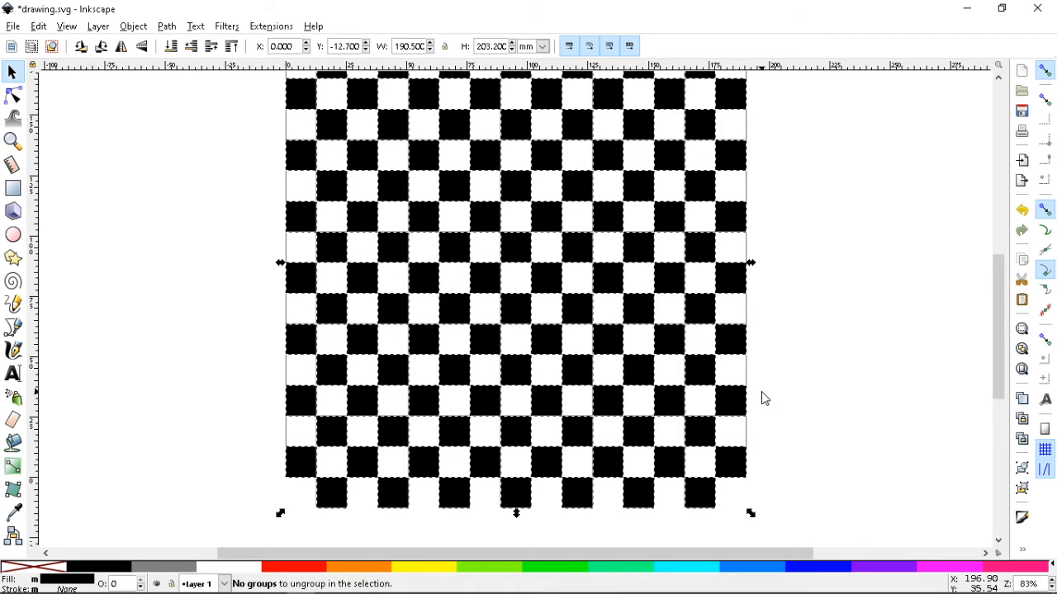
Step: Delete the row of seven squares hanging below the lower page edge
click(848, 384)
key(ctrl+a)
click(816, 472)
drag(767, 523, 249, 458)
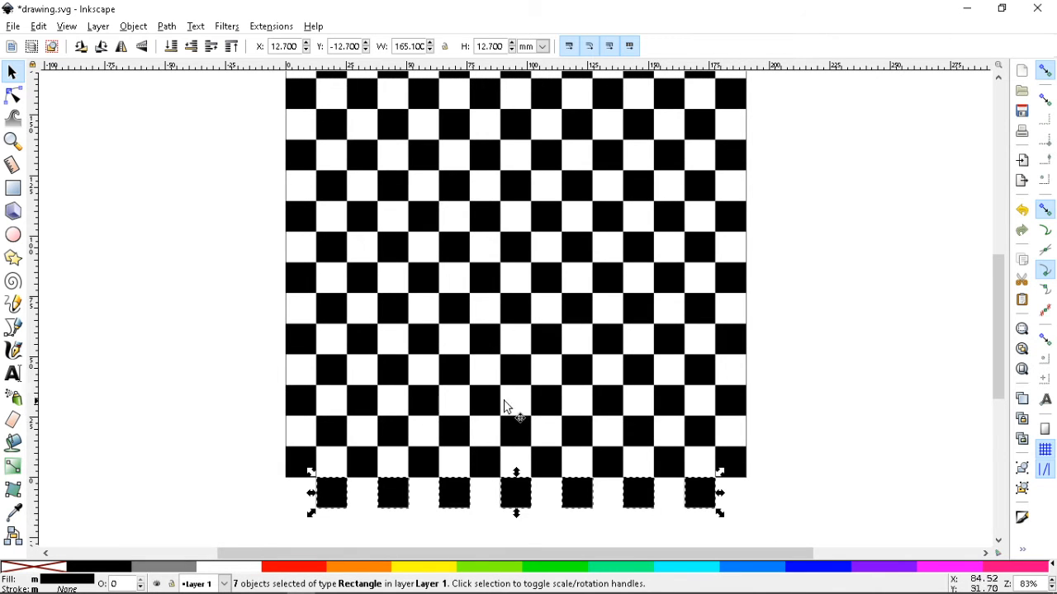
key(Delete)
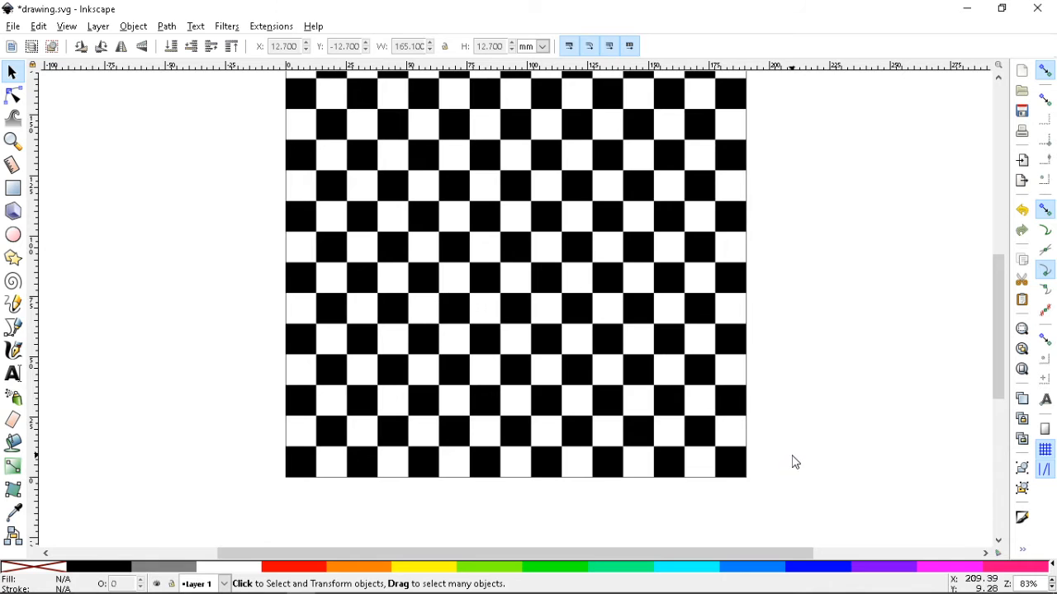
Step: Select all the squares to check the full board, clear the selection, and save the drawing
key(ctrl+a)
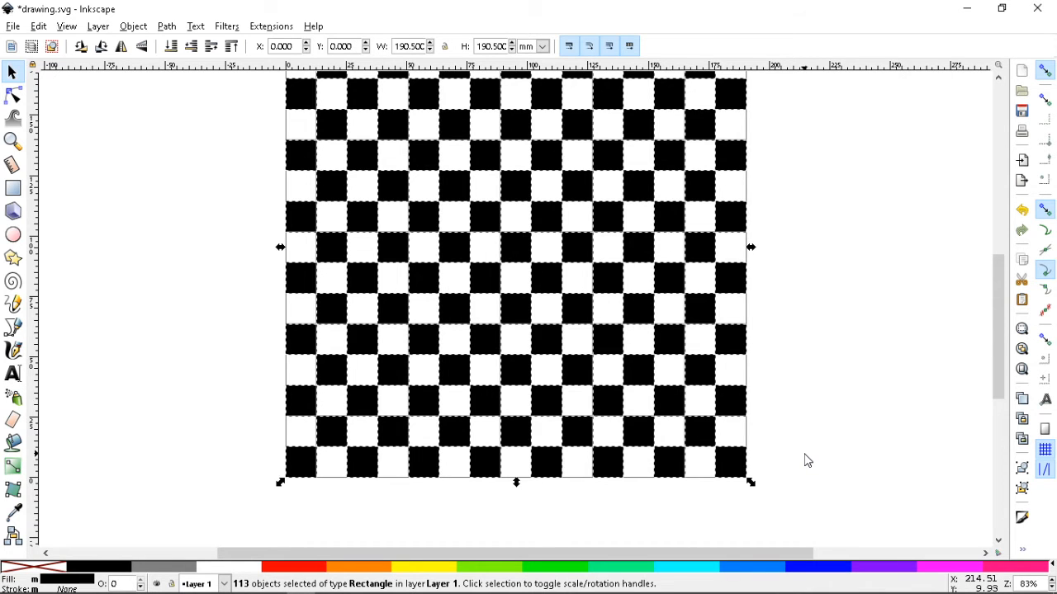
click(807, 460)
scroll(807, 460, up, 2)
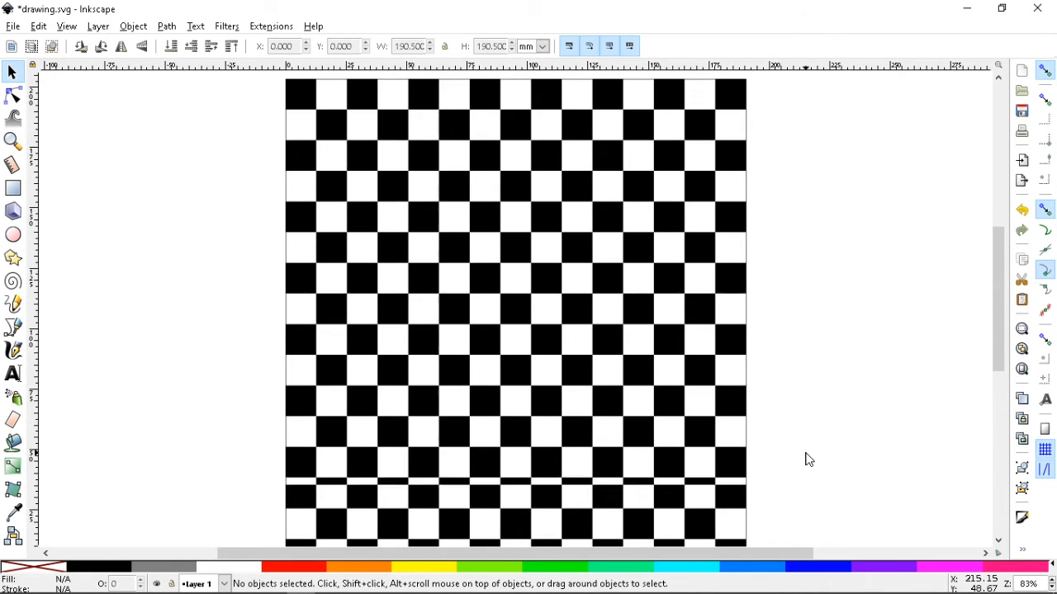
key(ctrl+a)
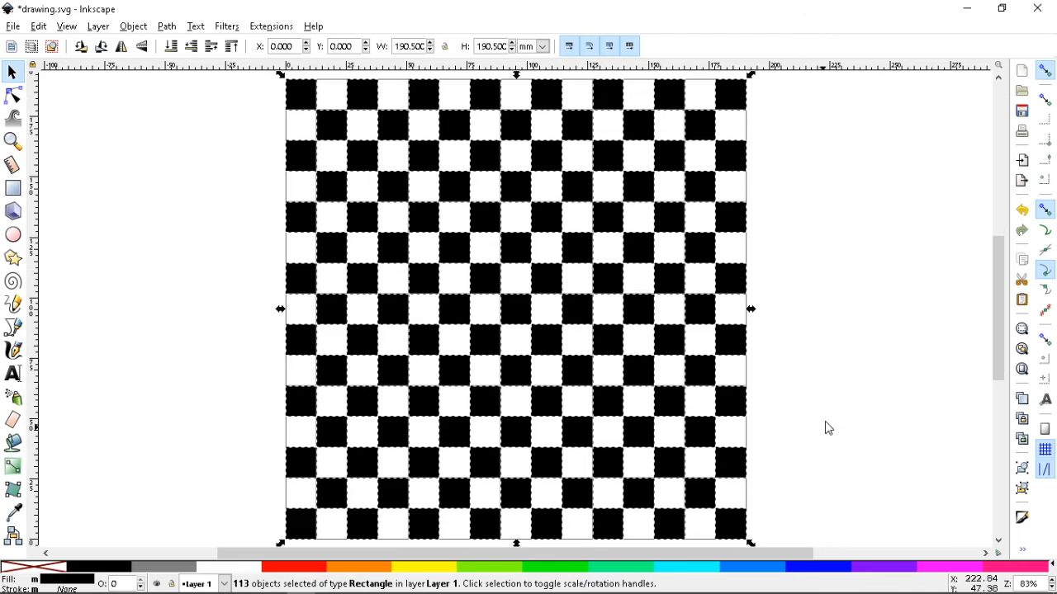
click(837, 372)
scroll(837, 376, down, 2)
scroll(836, 376, up, 1)
key(ctrl)
key(ctrl+s)
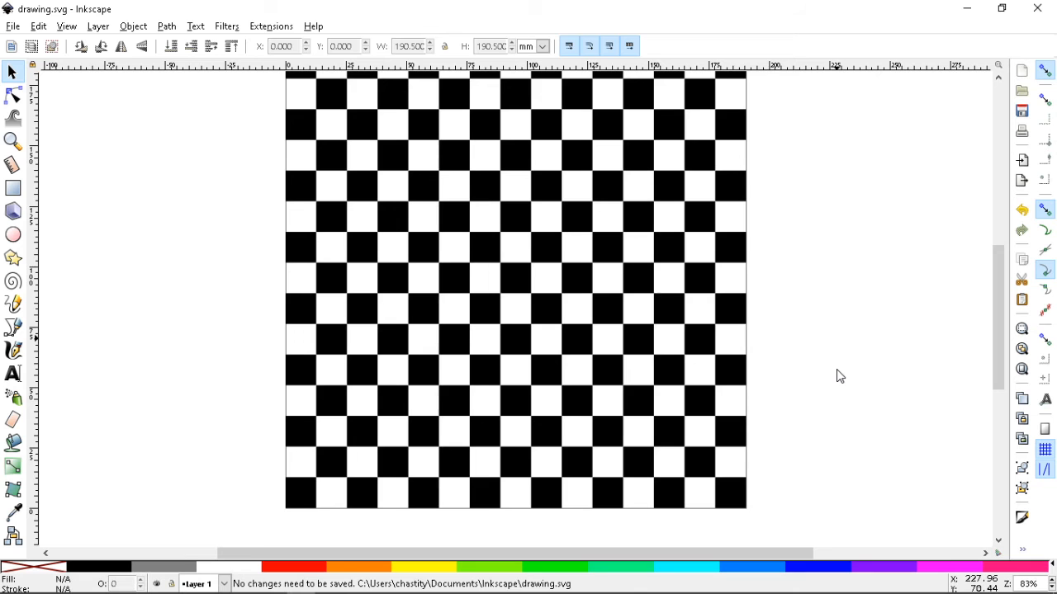
Step: Try shifting single black squares down one column toward their neighbours, undoing each move
scroll(836, 377, up, 2)
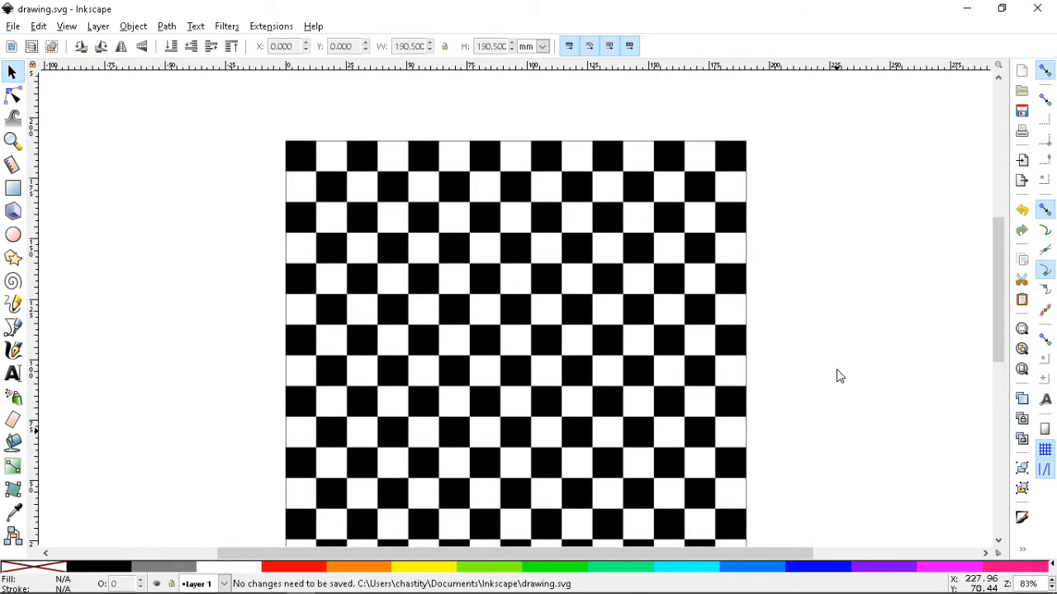
drag(609, 159, 714, 188)
key(ctrl+z)
drag(609, 221, 706, 240)
key(ctrl+z)
drag(608, 275, 663, 286)
key(ctrl+z)
drag(608, 339, 653, 363)
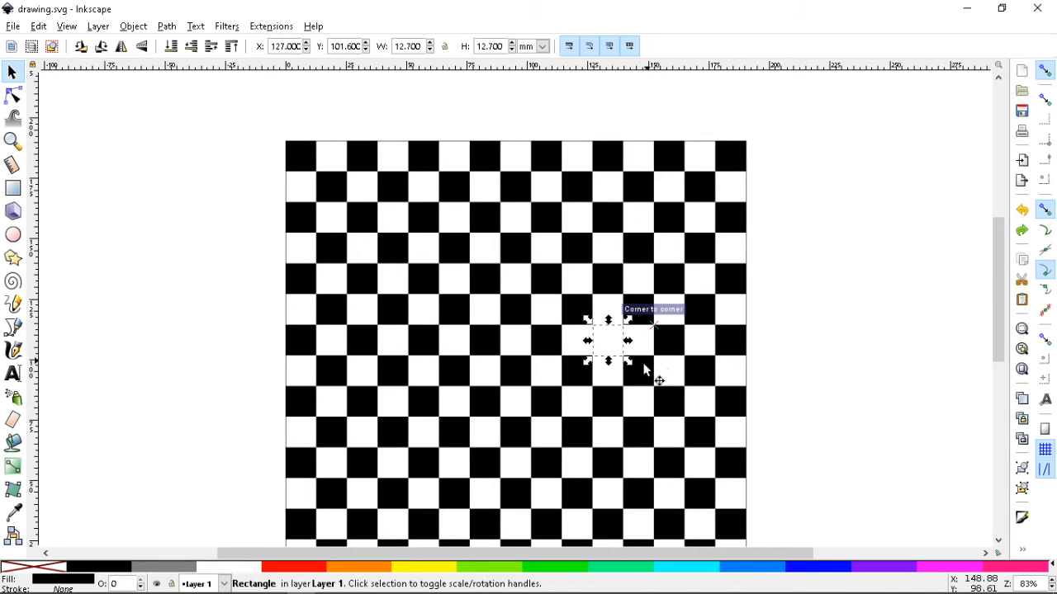
drag(611, 403, 669, 404)
key(ctrl+z)
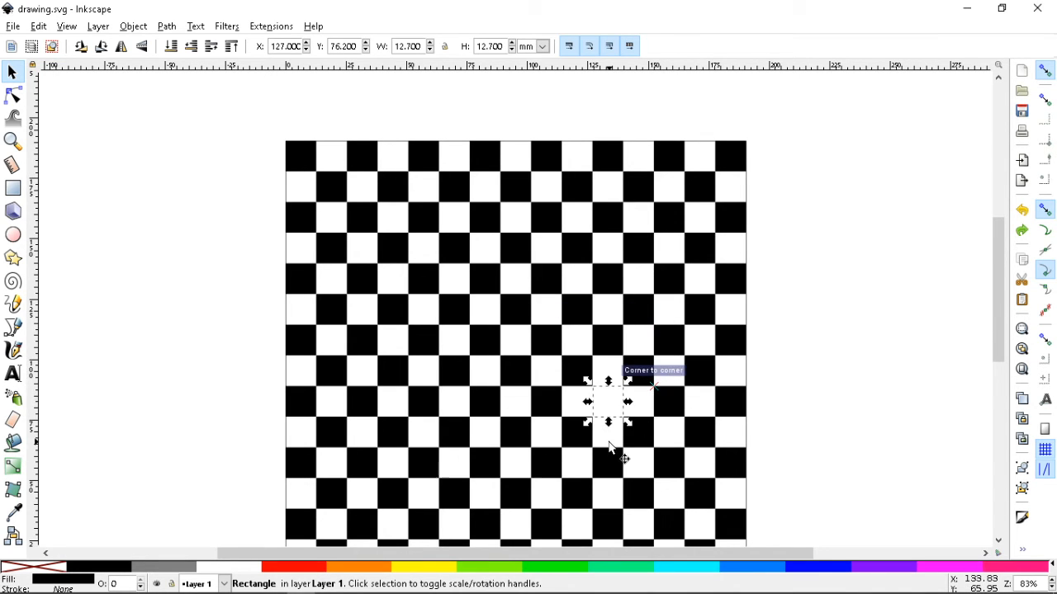
drag(617, 430, 632, 431)
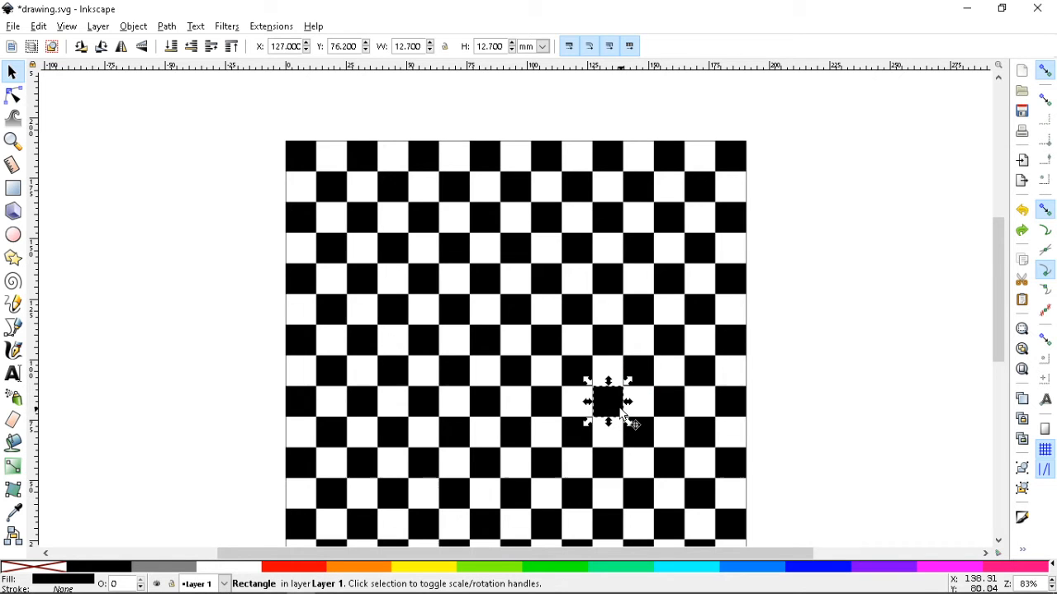
click(709, 410)
Step: Try pulling single squares from the lower half of the board out past the page's right edge, undoing each move
drag(608, 405, 793, 402)
key(ctrl+z)
scroll(809, 399, down, 1)
drag(608, 431, 767, 417)
key(ctrl+z)
scroll(822, 405, down, 3)
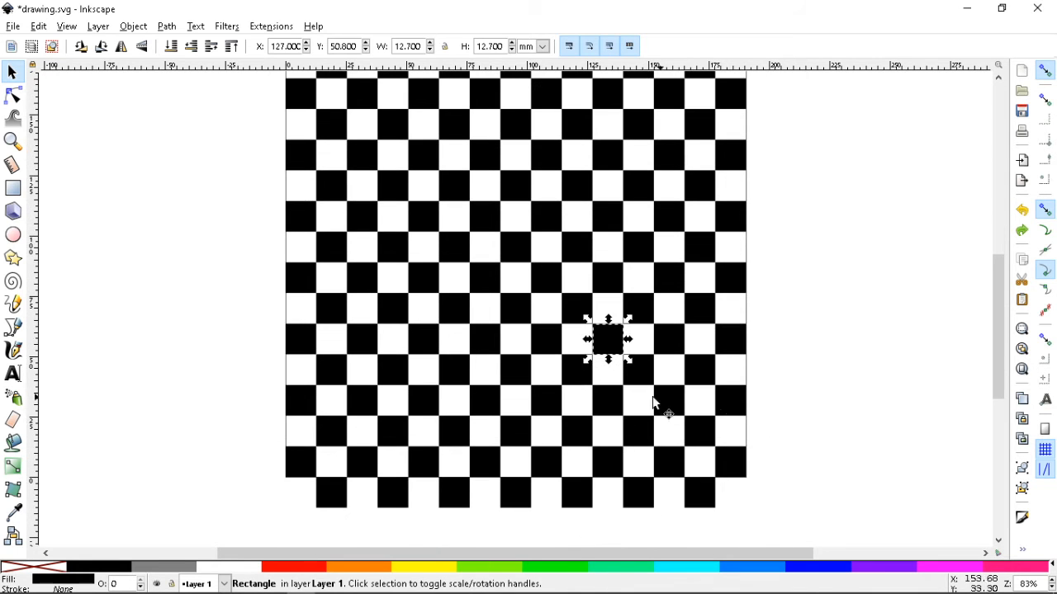
drag(607, 406, 814, 417)
key(ctrl+z)
drag(579, 464, 816, 442)
key(ctrl+z)
click(844, 418)
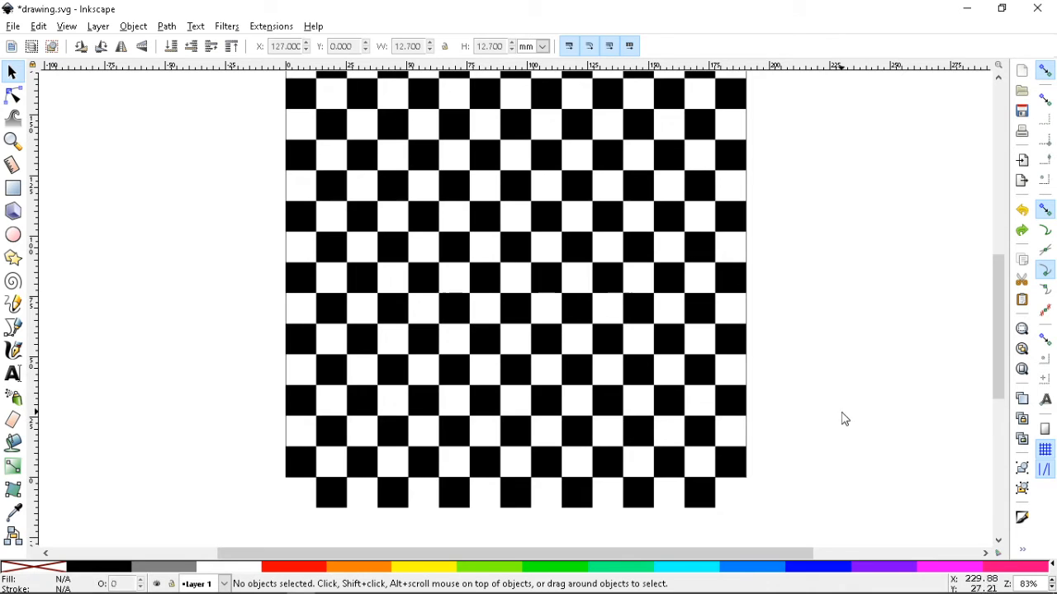
Step: Select the seven squares protruding below the lower page edge and delete them
click(711, 501)
click(797, 502)
drag(781, 537, 253, 464)
key(Delete)
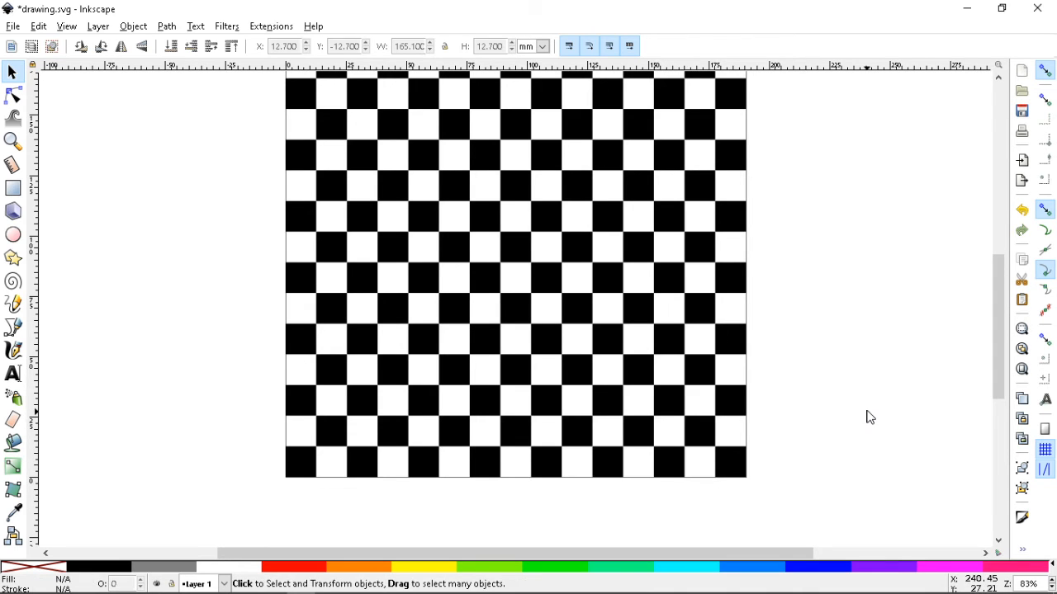
Step: Try moving a black square off the page's left edge at close zoom, undo the move, and fit the page in view
scroll(870, 416, up, 2)
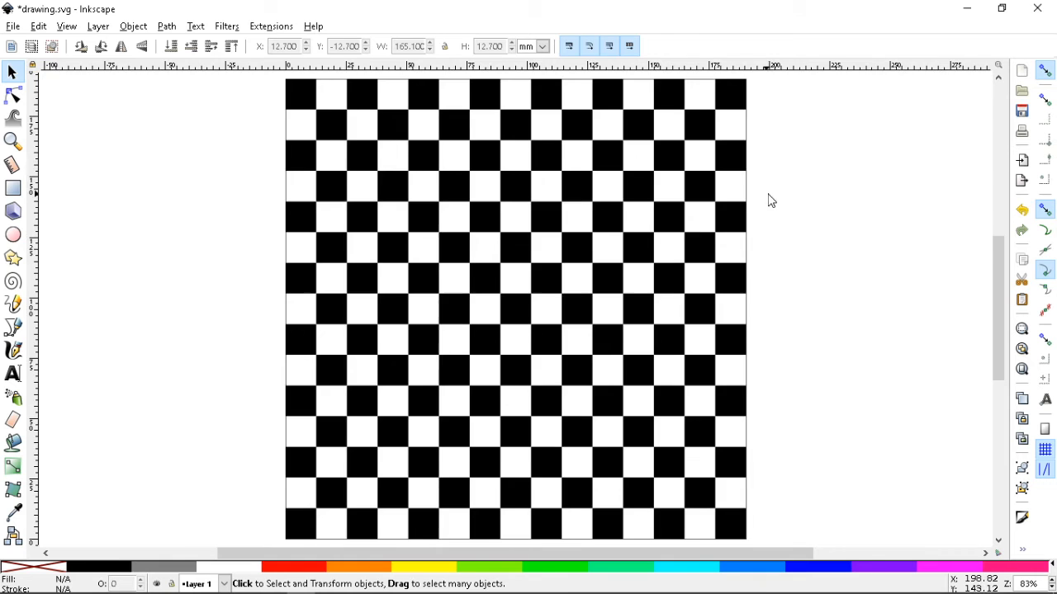
key(plus)
key(plus)
key(plus)
drag(560, 552, 426, 549)
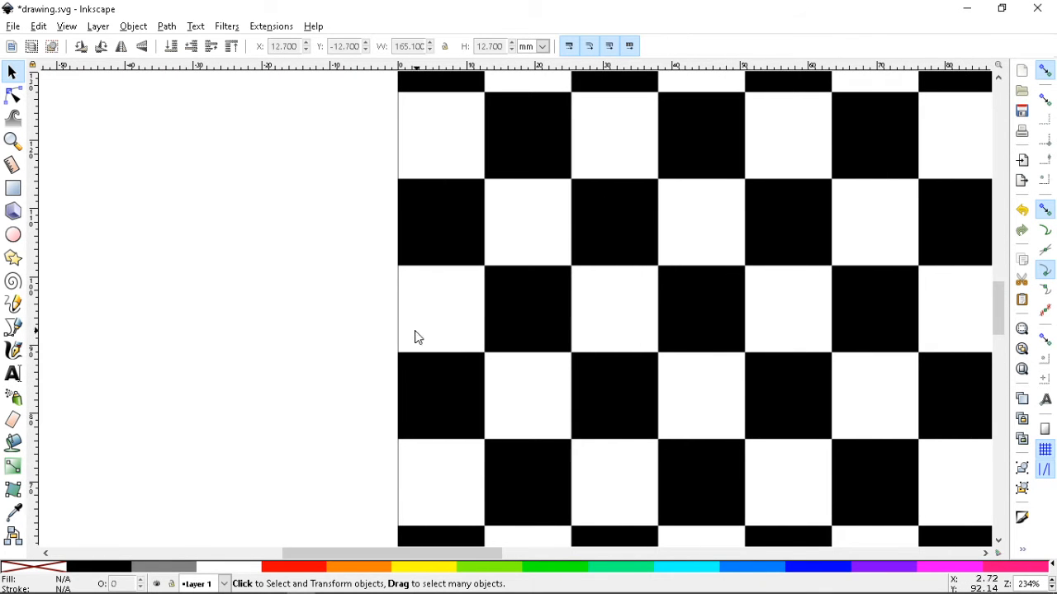
drag(448, 236, 358, 259)
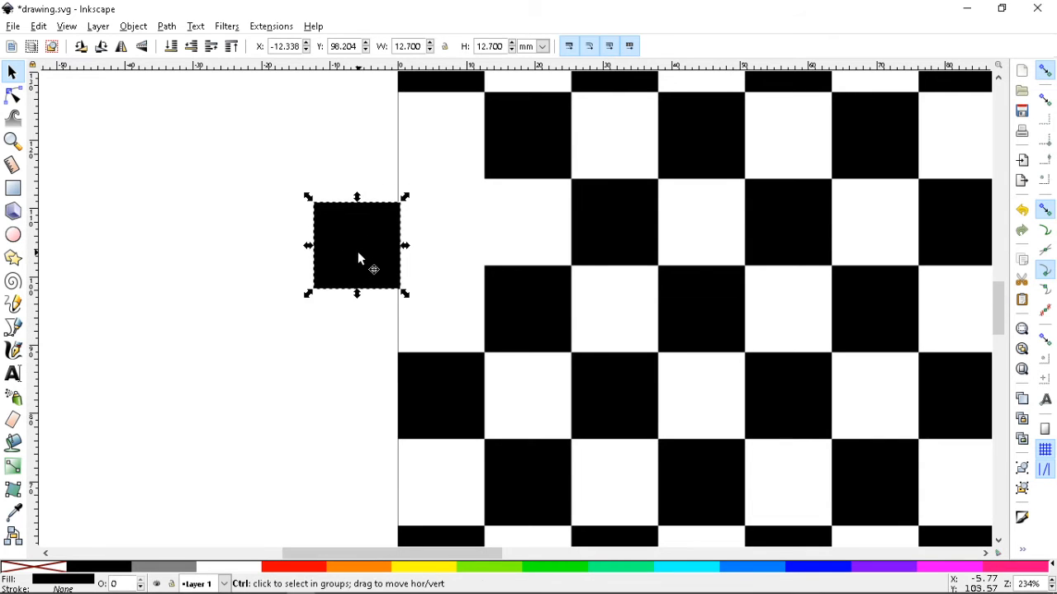
key(ctrl+z)
key(5)
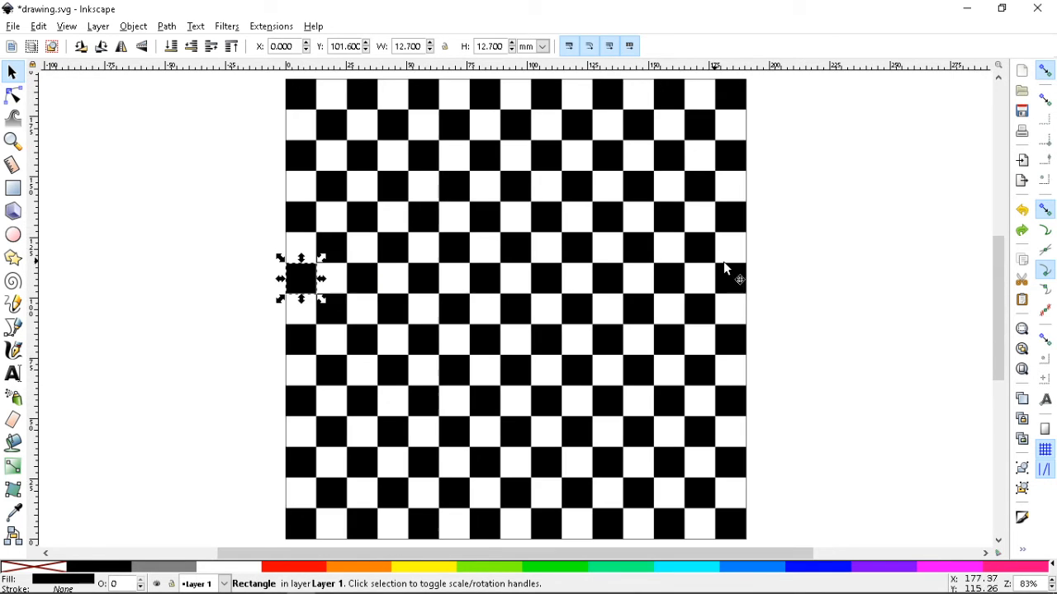
Step: Clear the selection, save the drawing, and select the black square in the page's upper-right corner
click(844, 283)
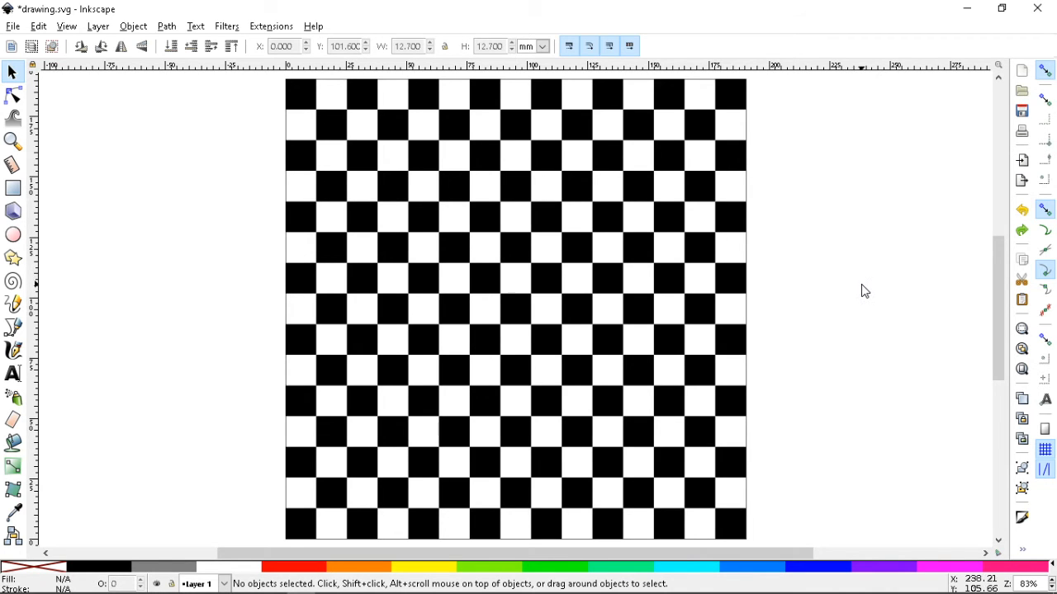
key(ctrl+s)
key(ctrl+s)
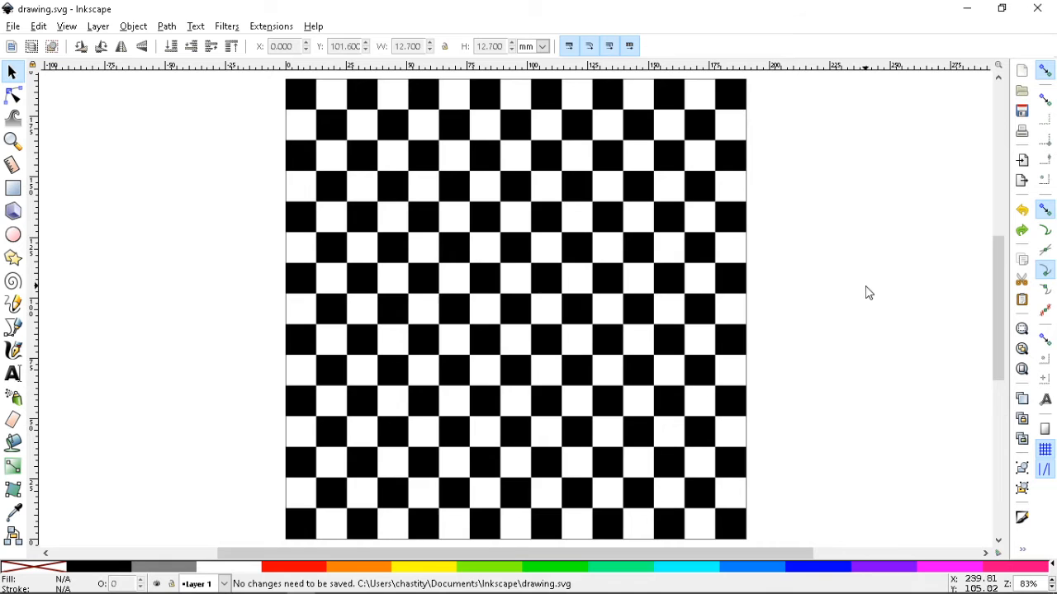
click(749, 97)
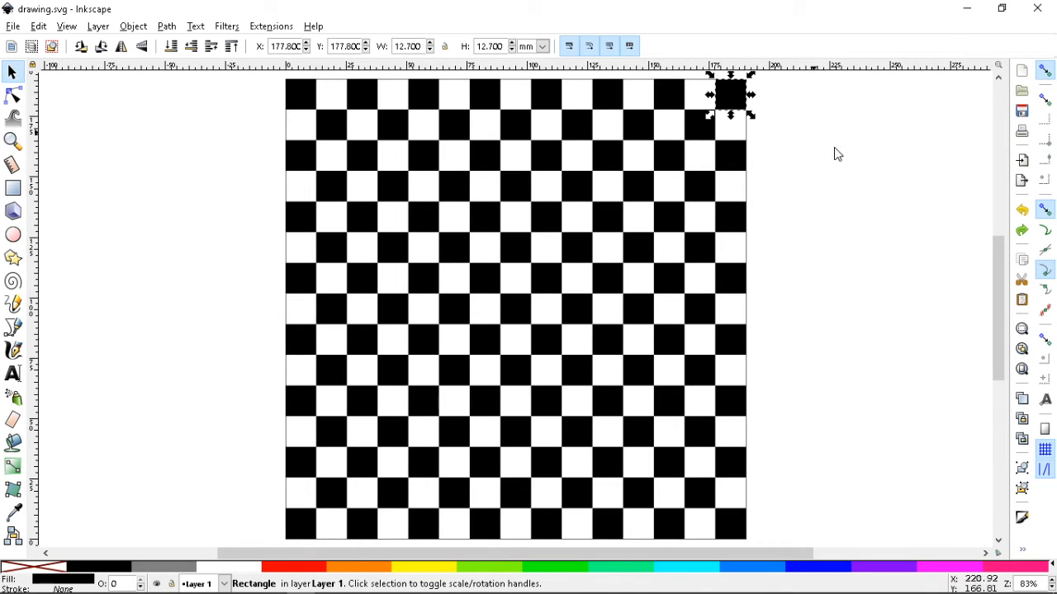
Step: Open the program preferences and show the default grid settings under Interface
click(13, 27)
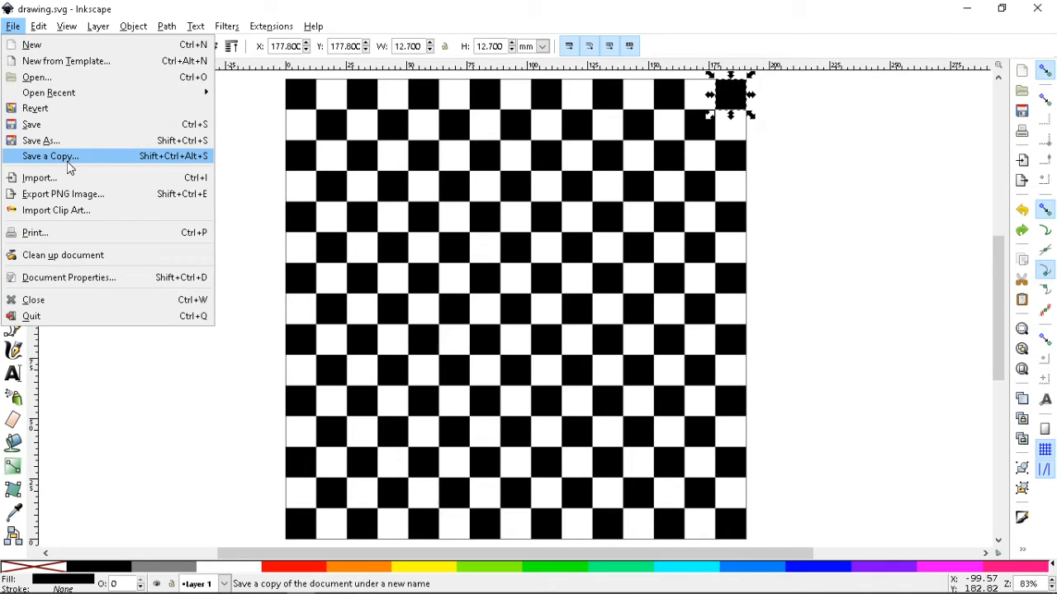
mouse_move(46, 28)
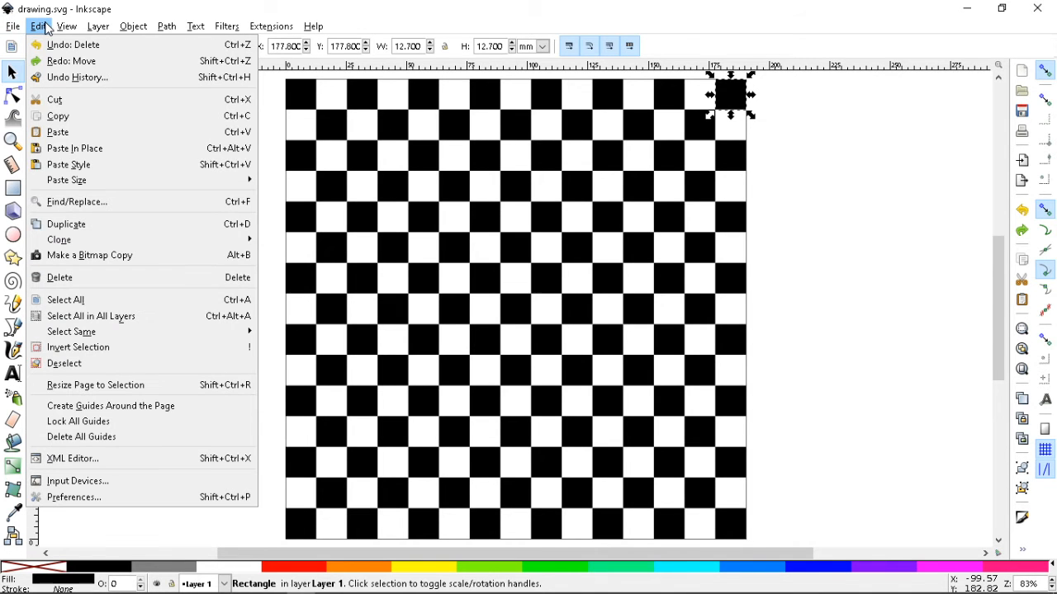
click(85, 499)
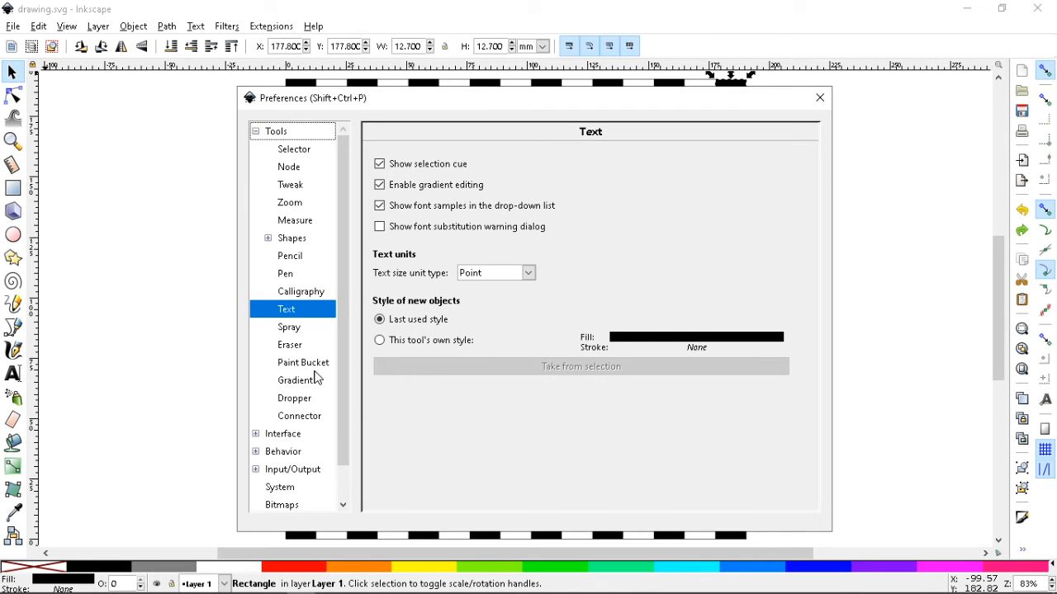
click(255, 434)
click(296, 452)
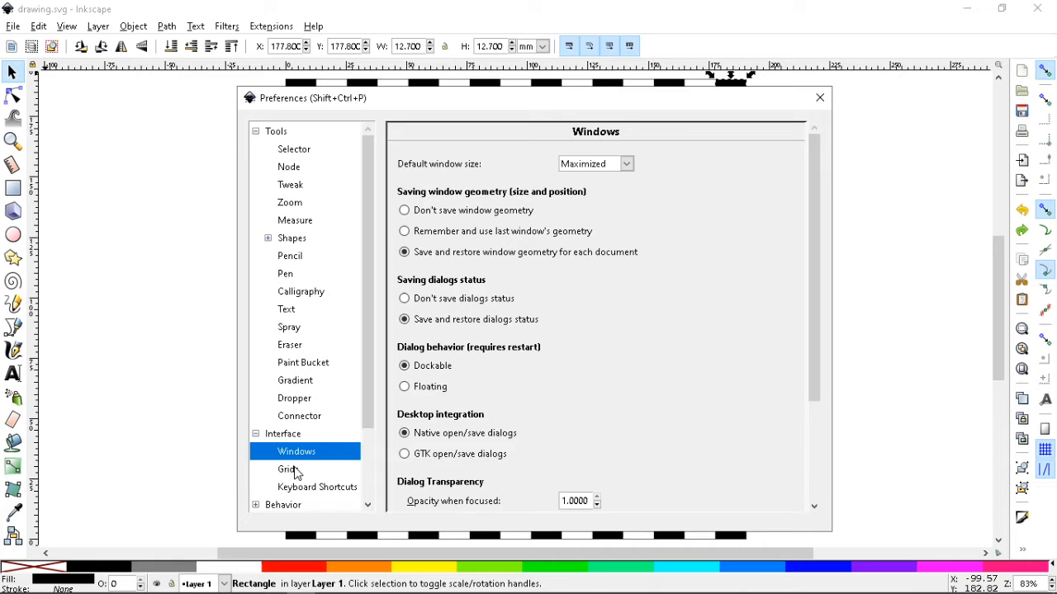
click(297, 472)
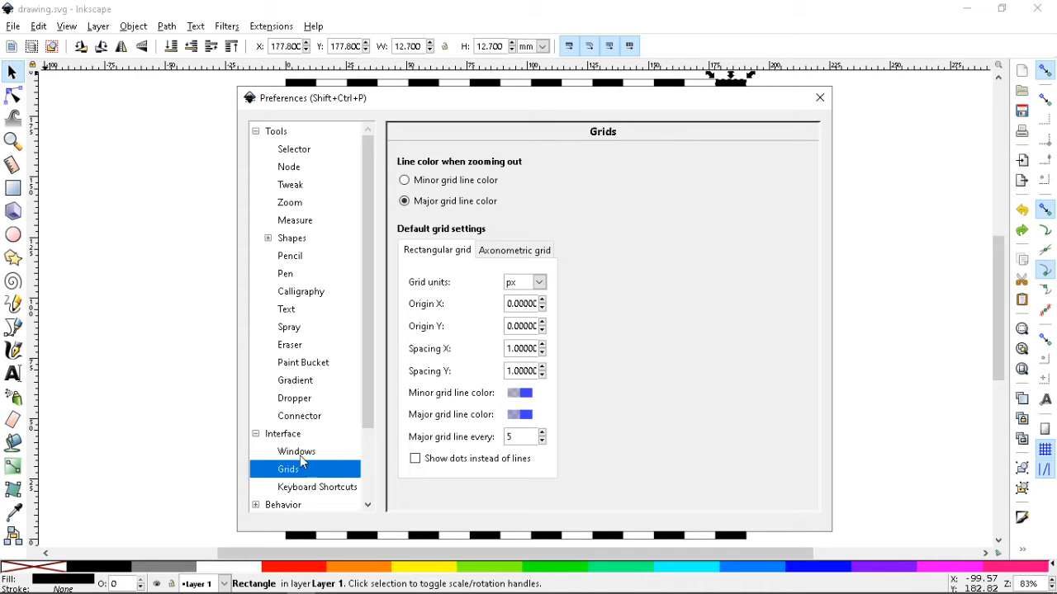
Step: Examine the Behavior, System, Bitmaps, Rendering and Spellcheck pages of the program preferences
scroll(322, 450, down, 3)
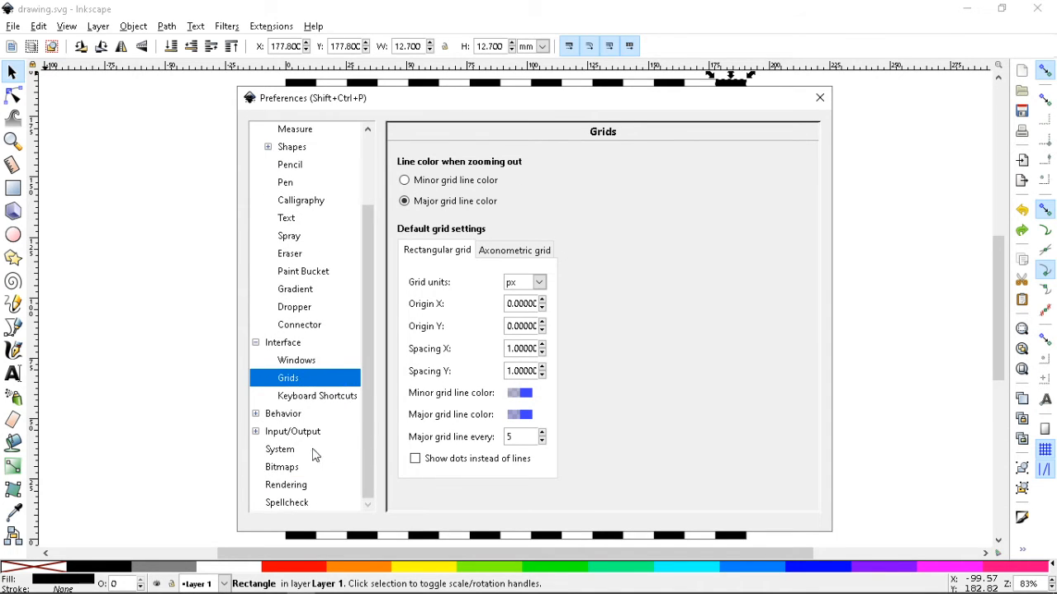
click(280, 432)
click(285, 417)
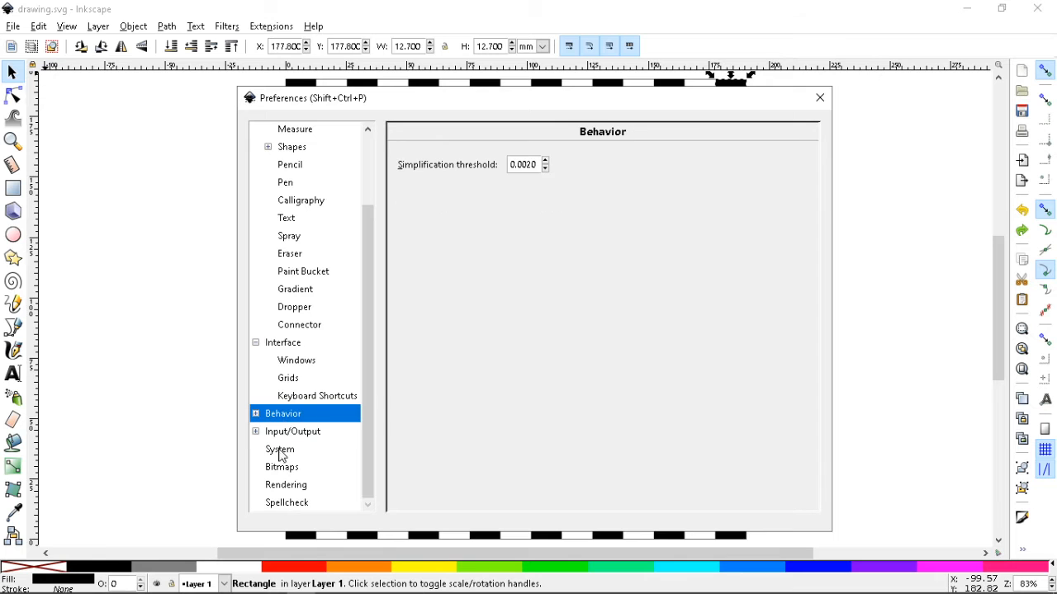
click(279, 467)
click(284, 451)
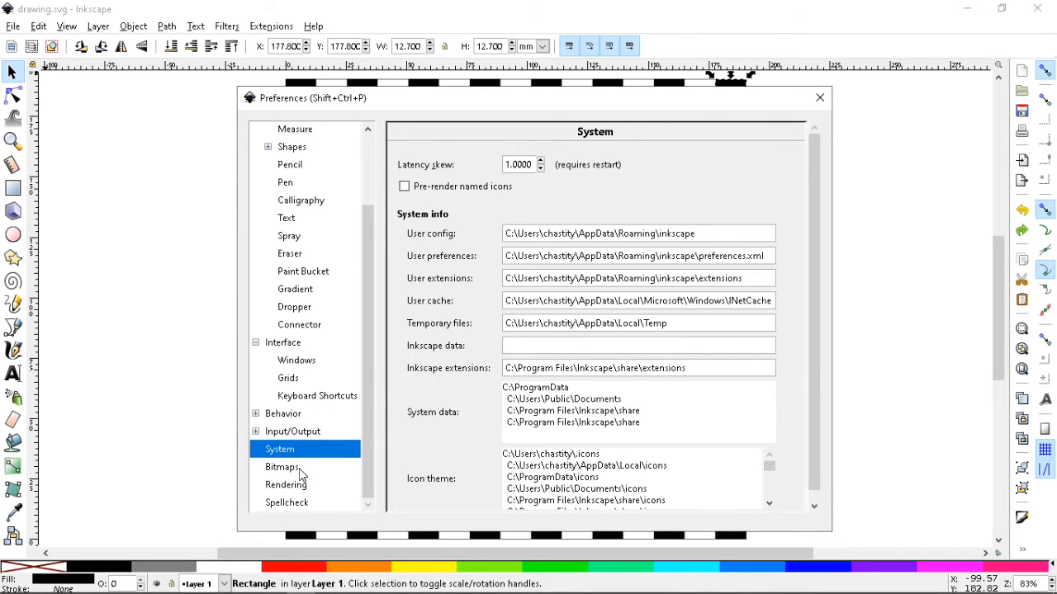
click(299, 469)
click(300, 487)
click(300, 473)
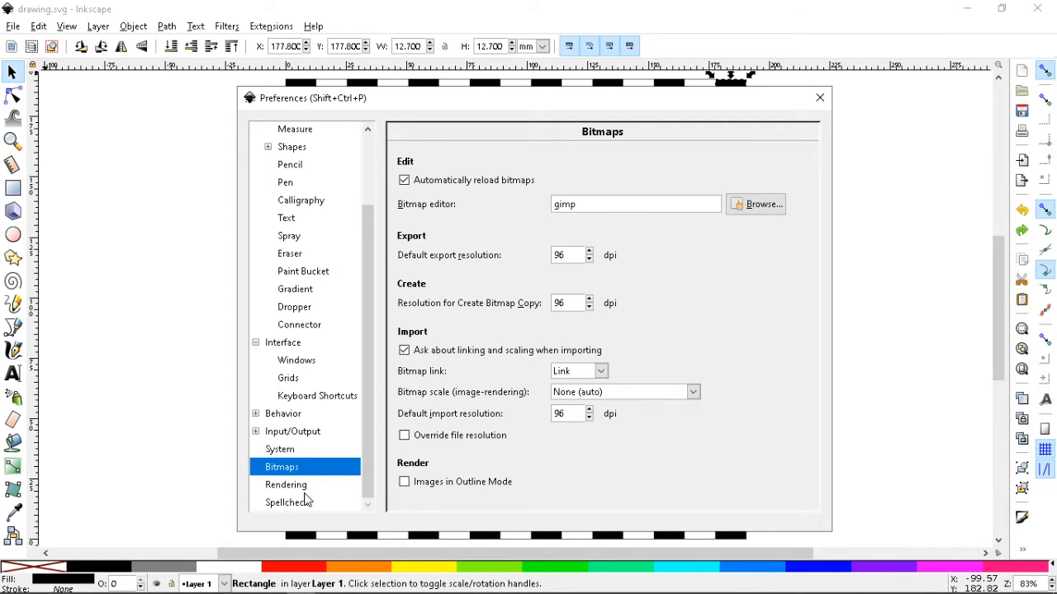
click(305, 487)
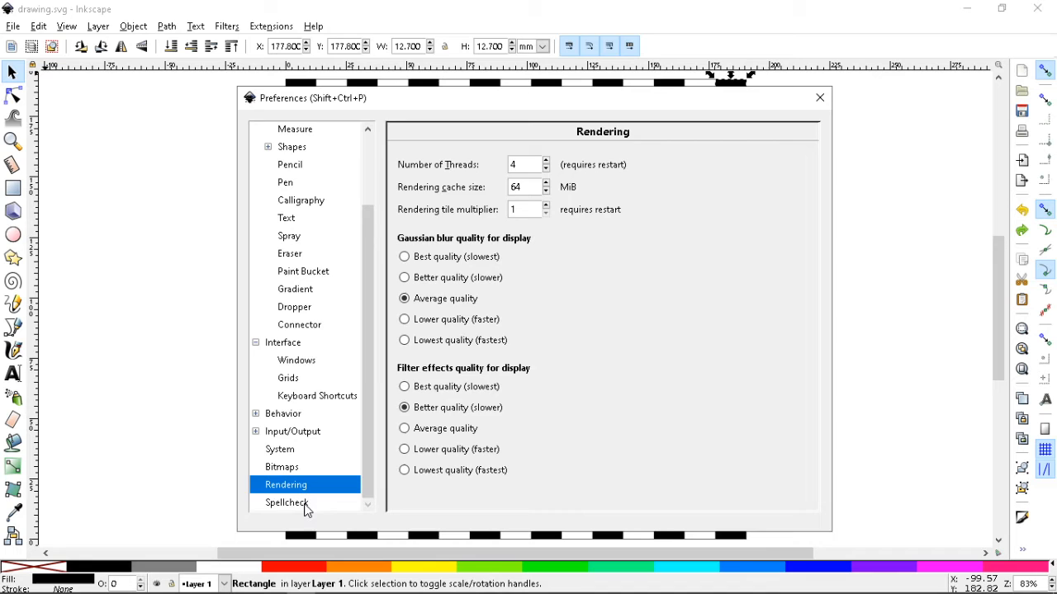
click(307, 506)
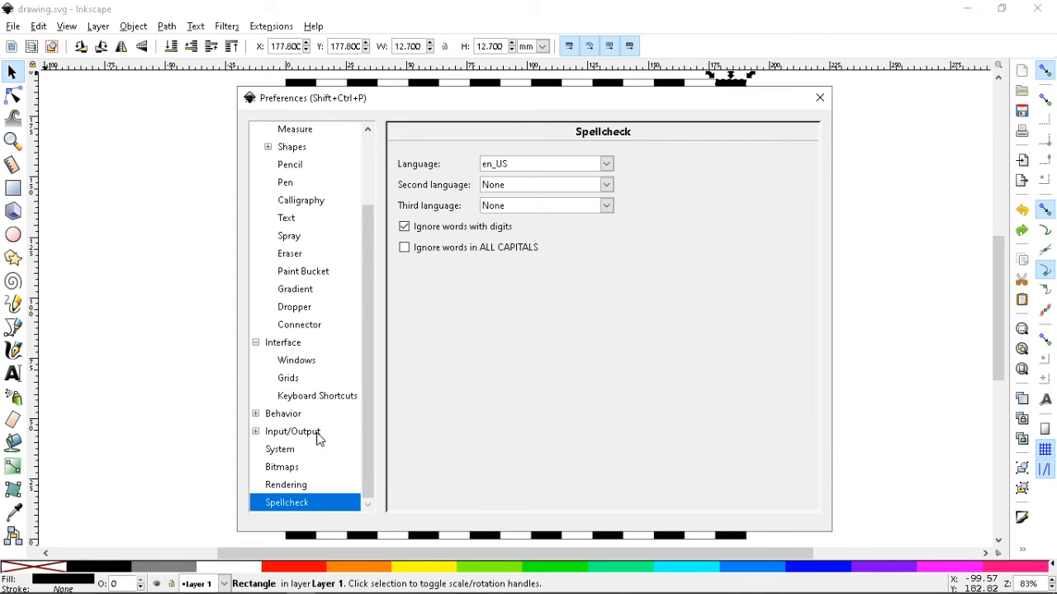
Step: Review the Windows, Grids, Keyboard Shortcuts and Selector preferences, close the preferences, and clear the selection
click(256, 415)
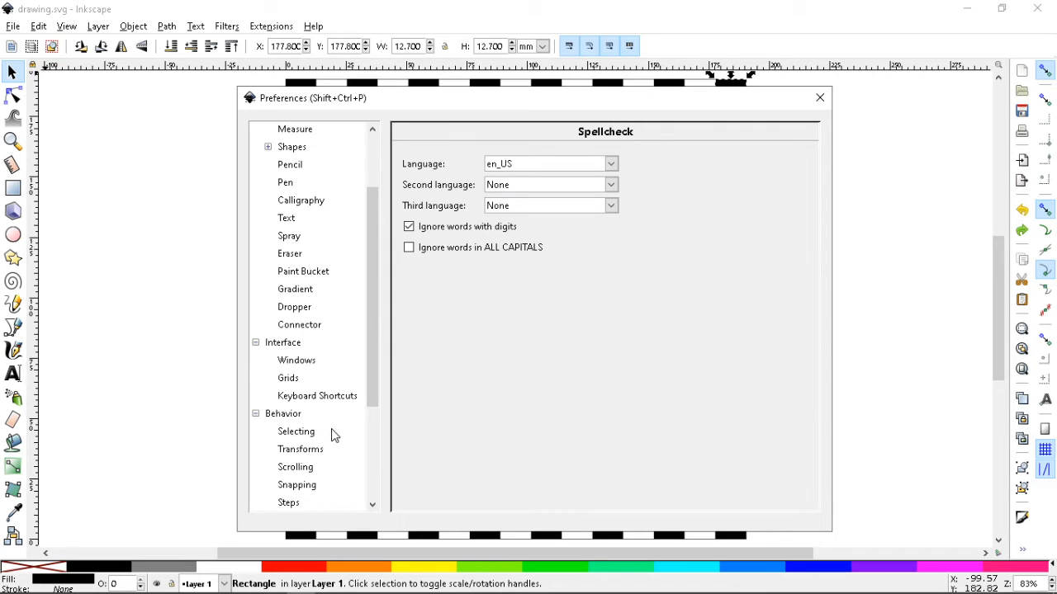
scroll(333, 435, up, 1)
scroll(328, 405, up, 1)
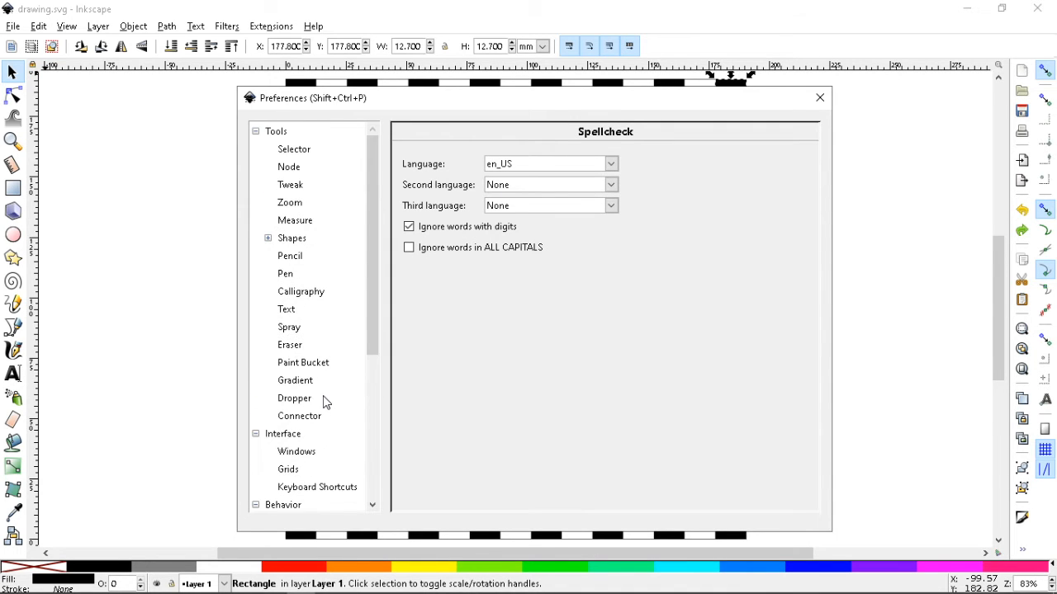
scroll(325, 395, down, 1)
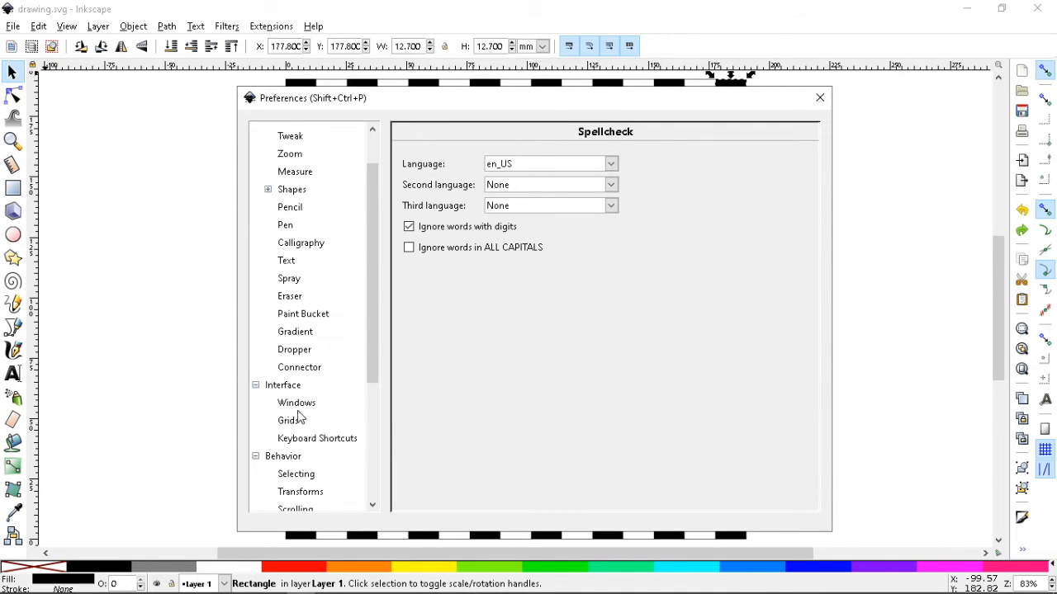
click(299, 403)
scroll(628, 356, down, 3)
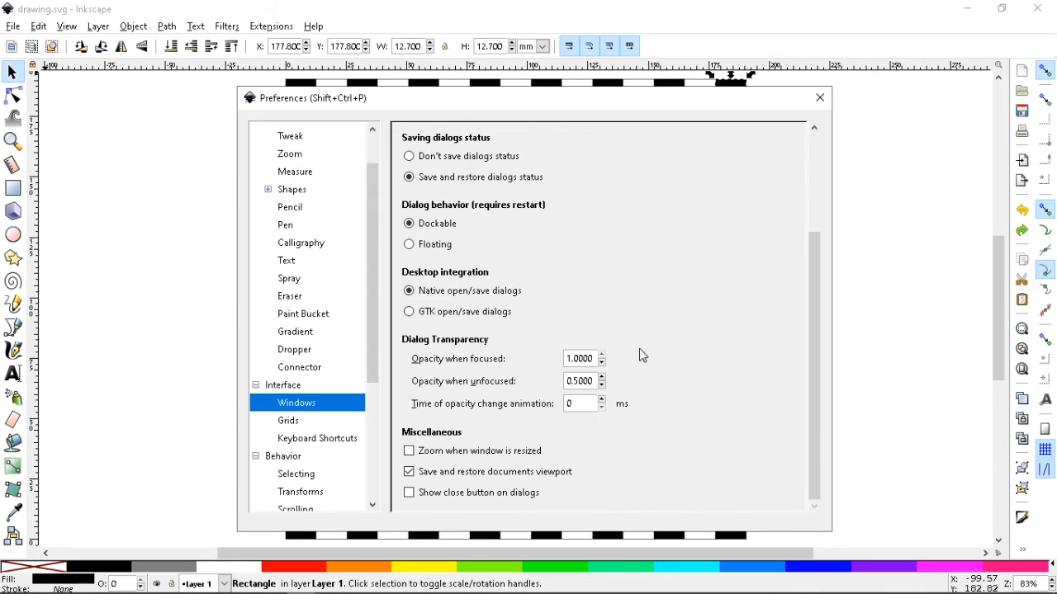
click(307, 423)
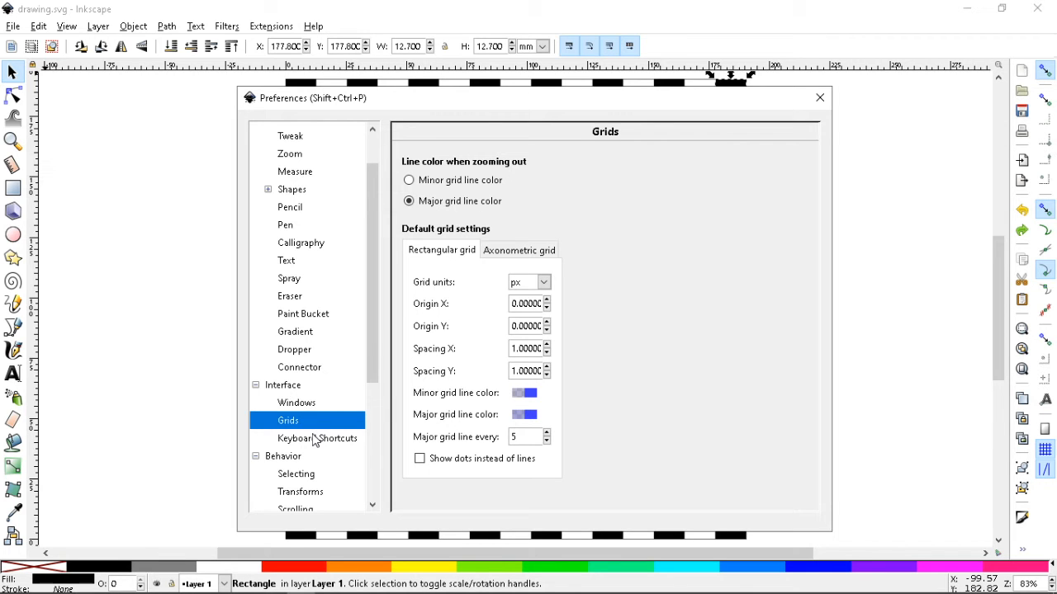
click(314, 440)
scroll(322, 369, up, 1)
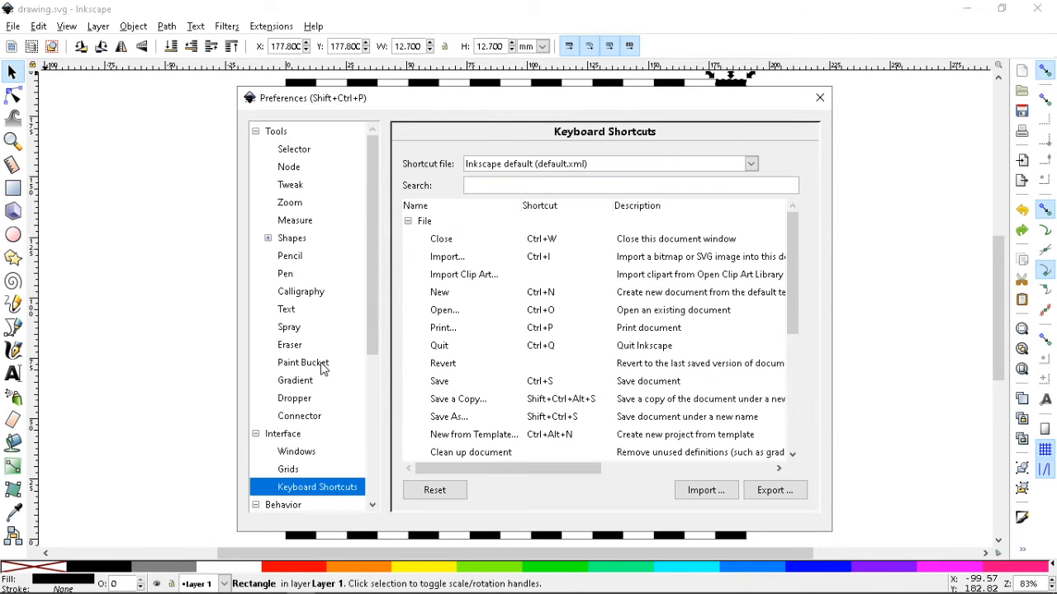
click(288, 152)
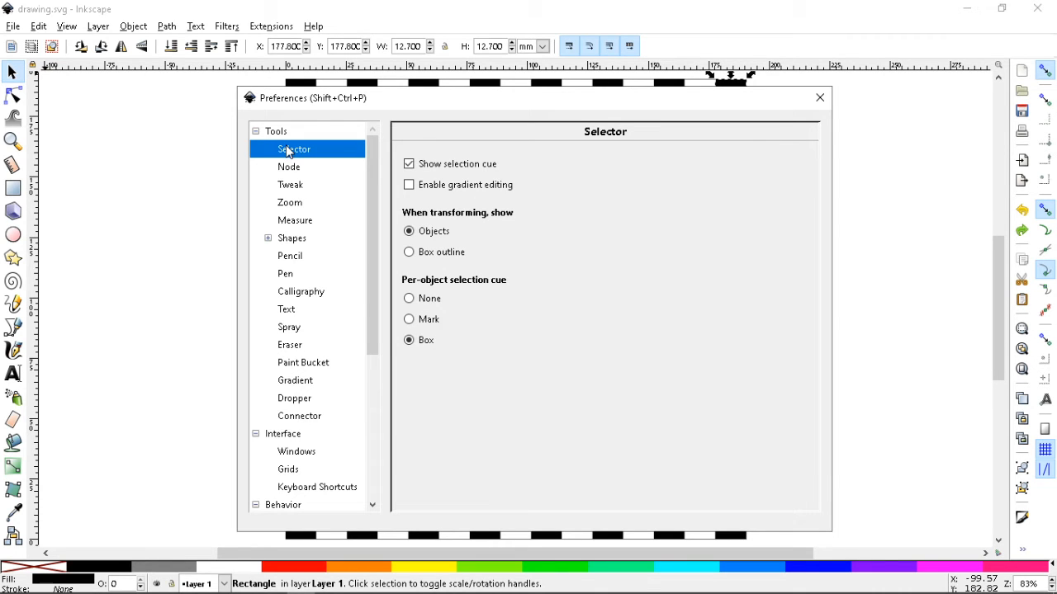
click(820, 97)
click(844, 277)
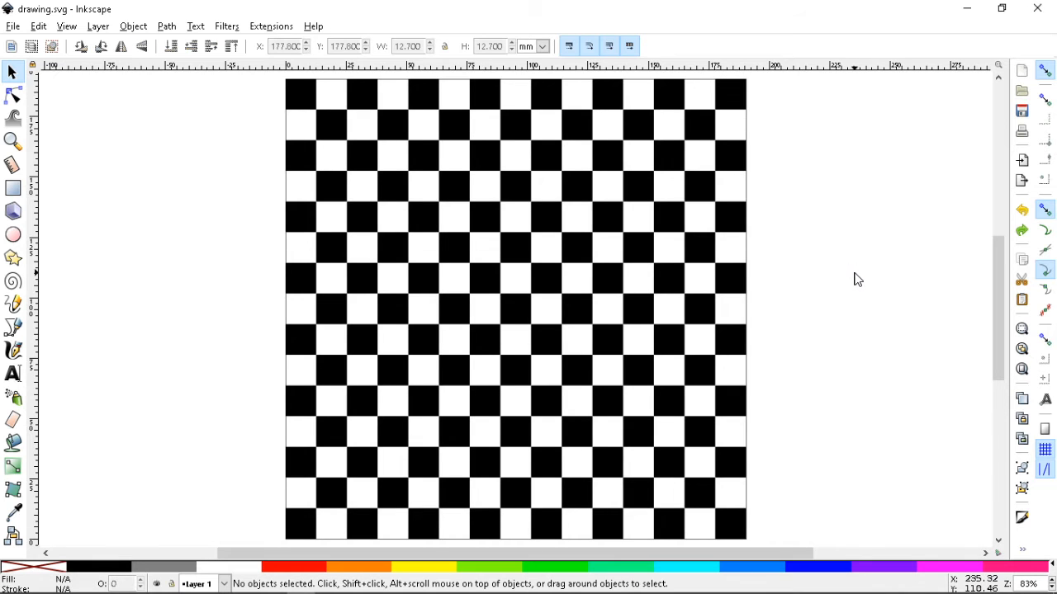
Step: Switch the measurement unit to px with a second-row black square selected, deselect it, and save the drawing
click(640, 132)
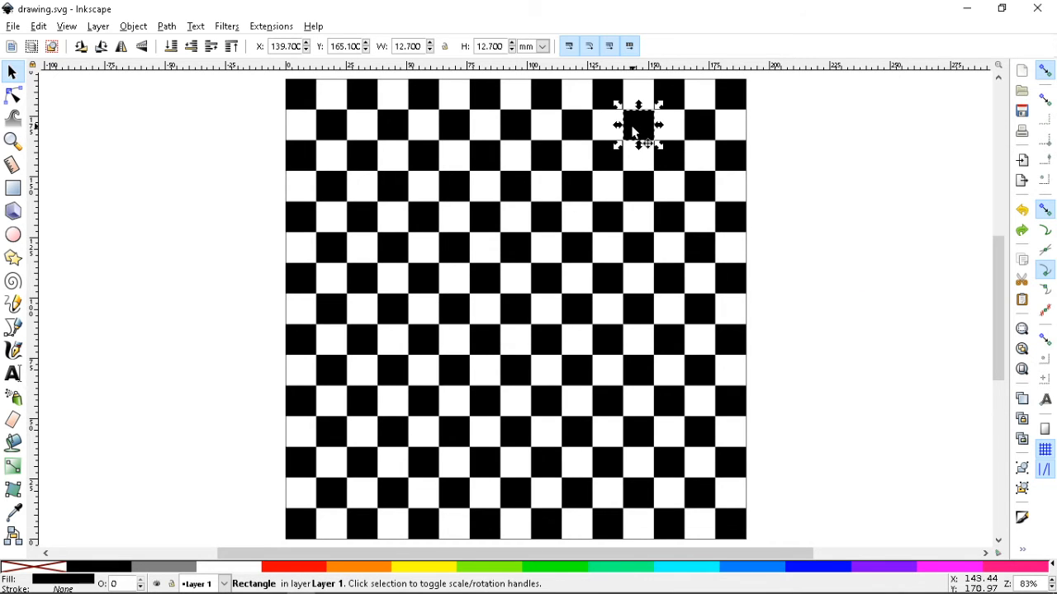
click(542, 47)
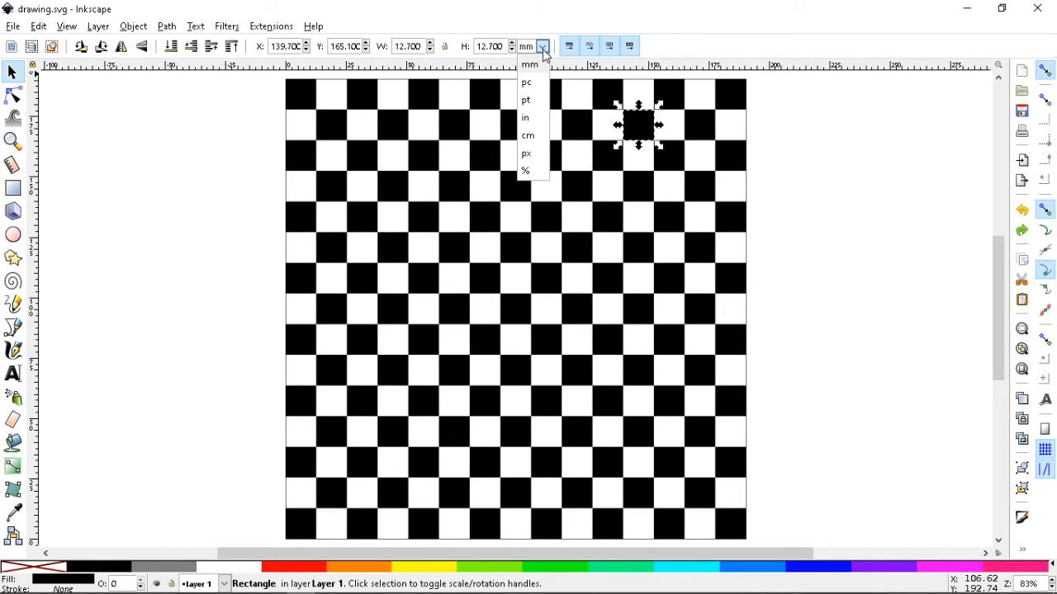
click(528, 153)
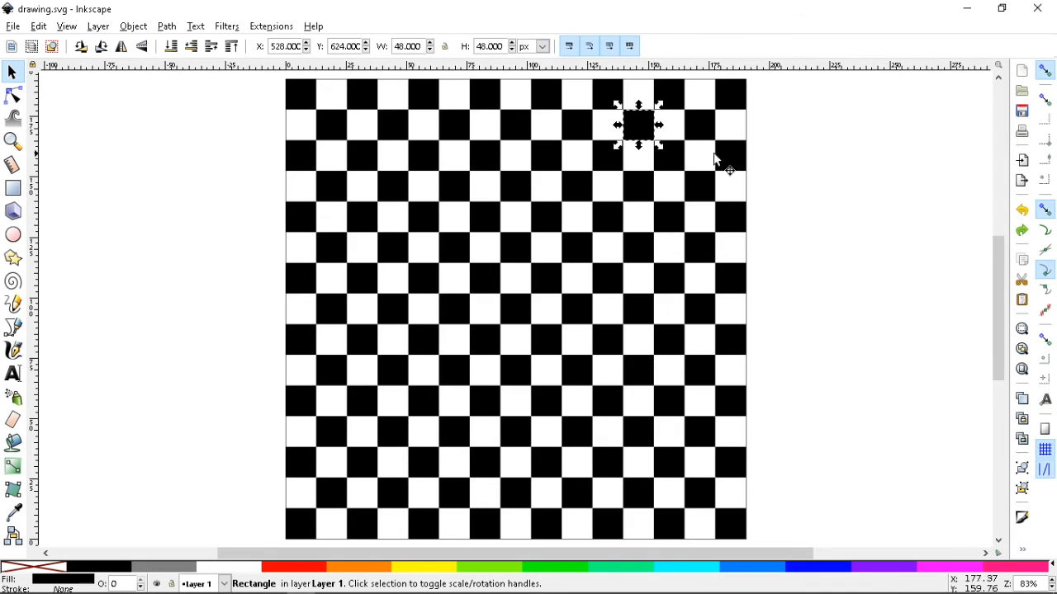
click(832, 155)
key(ctrl+s)
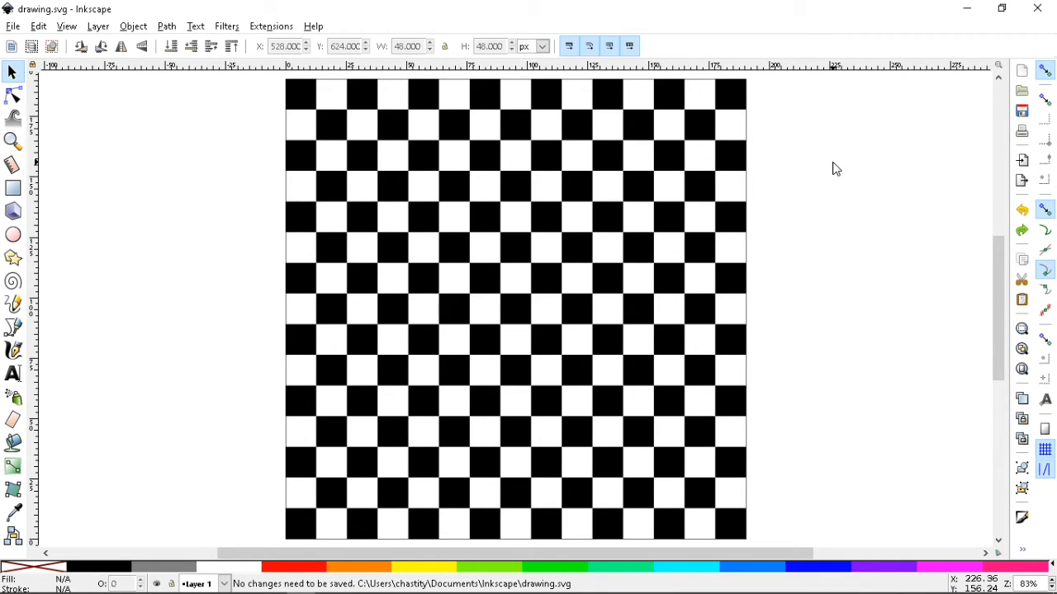
Step: Save a copy of the drawing as an Inkscape SVG named checker-48px
click(12, 29)
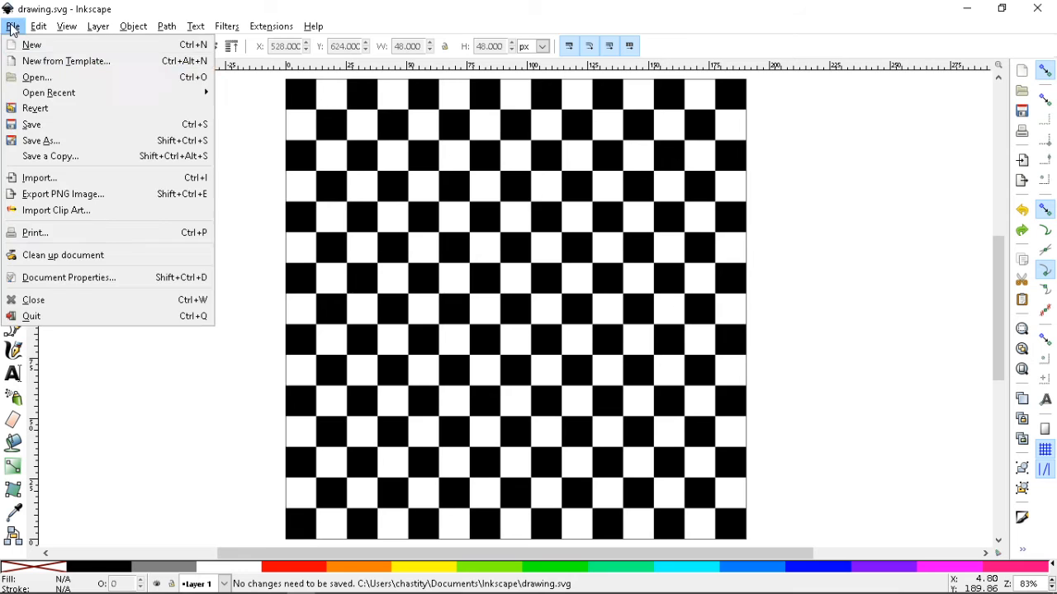
click(52, 156)
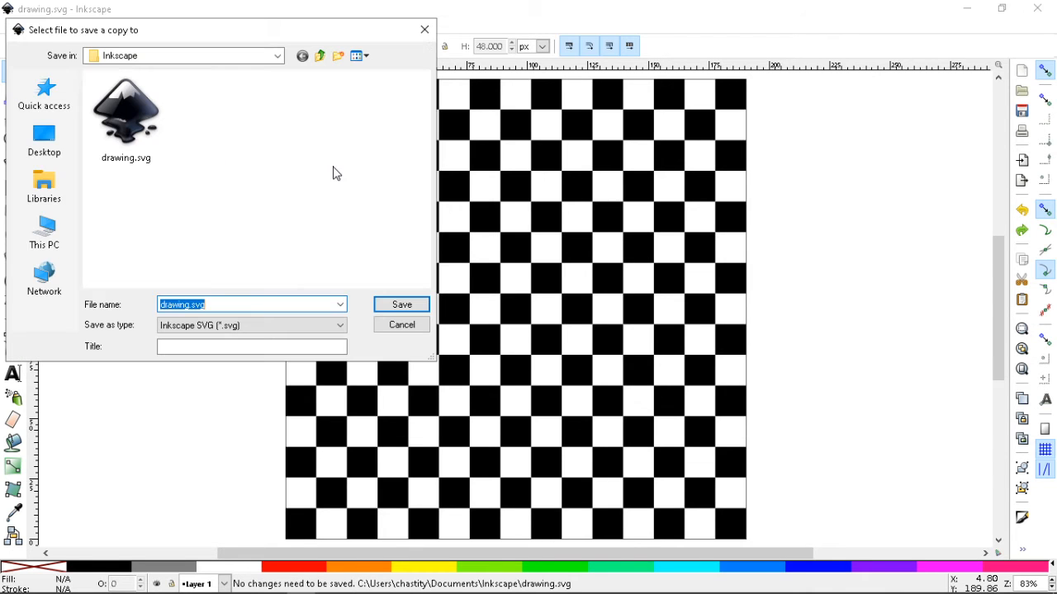
text(checker-48px)
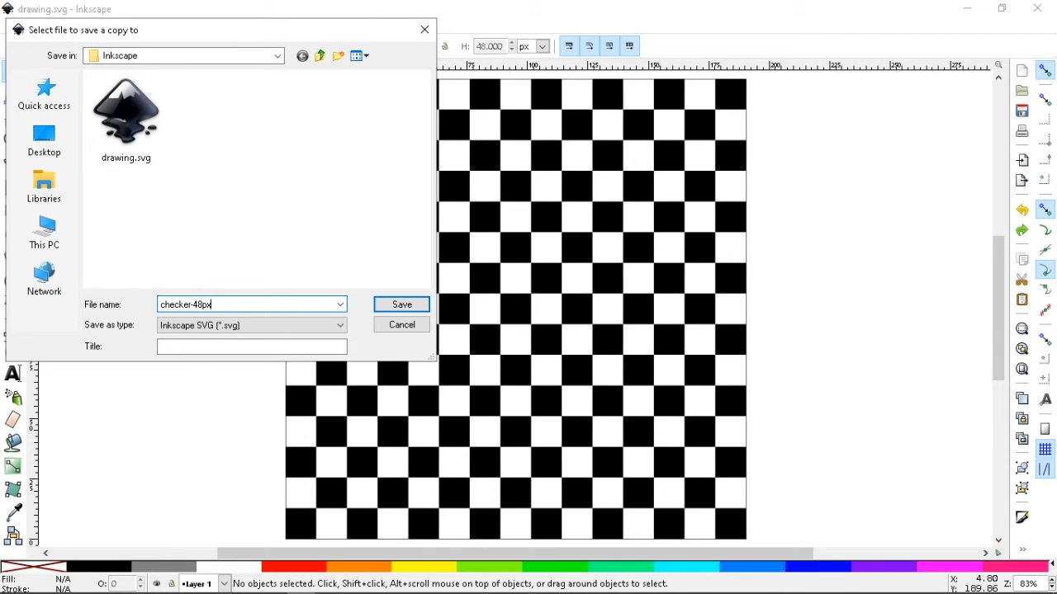
key(Return)
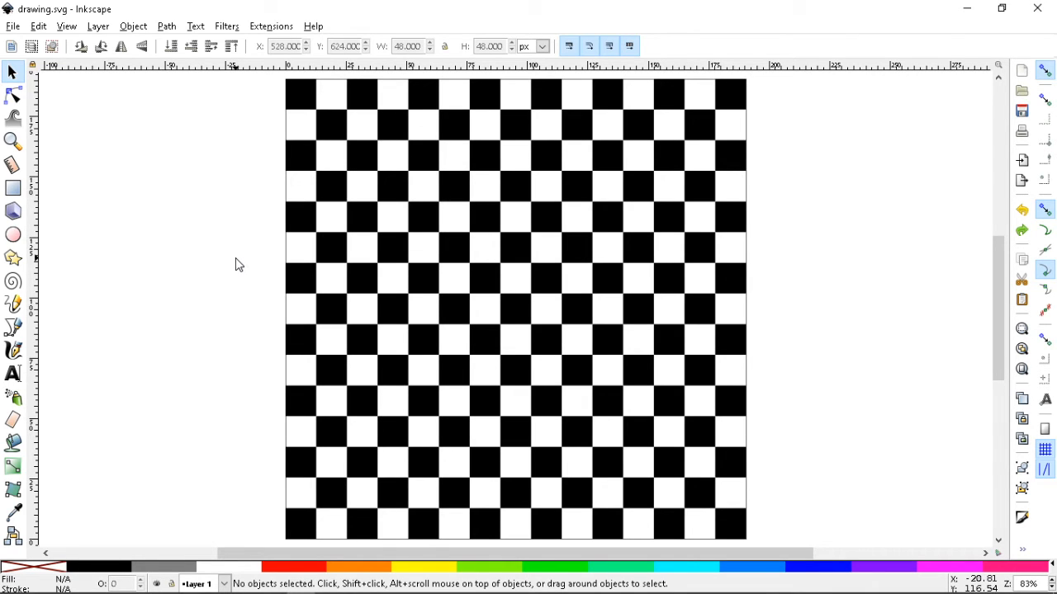
Step: Check the pixel size and position of two black squares, clear the selection, and save the drawing
click(387, 136)
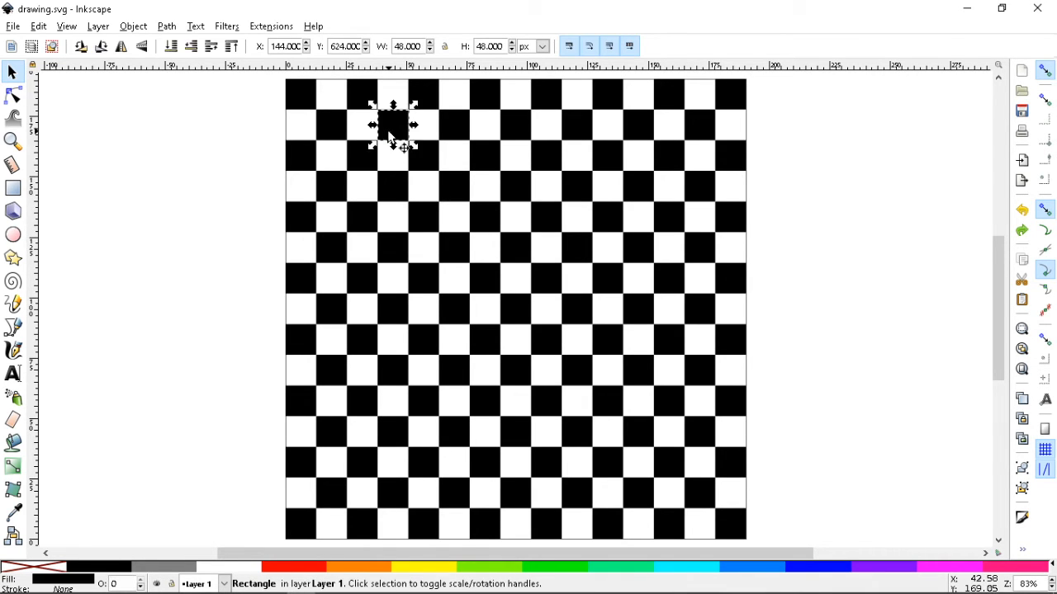
click(496, 157)
click(270, 167)
key(ctrl+s)
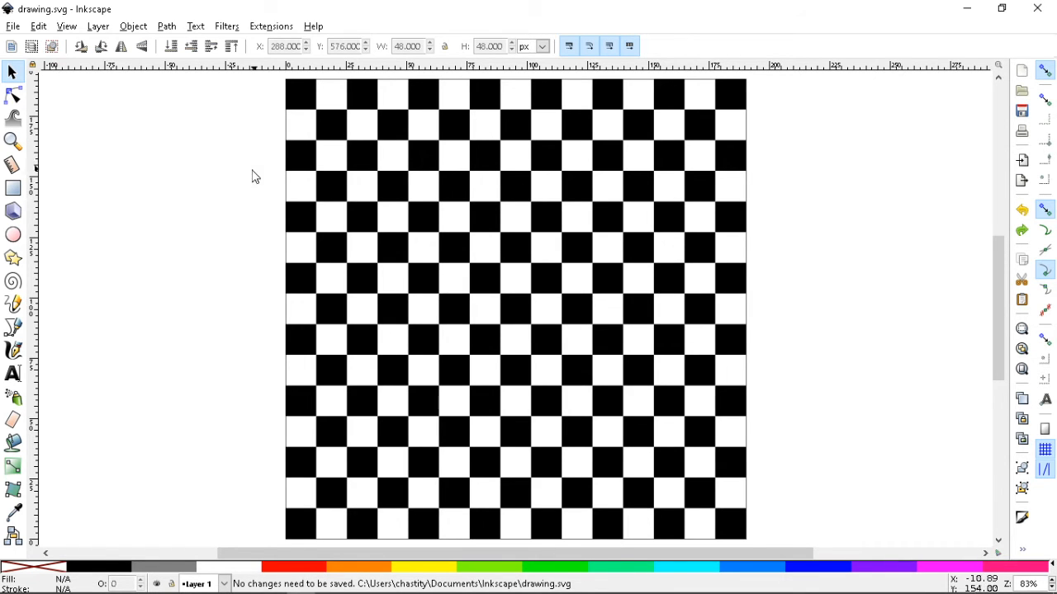
Step: Try rotating all the checkerboard squares together in both directions, and undo the rotations
key(ctrl+a)
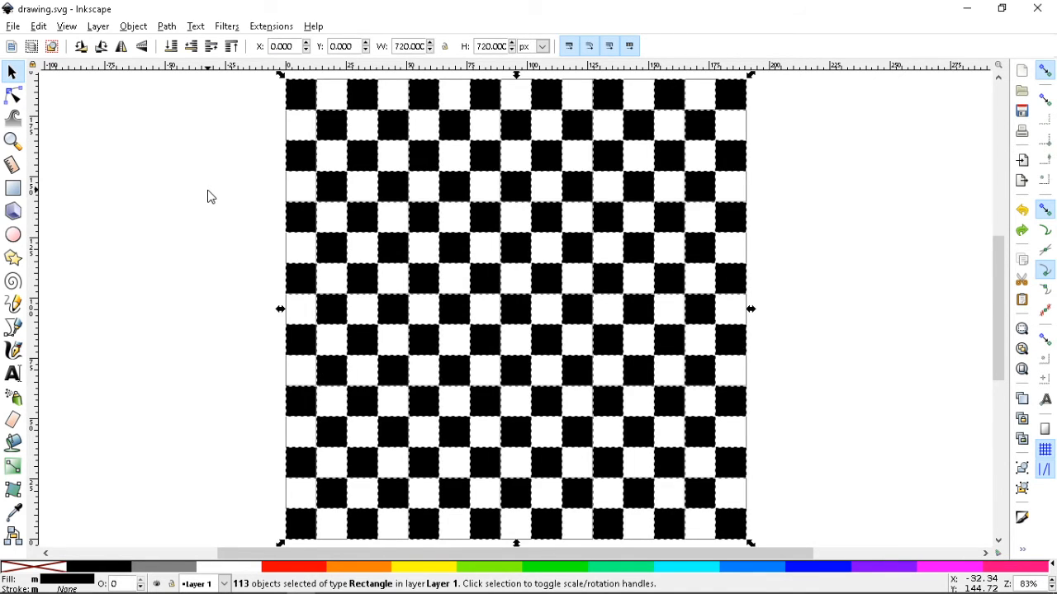
key(bracketleft)
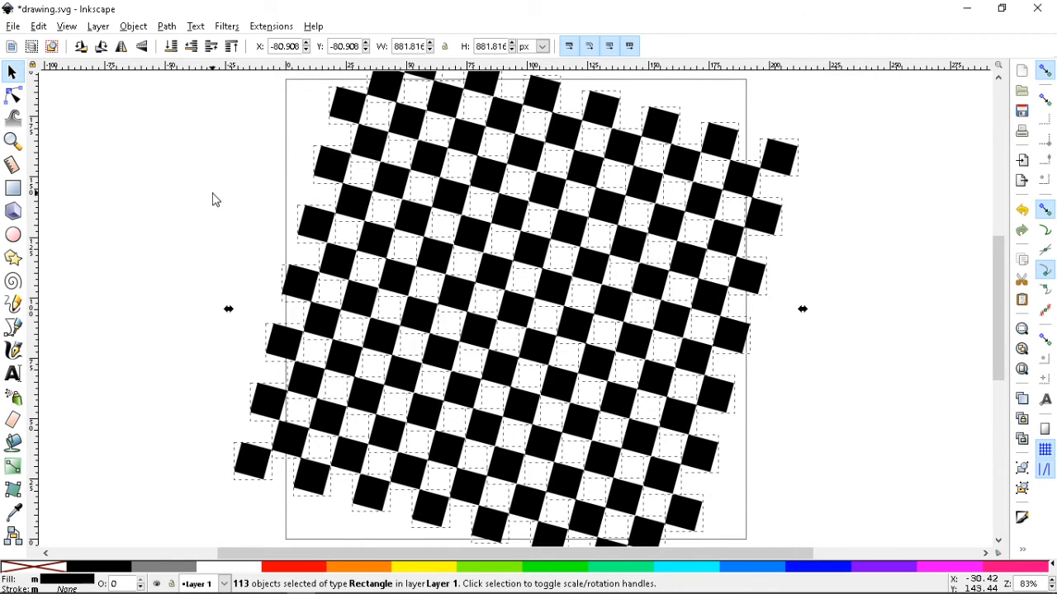
key(bracketleft)
key(bracketright)
key(bracketright)
key(bracketright)
key(bracketright)
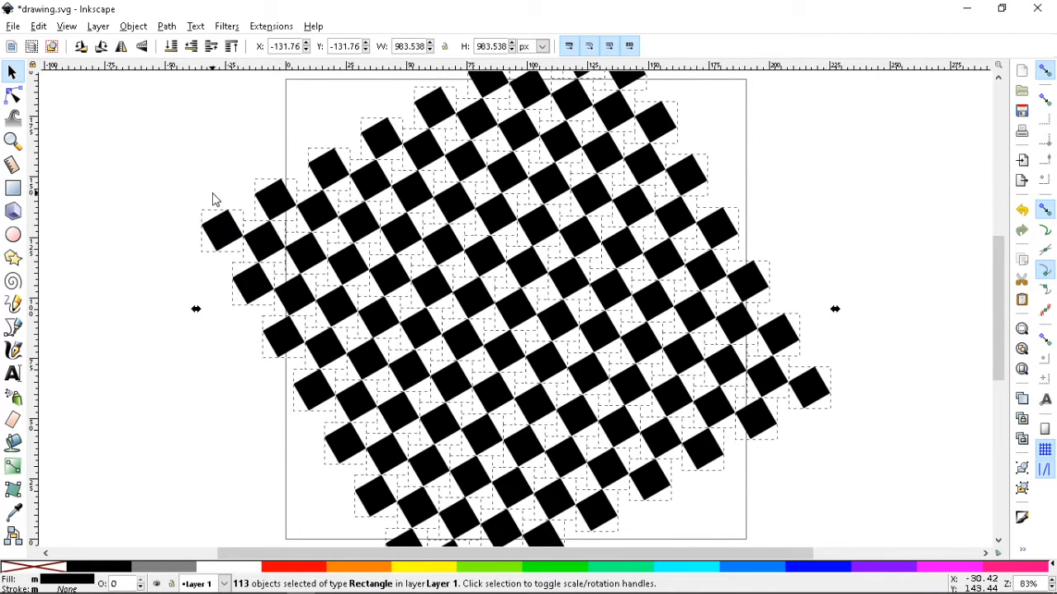
key(ctrl+z)
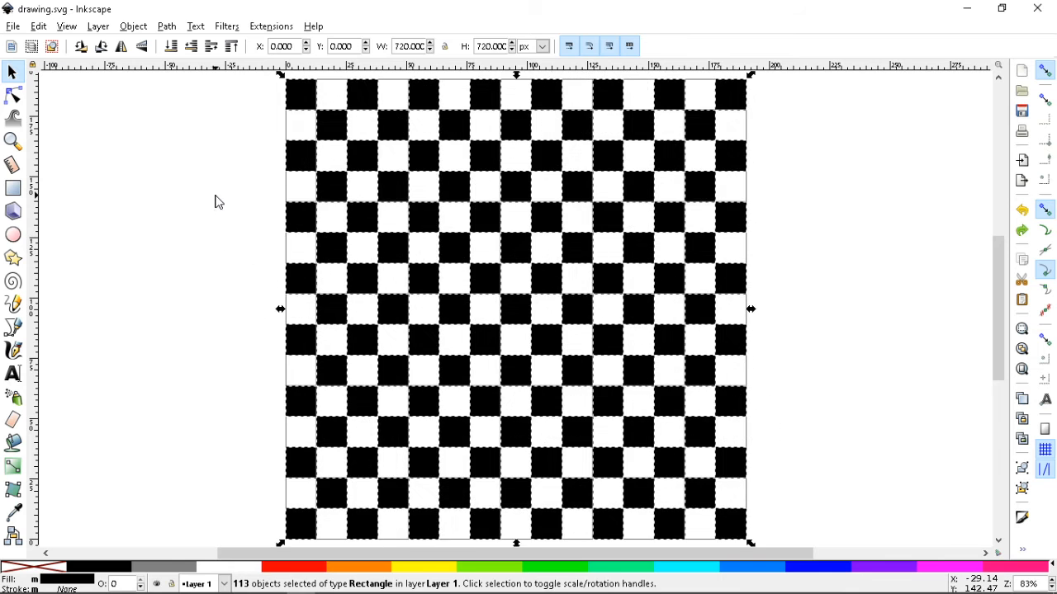
Step: Group all the checkerboard squares into one object, deselect it, and save the drawing
key(Escape)
key(ctrl+a)
key(ctrl)
key(ctrl+g)
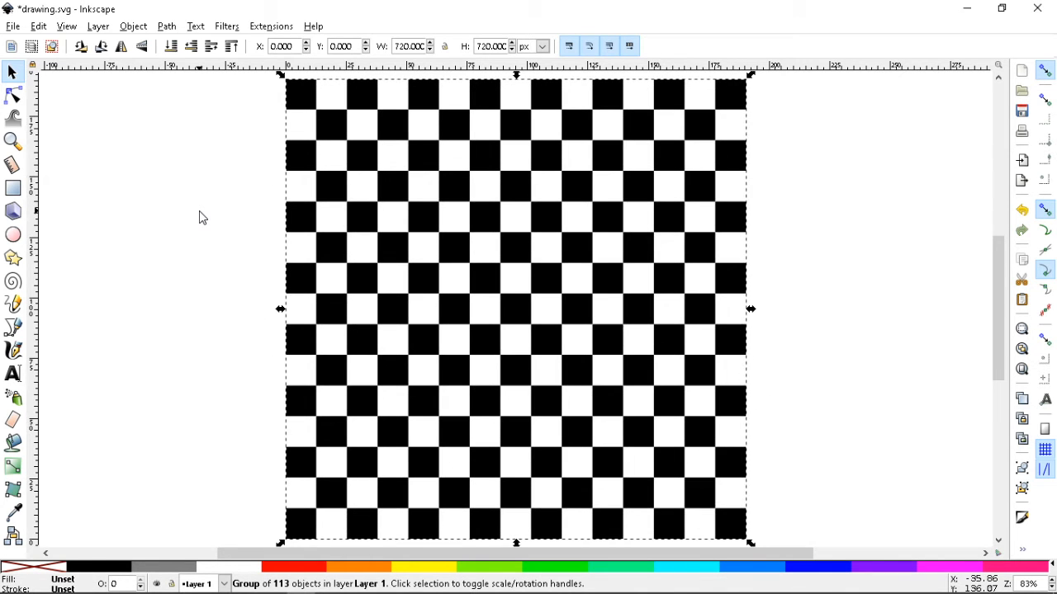
key(Escape)
key(ctrl+s)
key(ctrl+s)
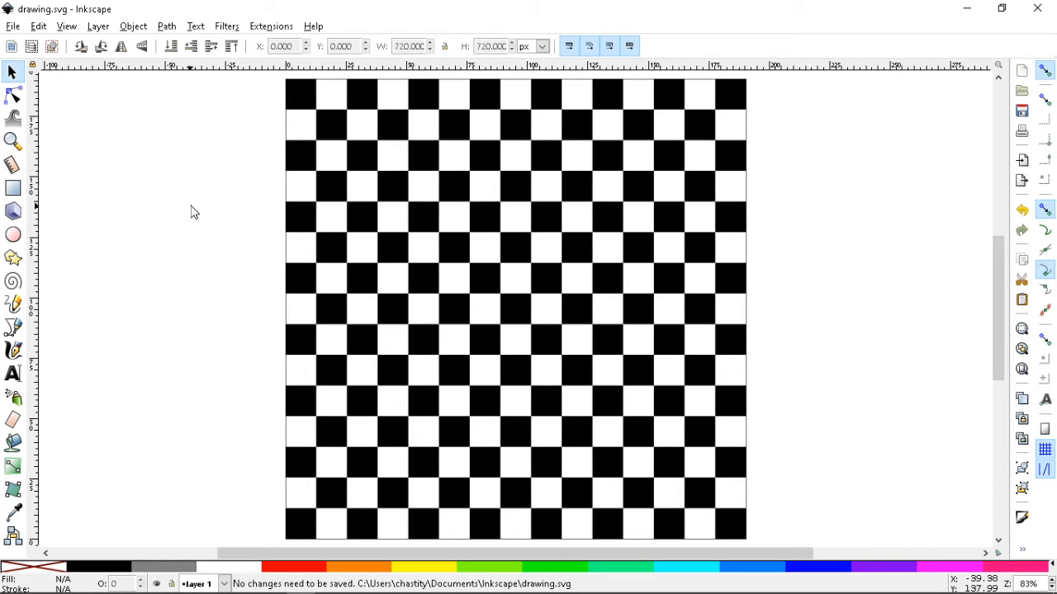
Step: Try rotating the checkerboard group back and forth in both directions, and clear the selection
click(550, 269)
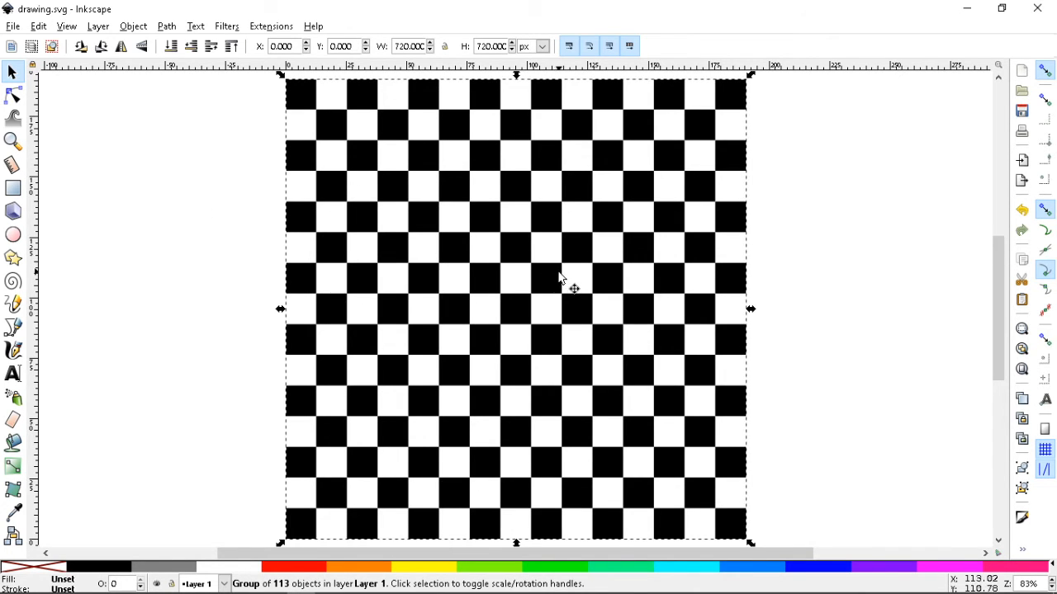
key(bracketright)
key(bracketleft)
key(bracketright)
key(bracketleft)
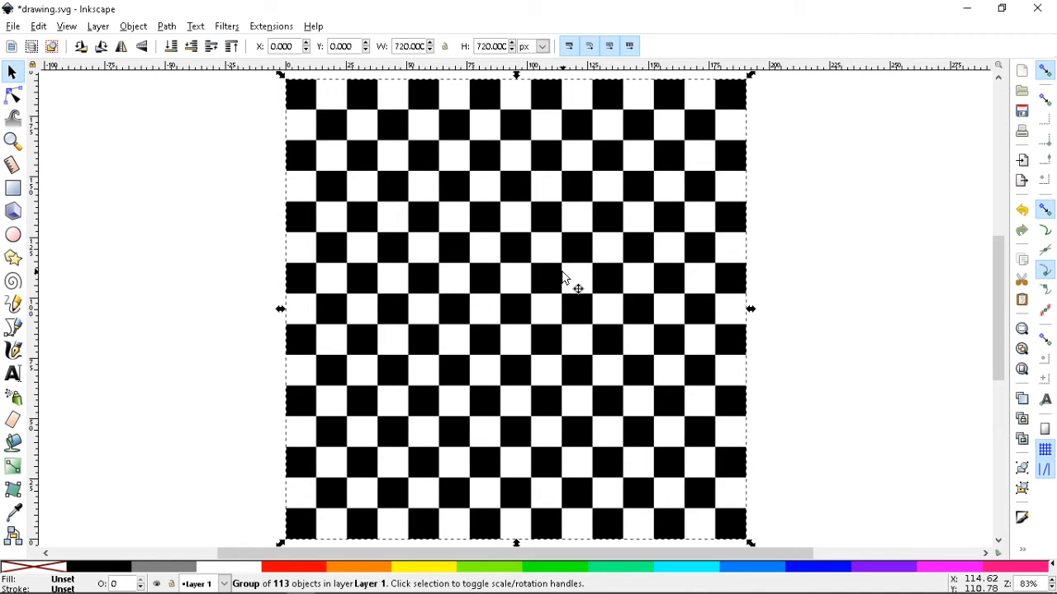
click(828, 285)
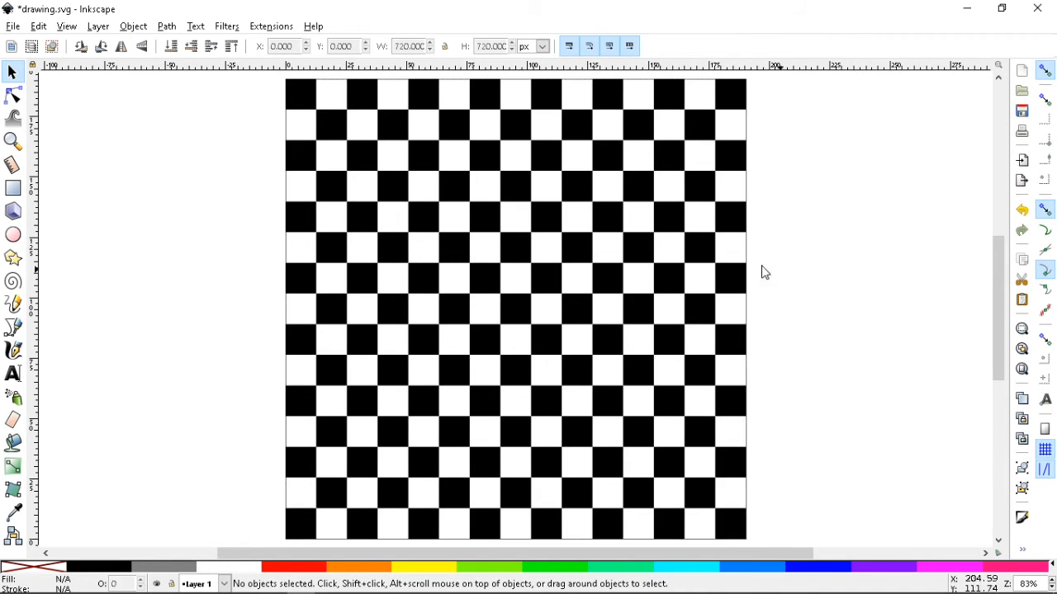
Step: Try moving the checkerboard group sideways off the page twice, undoing each move
drag(498, 229, 672, 253)
key(ctrl+z)
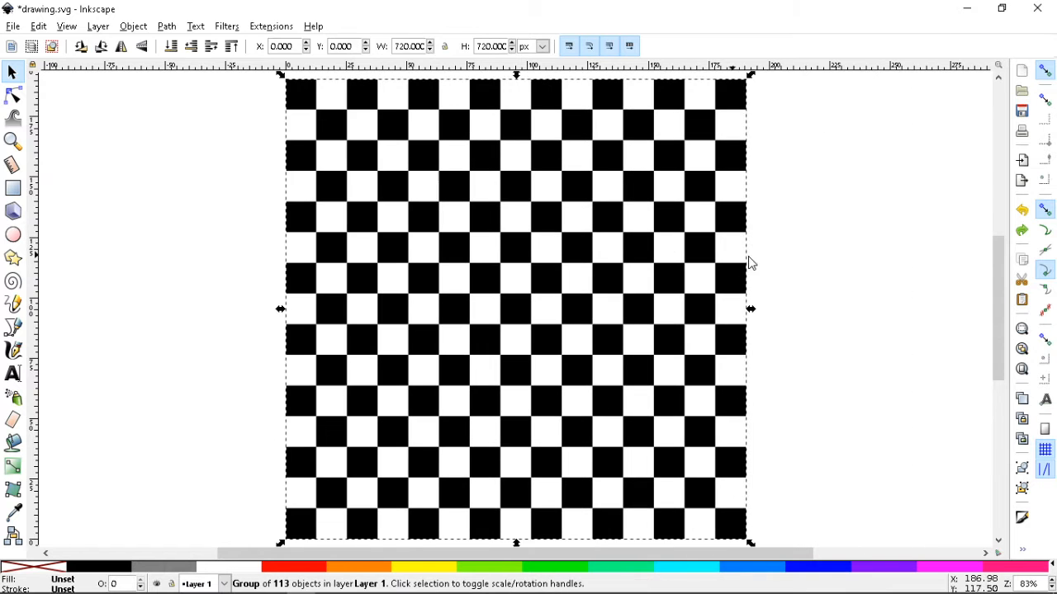
click(817, 262)
drag(602, 278, 782, 287)
key(ctrl+z)
Step: Try rotating the checkerboard group counterclockwise by one step three times, undoing each rotation
key(bracketright)
key(ctrl+z)
key(bracketright)
key(ctrl+z)
key(bracketright)
key(ctrl+z)
Step: Examine the Scrolling, Snapping, Selecting, Transforms and Steps behavior settings in the preferences, and close them
click(39, 30)
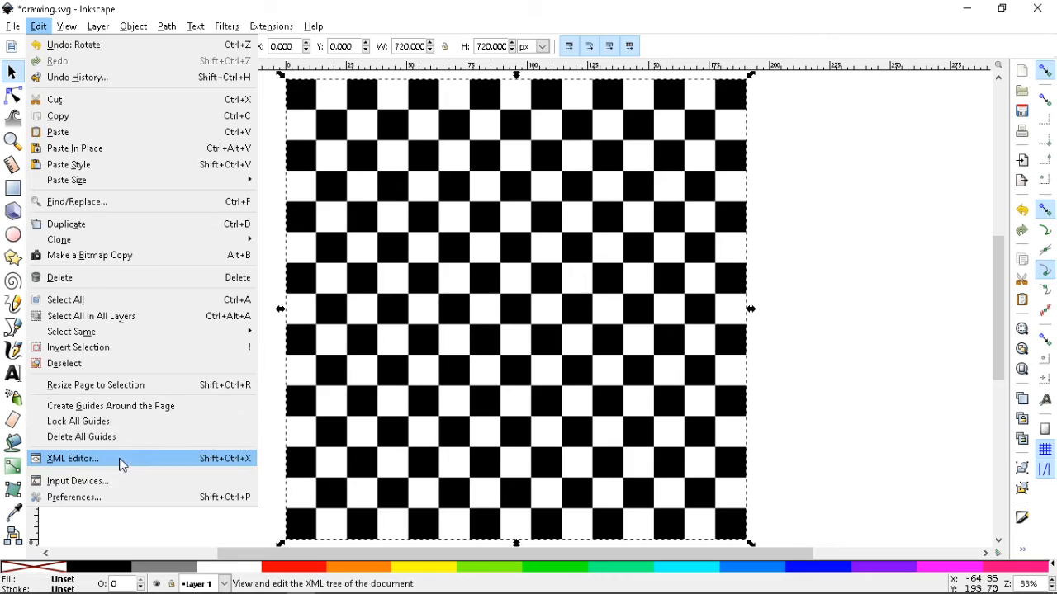
click(122, 502)
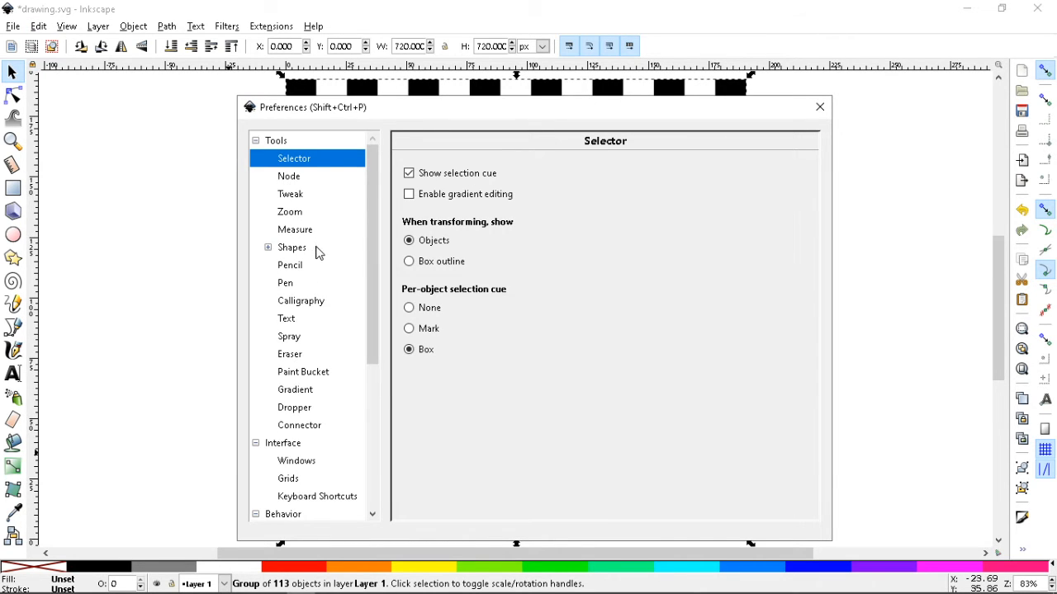
scroll(318, 251, down, 3)
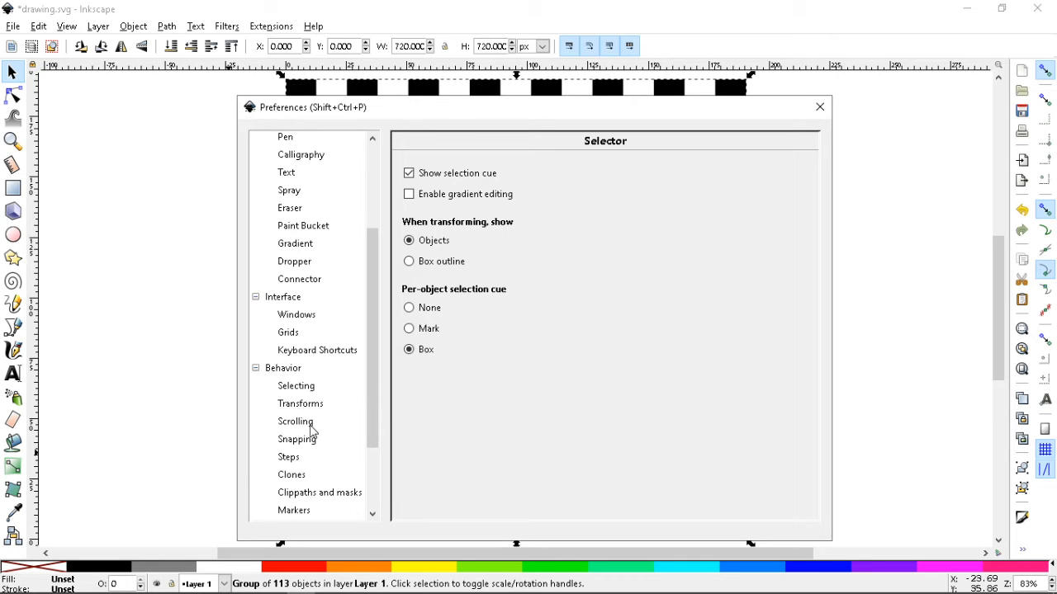
click(308, 424)
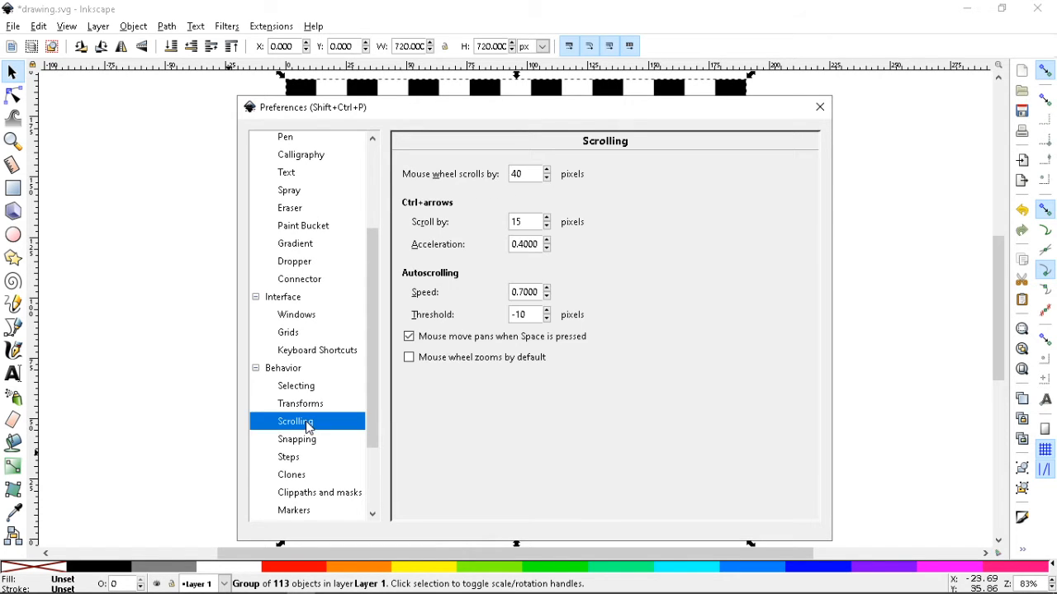
click(309, 442)
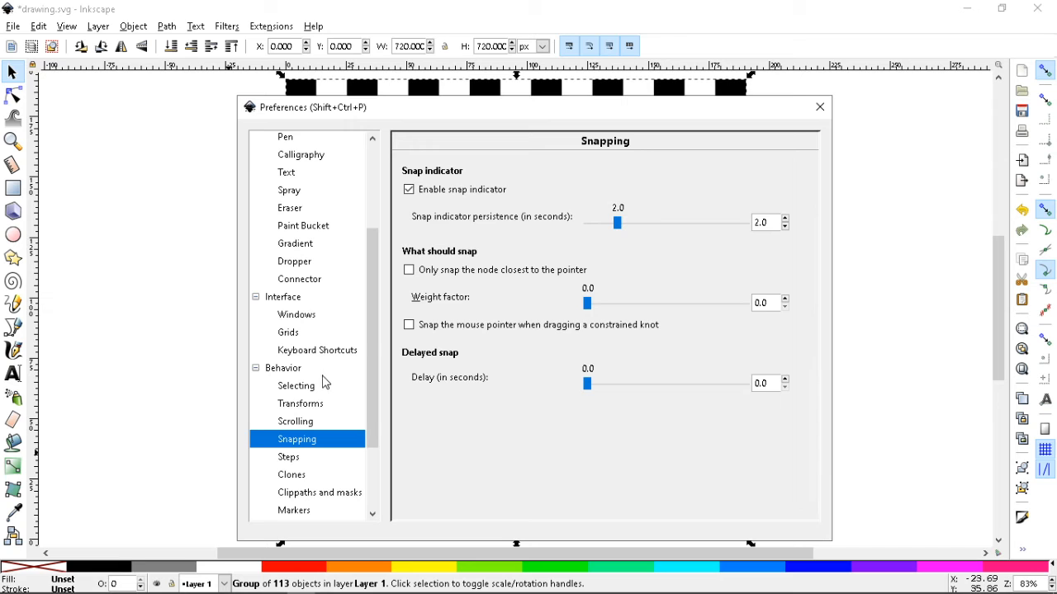
click(314, 388)
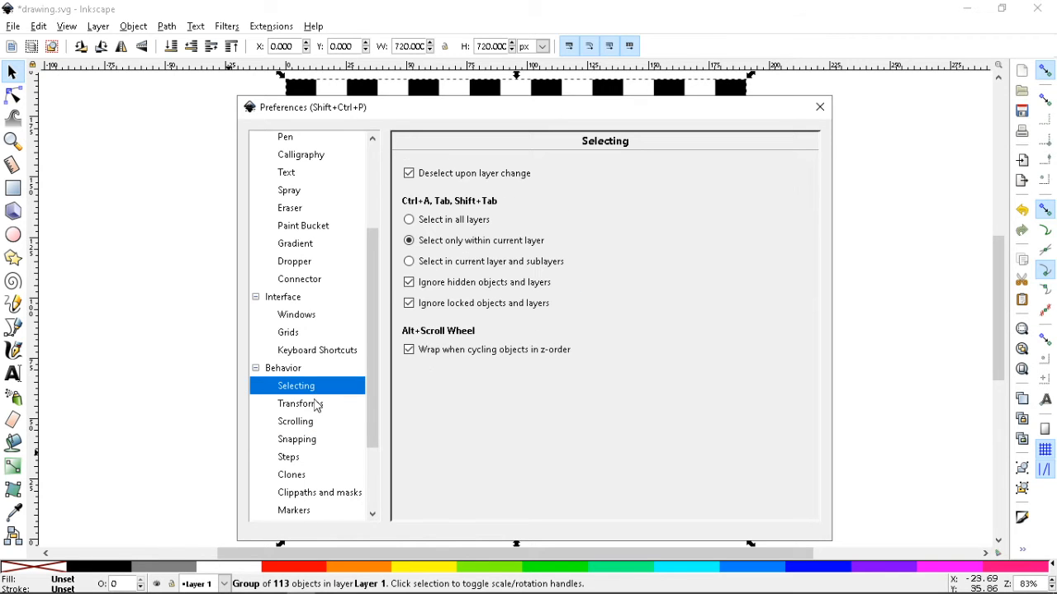
click(316, 405)
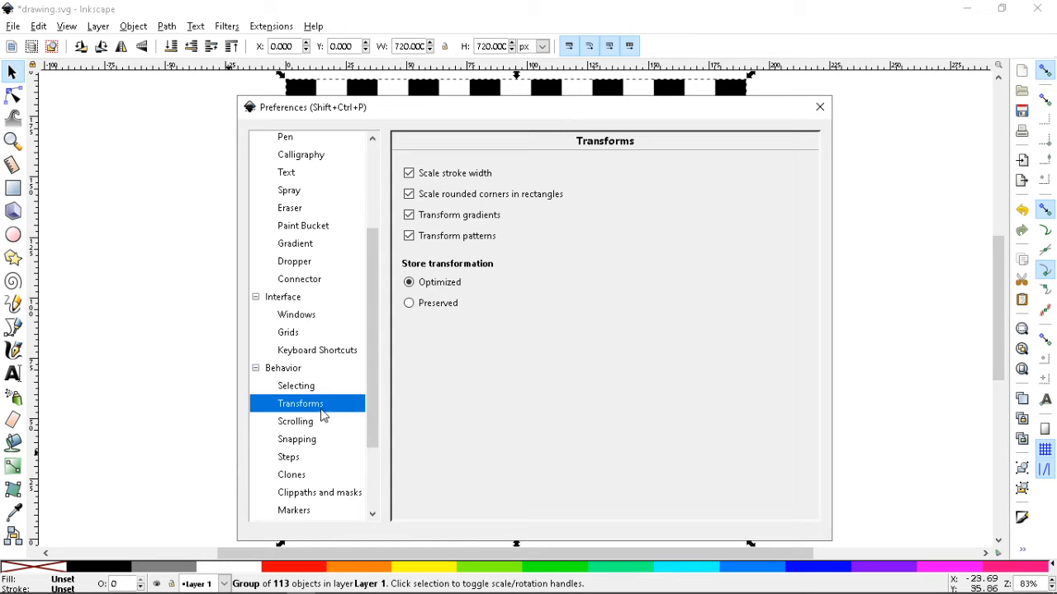
click(321, 458)
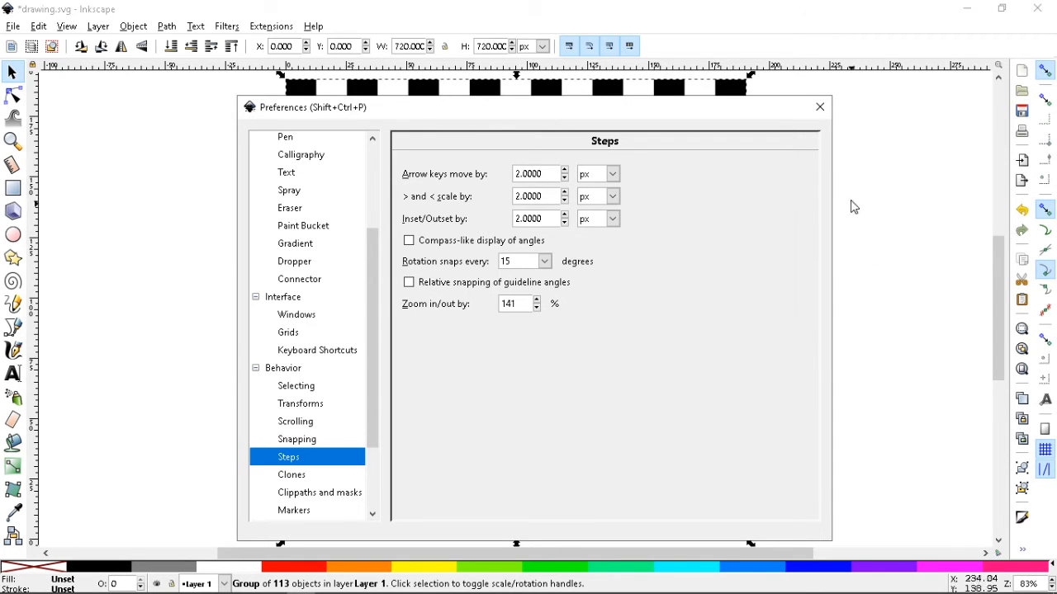
click(819, 108)
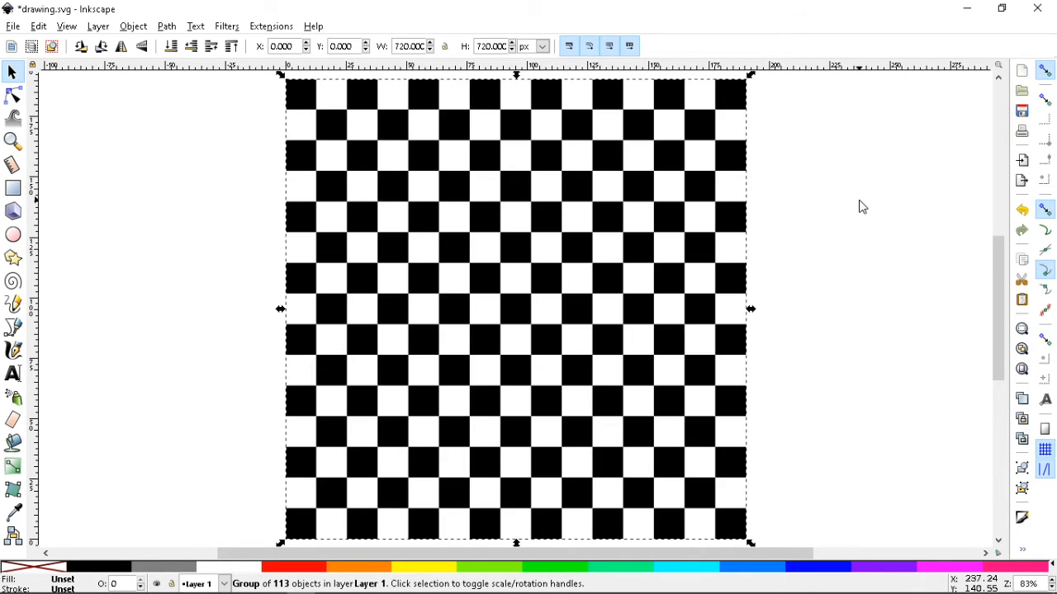
Step: Duplicate the checkerboard group, place the copy off the page beyond its upper-left corner, and deselect it
click(864, 206)
key(ctrl+s)
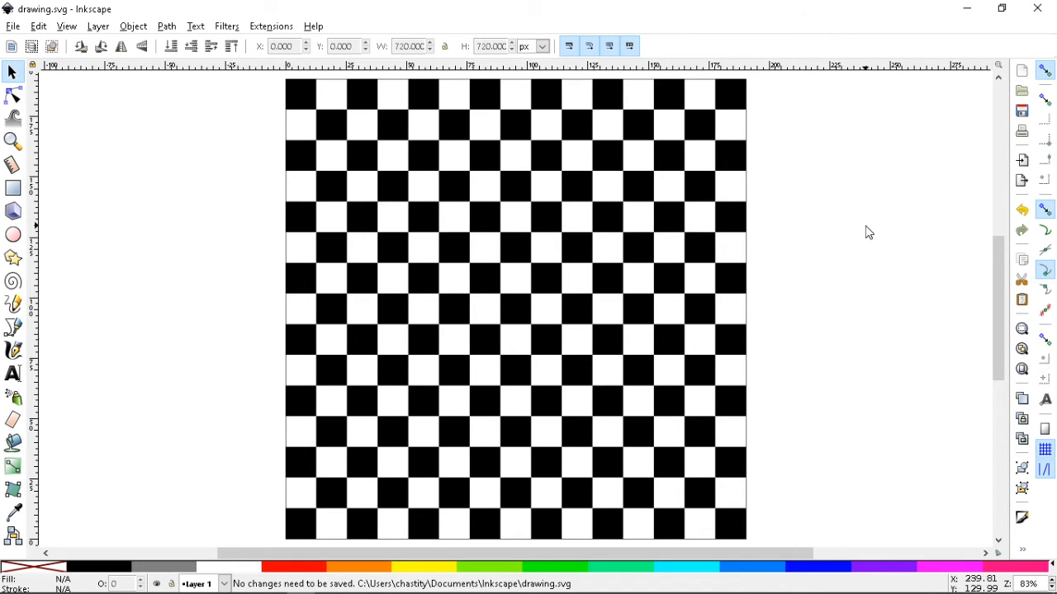
key(minus)
key(minus)
key(minus)
click(540, 325)
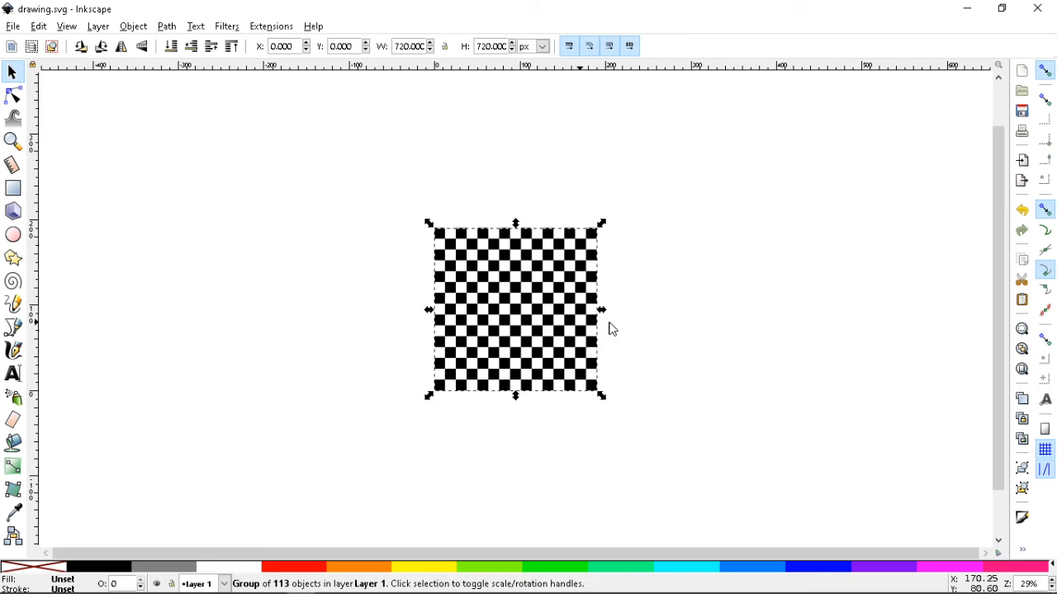
key(ctrl+d)
drag(486, 305, 142, 171)
click(763, 298)
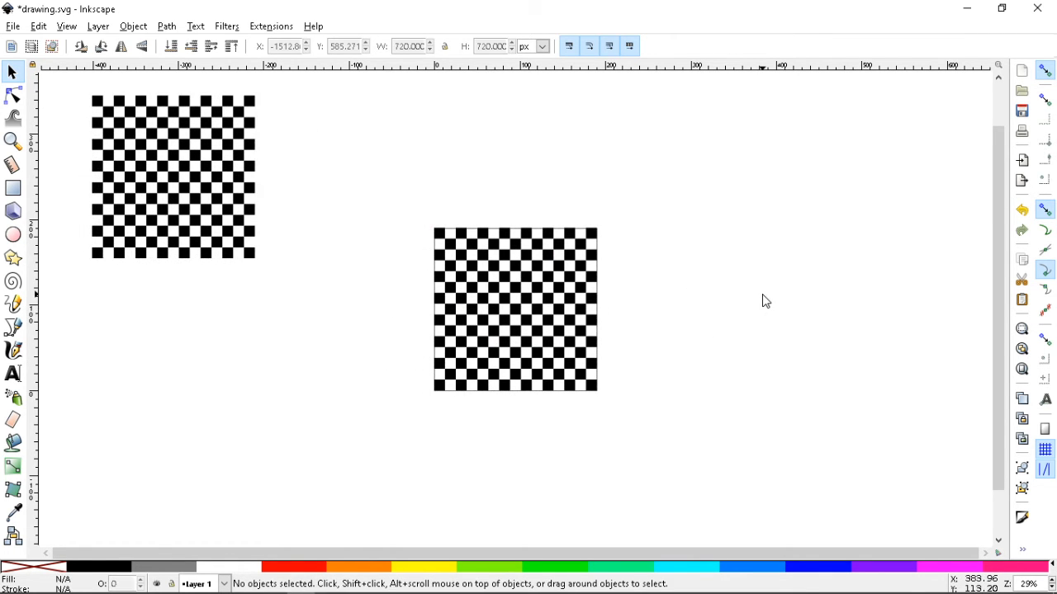
Step: Fit the checkerboard group on the page in view, deselect it, and save the drawing
click(530, 307)
key(3)
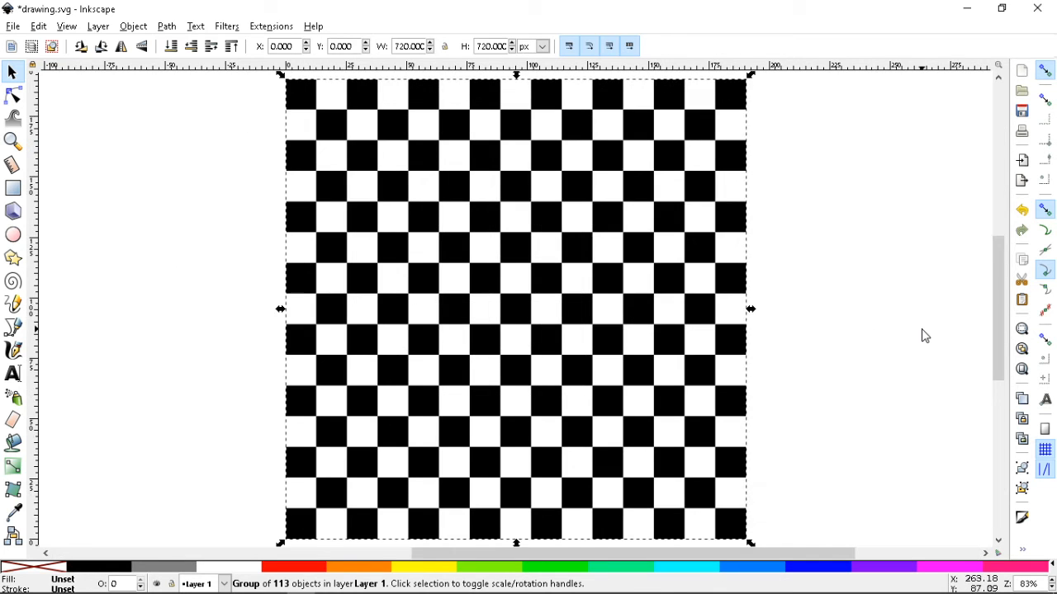
key(Escape)
key(ctrl+s)
key(ctrl+s)
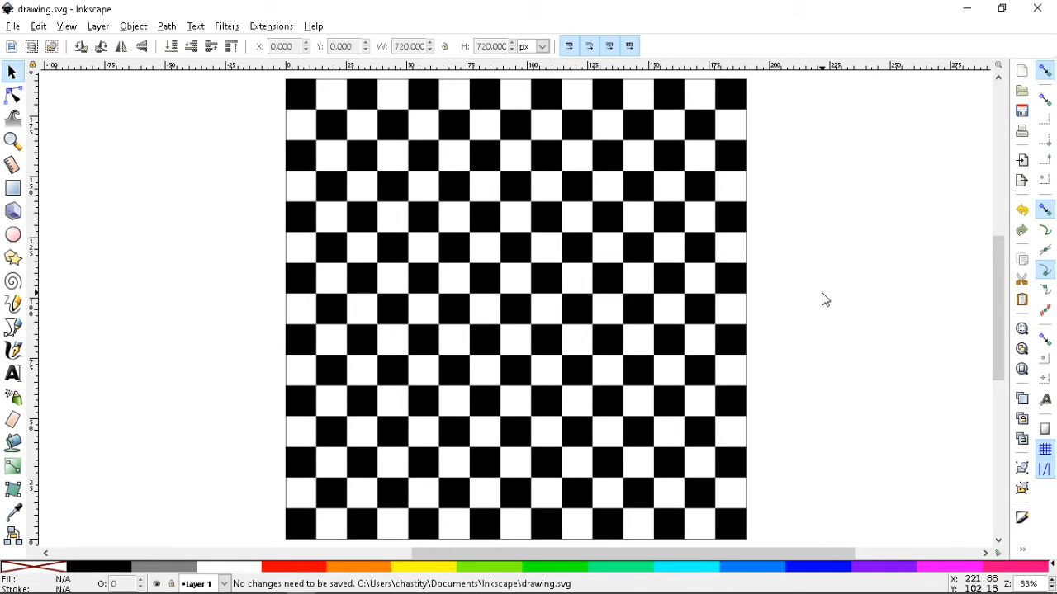
click(68, 31)
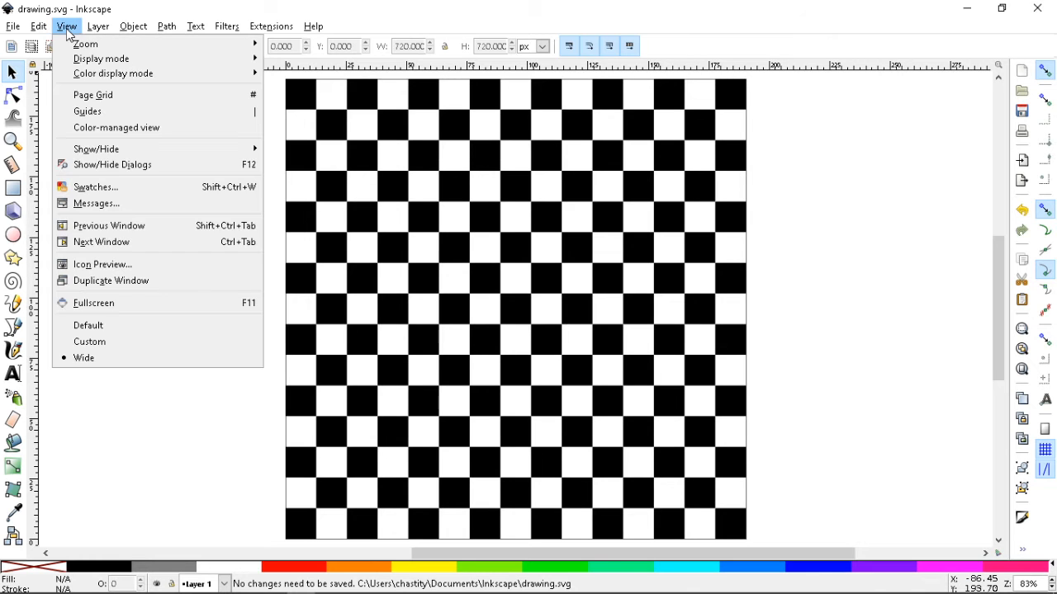
mouse_move(48, 30)
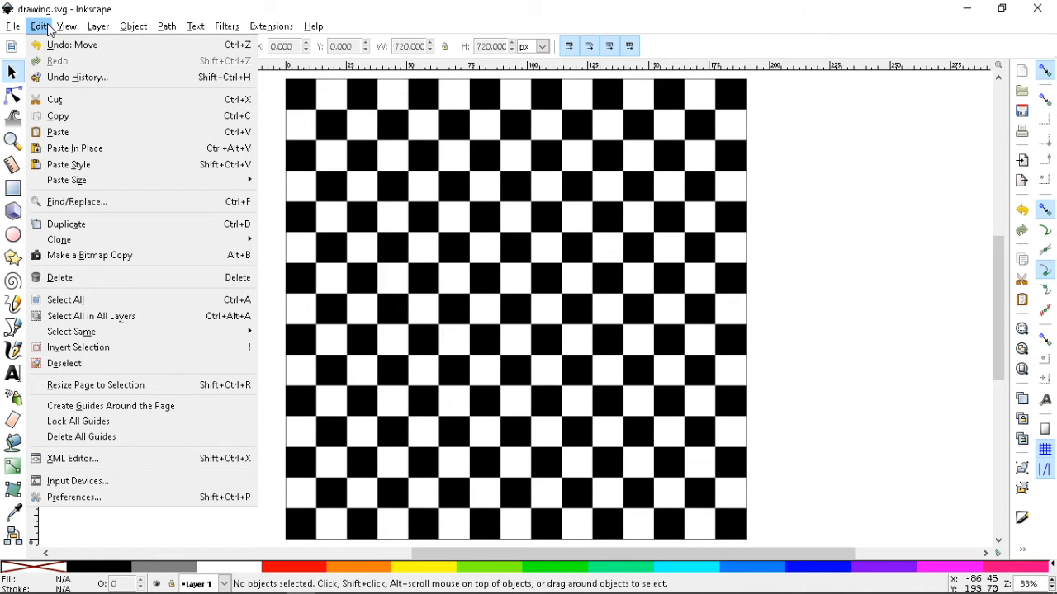
click(562, 241)
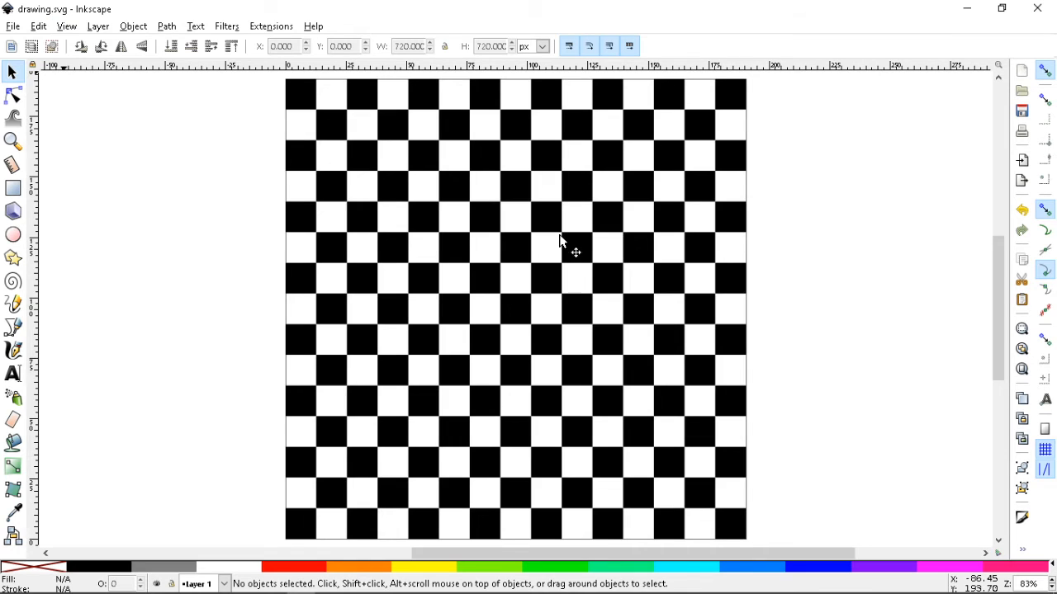
Step: Set up a counterclockwise rotation of 1° for the on-page checkerboard group in the Transform settings
click(561, 240)
click(167, 27)
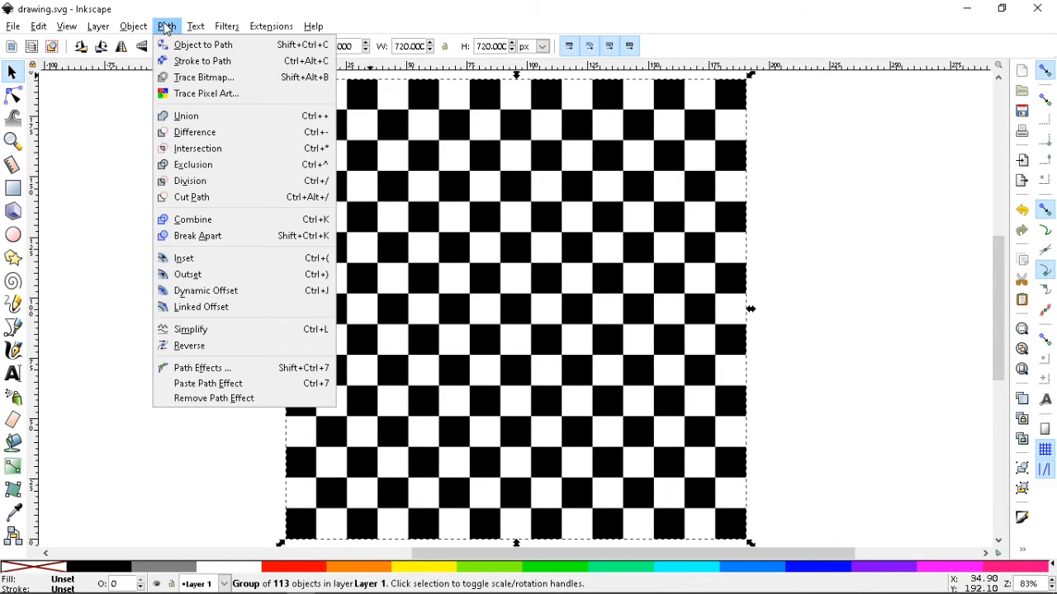
mouse_move(137, 28)
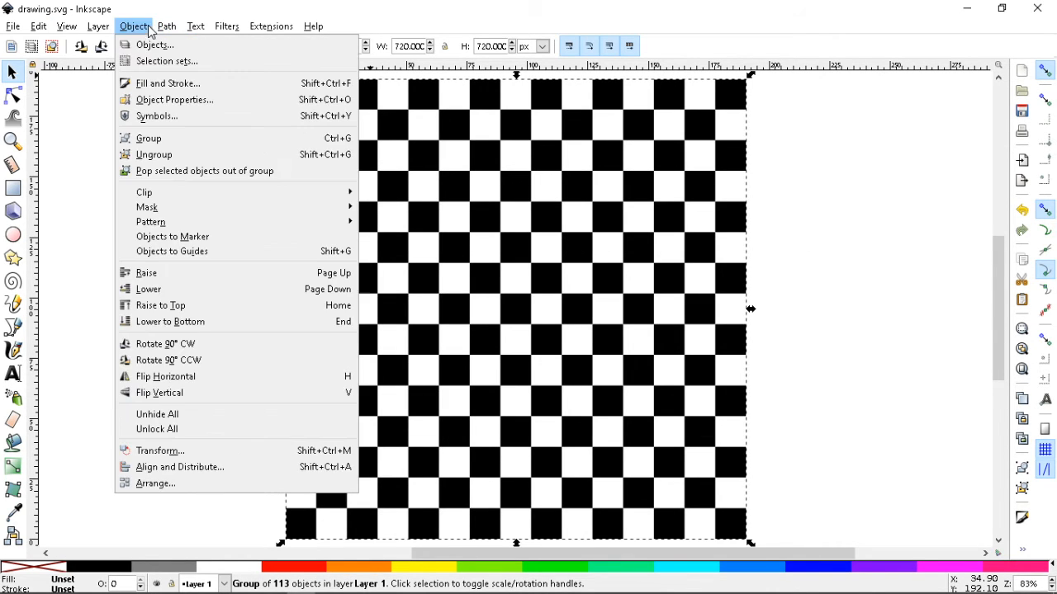
click(266, 456)
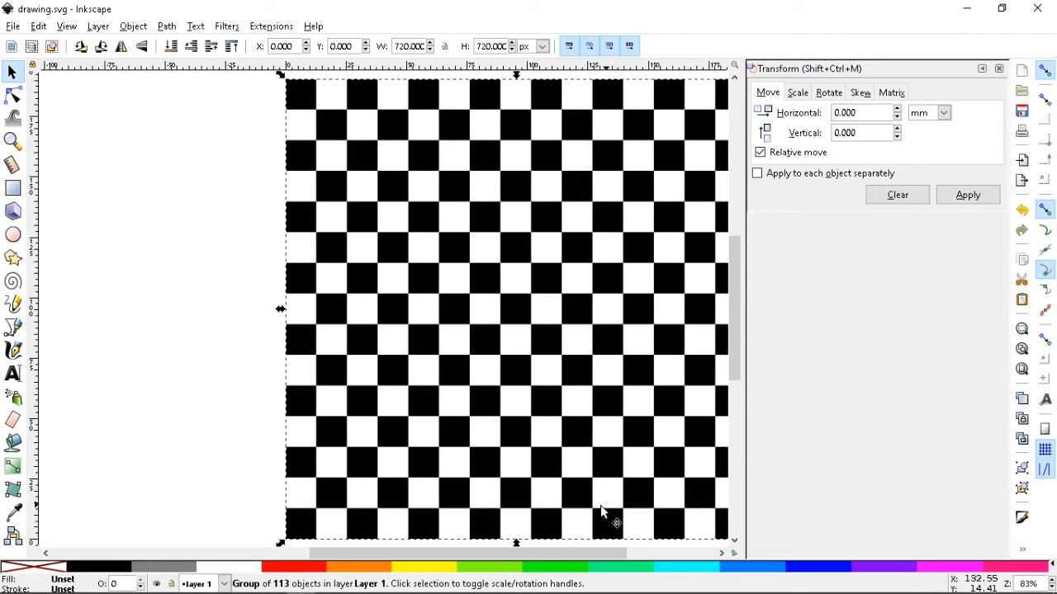
drag(478, 554, 515, 554)
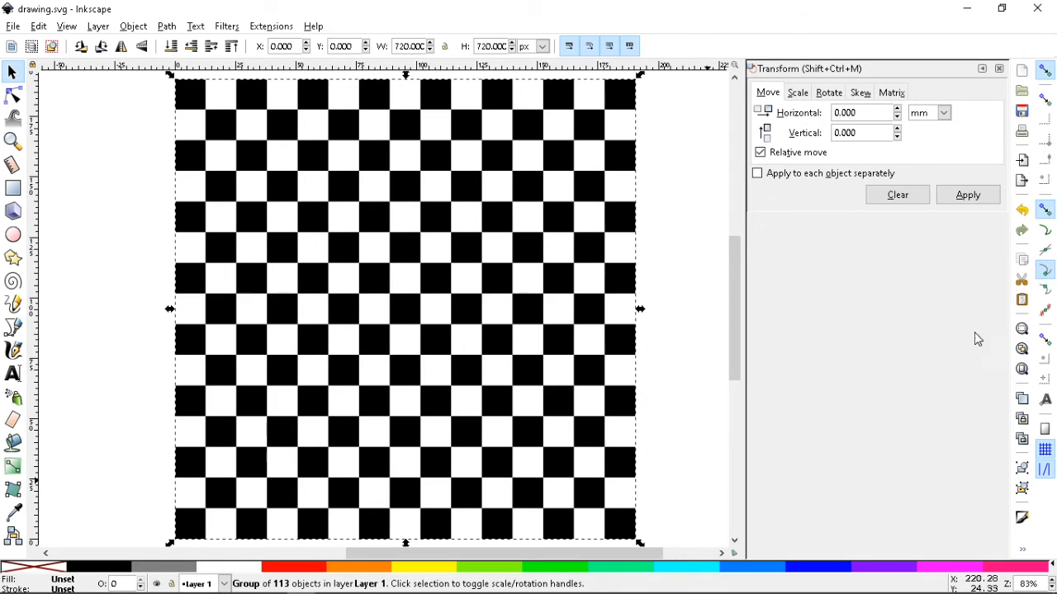
click(829, 94)
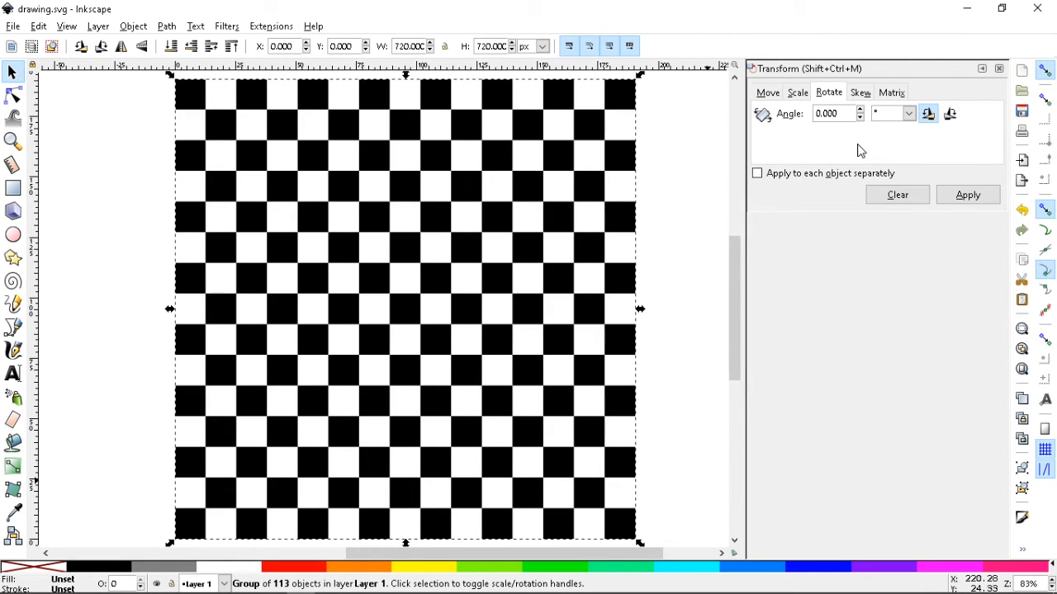
click(909, 115)
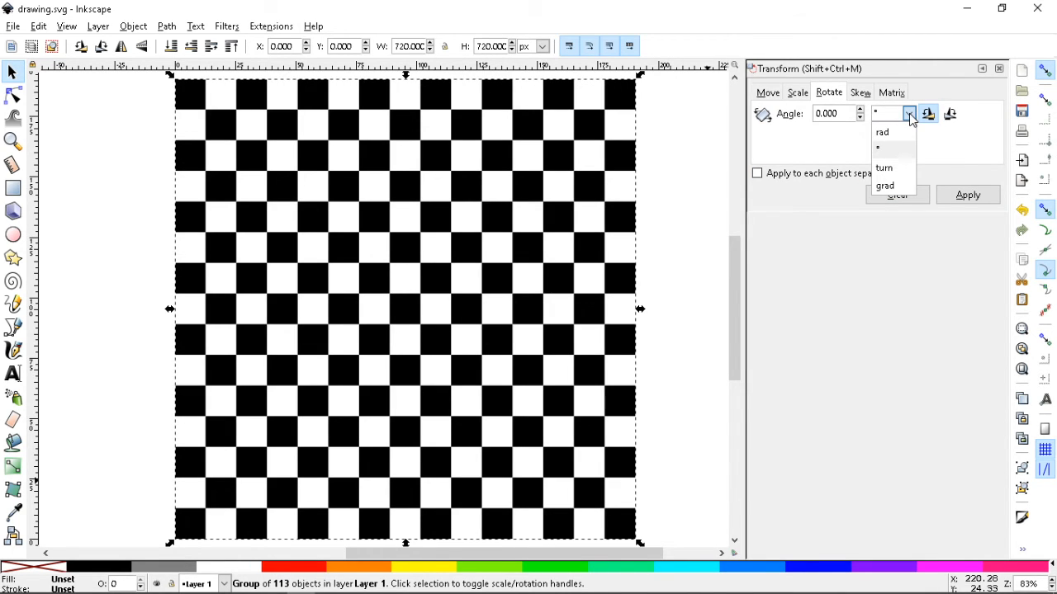
click(909, 116)
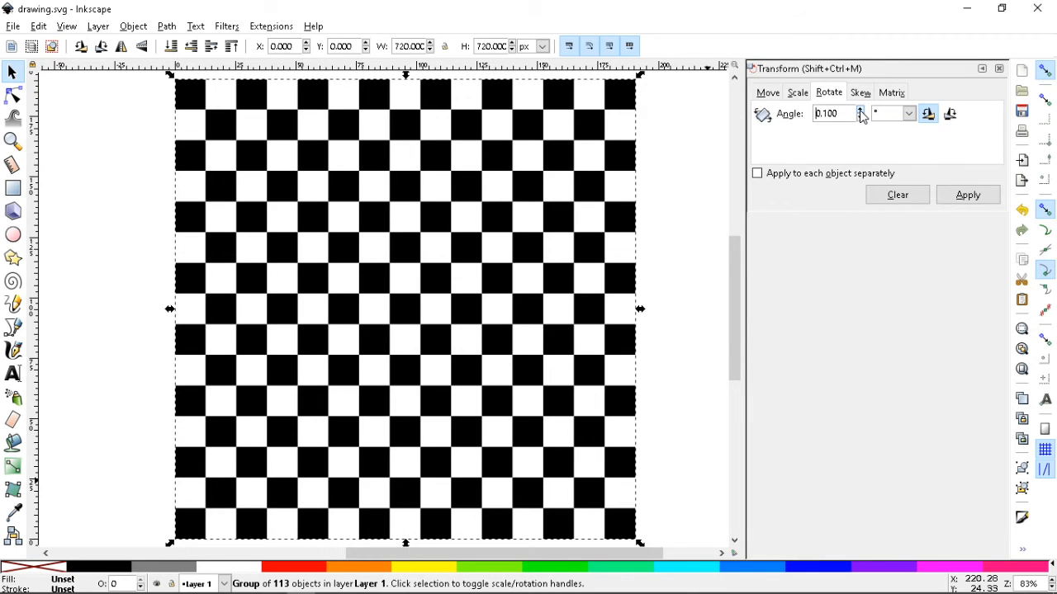
drag(845, 114, 816, 118)
text(1)
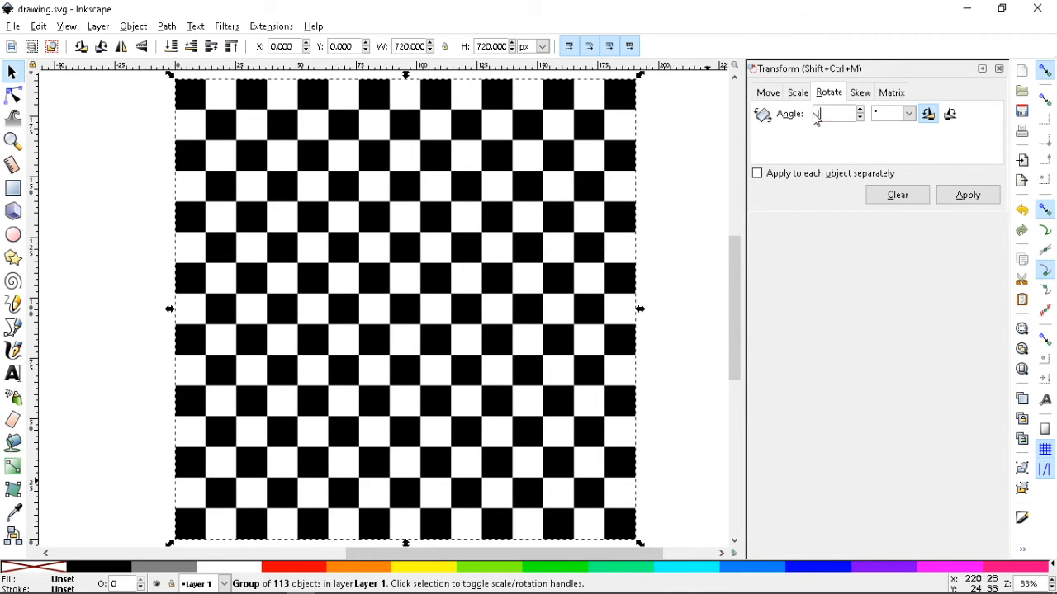
click(928, 117)
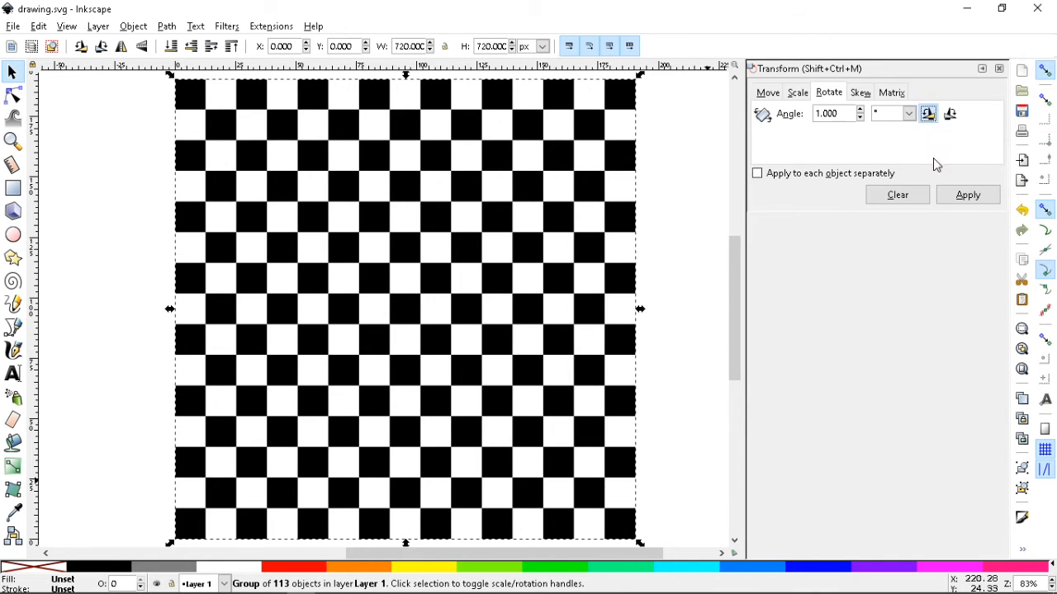
Step: Rotate the checkerboard group counterclockwise by repeatedly applying the 1° rotation
click(967, 199)
click(968, 198)
click(967, 198)
click(967, 198)
click(967, 198)
click(968, 198)
click(967, 198)
click(968, 198)
click(967, 198)
click(967, 198)
click(967, 199)
click(968, 199)
click(968, 199)
click(968, 198)
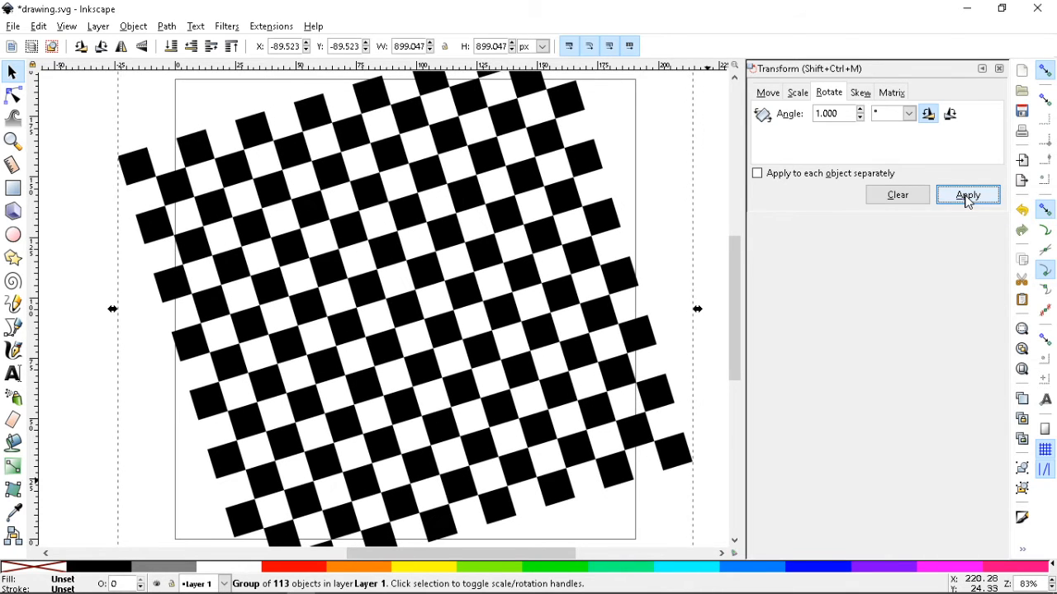
click(967, 198)
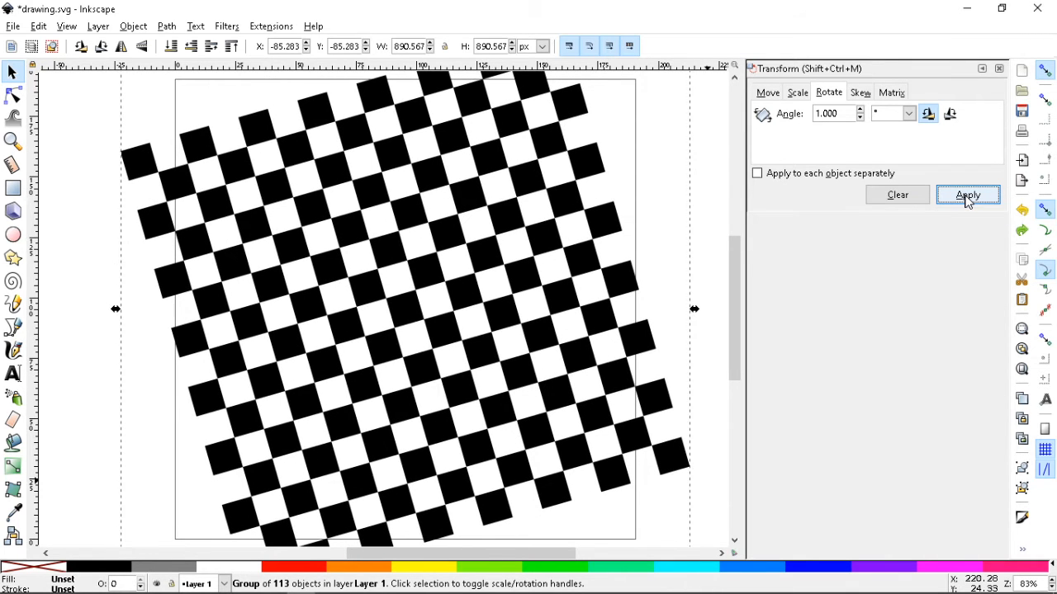
Step: Switch the rotation direction to clockwise and repeatedly apply the 1° rotation, tilting the checkerboard group past upright the other way
click(949, 116)
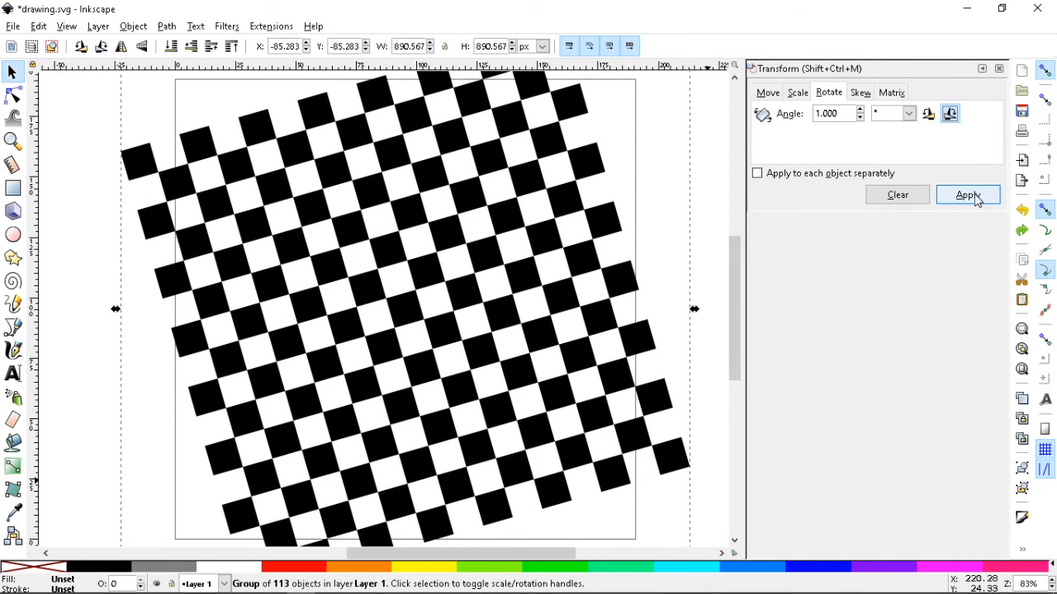
click(973, 198)
click(974, 199)
click(967, 196)
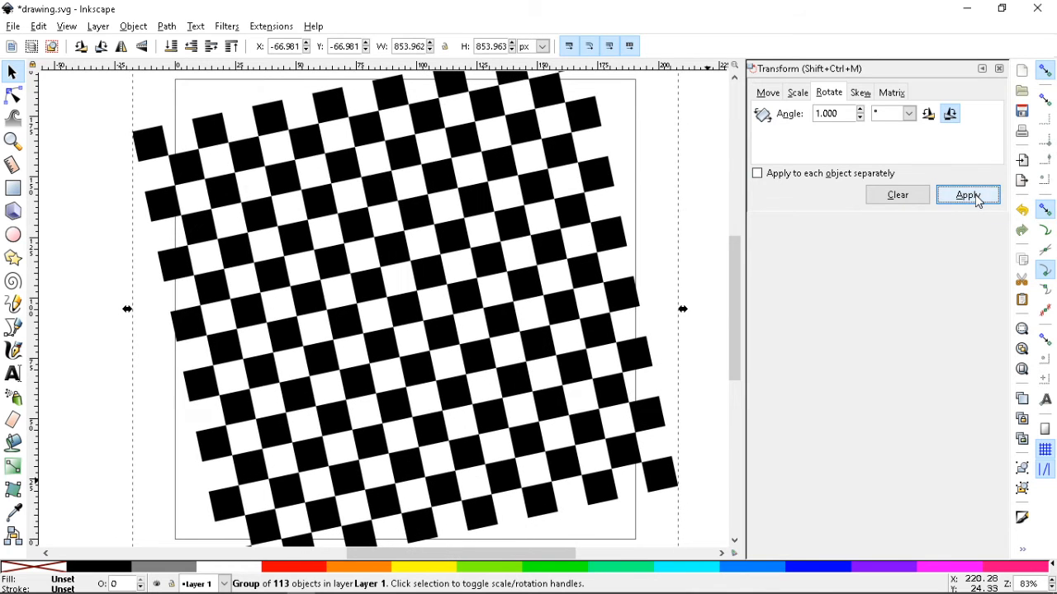
click(968, 196)
click(968, 195)
click(967, 195)
click(975, 200)
click(975, 200)
click(976, 200)
click(976, 200)
click(975, 200)
click(976, 199)
click(976, 200)
click(976, 200)
click(975, 200)
click(976, 200)
click(975, 200)
click(976, 200)
click(976, 200)
click(976, 199)
click(976, 200)
click(975, 200)
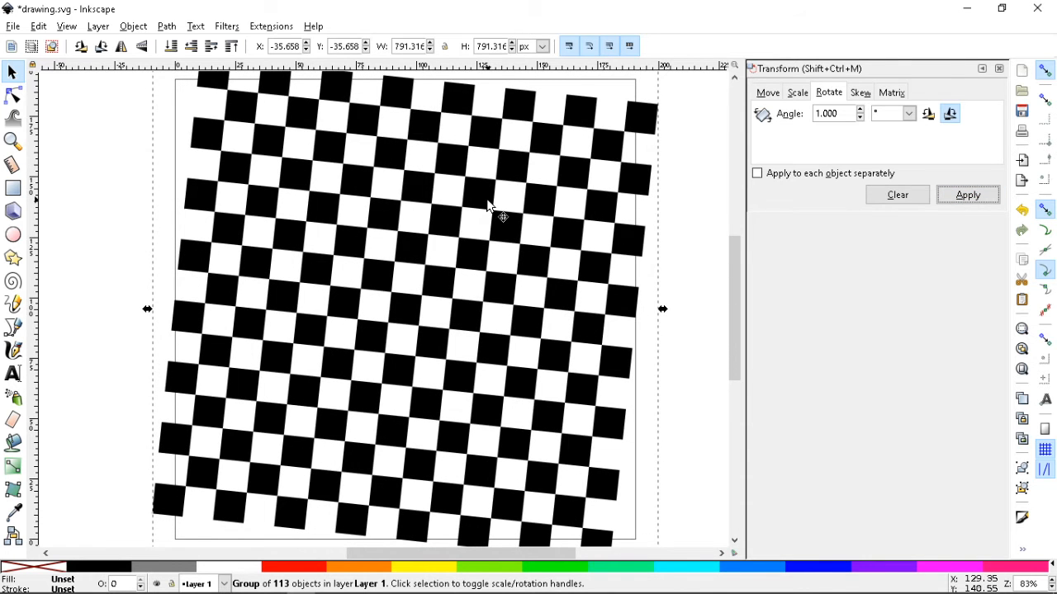
Step: Rotate the checkerboard group back and forth about its center in 15° steps, and close the Transform settings
click(584, 209)
key(bracketright)
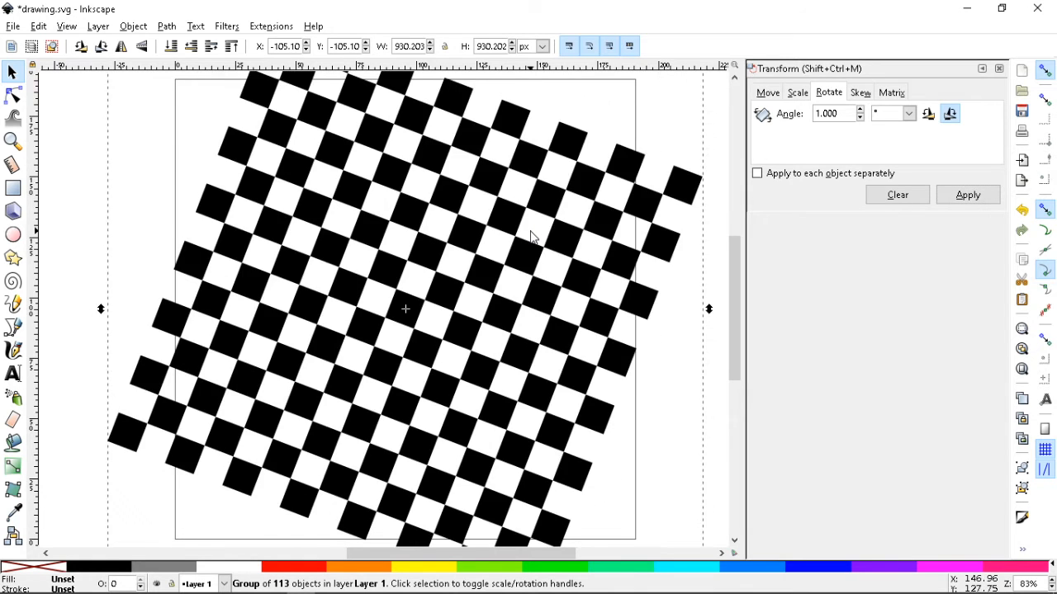
key(bracketright)
key(bracketright)
key(bracketright)
key(bracketright)
key(bracketright)
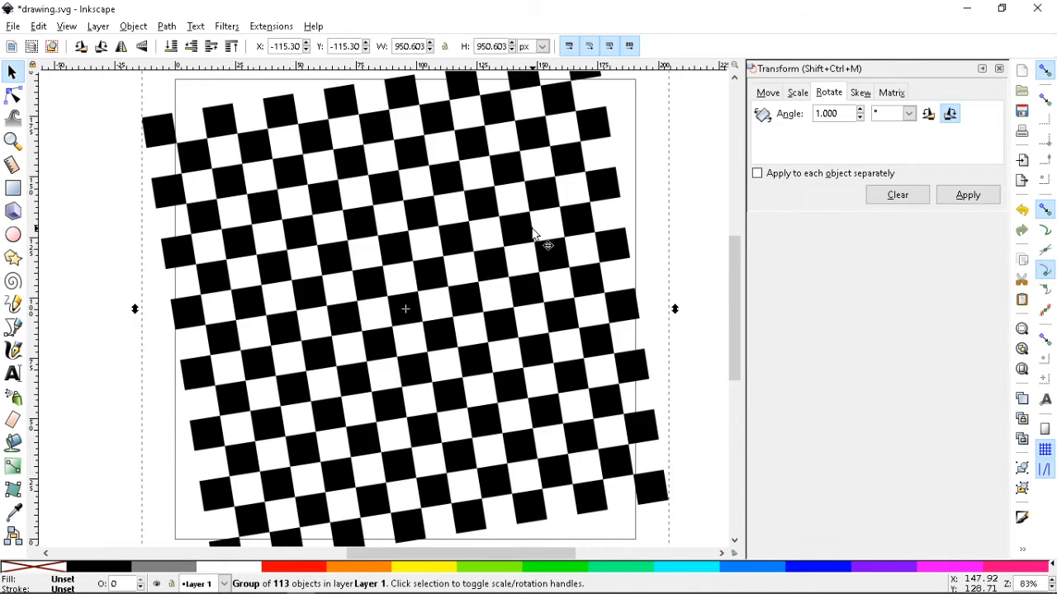
key(bracketright)
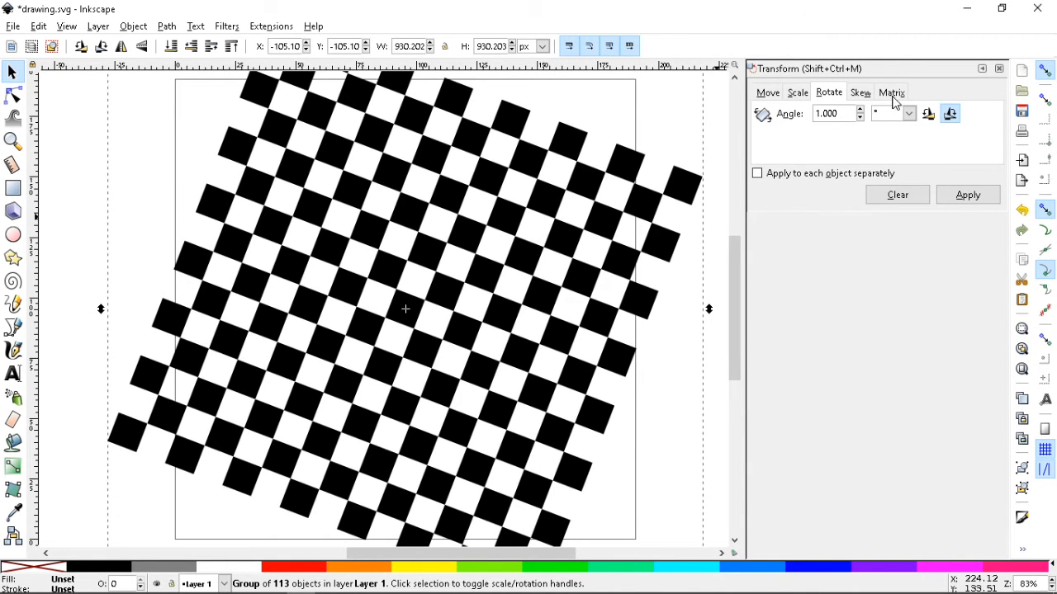
click(998, 69)
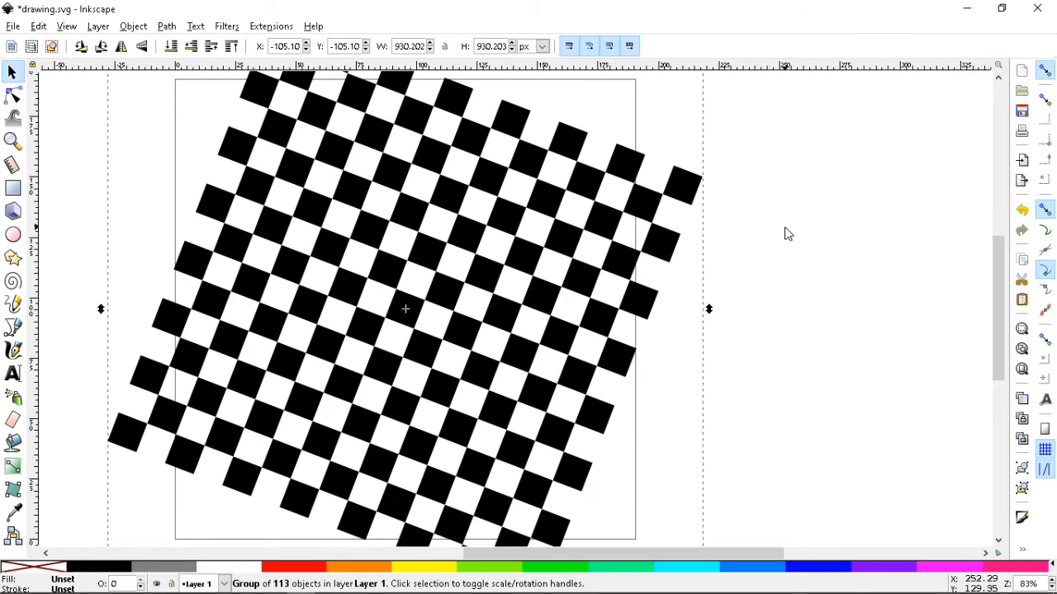
Step: Delete the rotated checkerboard group from the page
click(809, 244)
click(653, 258)
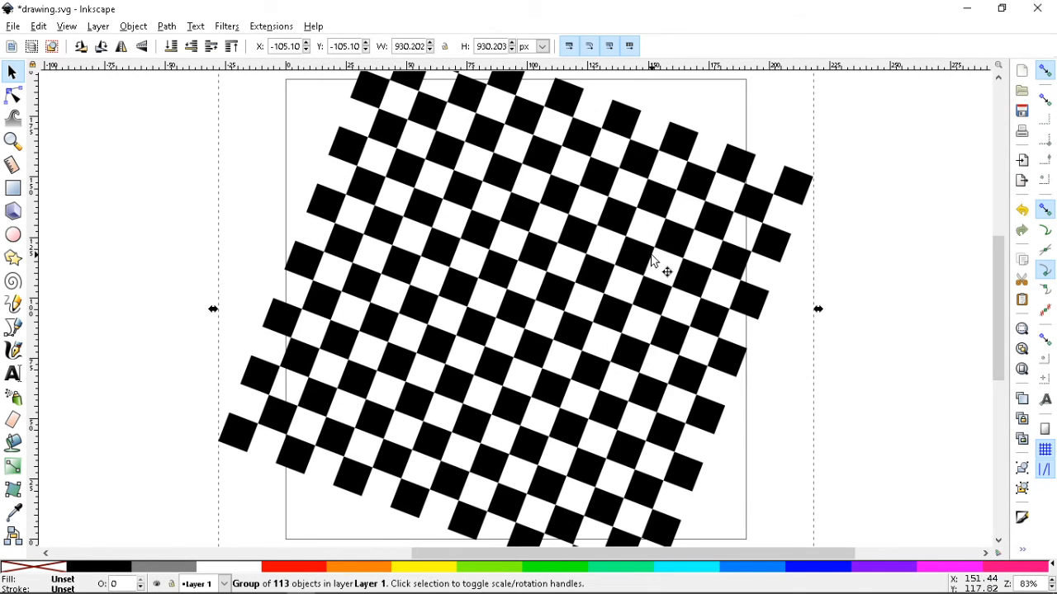
key(Delete)
key(minus)
key(minus)
key(minus)
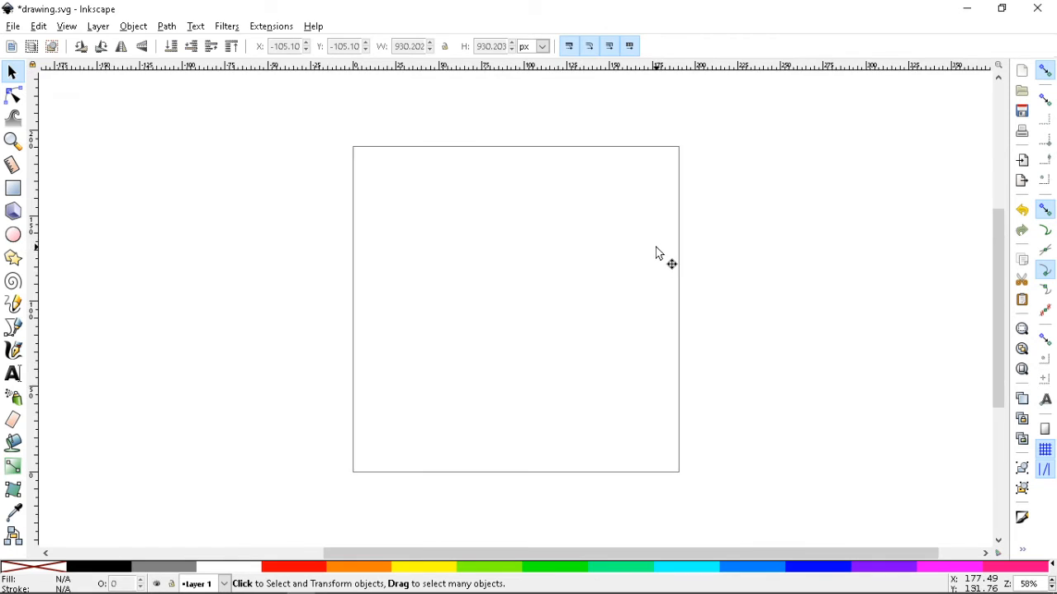
Step: Duplicate the spare checkerboard group beside the page, move the copy across to the page's opposite side, and save the drawing
click(227, 198)
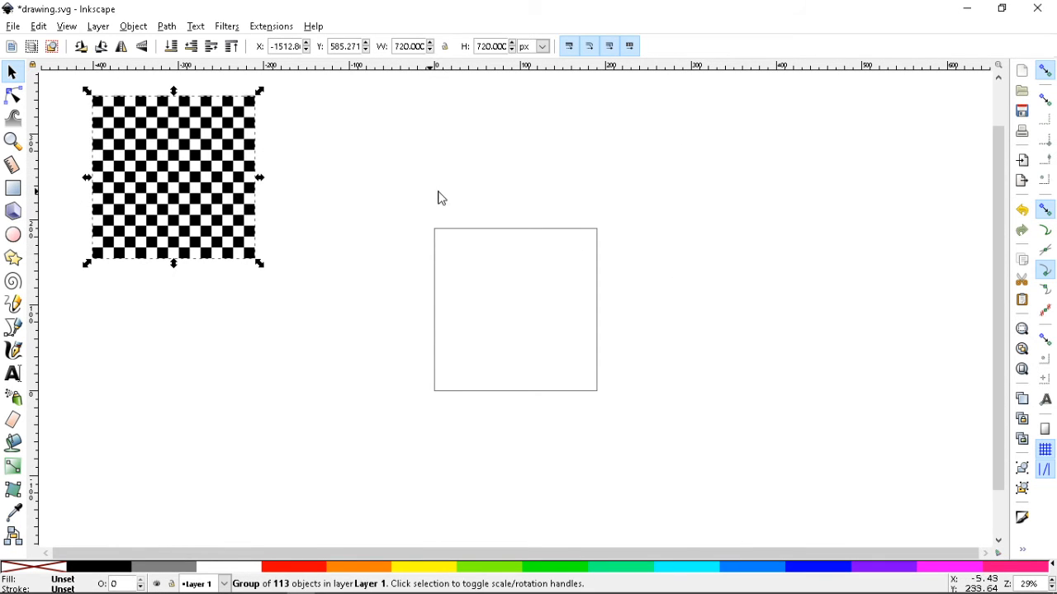
key(ctrl+d)
drag(219, 202, 826, 276)
key(ctrl+s)
Step: Show the grid and move the checkerboard copy onto the page so its edges line up exactly with the page borders
key(numbersign)
drag(735, 241, 488, 273)
key(3)
drag(334, 130, 299, 94)
click(885, 226)
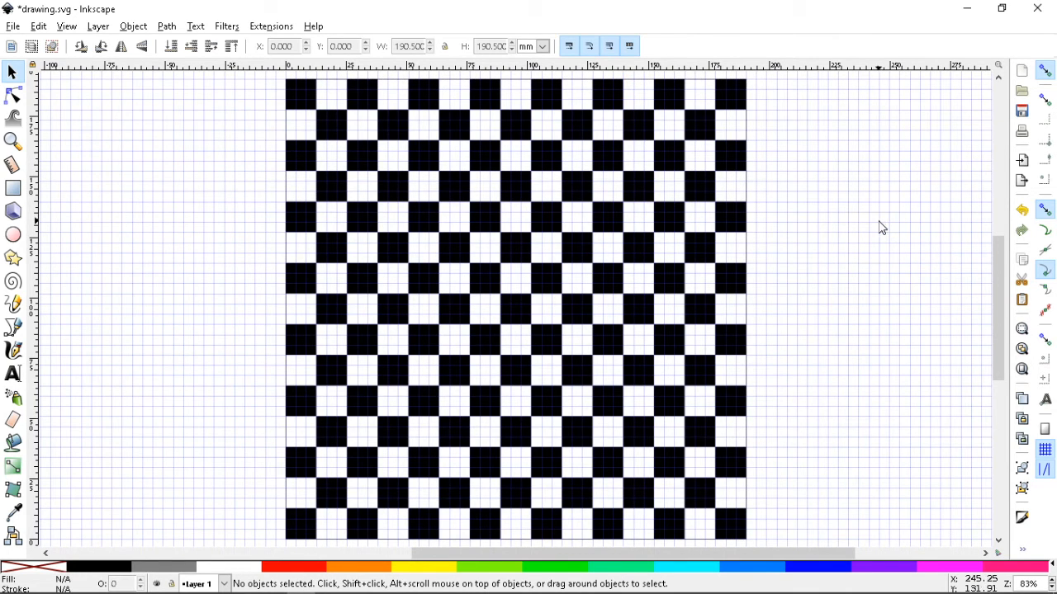
Step: Hide the grid and save the drawing
key(numbersign)
key(ctrl+s)
key(ctrl+s)
Step: Set the rotation snap step to 1 degree in the Steps preferences and close the preferences
click(38, 25)
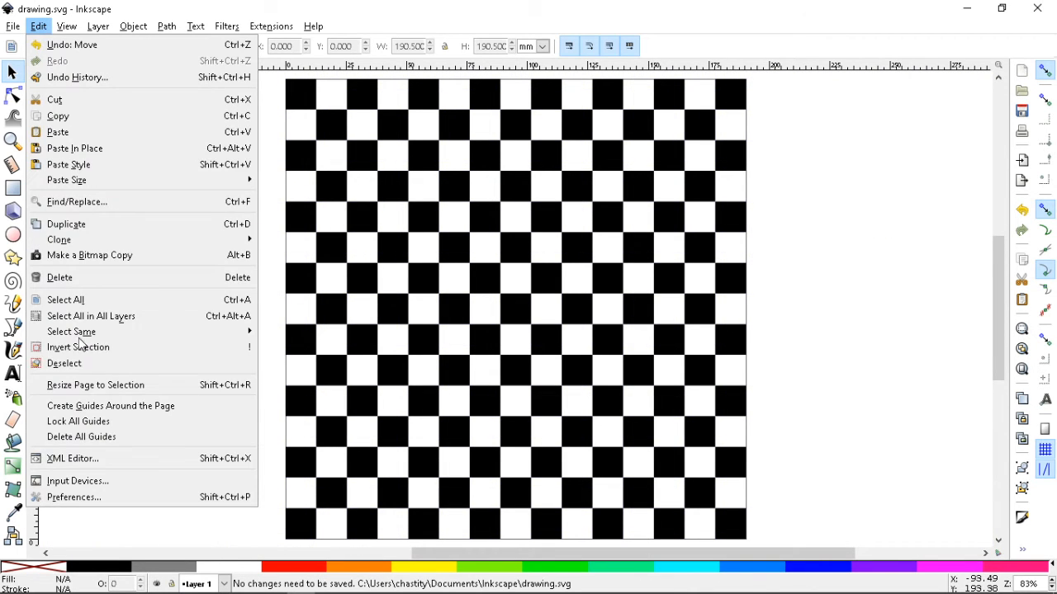
click(111, 498)
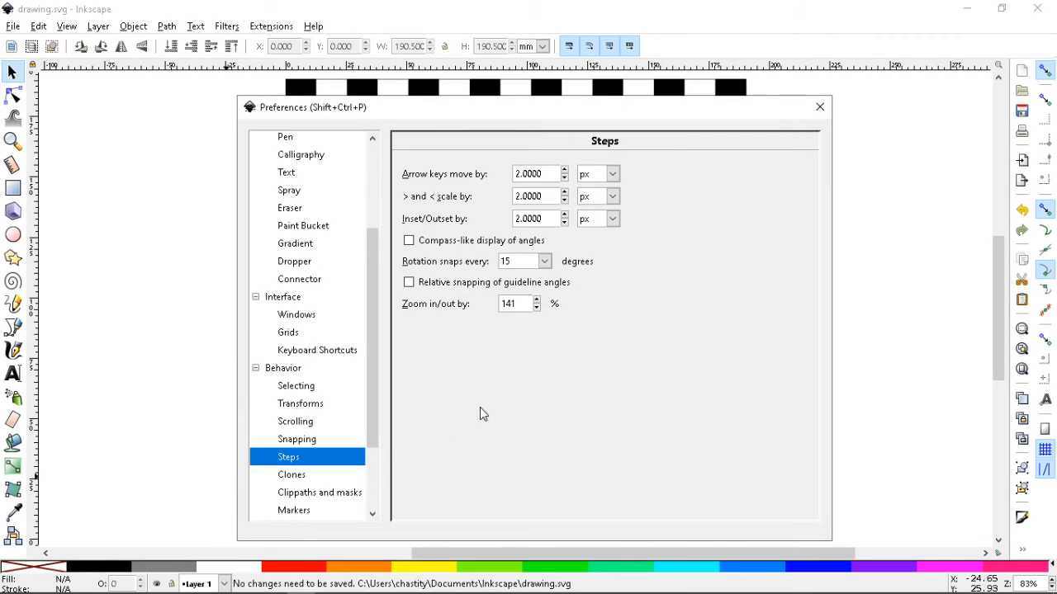
click(545, 261)
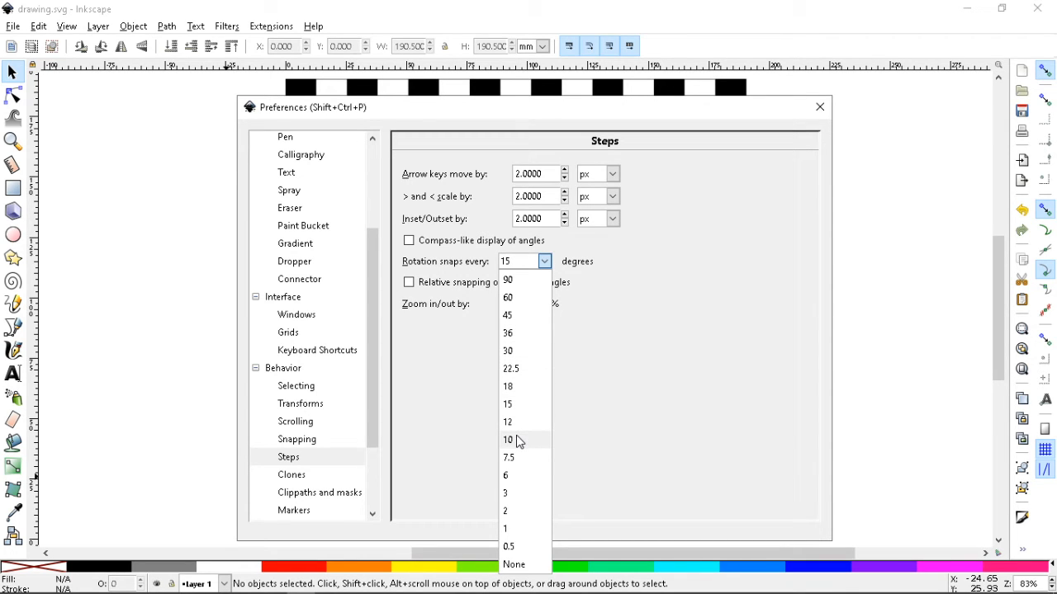
click(509, 529)
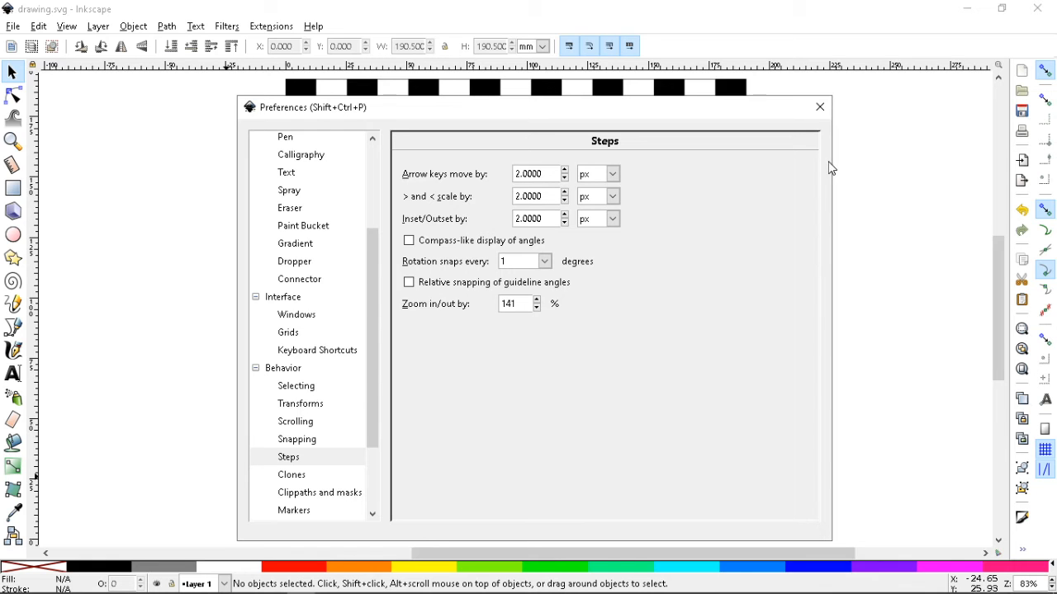
click(818, 111)
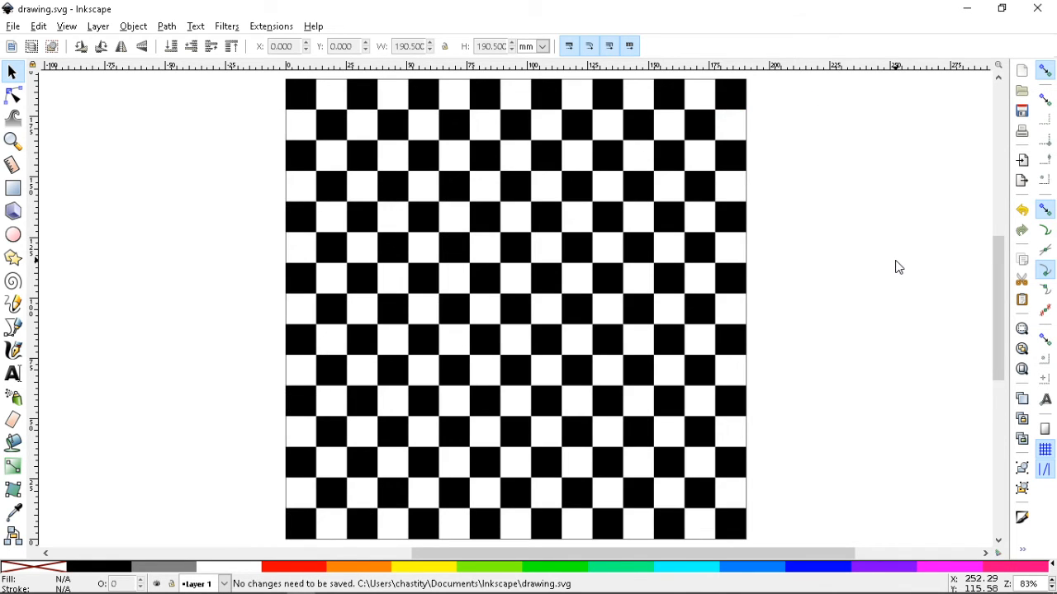
Step: Select the on-page checkerboard group and rotate it clockwise in repeated 1° steps until it nearly stands on its corner
click(515, 308)
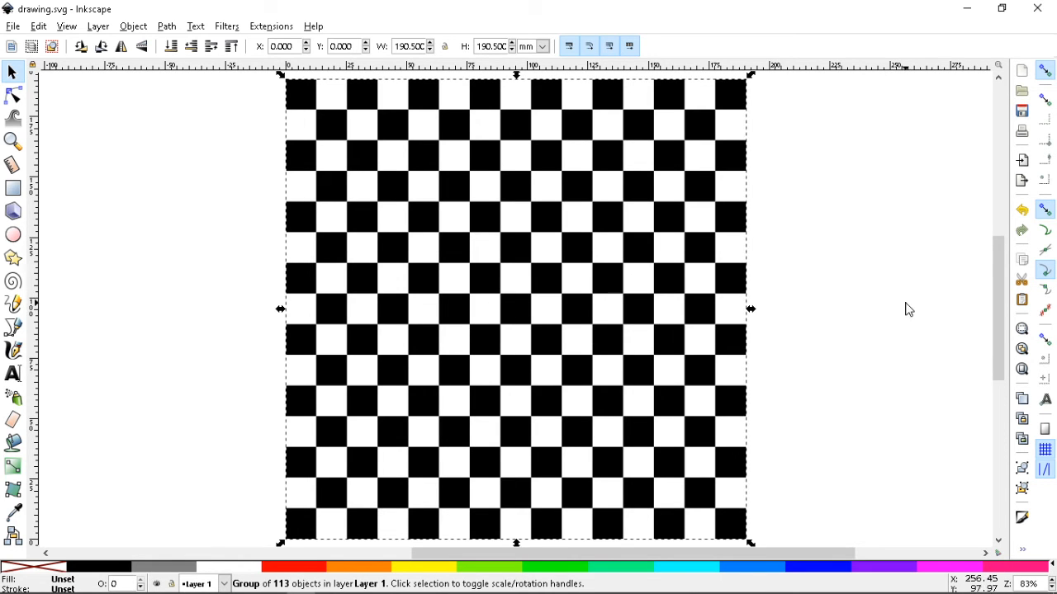
key(bracketright)
key(bracketright)
key(bracketright)
key(bracketright)
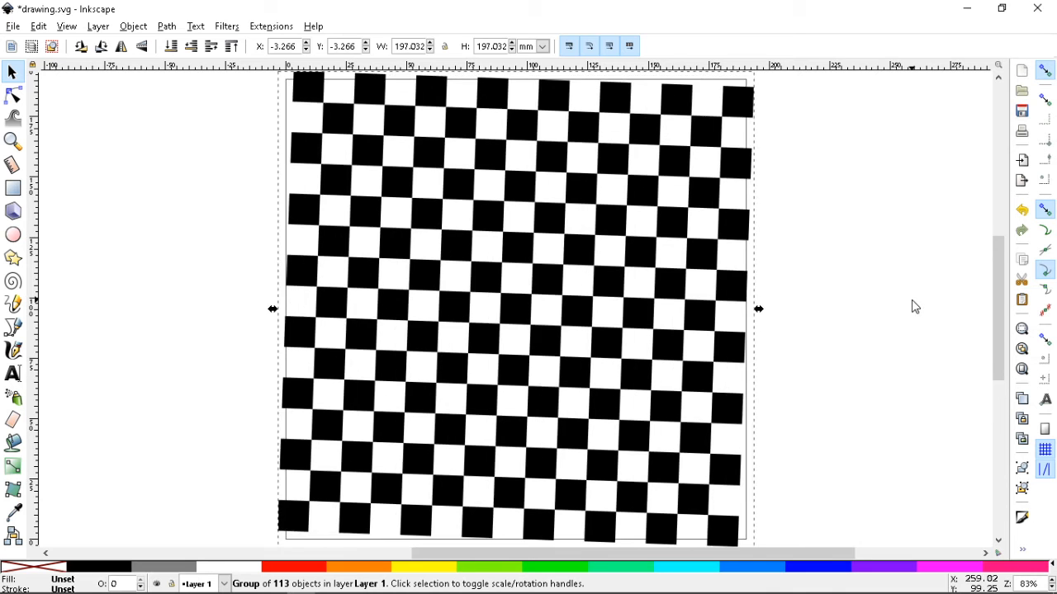
key(bracketright)
key(bracketright)
key(bracketright)
key(bracketright)
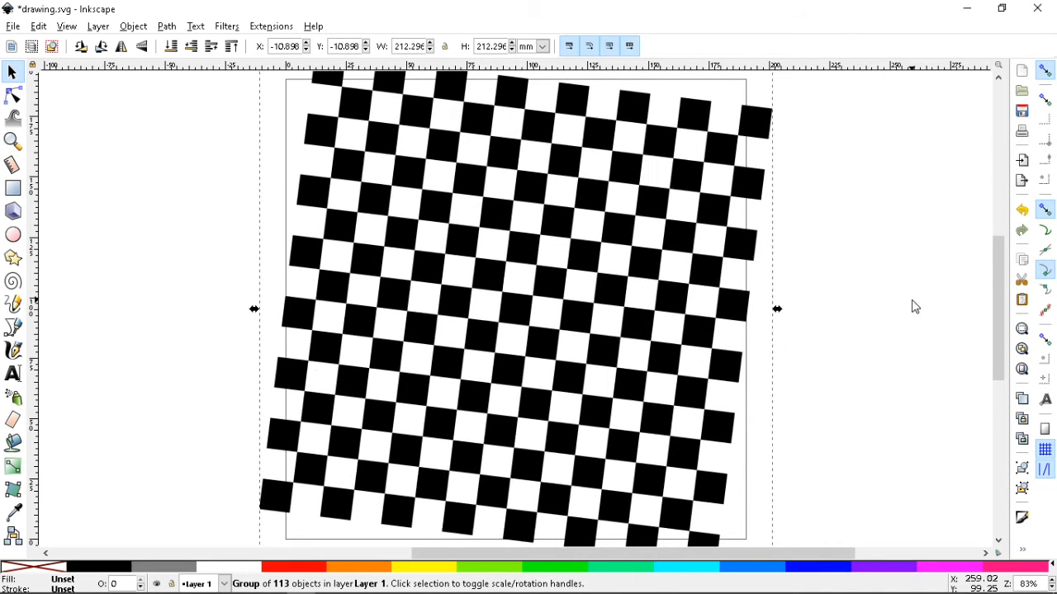
key(bracketright)
key(bracketright)
key(bracketright)
key(bracketright)
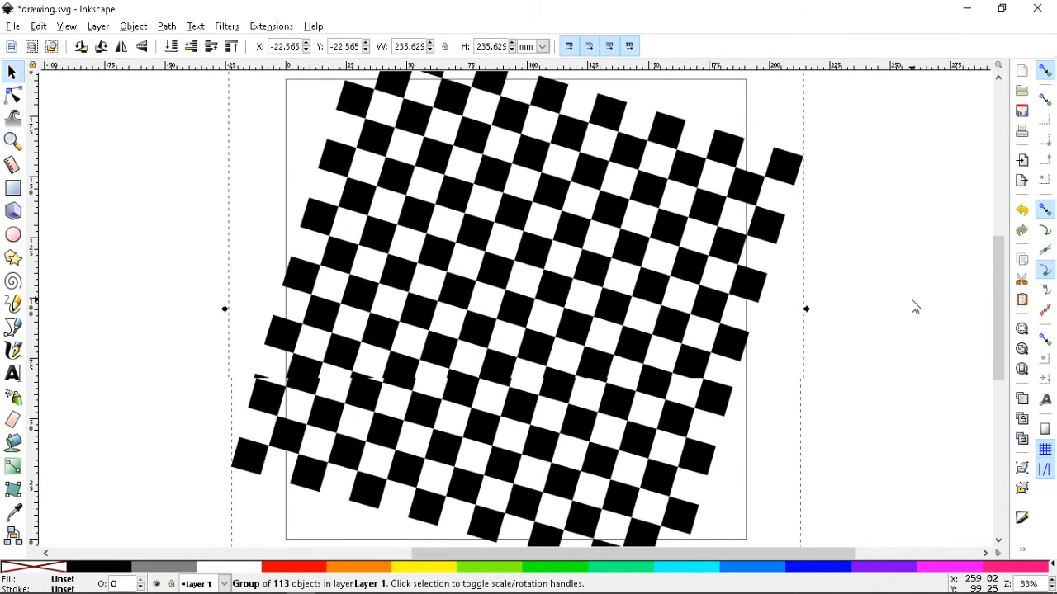
key(bracketright)
key(bracketright)
key(bracketright)
key(bracketright)
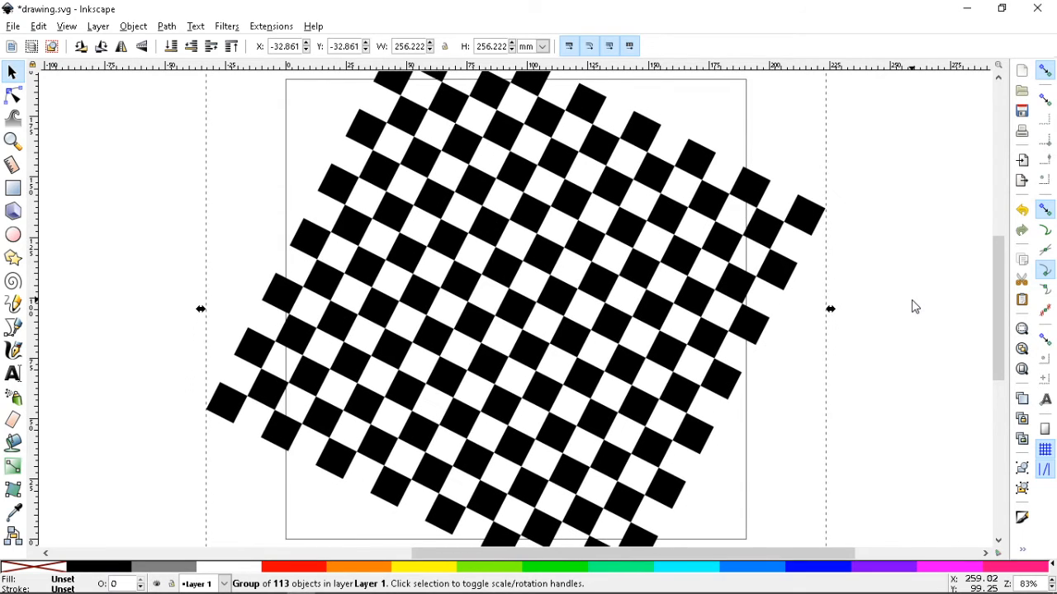
key(bracketright)
key(bracketright)
key(bracketright)
key(bracketright)
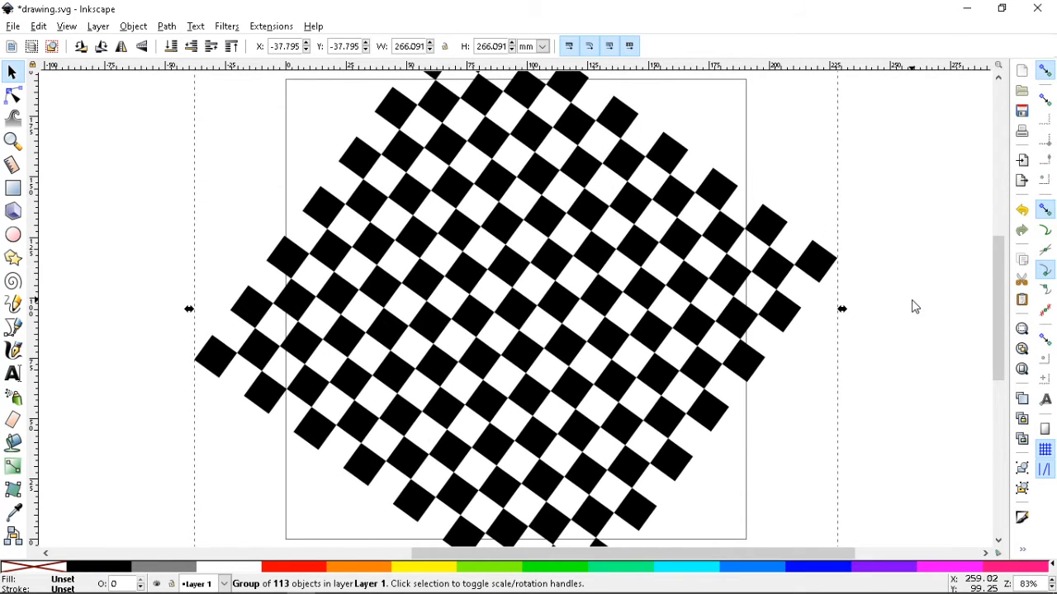
key(bracketright)
key(bracketright)
key(bracketright)
key(bracketright)
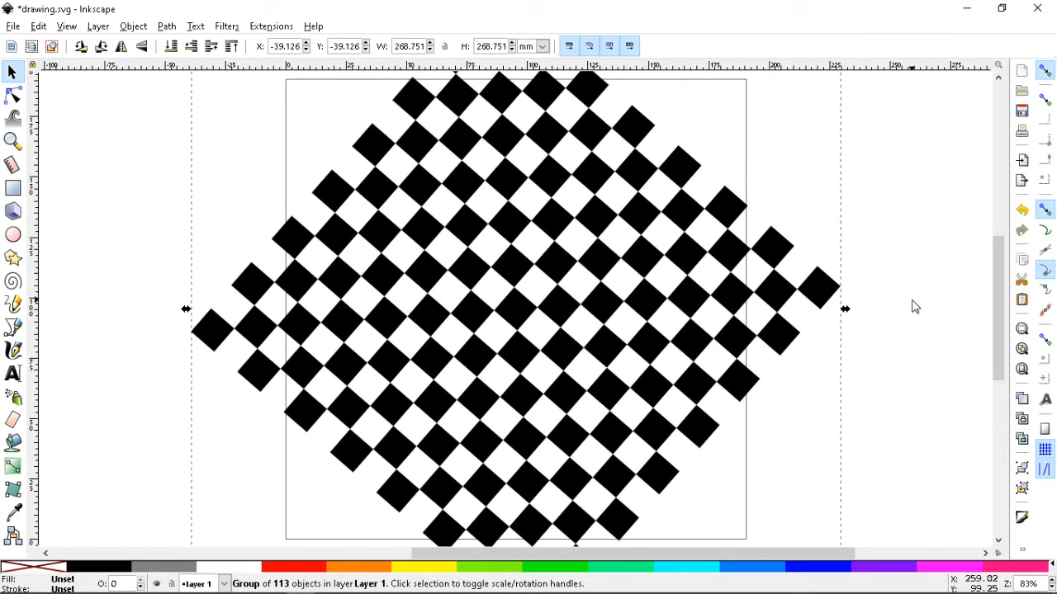
Step: Rotate the checkerboard group partway back counterclockwise in 1° steps
key(bracketleft)
key(bracketleft)
key(bracketleft)
key(bracketleft)
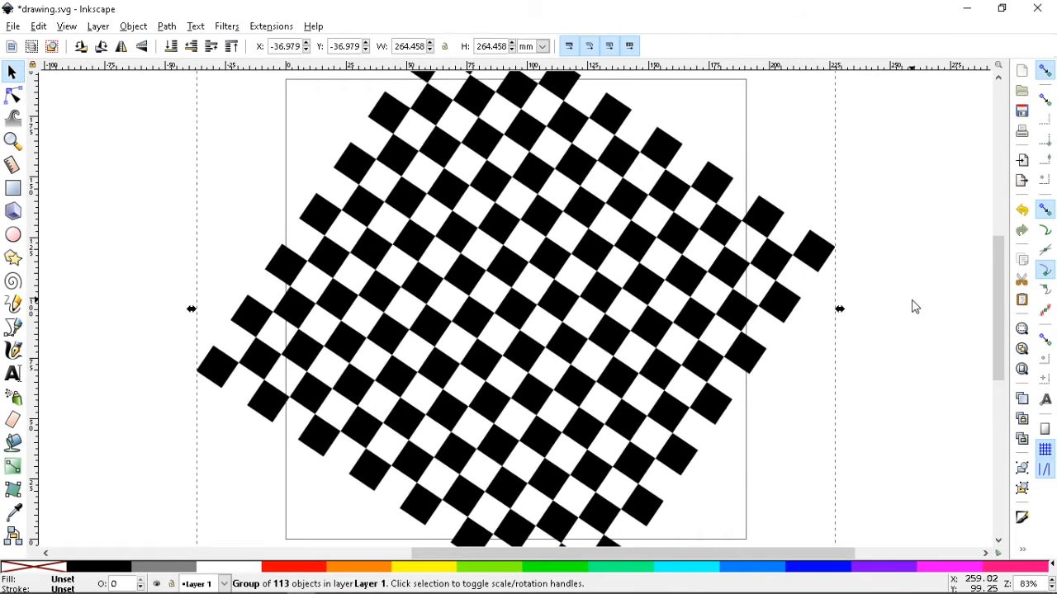
key(bracketright)
key(bracketright)
key(bracketright)
key(bracketright)
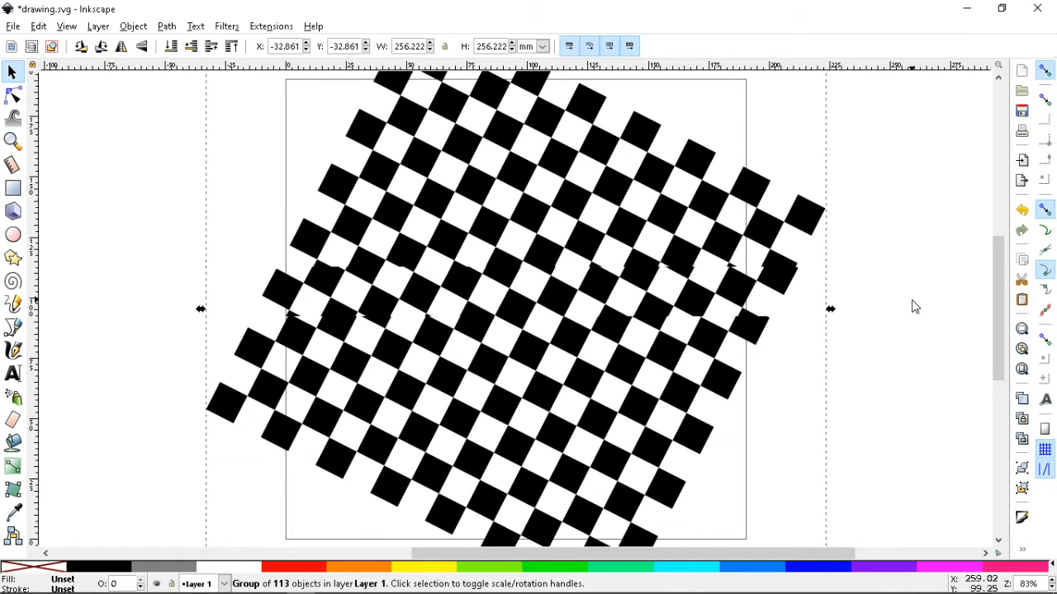
Step: Rotate the checkerboard group clockwise again in 1° steps, past the diamond orientation and on toward a quarter turn
key(bracketright)
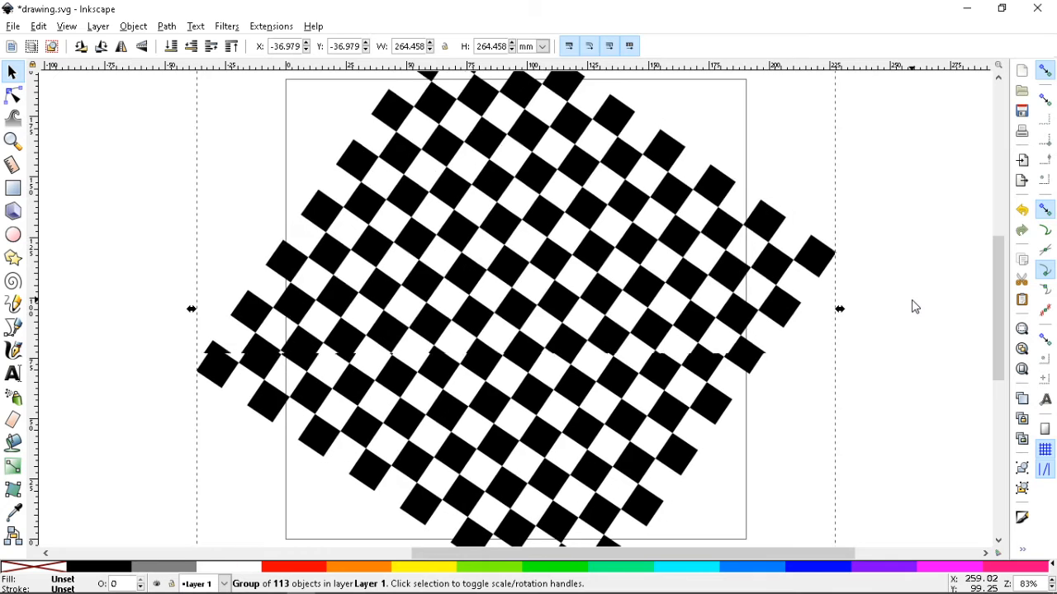
key(bracketright)
key(bracketright)
key(bracketright)
key(bracketright)
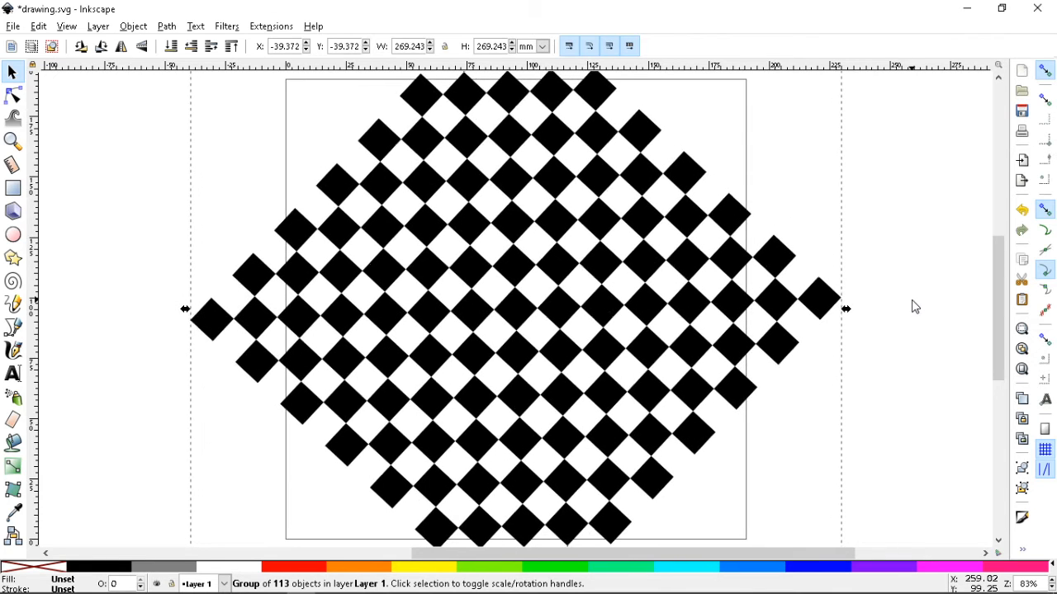
key(bracketright)
key(bracketright)
key(bracketright)
key(bracketright)
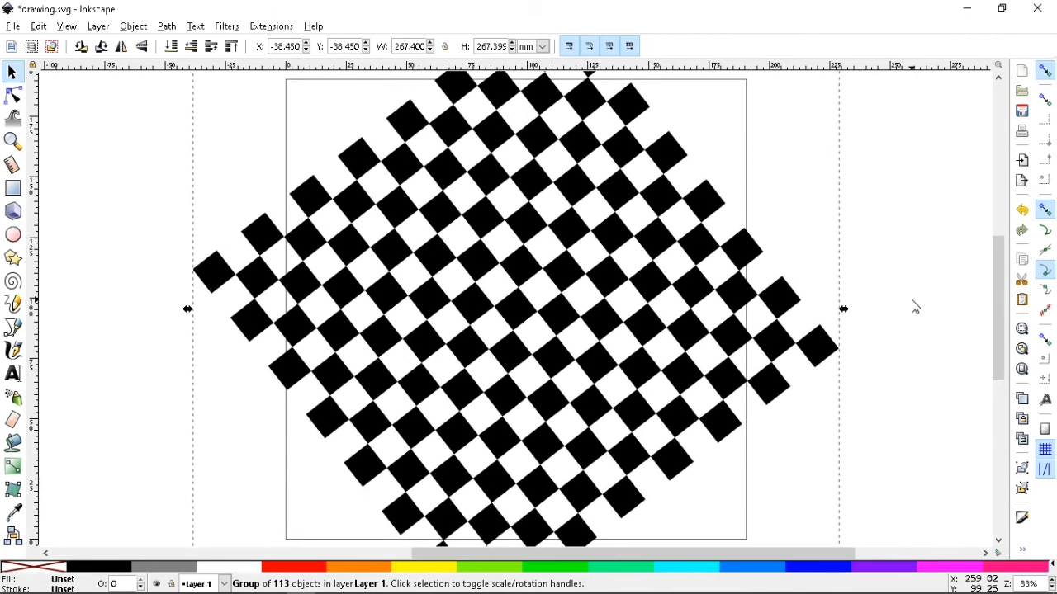
key(bracketright)
key(bracketright)
key(bracketright)
key(bracketright)
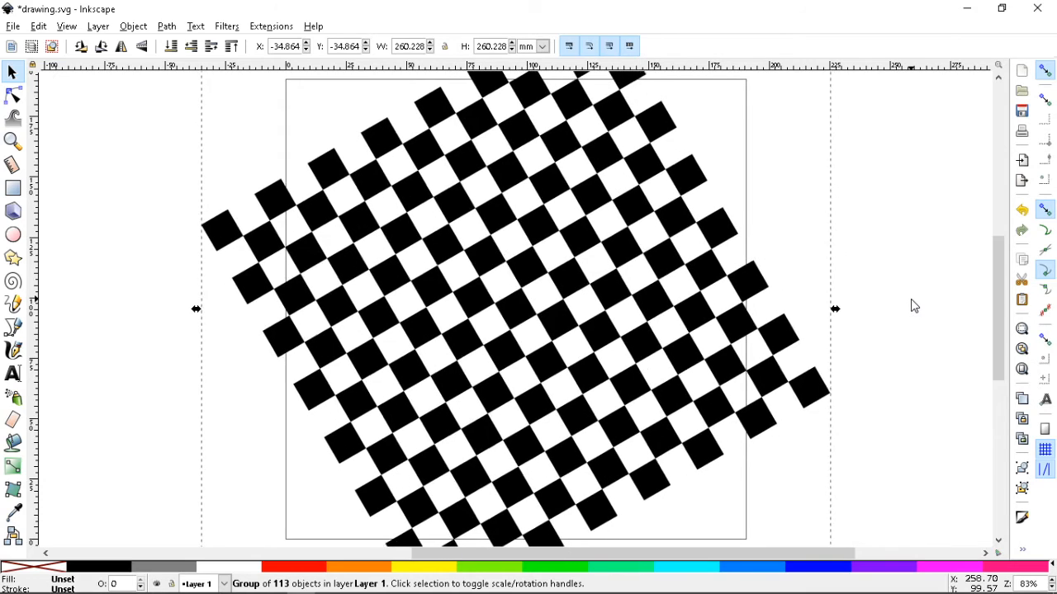
key(bracketright)
key(bracketright)
key(bracketright)
key(bracketright)
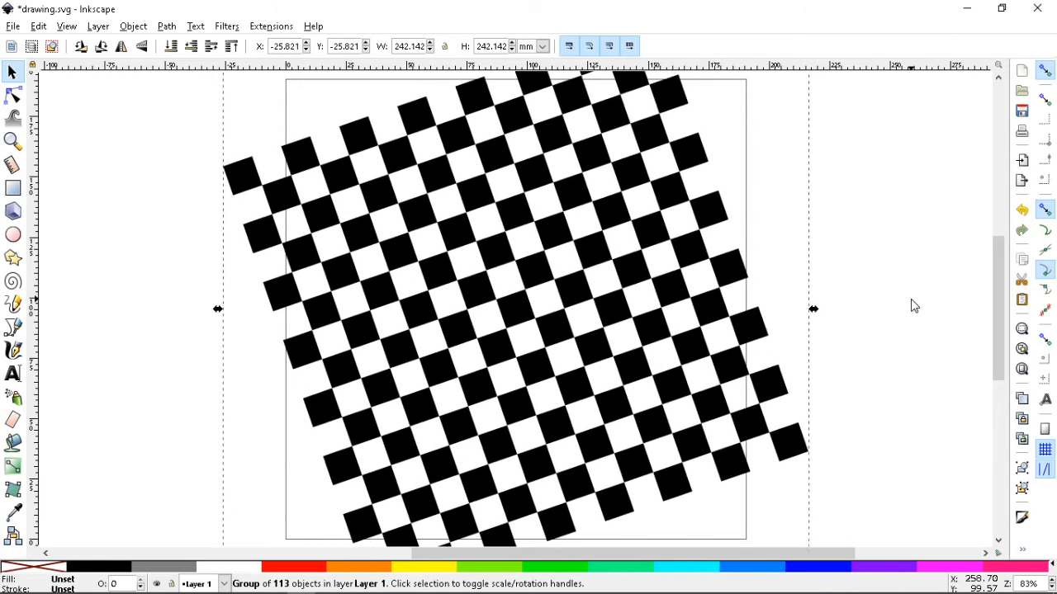
key(bracketright)
key(bracketright)
key(bracketright)
key(bracketright)
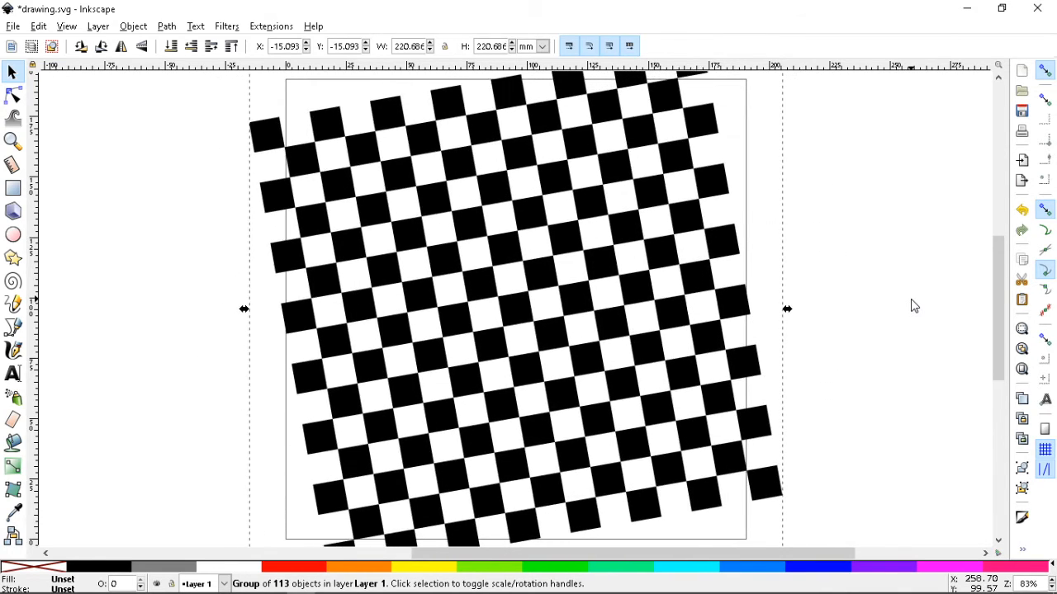
Step: Rotate the tilted checkerboard group clockwise until its sides line up with the page edges
key(bracketright)
key(bracketright)
key(bracketright)
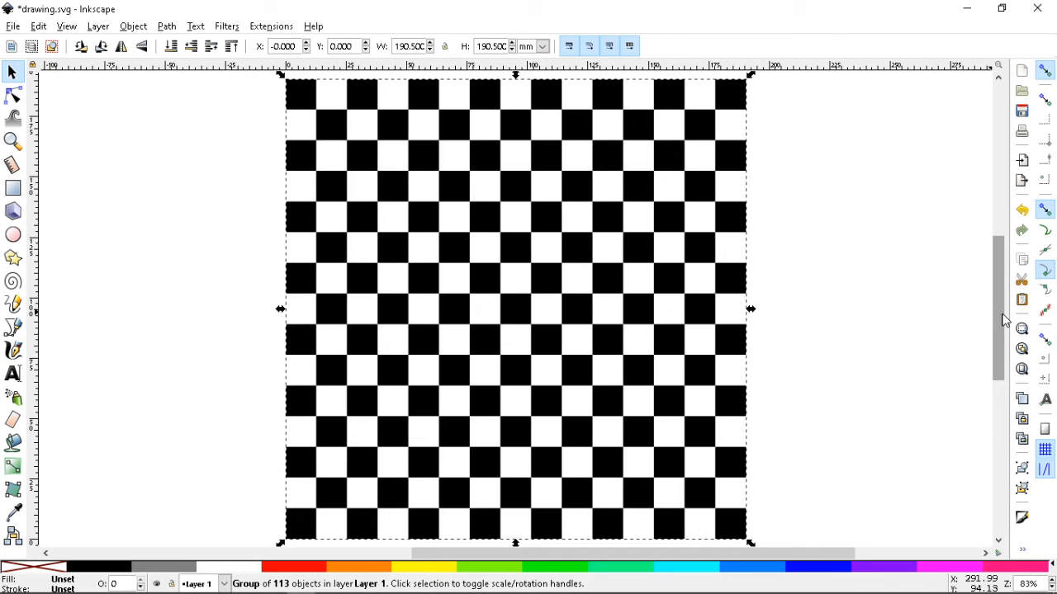
Step: Keep rotating the checkerboard group clockwise in small increments until its sides align with the page edges again
key(bracketright)
key(bracketright)
key(bracketright)
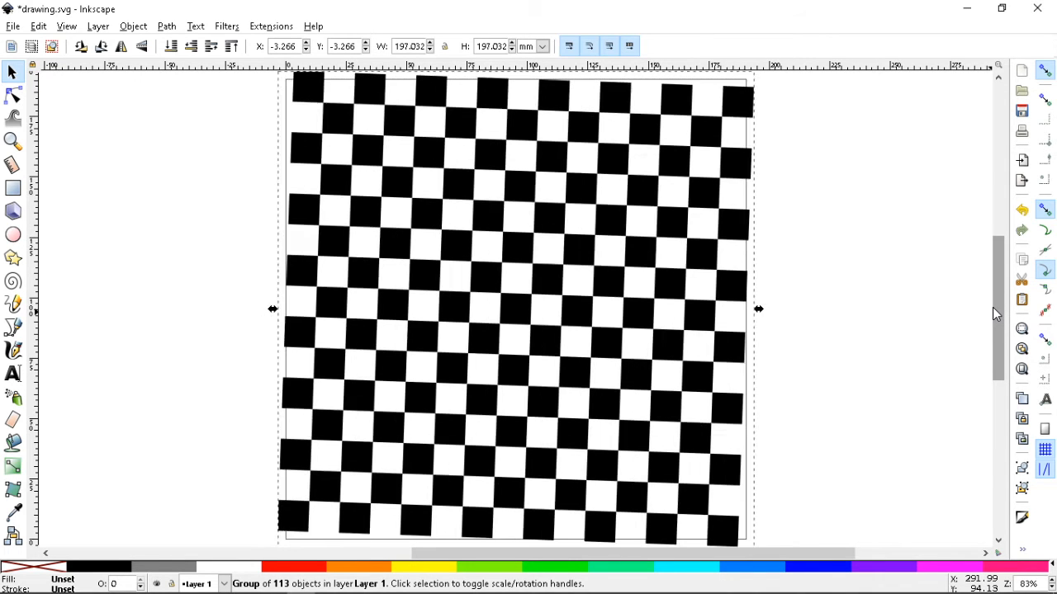
key(bracketright)
key(bracketright)
key(bracketright)
key(bracketright)
key(bracketright)
key(bracketright)
key(bracketright)
key(bracketright)
key(bracketright)
key(bracketright)
key(bracketright)
key(bracketright)
key(bracketright)
key(bracketright)
key(bracketright)
key(bracketright)
key(bracketright)
key(bracketright)
key(bracketright)
key(bracketright)
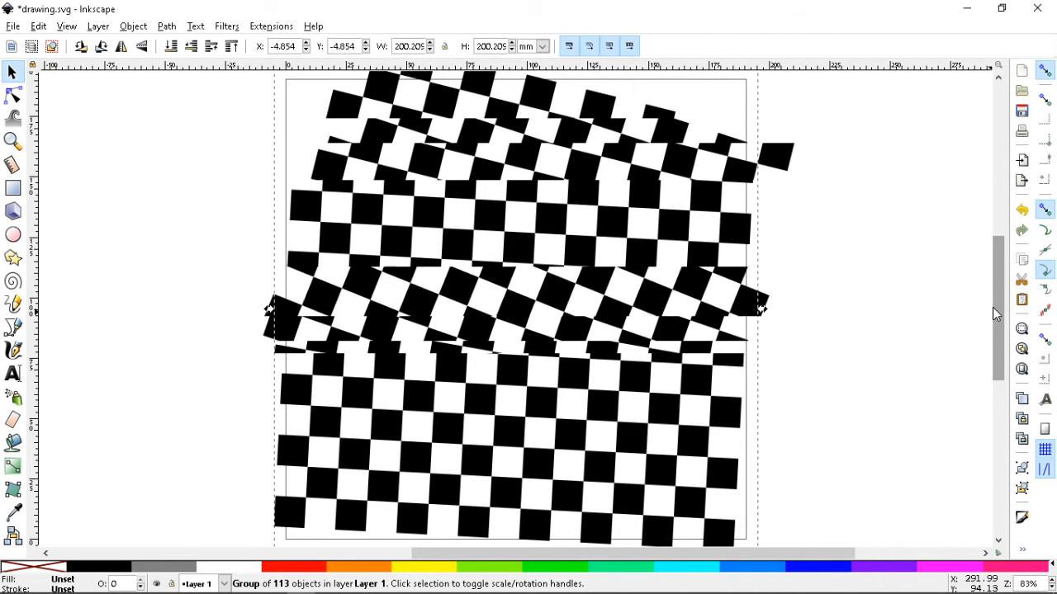
key(bracketright)
key(bracketright)
key(bracketright)
key(bracketright)
key(bracketright)
key(bracketright)
key(bracketright)
key(bracketright)
key(bracketright)
key(bracketright)
key(bracketright)
key(bracketright)
key(bracketright)
key(bracketright)
key(bracketright)
key(bracketright)
key(bracketright)
key(bracketright)
key(bracketright)
key(bracketright)
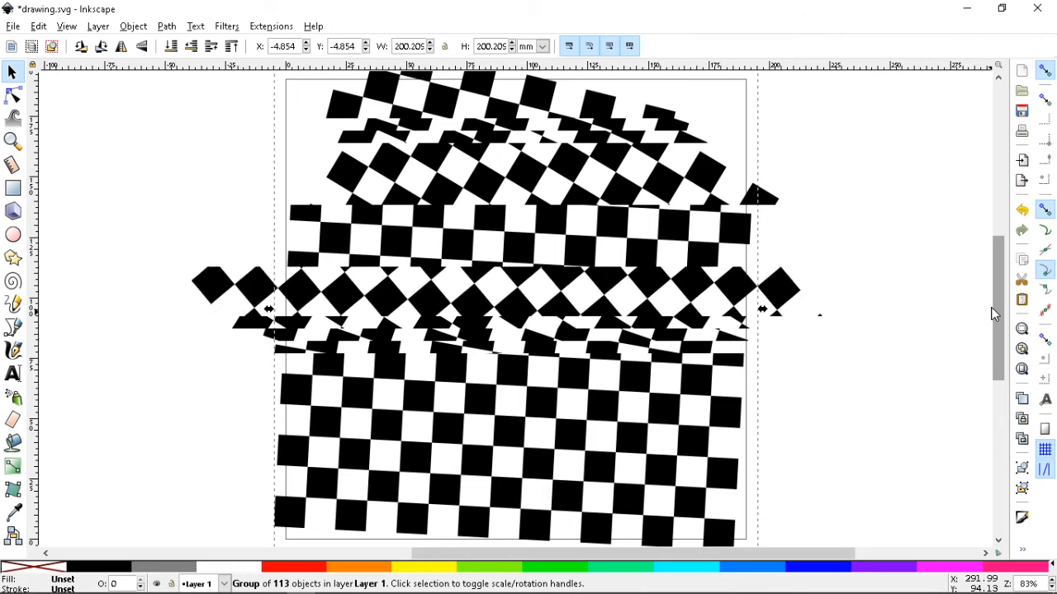
key(bracketright)
key(bracketright)
key(bracketright)
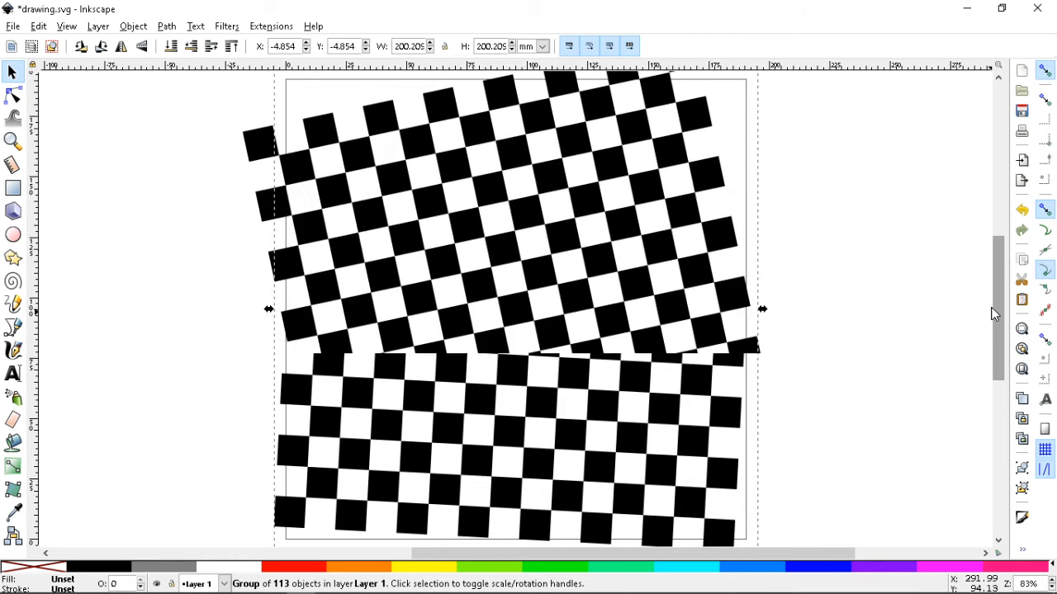
key(bracketright)
key(bracketright)
key(bracketright)
key(bracketright)
key(bracketright)
key(bracketright)
key(bracketright)
key(bracketright)
key(bracketright)
key(bracketright)
key(bracketright)
key(bracketright)
key(bracketright)
key(bracketright)
key(bracketright)
key(bracketright)
key(bracketright)
key(bracketright)
key(bracketright)
key(bracketright)
key(bracketright)
key(bracketright)
key(bracketright)
key(bracketright)
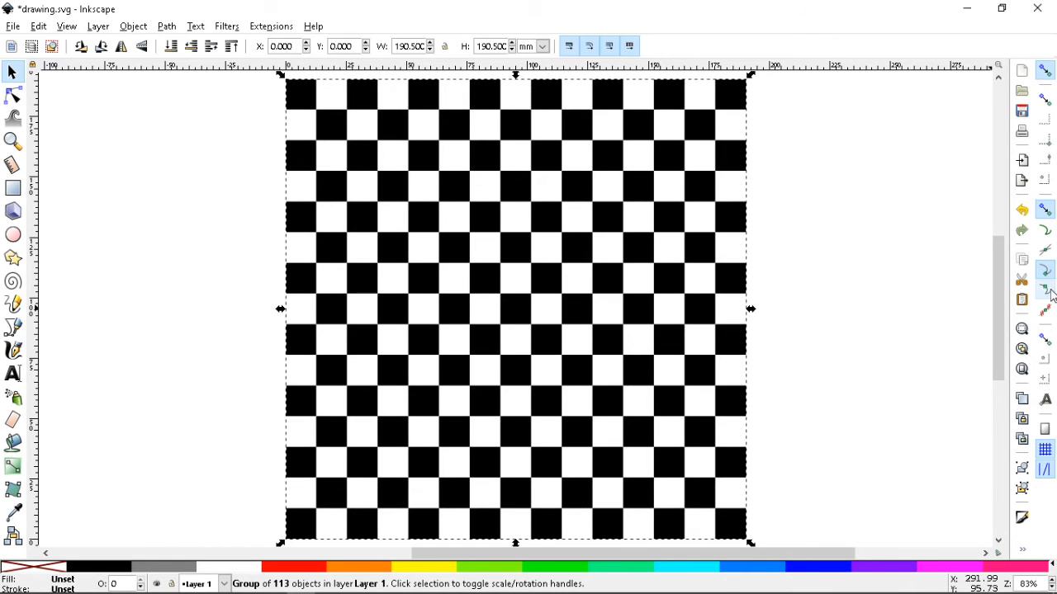
Step: Select the checkerboard group and switch its position and size units to px
drag(995, 283, 996, 284)
click(806, 246)
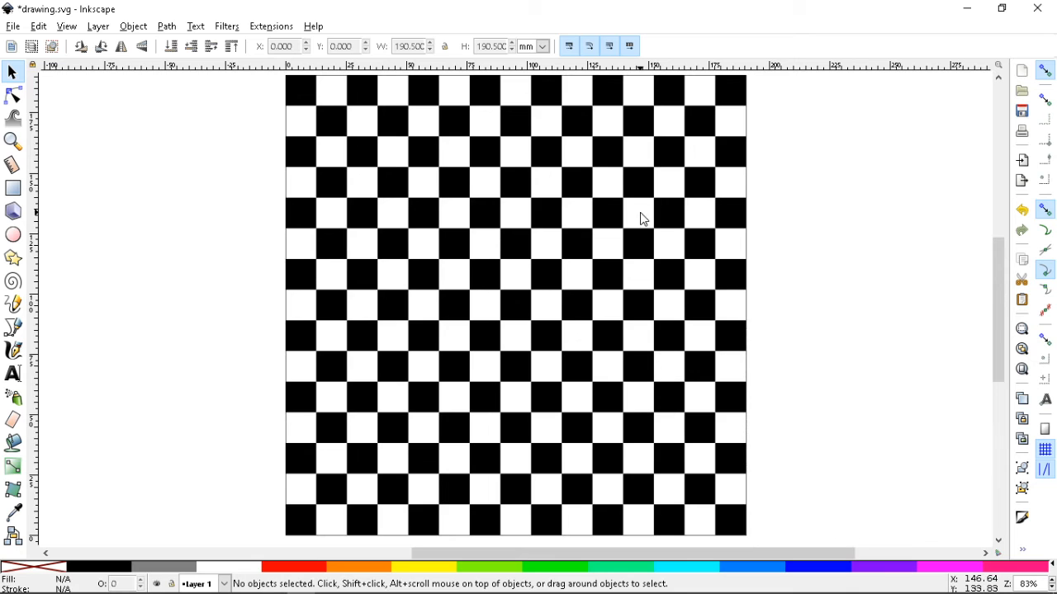
click(660, 208)
click(545, 50)
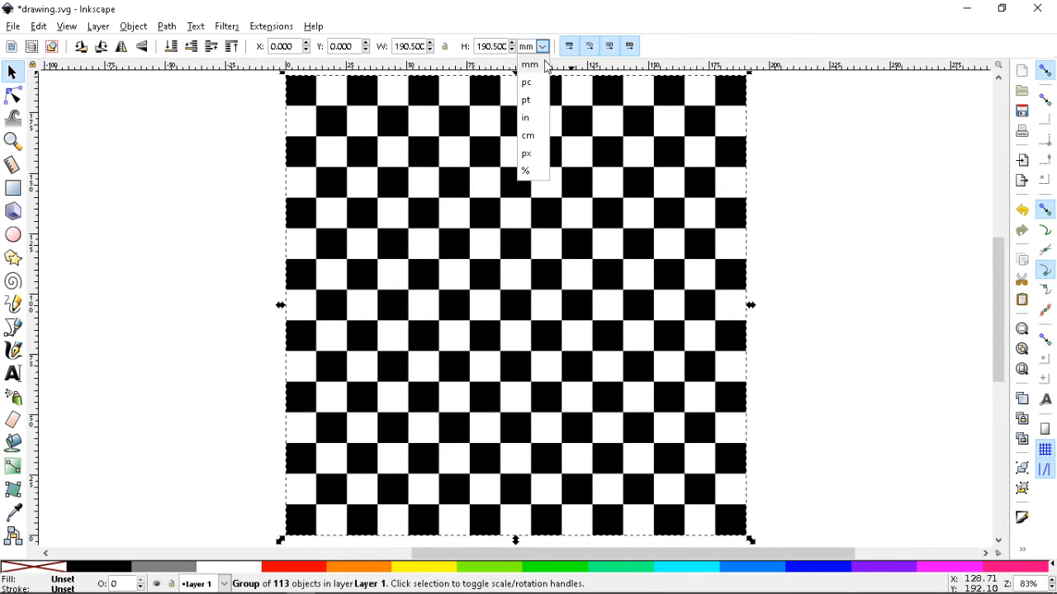
click(534, 157)
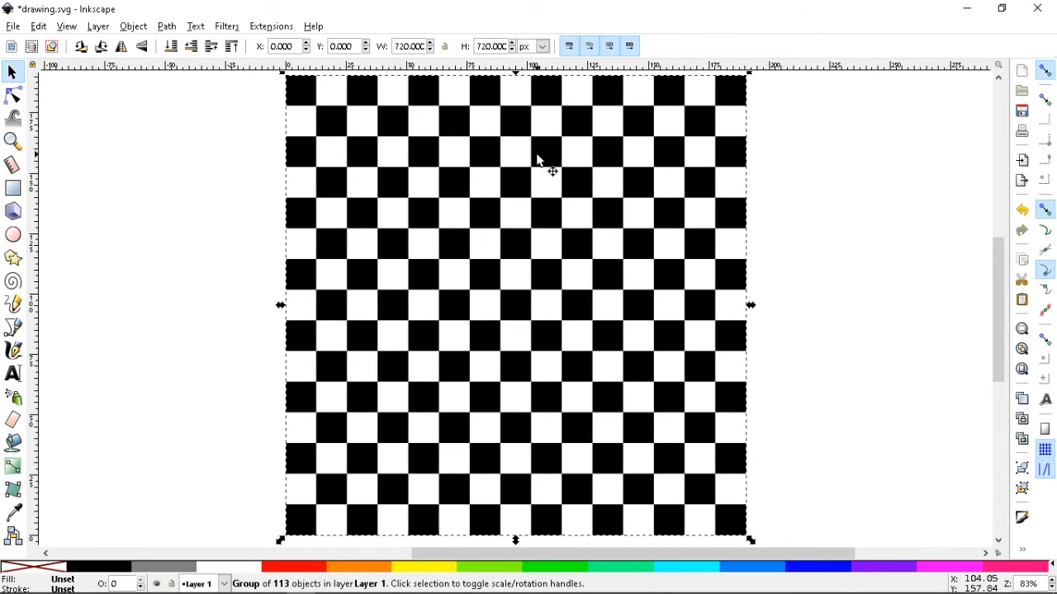
click(817, 224)
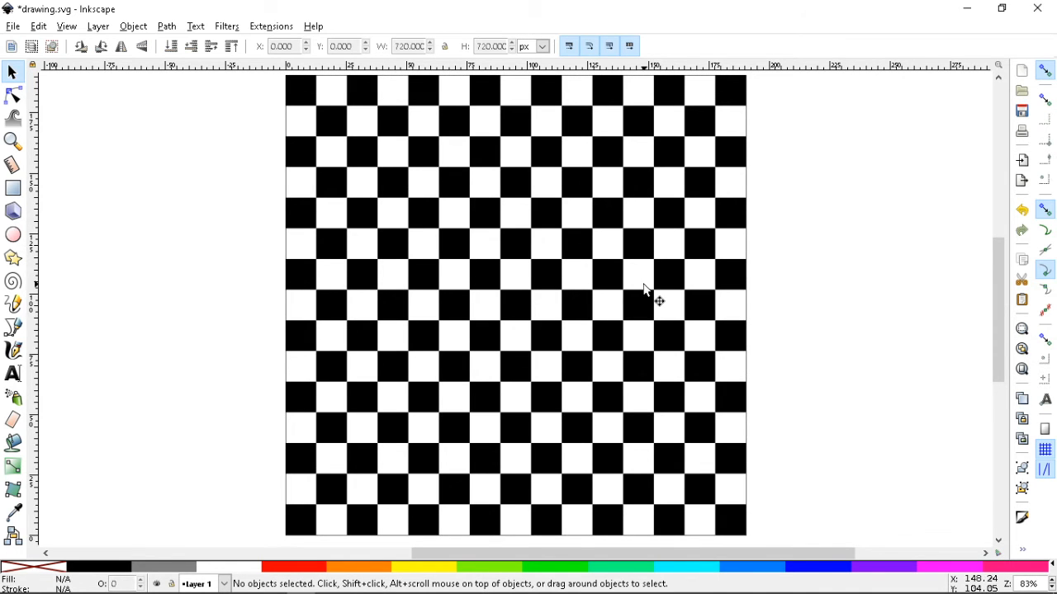
Step: Rotate the checkerboard group clockwise by roughly an eighth of a turn so it stands as a diamond over the page
click(602, 277)
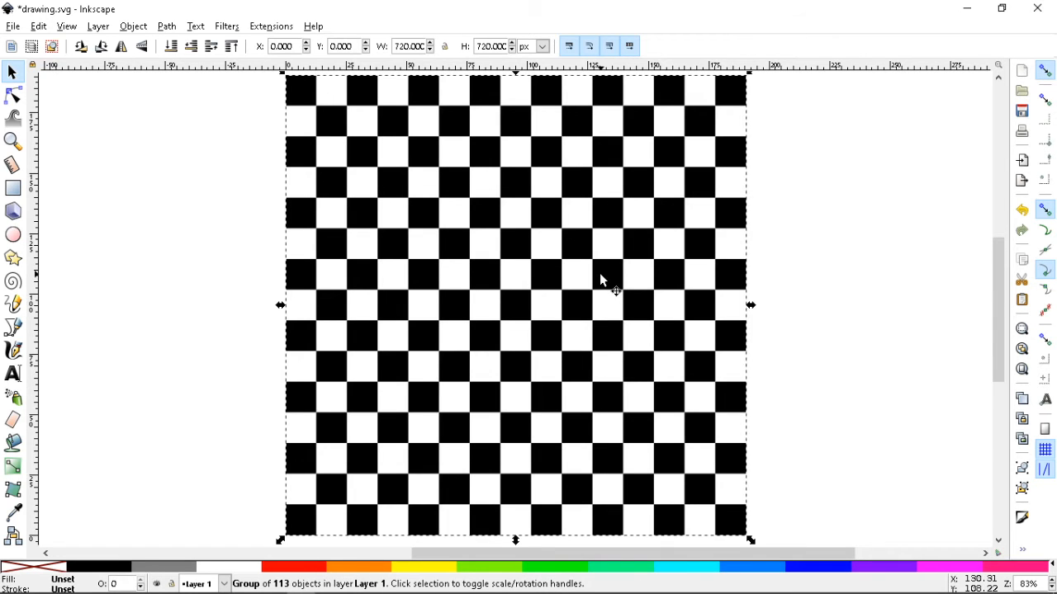
click(601, 280)
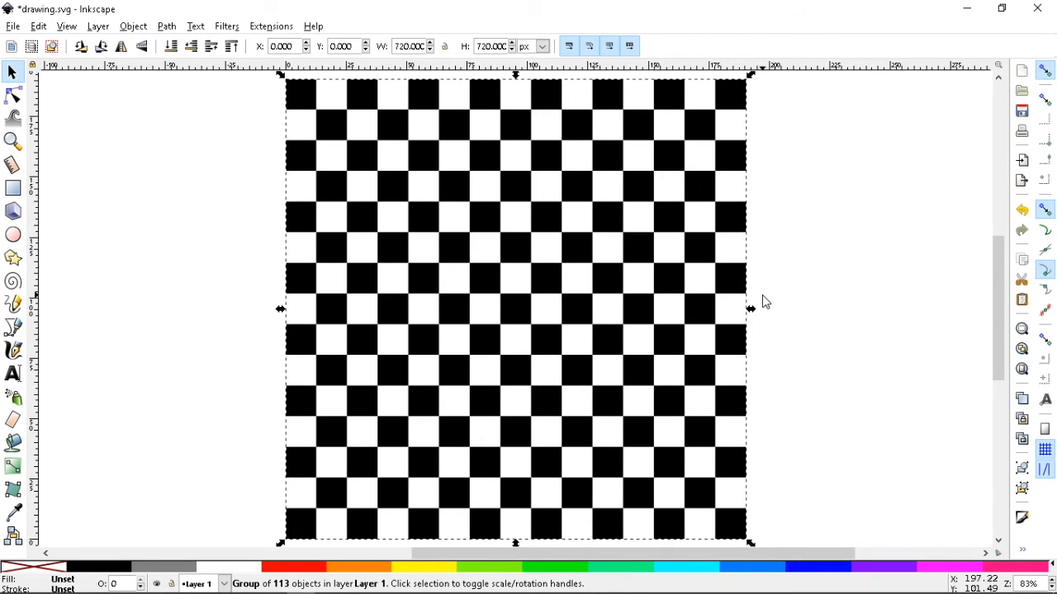
key(])
key(])
key(])
key(])
key(])
key(])
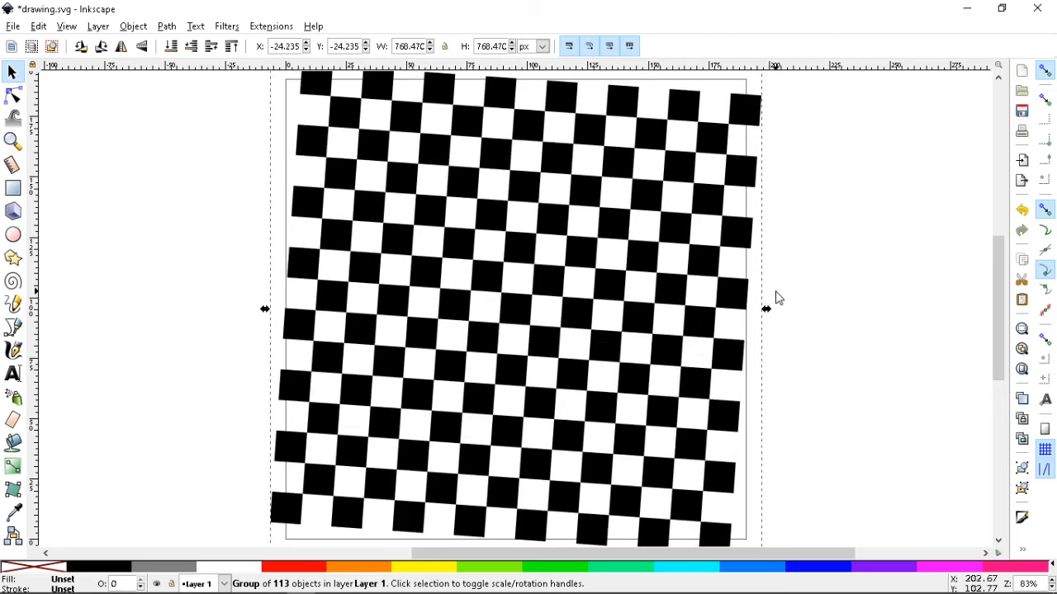
key(])
key(])
key(])
key(])
key(])
key(])
key(])
key(])
key(])
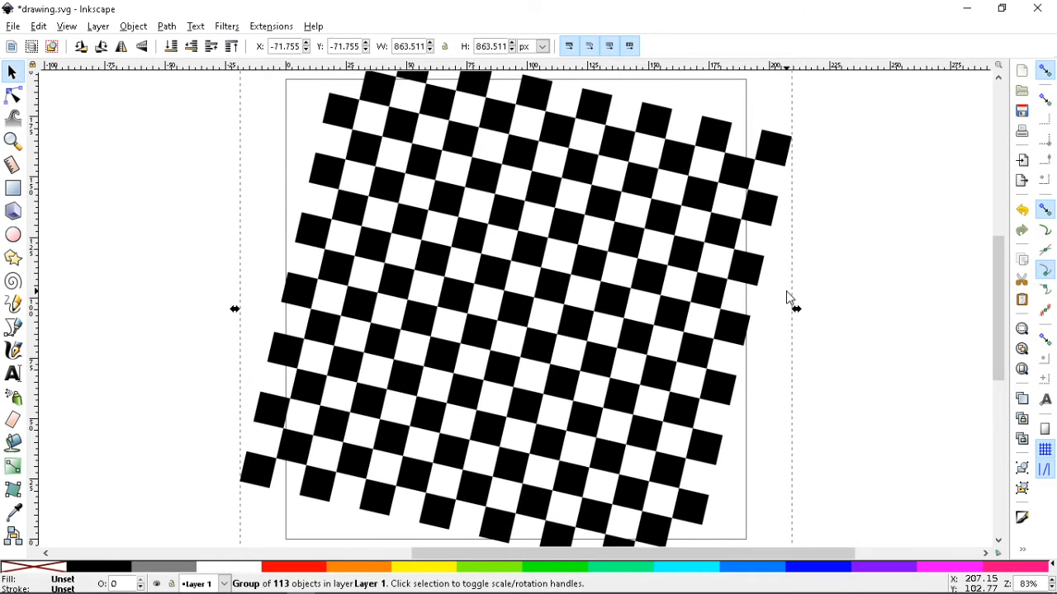
key(])
key(])
key(])
key(])
key(])
key(])
key(])
key(])
key(])
key(])
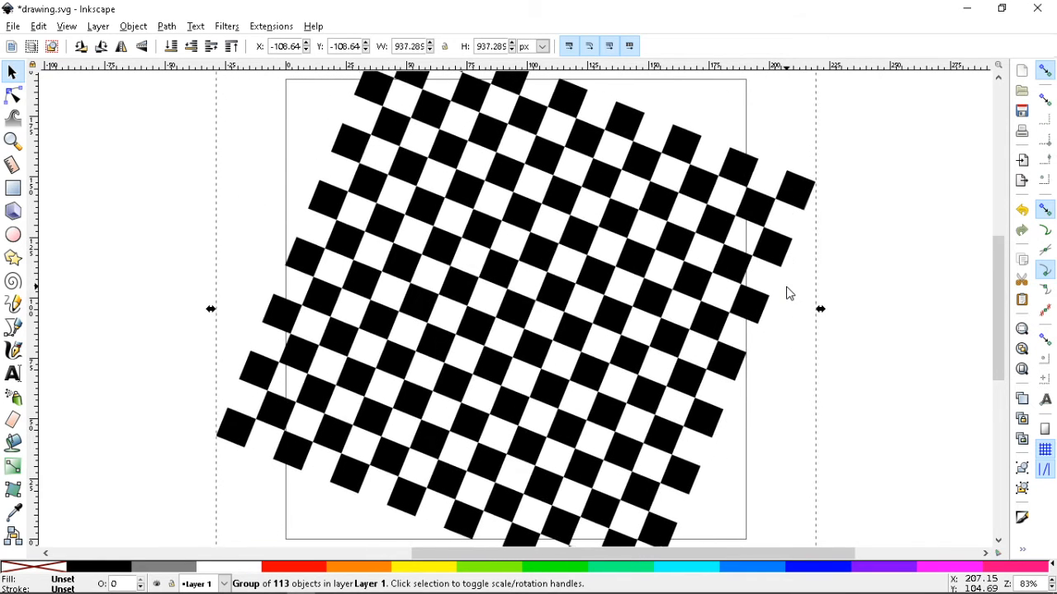
key(])
key(])
key(])
key(])
key(])
key(])
key(])
key(])
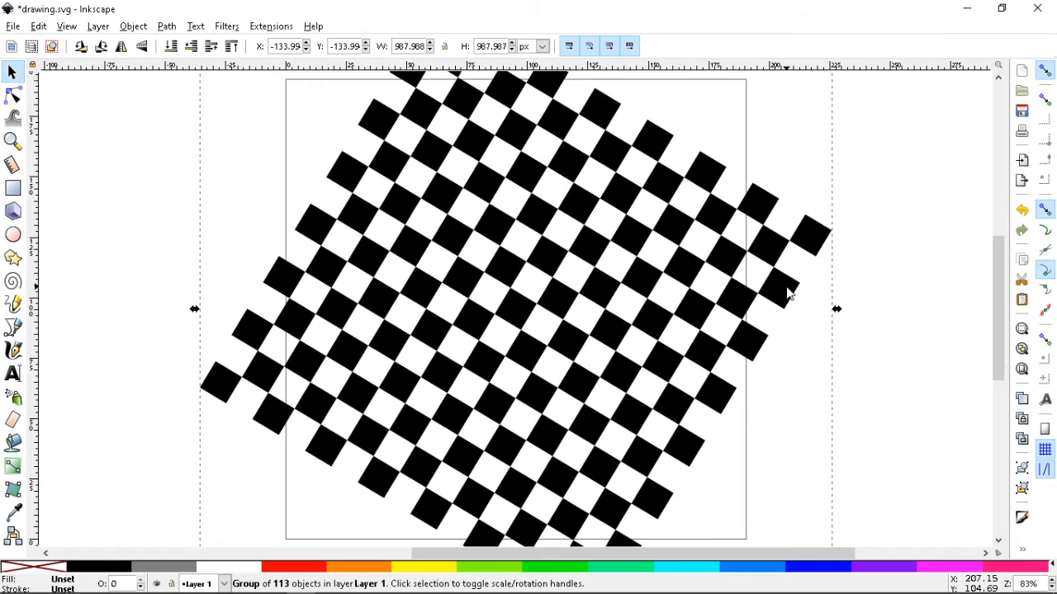
key(])
key(])
key(])
key(])
key(])
key(])
key(])
key(])
key(])
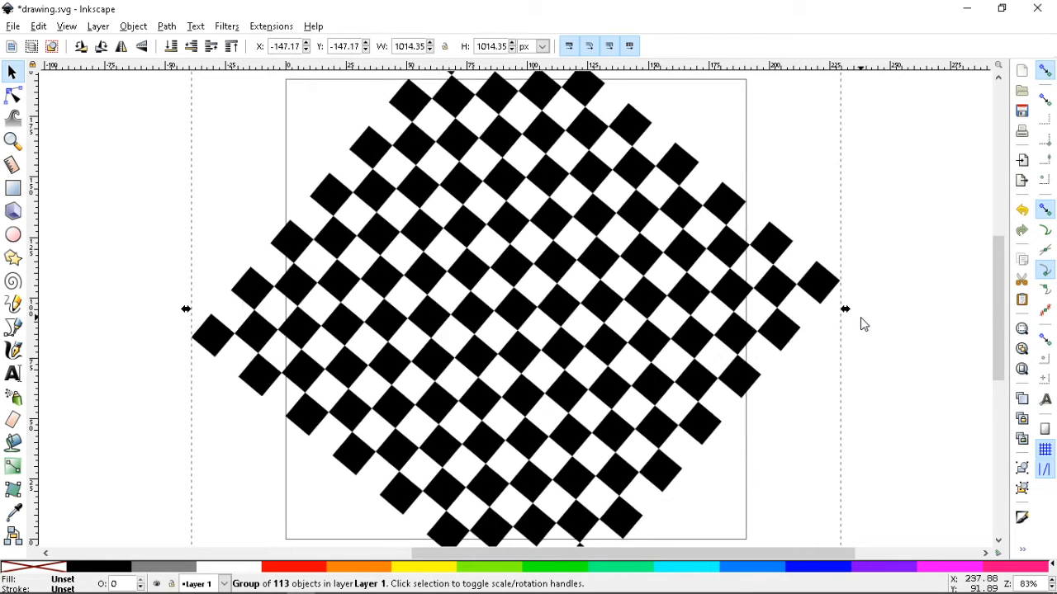
key(])
key(])
key(])
key(])
key(])
key(])
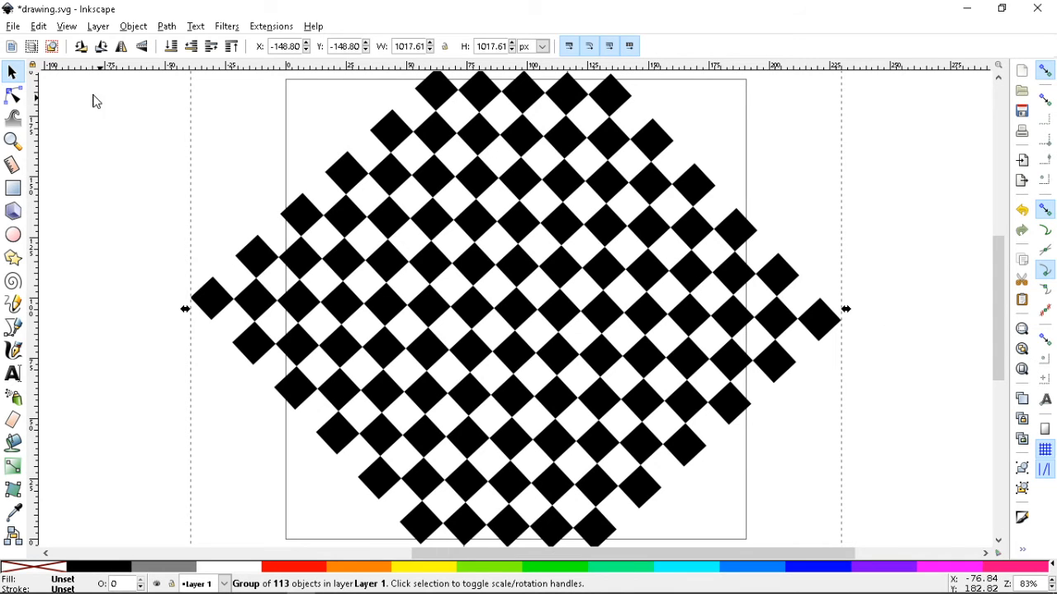
Step: Set the PNG export area to Page with drawing.png as the file name, and save the document
click(13, 27)
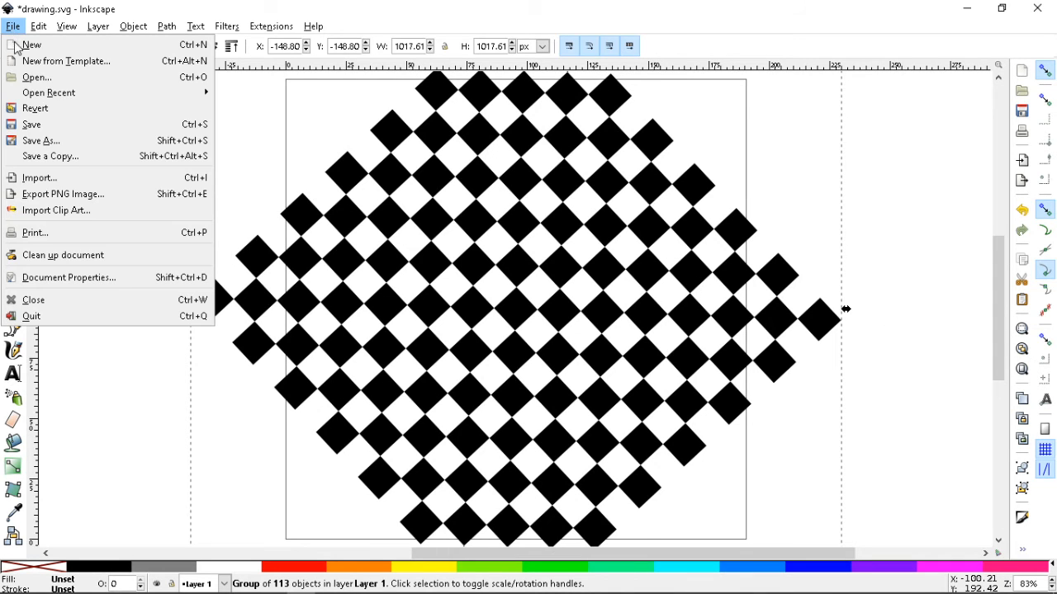
click(76, 196)
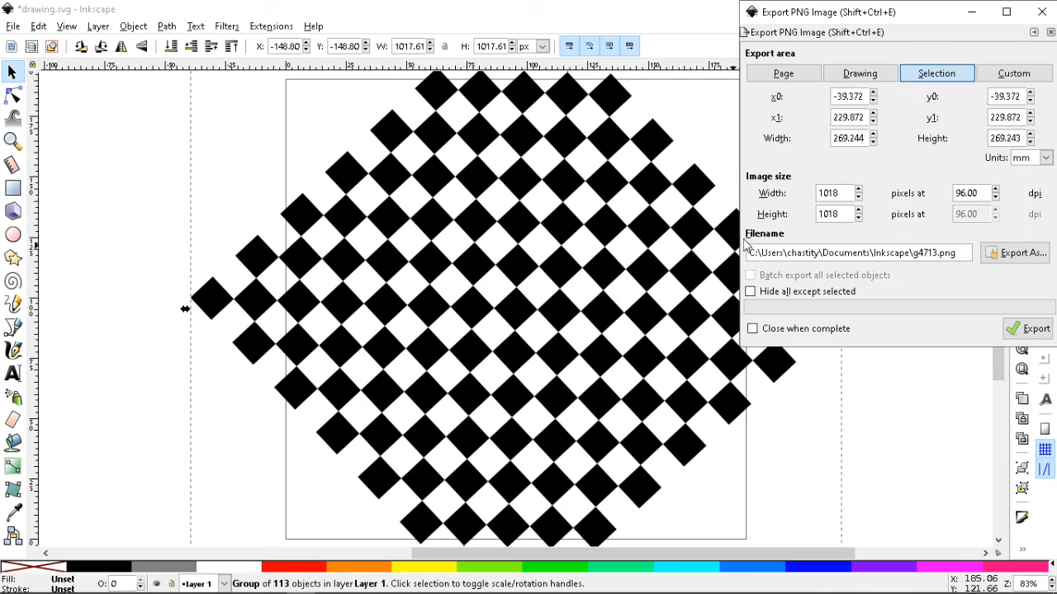
click(791, 77)
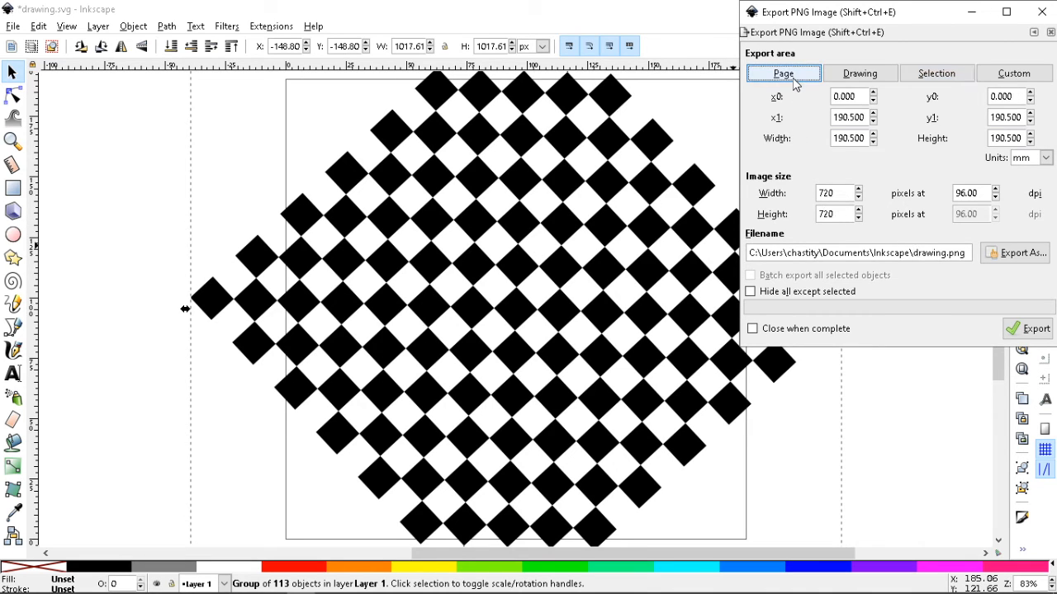
click(1015, 253)
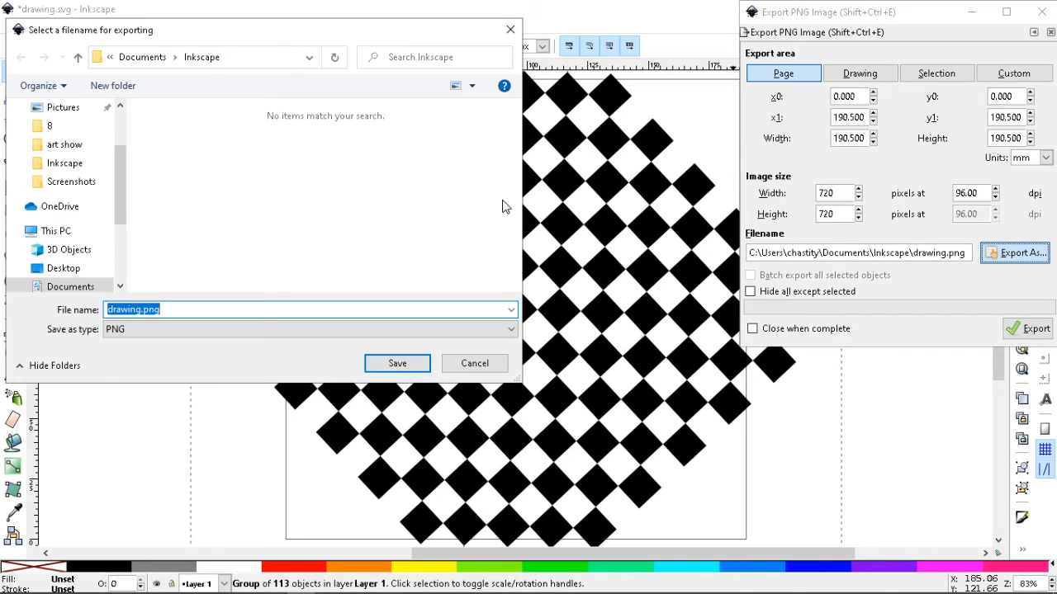
click(394, 366)
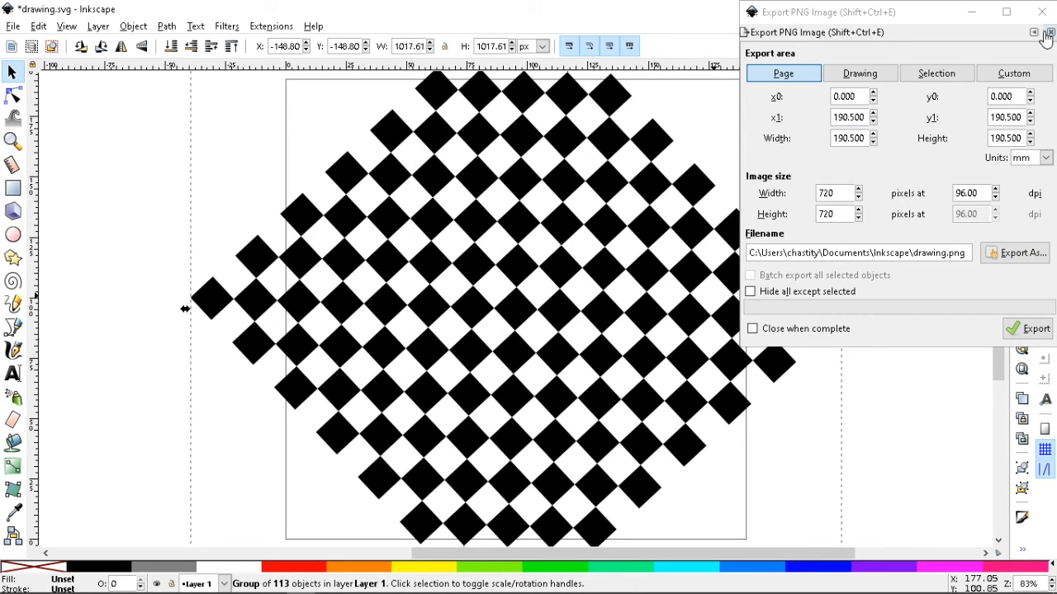
click(1043, 24)
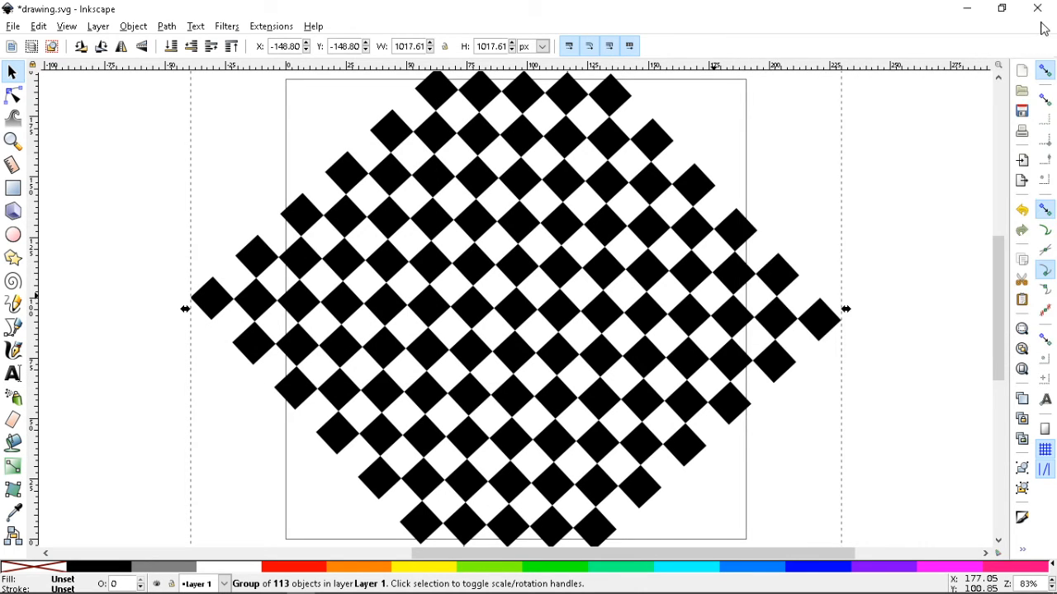
key(ctrl+s)
Step: Switch to File Explorer and check the Inkscape folder for the exported PNG
mouse_move(115, 593)
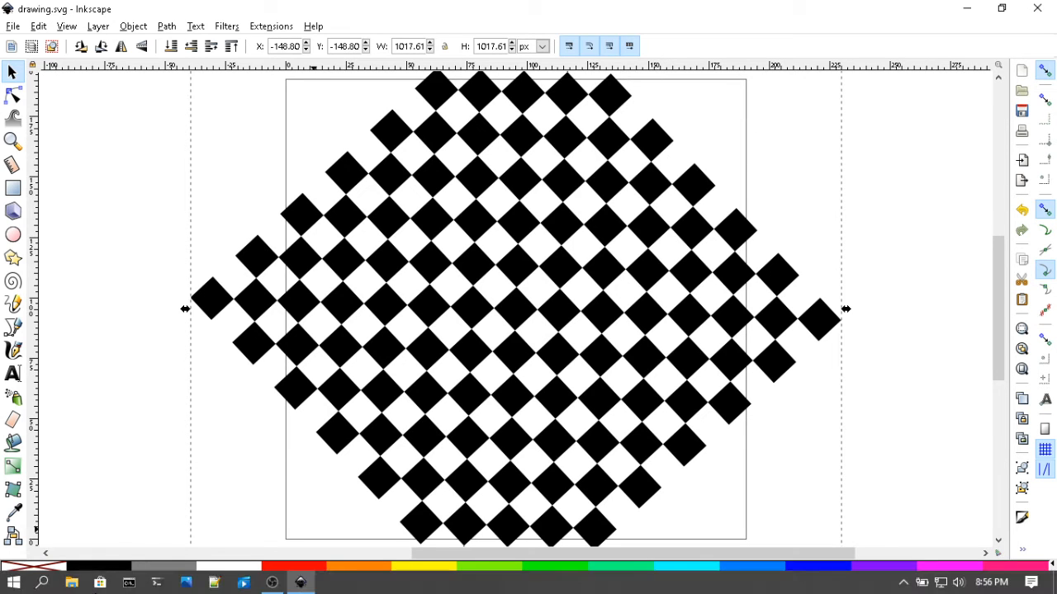
click(65, 586)
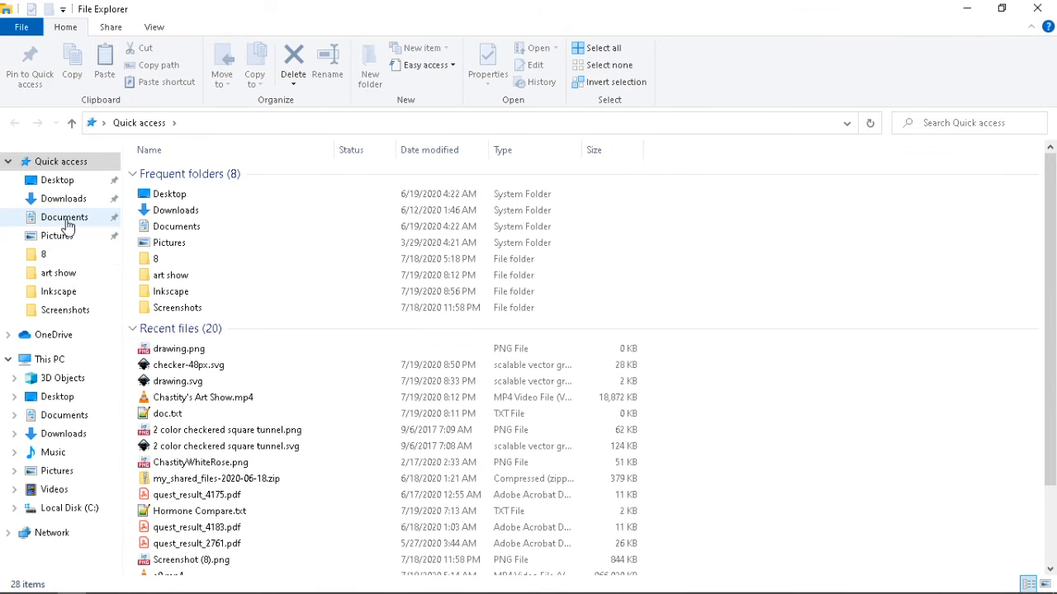
click(66, 291)
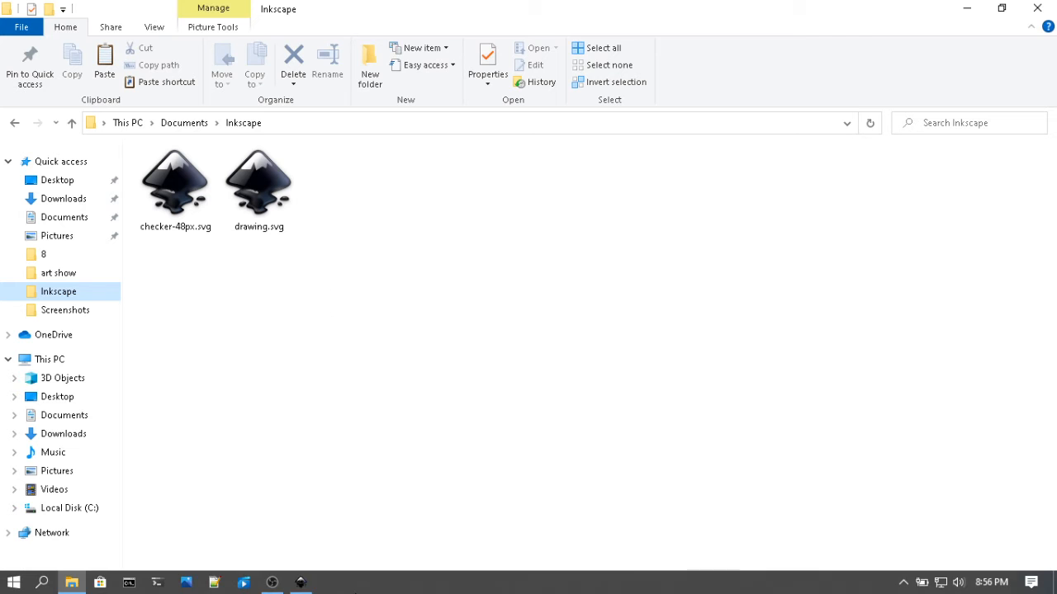
Step: Switch back to Inkscape, export the page area as drawing.png, and save the document
click(301, 582)
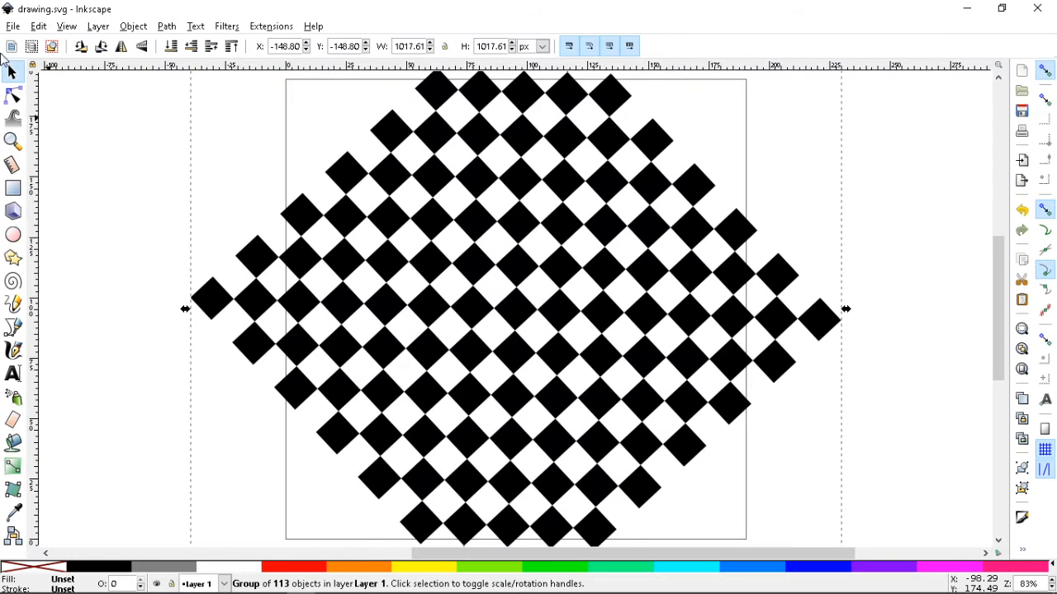
click(14, 26)
click(74, 196)
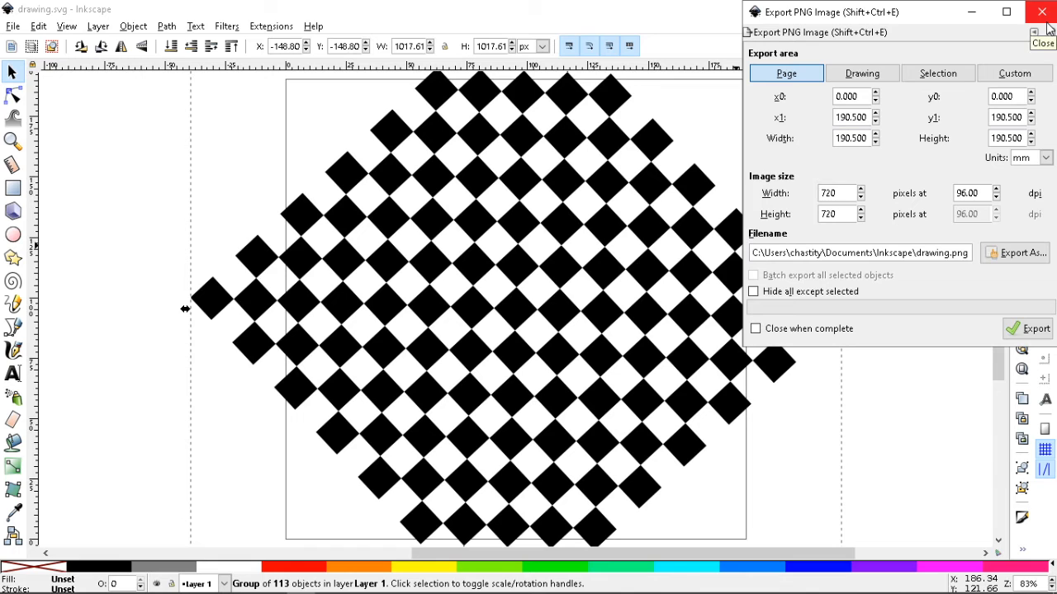
click(1032, 332)
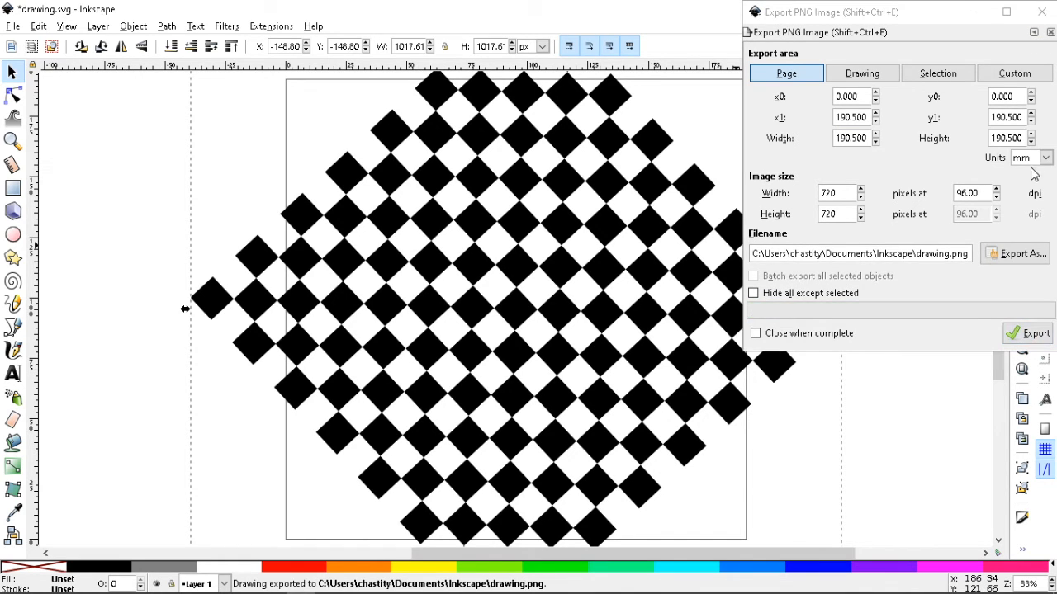
click(1042, 12)
key(ctrl+s)
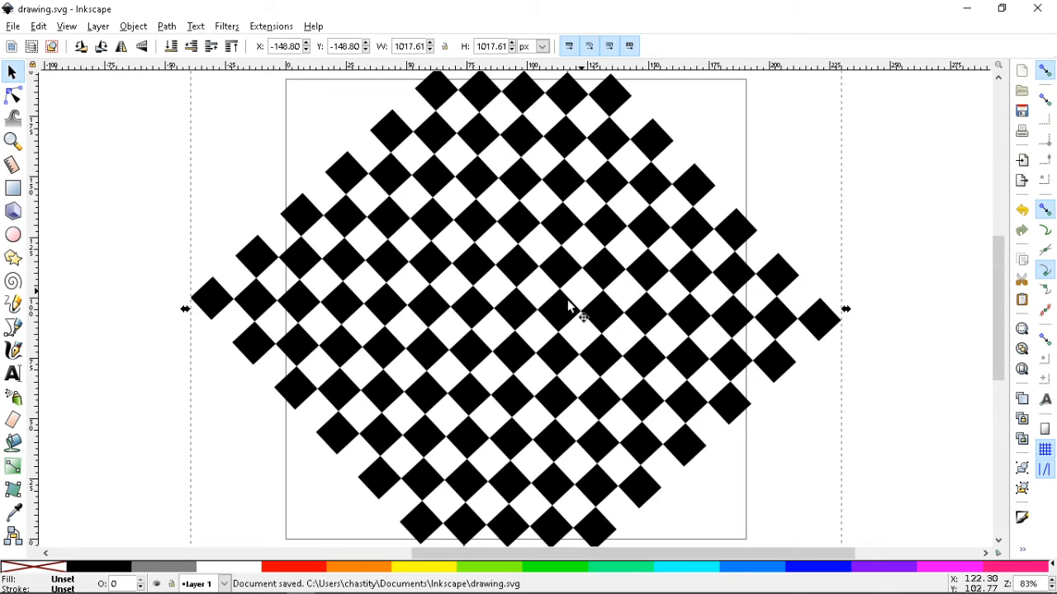
Step: Switch to File Explorer, show the Inkscape folder in the Details layout, and select drawing.png
click(71, 583)
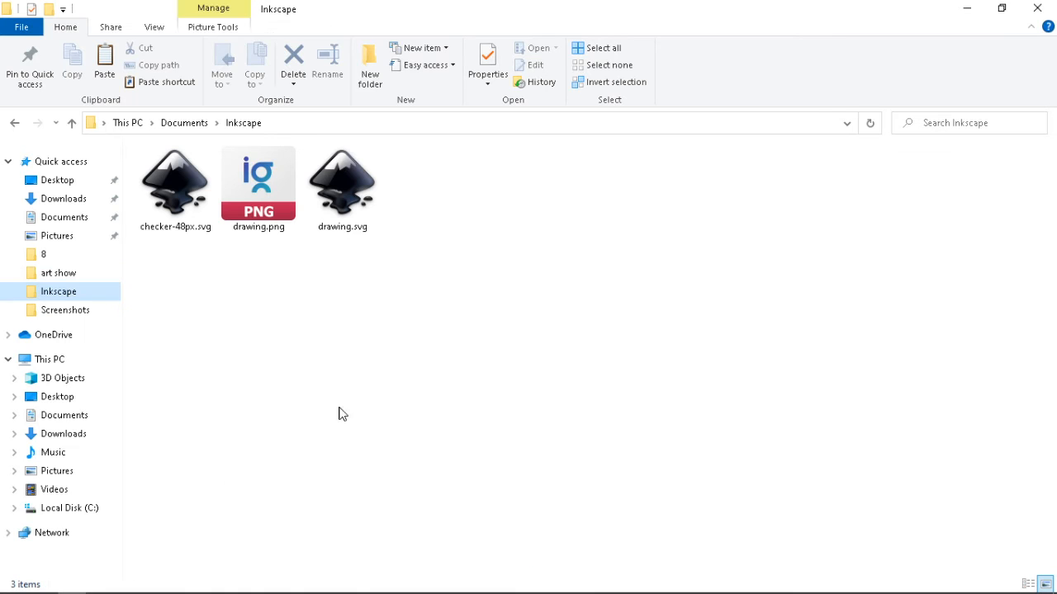
click(157, 29)
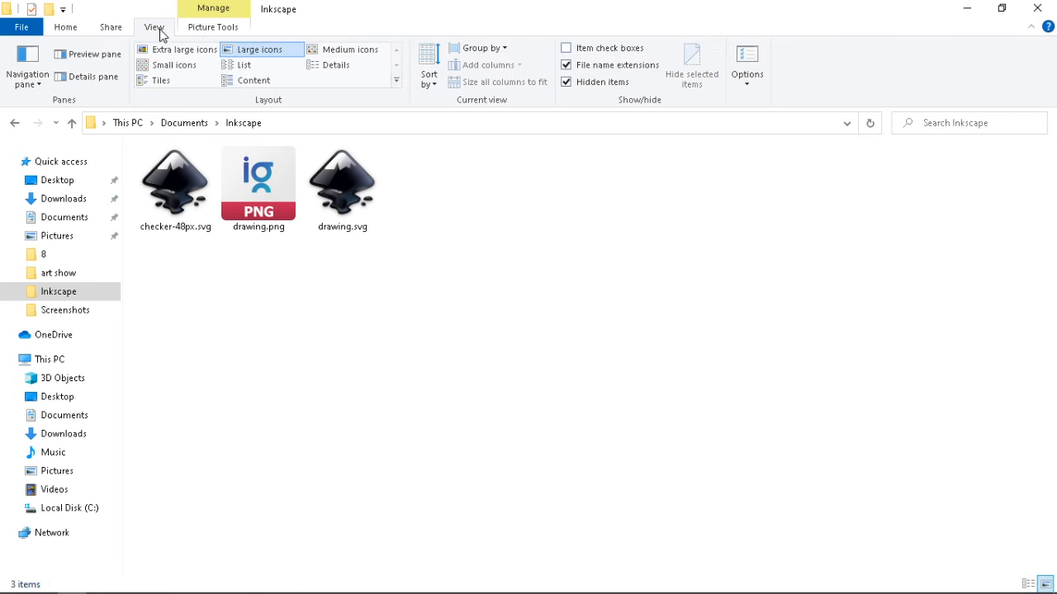
click(337, 66)
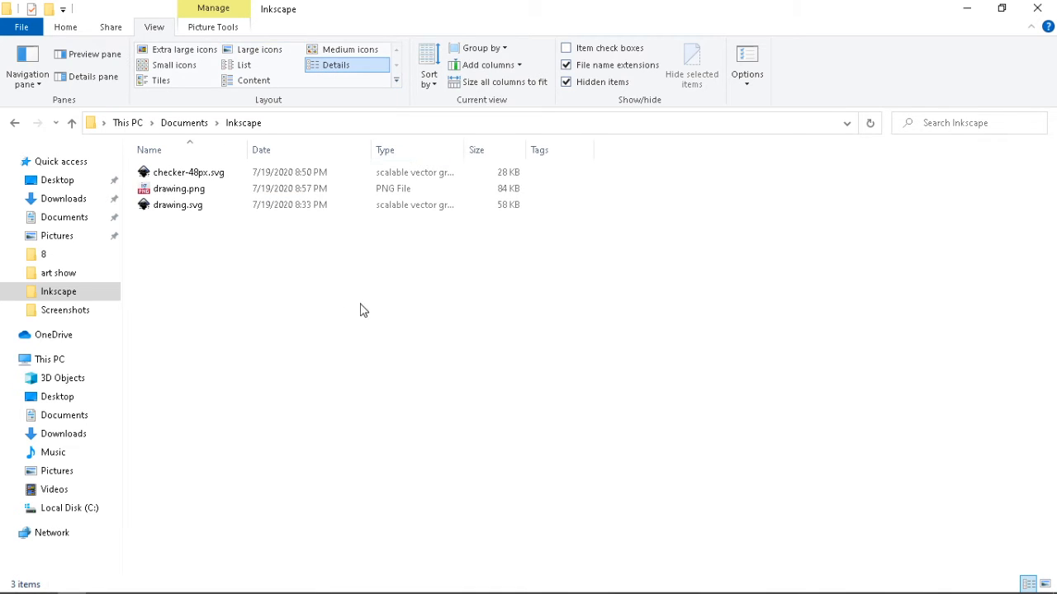
click(168, 195)
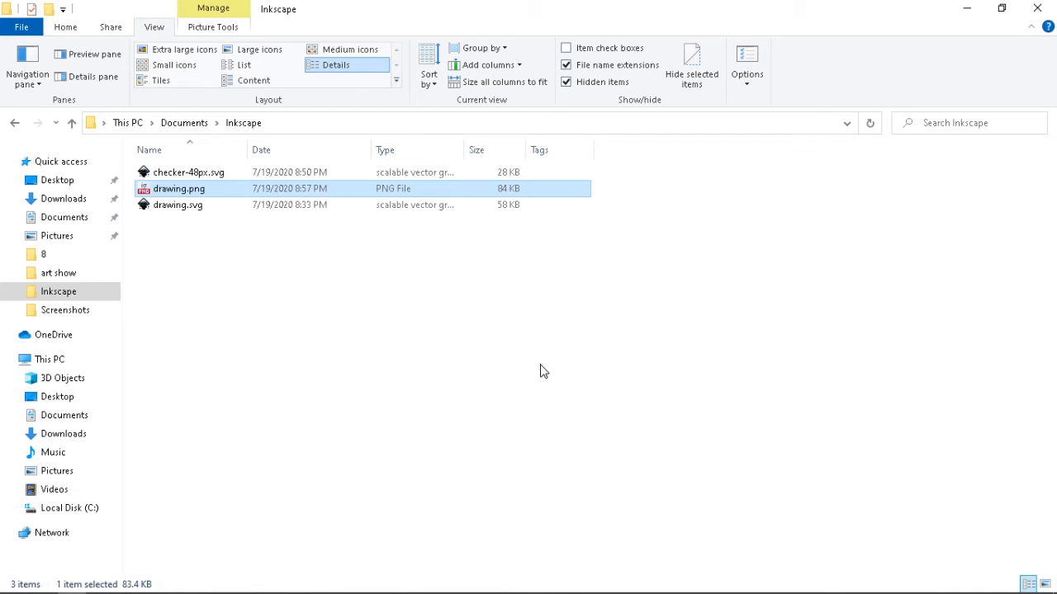
Step: Open drawing.png in ImageGlass to check the exported pattern, close it, and switch back to Inkscape
key(Return)
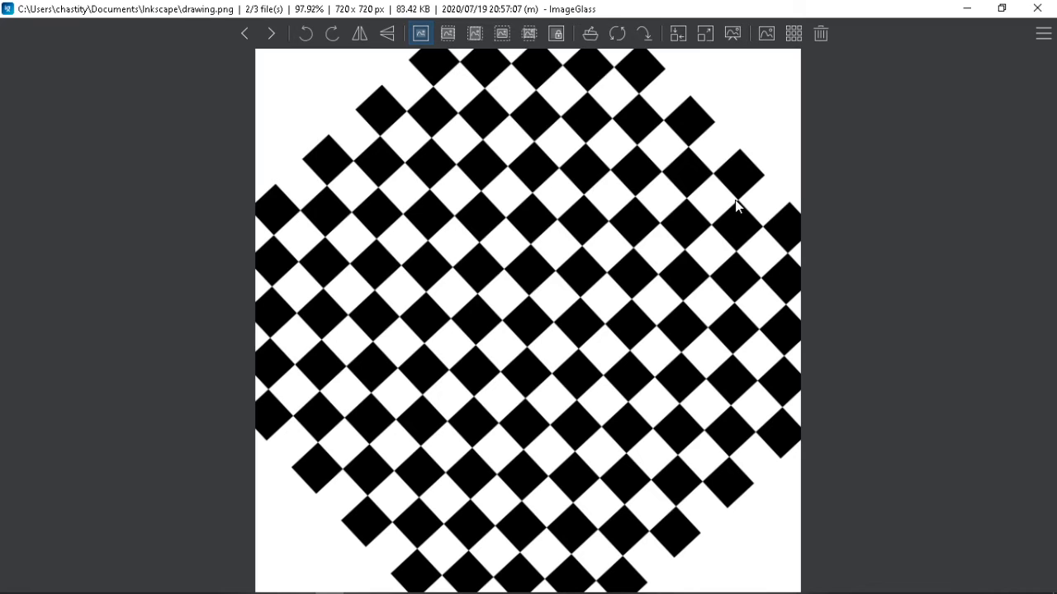
click(1038, 10)
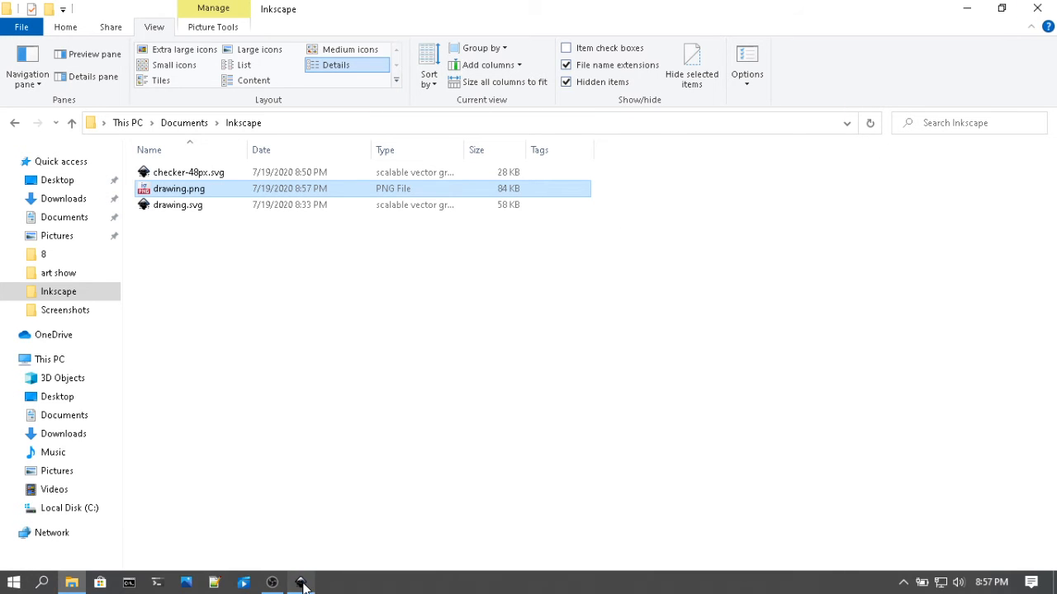
click(300, 583)
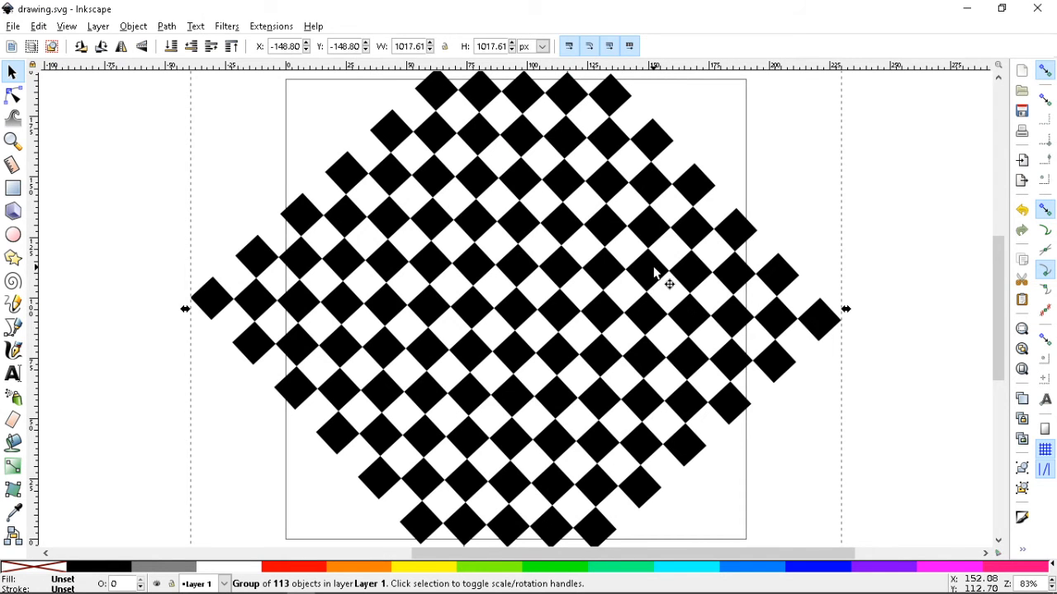
Step: Rotate the checkerboard group on the page further clockwise in small increments
key(alt+bracketright)
key(alt+bracketright)
key(alt+bracketright)
key(alt+bracketright)
key(alt+bracketright)
key(alt+bracketright)
key(alt+bracketright)
key(alt+bracketright)
key(alt+bracketright)
key(alt+bracketright)
key(alt+bracketright)
key(alt+bracketright)
key(alt+bracketright)
key(alt+bracketright)
key(alt+bracketright)
key(alt+bracketright)
key(alt+bracketright)
key(alt+bracketright)
key(alt+bracketright)
key(alt+bracketright)
key(alt+bracketright)
key(alt+bracketright)
key(alt+bracketright)
key(alt+bracketright)
key(alt+bracketright)
key(alt+bracketright)
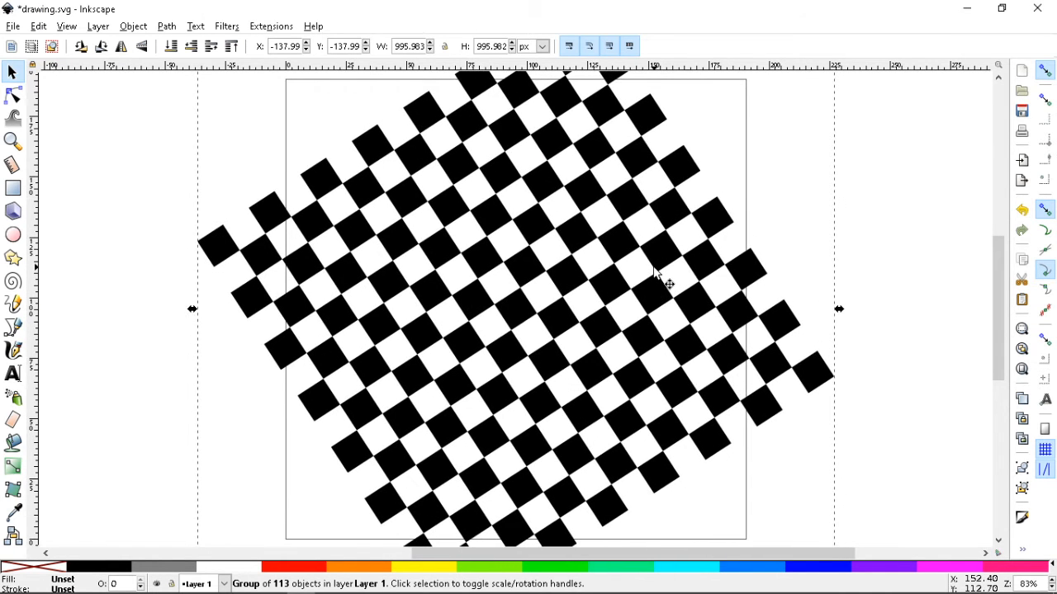
Step: Delete the rotated checkerboard group from the page
key(Delete)
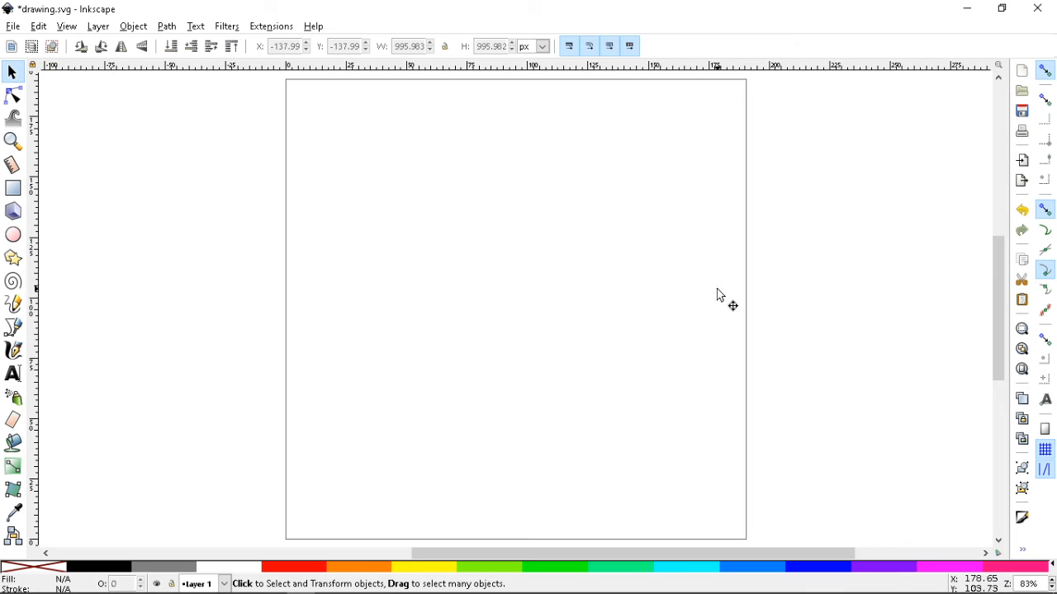
scroll(776, 316, up, 2)
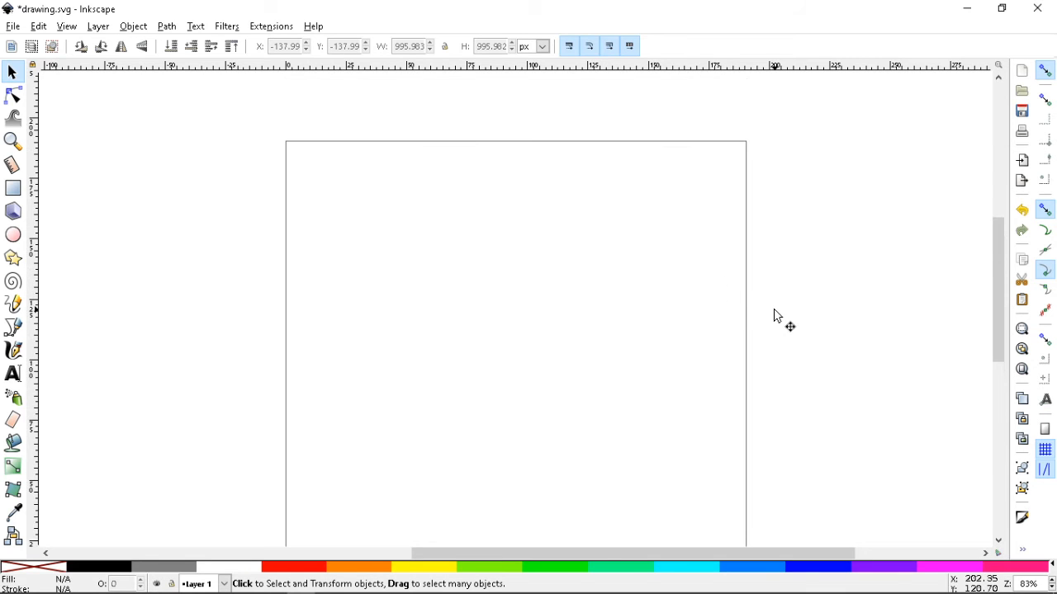
scroll(777, 317, down, 2)
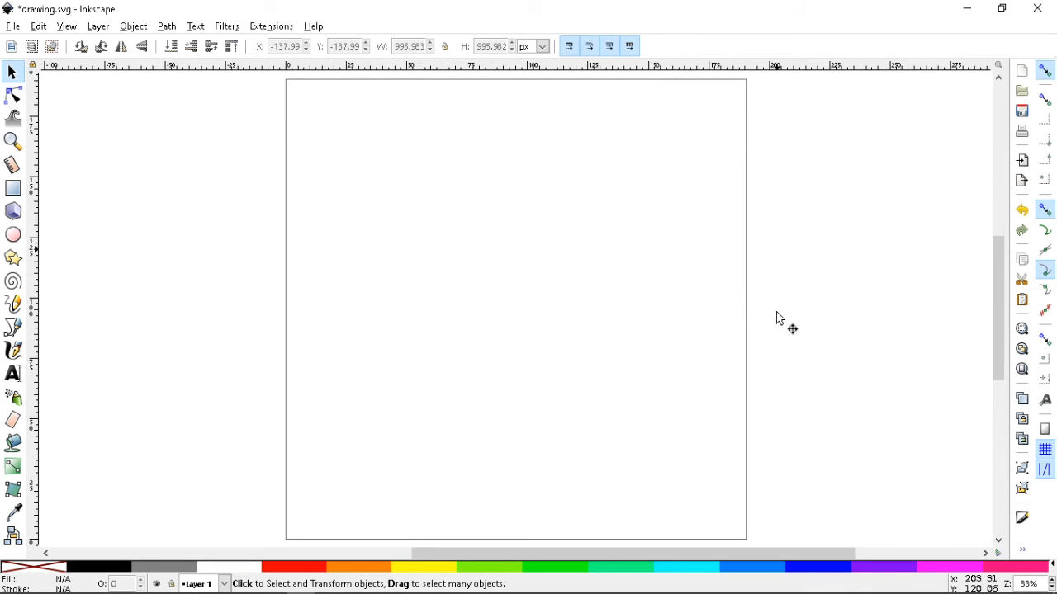
Step: Move the spare checkerboard group farther up and to the left, away from the page
key(minus)
key(minus)
key(minus)
key(minus)
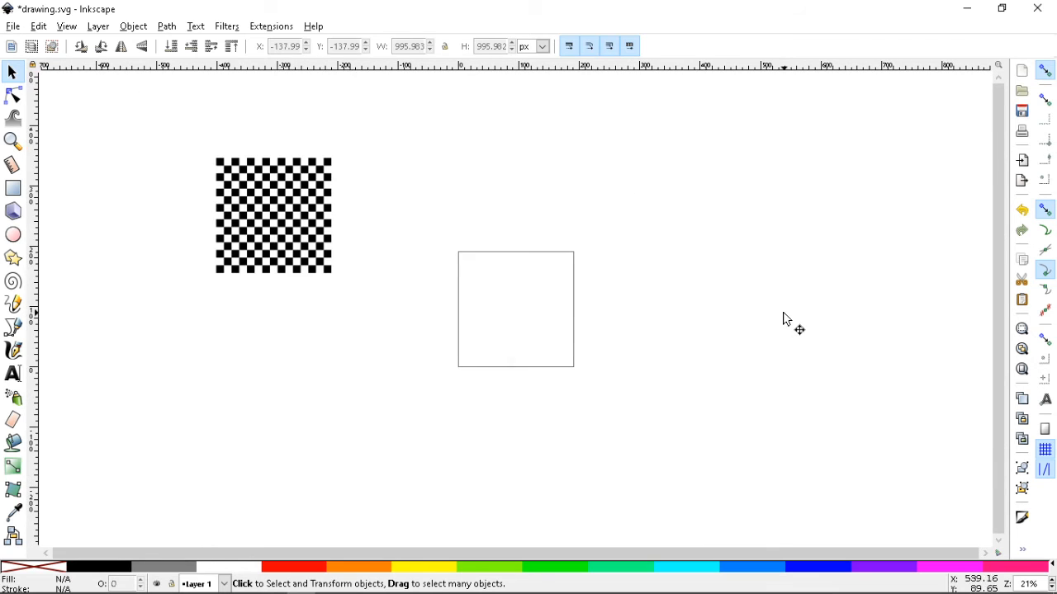
click(294, 229)
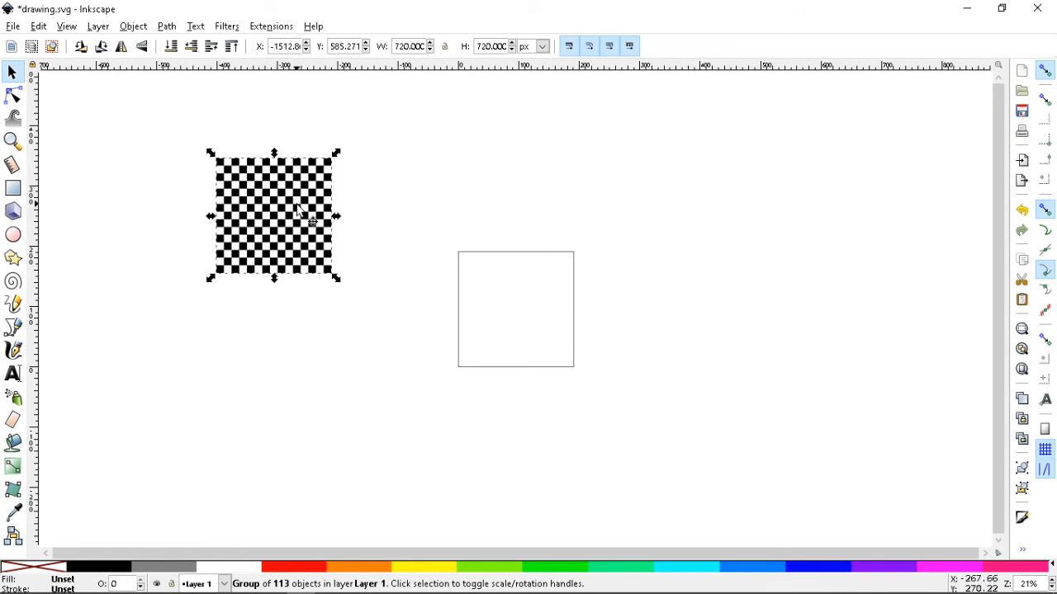
drag(298, 212, 149, 140)
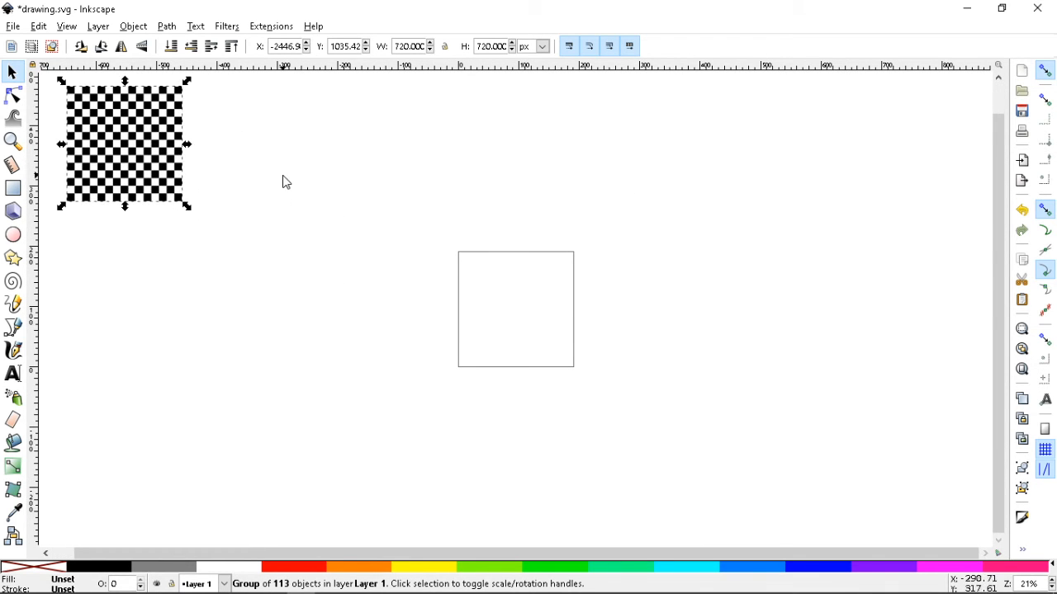
Step: Duplicate the spare checkerboard group, show the grid, and snap the copy onto the page at X 0, Y 0 mm
key(ctrl+d)
drag(133, 145, 481, 283)
key(numbersign)
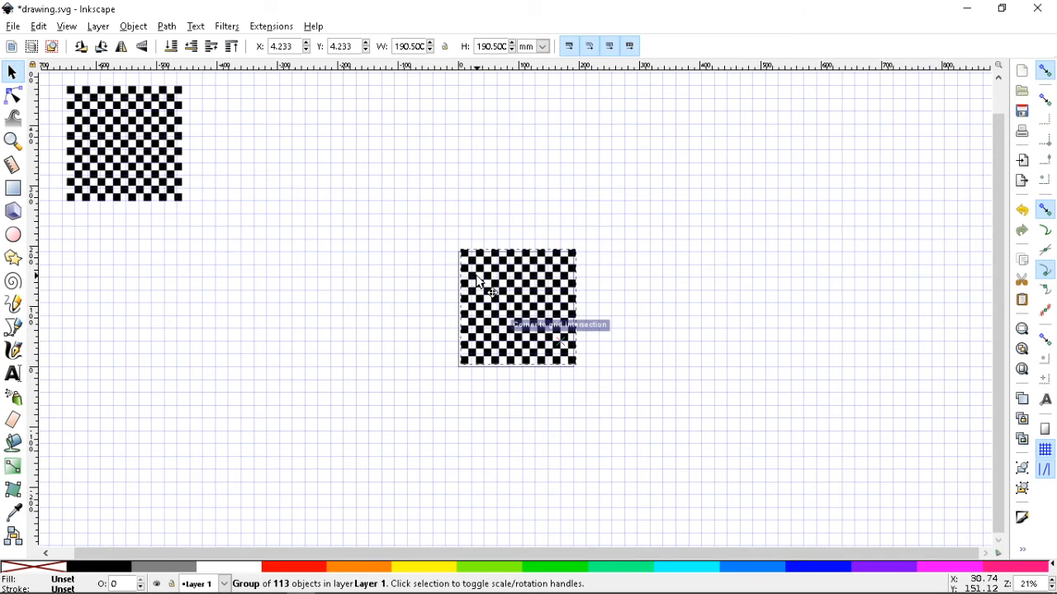
key(3)
scroll(519, 259, up, 2)
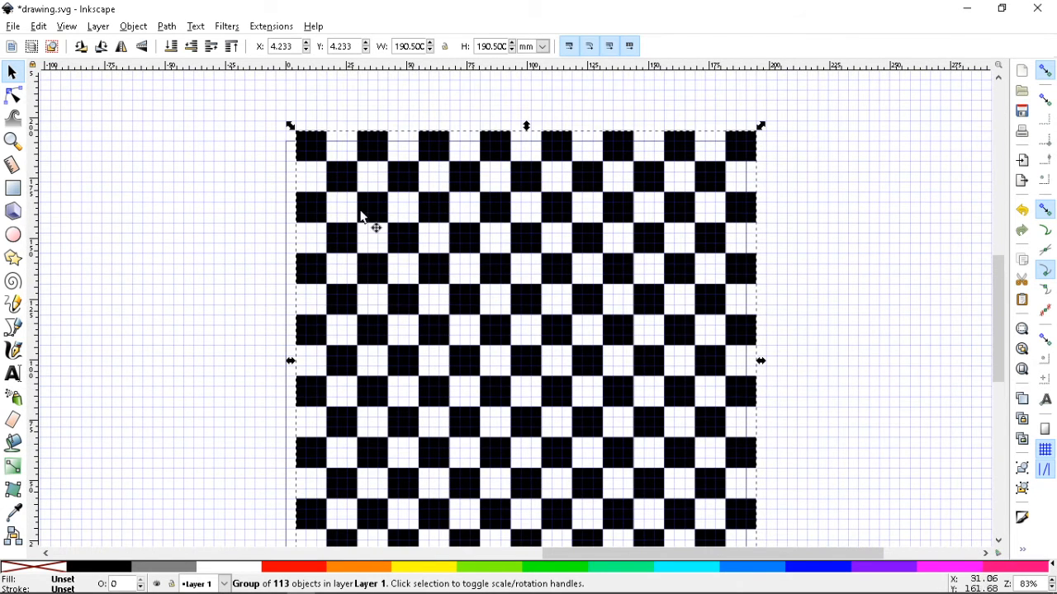
drag(313, 154, 302, 167)
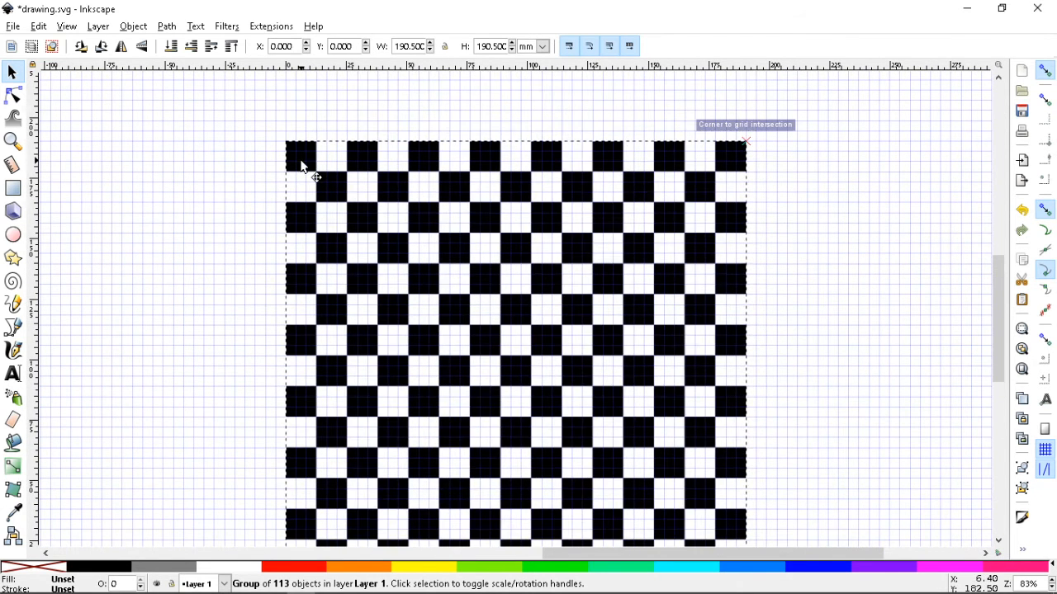
click(850, 251)
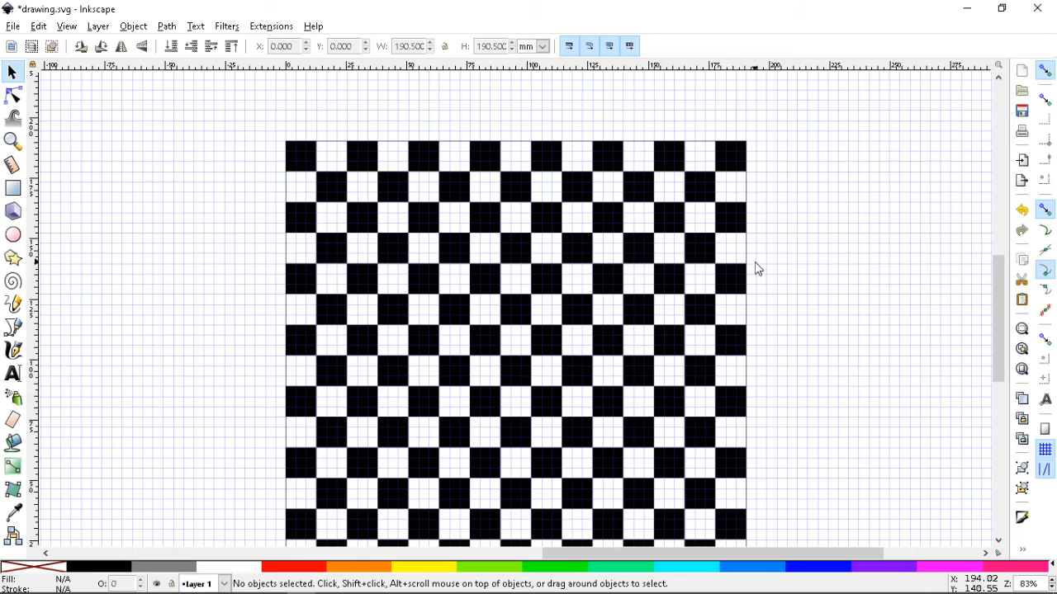
Step: Ungroup the checkerboard on the page into individual squares and clear the selection
click(618, 237)
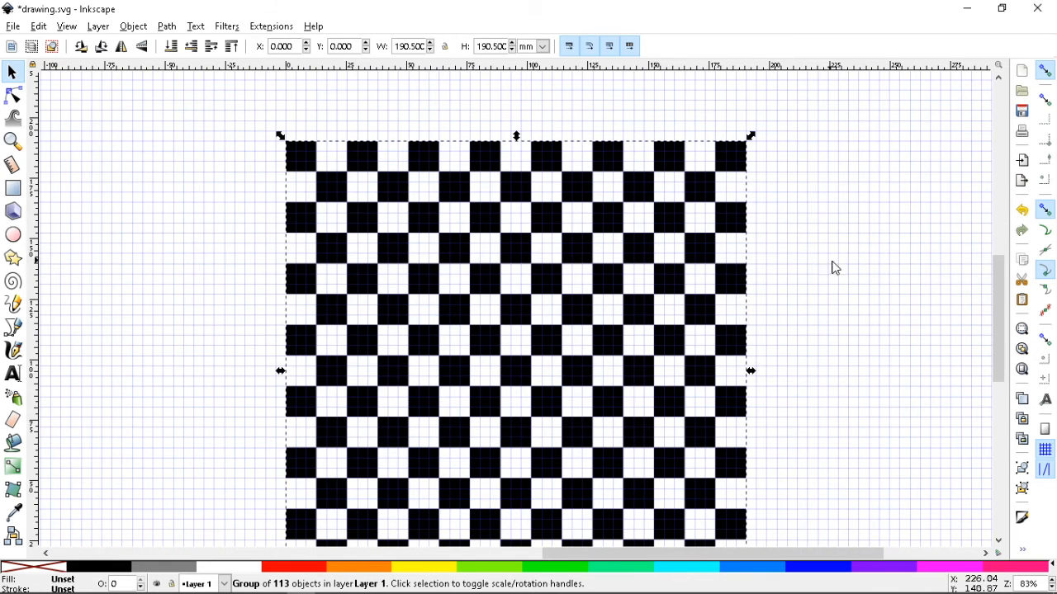
key(ctrl)
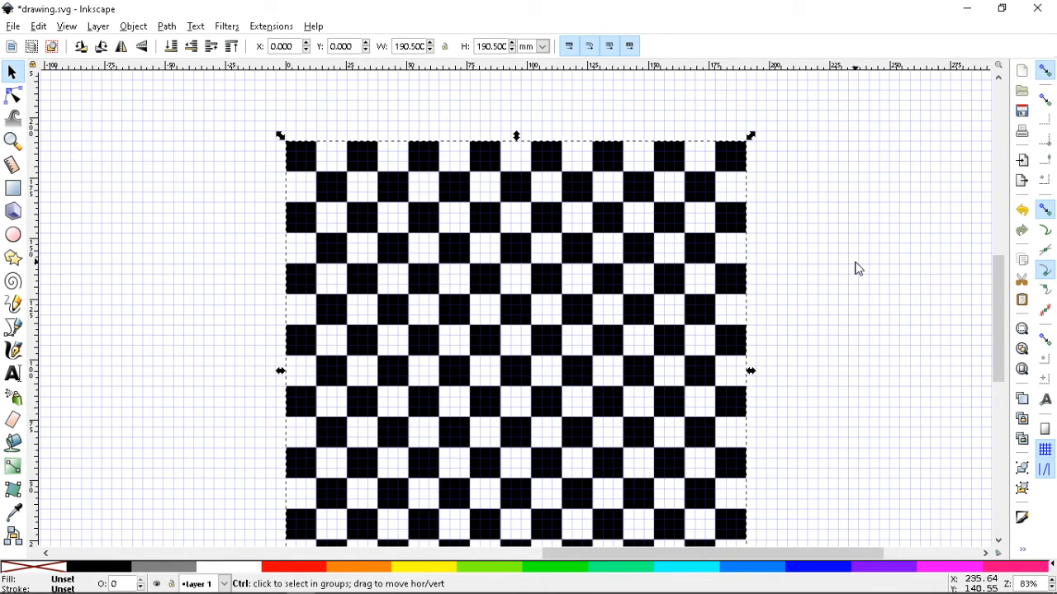
key(ctrl+shift+g)
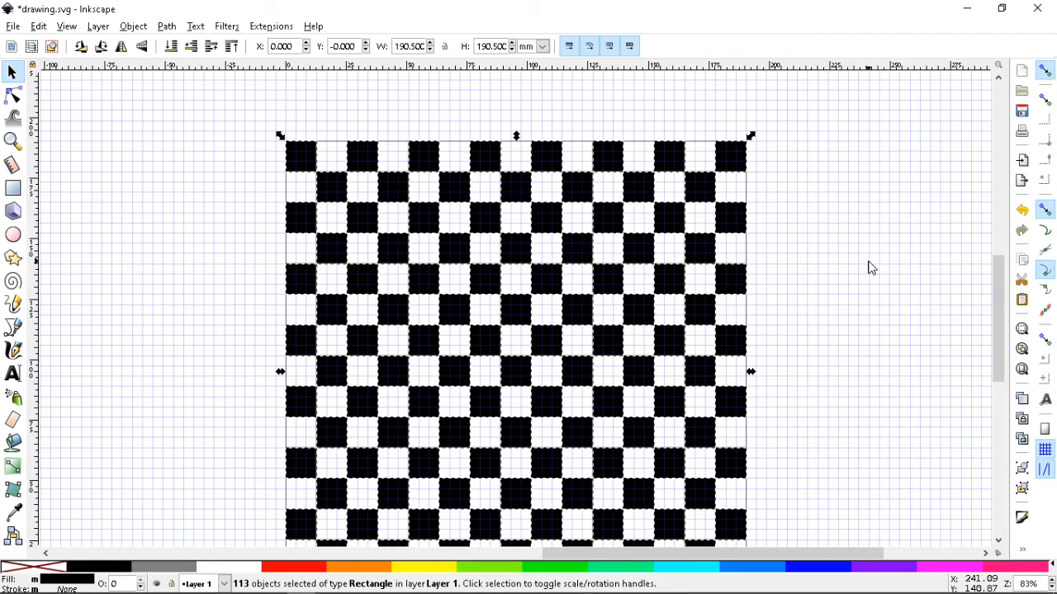
click(872, 267)
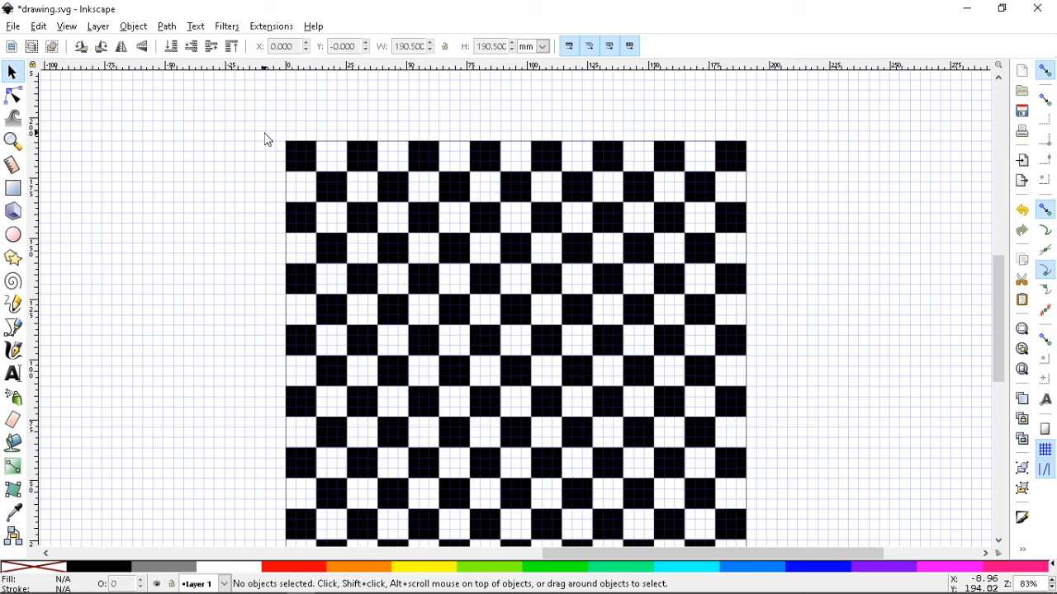
Step: Duplicate the top row of black squares to X -12.7, Y 190.5 mm, and the left column one square left and down
drag(277, 135, 695, 124)
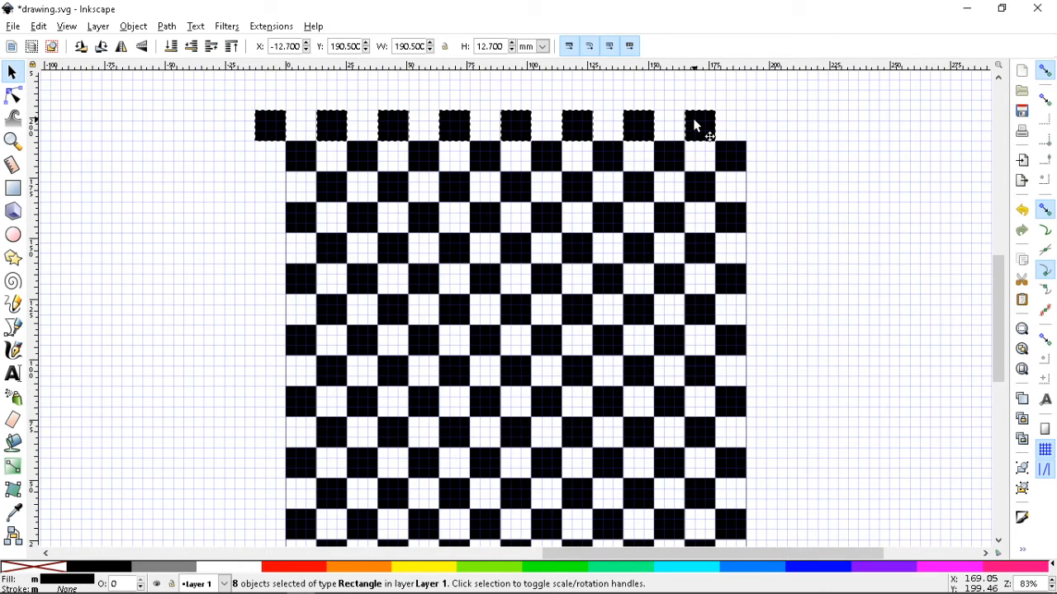
click(823, 176)
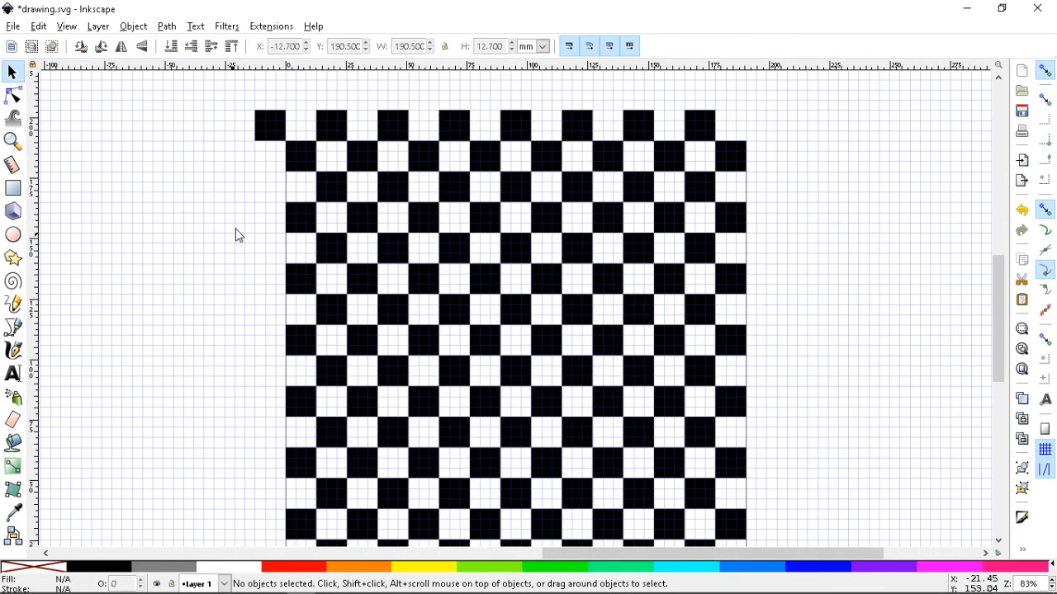
drag(240, 137, 332, 435)
click(194, 389)
scroll(196, 363, down, 1)
scroll(232, 173, down, 1)
scroll(232, 173, up, 1)
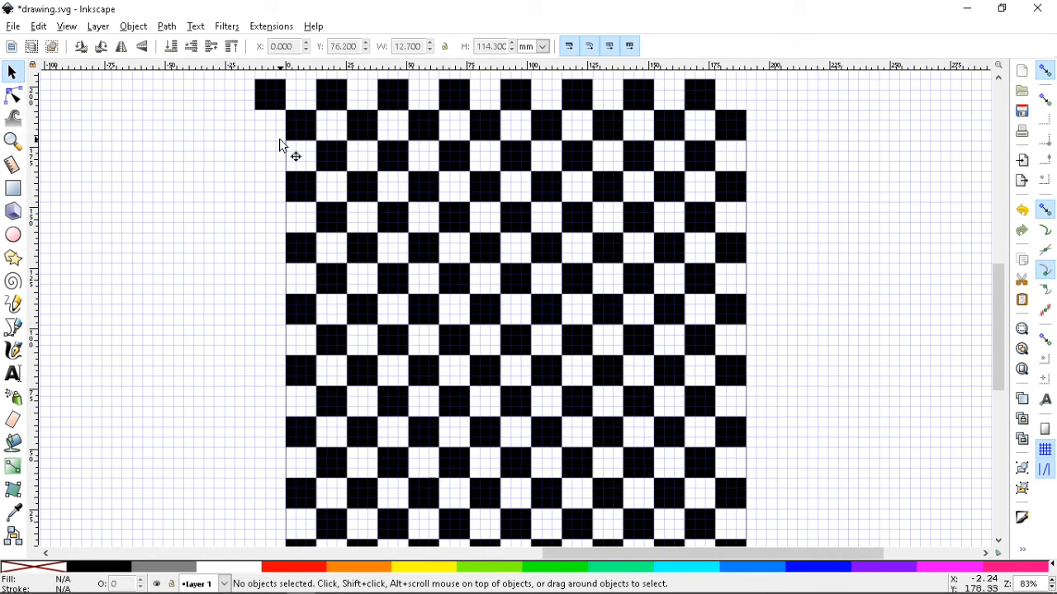
scroll(283, 146, down, 1)
key(minus)
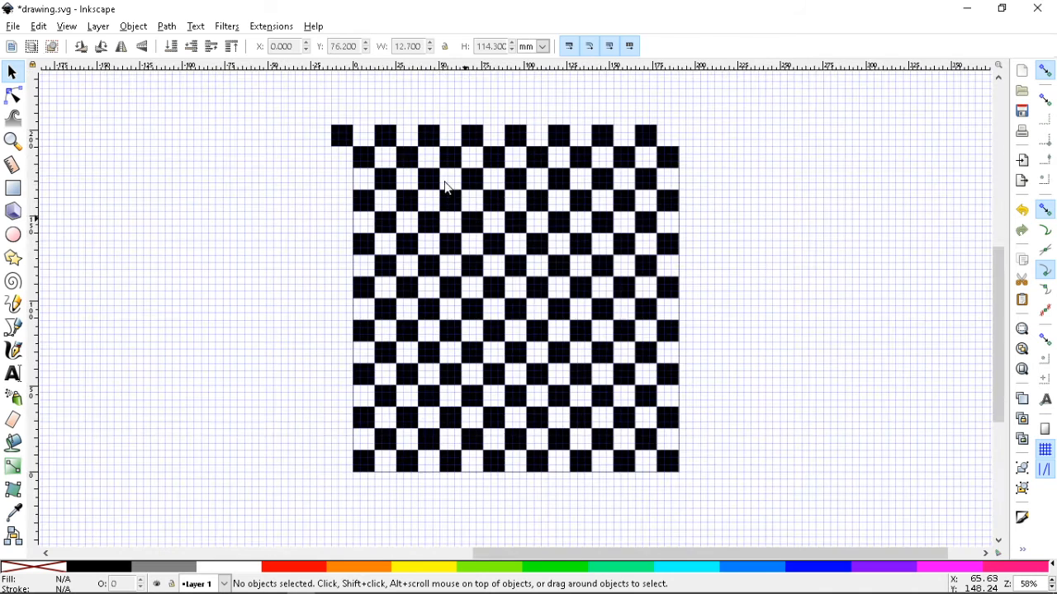
drag(327, 487, 342, 186)
click(502, 528)
Step: Duplicate seven bottom-row squares to X 12.7, Y -12.7 mm, and the right column to X 190.5, Y -12.7 mm
drag(696, 499, 388, 492)
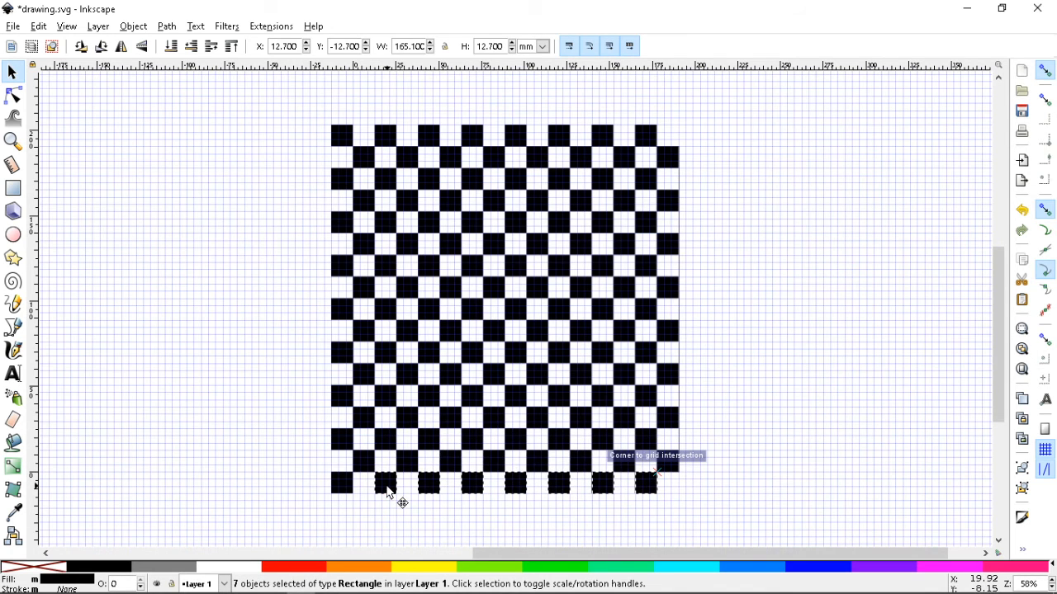
click(736, 414)
drag(700, 501, 704, 190)
click(761, 192)
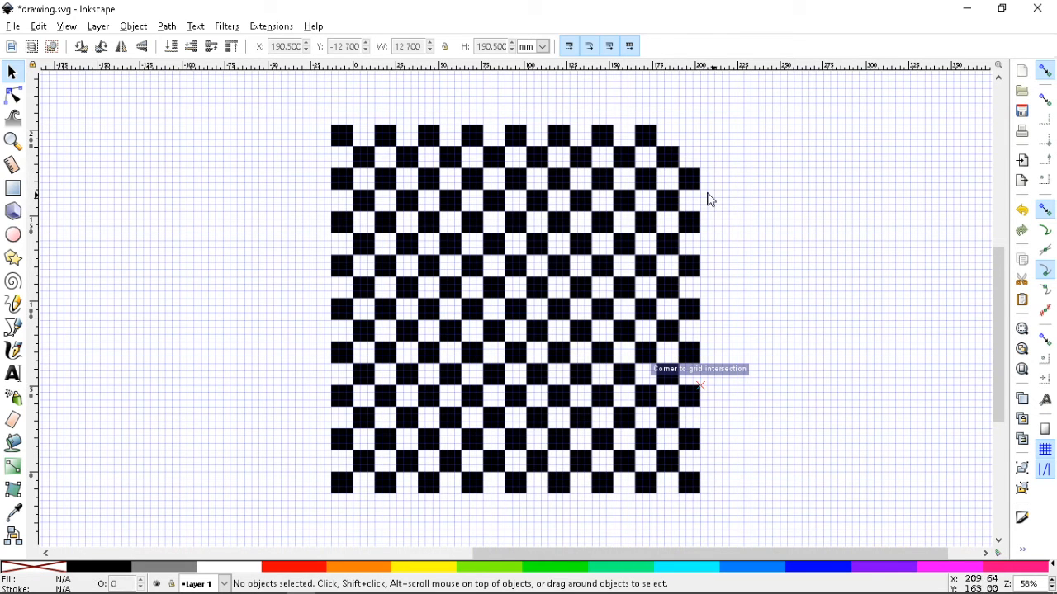
Step: Duplicate the top square of the right edge into the empty upper corner at X 190.5, Y 190.5 mm, and hide the grid
click(699, 186)
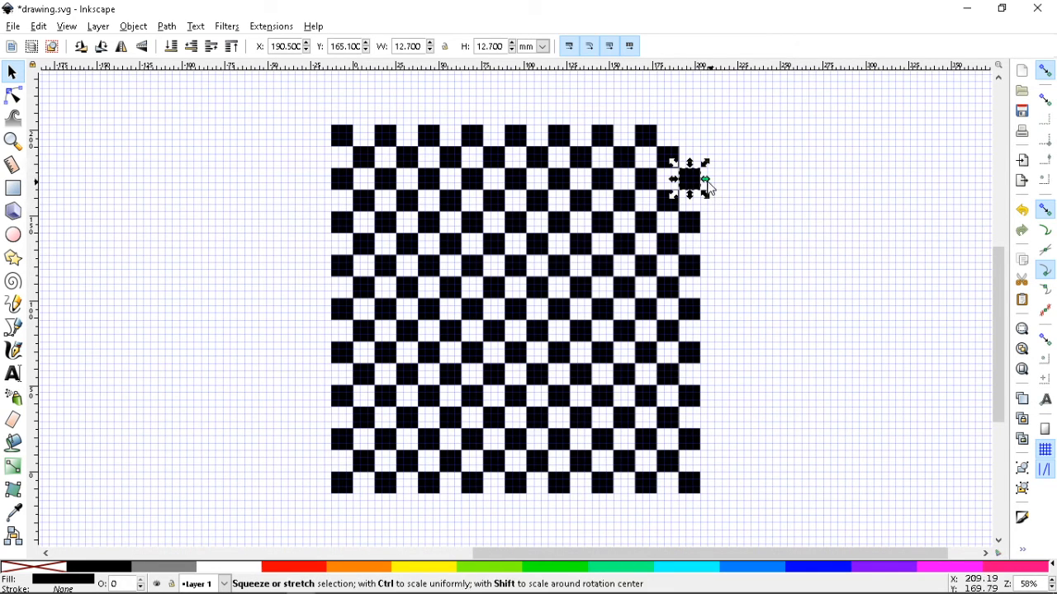
drag(695, 181, 689, 132)
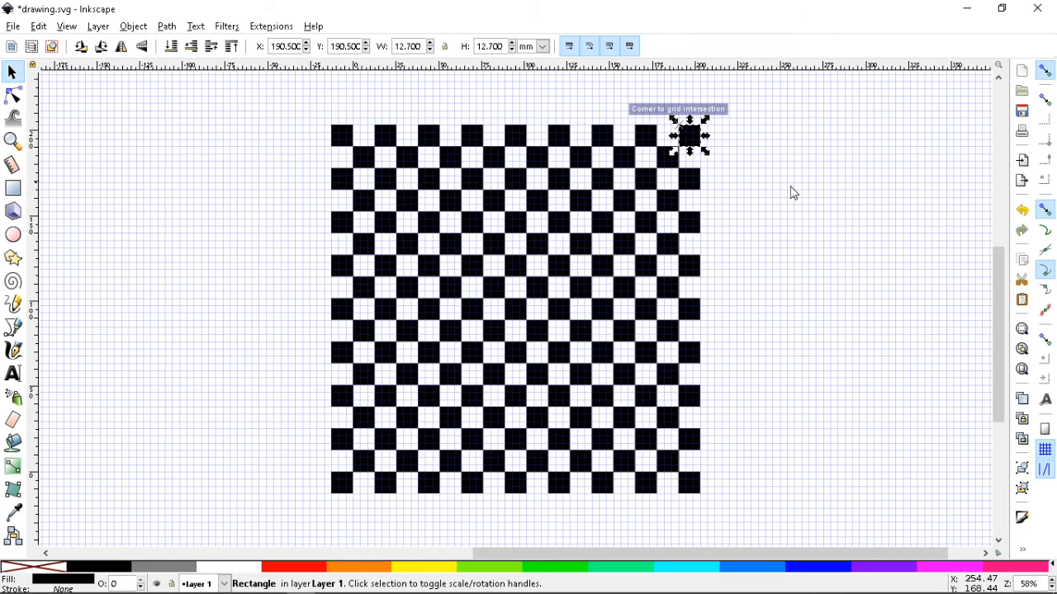
click(830, 221)
key(plus)
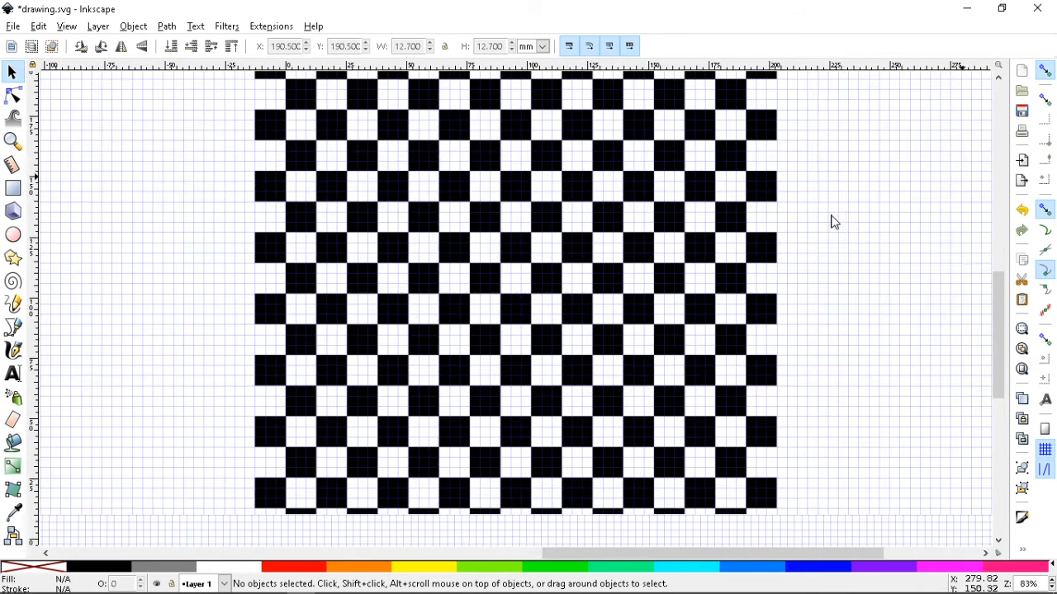
key(numbersign)
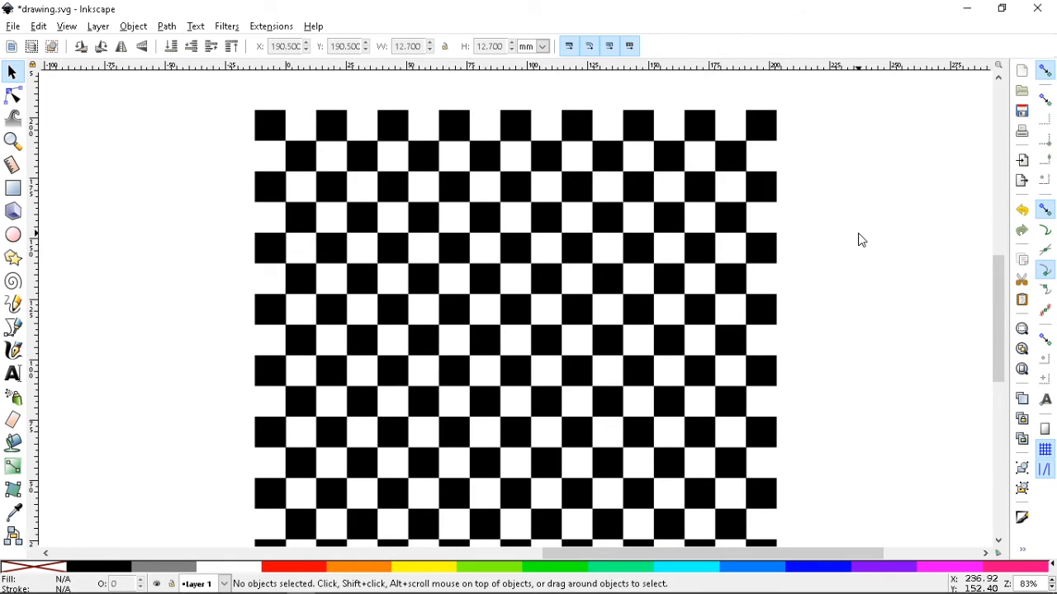
Step: Try moving one right-edge square out of the pattern, and undo the move
scroll(859, 239, down, 3)
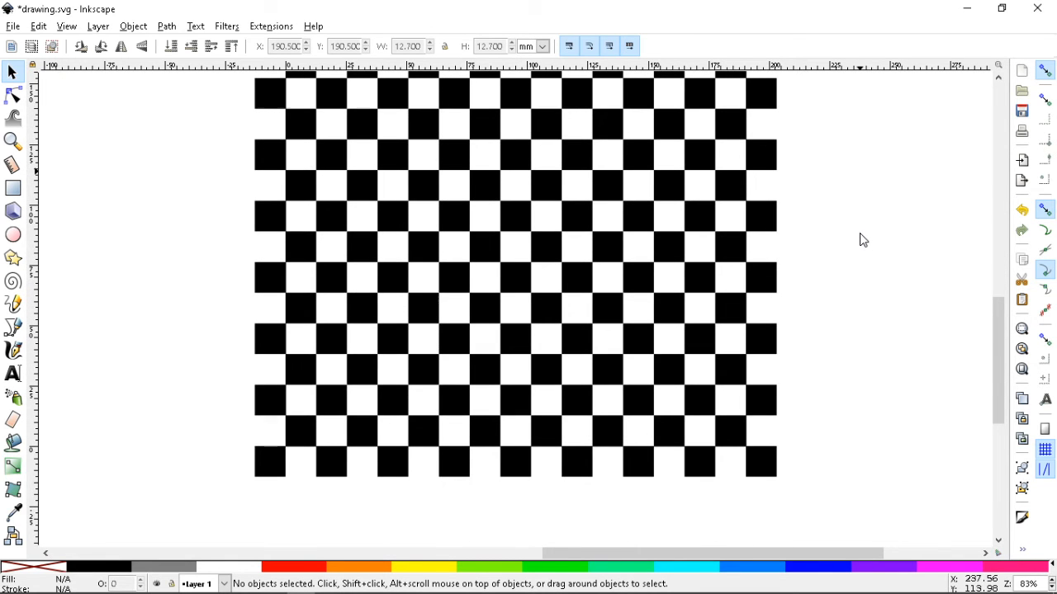
drag(761, 334, 836, 337)
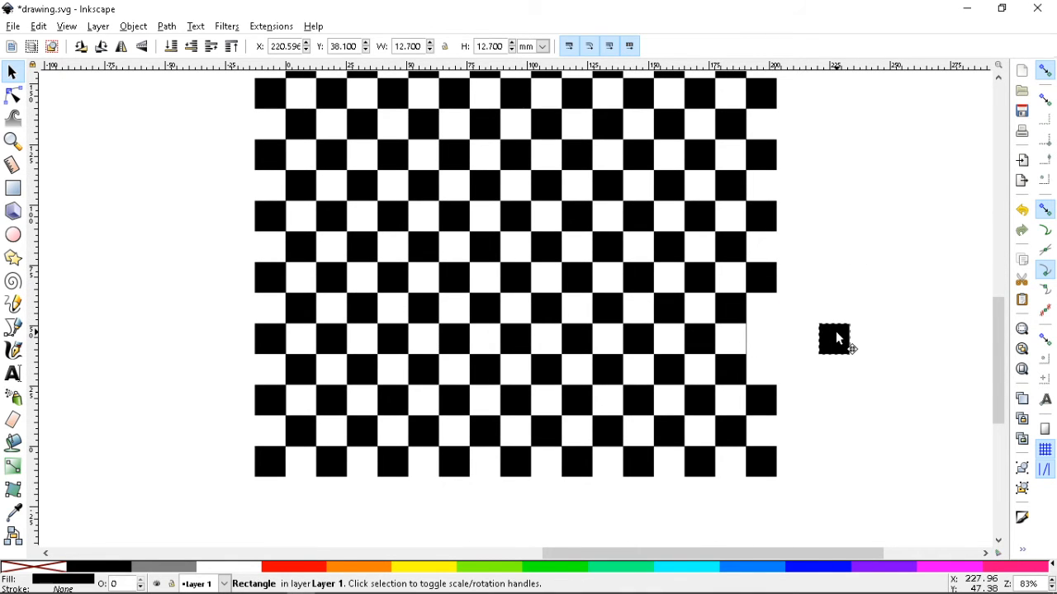
key(ctrl+z)
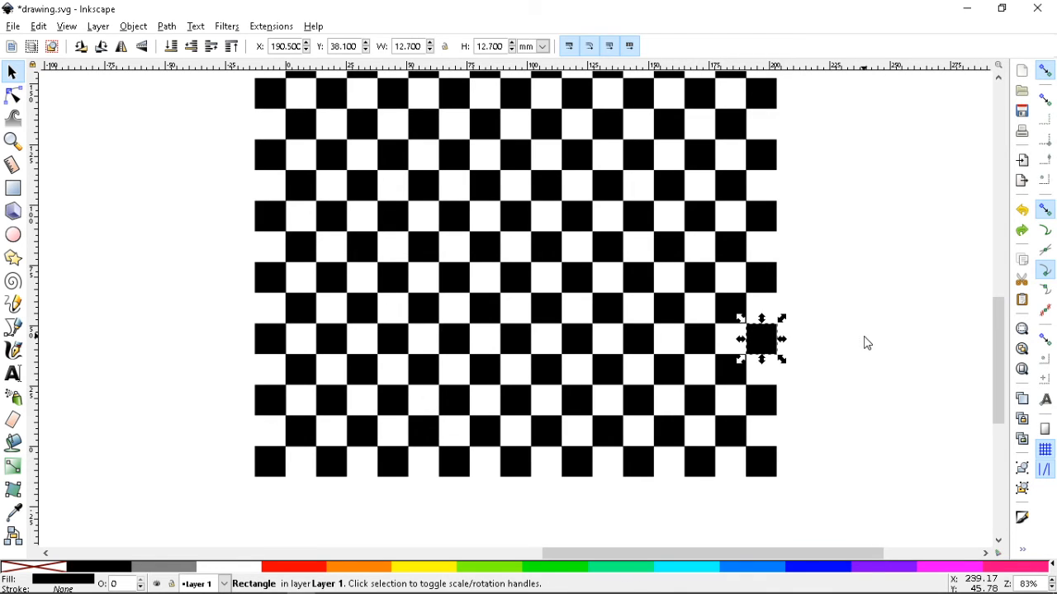
click(856, 341)
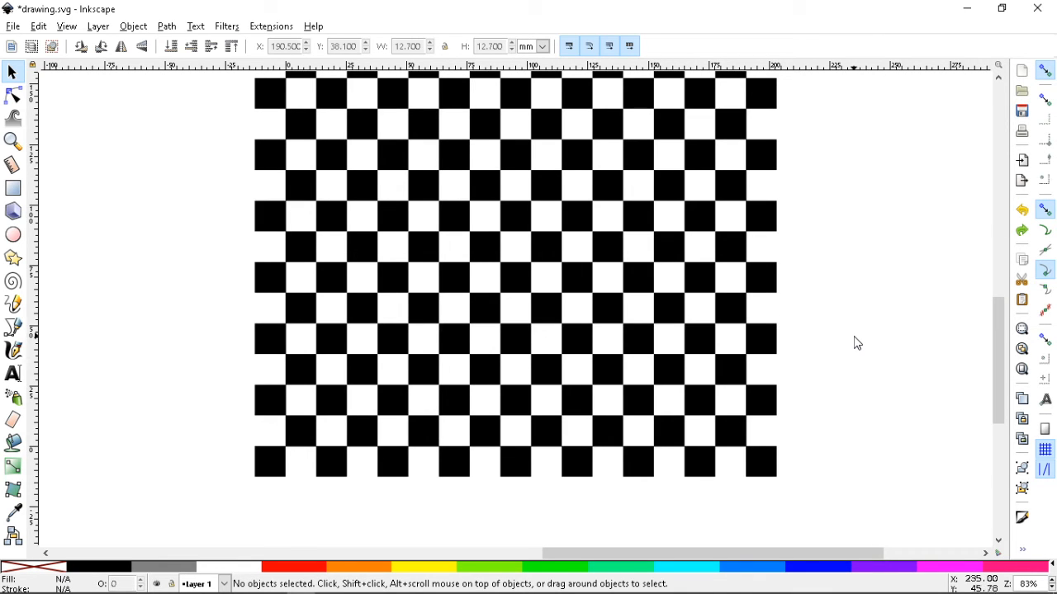
Step: Save the document
key(ctrl+s)
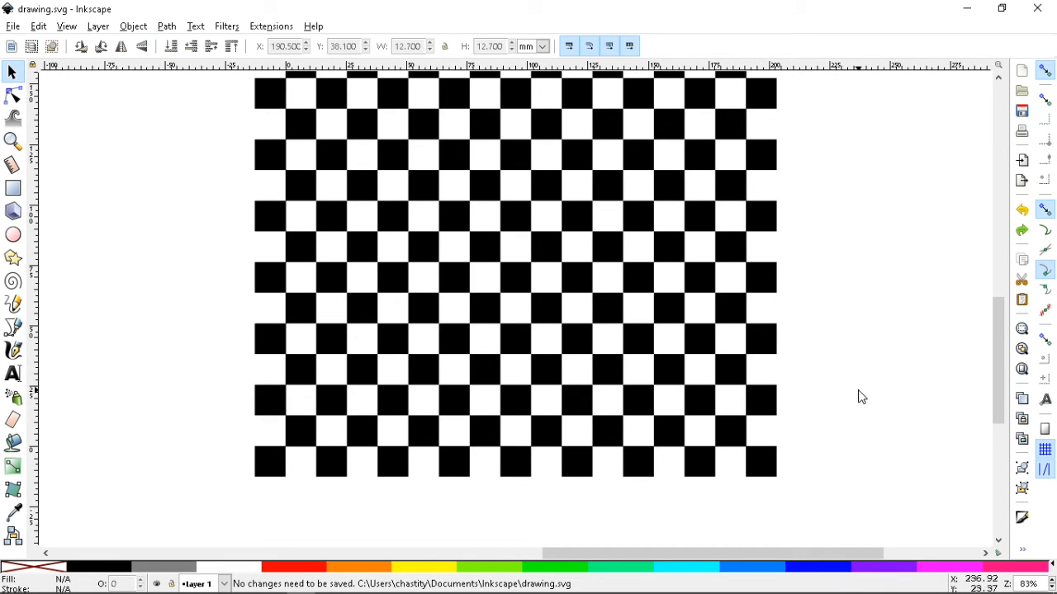
Step: Recolor the single black square at X 152.4, Y 50.8 mm, trying green and cyan before settling on blue
click(668, 308)
click(645, 568)
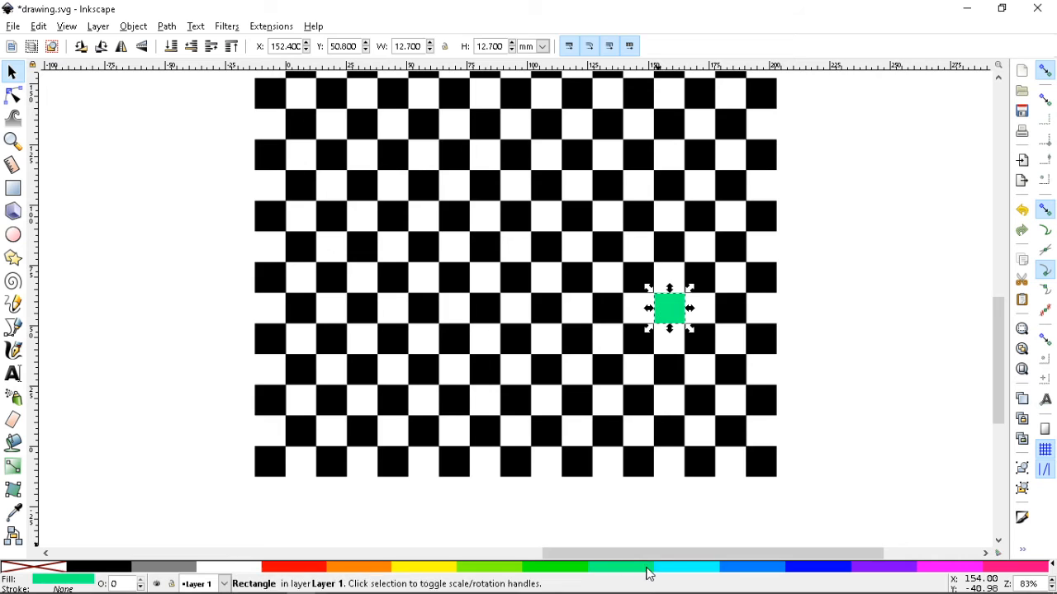
click(696, 569)
click(765, 568)
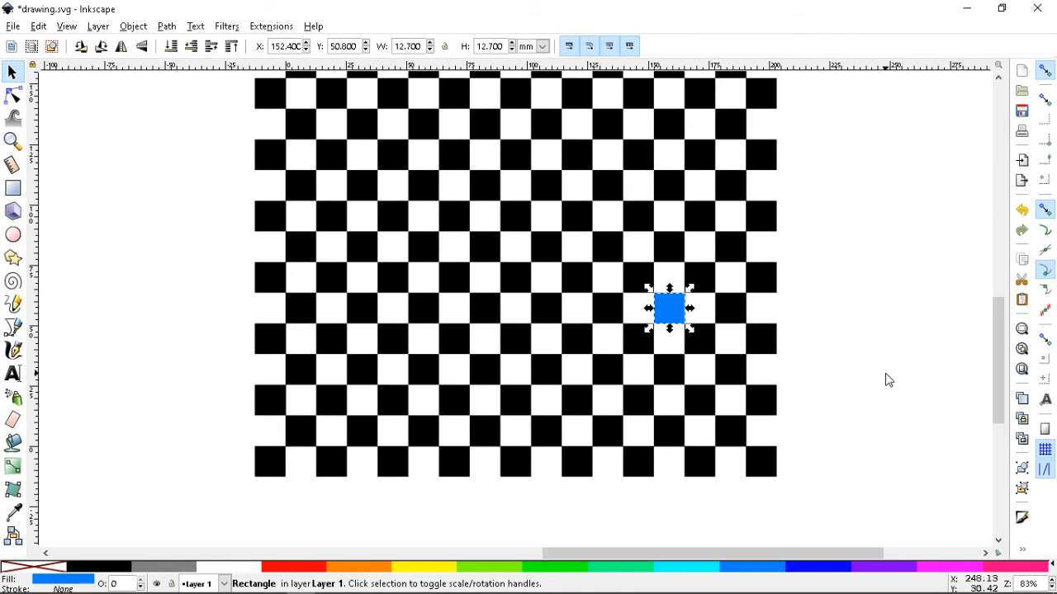
Step: Recolor the 16 squares in the four-row block at X 101.6, Y 101.6 mm red
key(ctrl+a)
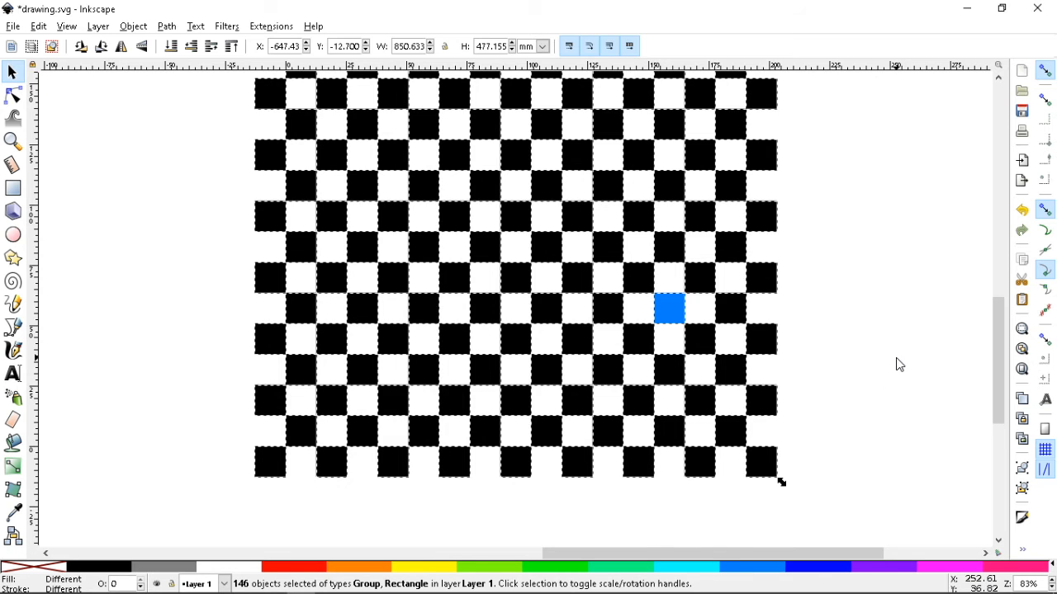
key(Escape)
scroll(898, 367, up, 3)
drag(812, 159, 514, 296)
click(312, 576)
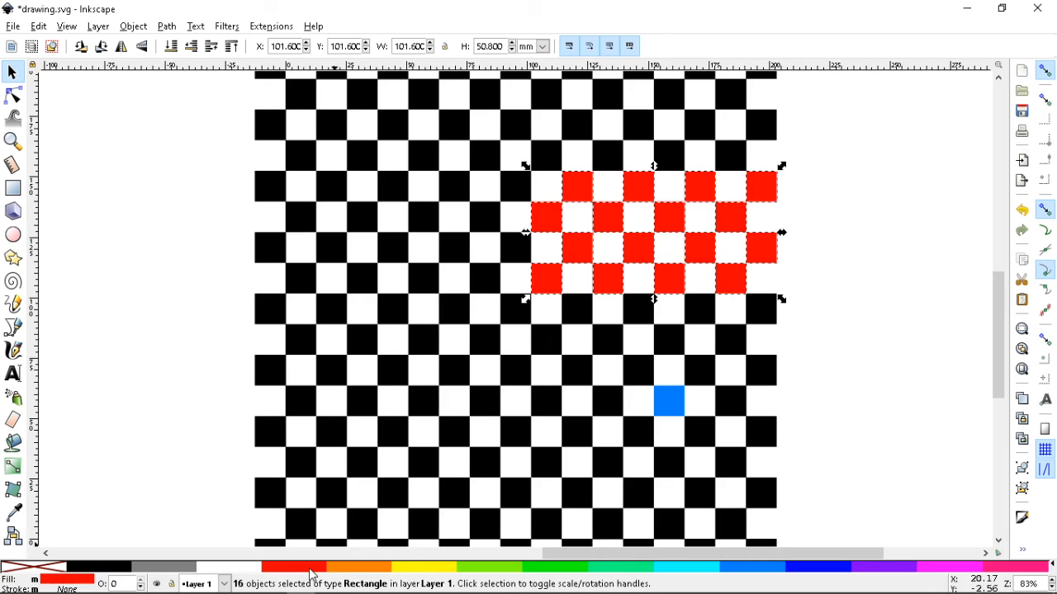
click(856, 384)
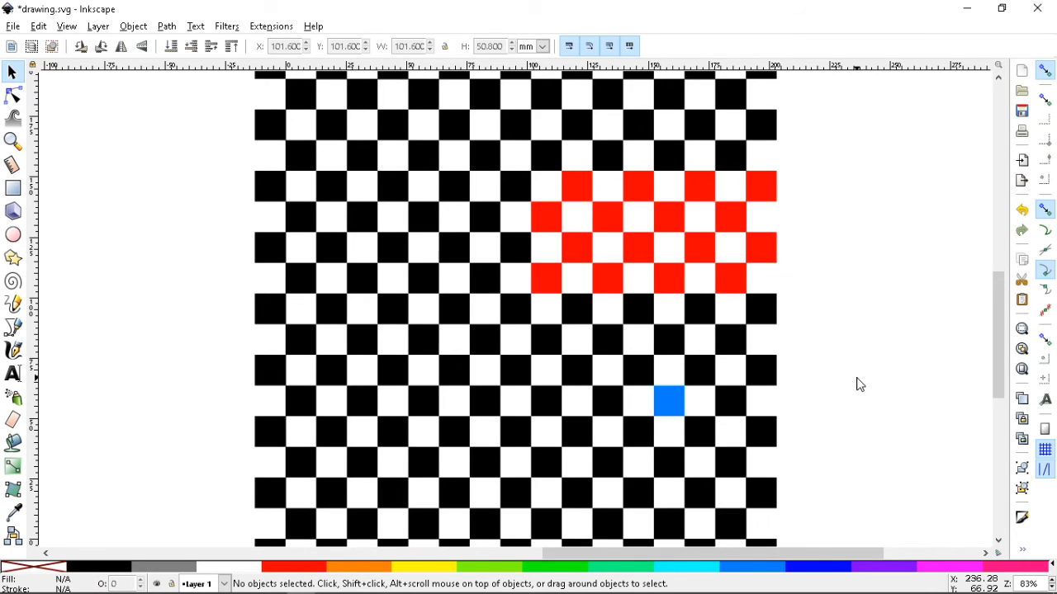
Step: Select every square of the page checkerboard, leaving out the off-page copy, and fill them all black
key(minus)
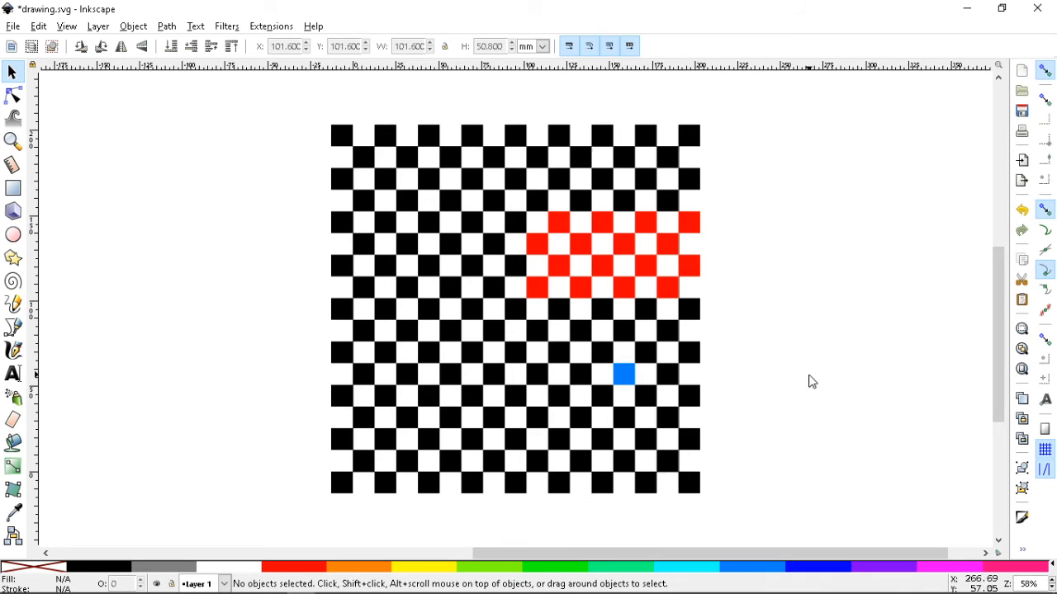
drag(735, 104, 221, 530)
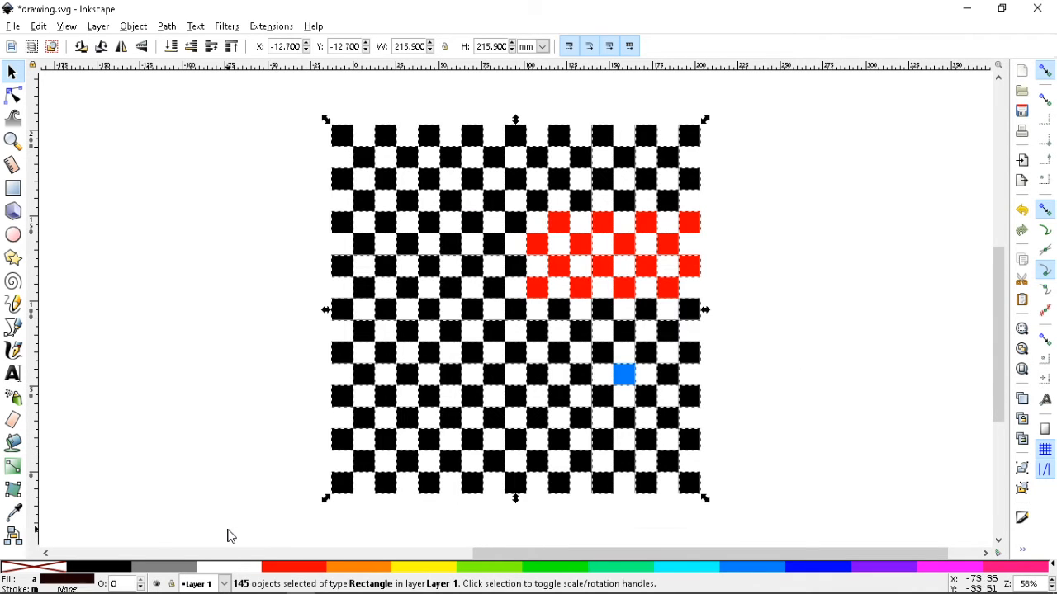
click(99, 569)
Step: Group the selected checkerboard squares into one object and save the document
key(ctrl)
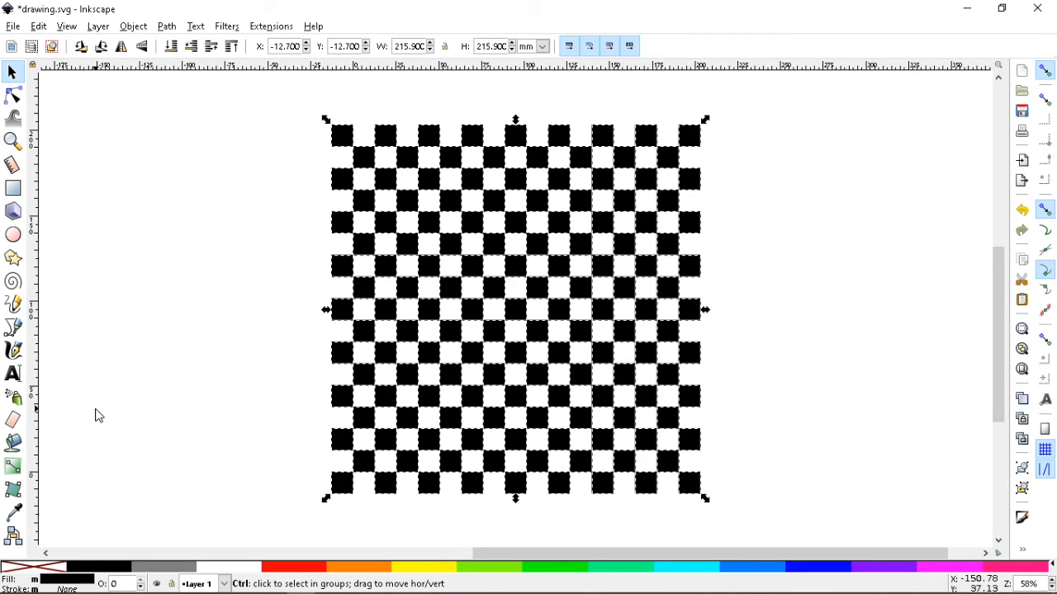
key(ctrl+g)
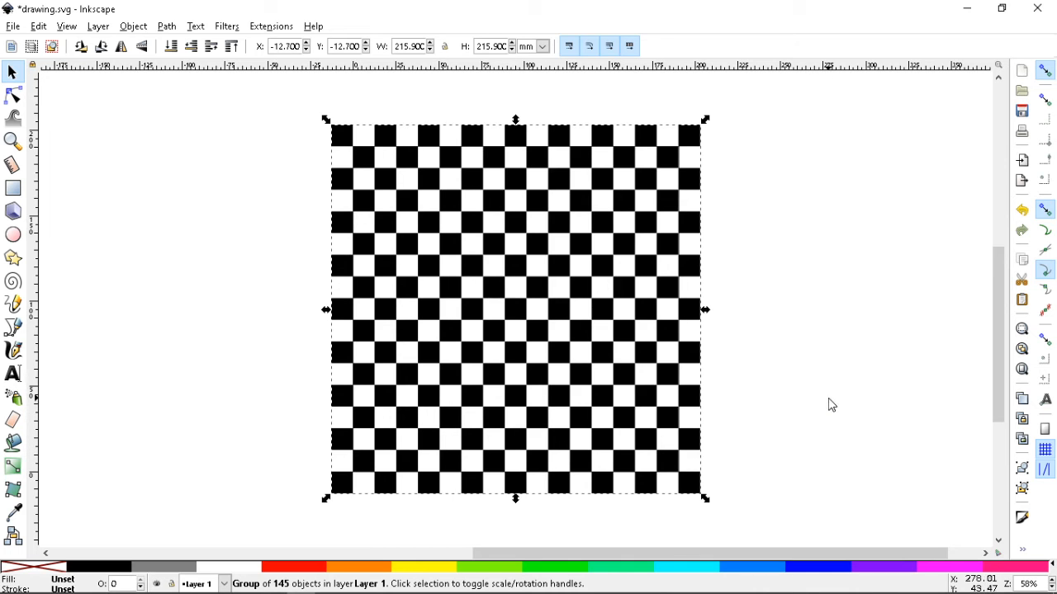
key(ctrl+s)
key(ctrl+s)
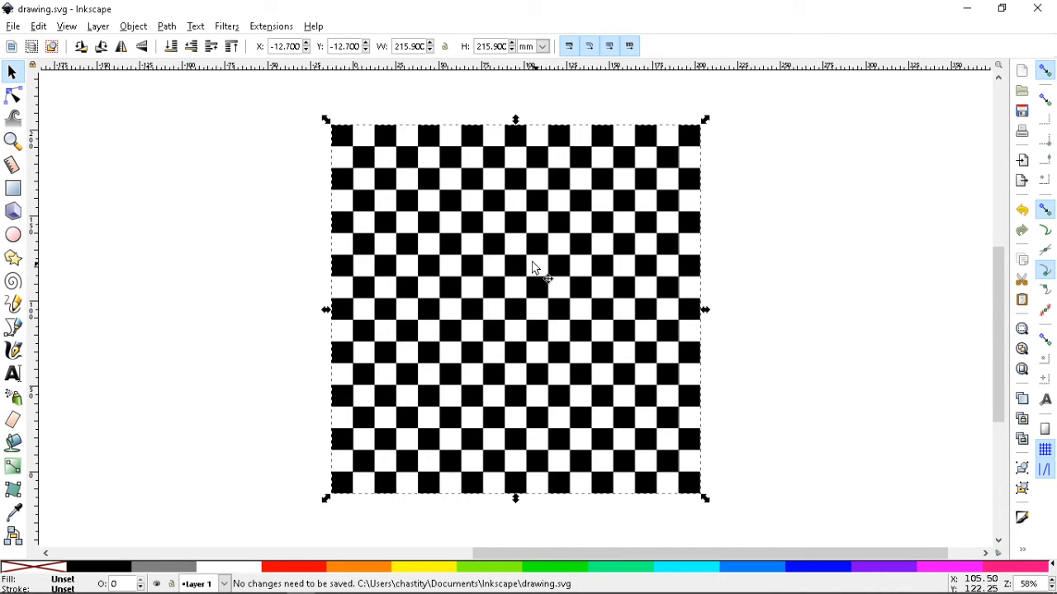
Step: Duplicate the checkerboard group and move the copy off the page to about X 556.5, Y 129.5 mm as a spare
key(ctrl)
key(ctrl+d)
drag(524, 278, 1030, 157)
click(694, 259)
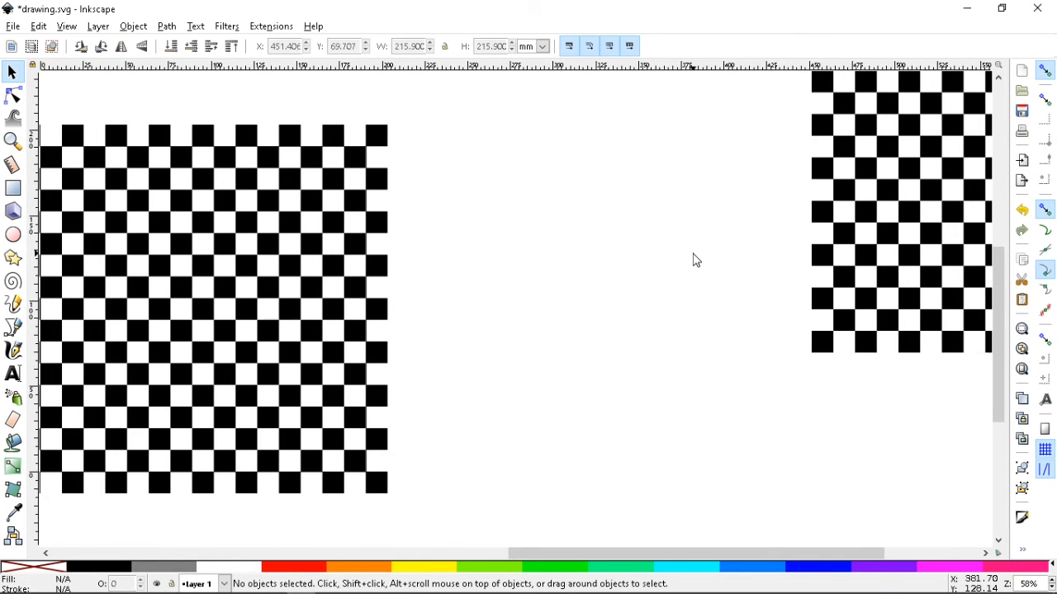
key(minus)
key(minus)
key(minus)
key(minus)
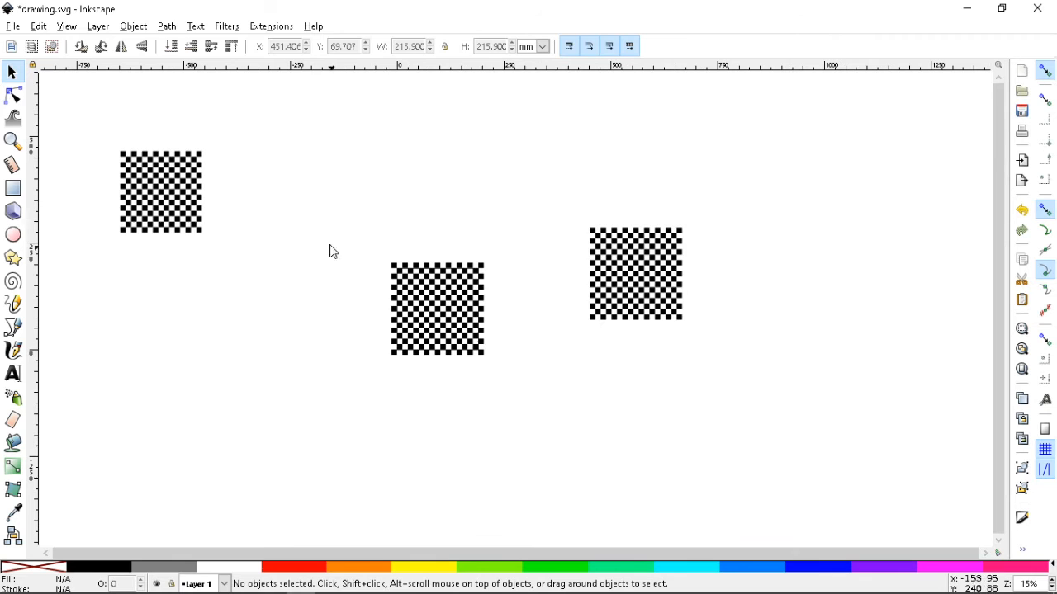
drag(652, 285, 698, 258)
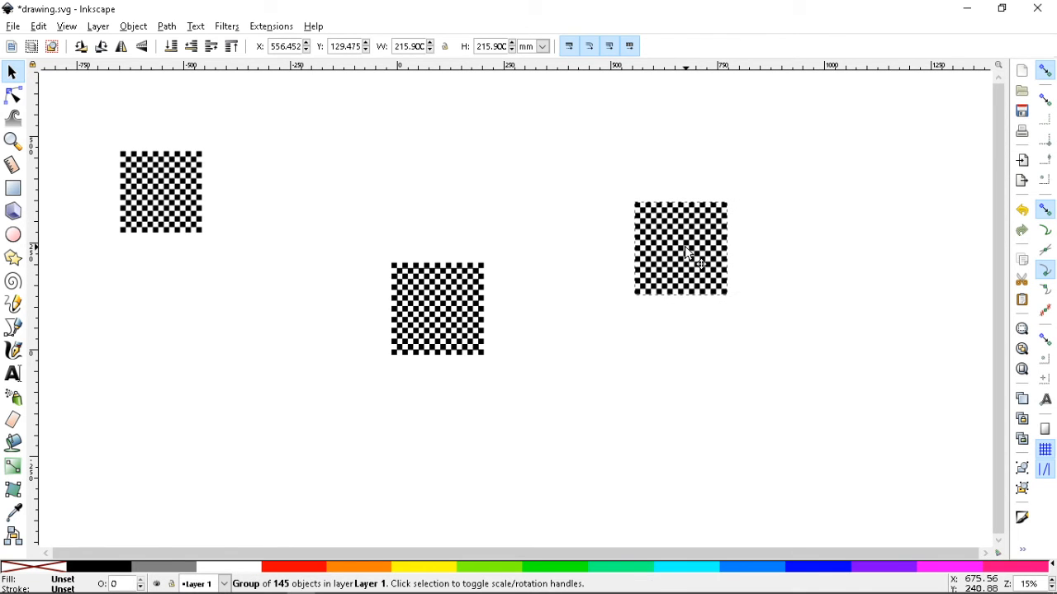
click(564, 366)
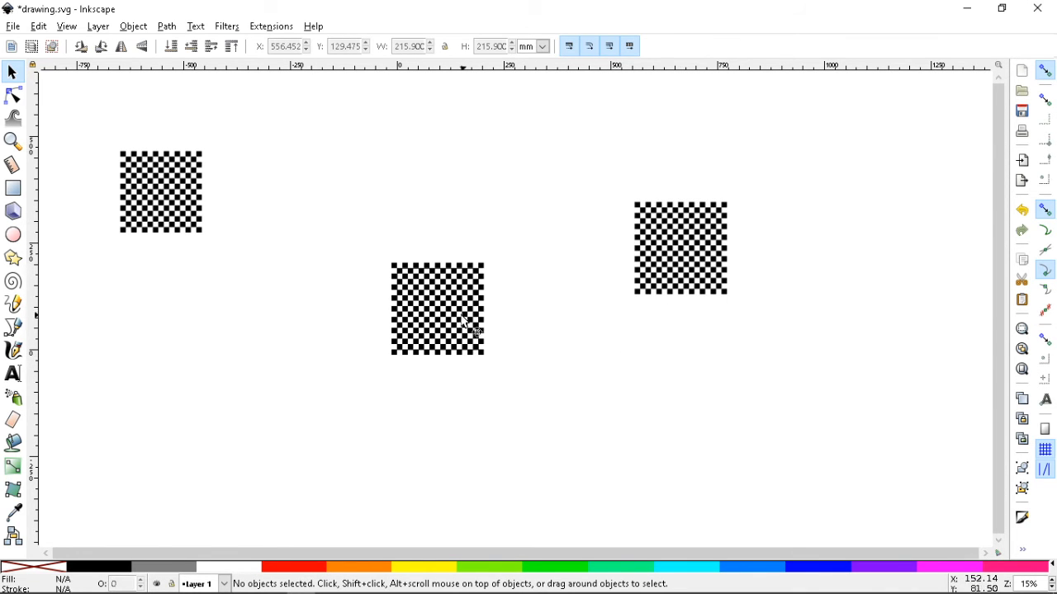
Step: Save the document with the spare checkerboard copy and check that the page checkerboard selects as one group
click(446, 306)
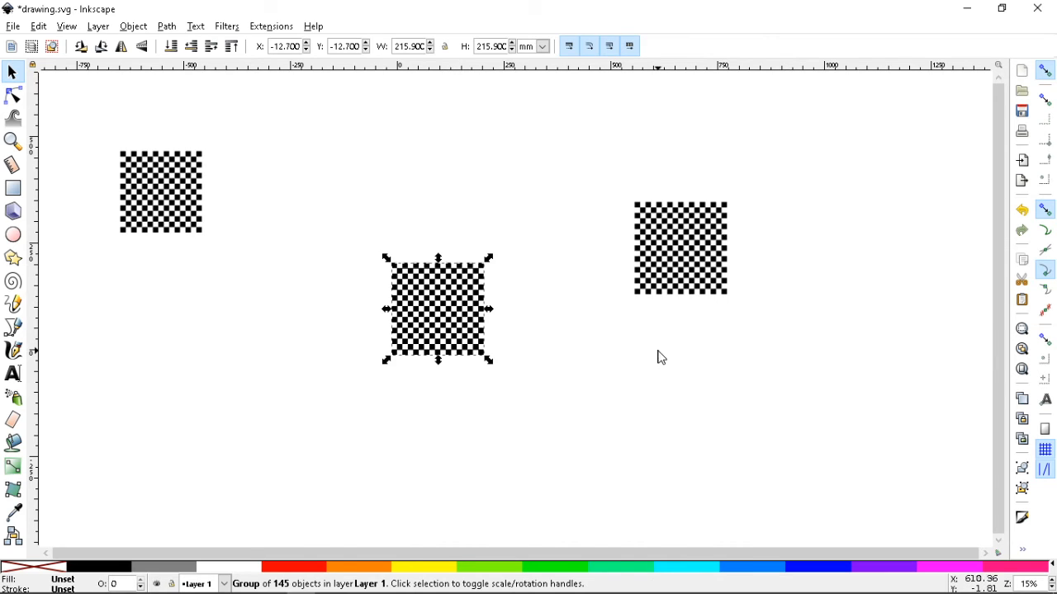
key(3)
key(Escape)
key(ctrl+s)
key(ctrl+s)
scroll(845, 357, up, 2)
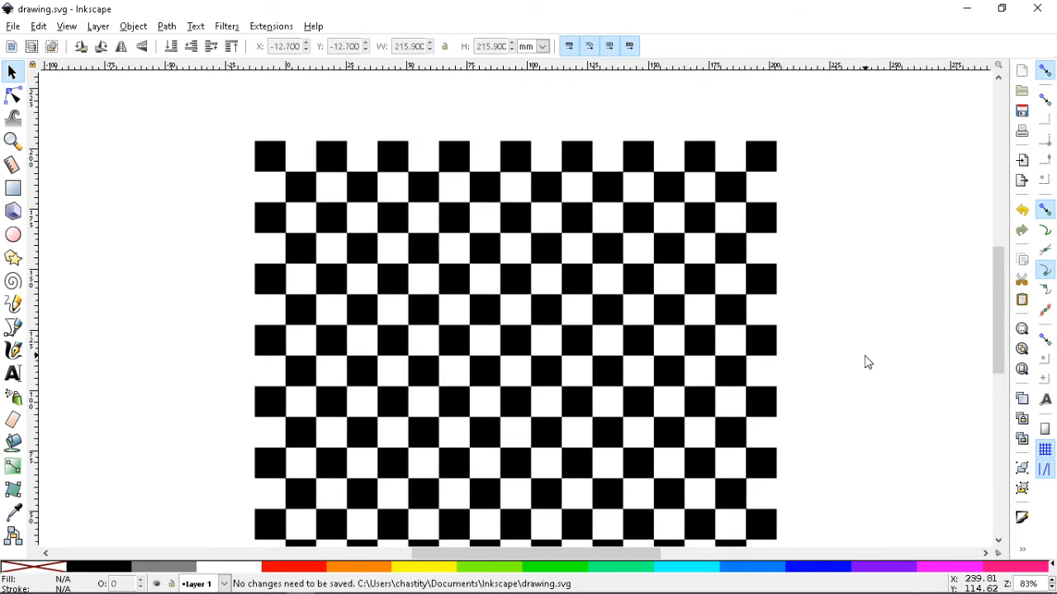
click(275, 173)
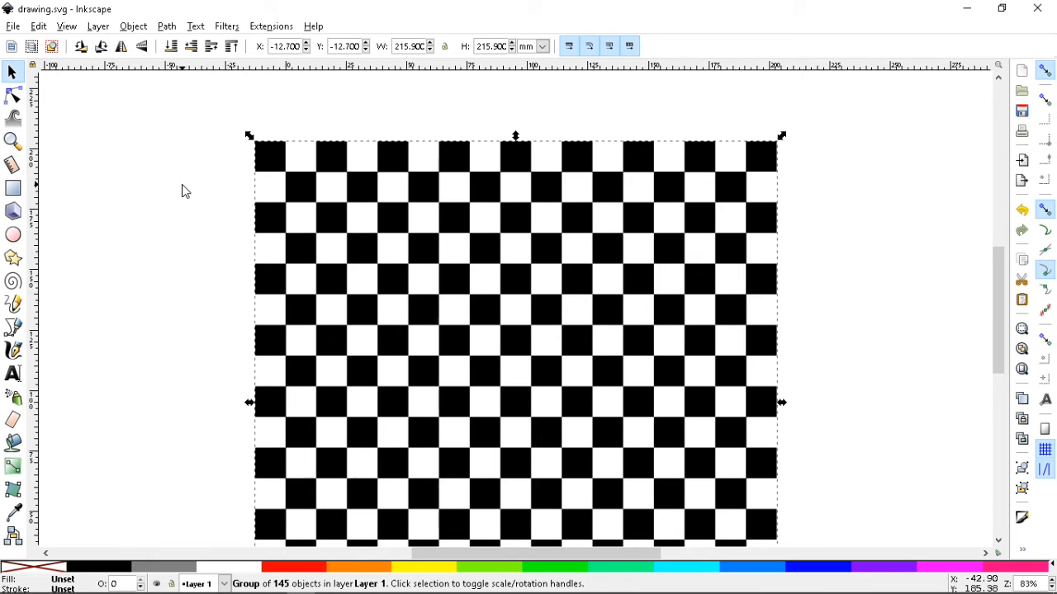
click(900, 323)
scroll(902, 326, down, 3)
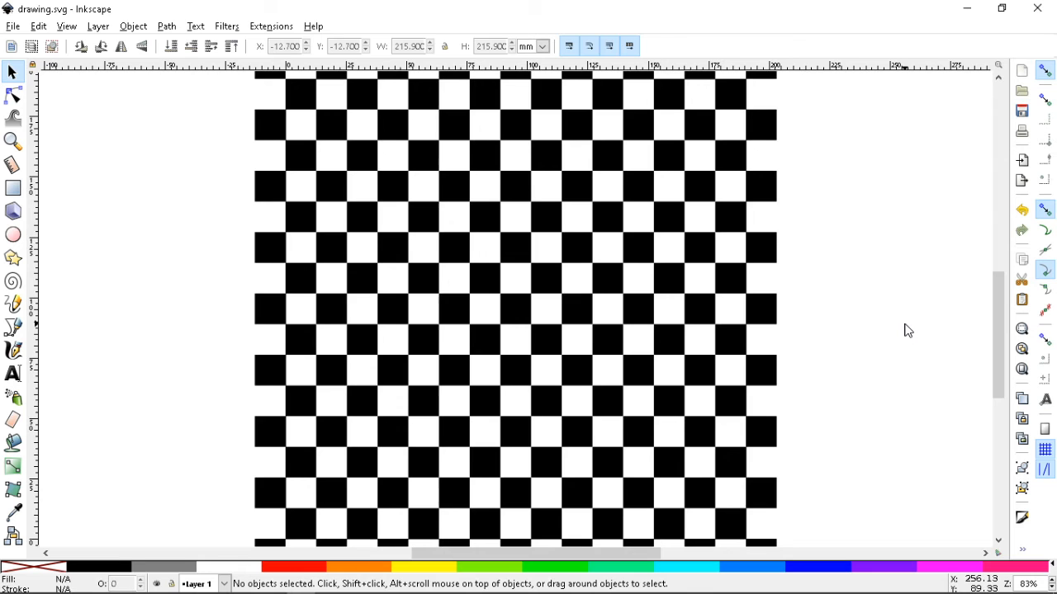
key(ctrl+s)
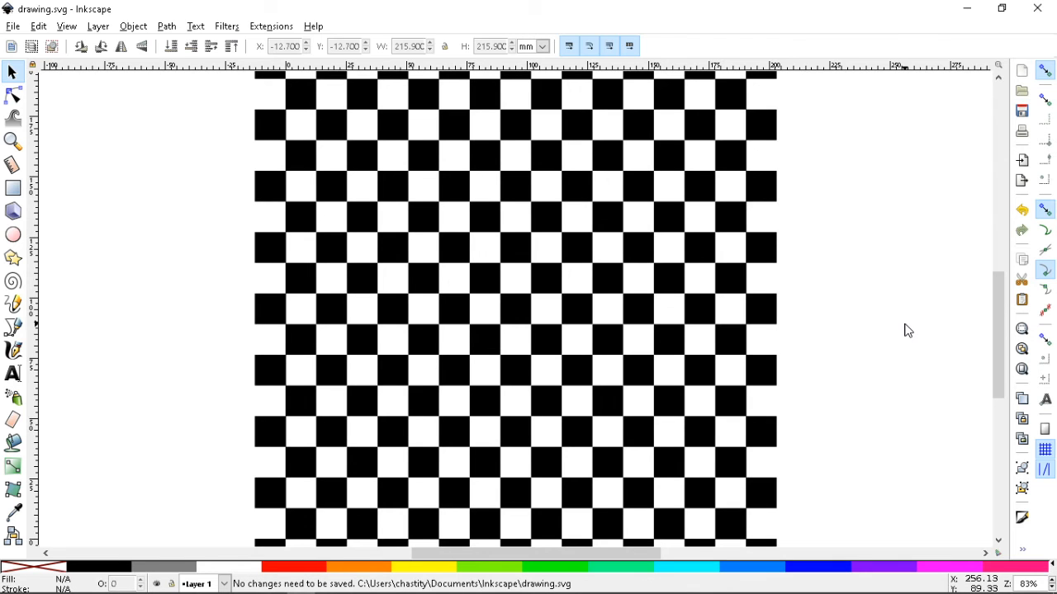
Step: Rotate the page checkerboard group clockwise in small increments, through the diamond orientation and beyond it
click(591, 321)
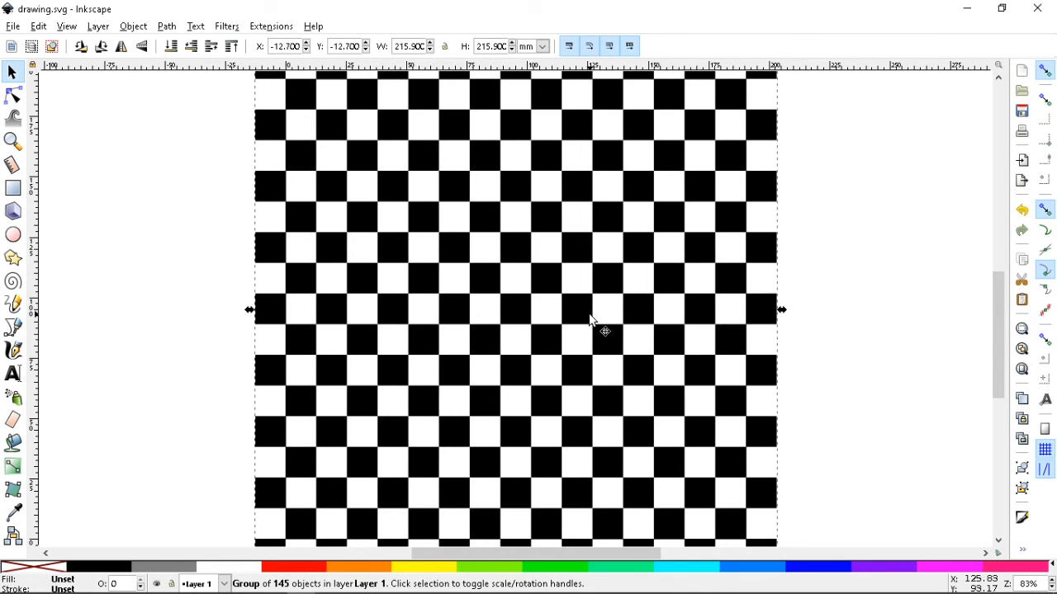
key(bracketright)
key(bracketright)
key(bracketright)
key(bracketright)
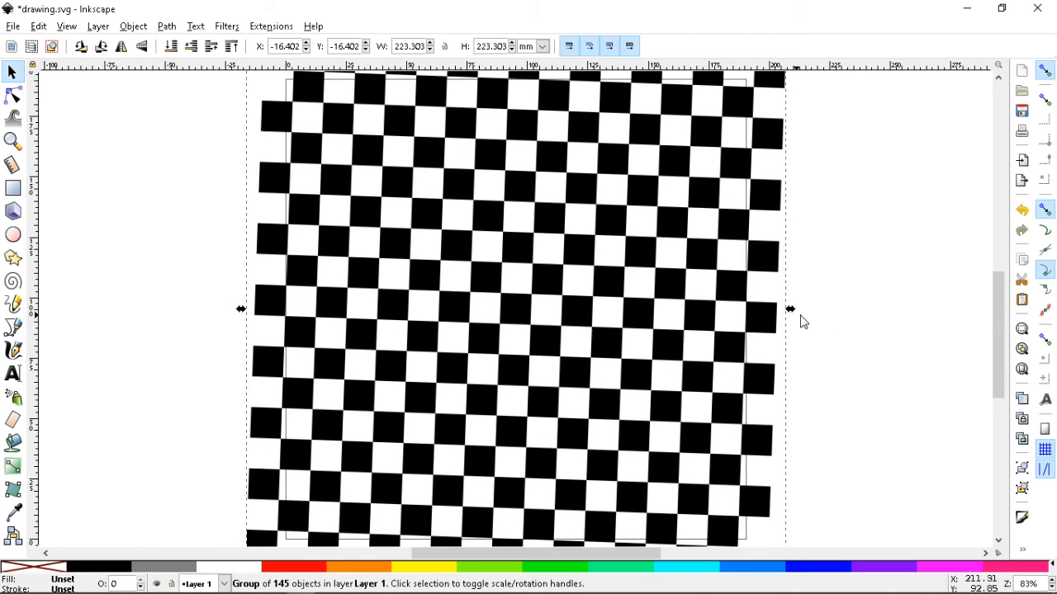
key(bracketright)
key(bracketright)
key(bracketright)
key(bracketright)
key(bracketright)
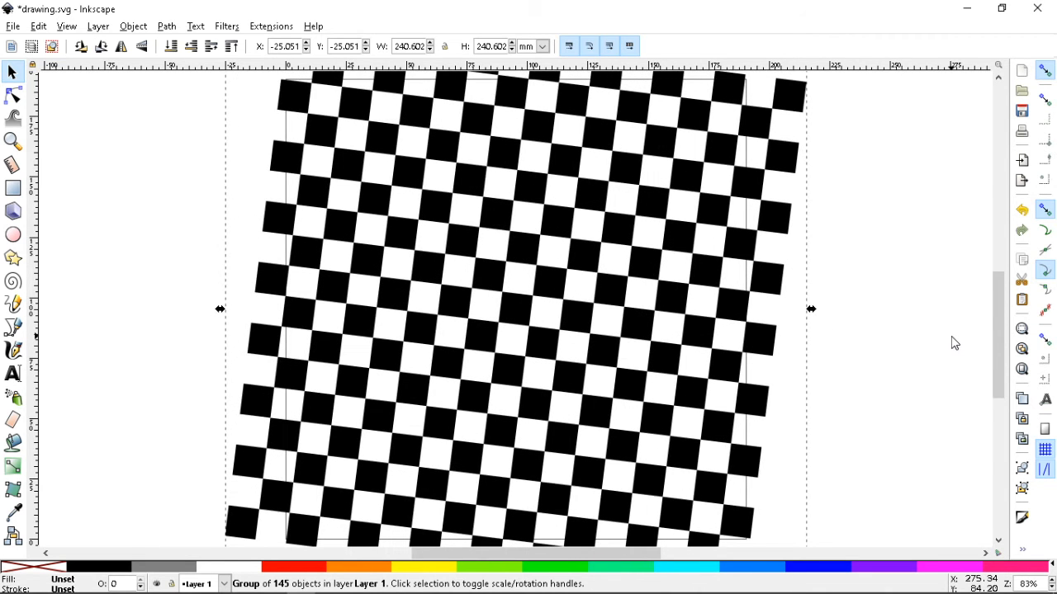
key(bracketright)
key(bracketright)
key(bracketright)
key(bracketright)
key(bracketright)
key(bracketright)
key(bracketright)
key(bracketright)
key(bracketright)
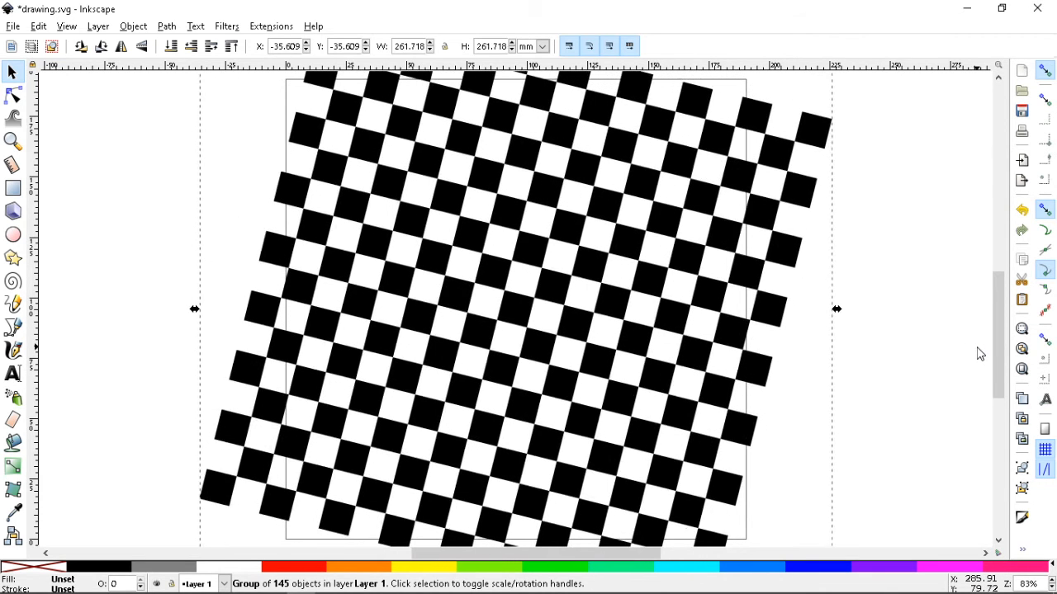
key(bracketright)
key(bracketright)
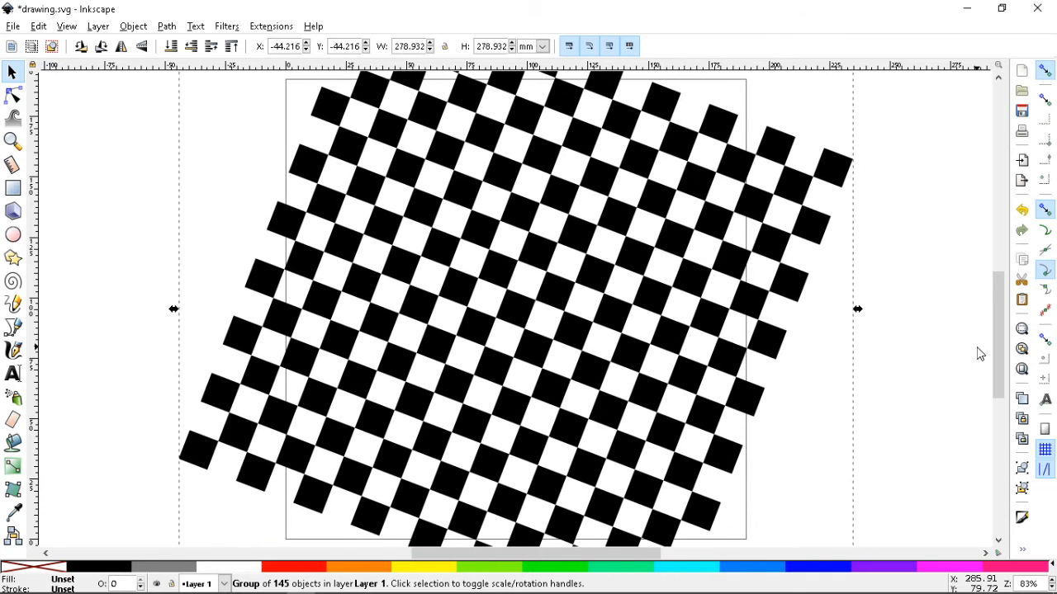
key(minus)
key(bracketright)
key(bracketright)
key(bracketright)
key(bracketright)
key(bracketright)
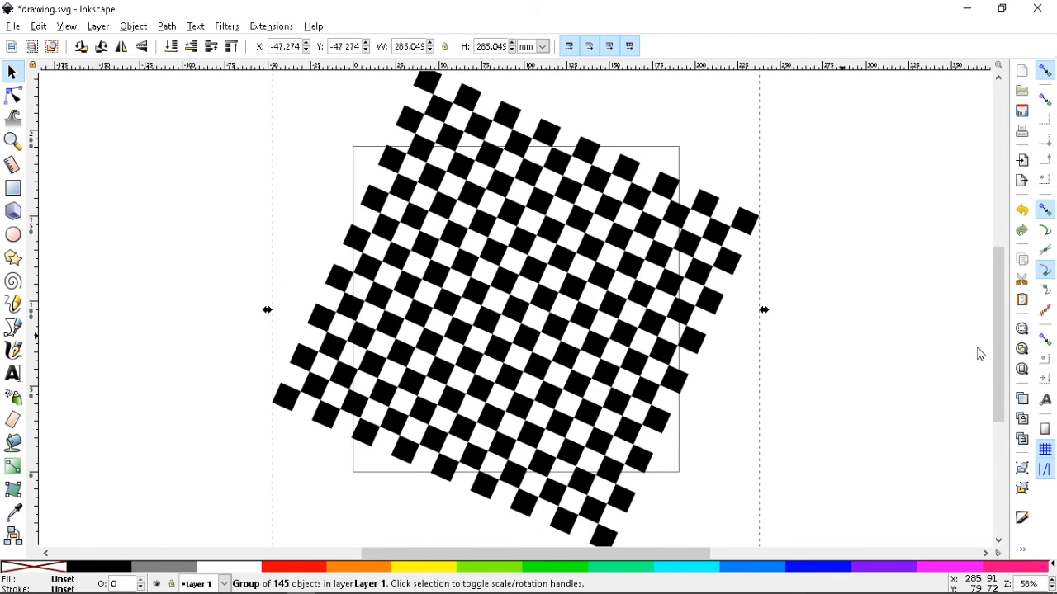
key(bracketright)
key(bracketright)
key(bracketright)
key(bracketright)
key(bracketright)
key(bracketright)
key(bracketright)
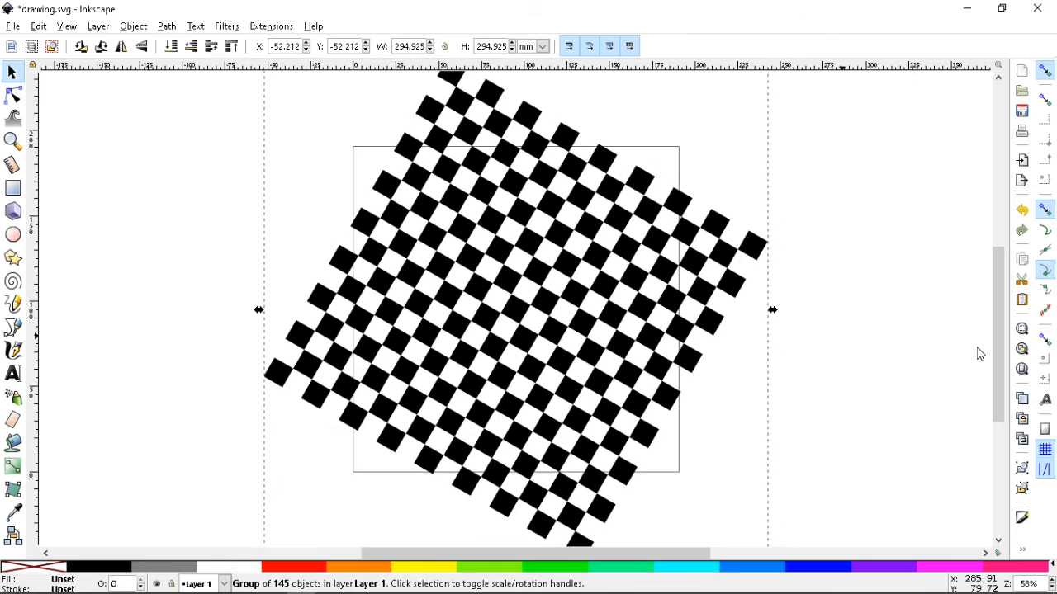
key(bracketright)
key(bracketright)
key(bracketright)
key(bracketright)
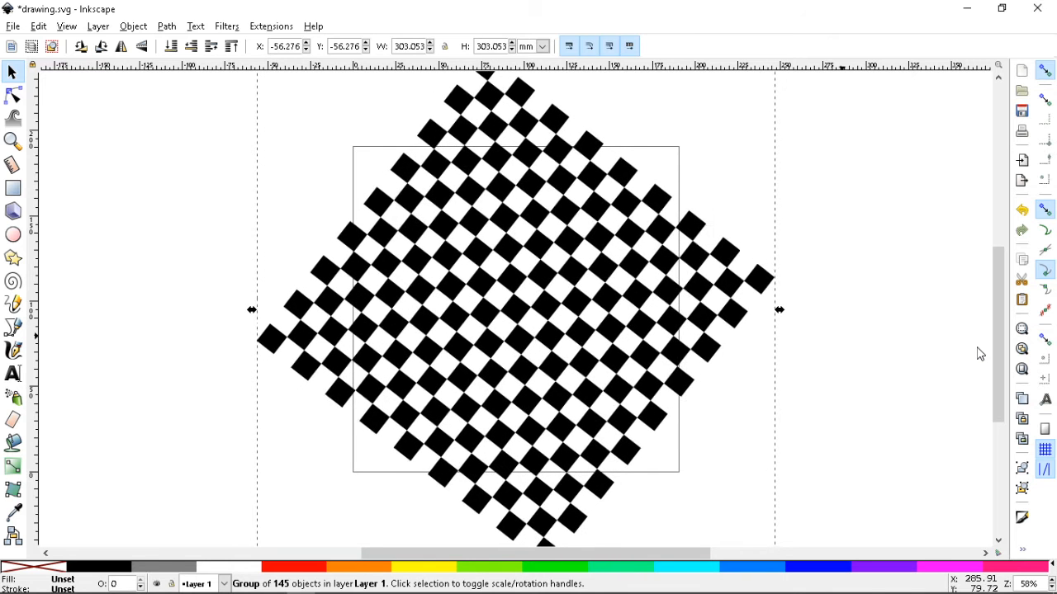
key(bracketright)
key(bracketright)
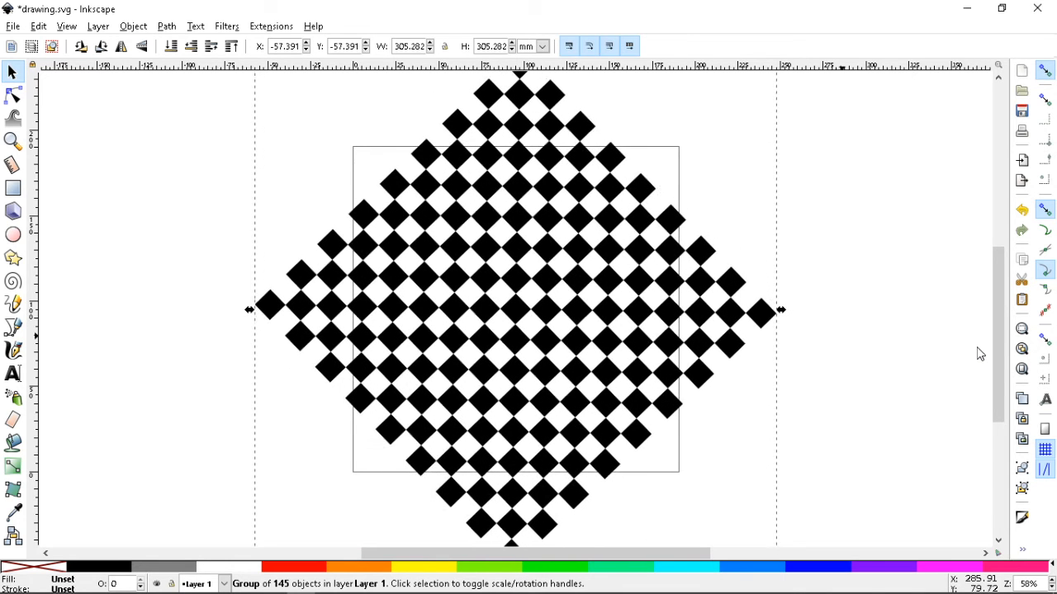
key(bracketright)
key(bracketright)
key(bracketright)
key(bracketright)
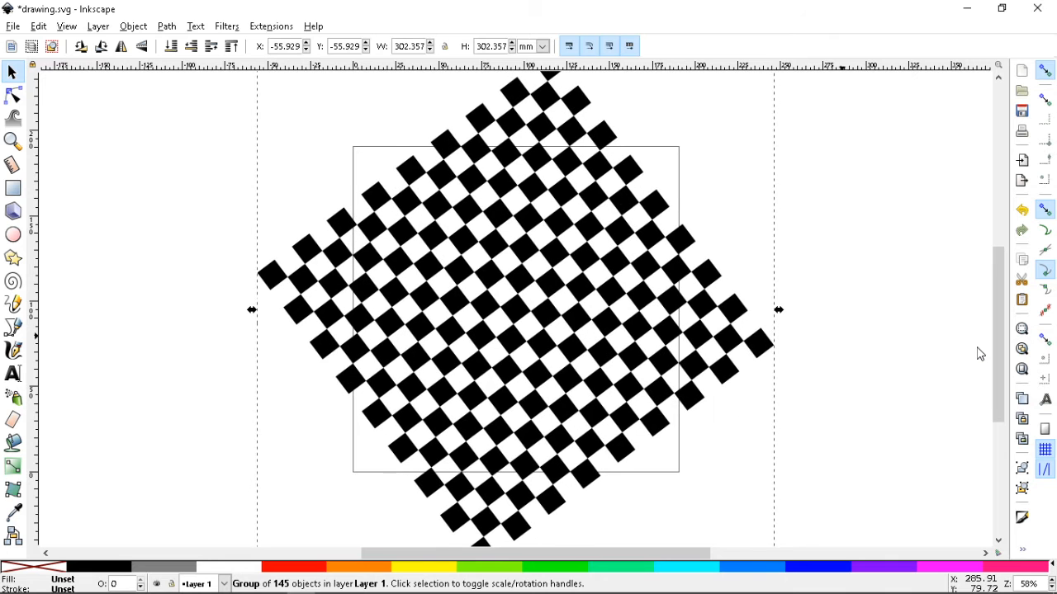
key(bracketright)
key(bracketright)
key(bracketright)
key(bracketright)
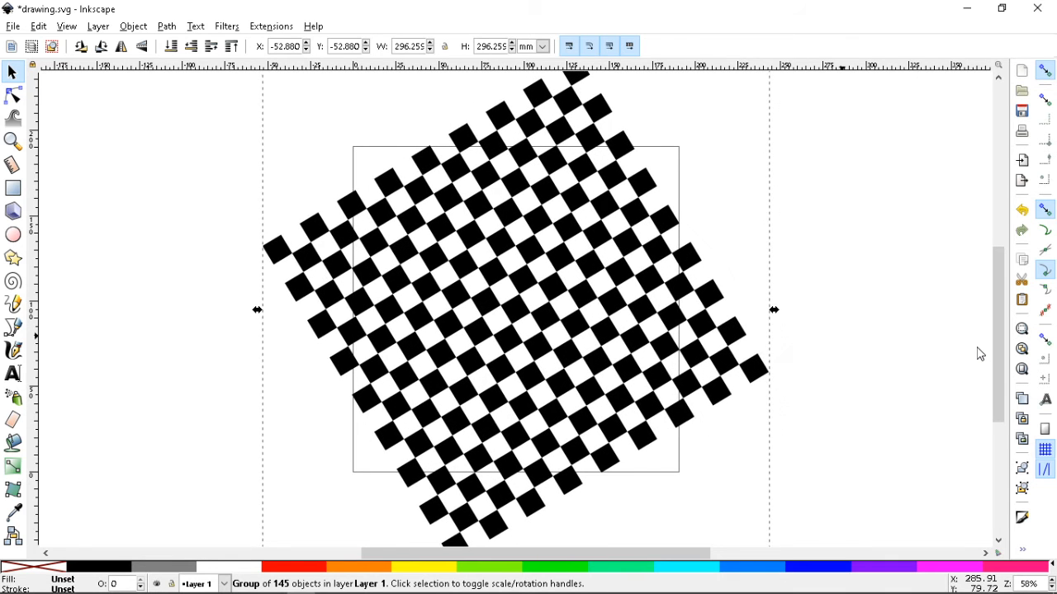
key(bracketright)
key(bracketright)
key(bracketright)
key(bracketright)
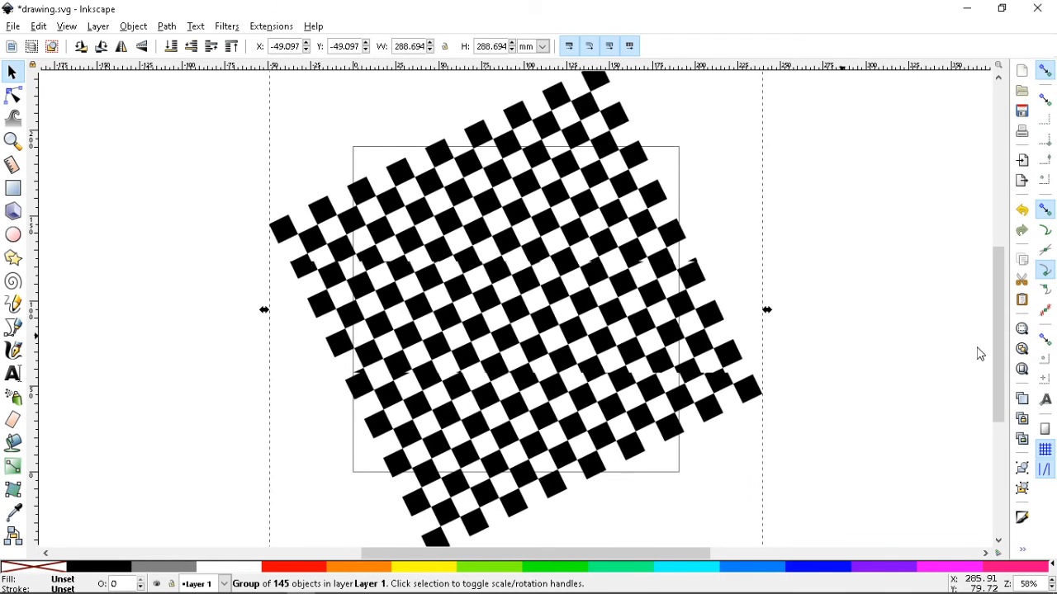
key(bracketright)
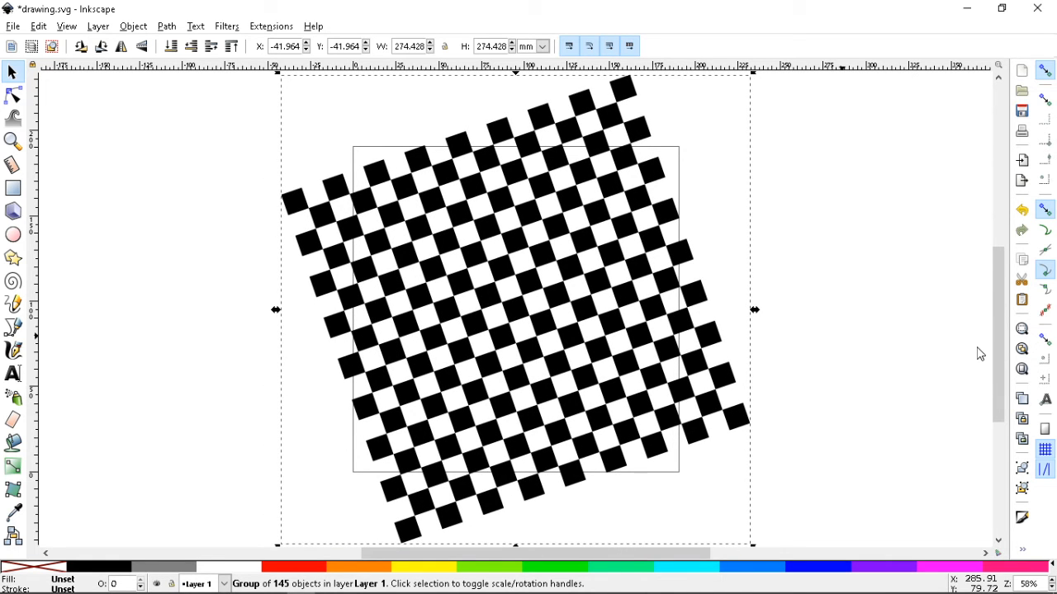
Step: Delete the rotated checkerboard group and move the unrotated spare with 145 squares onto the page at about X 20.8, Y -34.8 mm
key(Delete)
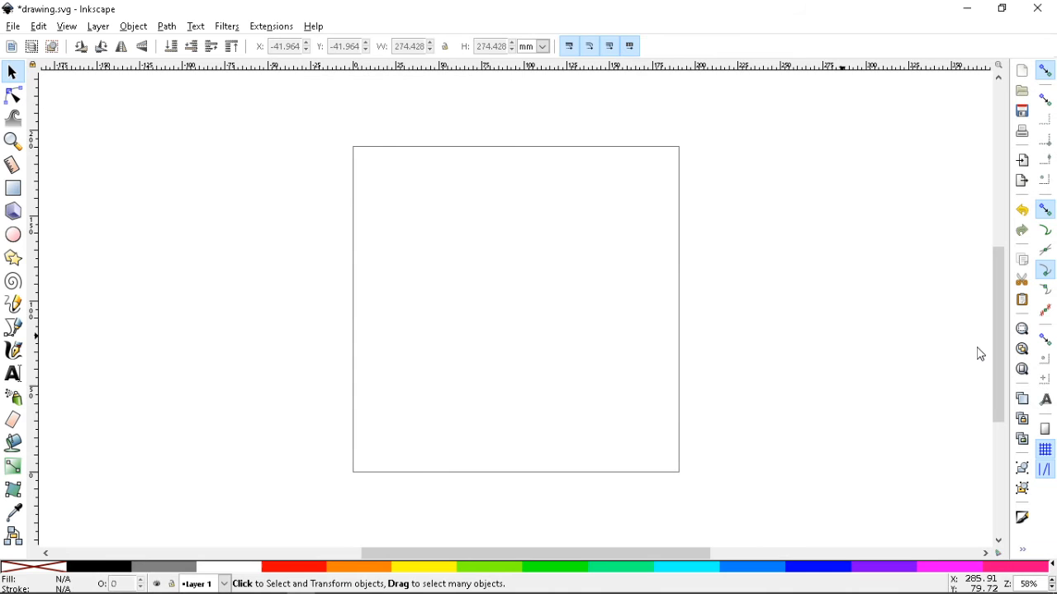
key(plus)
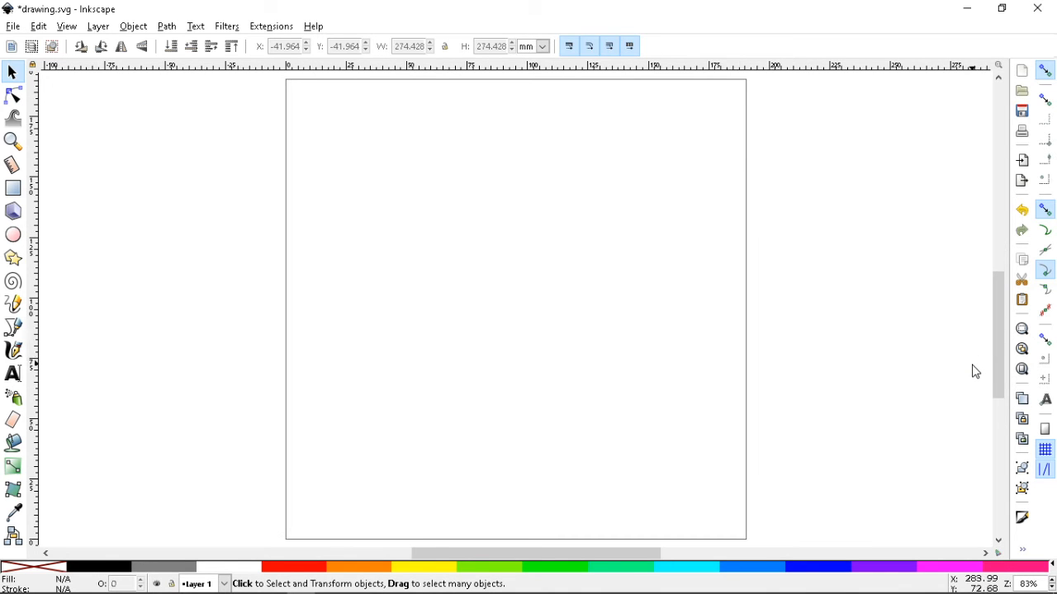
key(minus)
key(minus)
key(minus)
key(minus)
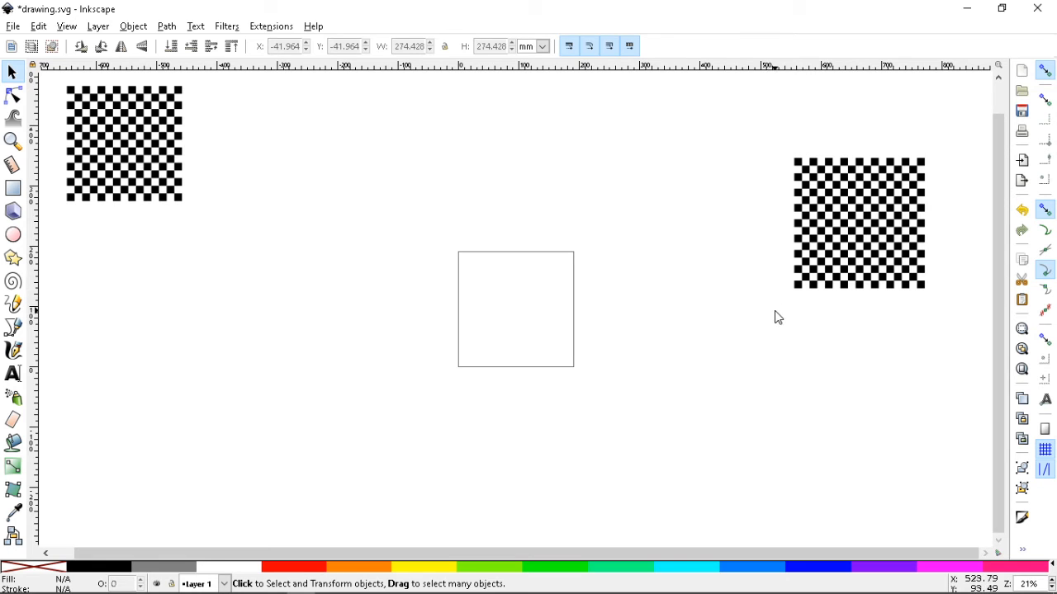
drag(853, 221, 530, 306)
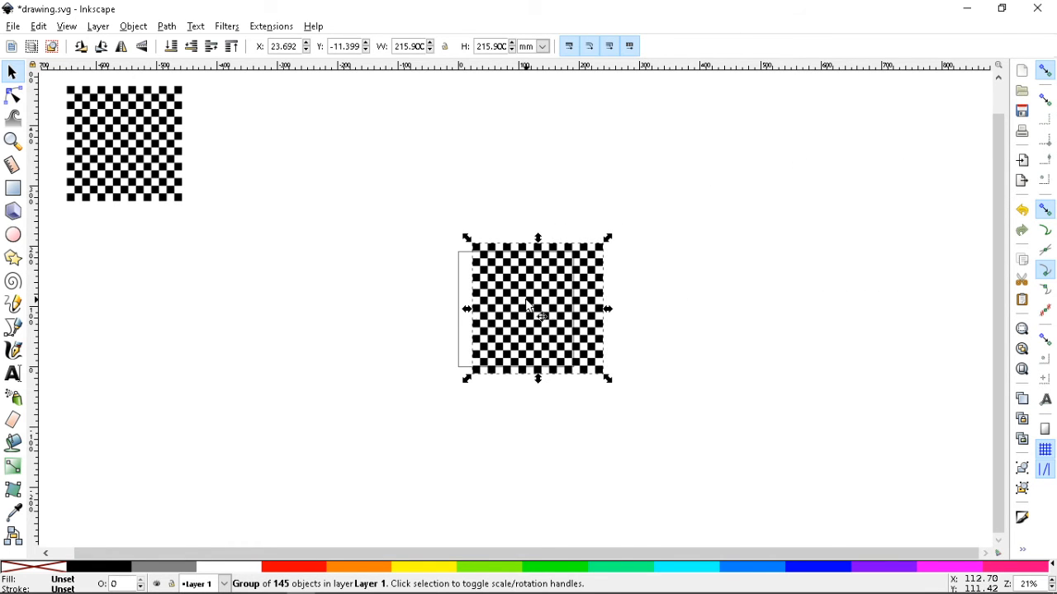
scroll(528, 302, up, 4)
drag(567, 241, 557, 290)
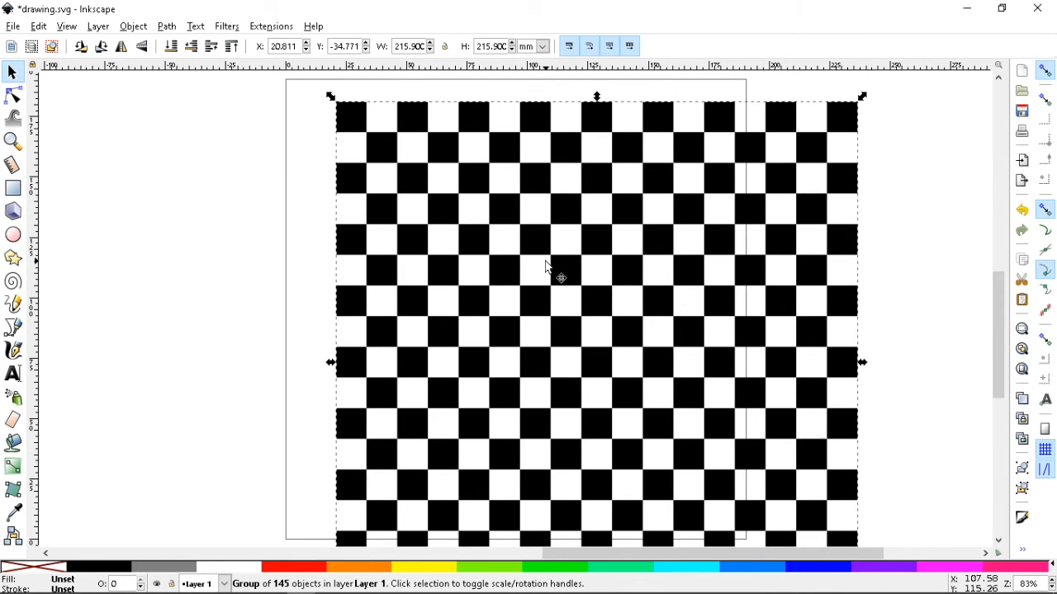
Step: Show the grid and snap the checkerboard group's upper-left corner to the page's upper-left corner at X 0, Y -25.4 mm
key(numbersign)
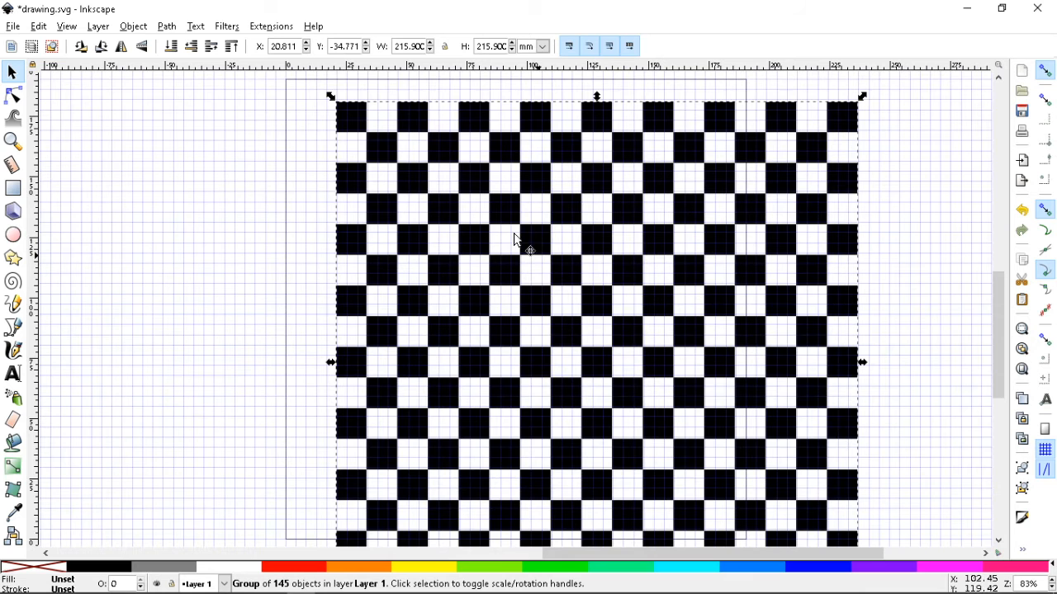
drag(350, 124, 295, 103)
scroll(132, 189, up, 2)
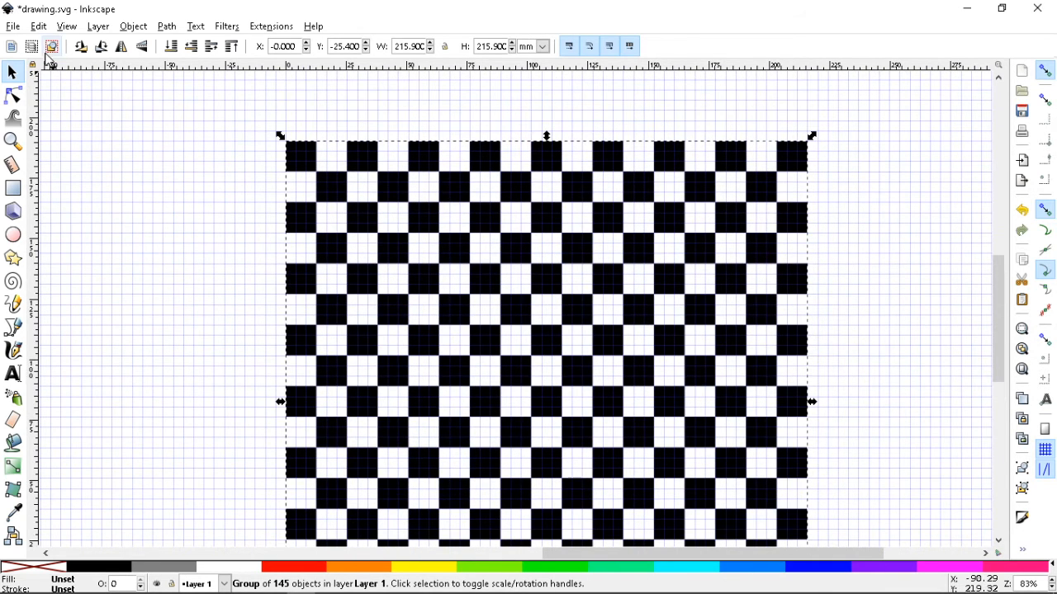
Step: Set the rectangular grid's X and Y spacing to 48 px in the document properties
click(34, 31)
mouse_move(14, 24)
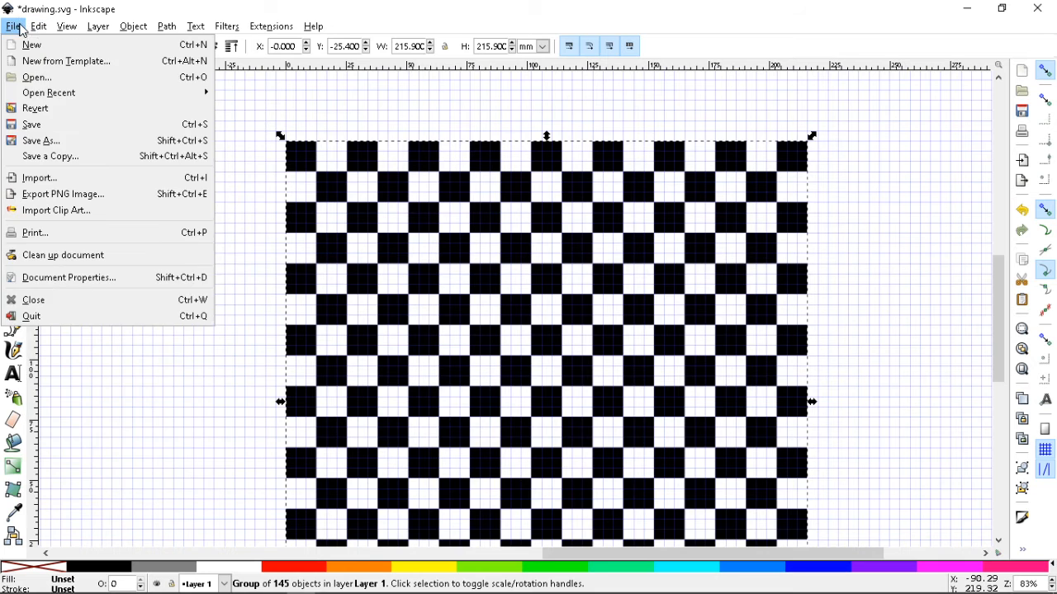
click(62, 278)
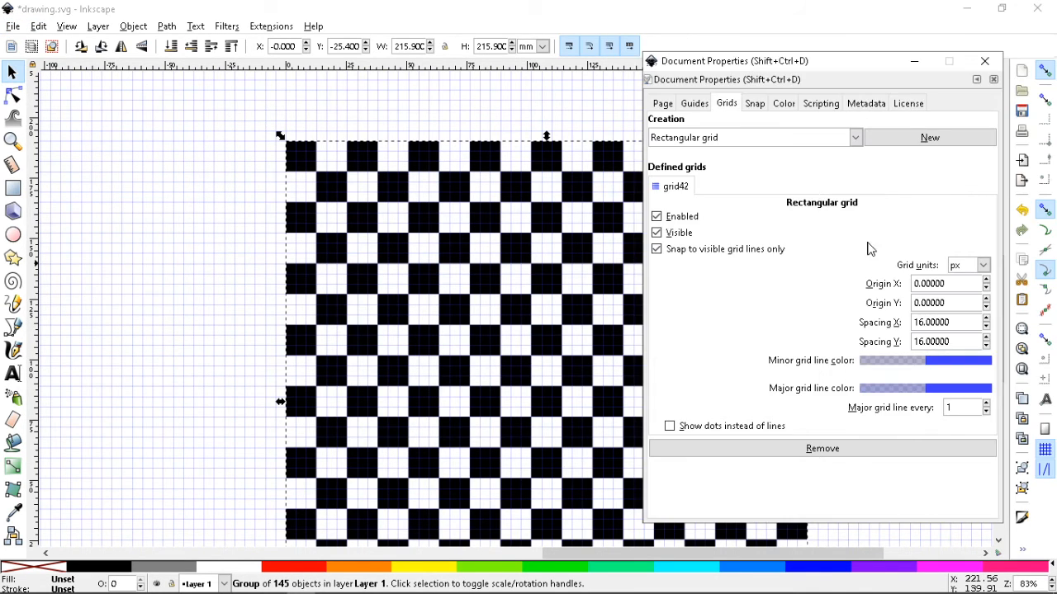
drag(964, 322, 891, 322)
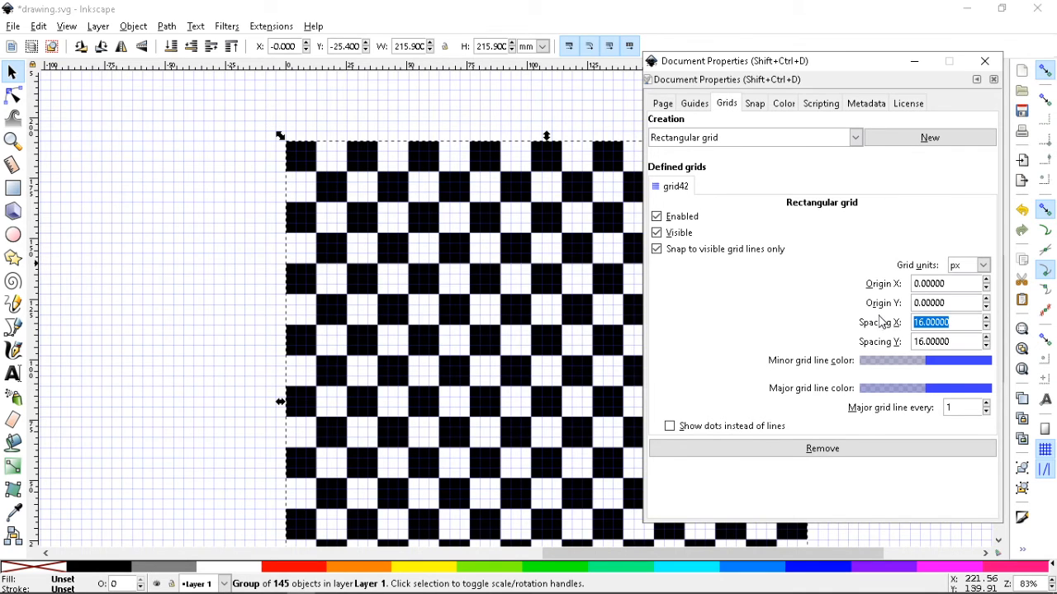
text(48)
key(Tab)
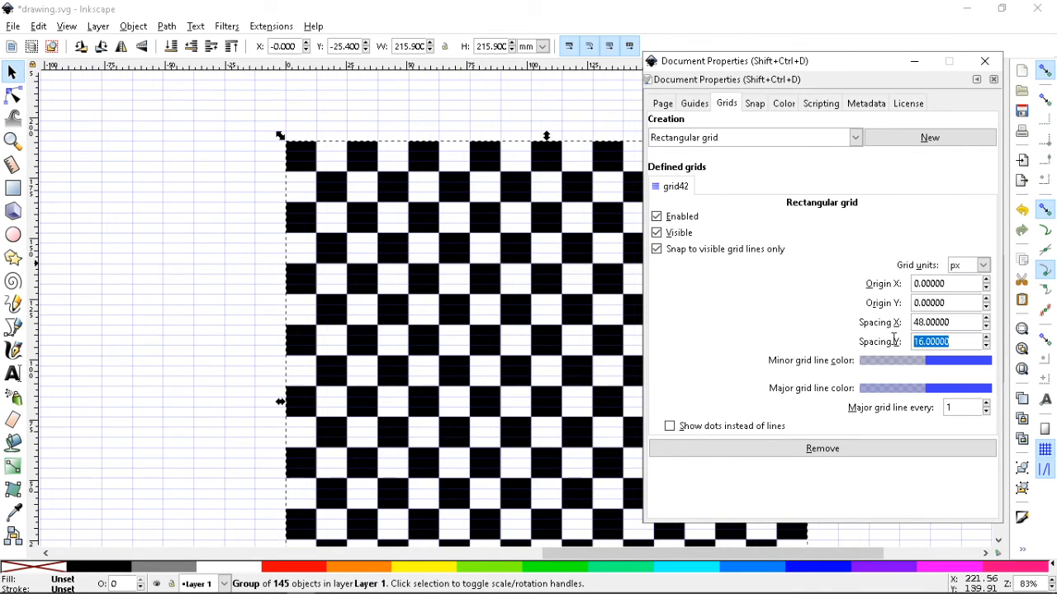
text(48)
key(Return)
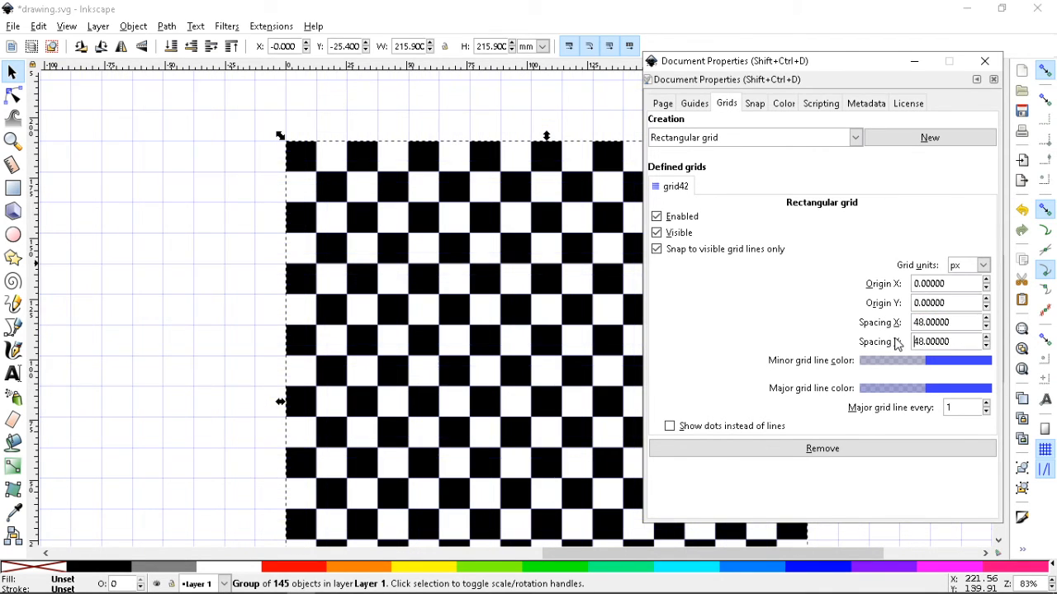
click(993, 79)
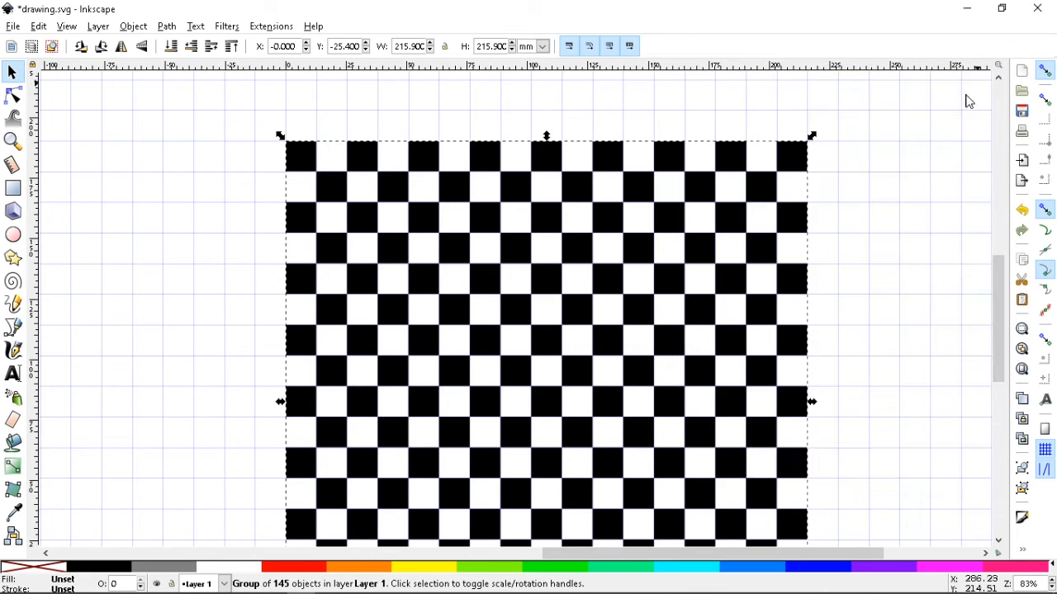
Step: Ungroup the page checkerboard into individual squares and clear the selection
click(784, 109)
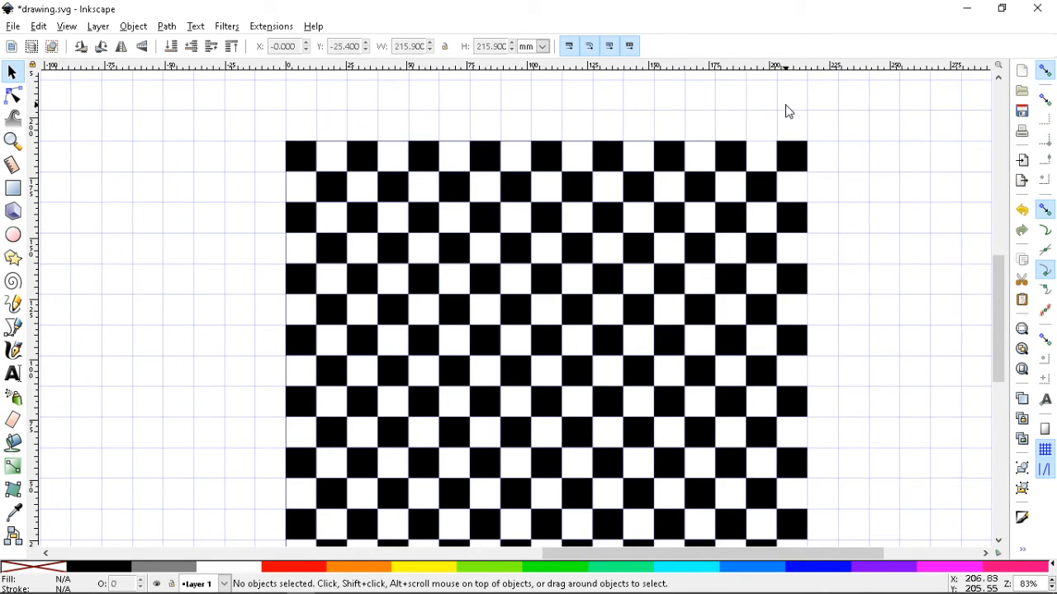
key(4)
key(5)
key(4)
key(5)
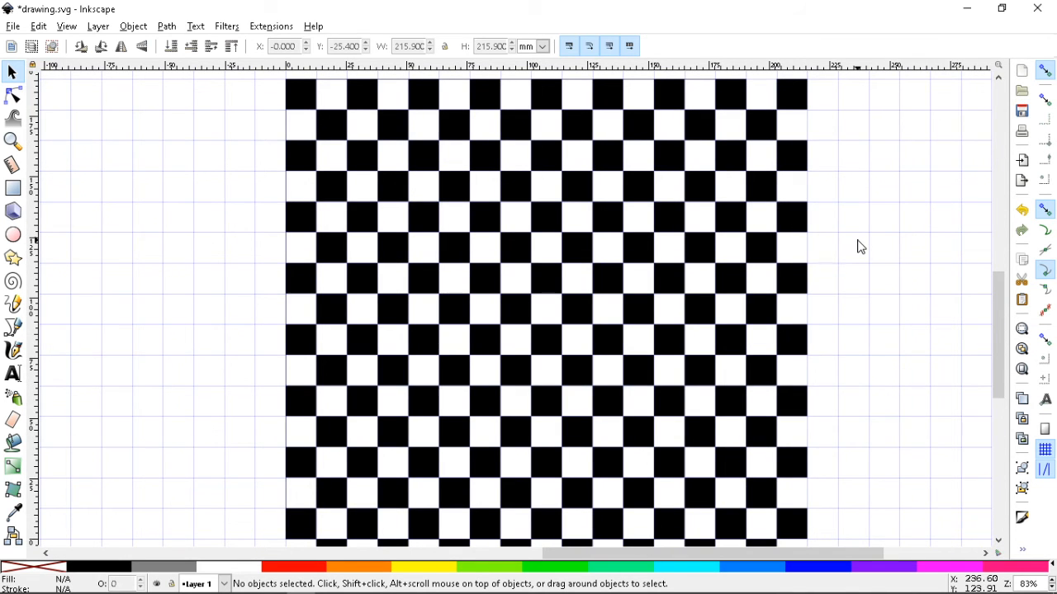
scroll(893, 240, up, 2)
scroll(892, 241, down, 2)
click(462, 367)
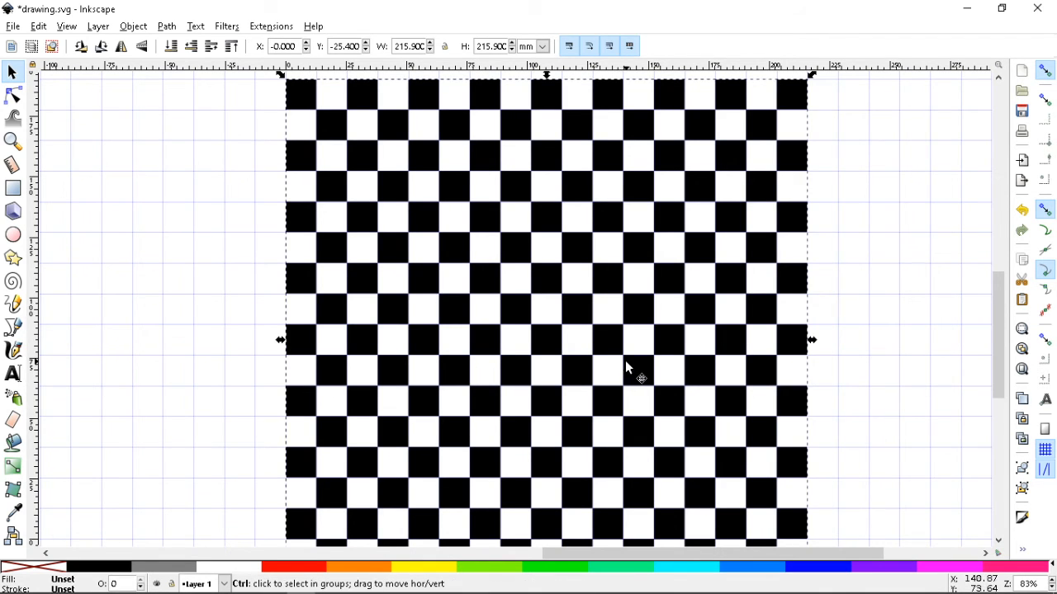
key(ctrl+shift+g)
click(879, 359)
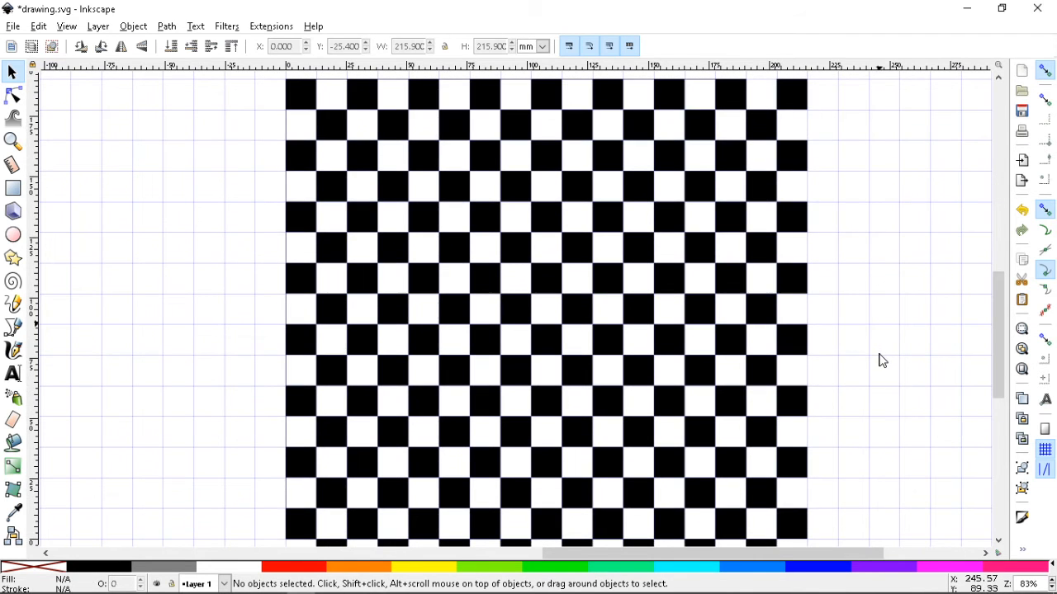
Step: Duplicate the checkerboard's top row of nine squares and snap the copy diagonally up-left at X -12.7, Y 190.5 mm
key(minus)
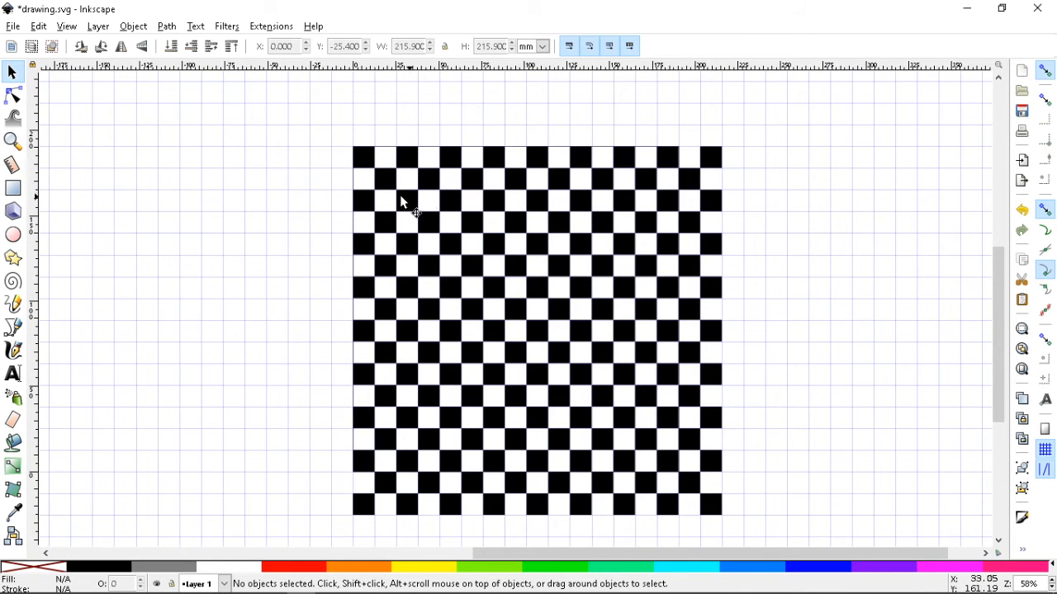
drag(307, 130, 757, 183)
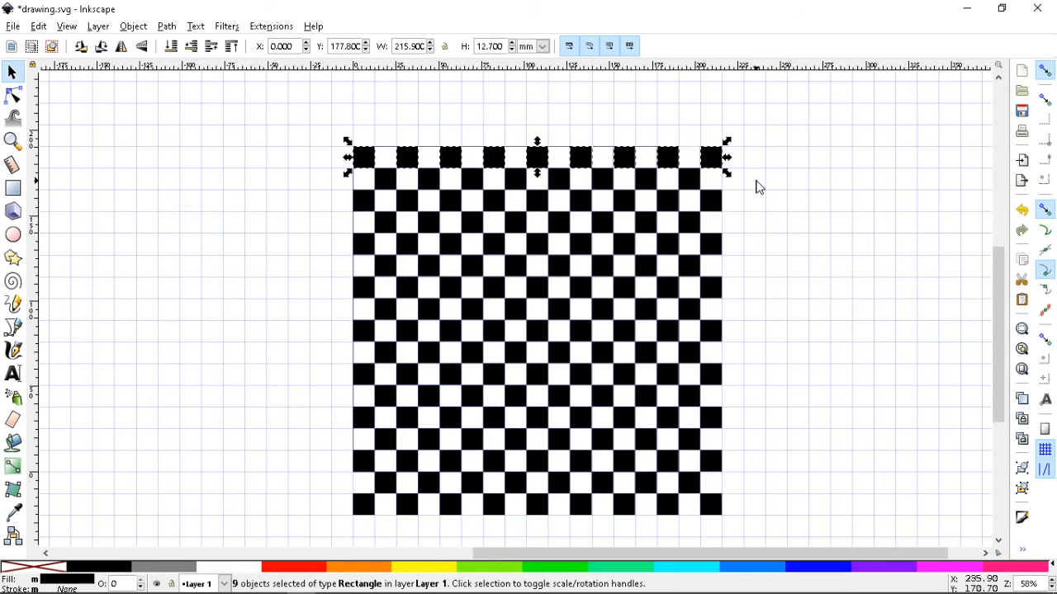
drag(668, 161, 648, 144)
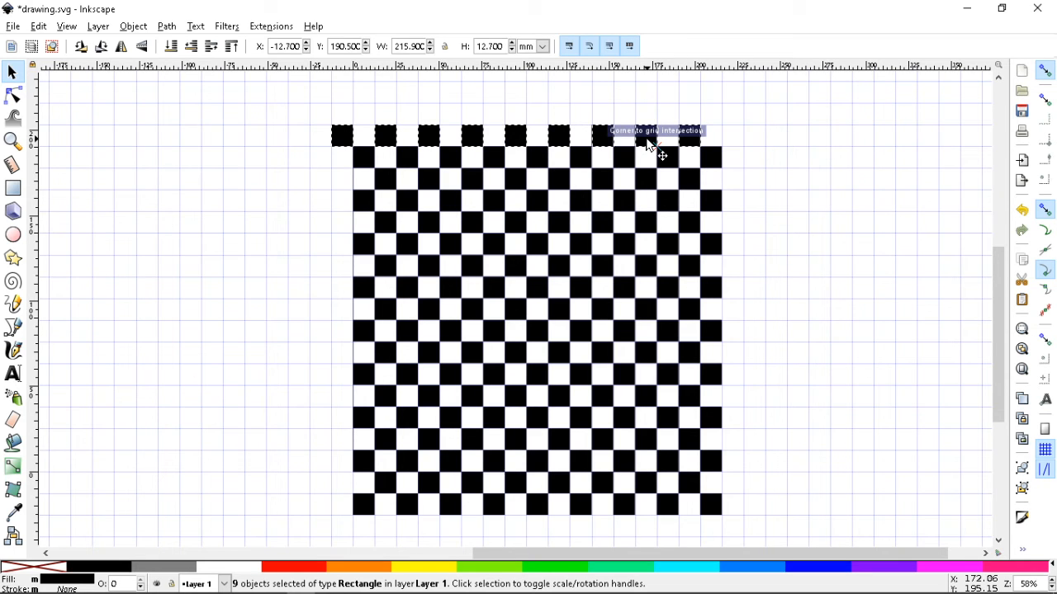
drag(648, 143, 648, 143)
click(224, 235)
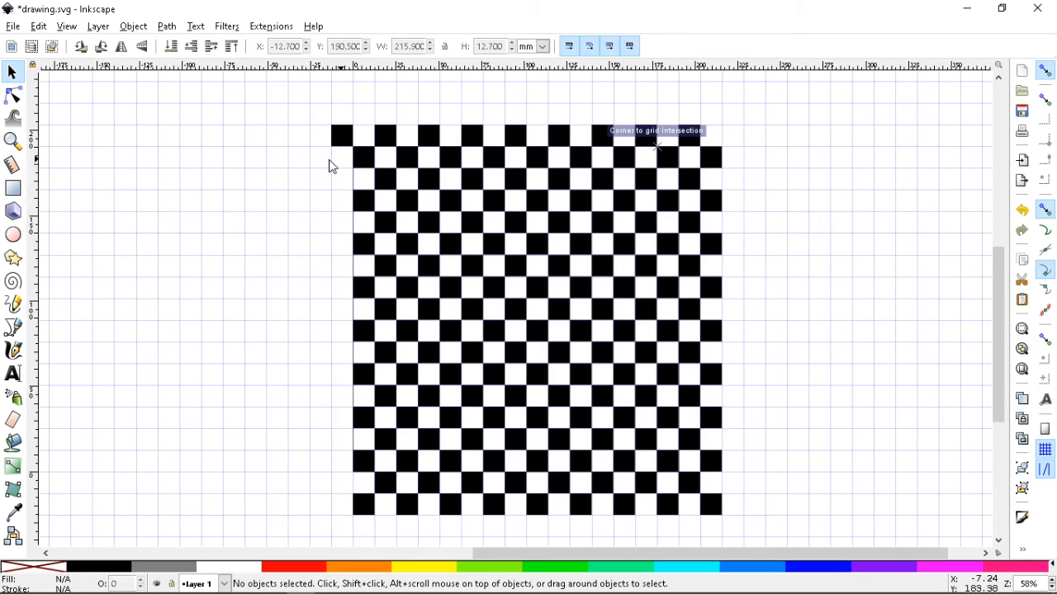
Step: Duplicate the nine squares at X 0 along the page's left edge and snap the copy to X -12.7, Y -38.1 mm
drag(311, 138, 378, 525)
drag(369, 251, 343, 269)
scroll(892, 430, down, 1)
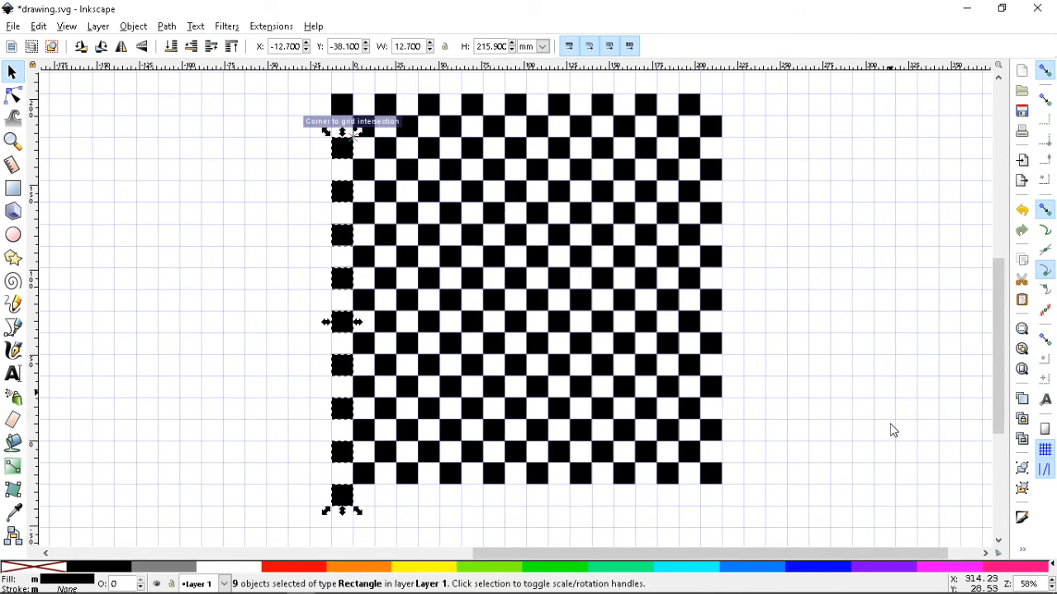
Step: Add a copy of the checkerboard's lowest full row of nine squares one cell diagonally down-right at X 12.7, Y -38.1 mm
click(756, 507)
drag(758, 505, 394, 508)
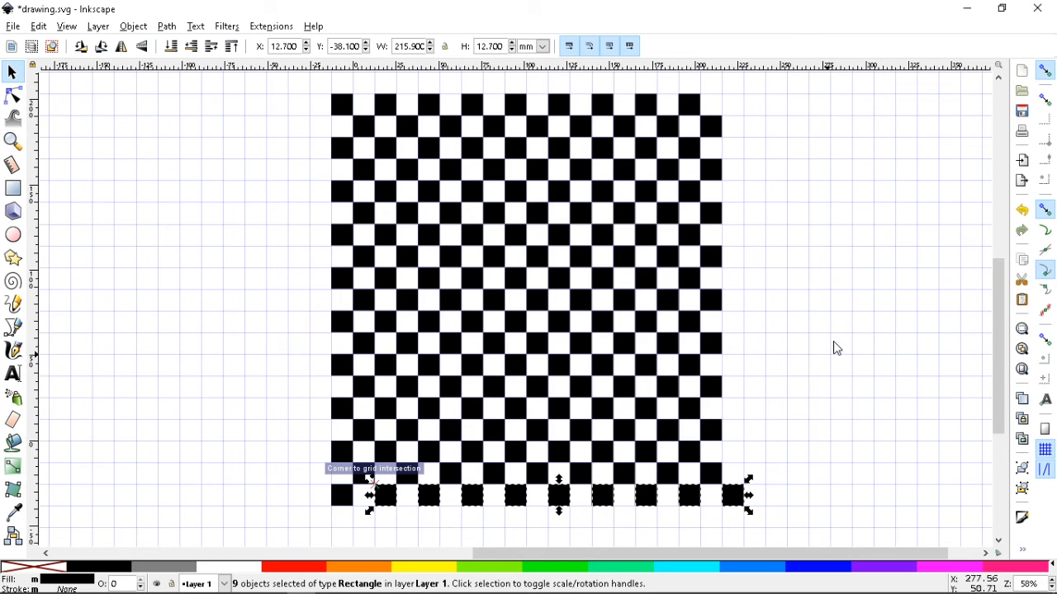
click(850, 306)
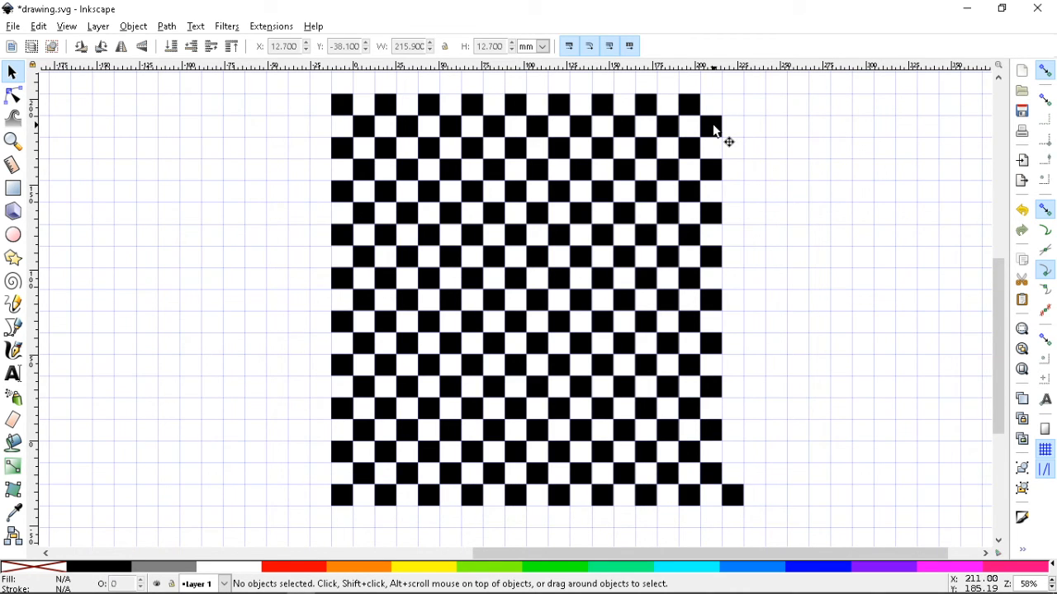
Step: Duplicate the nine-square column at X 203.2 mm and snap the copy diagonally up-right at X 215.9, Y -12.7 mm
click(724, 489)
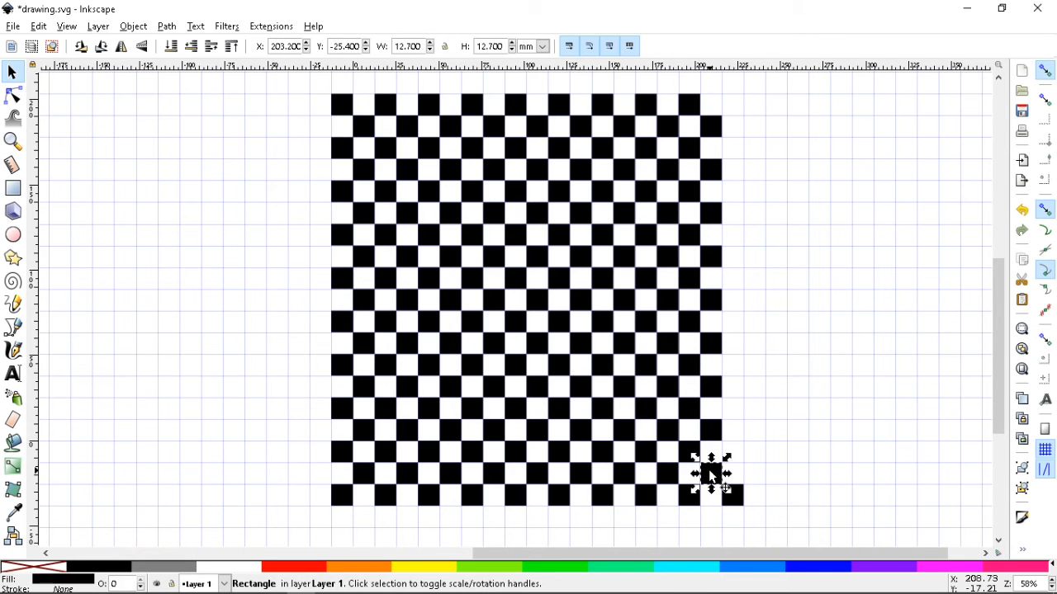
click(795, 454)
drag(758, 98, 693, 498)
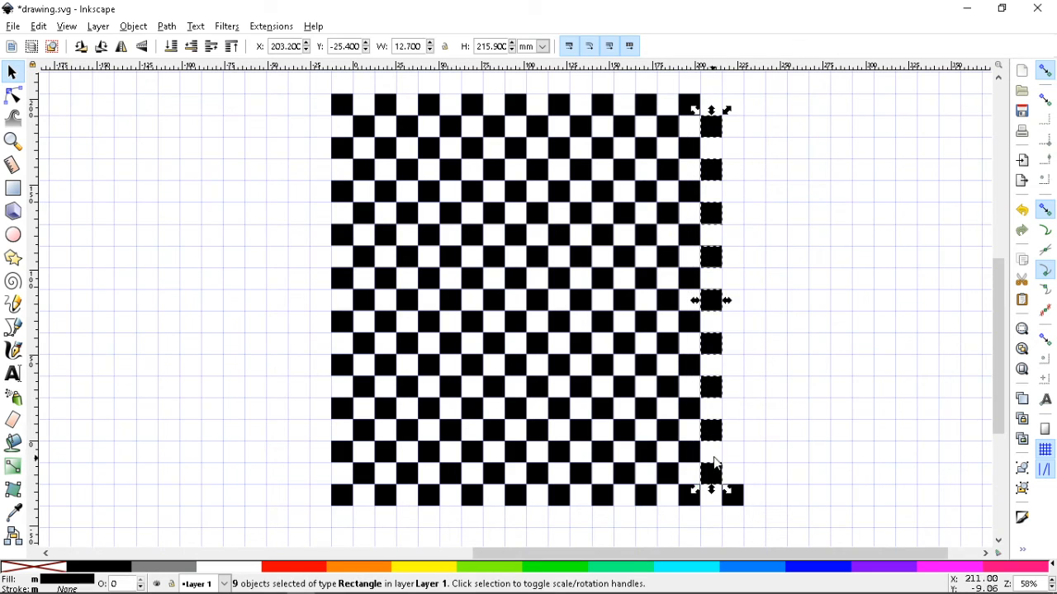
drag(729, 443, 759, 418)
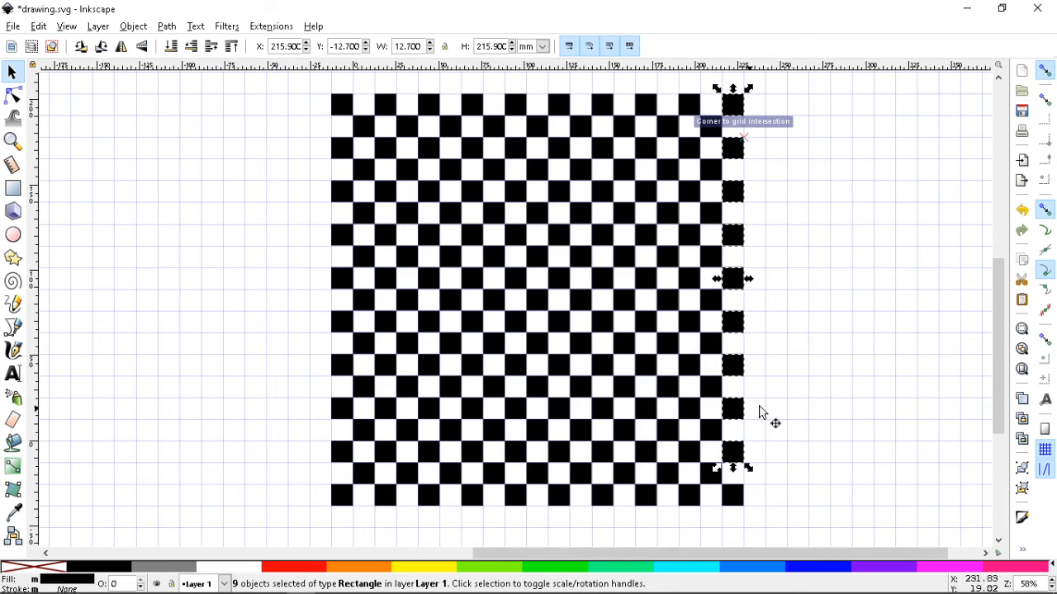
Step: Save the document and group all squares of the extended page checkerboard into one object
click(820, 384)
key(ctrl+s)
key(ctrl+s)
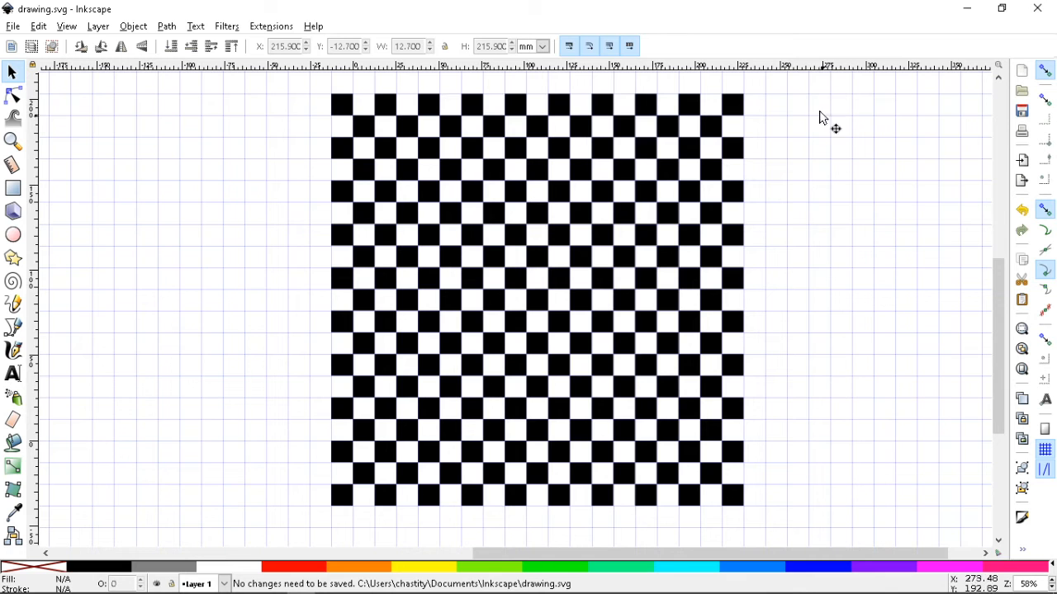
drag(791, 80, 265, 533)
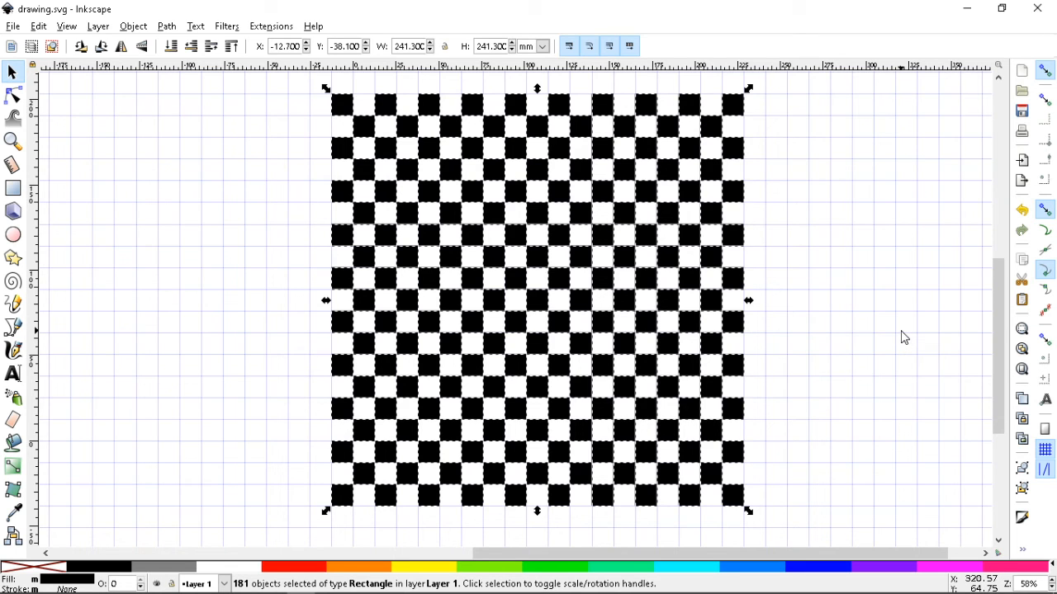
key(ctrl)
key(ctrl+g)
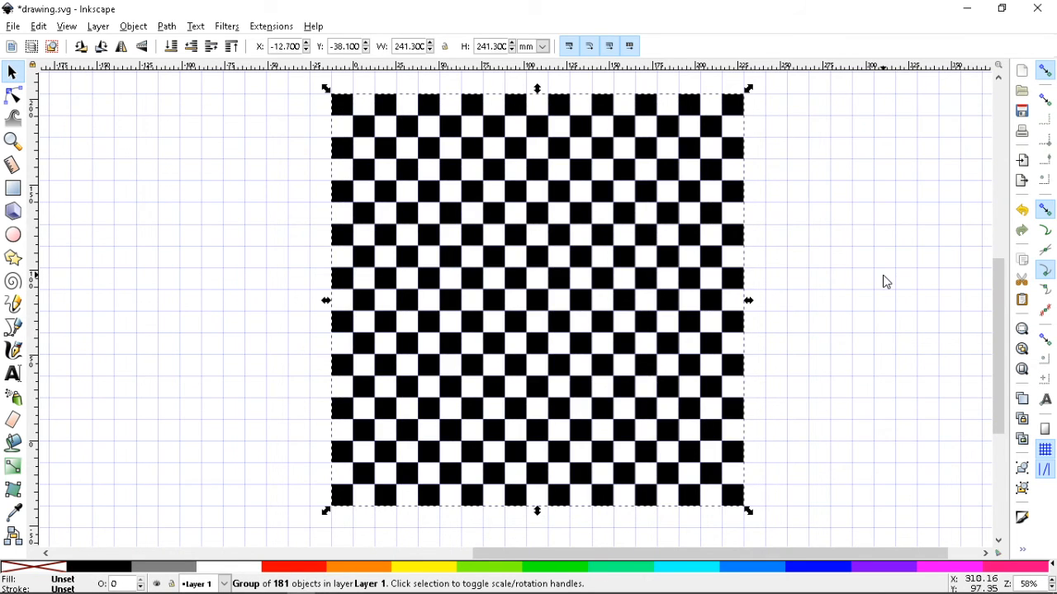
Step: Duplicate the extended checkerboard group and move the copy off the page to X 368.3, Y 25.4 mm as a spare
key(minus)
key(minus)
key(ctrl)
key(ctrl+d)
drag(537, 284, 864, 234)
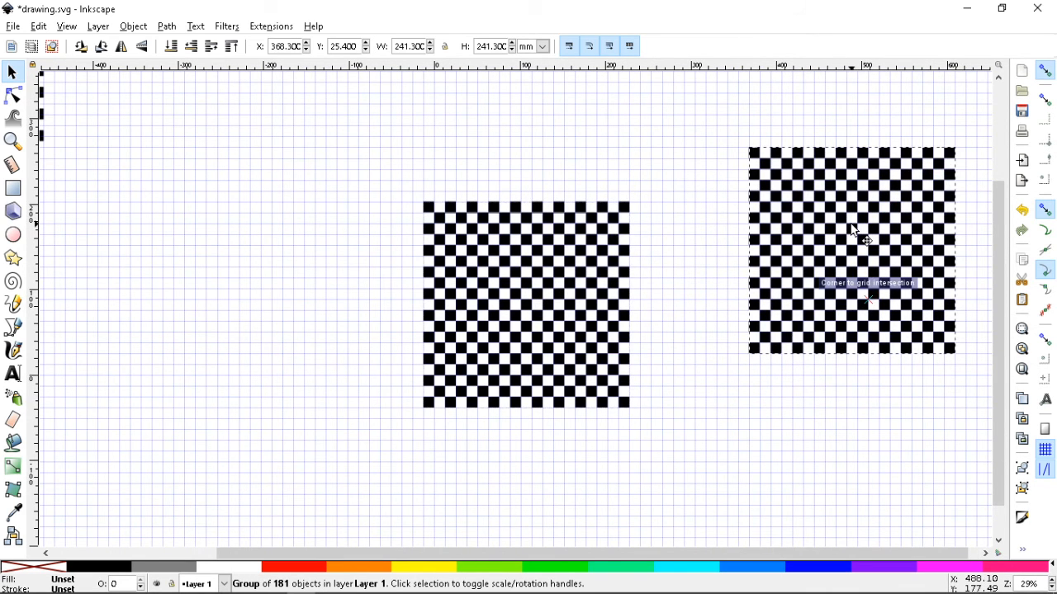
Step: Select the original checkerboard group on the page and inspect how far it extends past the page edges
click(719, 307)
click(558, 302)
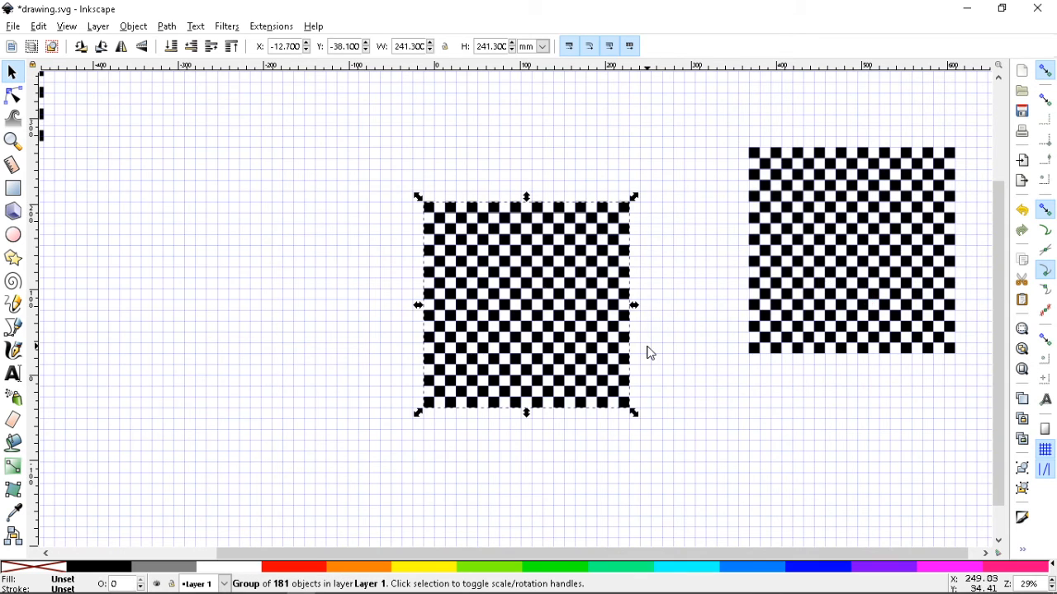
key(plus)
key(plus)
key(plus)
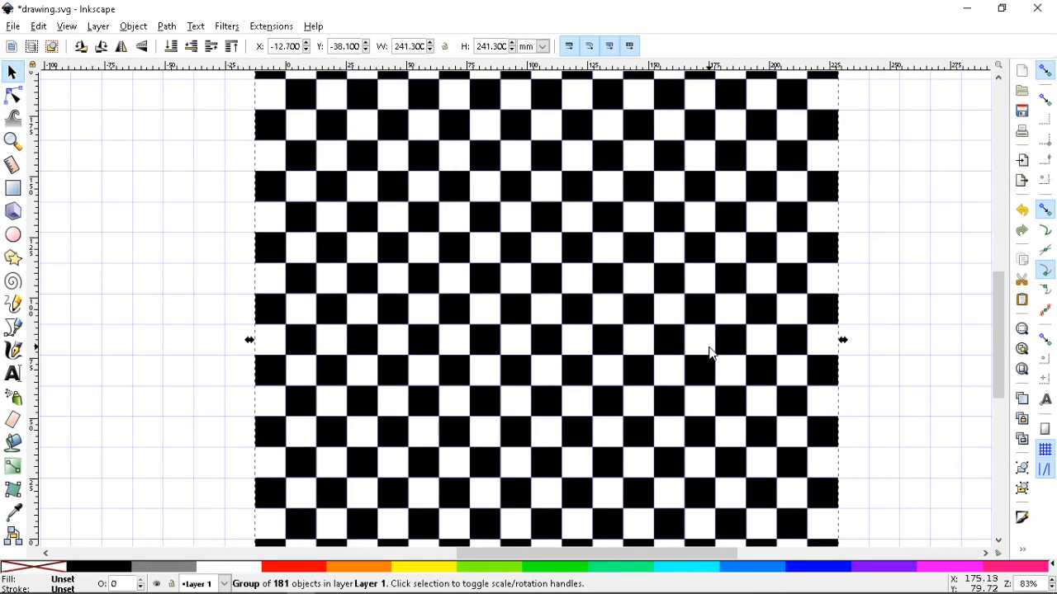
key(minus)
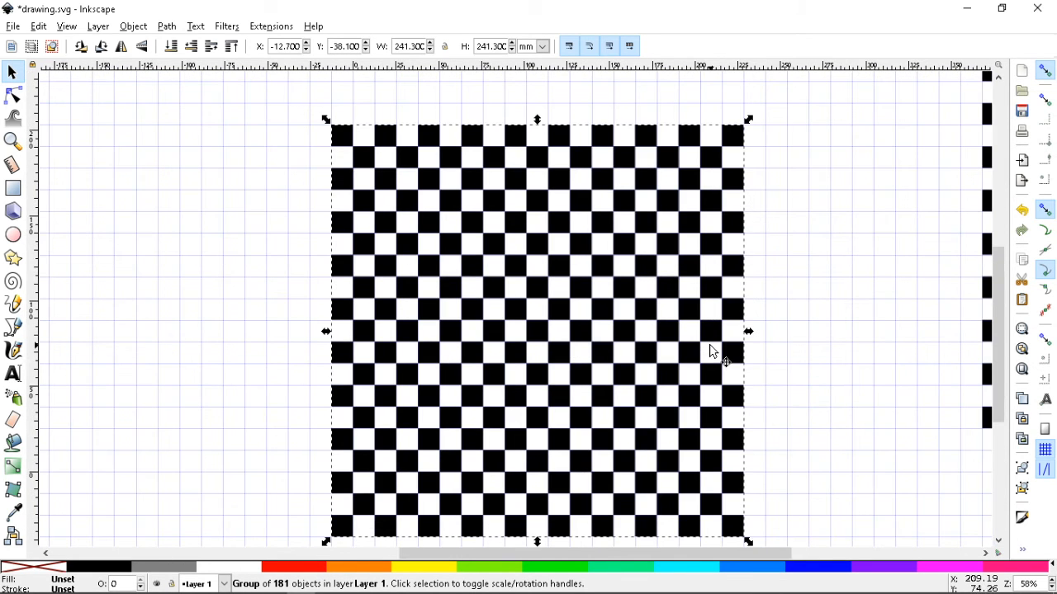
key(plus)
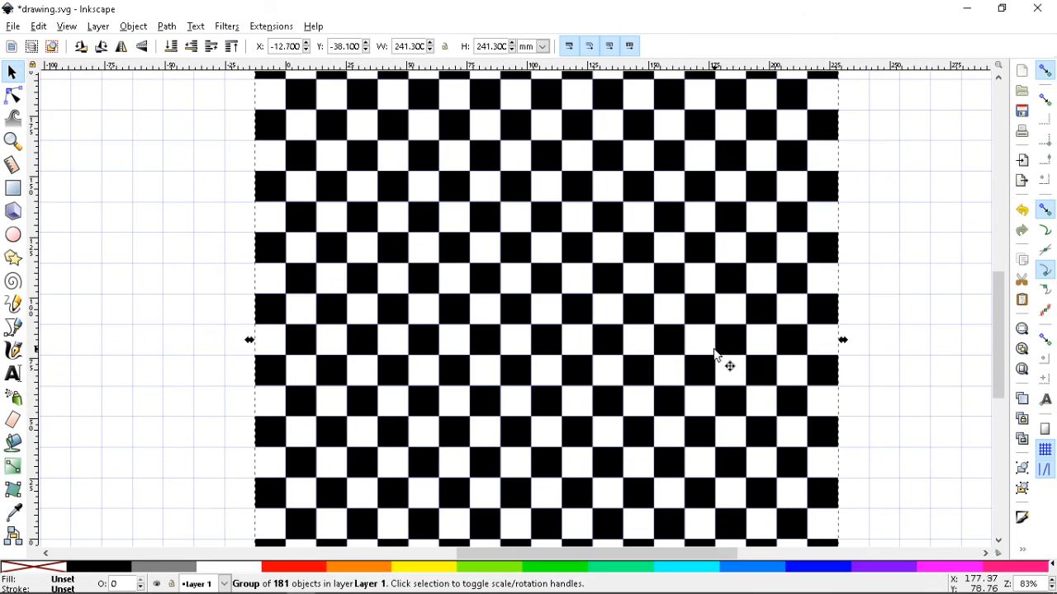
Step: Examine the selected page checkerboard at 1:1, 1:2, selection, whole-drawing and page zoom levels
click(67, 27)
mouse_move(82, 46)
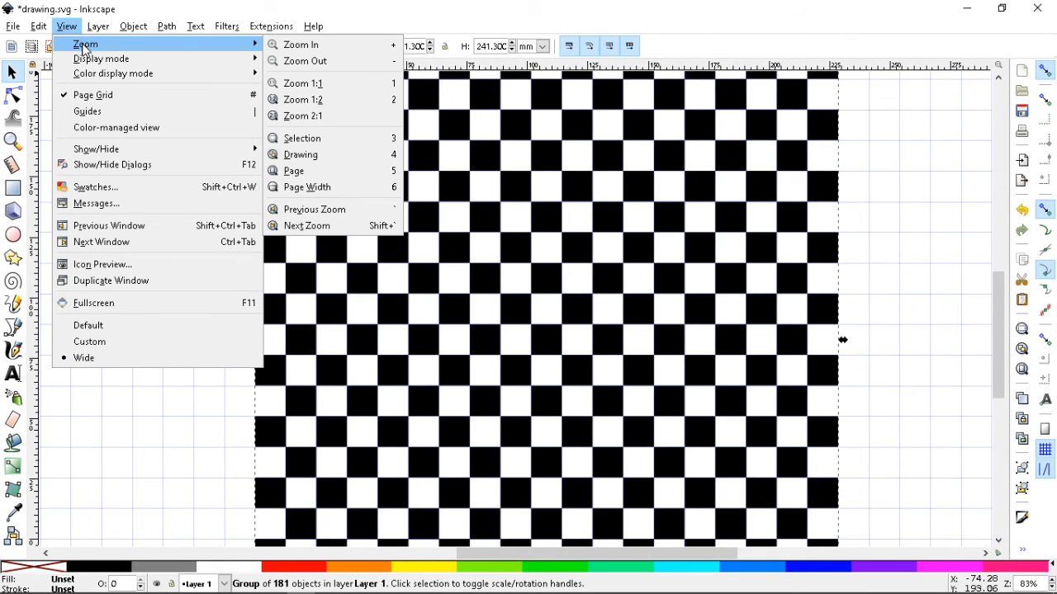
click(884, 232)
key(1)
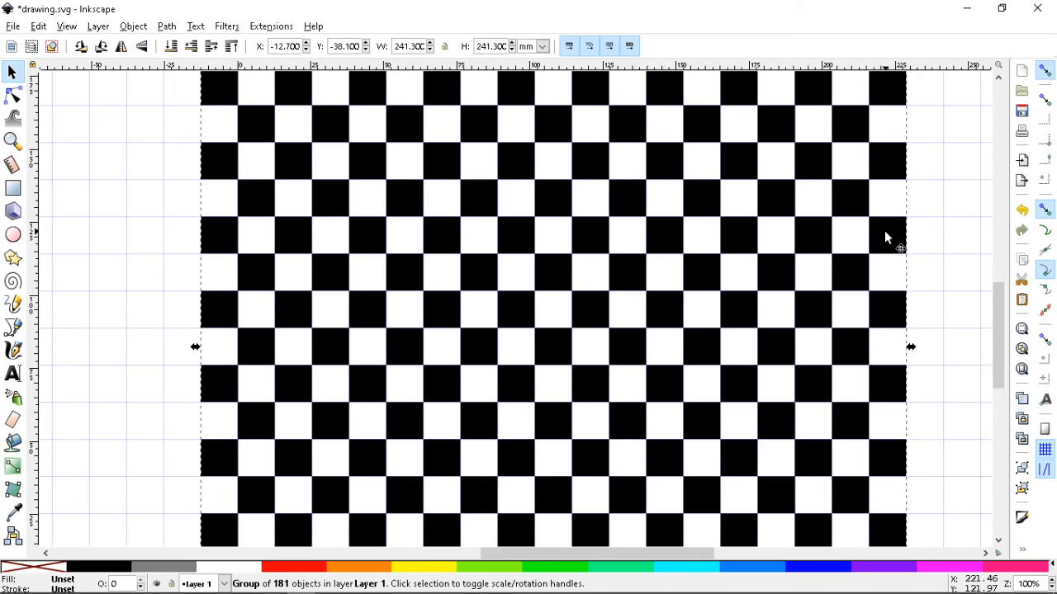
key(2)
key(3)
key(4)
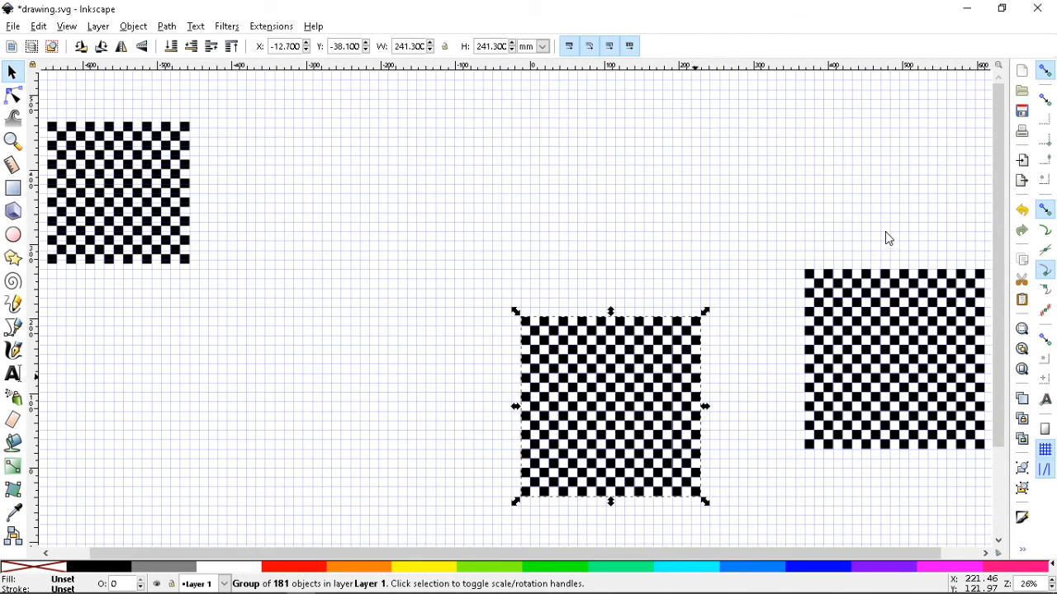
key(3)
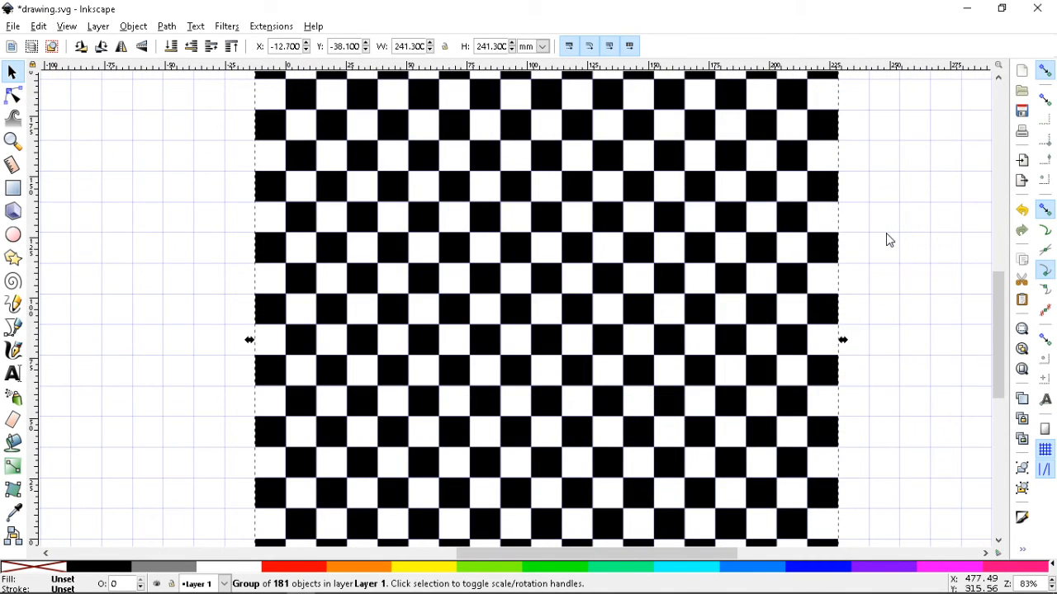
key(plus)
key(plus)
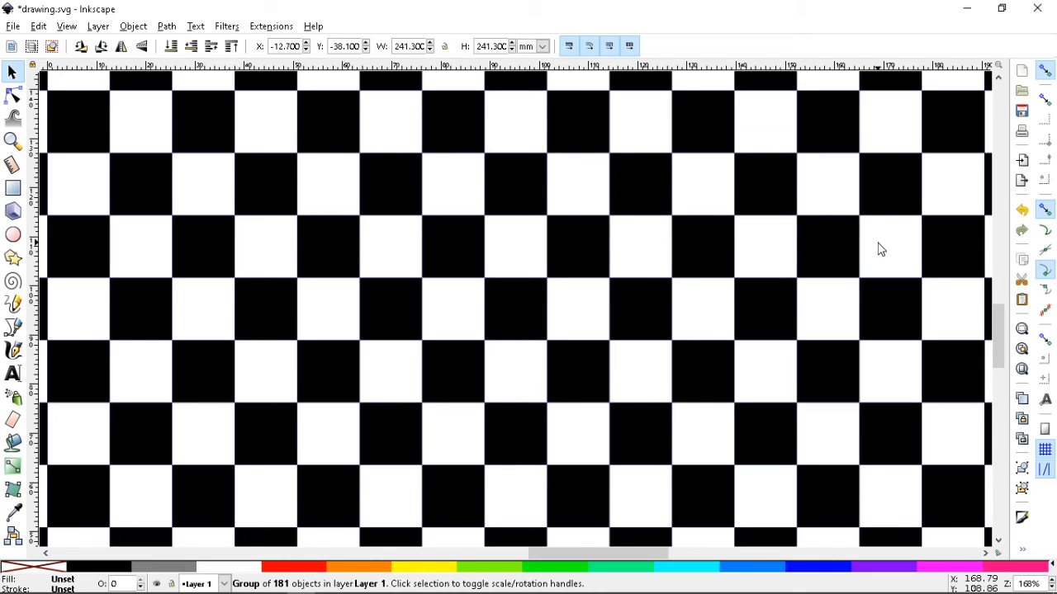
key(5)
key(minus)
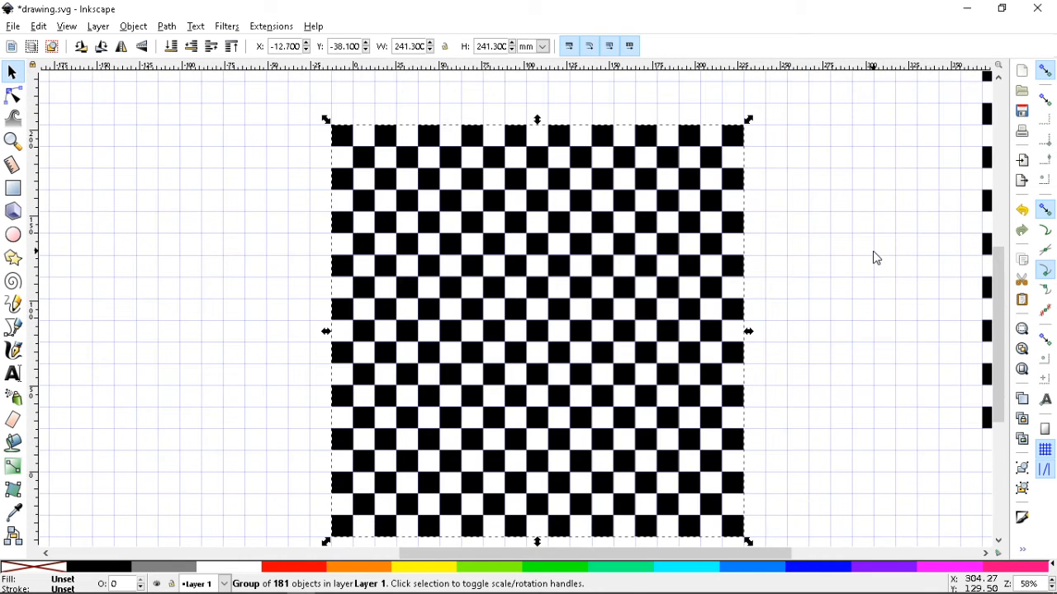
key(plus)
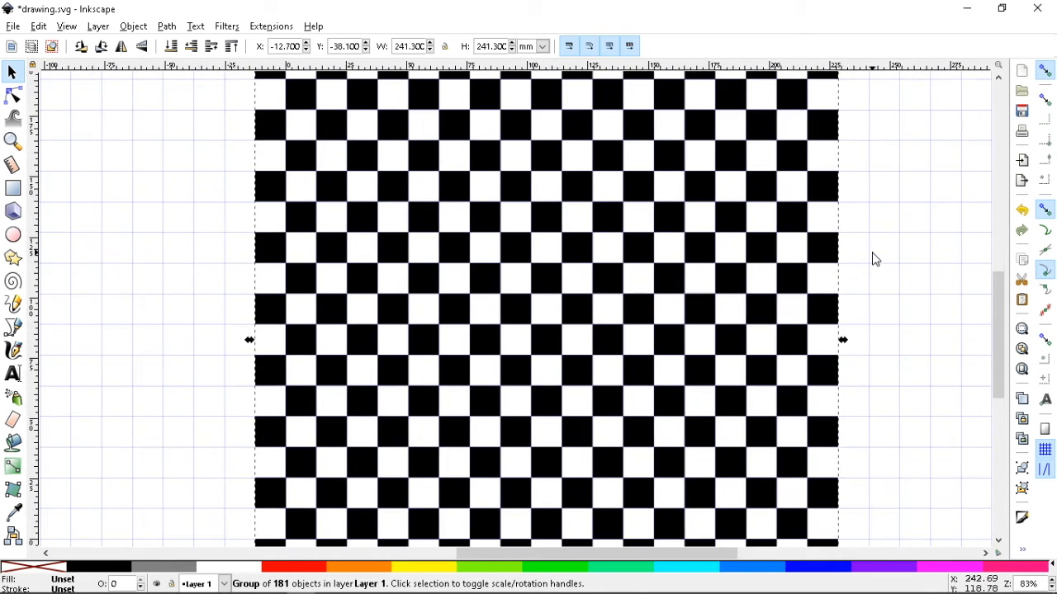
Step: Move the spare checkerboard group farther from the page to X 424.65, Y 43.97 mm and deselect it
key(minus)
key(minus)
drag(867, 303, 934, 280)
click(764, 304)
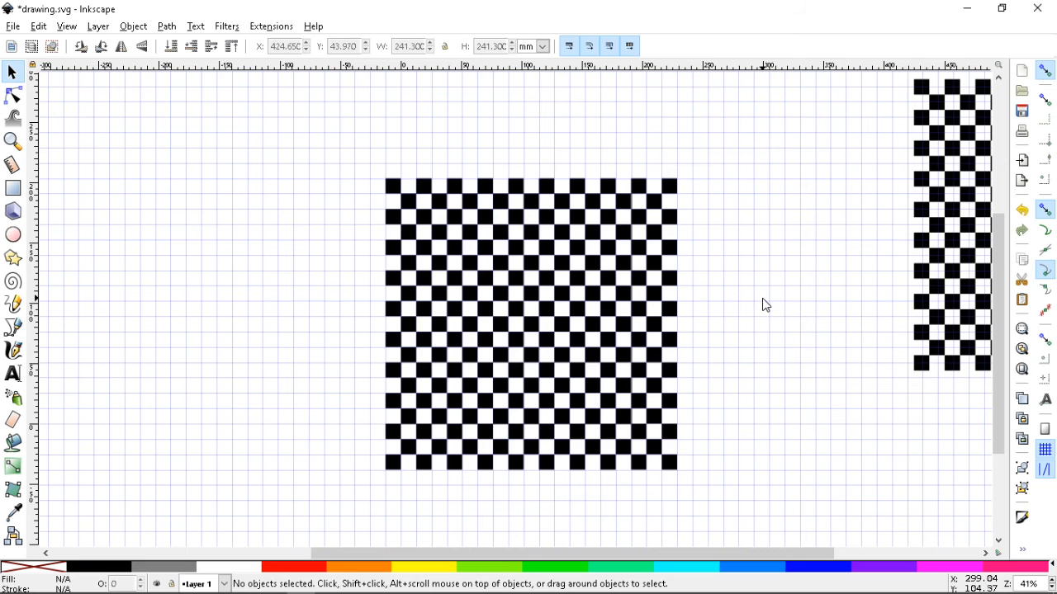
Step: Hide the page grid, and save the document with the page checkerboard group selected
key(plus)
key(plus)
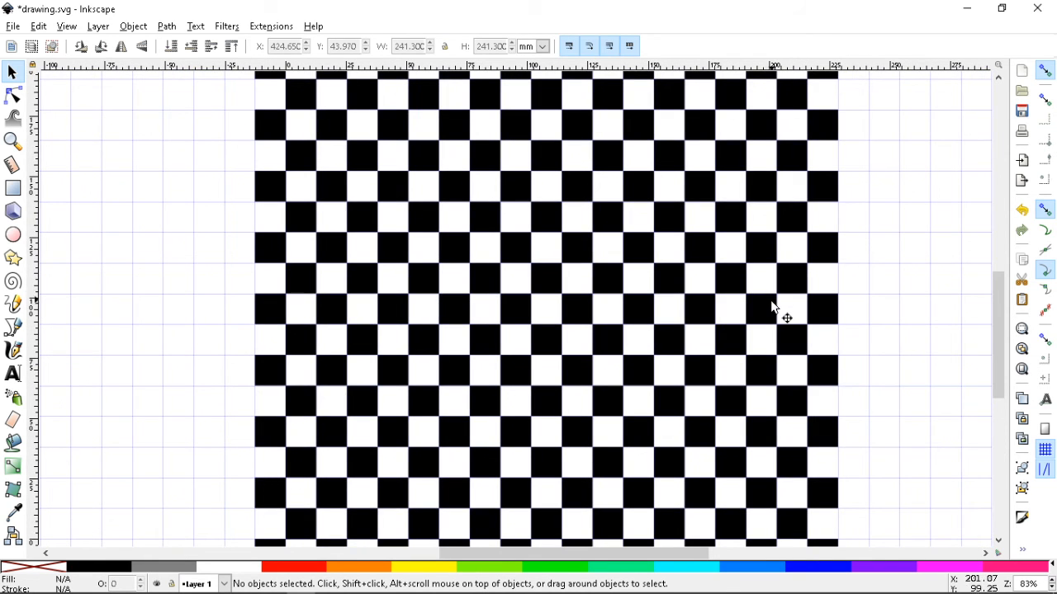
key(numbersign)
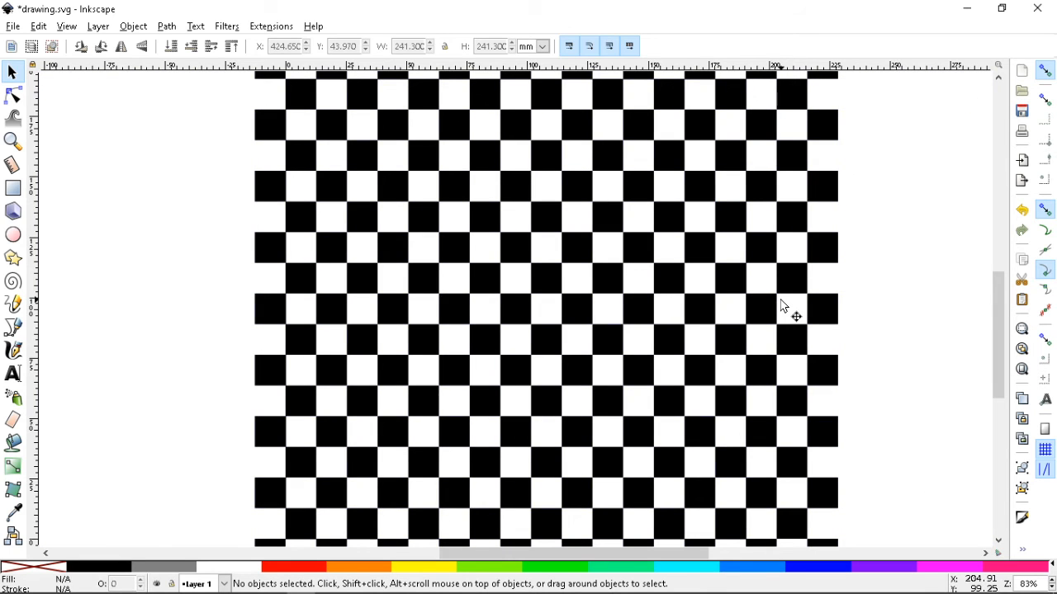
key(minus)
key(minus)
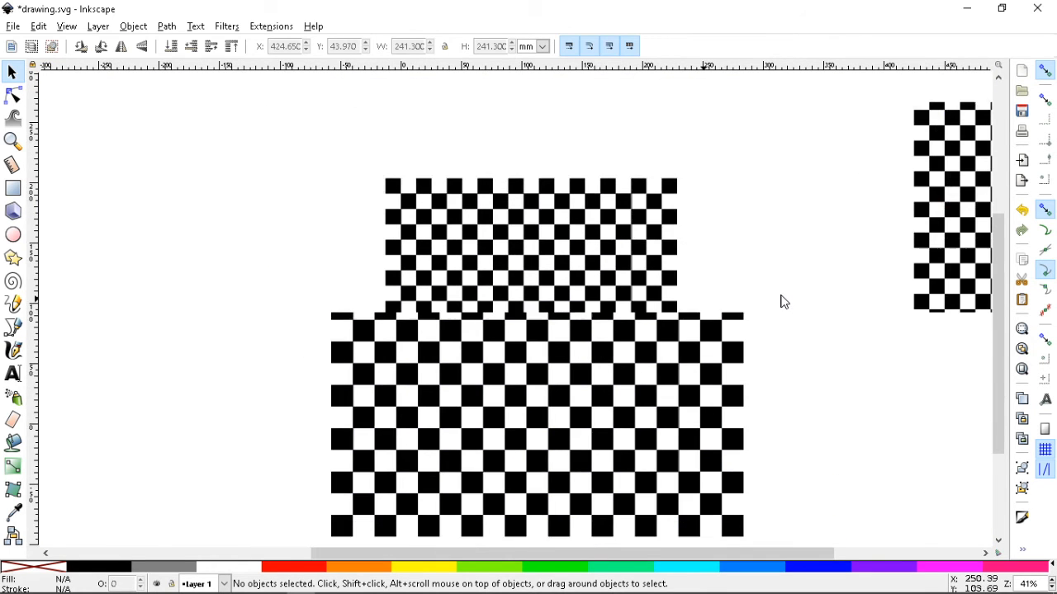
click(528, 307)
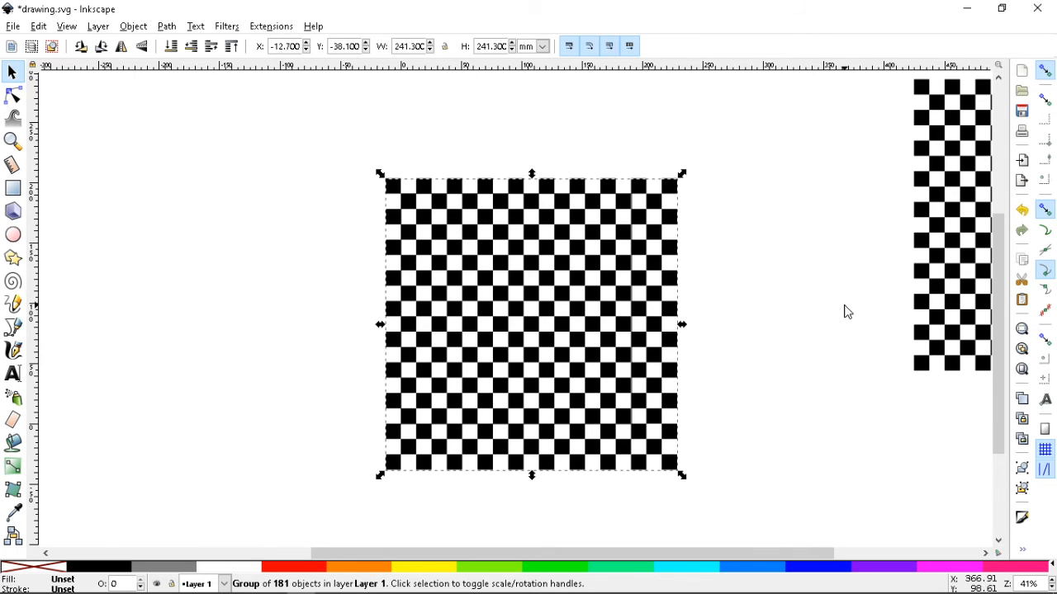
key(ctrl+s)
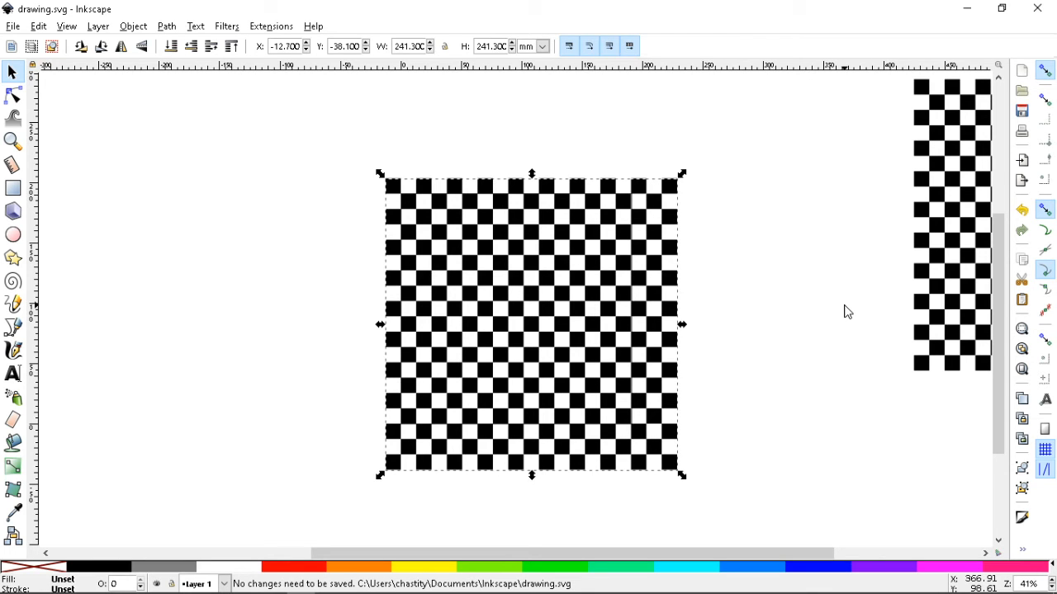
Step: Rotate the page checkerboard group clockwise in small increments through a quarter turn until its squares are upright
key(bracketright)
key(bracketright)
key(bracketright)
key(bracketright)
key(bracketright)
key(bracketright)
key(bracketright)
key(bracketright)
key(bracketright)
key(bracketright)
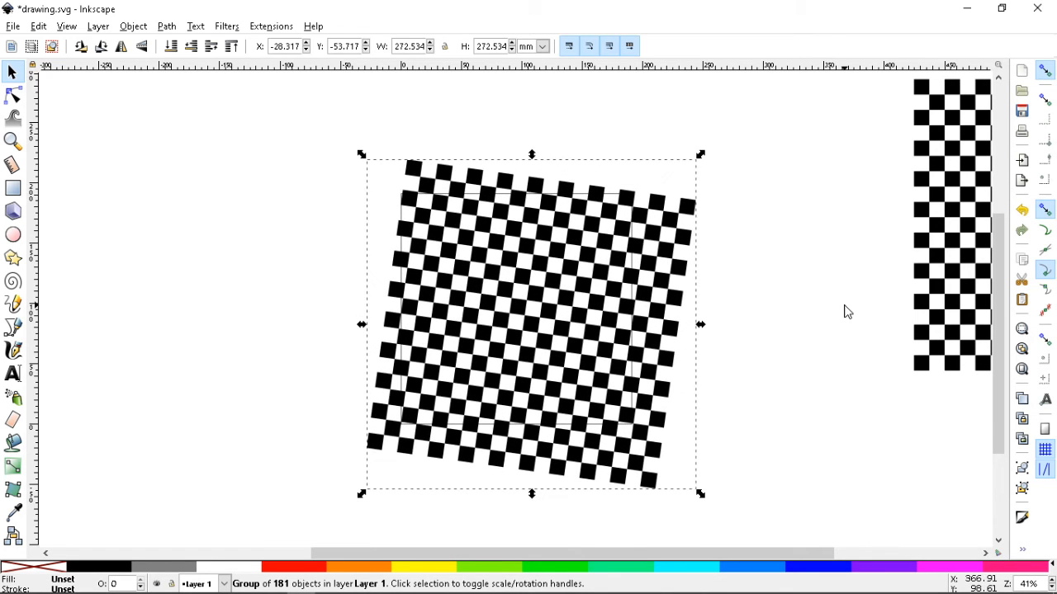
key(bracketright)
key(bracketright)
key(bracketright)
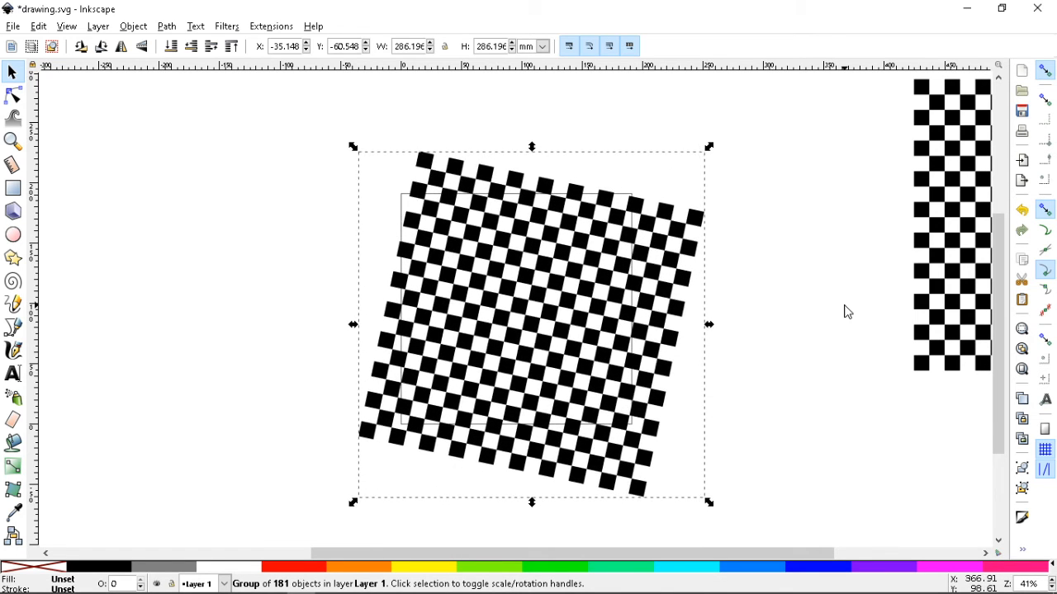
key(bracketright)
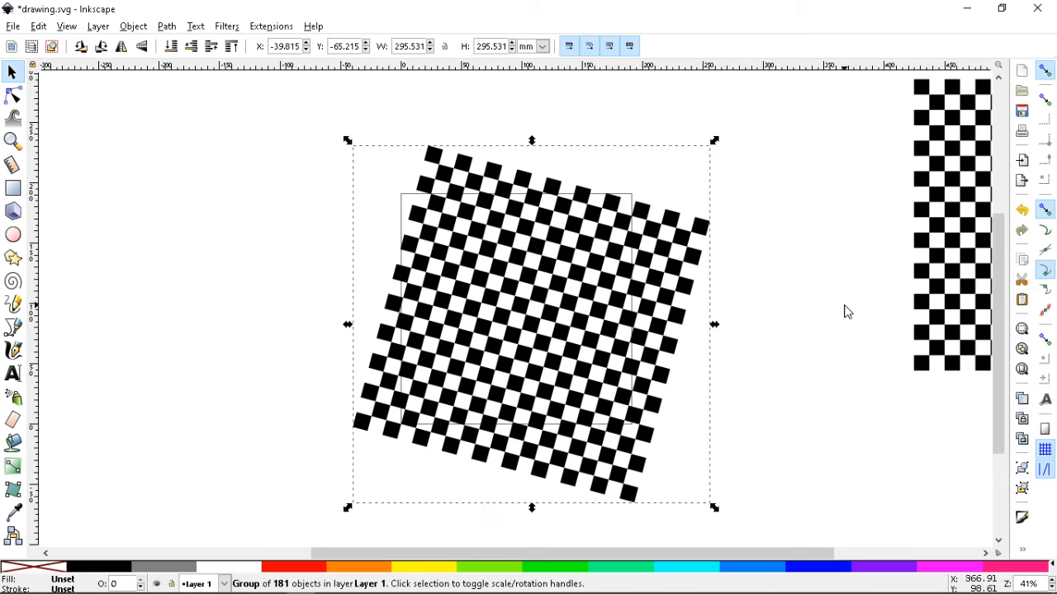
key(bracketright)
key(bracketright)
key(bracketright)
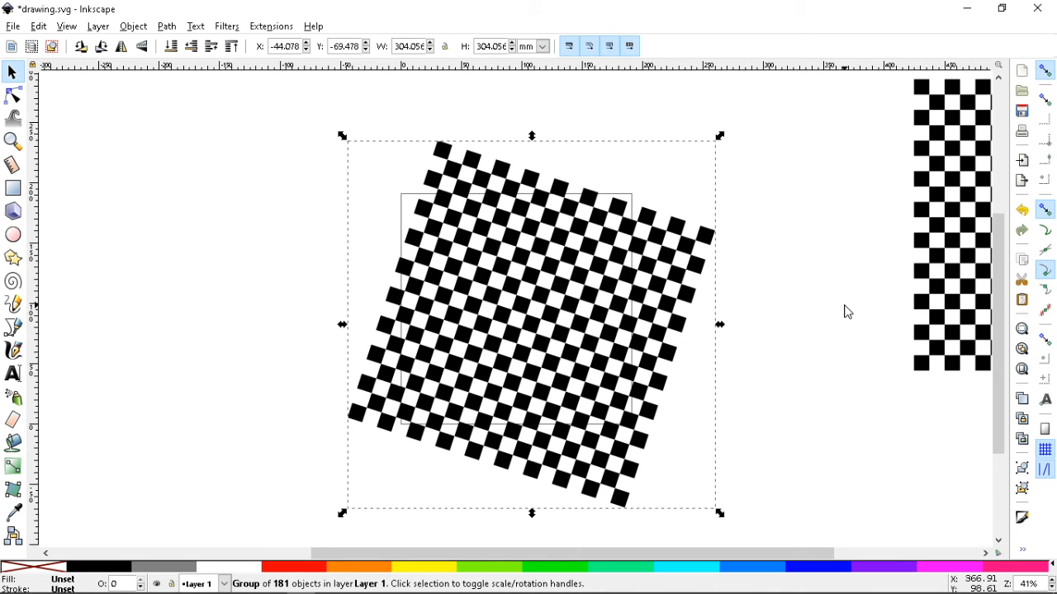
key(bracketright)
key(bracketright)
key(bracketright)
key(bracketright)
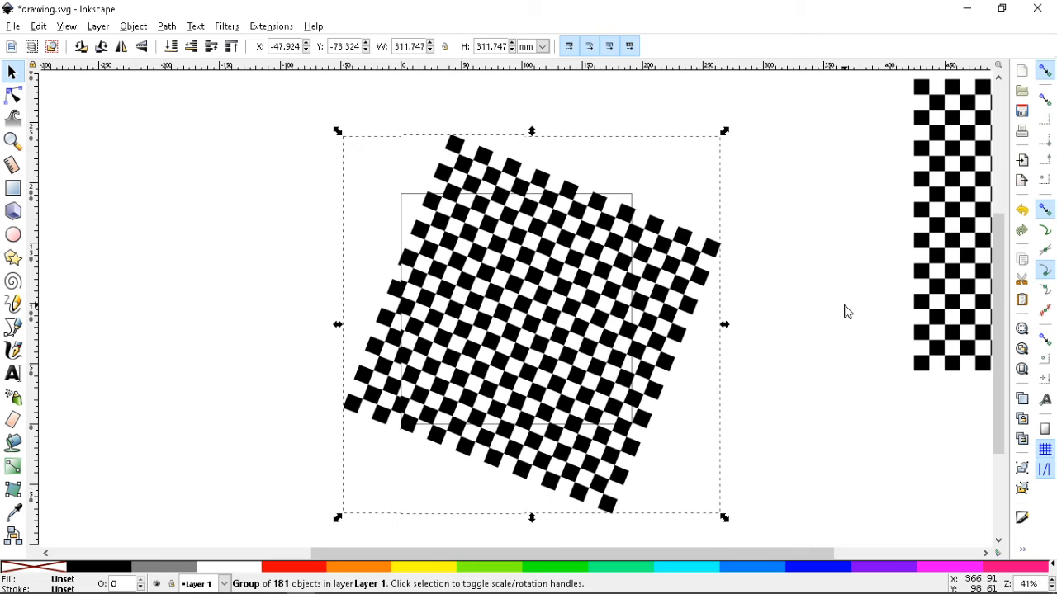
key(bracketright)
key(bracketright)
key(bracketright)
key(bracketright)
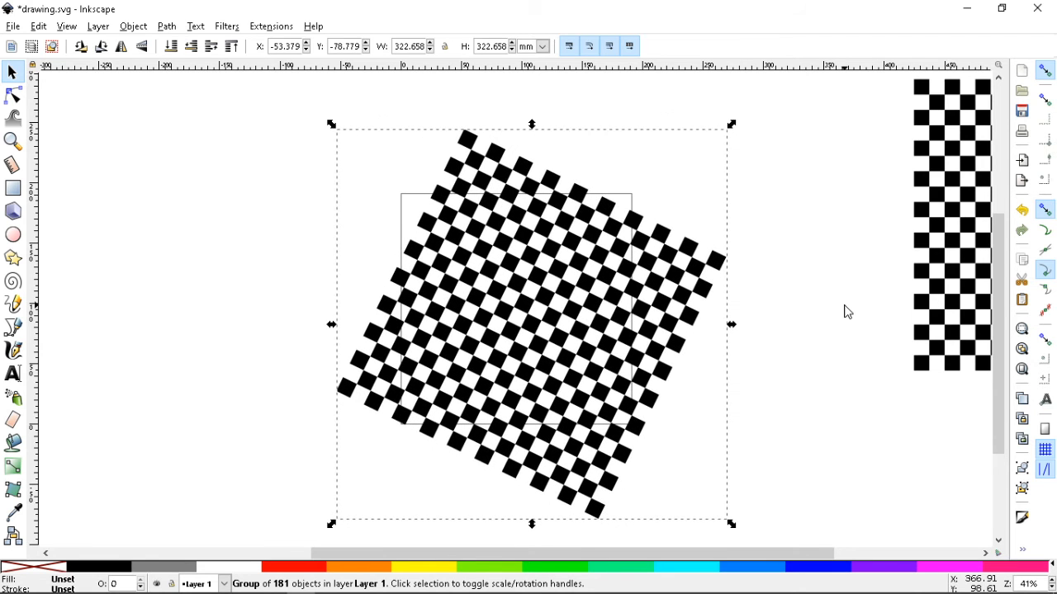
key(bracketright)
key(bracketright)
key(bracketright)
key(bracketright)
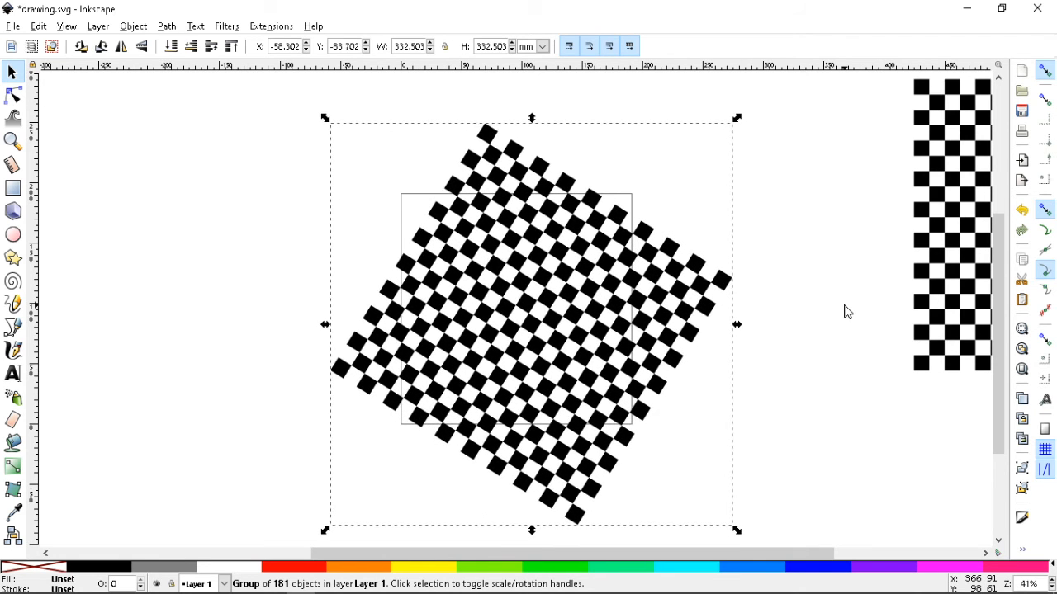
key(bracketright)
key(bracketright)
key(bracketright)
key(bracketright)
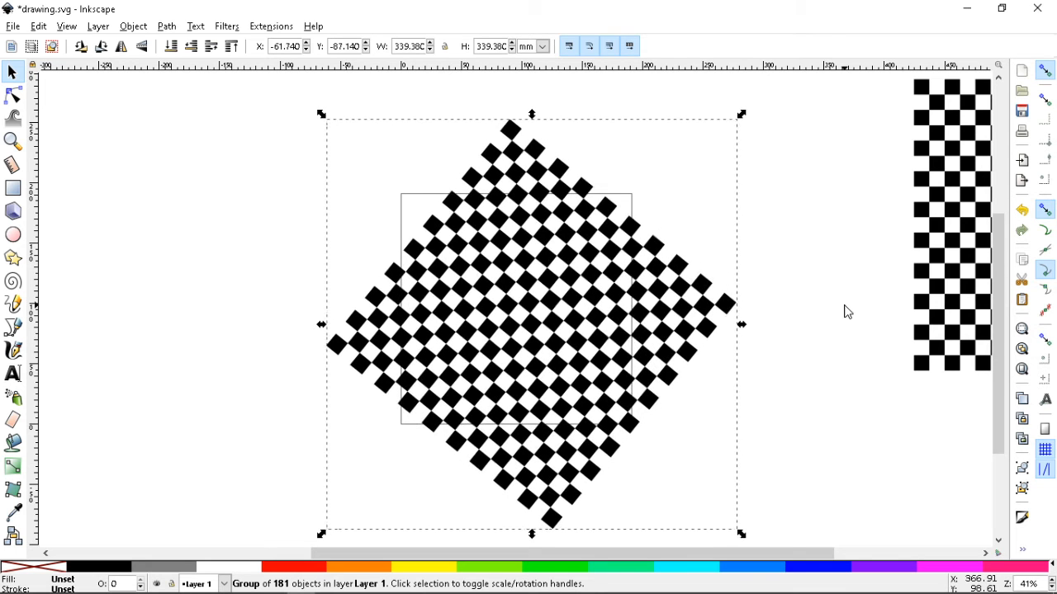
key(bracketright)
key(bracketright)
key(bracketright)
key(bracketright)
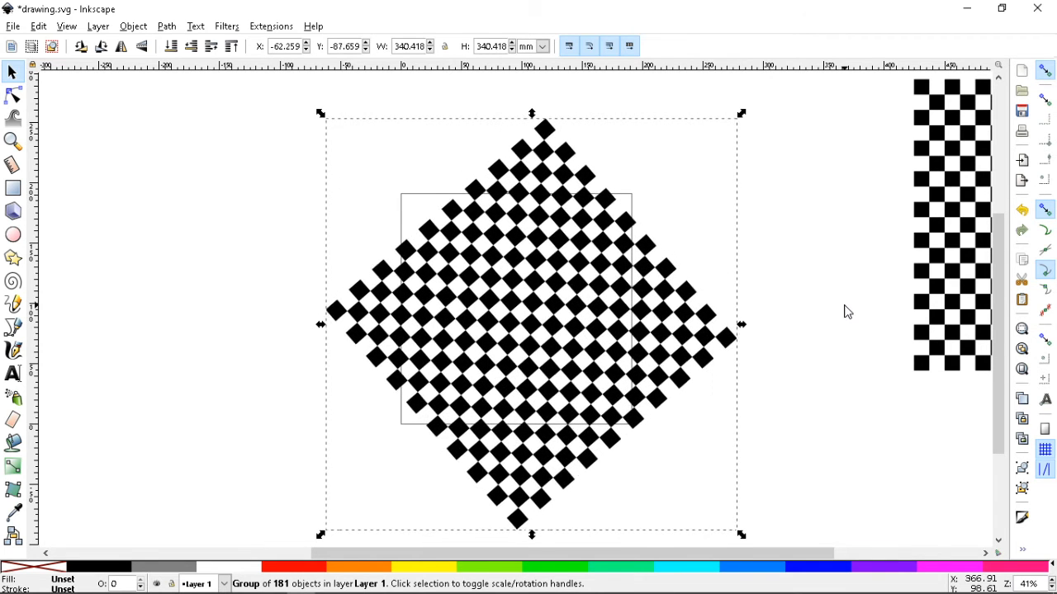
key(bracketright)
key(bracketright)
key(bracketright)
key(bracketright)
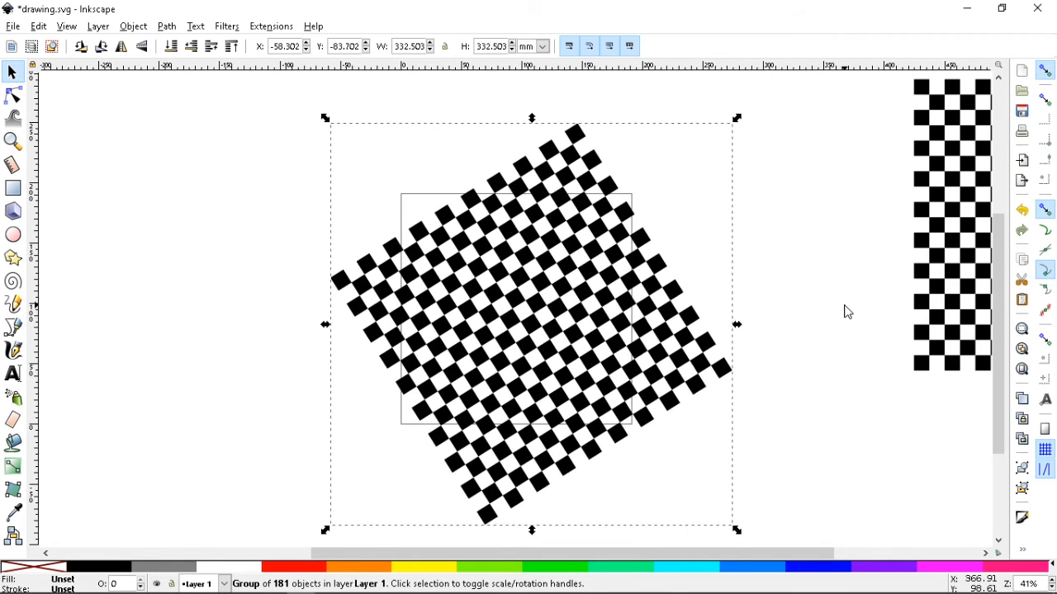
key(bracketright)
key(bracketright)
key(bracketright)
key(bracketright)
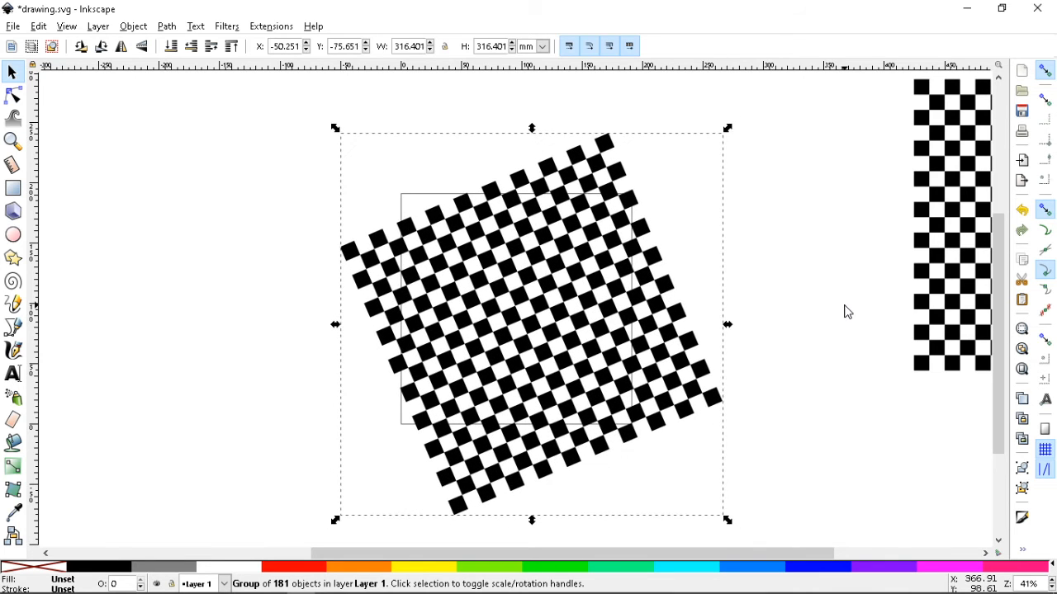
key(bracketright)
key(bracketright)
key(bracketright)
key(bracketright)
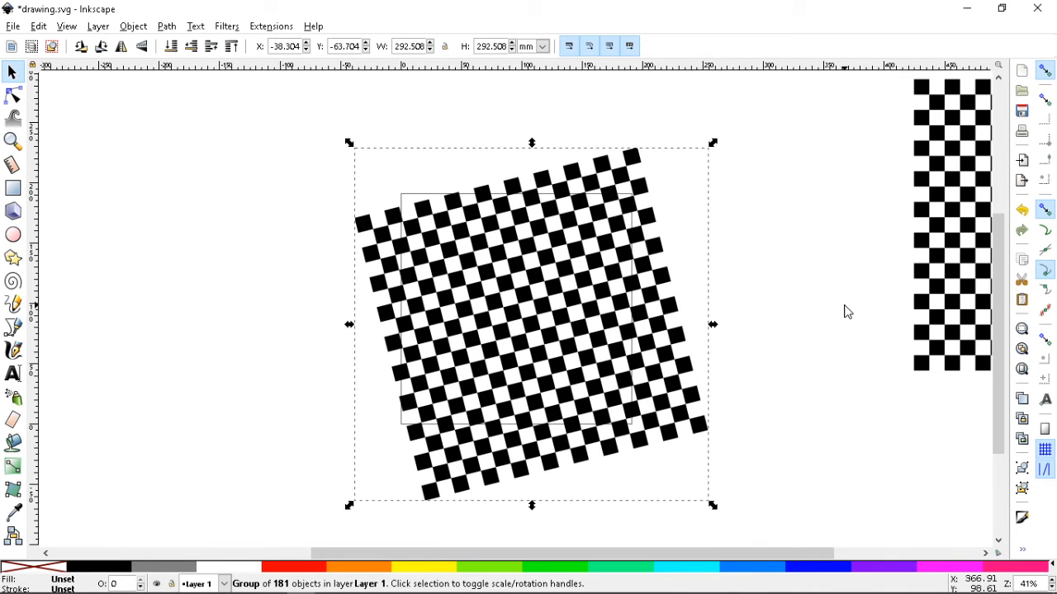
key(bracketright)
key(bracketright)
key(bracketright)
key(bracketright)
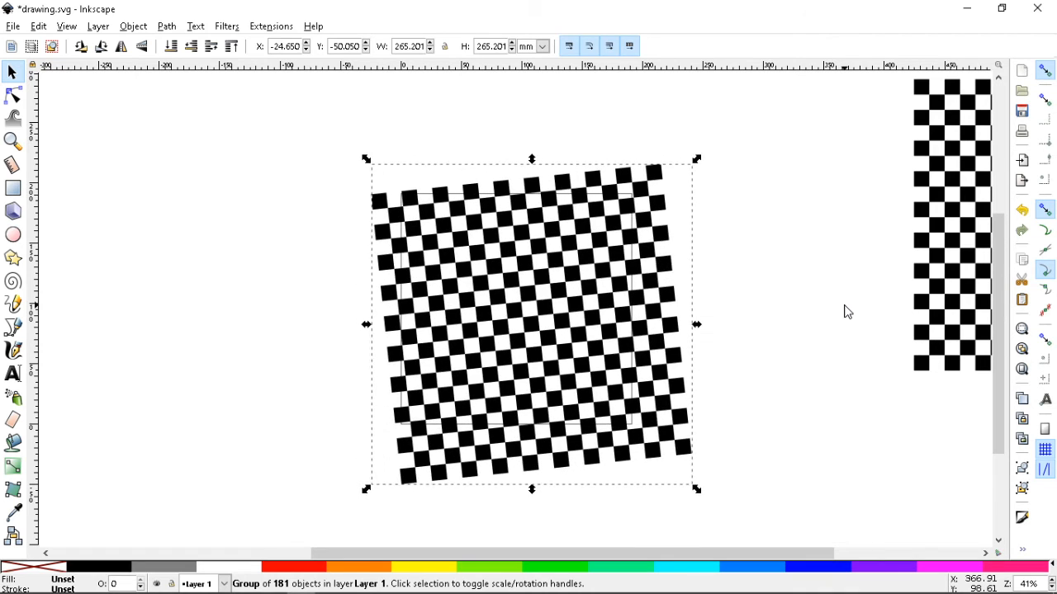
key(bracketright)
key(bracketright)
key(bracketright)
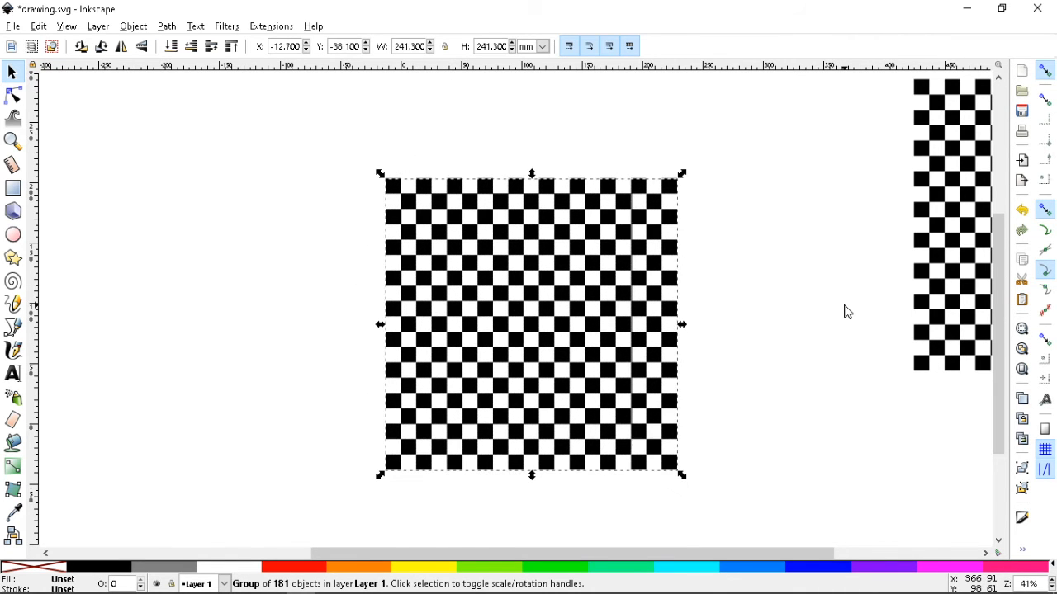
Step: Continue rotating the page checkerboard group clockwise in small increments past its upright position
key(bracketright)
key(bracketright)
key(bracketright)
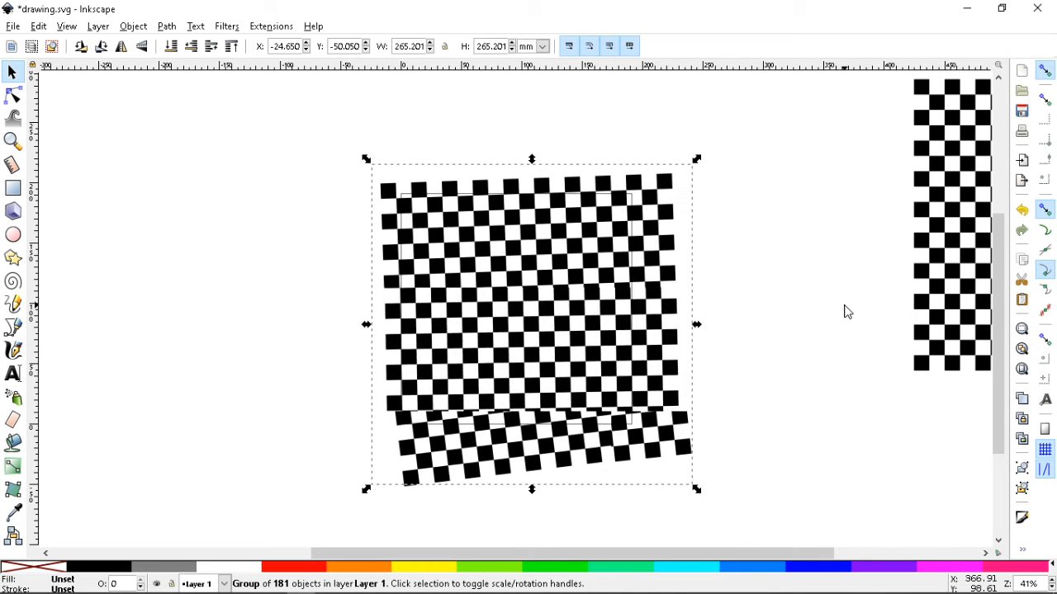
key(bracketright)
key(bracketright)
key(bracketright)
key(bracketright)
Step: Rotate the page checkerboard group counterclockwise in small increments through its upright and diamond orientations
key(bracketleft)
key(bracketleft)
key(bracketleft)
key(bracketleft)
key(bracketleft)
key(bracketleft)
key(bracketleft)
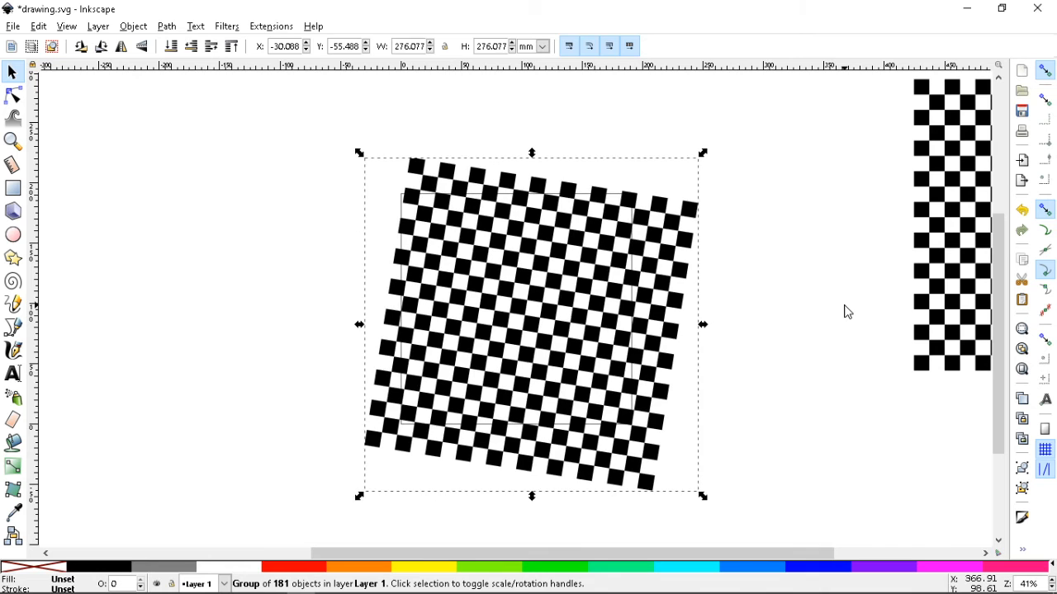
key(bracketleft)
key(bracketleft)
key(bracketleft)
key(bracketleft)
key(bracketleft)
key(bracketleft)
key(bracketleft)
key(bracketleft)
key(bracketleft)
key(bracketleft)
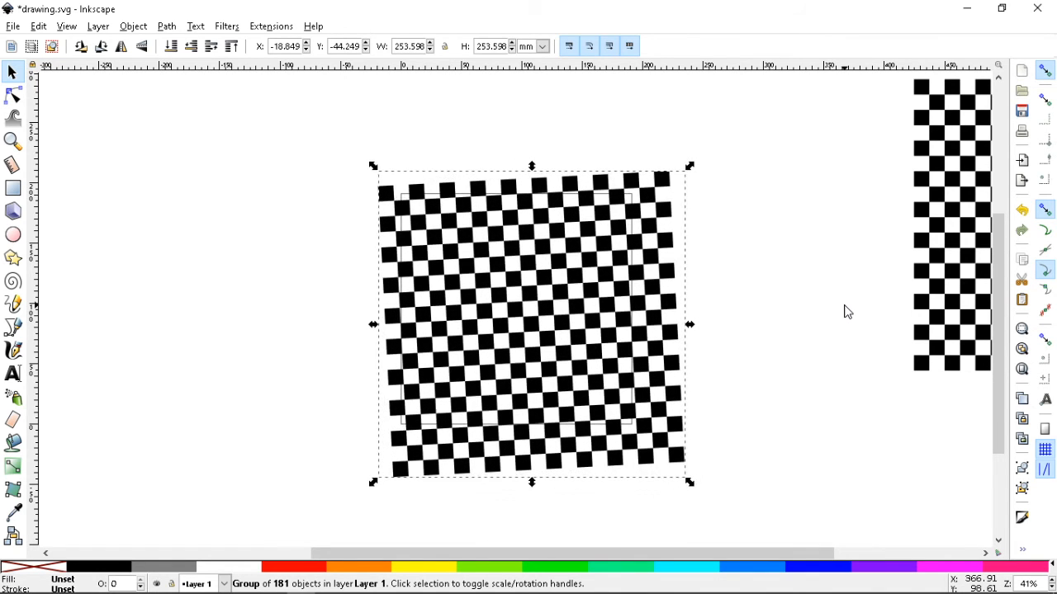
key(bracketleft)
key(bracketleft)
key(bracketleft)
key(bracketleft)
key(bracketleft)
key(bracketleft)
key(bracketleft)
key(bracketleft)
key(bracketleft)
key(bracketleft)
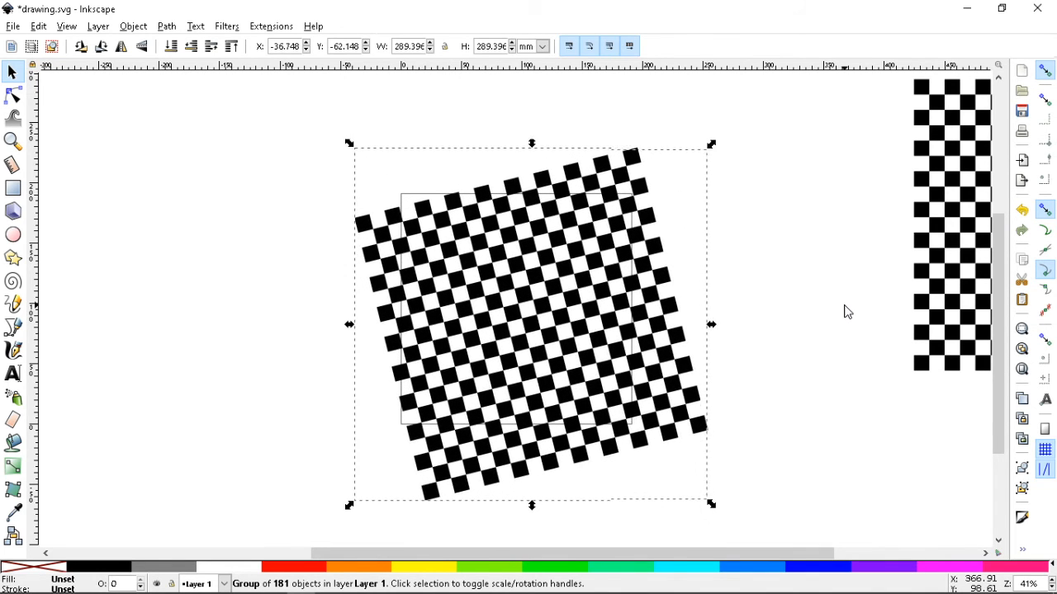
key(bracketleft)
key(bracketleft)
key(bracketleft)
key(bracketleft)
key(bracketleft)
key(bracketleft)
key(bracketleft)
key(bracketleft)
key(bracketleft)
key(bracketleft)
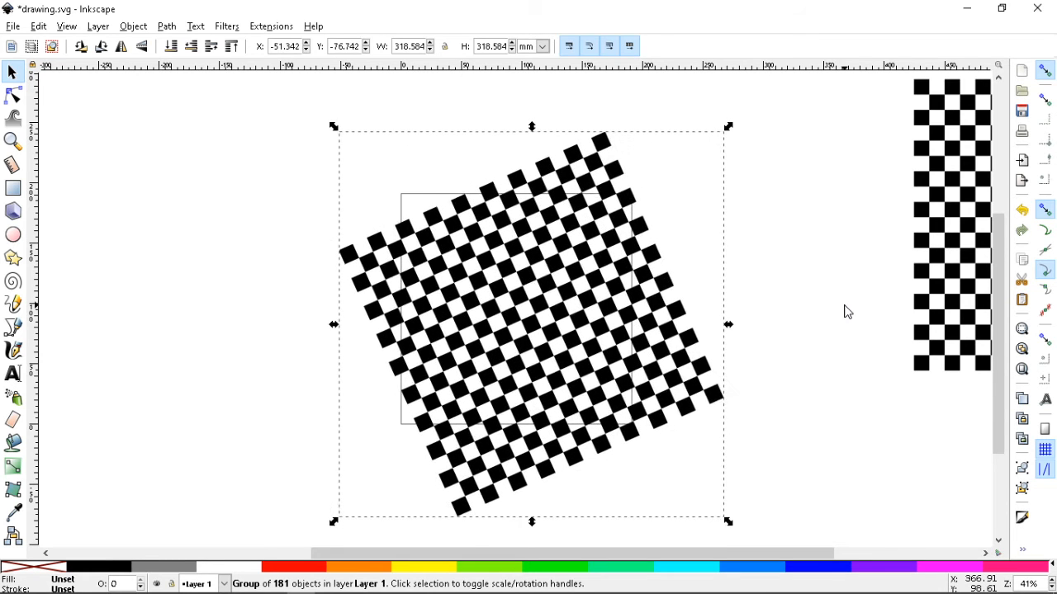
key(bracketleft)
key(bracketleft)
key(bracketleft)
key(bracketleft)
key(bracketleft)
key(bracketleft)
key(bracketleft)
key(bracketleft)
key(bracketleft)
key(bracketleft)
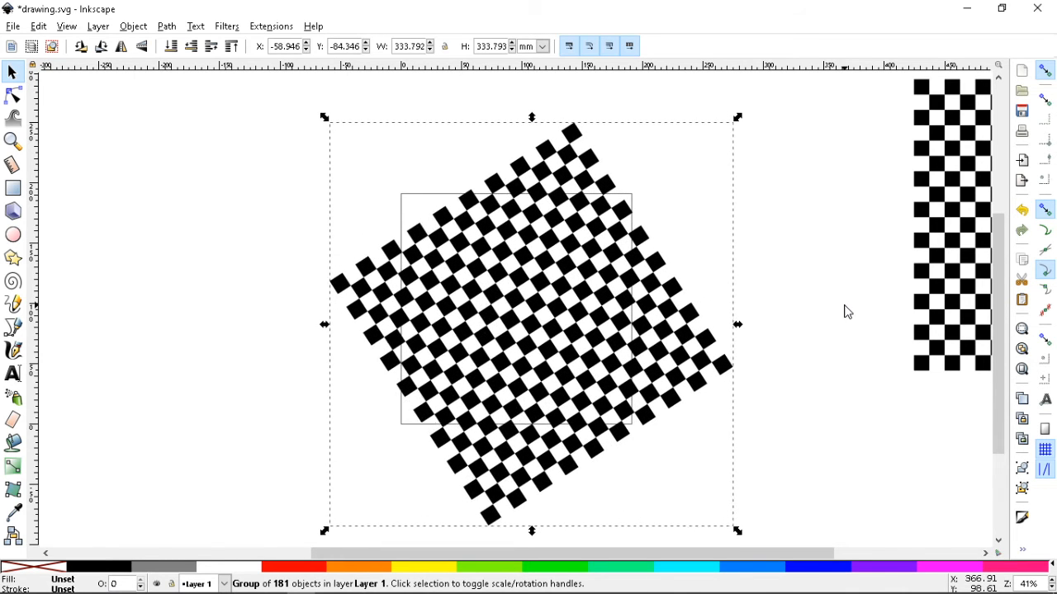
key(bracketleft)
key(bracketleft)
key(bracketleft)
key(bracketleft)
key(bracketleft)
key(bracketleft)
key(bracketleft)
key(bracketleft)
key(bracketleft)
key(bracketleft)
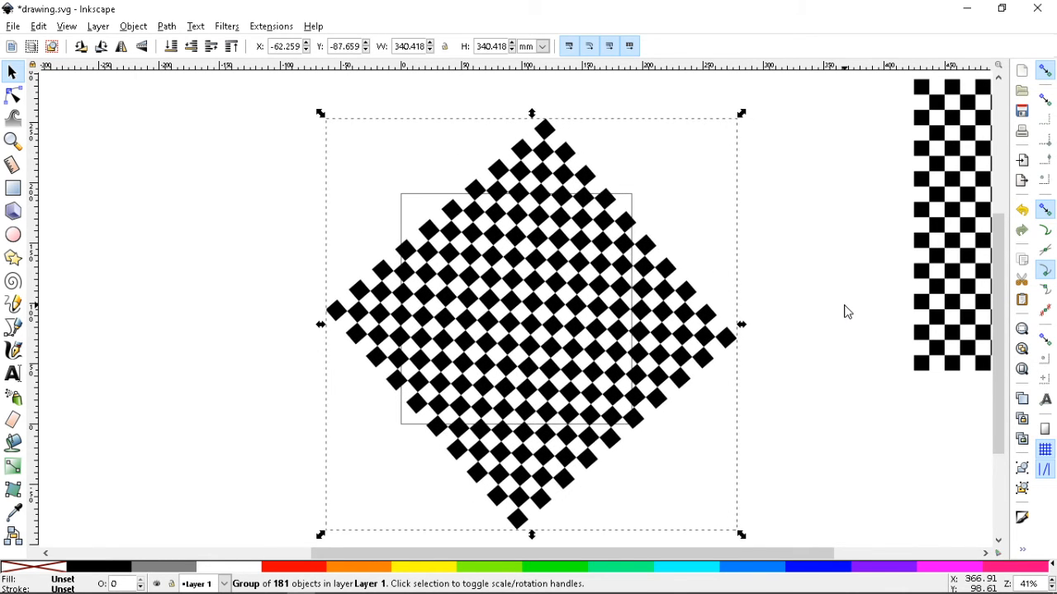
key(bracketleft)
key(bracketleft)
key(bracketleft)
key(bracketleft)
key(bracketleft)
key(bracketleft)
key(bracketleft)
key(bracketleft)
key(bracketleft)
key(bracketleft)
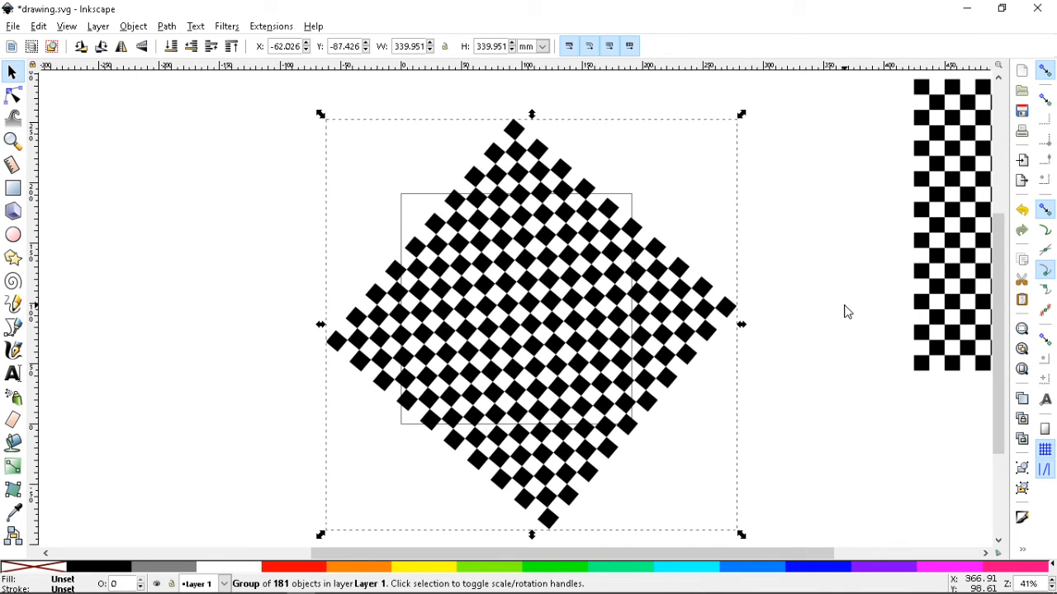
key(bracketleft)
key(bracketleft)
key(bracketleft)
key(bracketleft)
key(bracketleft)
key(bracketleft)
key(bracketleft)
key(bracketleft)
key(bracketleft)
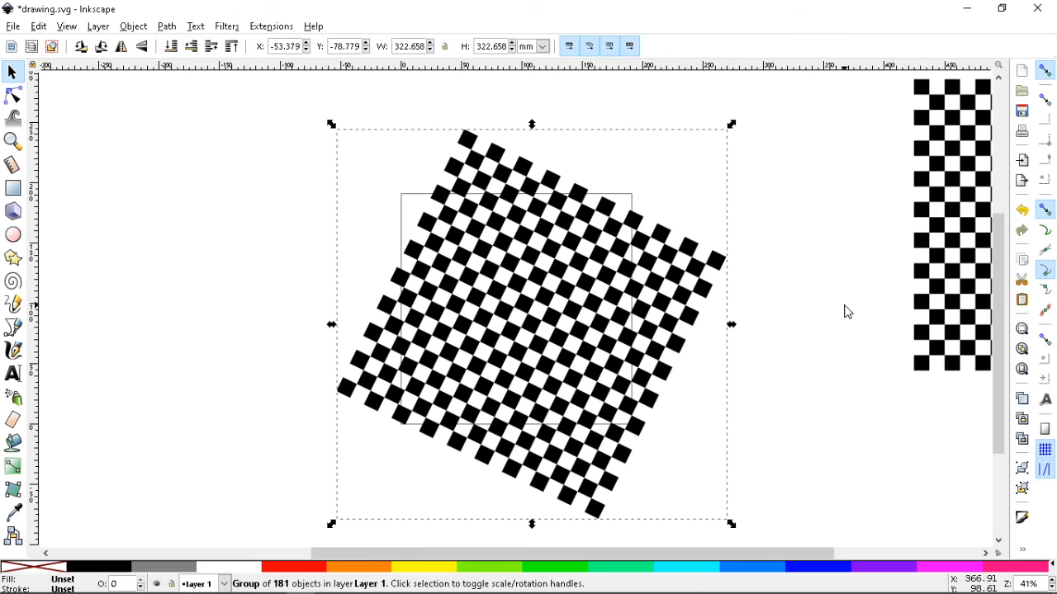
Step: Rotate the page checkerboard group back clockwise in small increments through the diamond orientation until it is nearly upright
key(bracketright)
key(bracketright)
key(bracketright)
key(bracketright)
key(bracketright)
key(bracketright)
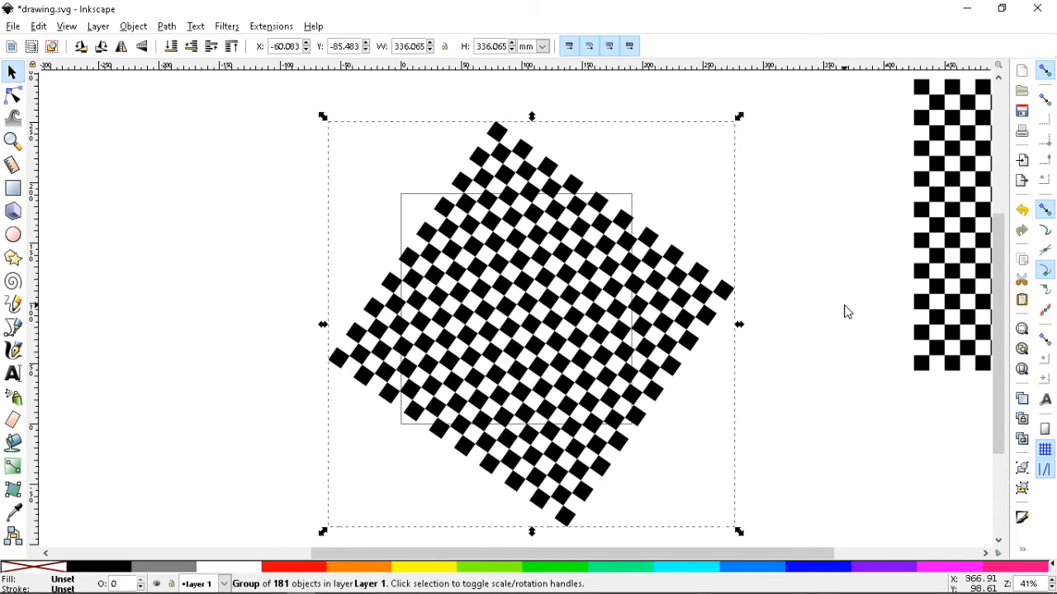
key(bracketright)
key(bracketright)
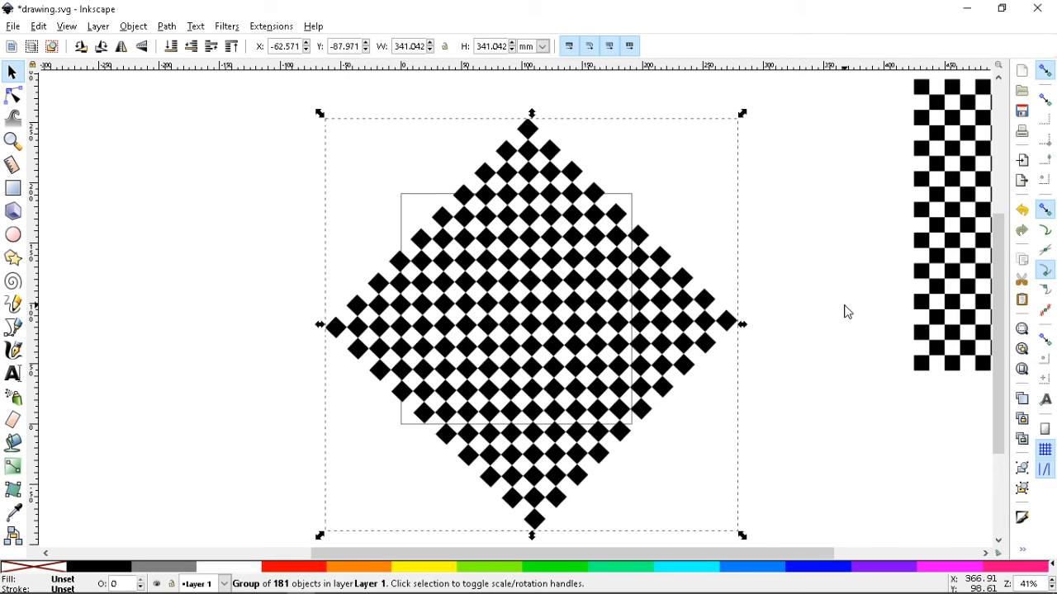
key(bracketright)
key(bracketright)
key(bracketright)
key(bracketright)
key(bracketright)
key(bracketright)
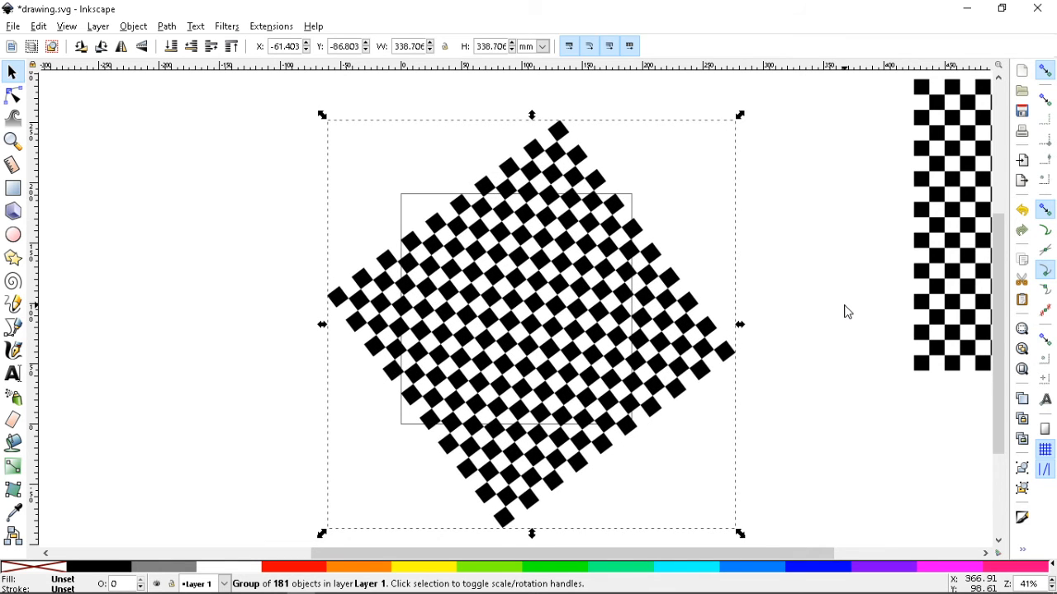
key(bracketright)
key(bracketright)
key(bracketright)
key(bracketright)
key(bracketright)
key(bracketright)
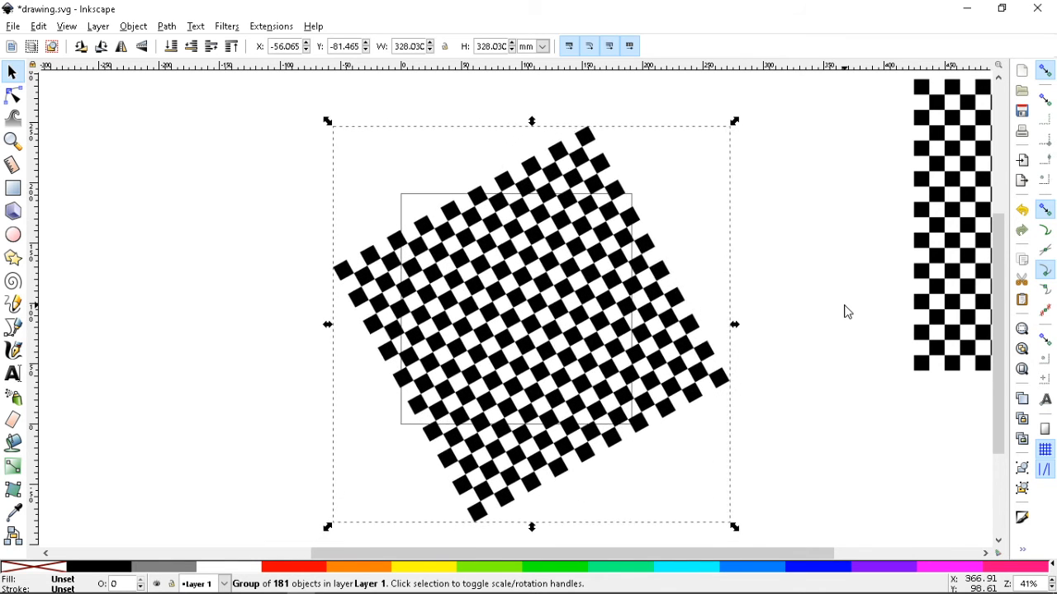
key(bracketright)
key(bracketright)
key(bracketright)
key(bracketright)
key(bracketright)
key(bracketright)
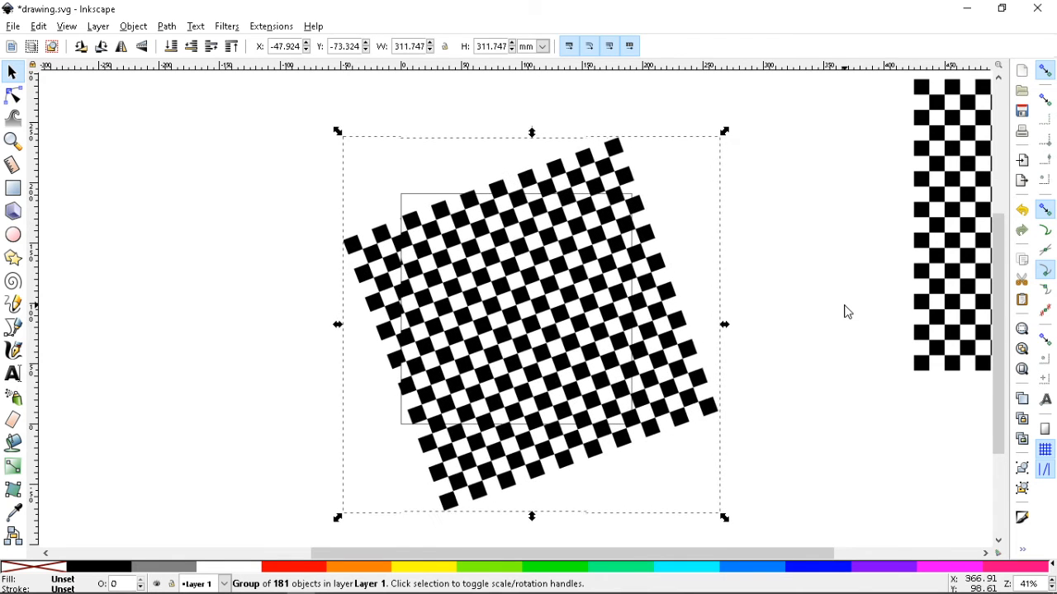
key(bracketright)
key(bracketright)
key(bracketright)
key(bracketright)
key(bracketright)
key(bracketright)
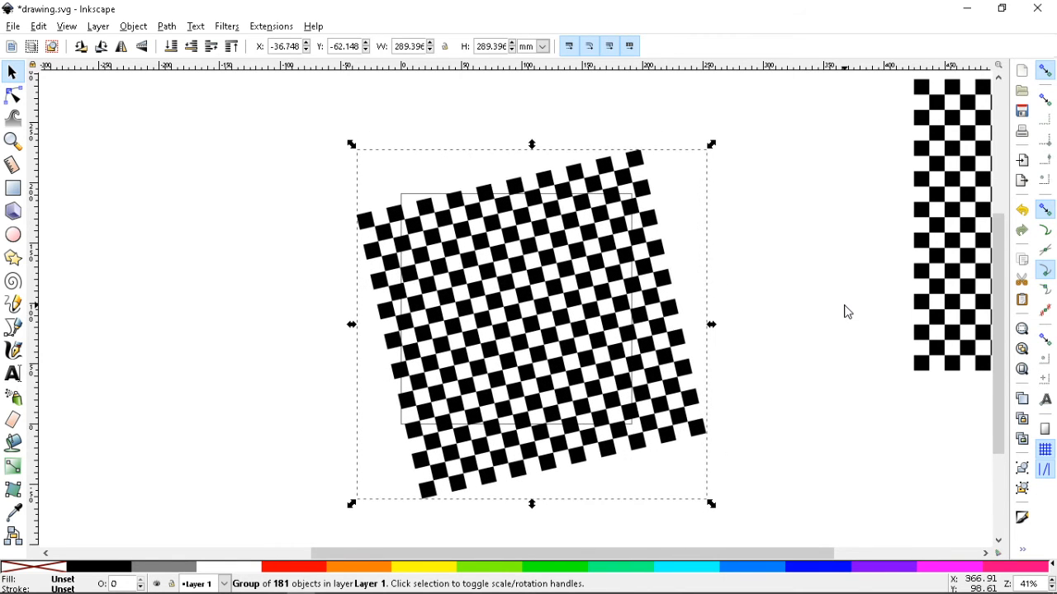
key(bracketright)
key(bracketright)
key(bracketright)
key(bracketright)
key(bracketright)
key(bracketright)
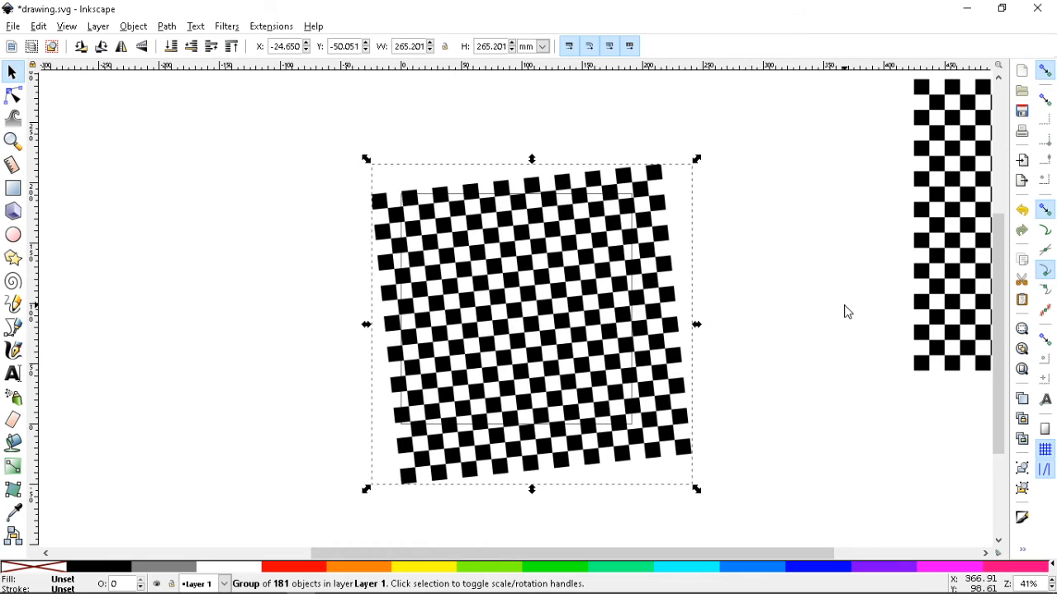
key(bracketright)
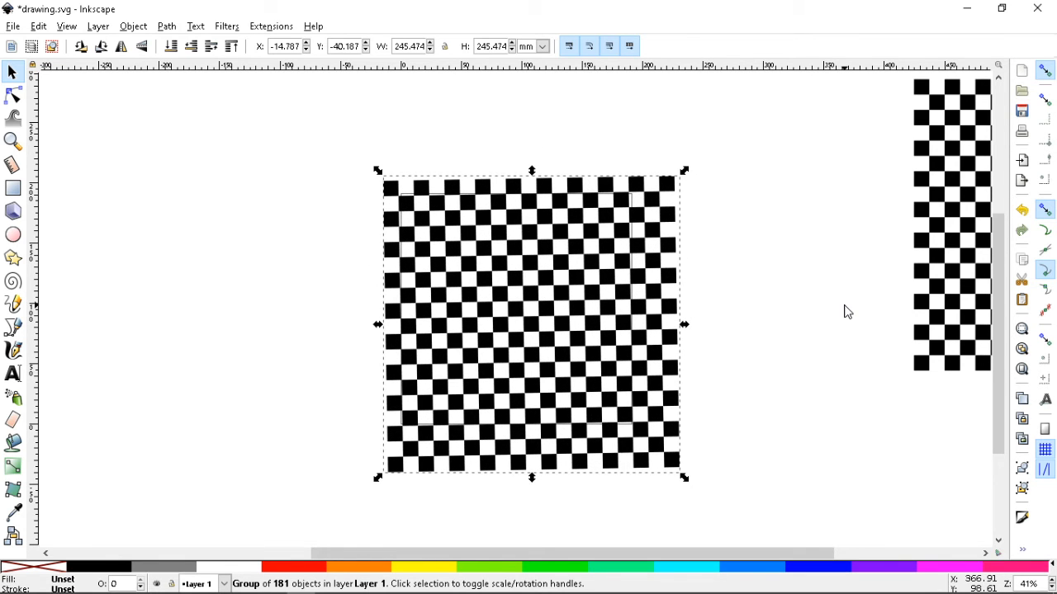
Step: Delete the rotated checkerboard group, show the page grid, and snap the spare group over the page at X -25.4, Y -25.4 mm
key(Delete)
click(930, 232)
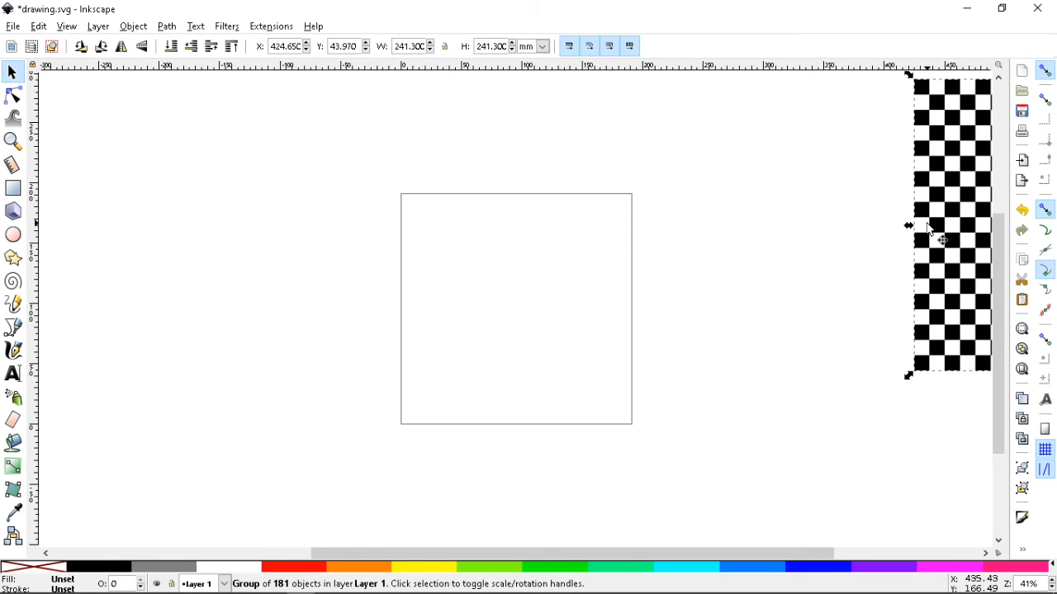
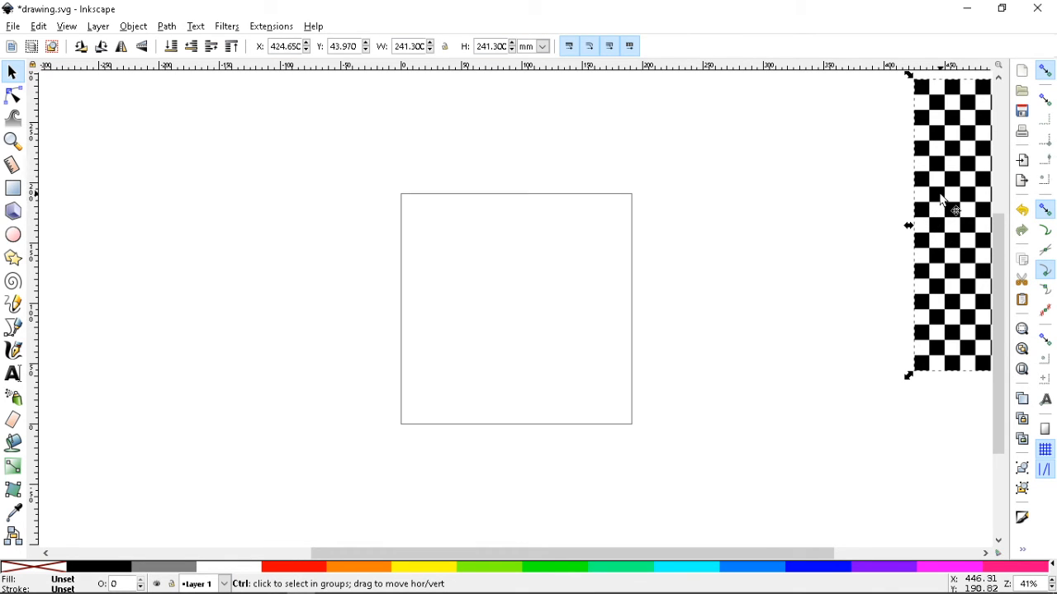
drag(946, 176, 872, 262)
key(numbersign)
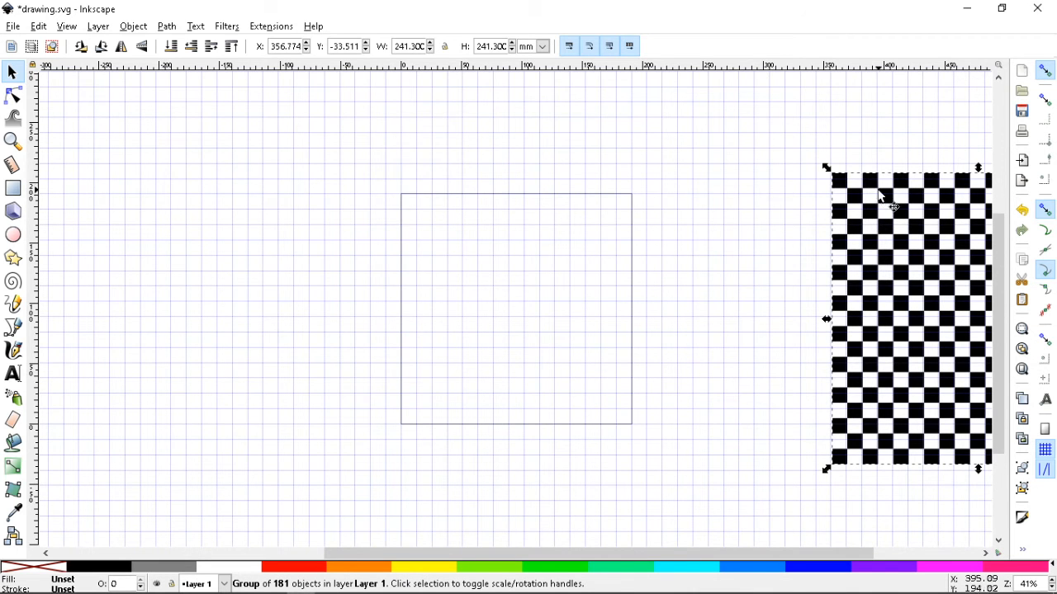
drag(837, 183, 377, 181)
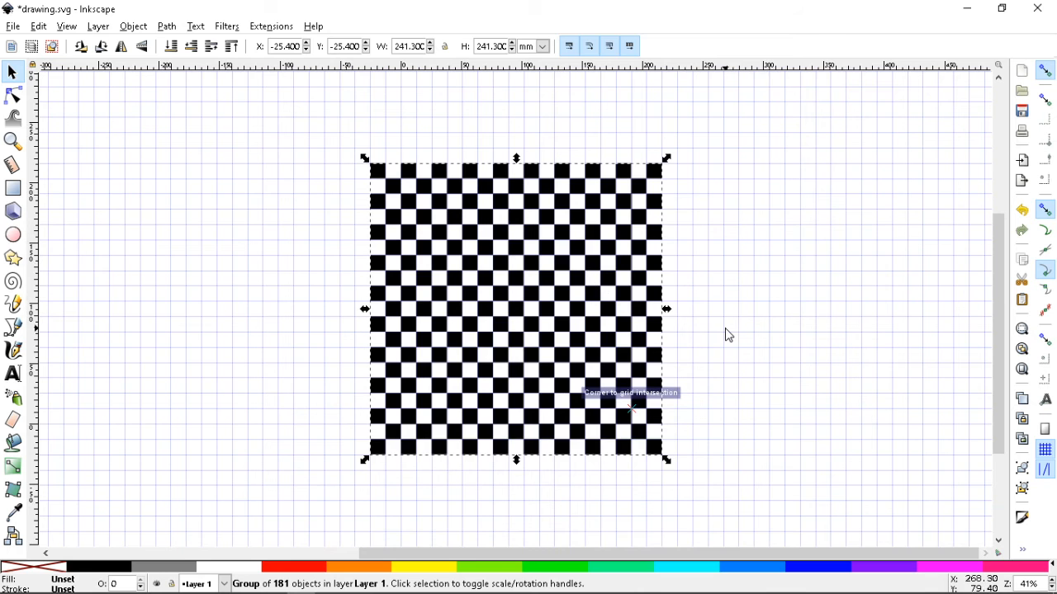
Step: Examine how the checkerboard group overlaps the page's lower and upper edges with the grid hidden and shown
scroll(727, 335, down, 1)
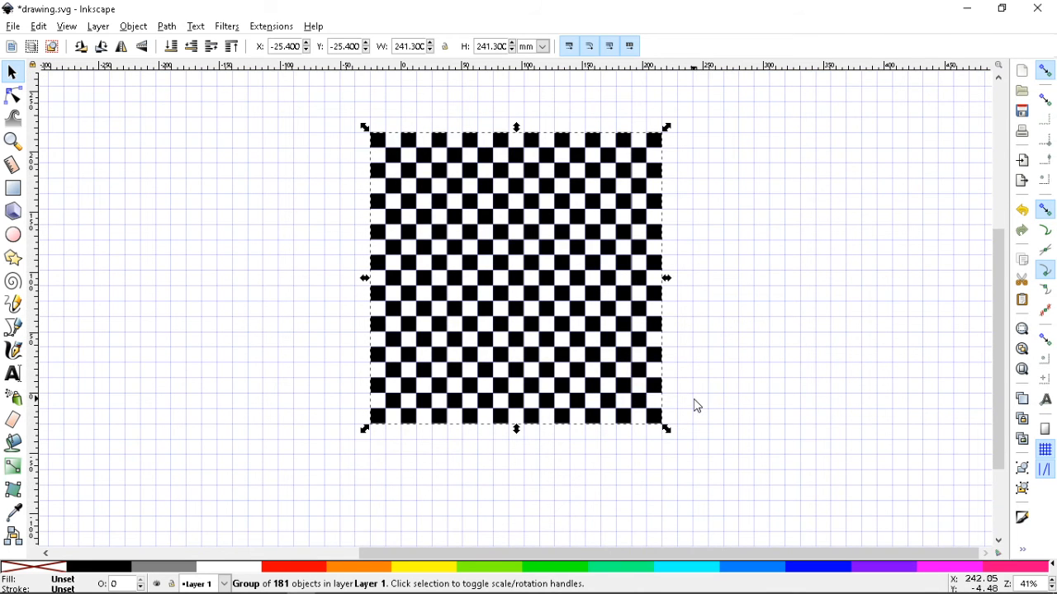
key(numbersign)
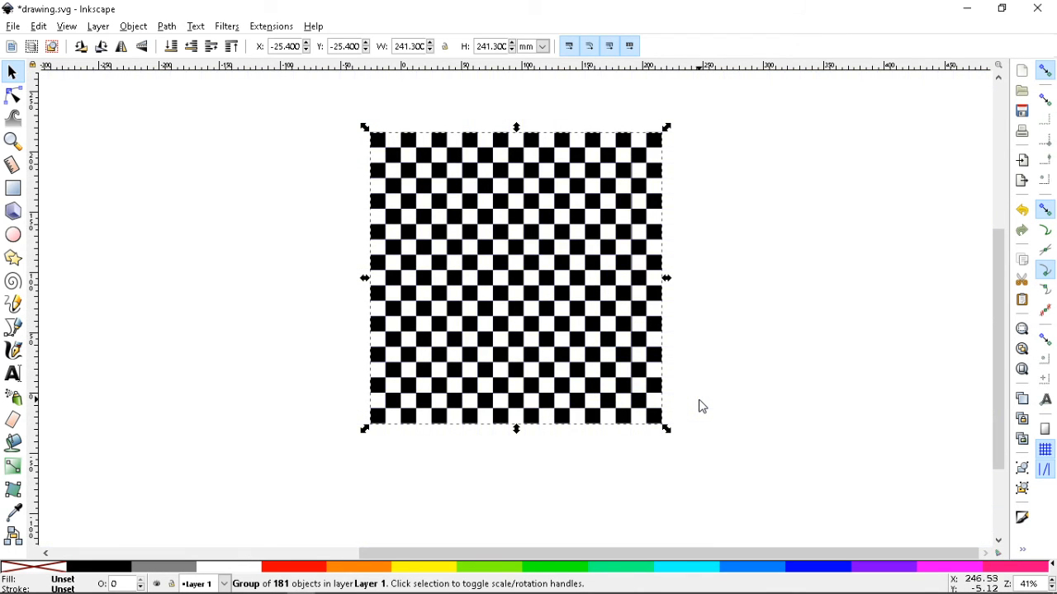
key(plus)
key(plus)
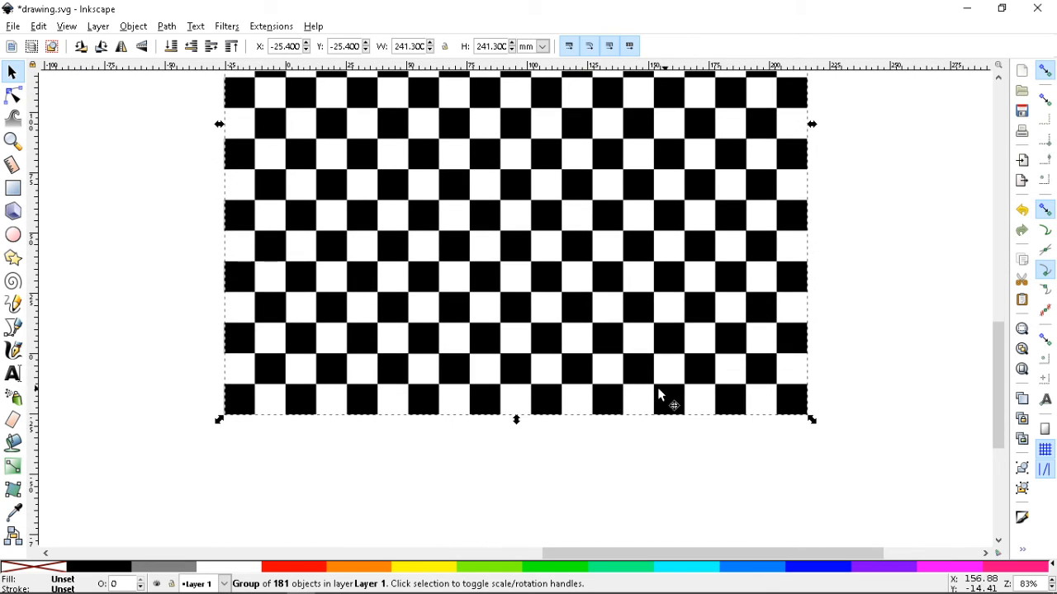
drag(240, 341, 333, 356)
key(numbersign)
drag(367, 395, 253, 387)
scroll(775, 388, up, 9)
scroll(857, 366, up, 1)
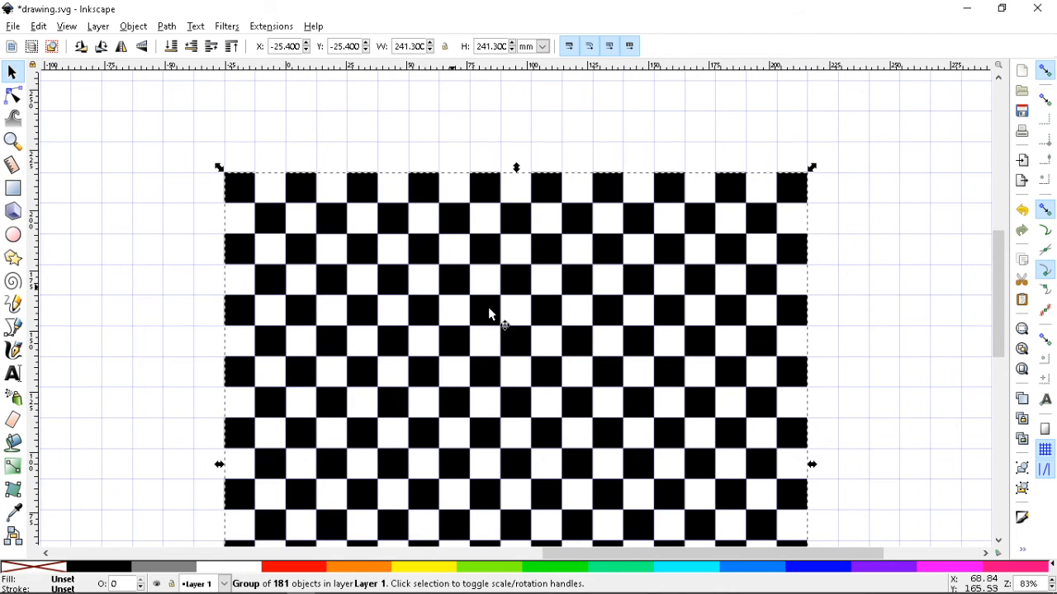
Step: Ungroup the page checkerboard into individual squares and clear the selection
key(ctrl)
key(ctrl+shift+g)
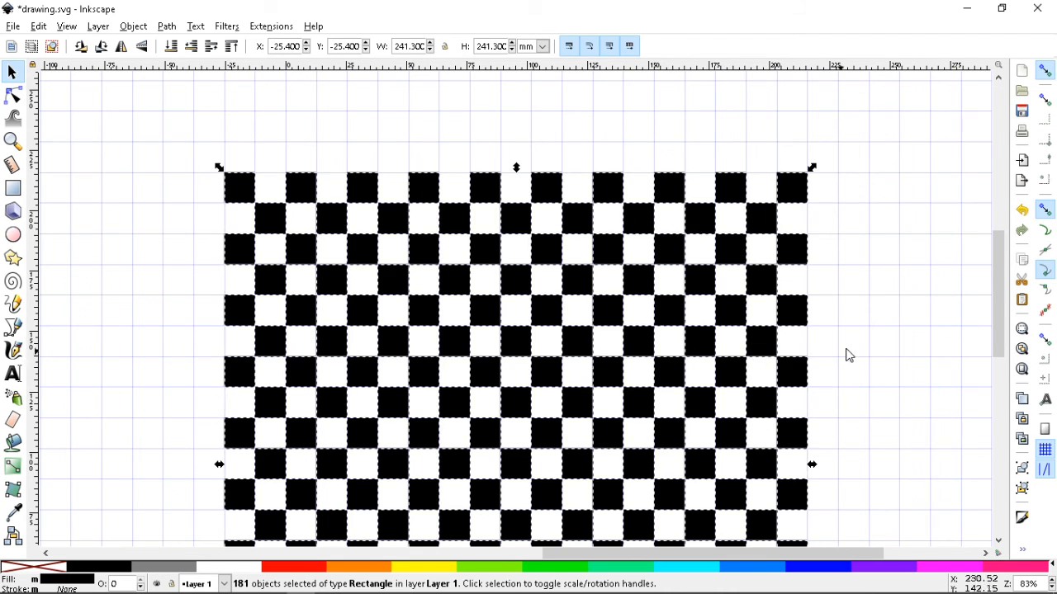
click(910, 326)
Step: Check single squares near the page's corners for grid alignment, and clear the selection
mouse_move(289, 245)
mouse_down()
mouse_move(328, 257)
mouse_move(285, 258)
mouse_up()
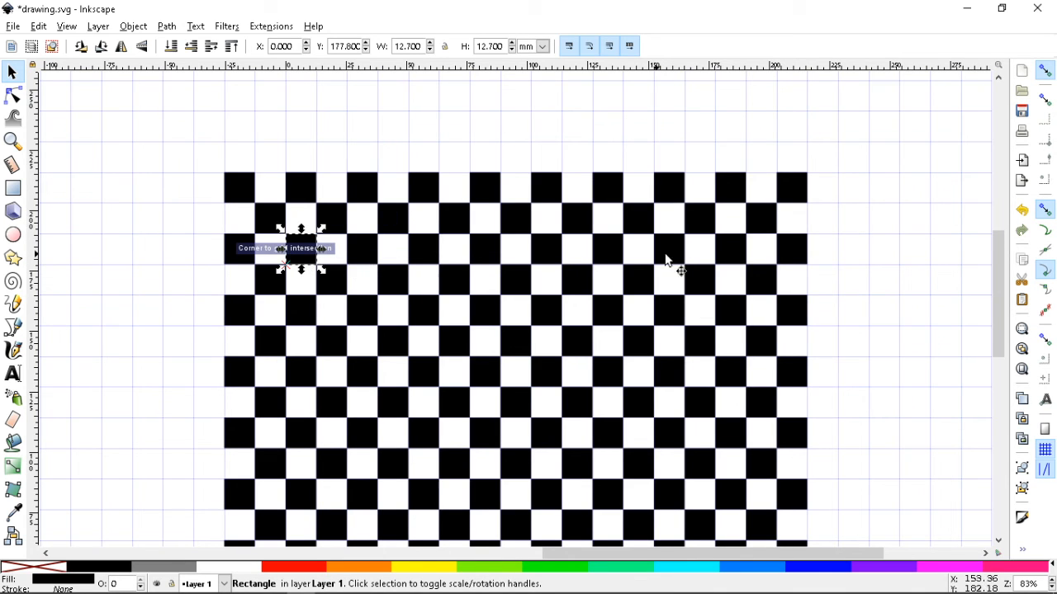
mouse_move(729, 256)
mouse_down()
mouse_move(890, 256)
mouse_move(739, 261)
mouse_up()
scroll(868, 274, down, 10)
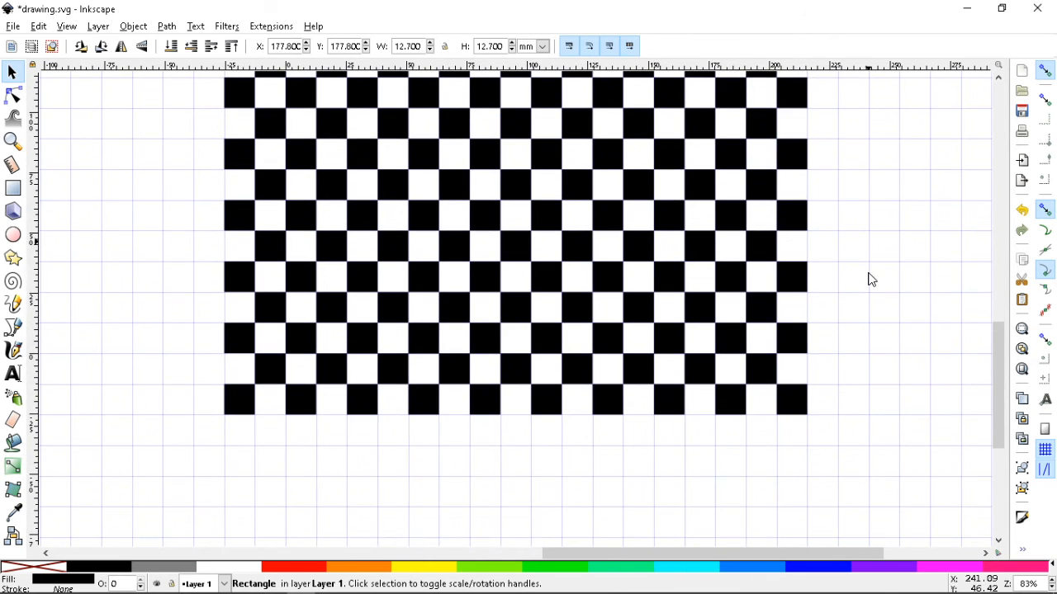
drag(749, 358, 766, 376)
click(884, 366)
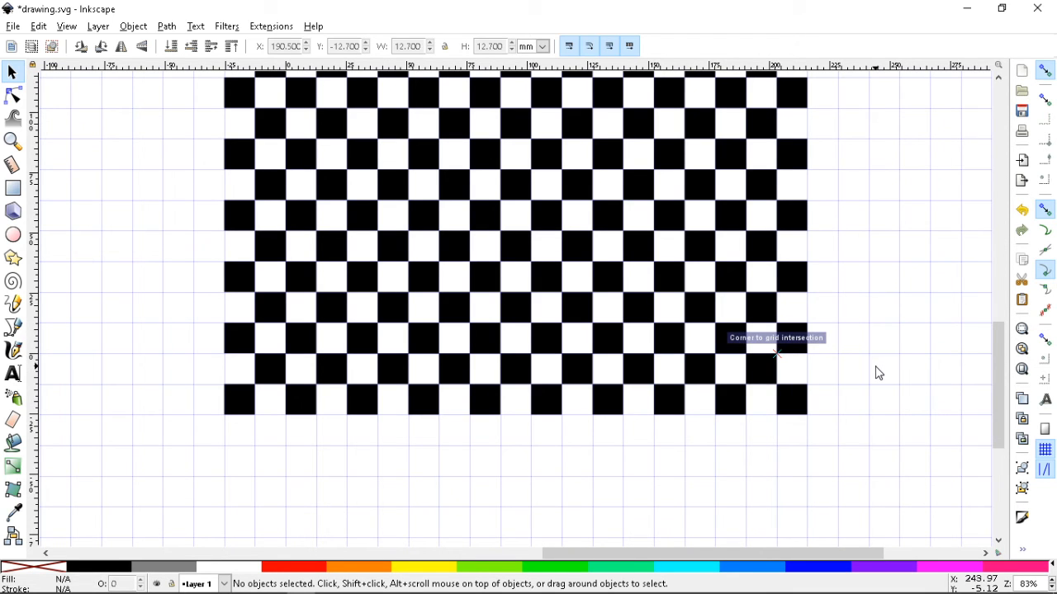
Step: Save the document with the ungrouped checkerboard on the page
scroll(878, 371, up, 6)
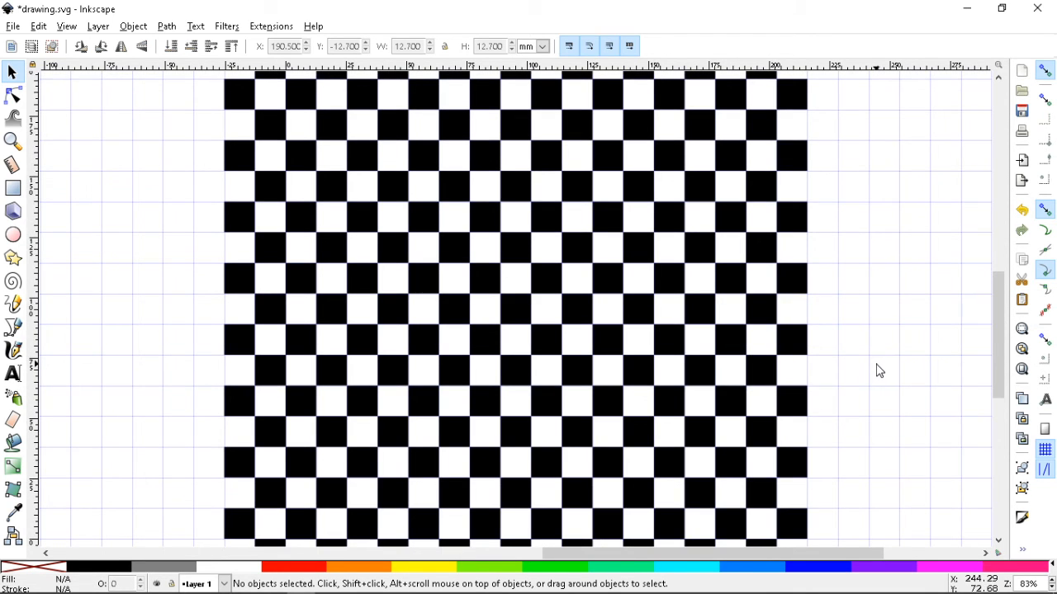
key(minus)
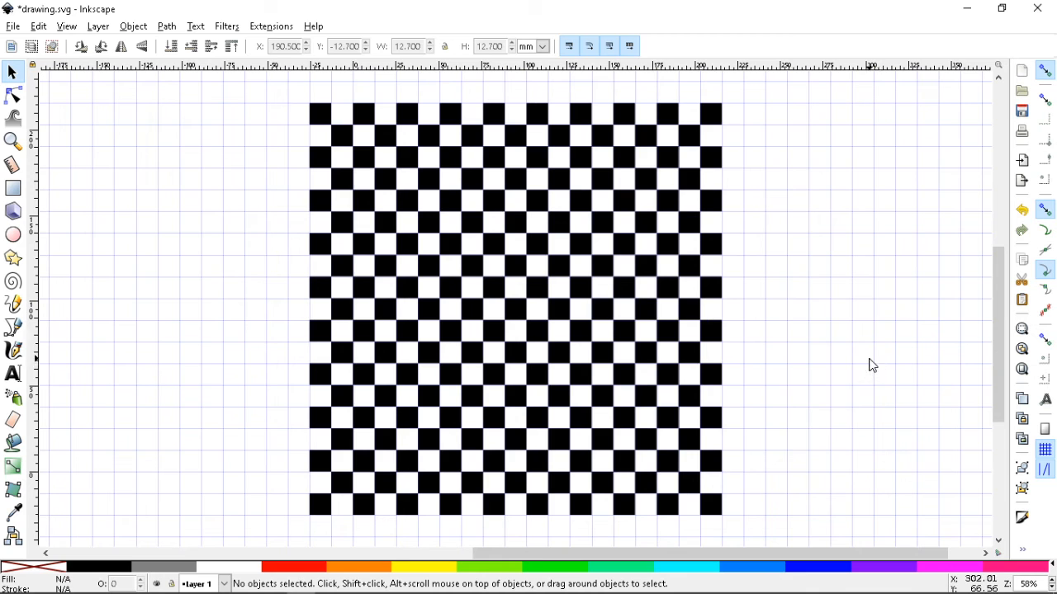
key(ctrl+s)
key(ctrl+s)
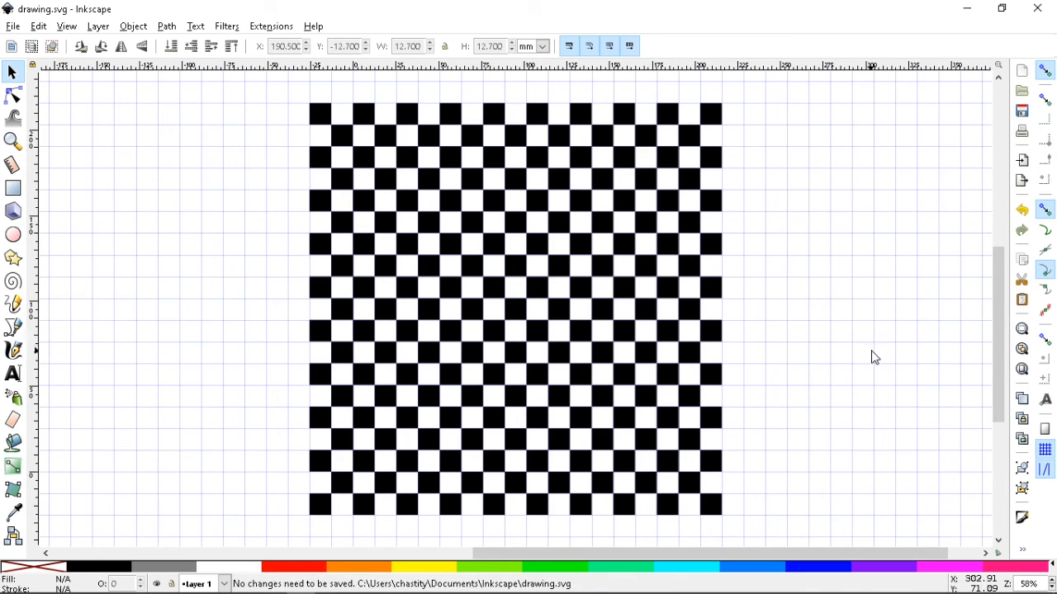
Step: Duplicate the checkerboard's top row and snap the copy diagonally above it at X -38.1, Y 215.9 mm, then deselect it
drag(270, 96, 763, 140)
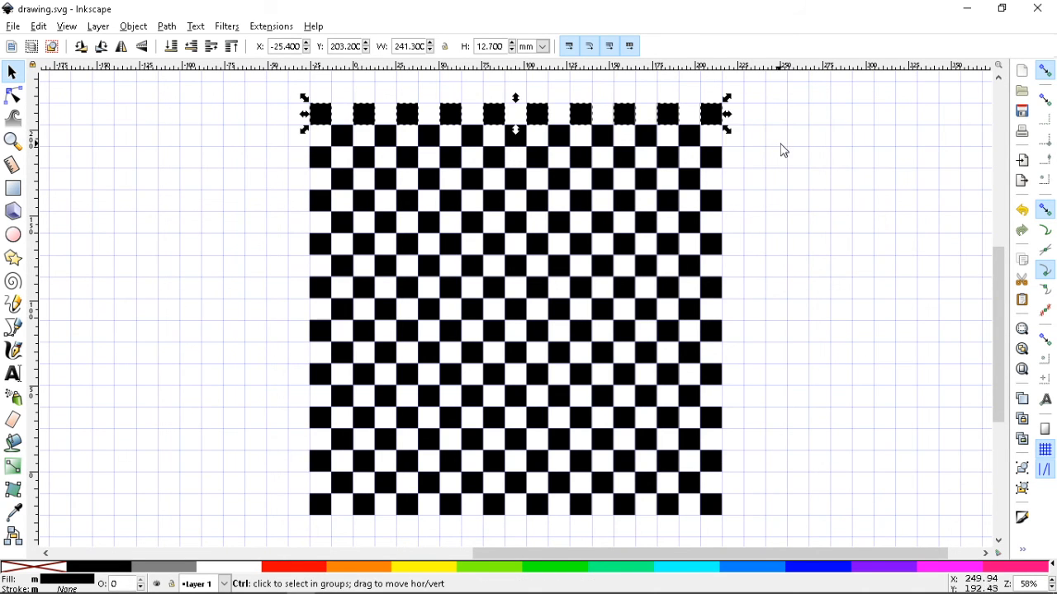
drag(671, 121, 647, 105)
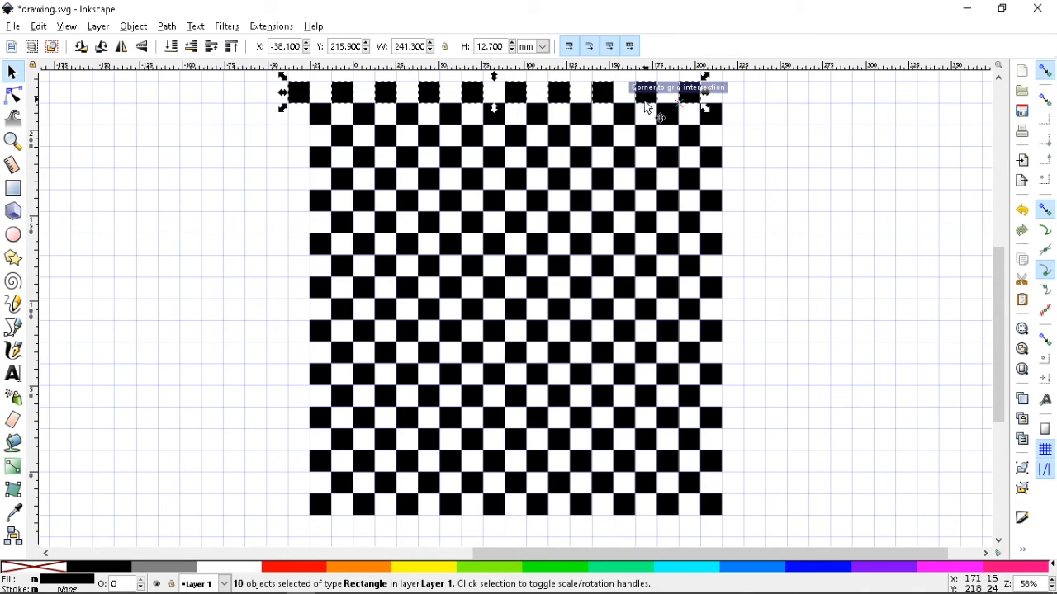
click(213, 217)
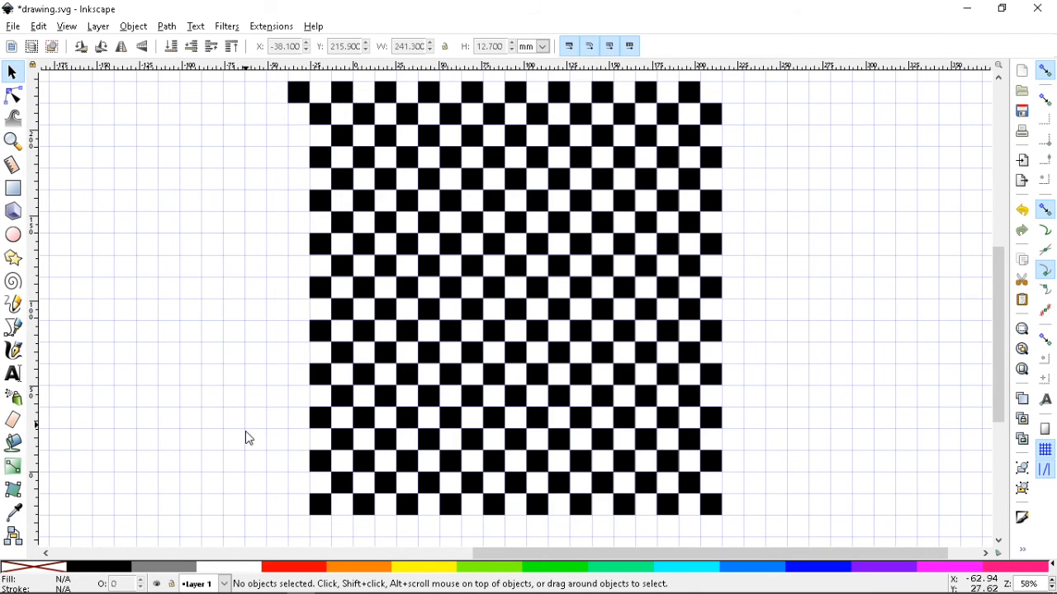
Step: Duplicate the checkerboard's leftmost column and snap the copy diagonally outside it at X -38.1, Y -38.1 mm
drag(281, 534, 304, 162)
key(ctrl)
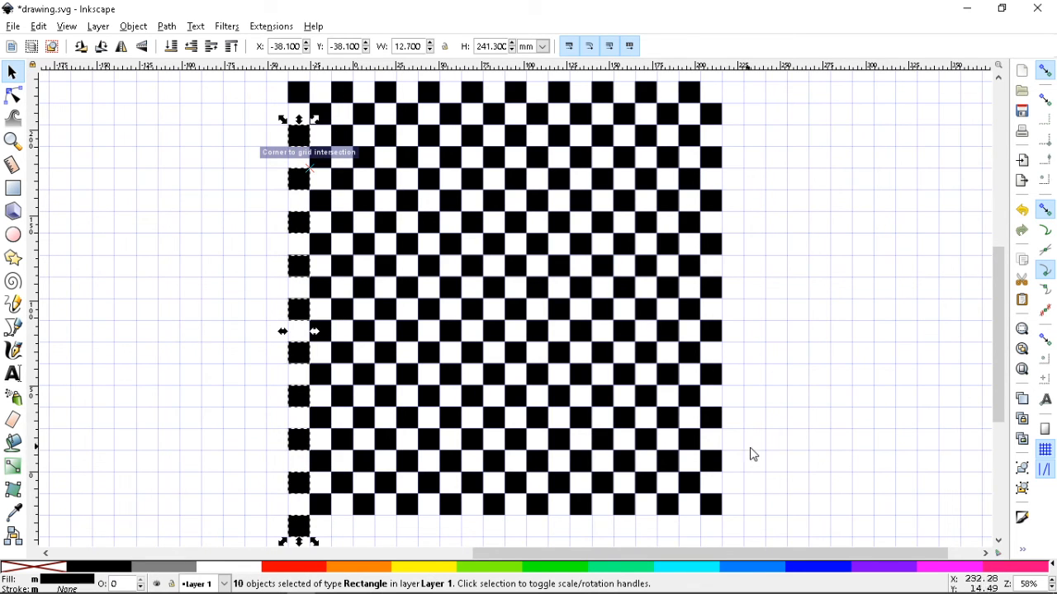
Step: Duplicate the checkerboard's bottom row and snap the copy diagonally below it at X -12.7, Y -38.1 mm, then deselect it
click(780, 472)
scroll(768, 496, down, 1)
drag(761, 503, 307, 456)
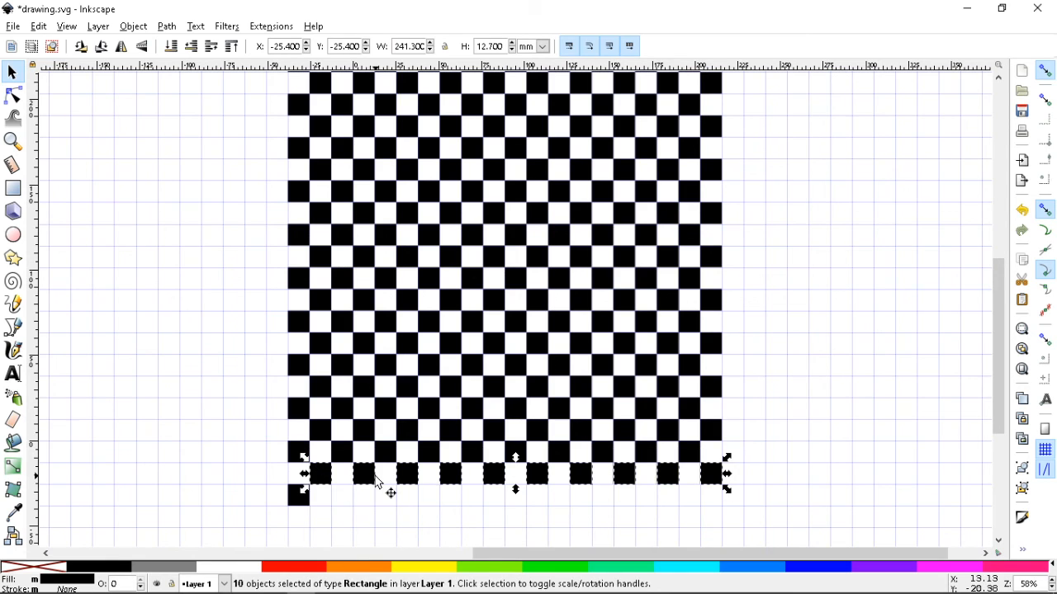
drag(367, 481, 397, 509)
click(781, 434)
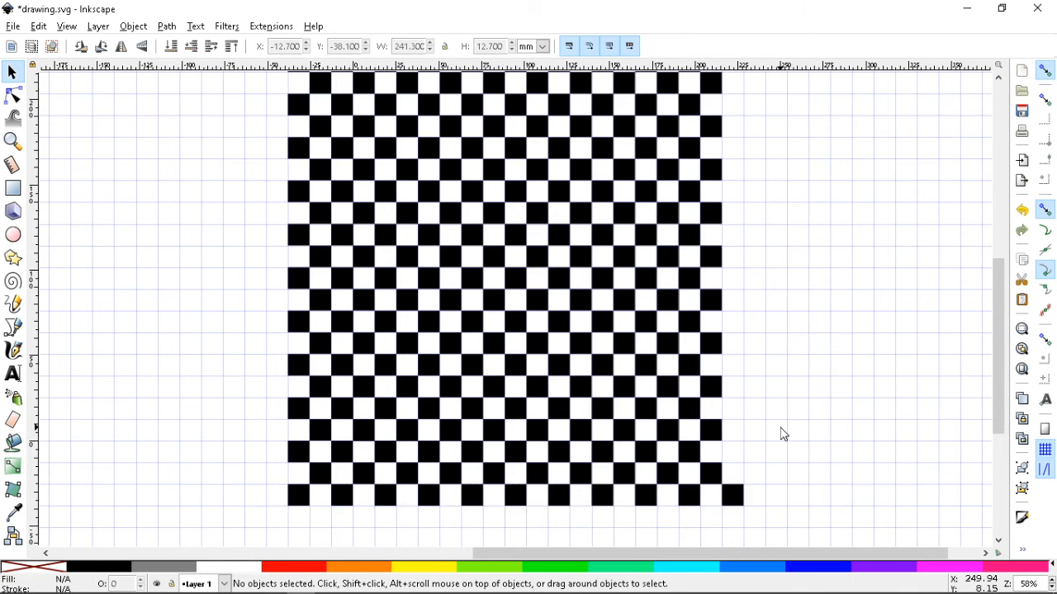
Step: Duplicate the checkerboard's rightmost column and snap the copy diagonally outside it at X 215.9, Y -12.7 mm, then deselect it
scroll(788, 374, up, 1)
drag(744, 107, 817, 477)
scroll(880, 439, down, 1)
scroll(879, 421, up, 1)
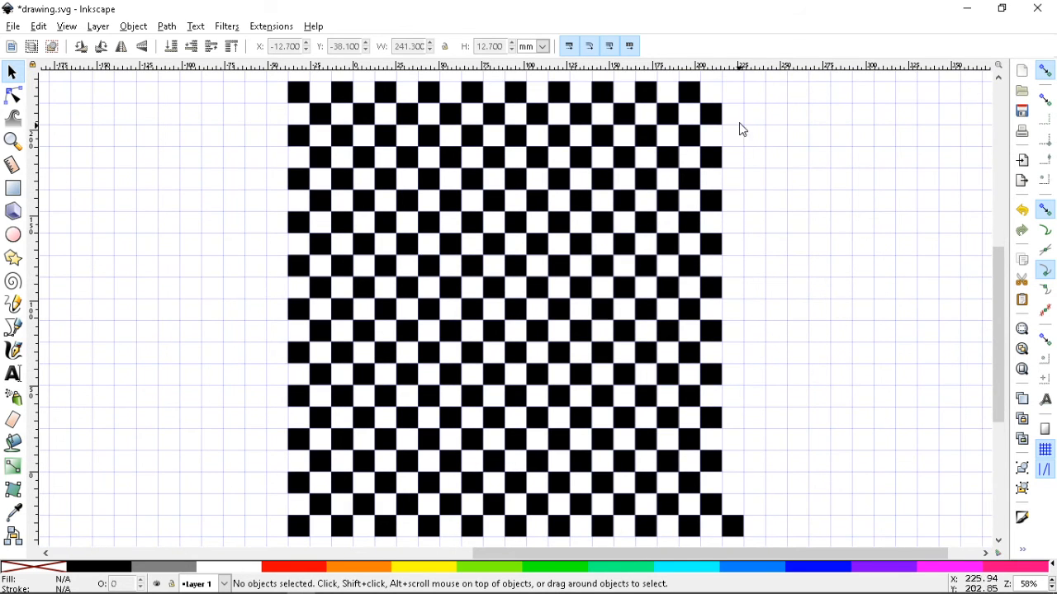
drag(757, 86, 692, 522)
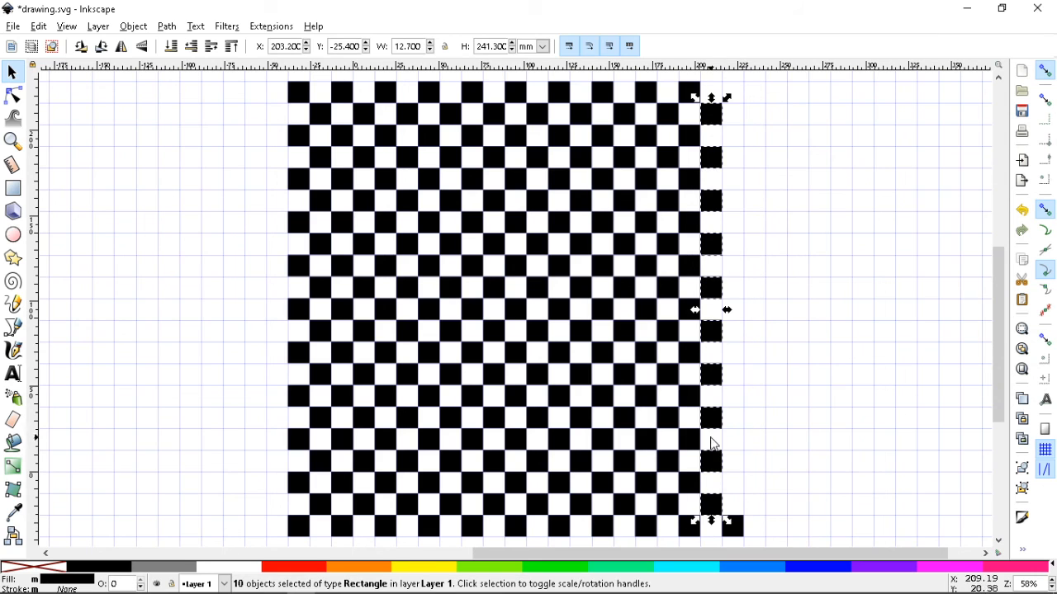
drag(724, 436, 747, 405)
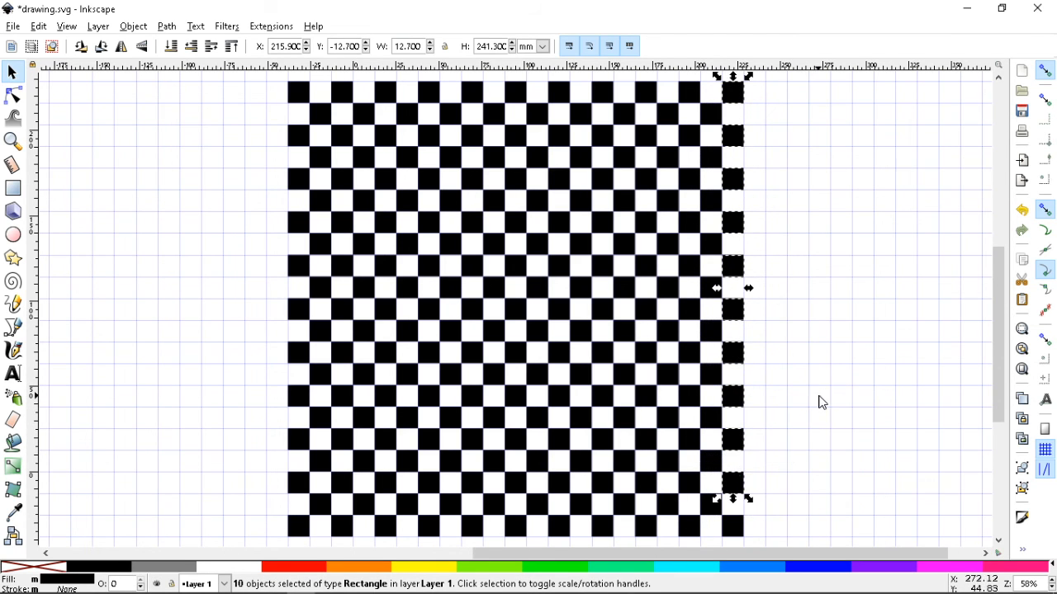
scroll(821, 402, up, 1)
click(823, 401)
Step: Check a single square near the checkerboard's upper-right corner for grid alignment, and inspect the extended board down to its bottom edge
scroll(812, 231, up, 2)
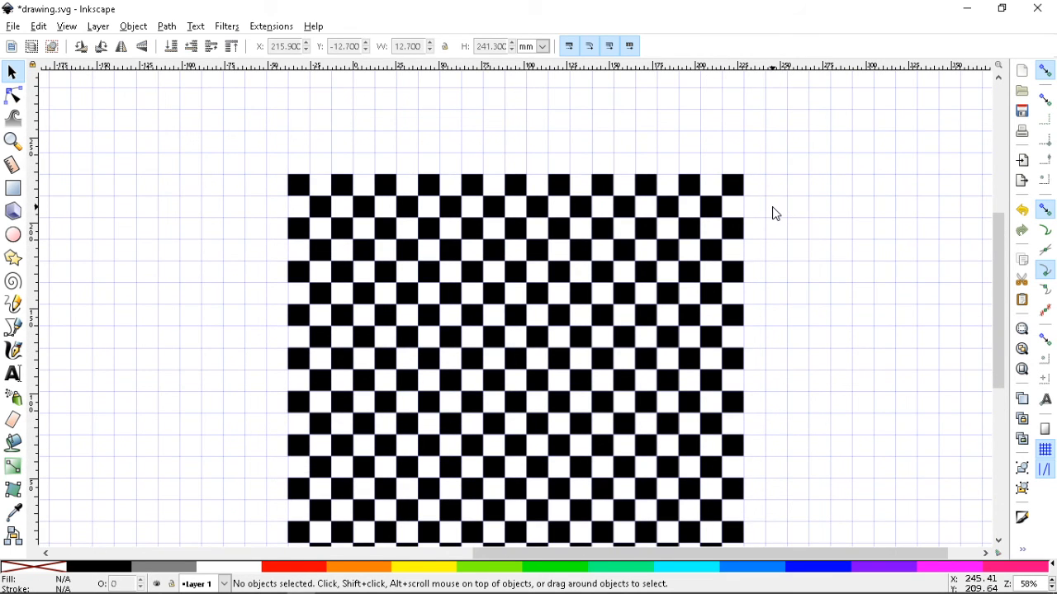
drag(691, 180, 681, 259)
drag(778, 252, 667, 262)
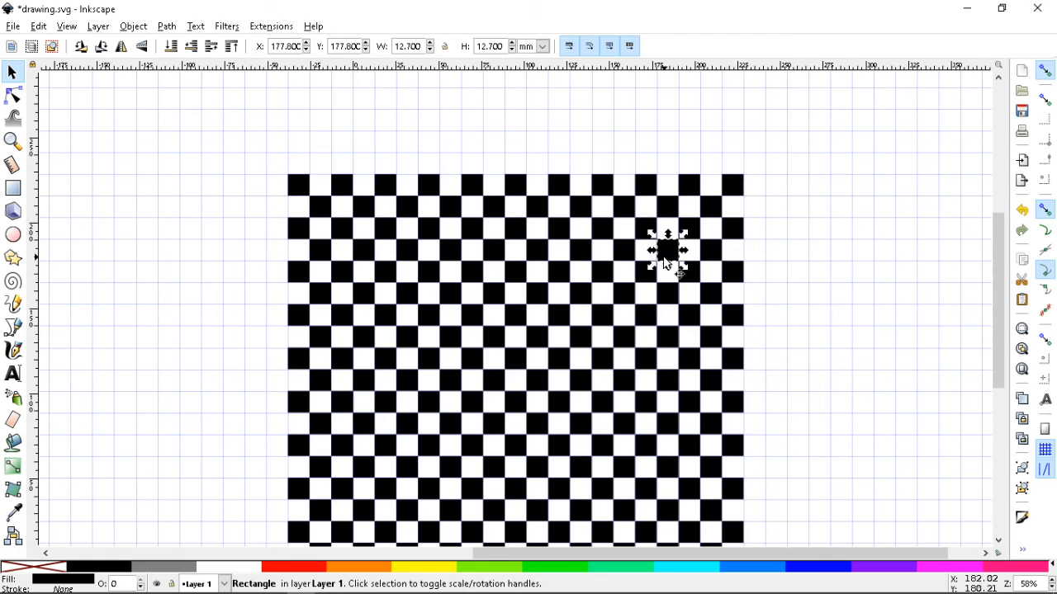
click(799, 261)
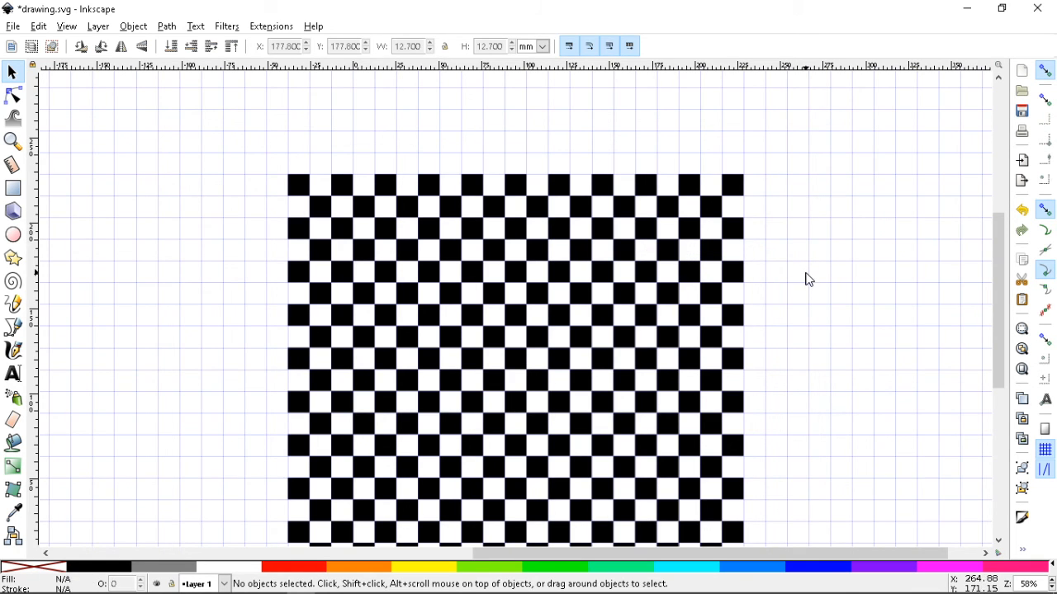
scroll(809, 281, down, 1)
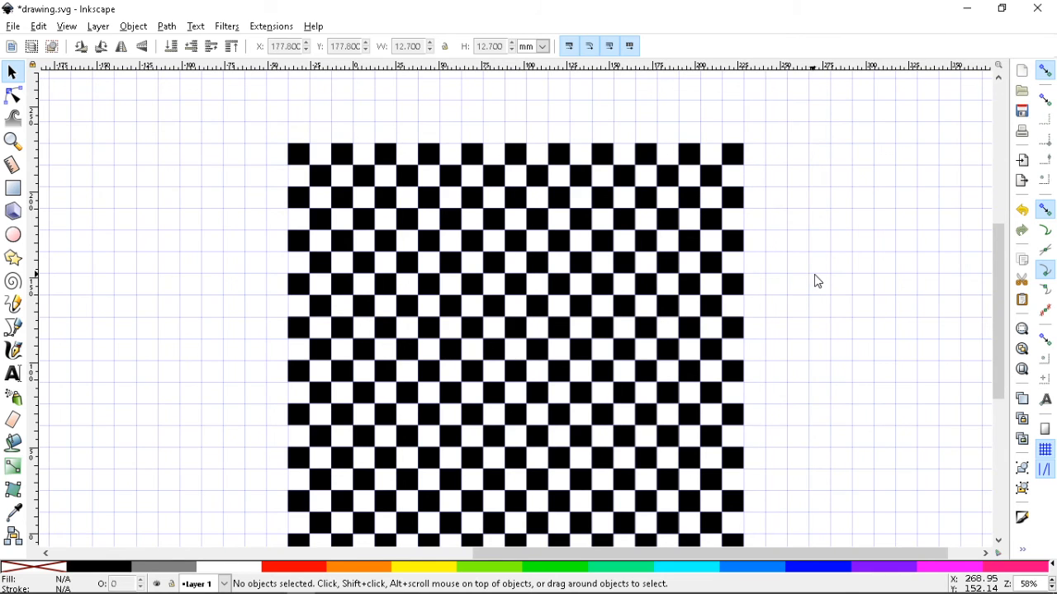
scroll(817, 280, down, 1)
scroll(823, 276, down, 2)
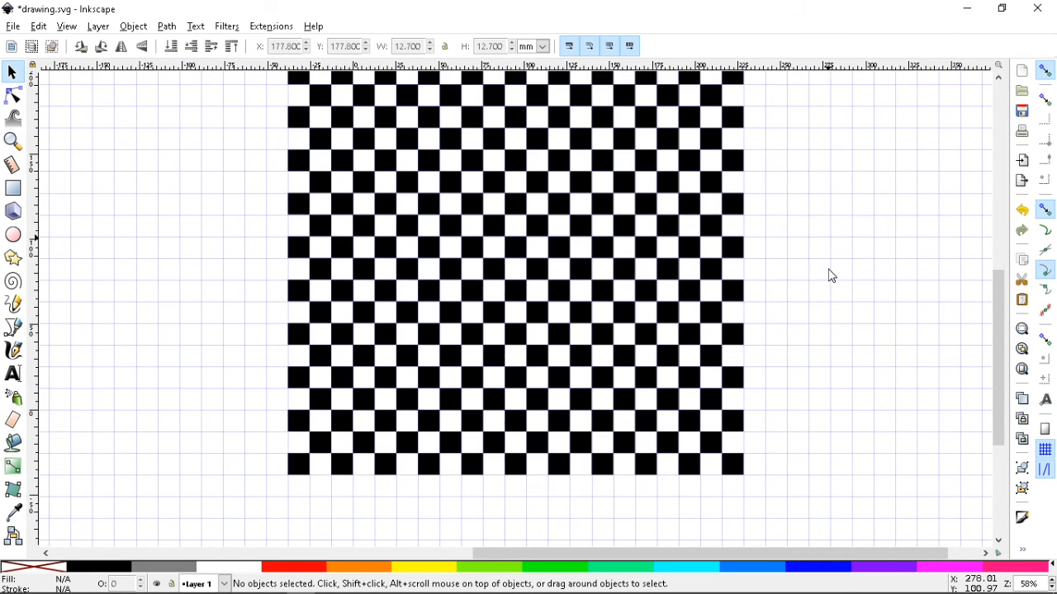
scroll(833, 276, up, 1)
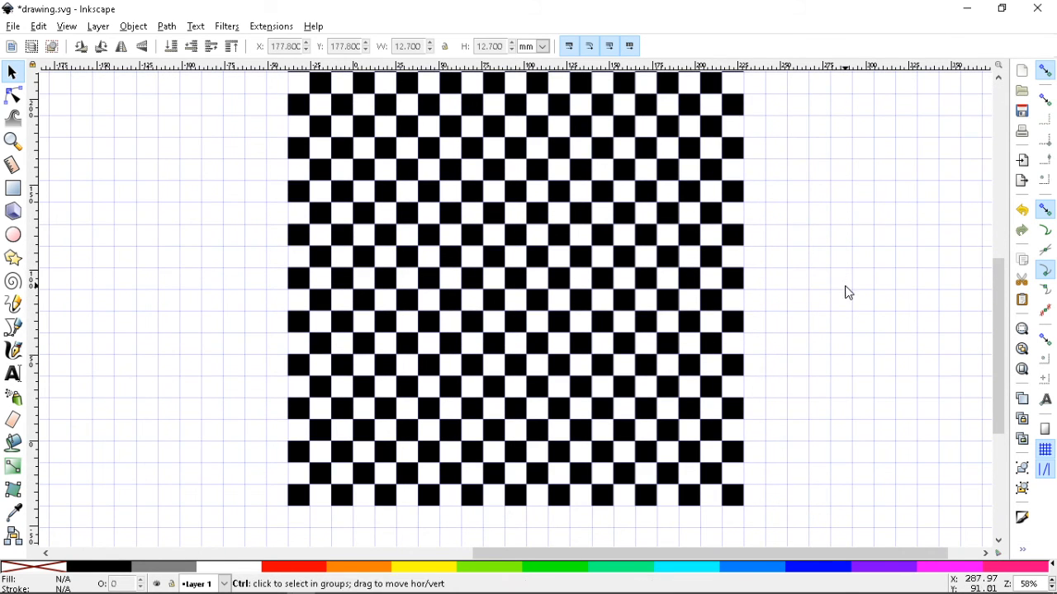
Step: Examine the whole drawing, checking the separate grouped checkerboard far from the page, and clear the selection
key(ctrl+a)
click(855, 291)
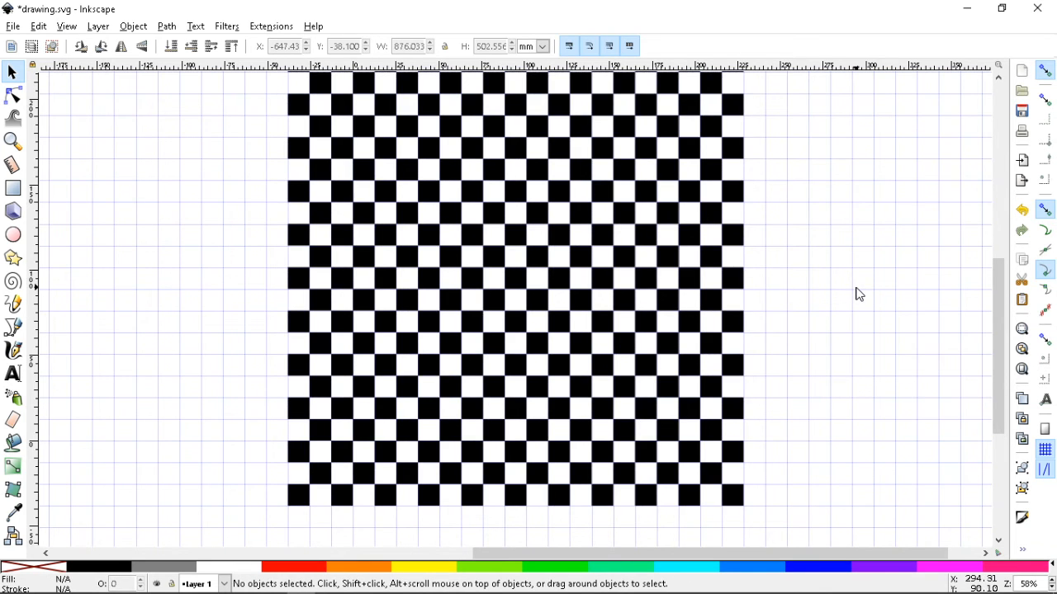
scroll(857, 294, up, 1)
key(minus)
key(minus)
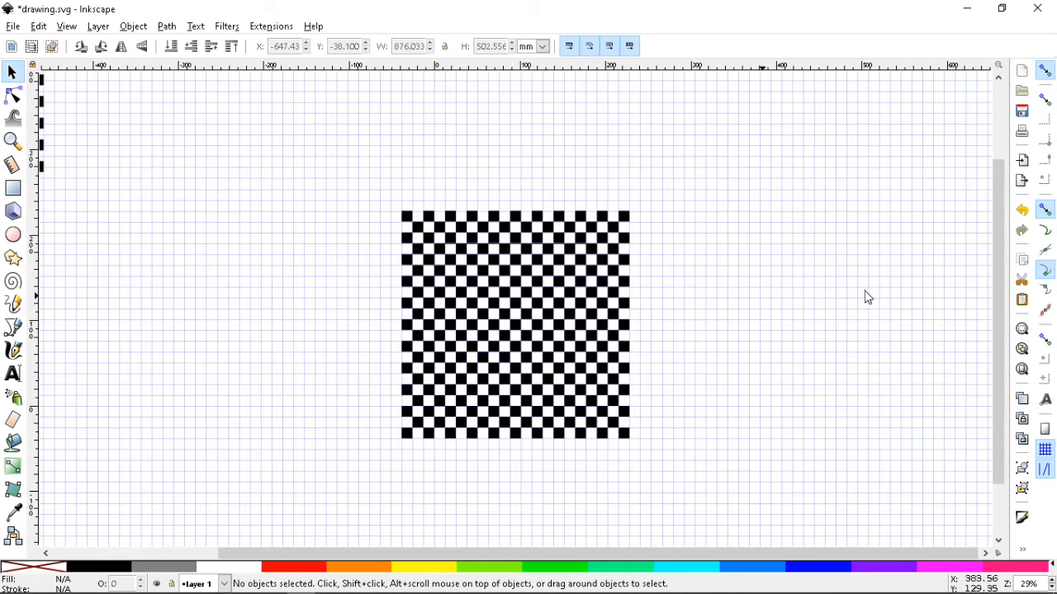
key(minus)
click(136, 153)
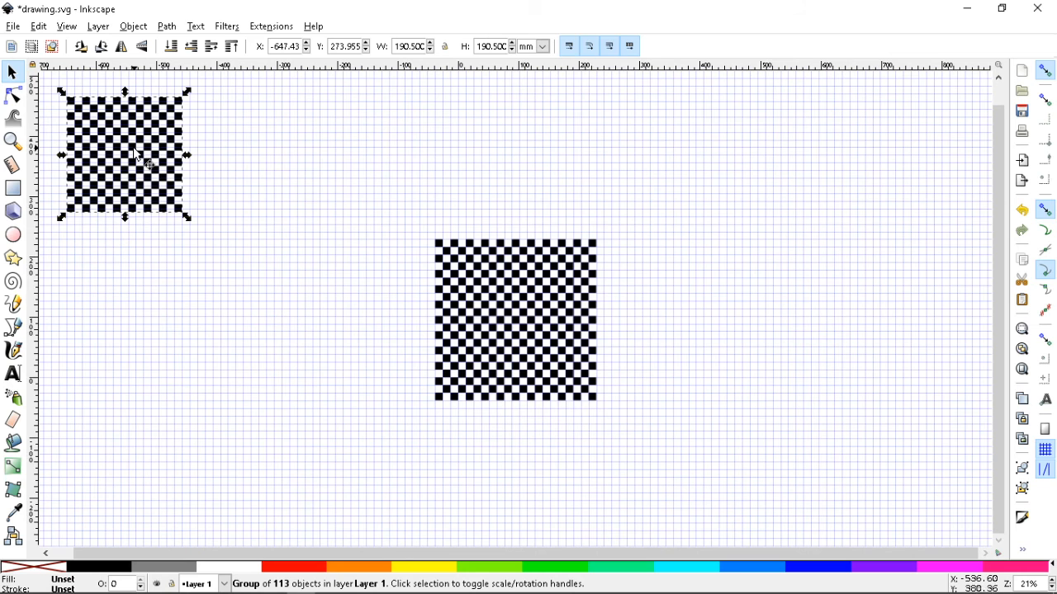
click(630, 330)
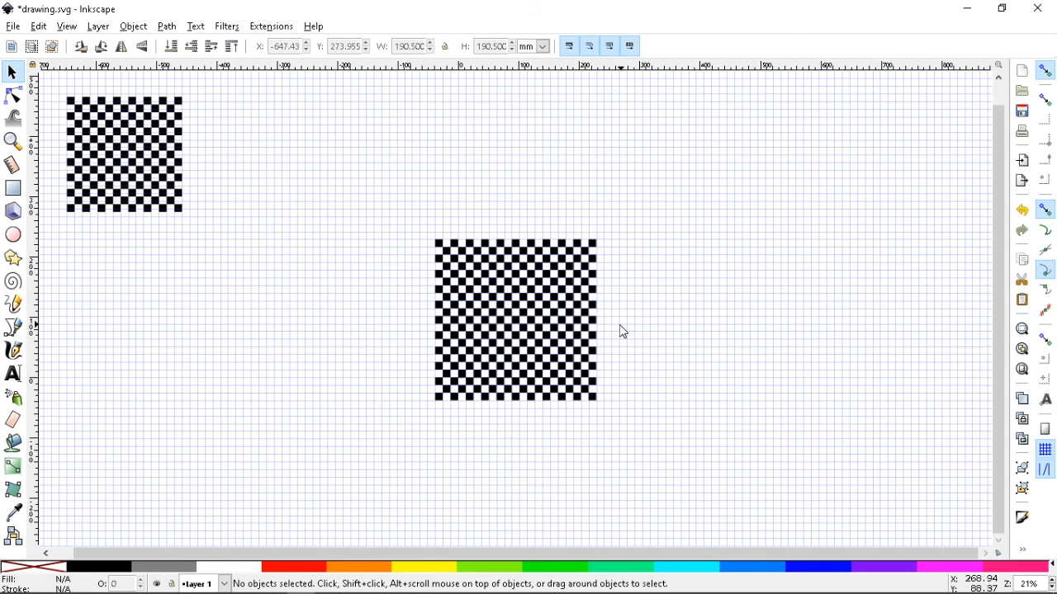
drag(639, 194, 438, 402)
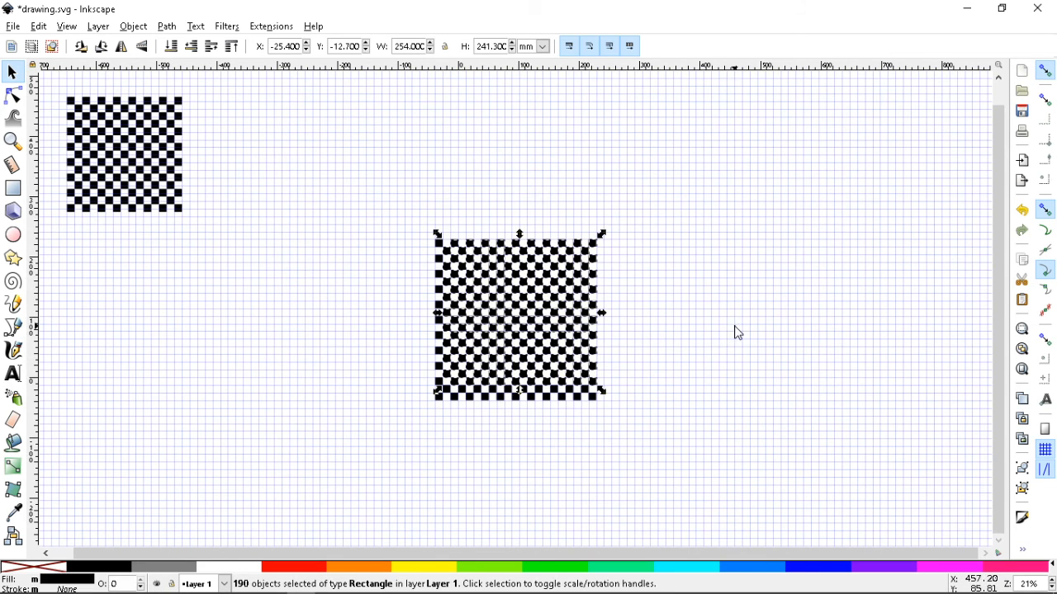
key(ctrl+a)
drag(522, 330, 789, 329)
key(ctrl+z)
click(682, 248)
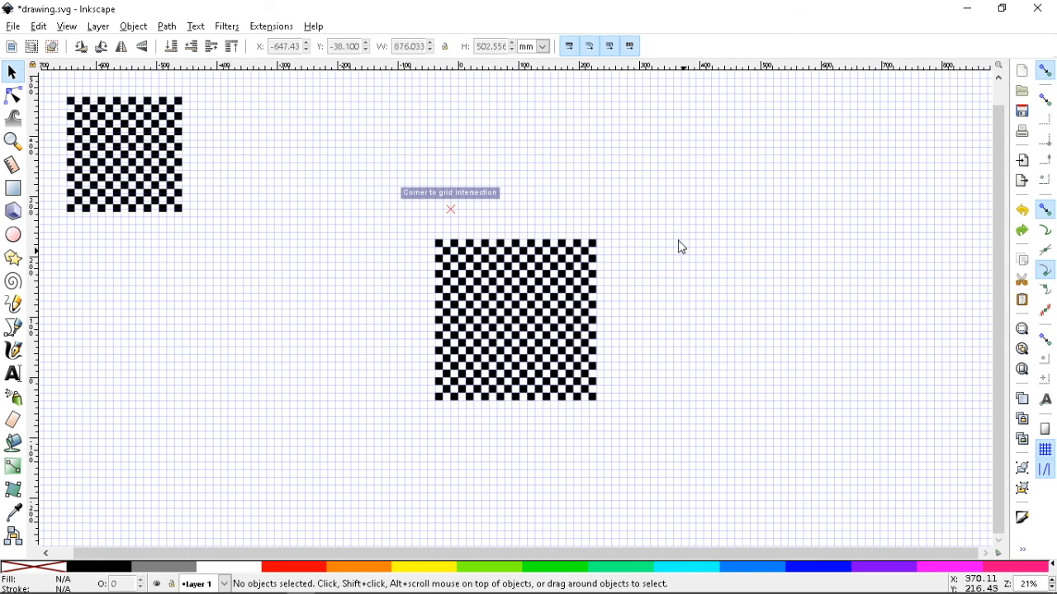
Step: Save the document, and group all squares of the extended checkerboard over the page into one object
key(ctrl+s)
drag(675, 205, 328, 450)
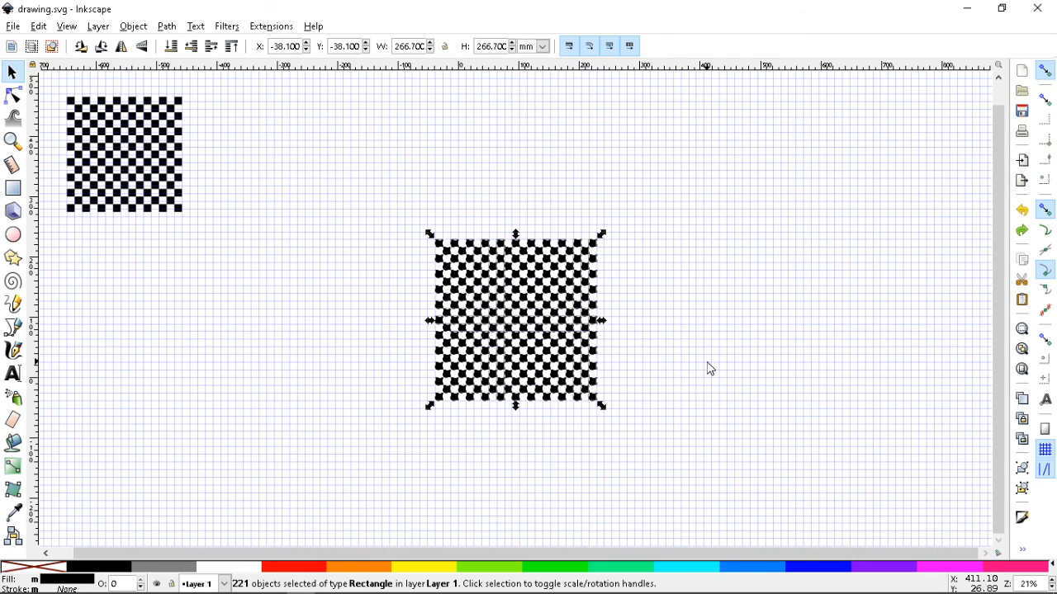
key(ctrl)
key(ctrl+g)
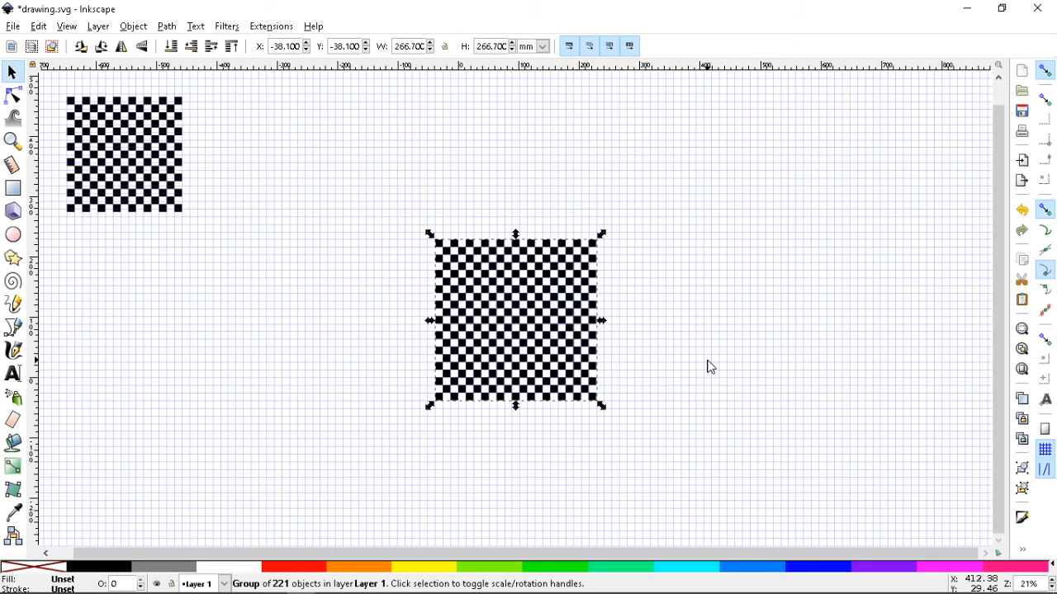
Step: Duplicate the grouped checkerboard and place the copy well outside the page at about X 482.5, Y 4.2 mm, then deselect it
key(3)
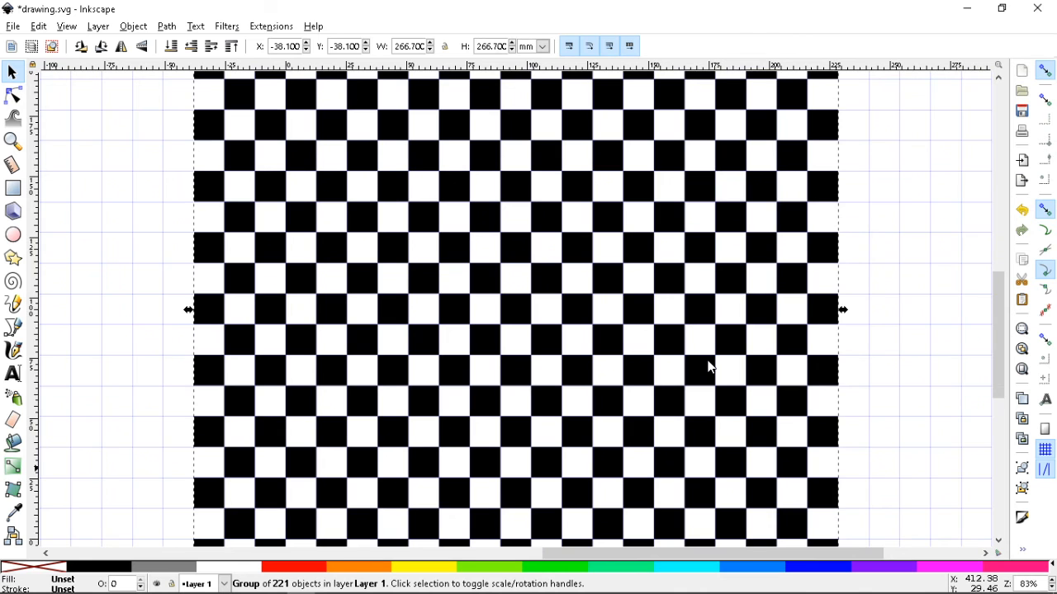
key(minus)
key(minus)
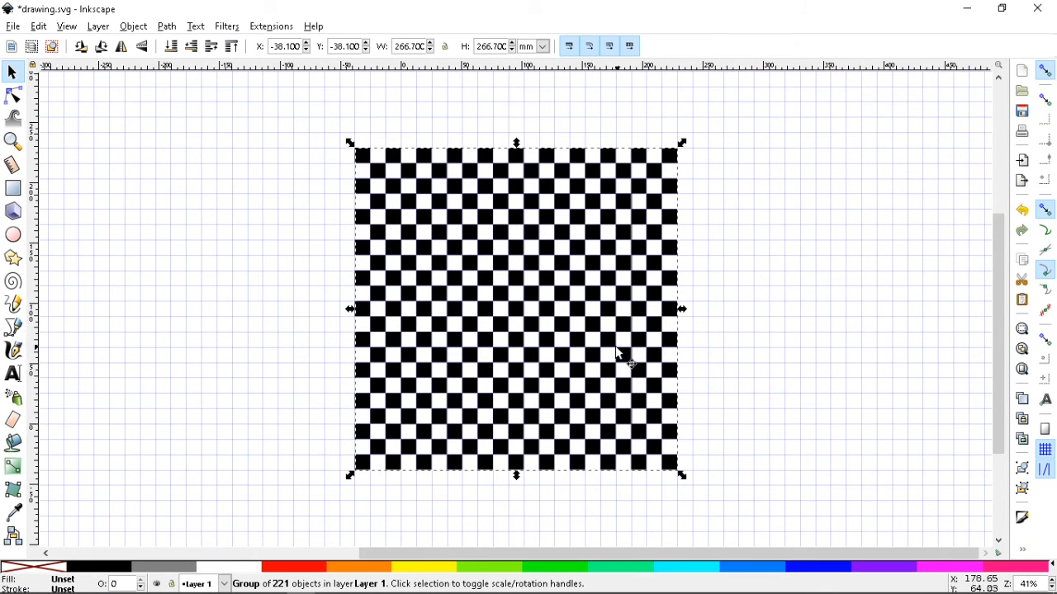
key(ctrl+d)
drag(514, 304, 1017, 260)
click(689, 322)
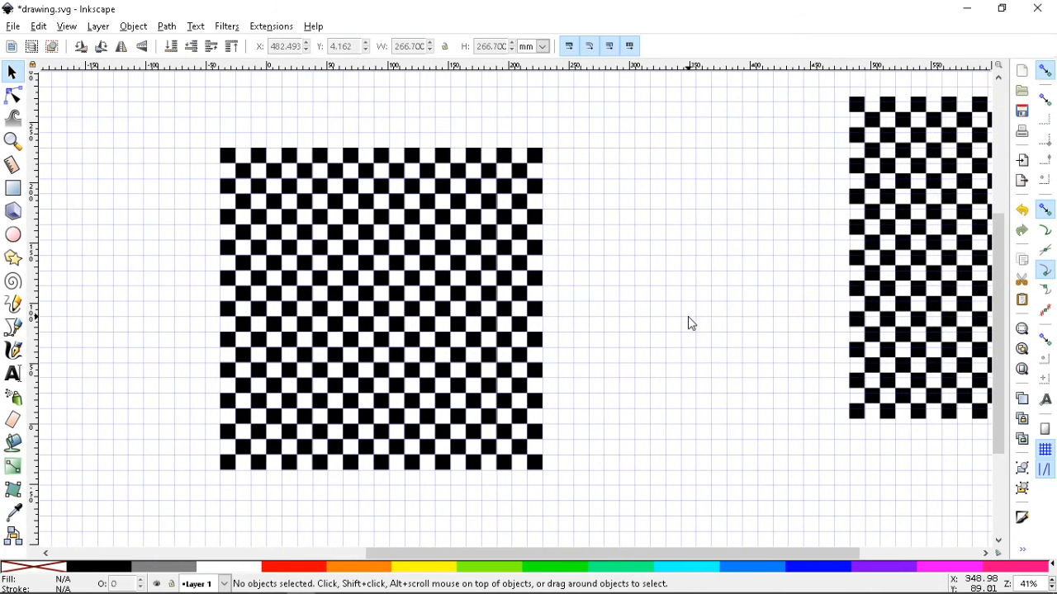
Step: Save the document with the grouped checkerboard and its spare copy
key(5)
key(minus)
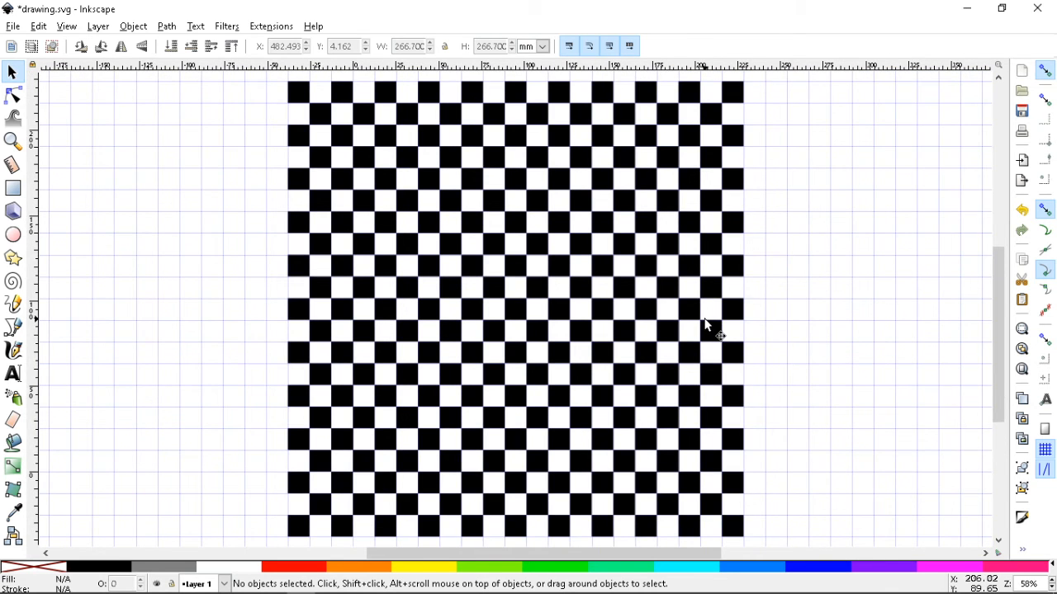
key(minus)
key(ctrl+s)
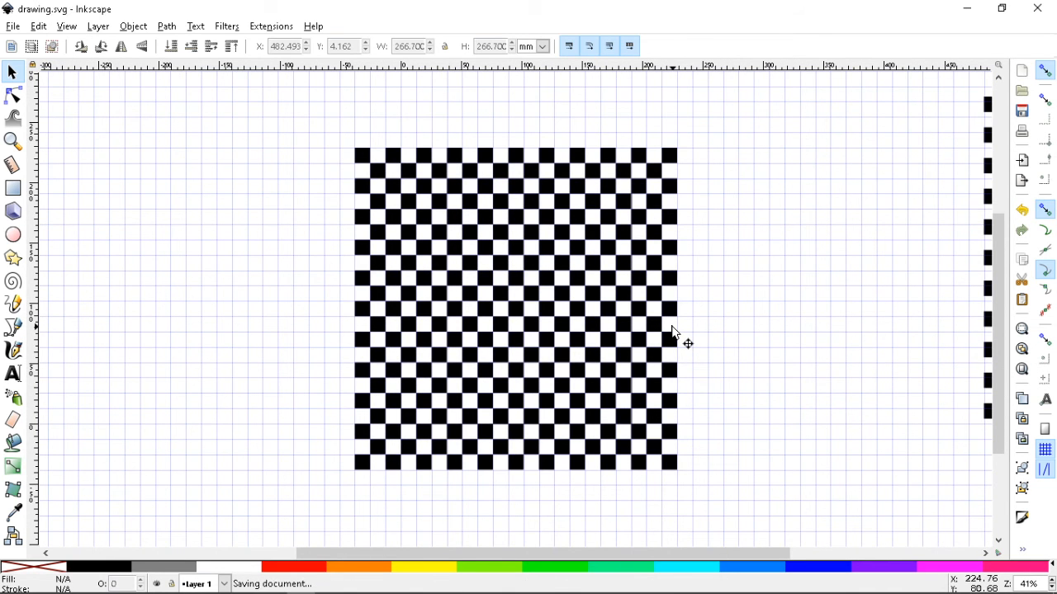
Step: Hide the grid and rotate the grouped checkerboard over the page clockwise in small increments to about 45 degrees, forming a diamond
key(numbersign)
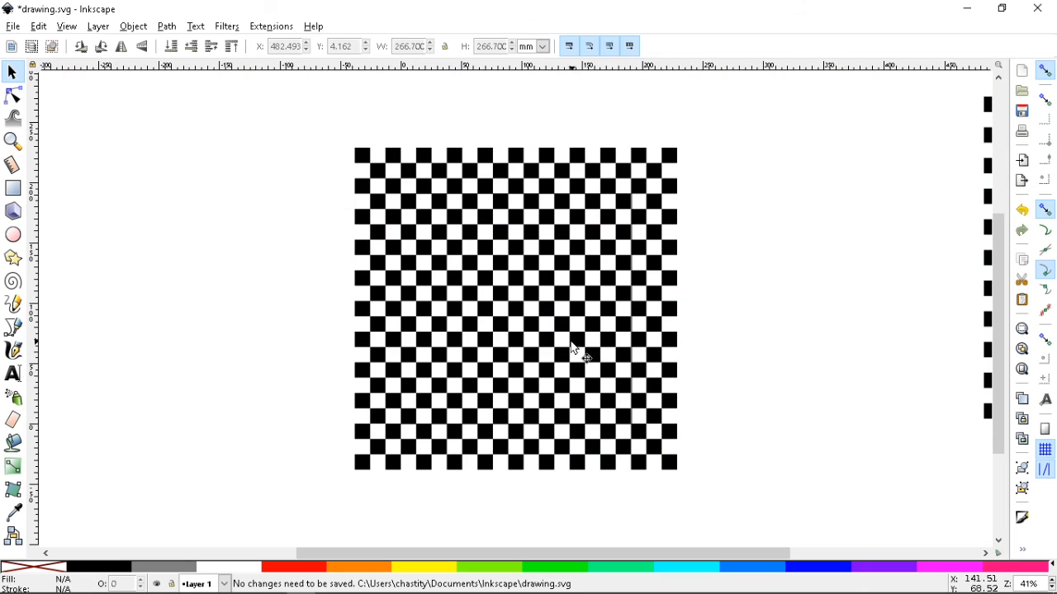
click(524, 318)
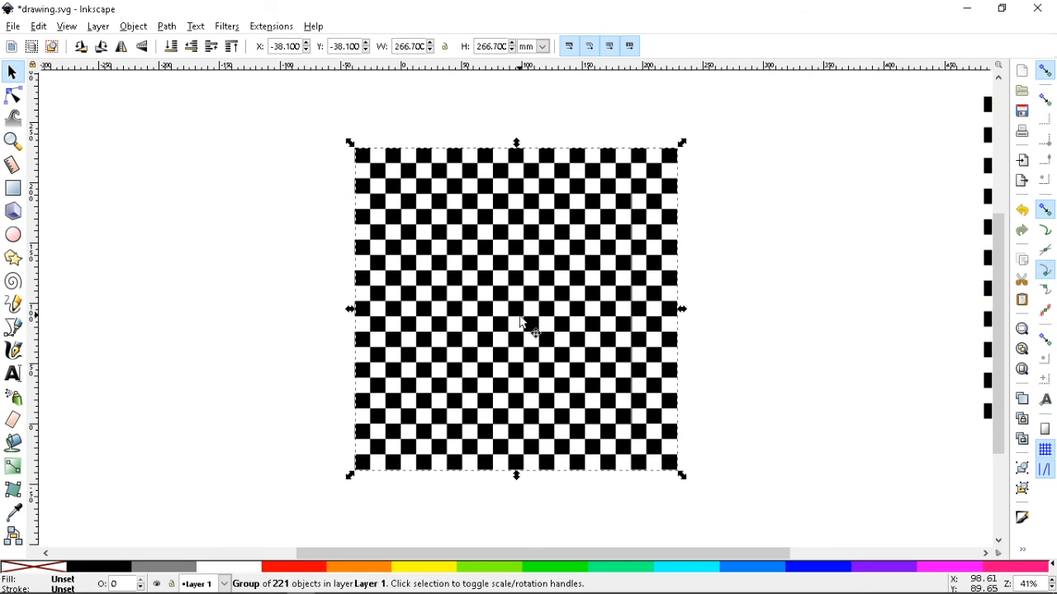
key(bracketright)
key(bracketright)
key(bracketright)
key(bracketright)
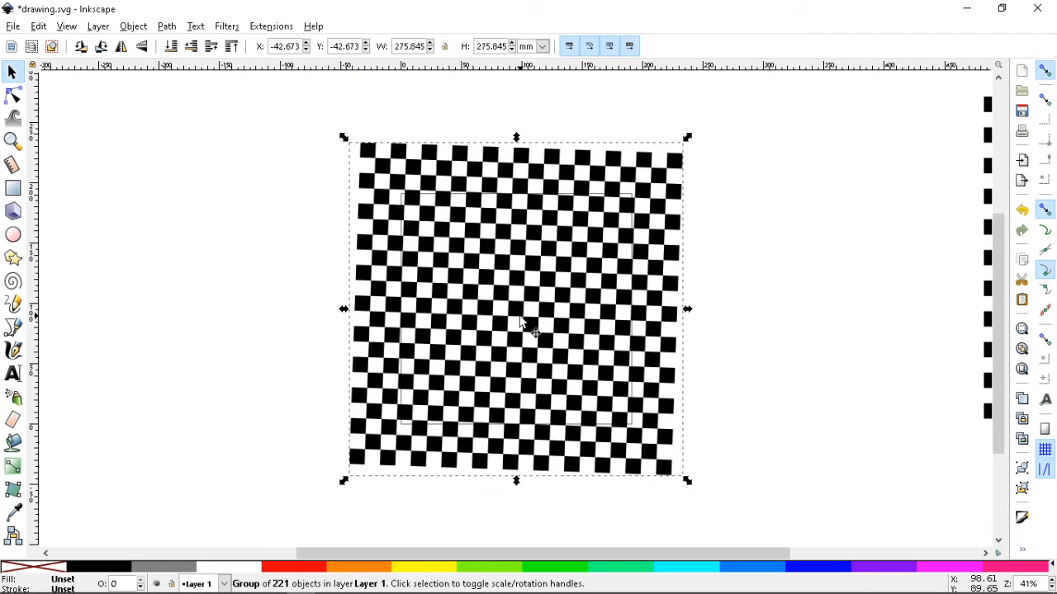
key(bracketright)
key(bracketright)
key(bracketright)
key(bracketright)
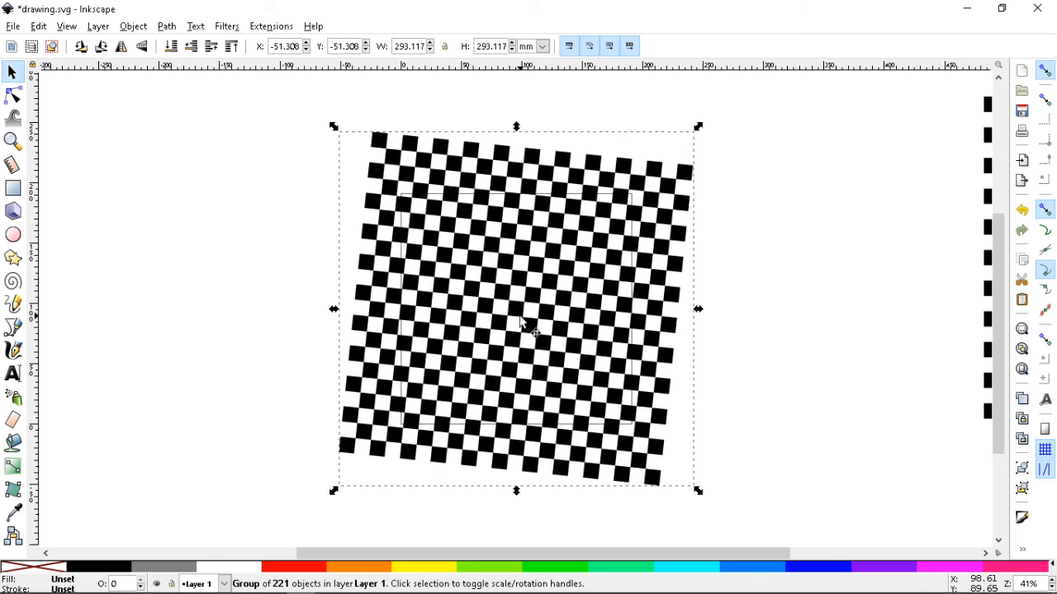
key(bracketright)
key(bracketright)
key(bracketright)
key(bracketright)
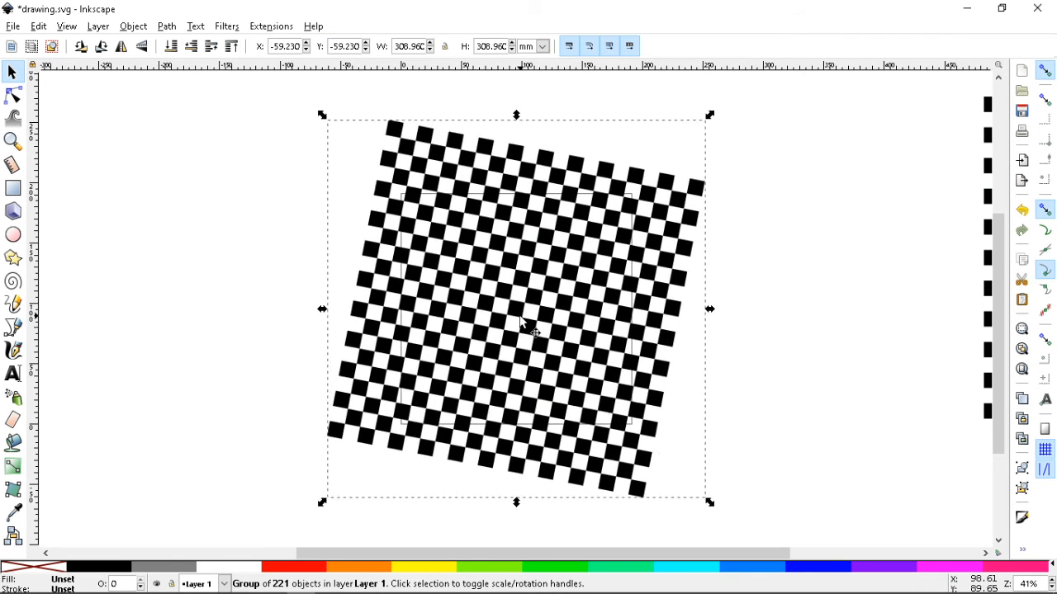
key(bracketright)
key(bracketright)
key(bracketright)
key(bracketright)
key(bracketright)
key(bracketright)
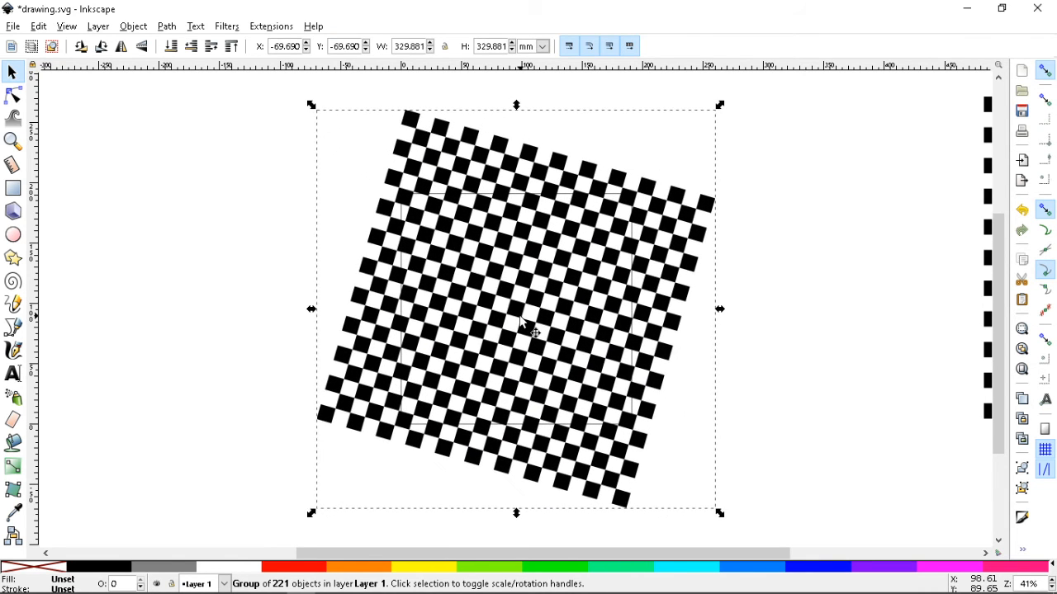
key(bracketright)
key(bracketright)
key(bracketright)
key(bracketright)
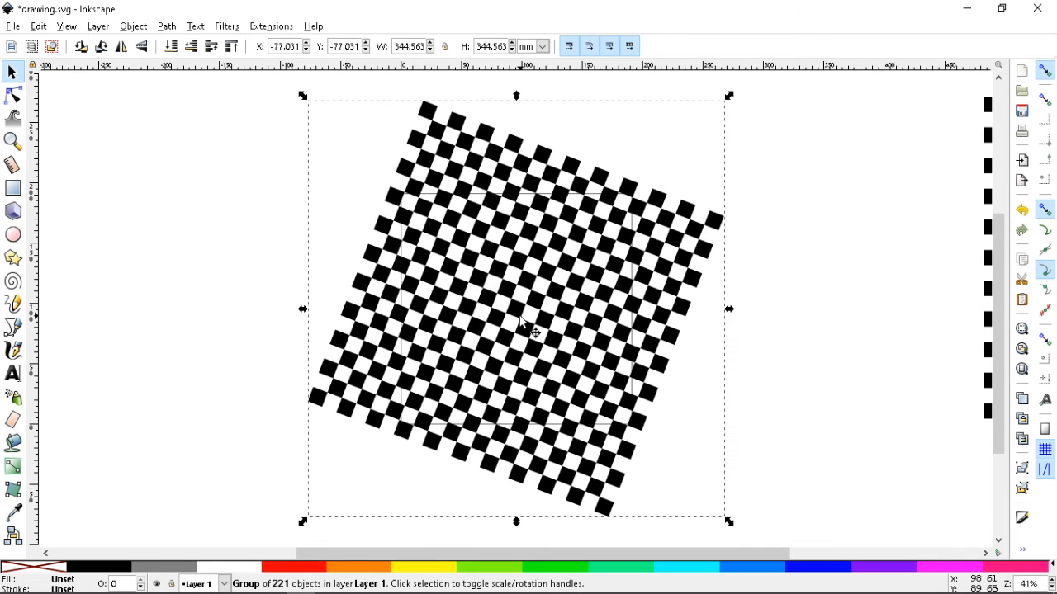
key(bracketright)
key(bracketright)
key(bracketright)
key(bracketright)
key(bracketright)
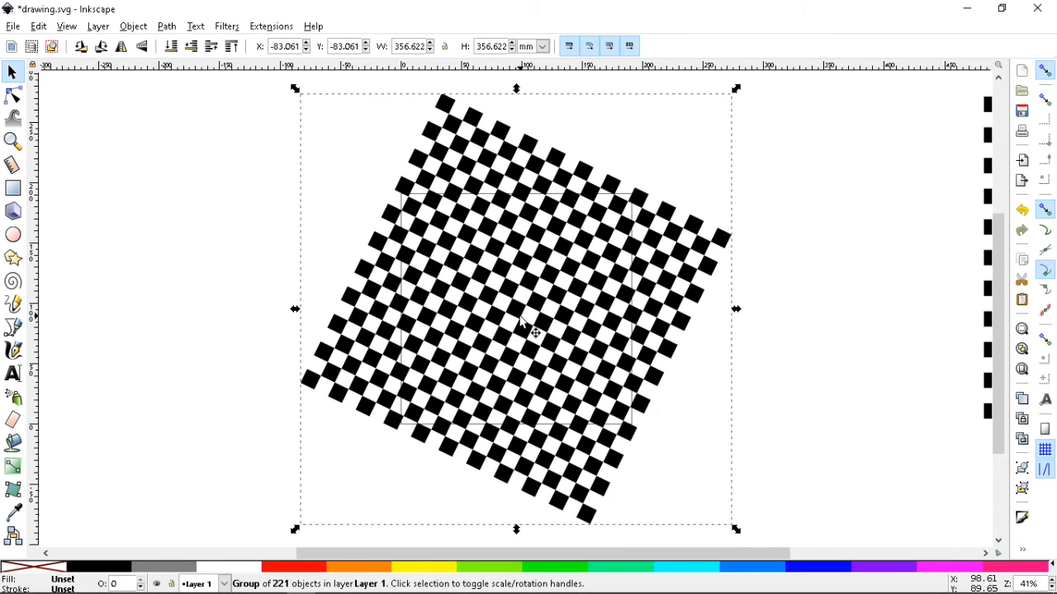
key(bracketright)
key(bracketright)
key(bracketright)
key(bracketright)
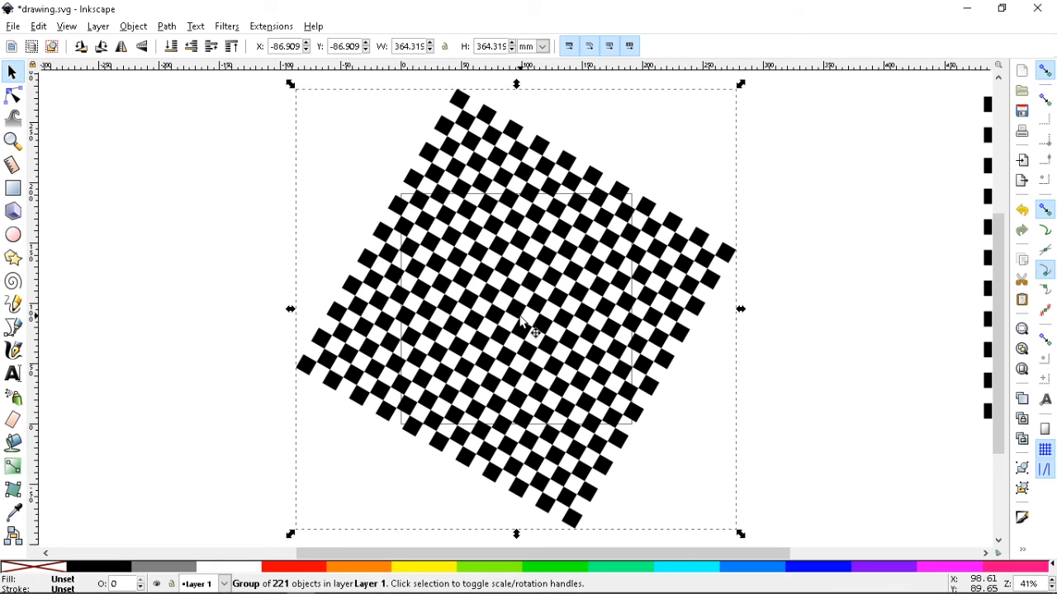
key(bracketright)
key(bracketright)
key(bracketright)
key(bracketright)
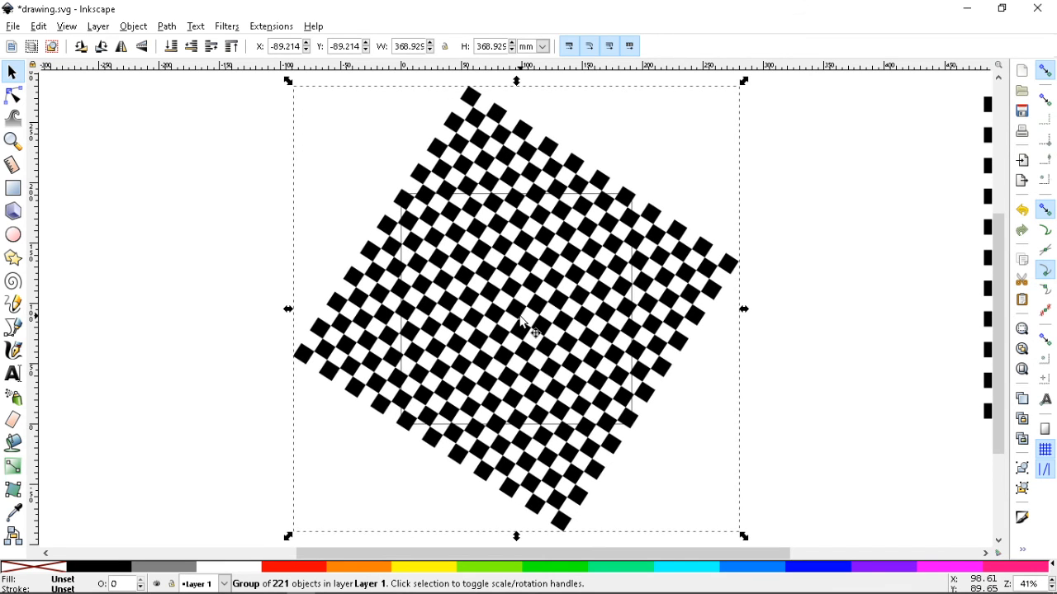
key(bracketright)
key(bracketright)
key(bracketright)
key(bracketright)
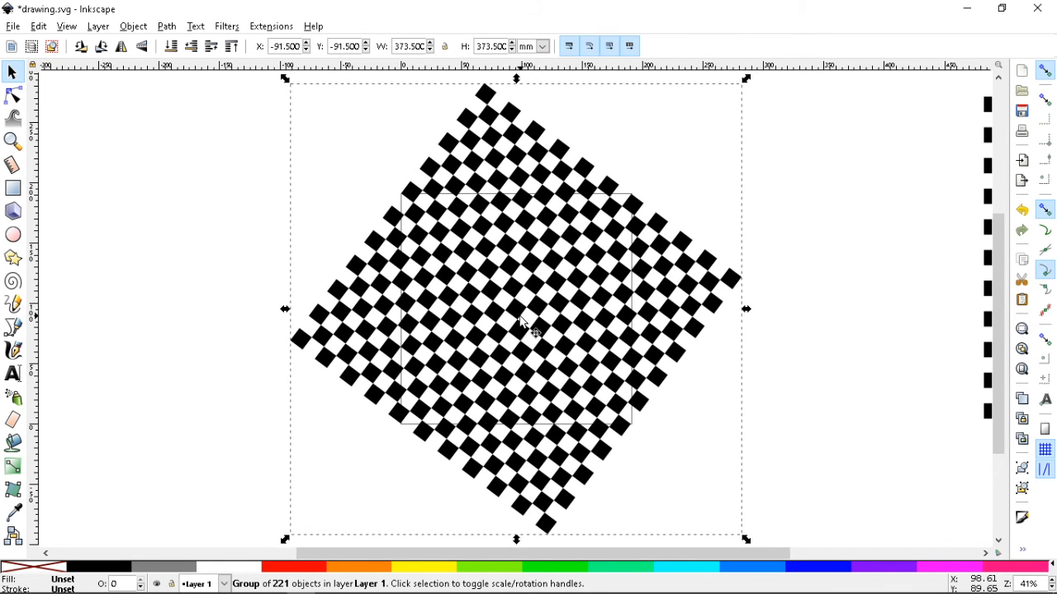
key(bracketright)
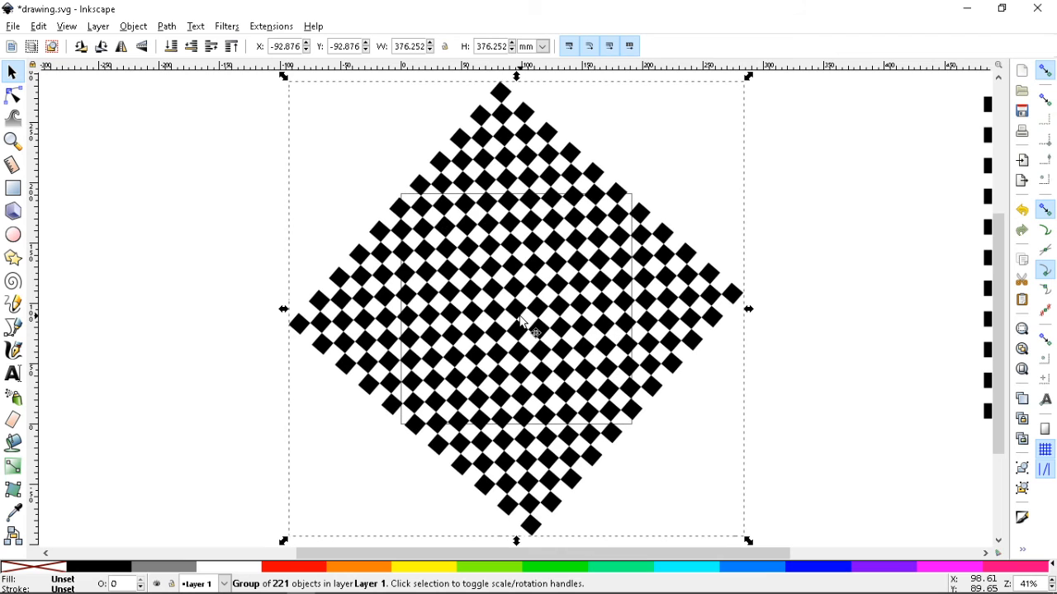
key(bracketright)
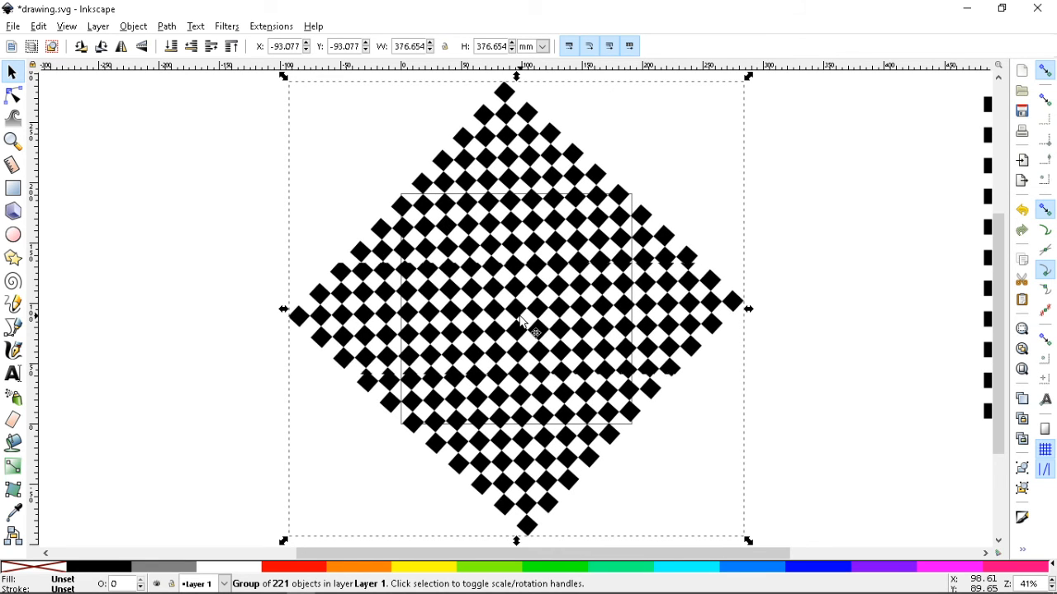
key(bracketright)
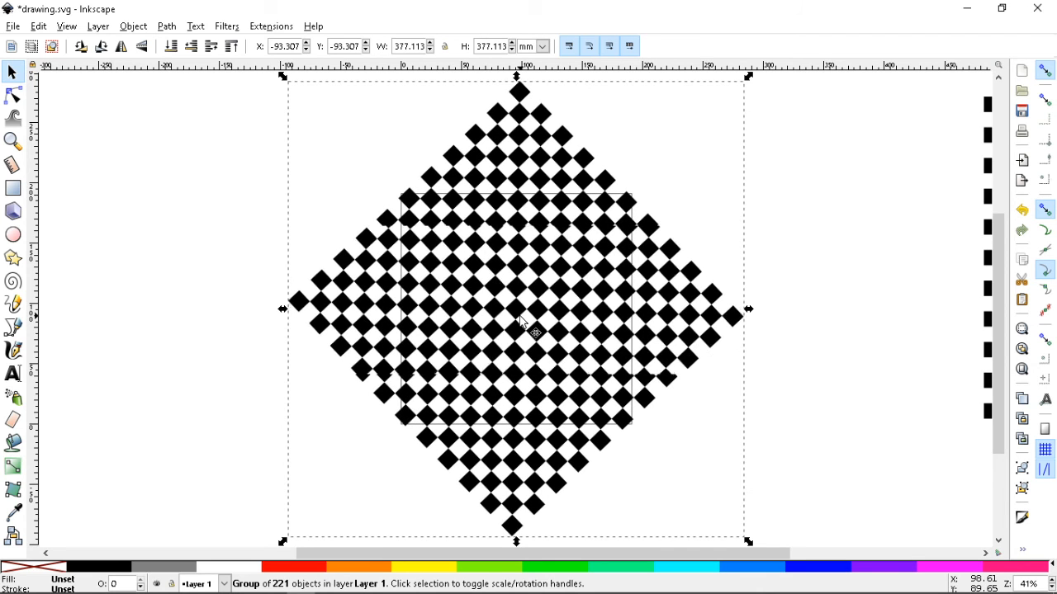
Step: Continue rotating the checkerboard group clockwise in small increments past a quarter turn, until its bounding box is about 362.6 mm wide
key(bracketleft)
key(bracketleft)
key(bracketleft)
key(bracketleft)
key(bracketleft)
key(bracketleft)
key(bracketleft)
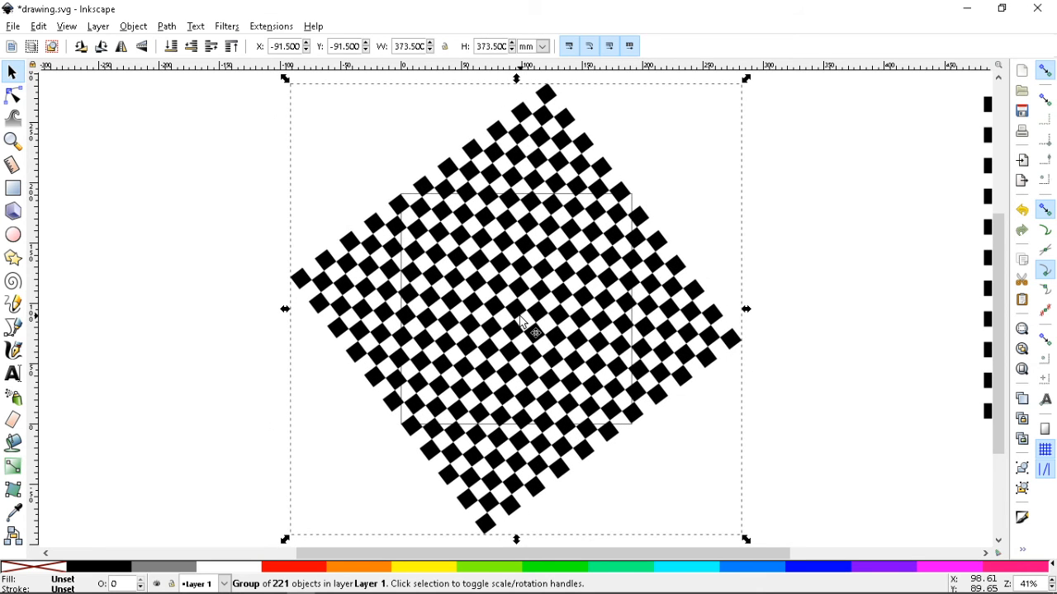
key(bracketleft)
key(bracketleft)
key(bracketleft)
key(bracketleft)
key(bracketleft)
key(bracketleft)
key(bracketleft)
key(bracketleft)
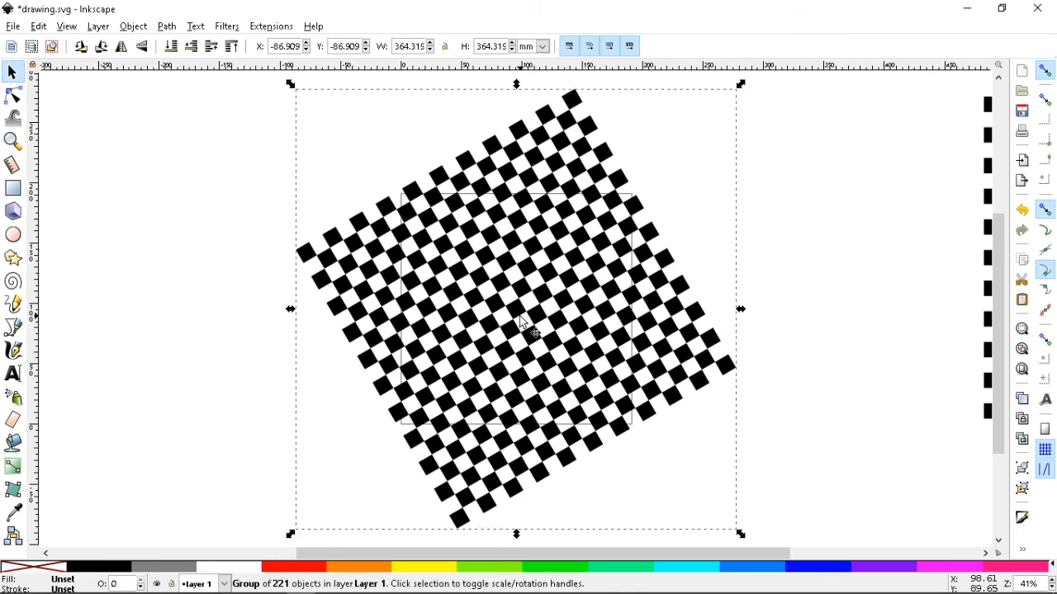
key(bracketleft)
key(bracketleft)
key(bracketleft)
key(bracketleft)
key(bracketleft)
key(bracketleft)
key(bracketleft)
key(bracketleft)
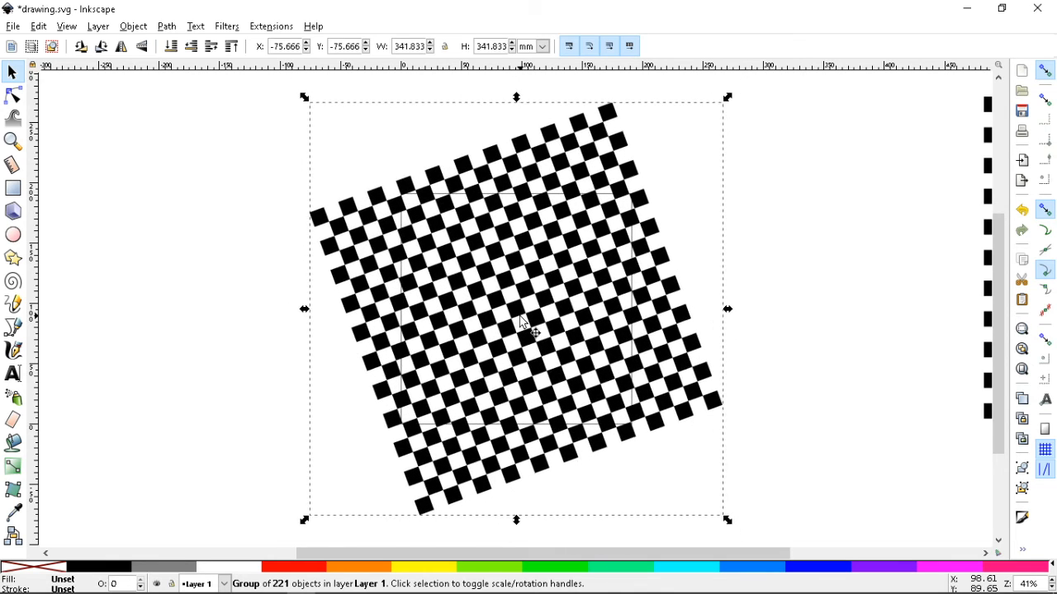
key(bracketleft)
key(bracketleft)
key(bracketleft)
key(bracketleft)
key(bracketleft)
key(bracketleft)
key(bracketleft)
key(bracketleft)
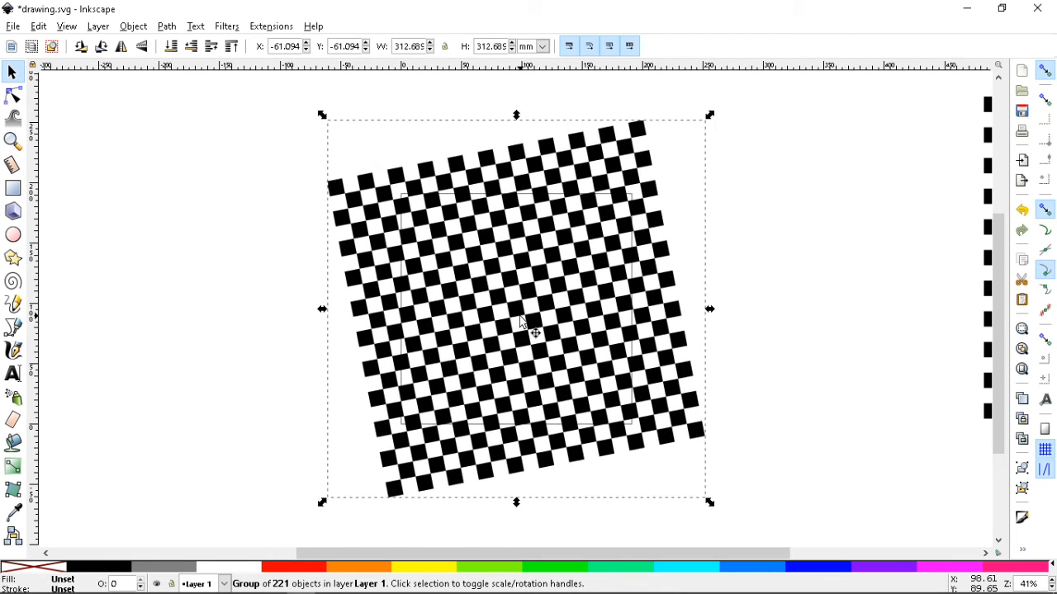
key(bracketleft)
key(bracketleft)
key(bracketleft)
key(bracketleft)
key(bracketleft)
key(bracketleft)
key(bracketleft)
key(bracketleft)
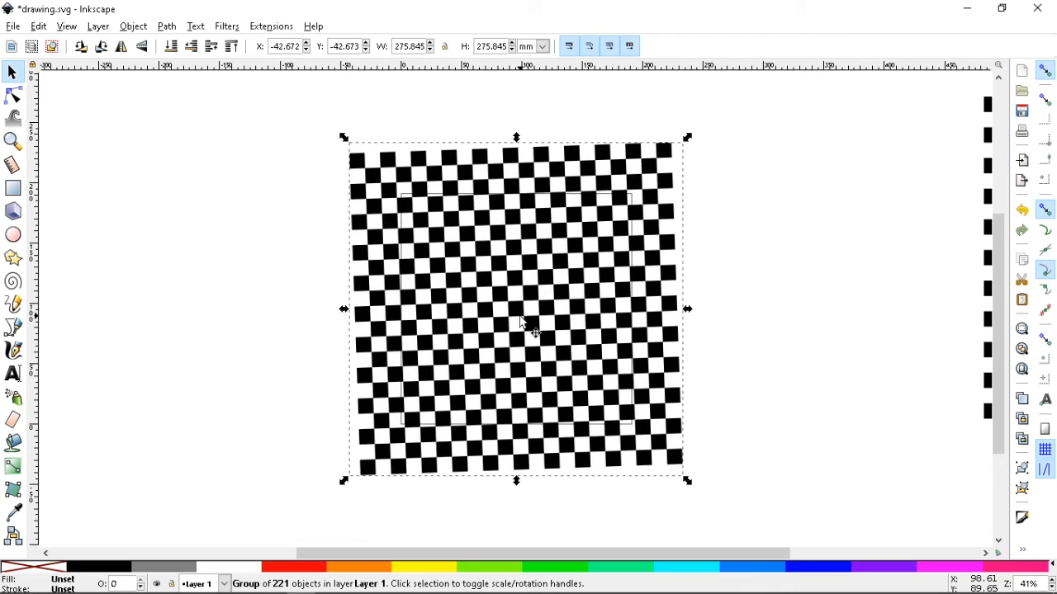
key(bracketleft)
key(bracketleft)
key(bracketleft)
key(bracketleft)
key(bracketleft)
key(bracketleft)
key(bracketleft)
key(bracketleft)
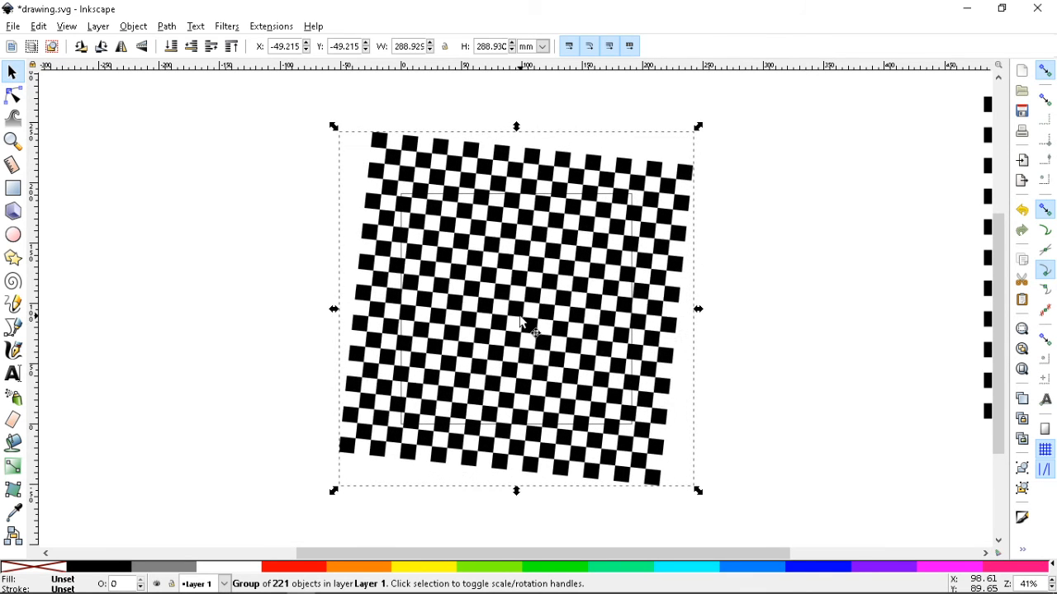
key(bracketleft)
key(bracketleft)
key(bracketleft)
key(bracketleft)
key(bracketleft)
key(bracketleft)
key(bracketleft)
key(bracketleft)
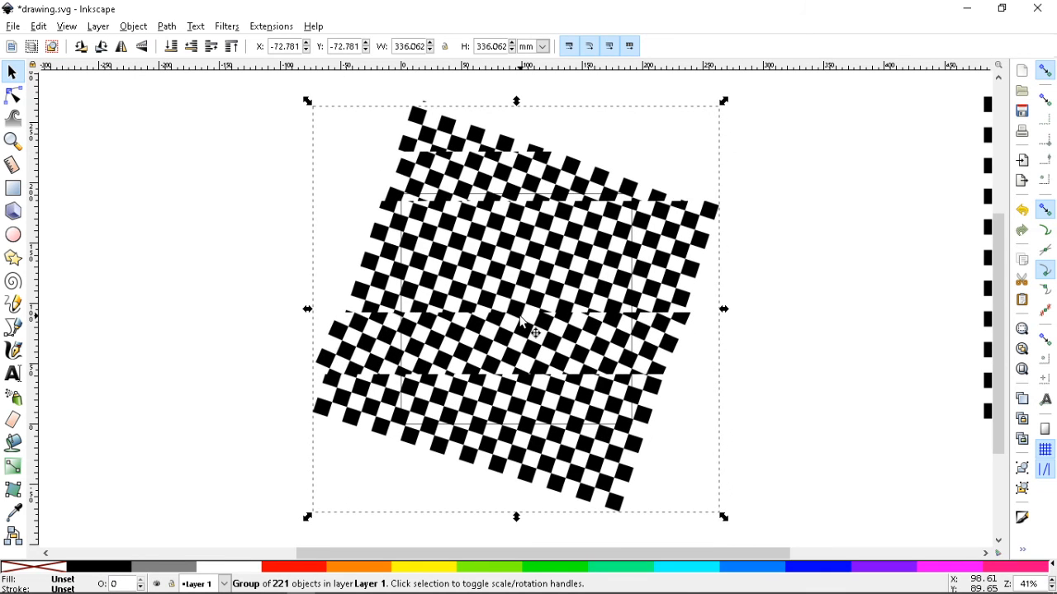
key(bracketleft)
key(bracketleft)
key(bracketleft)
key(bracketleft)
key(bracketleft)
key(bracketleft)
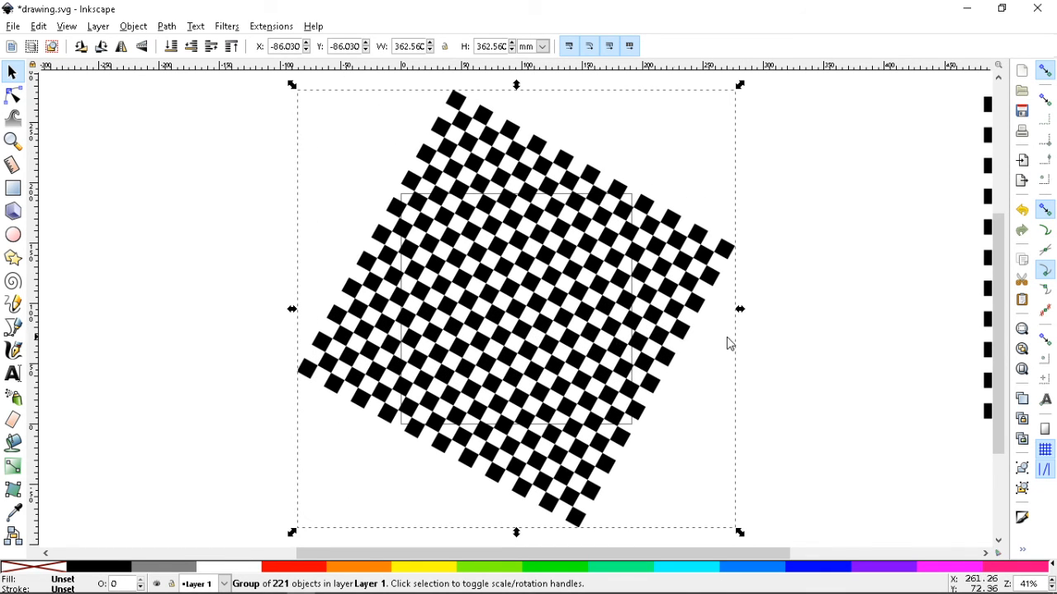
Step: Use the Transform Move settings to shift the rotated checkerboard horizontally in small repeated moves, about 4.4 mm in total
key(ctrl+shift)
key(ctrl+shift+m)
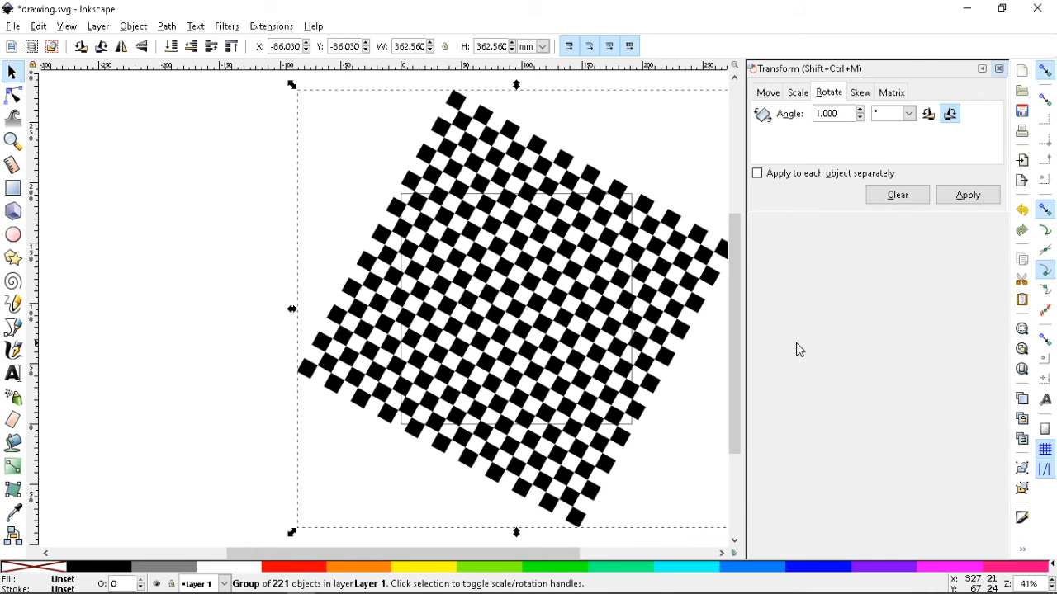
click(797, 94)
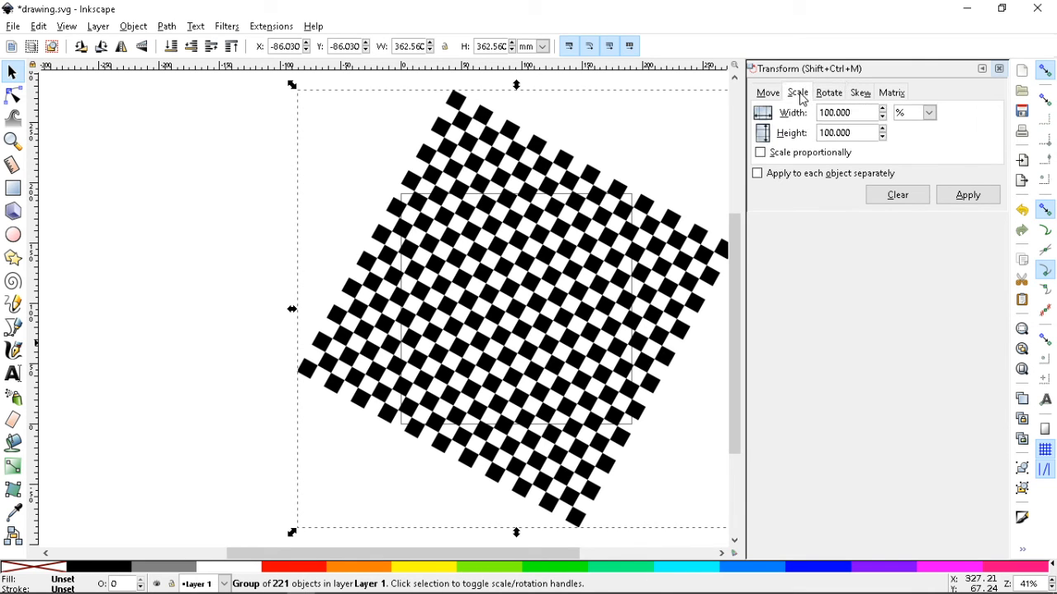
click(769, 93)
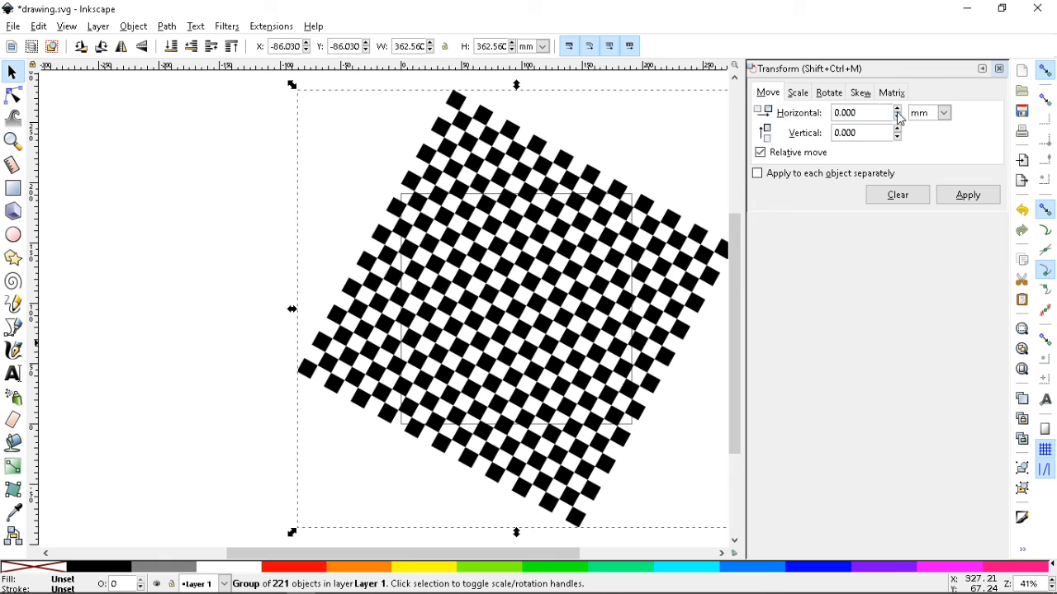
click(957, 196)
click(958, 196)
click(898, 110)
click(965, 197)
click(966, 196)
click(967, 198)
click(967, 198)
click(967, 198)
click(968, 198)
Step: Skew the checkerboard group horizontally by 1.000° repeatedly until it is about 320.8 mm wide
click(860, 94)
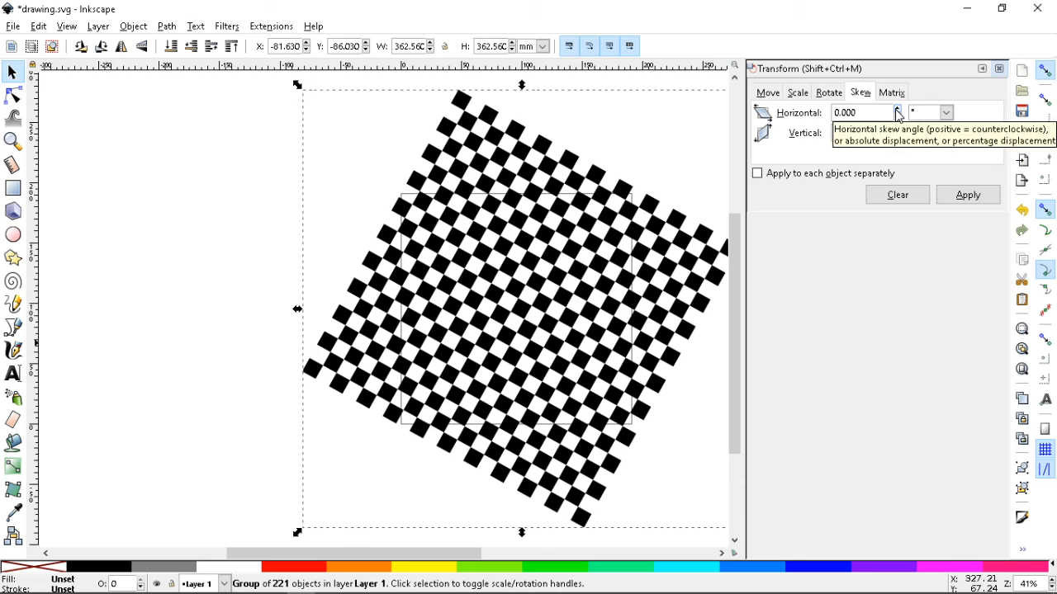
click(898, 113)
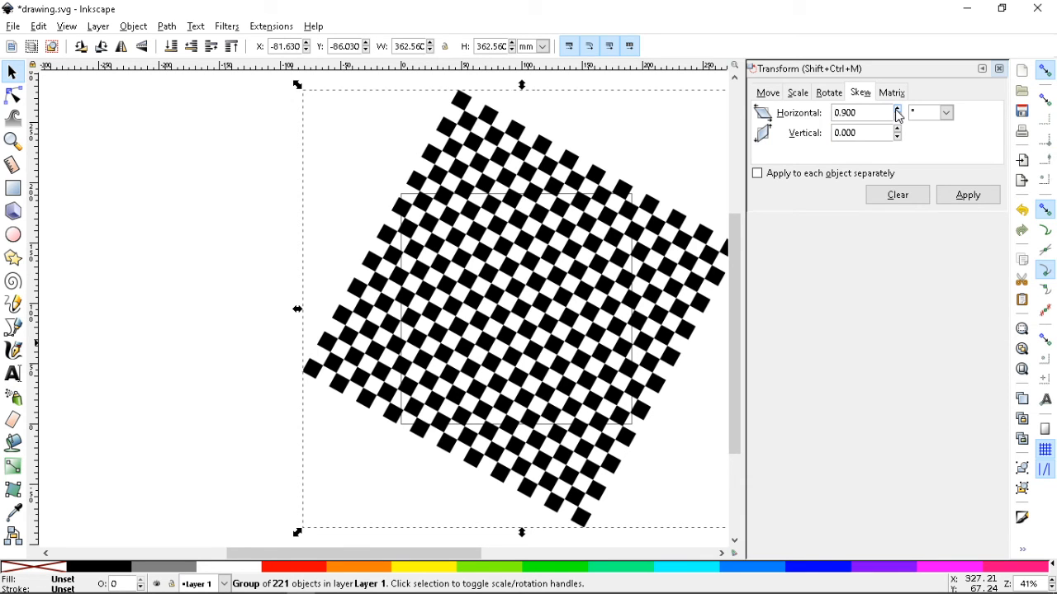
click(968, 198)
click(971, 198)
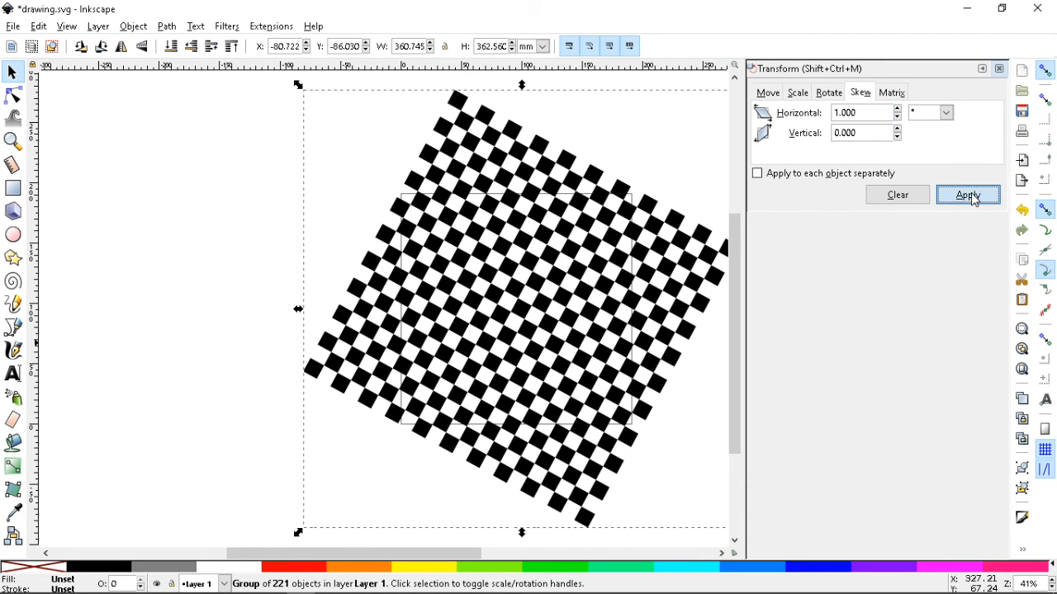
click(974, 198)
click(974, 198)
click(974, 198)
click(974, 198)
click(974, 198)
click(974, 198)
click(974, 198)
click(974, 198)
click(974, 199)
click(974, 198)
click(974, 198)
click(974, 198)
click(972, 196)
click(972, 195)
click(972, 196)
Step: Add a vertical skew to the 1.000° horizontal skew and apply it repeatedly until the checkerboard group is about 480.2 mm wide and 220 mm high
click(898, 129)
click(898, 129)
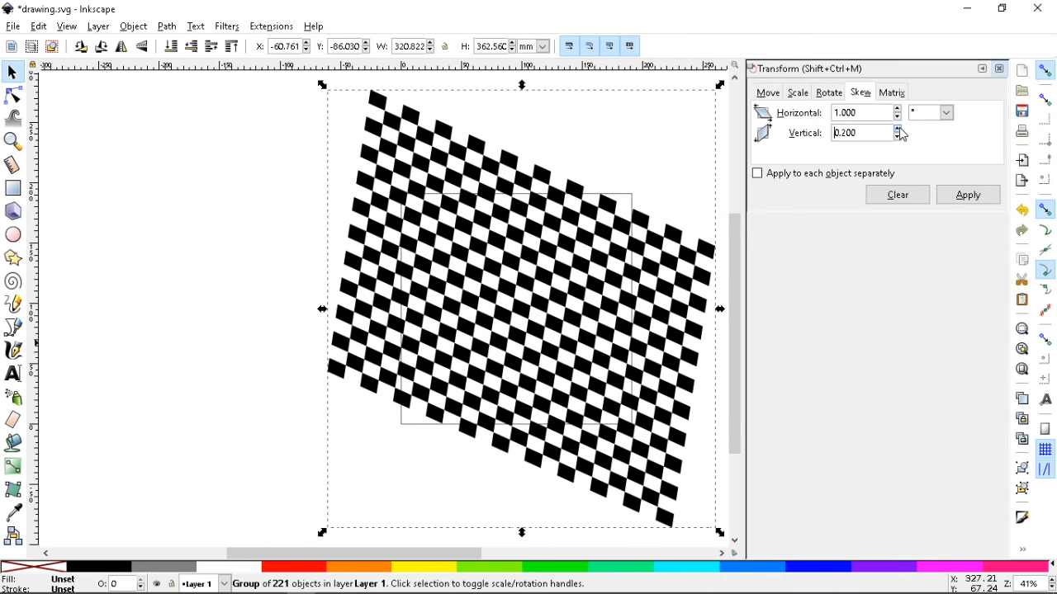
click(966, 197)
click(966, 197)
click(965, 197)
click(966, 196)
click(965, 196)
click(966, 196)
click(966, 196)
click(965, 196)
click(966, 197)
click(966, 197)
click(966, 196)
click(966, 197)
click(966, 196)
click(965, 196)
click(965, 196)
click(965, 195)
click(966, 196)
click(966, 196)
click(965, 195)
click(966, 196)
click(966, 196)
click(966, 196)
click(966, 195)
click(966, 196)
click(966, 196)
click(966, 195)
click(966, 195)
click(966, 196)
click(966, 195)
click(966, 196)
click(965, 196)
click(966, 195)
click(966, 196)
Step: Rotate the skewed checkerboard group clockwise in repeated 1.000° increments until it is about 449.8 mm wide, and close the Transform settings
click(831, 94)
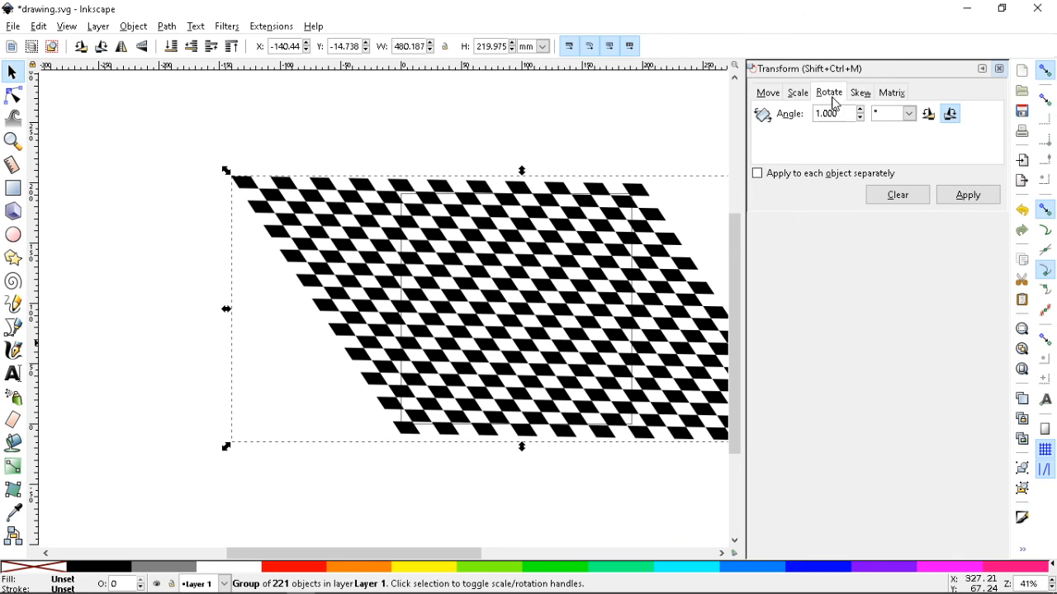
click(964, 195)
click(964, 195)
click(964, 194)
click(965, 196)
click(967, 198)
click(967, 198)
click(968, 198)
click(998, 70)
click(838, 271)
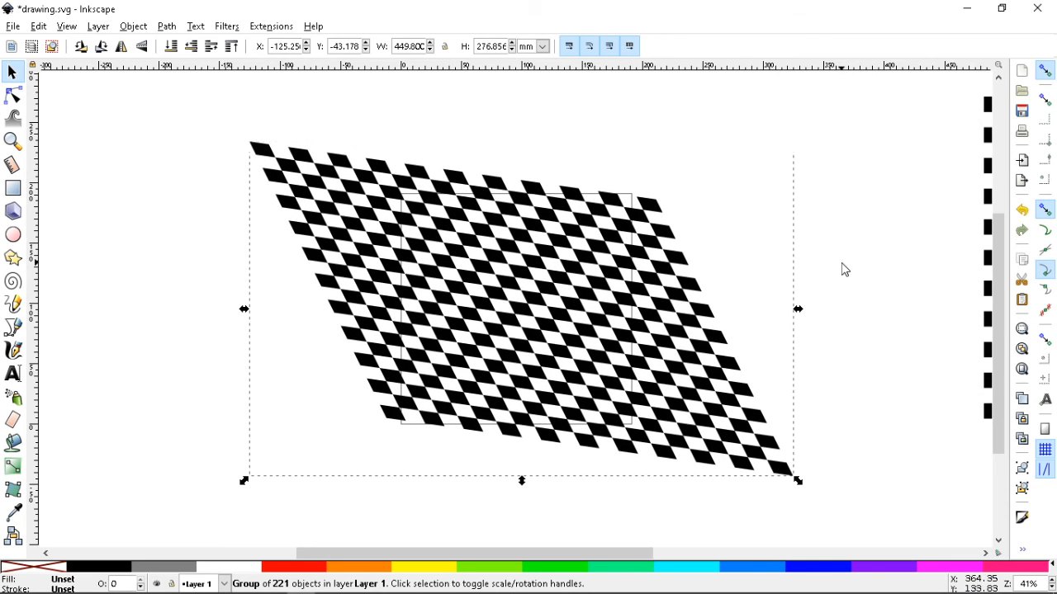
Step: Delete the distorted checkerboard group covering the page
click(501, 302)
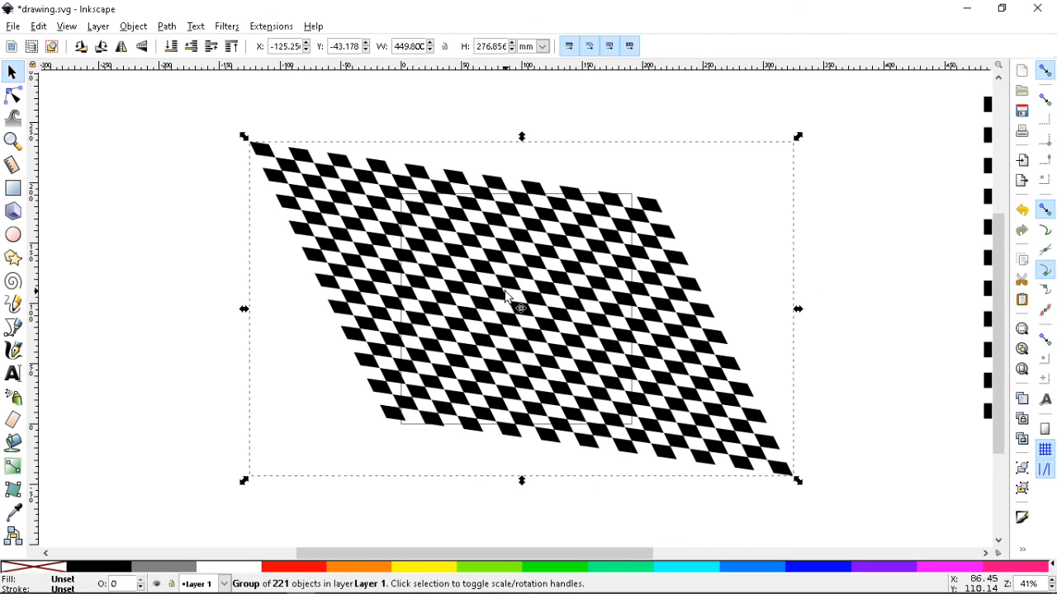
key(Delete)
key(5)
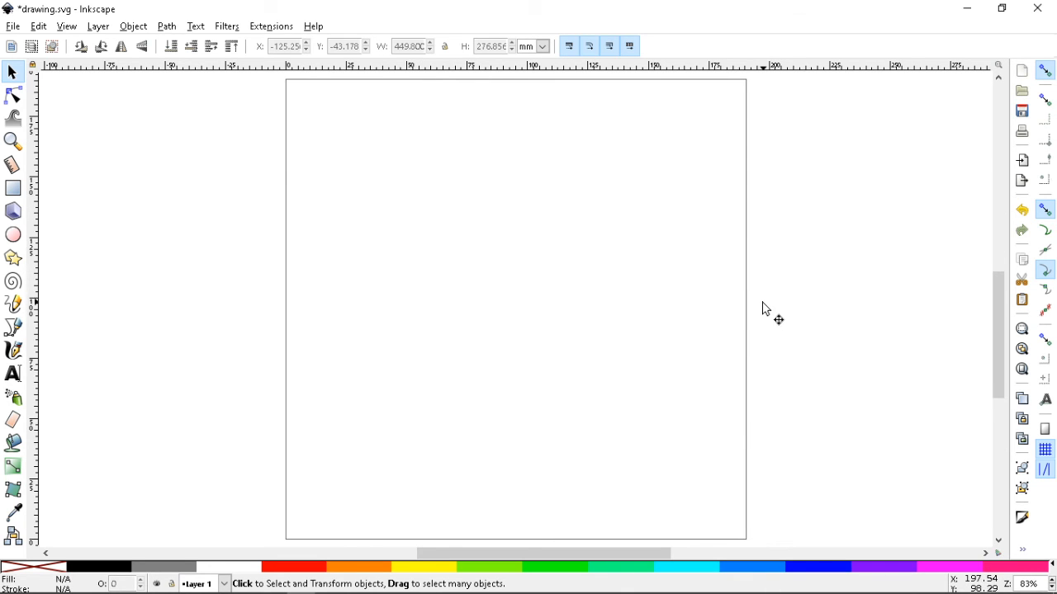
Step: Move the larger undistorted checkerboard group from beside the page onto the page and show the grid
scroll(764, 309, up, 3)
key(minus)
key(minus)
key(minus)
key(minus)
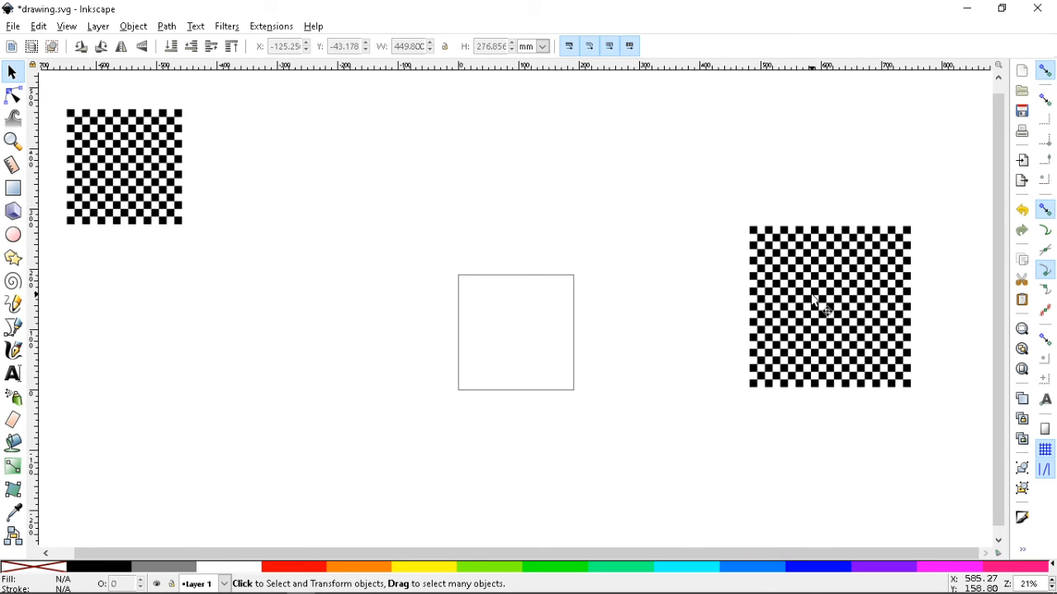
drag(828, 280, 539, 309)
key(numbersign)
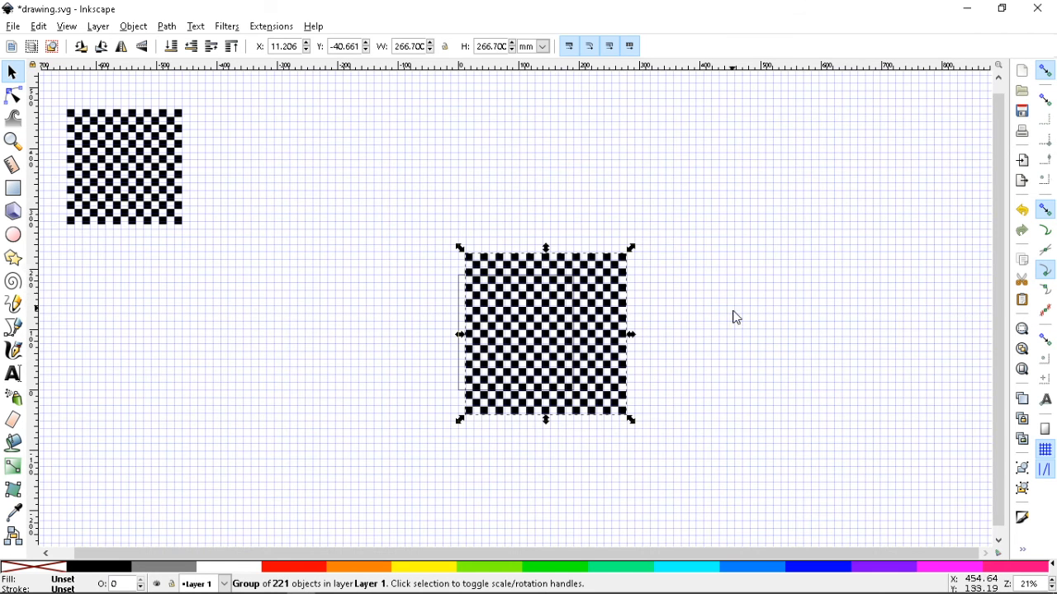
Step: Snap the checkerboard group to the grid at X -38.100 mm, Y -38.100 mm so it covers the page evenly
mouse_move(495, 294)
mouse_down()
mouse_move(512, 300)
mouse_move(479, 293)
mouse_up()
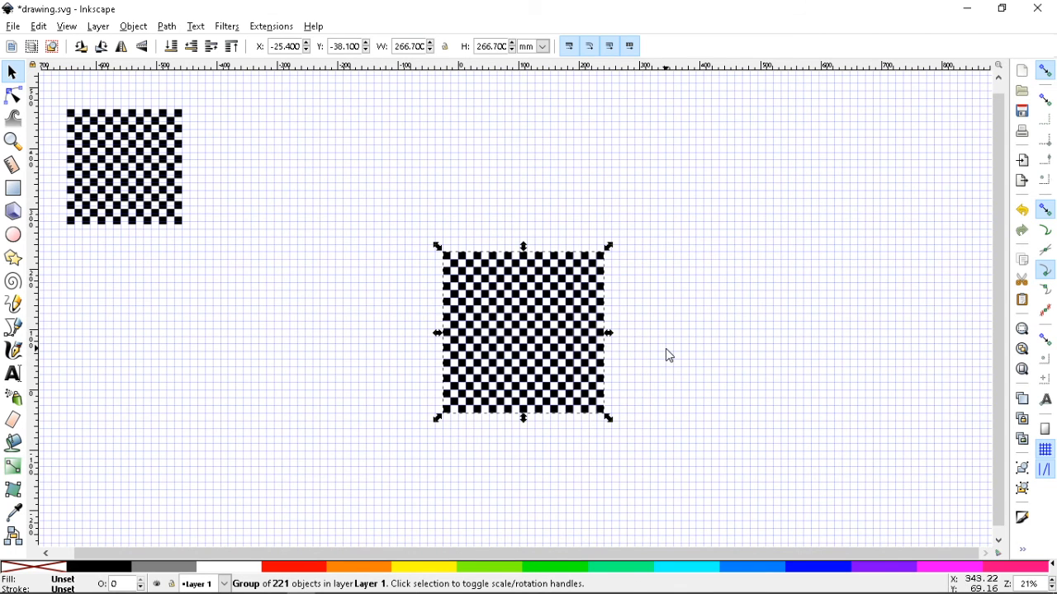
key(3)
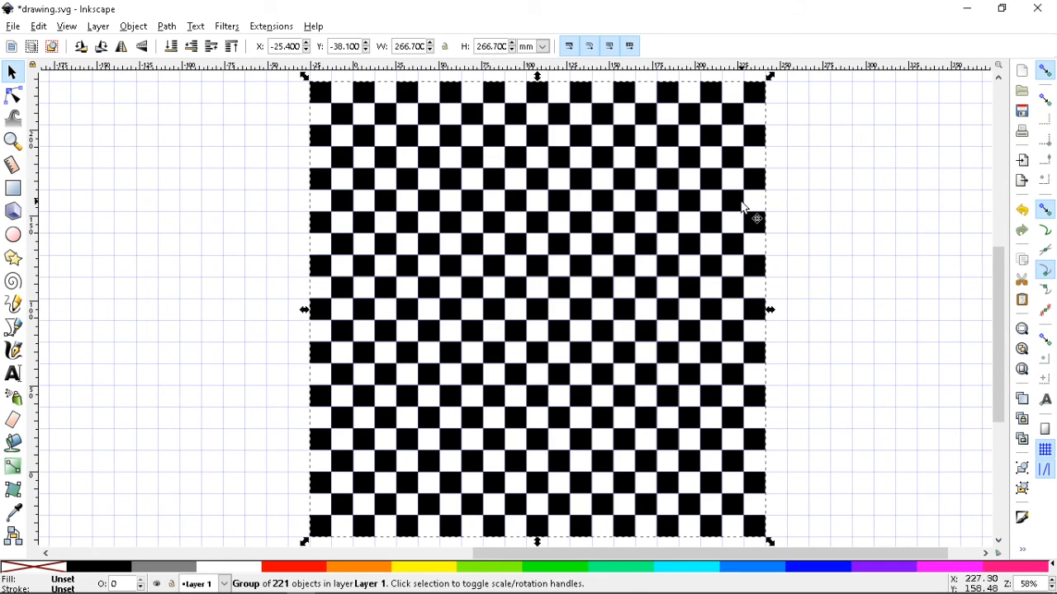
click(806, 161)
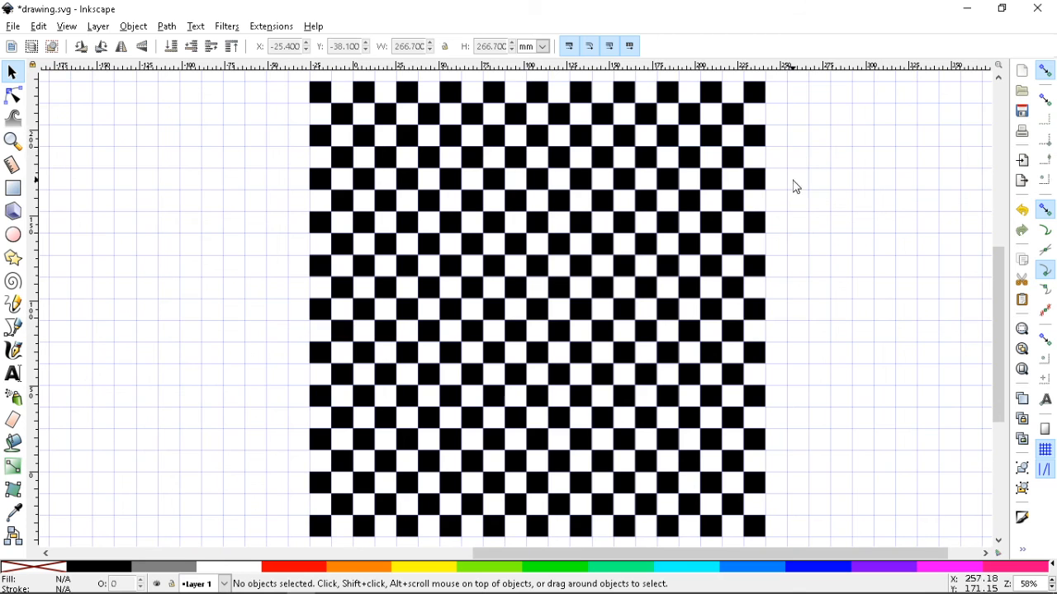
click(728, 178)
click(855, 189)
drag(384, 146, 358, 156)
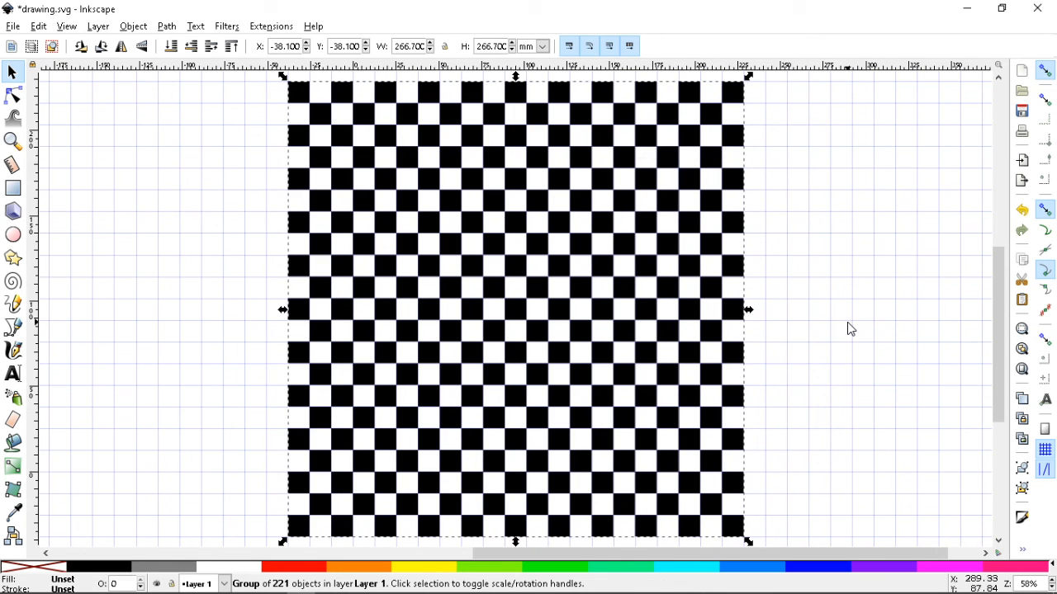
key(Escape)
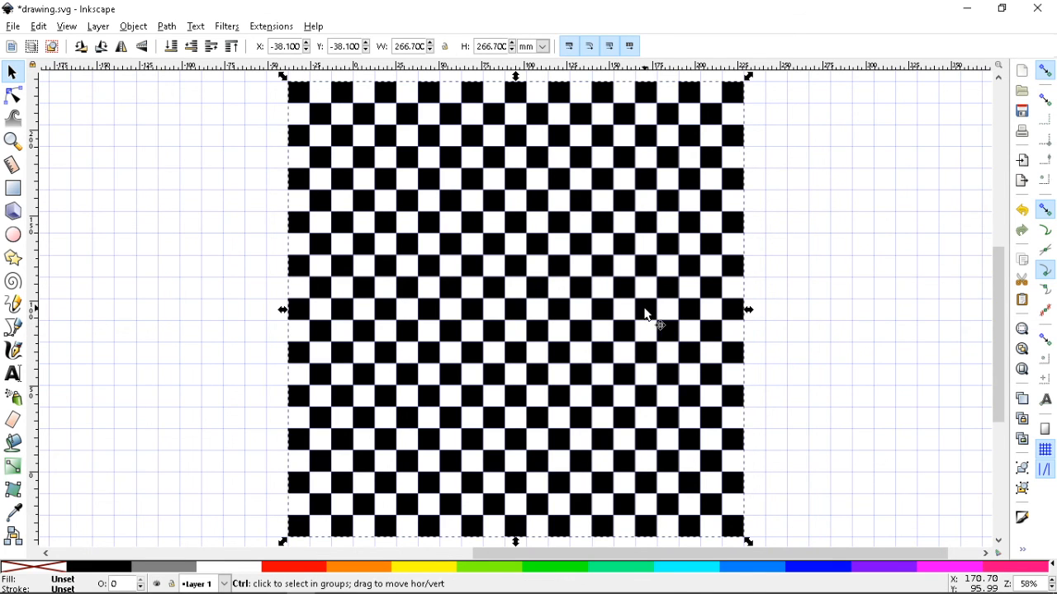
Step: Ungroup the checkerboard and move four single squares from its right part out beside it
key(ctrl+shift+g)
click(805, 321)
drag(708, 295, 815, 295)
drag(675, 287, 785, 289)
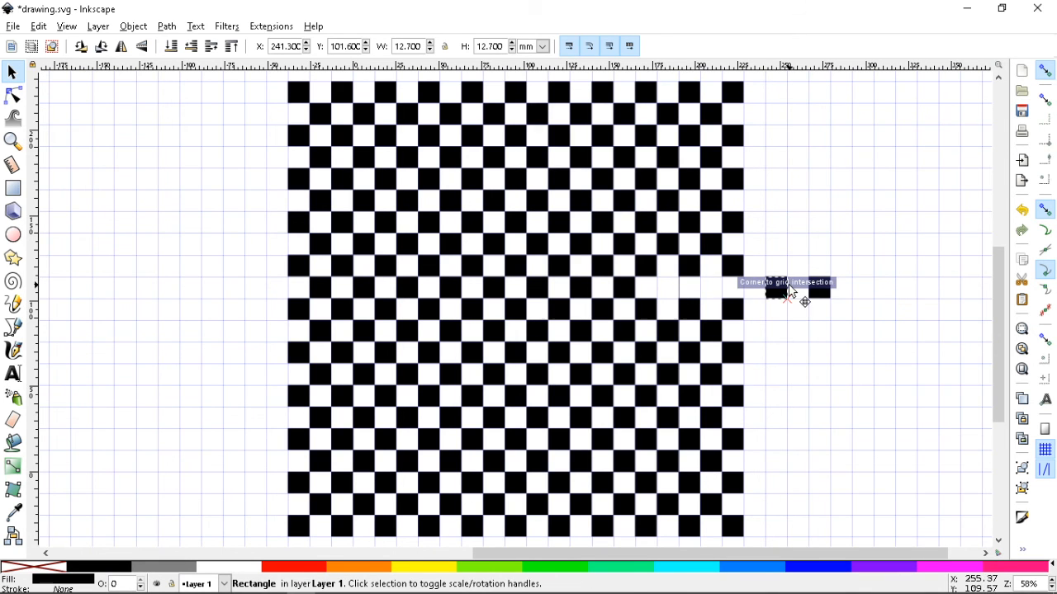
scroll(825, 204, up, 2)
drag(706, 186, 813, 185)
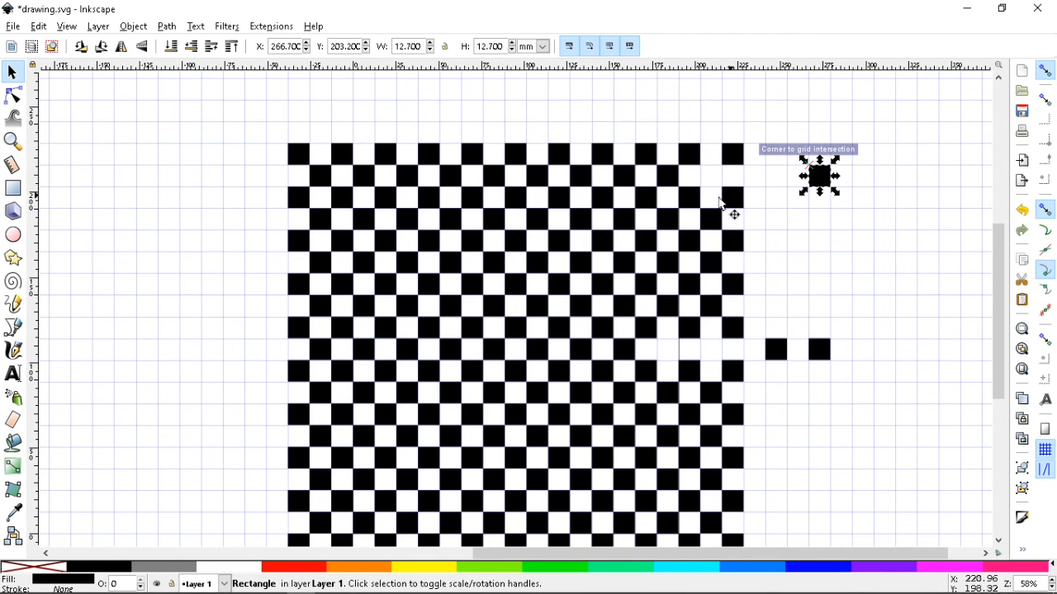
drag(686, 229, 818, 236)
Step: Move two squares from the checkerboard's lower right outside it and displace two more squares from its lower left
scroll(910, 284, down, 1)
scroll(908, 284, down, 10)
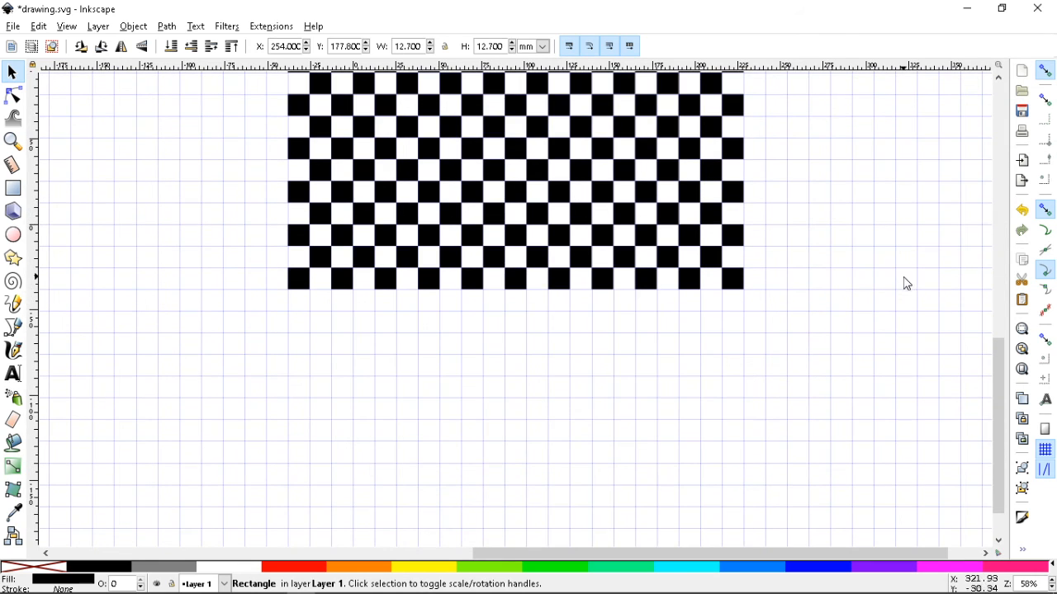
drag(691, 237, 846, 280)
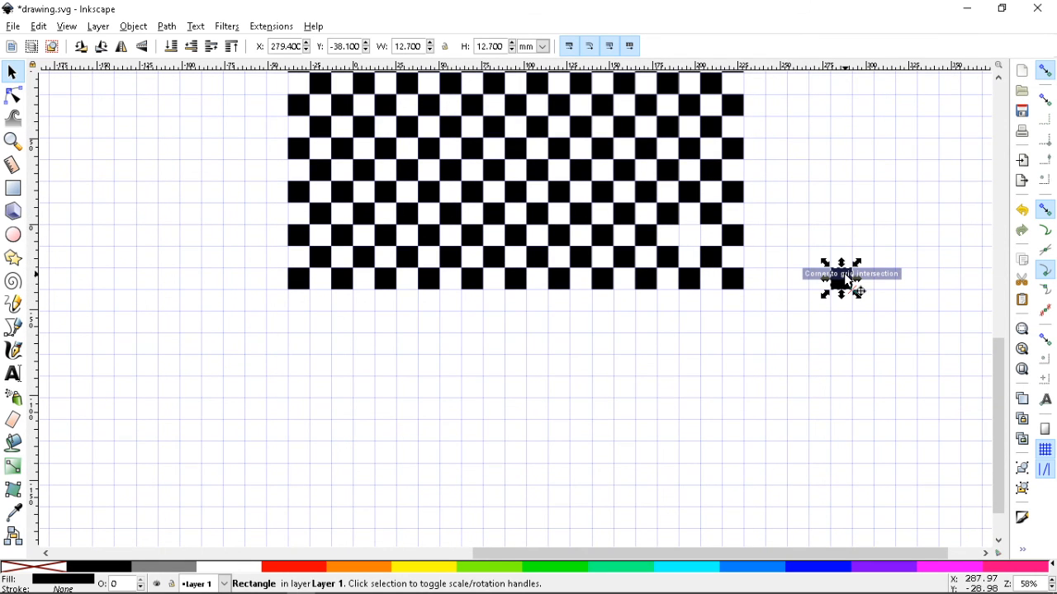
drag(675, 230, 821, 239)
scroll(834, 242, up, 9)
scroll(835, 242, up, 2)
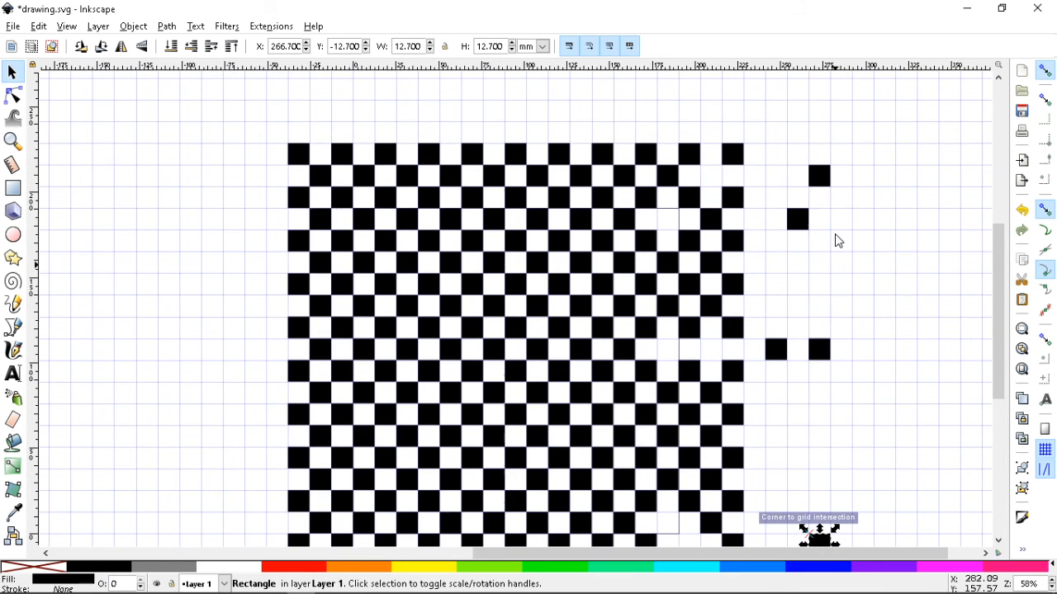
scroll(836, 239, down, 5)
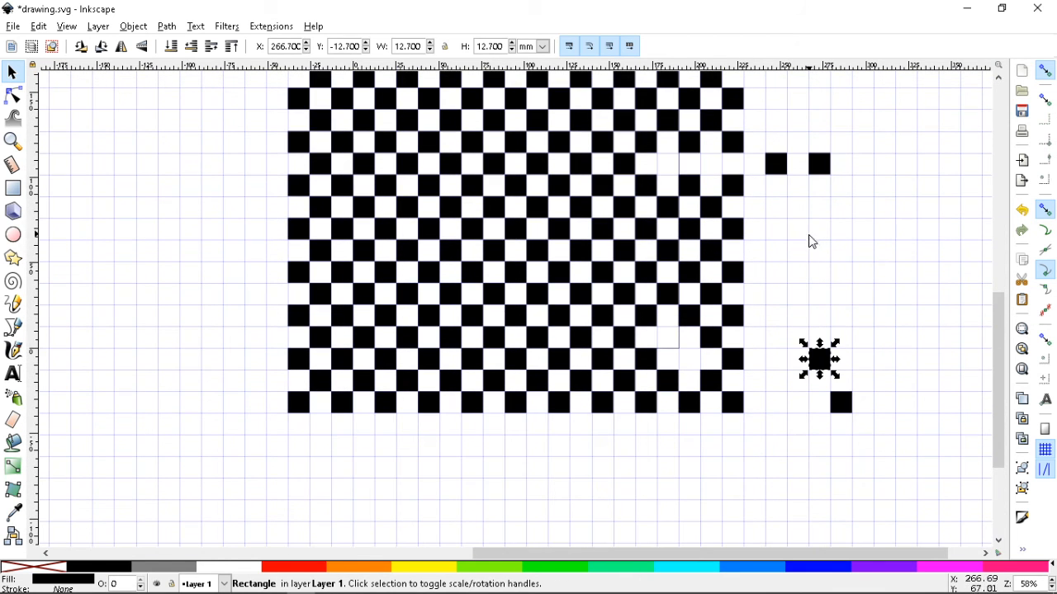
drag(345, 369, 341, 440)
drag(361, 336, 501, 363)
Step: Undo the moves of the single squares and the ungrouping so the checkerboard is one group again
key(ctrl+z)
key(ctrl+z)
key(ctrl+z)
key(ctrl+z)
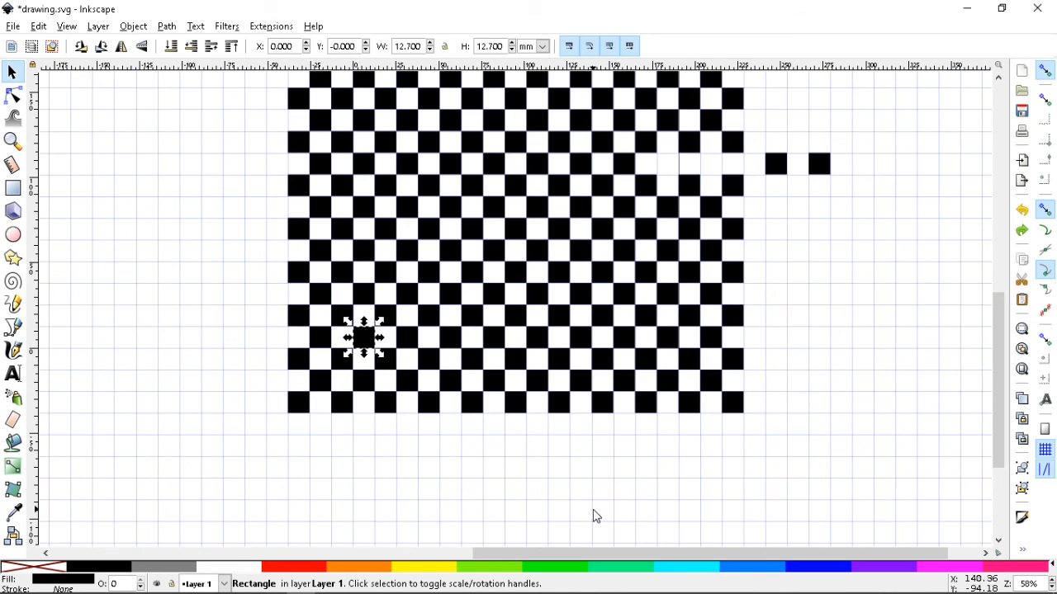
key(ctrl+z)
key(ctrl+z)
scroll(763, 433, up, 5)
scroll(771, 427, down, 3)
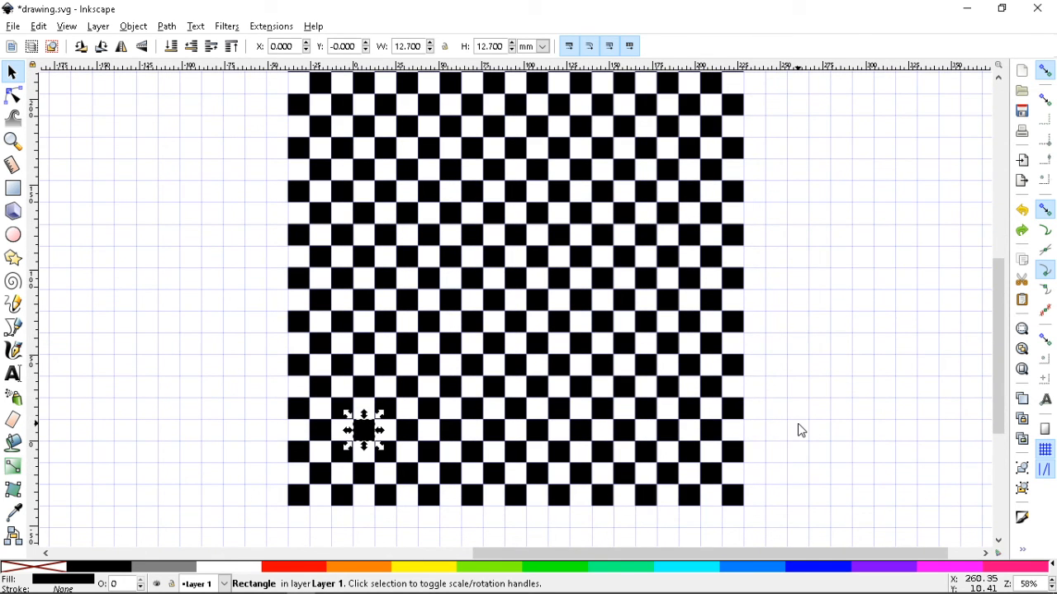
click(799, 430)
click(619, 383)
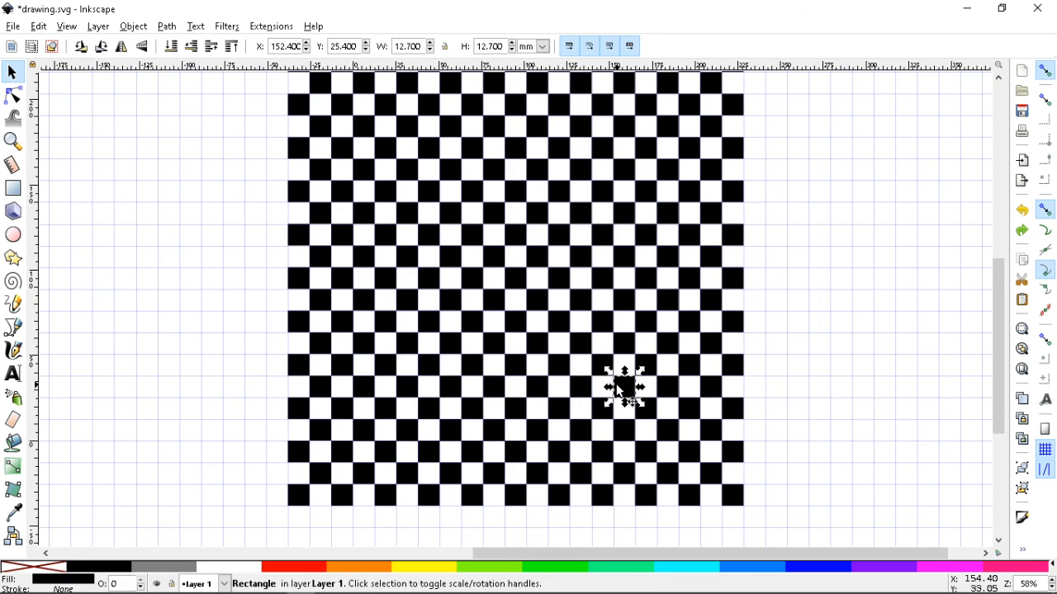
click(842, 401)
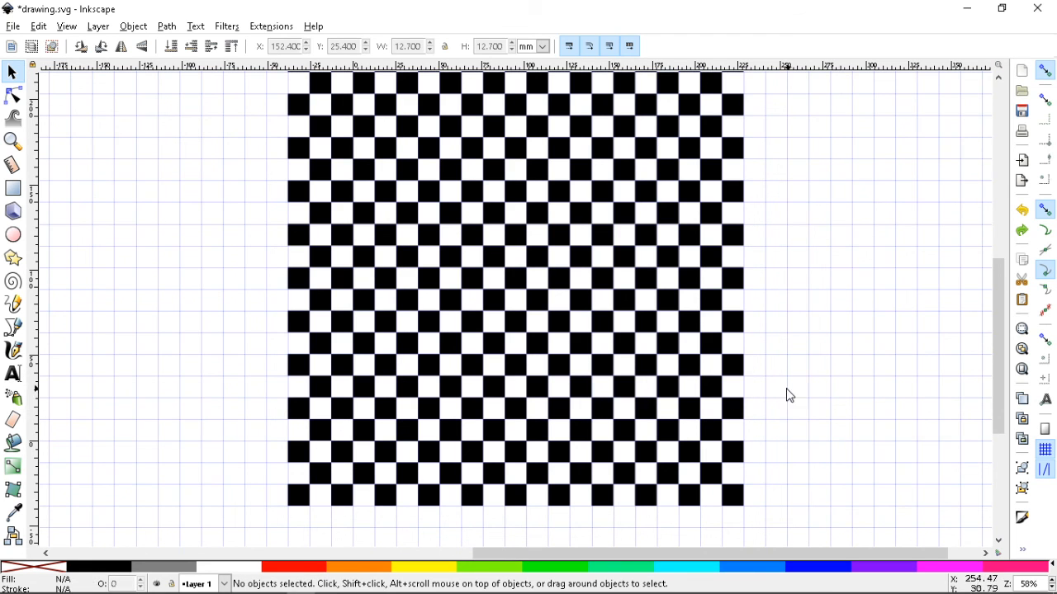
click(615, 369)
click(830, 367)
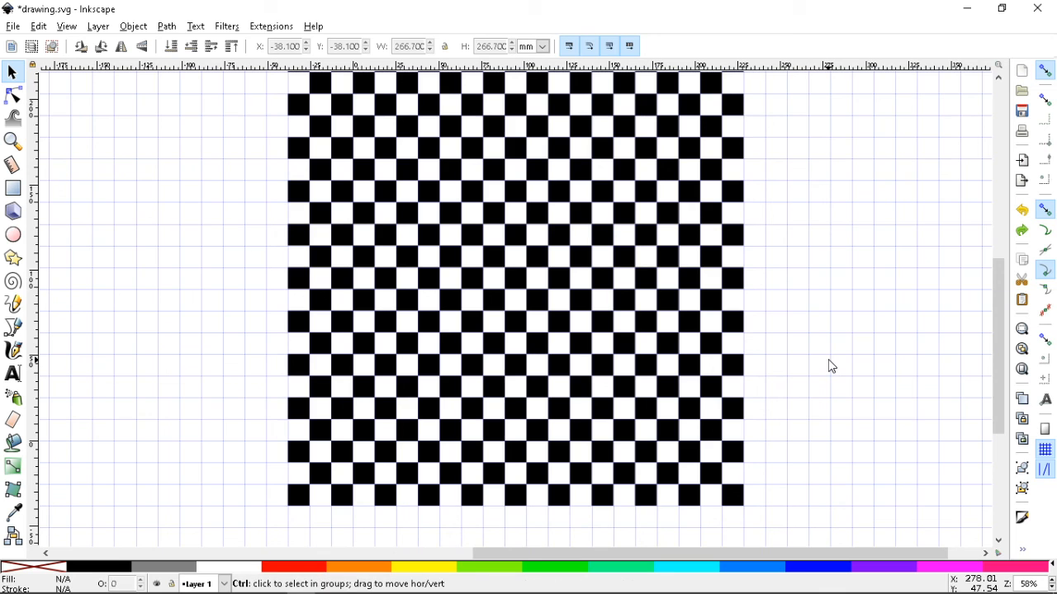
Step: Save the drawing with the restored checkerboard group under its existing file name
key(ctrl+s)
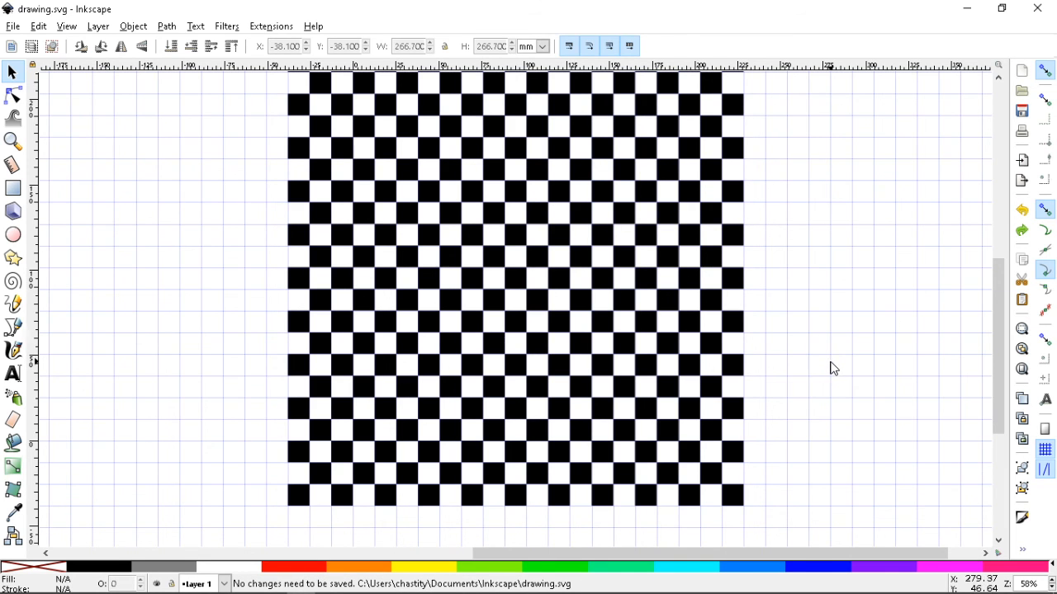
key(plus)
key(minus)
key(minus)
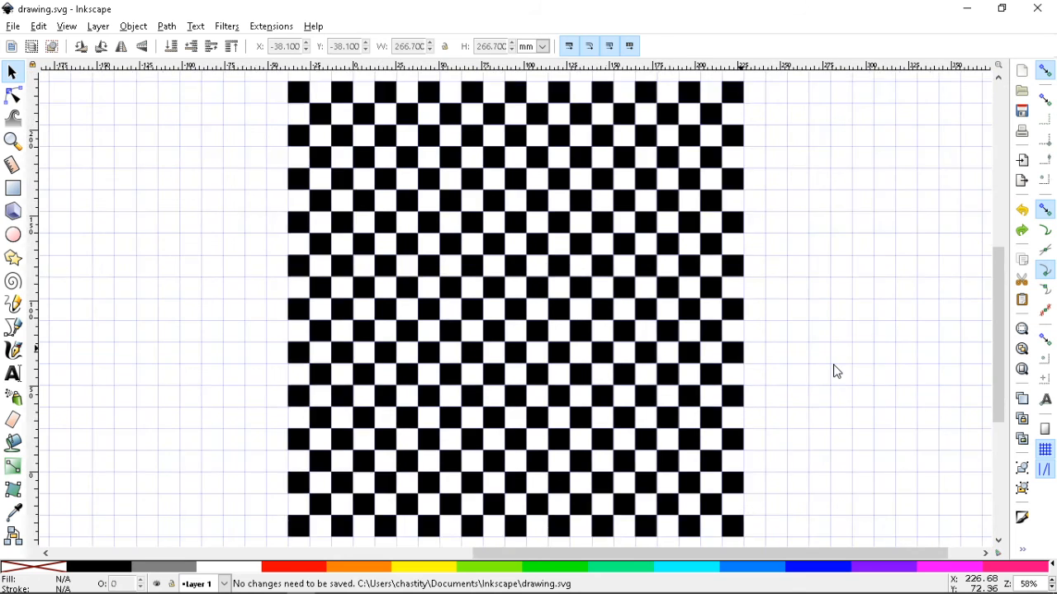
key(ctrl+s)
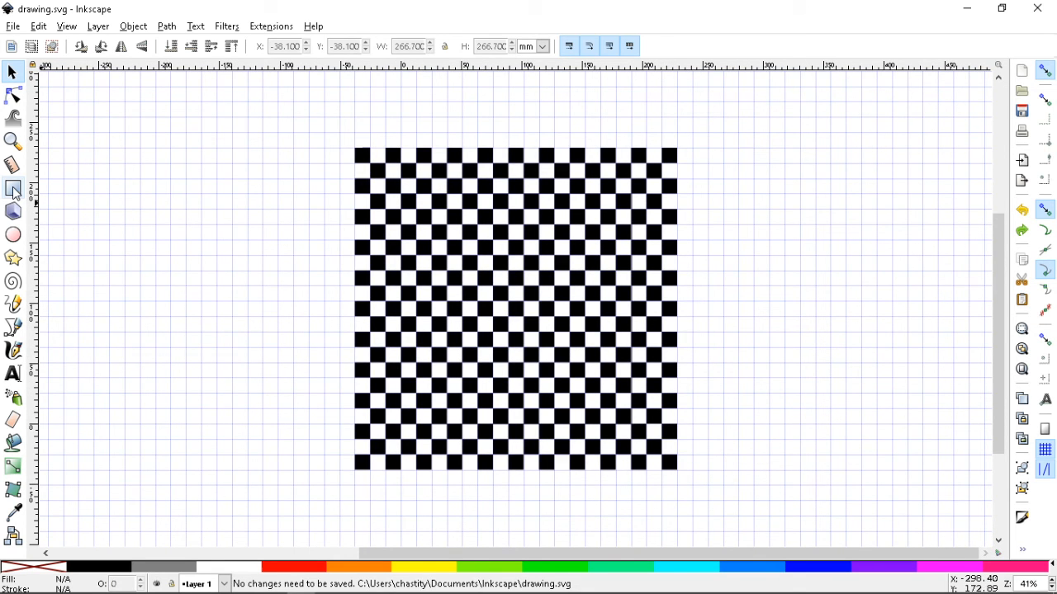
Step: Draw a 266.7 mm square exactly covering the checkerboard and fill it with cyan
click(14, 192)
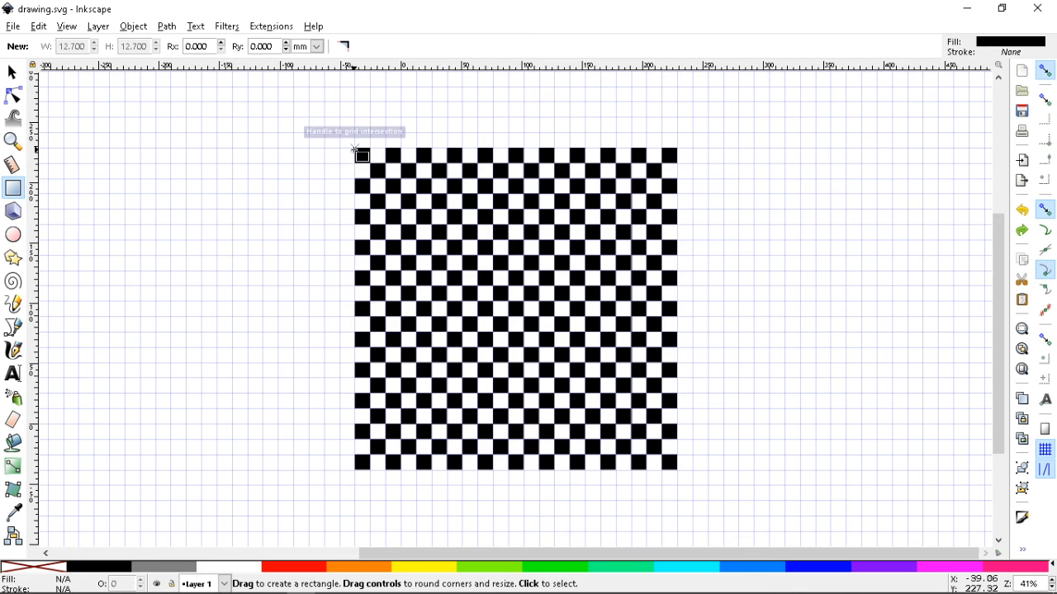
drag(357, 150, 677, 475)
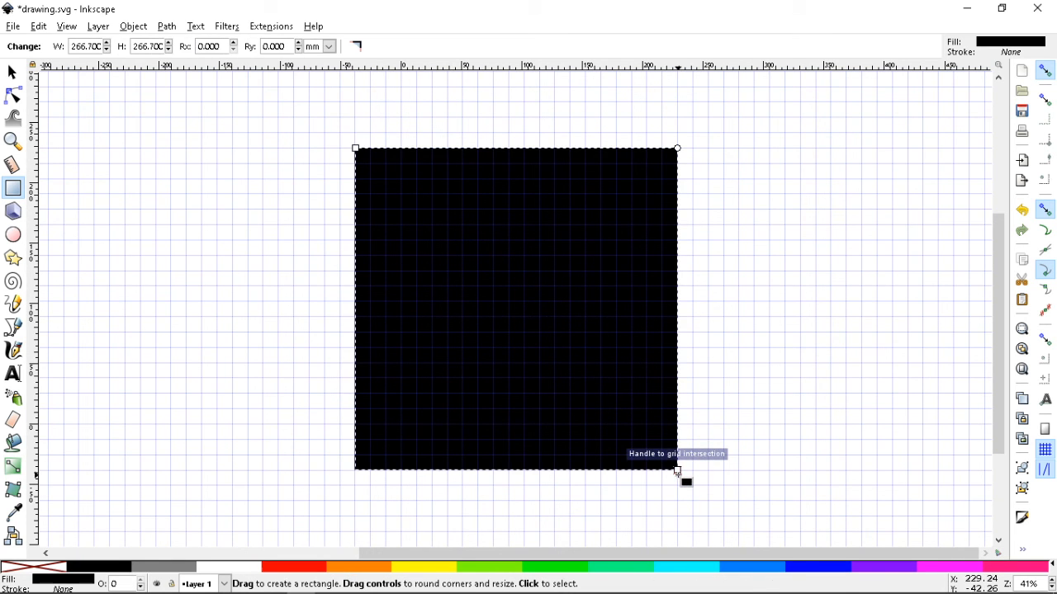
click(708, 567)
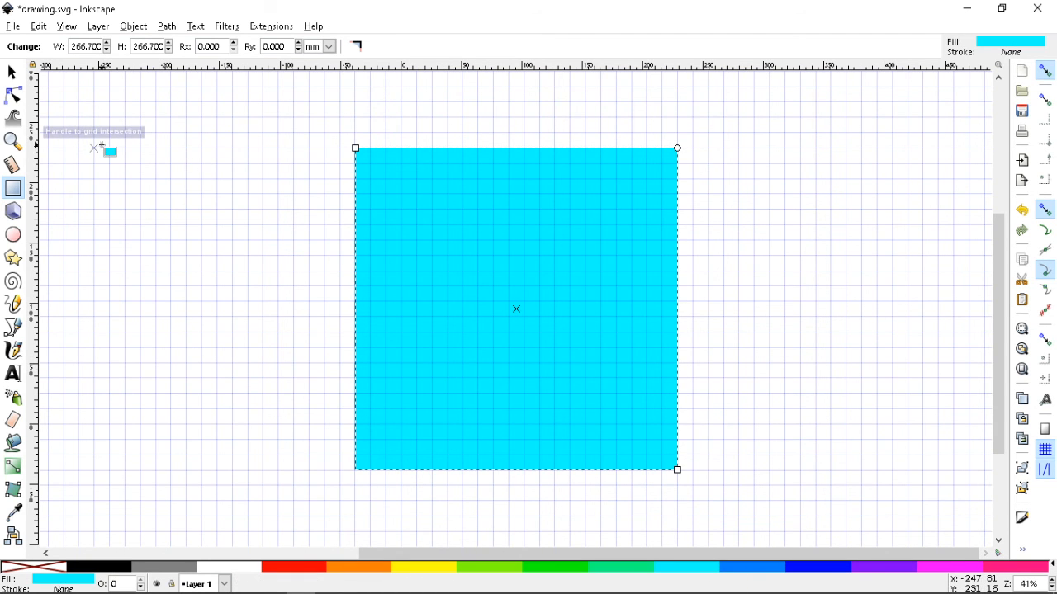
Step: Lower the cyan square behind the checkerboard group and change its fill to orange
click(12, 73)
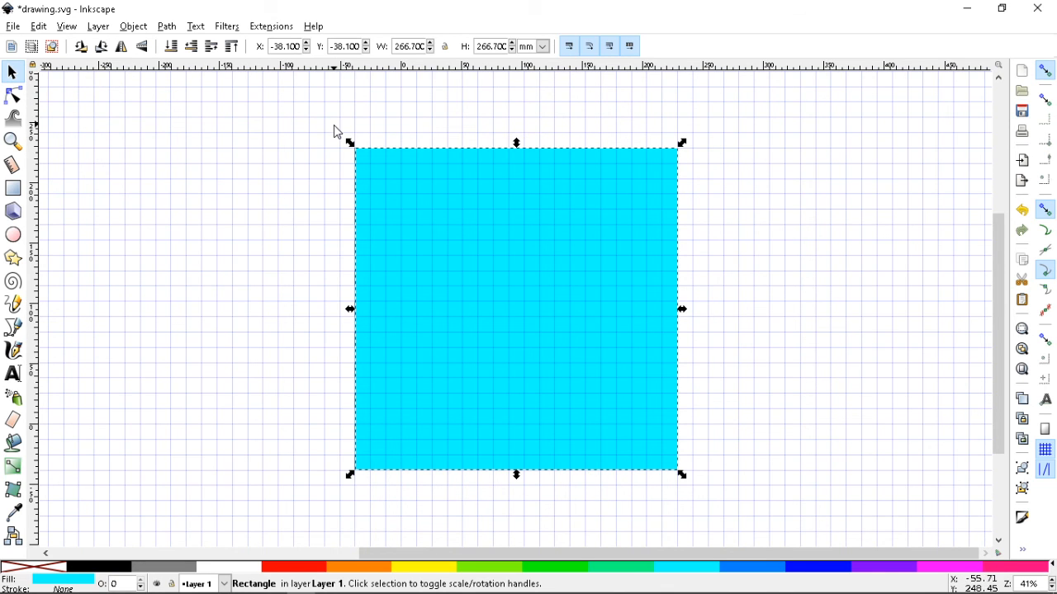
click(195, 51)
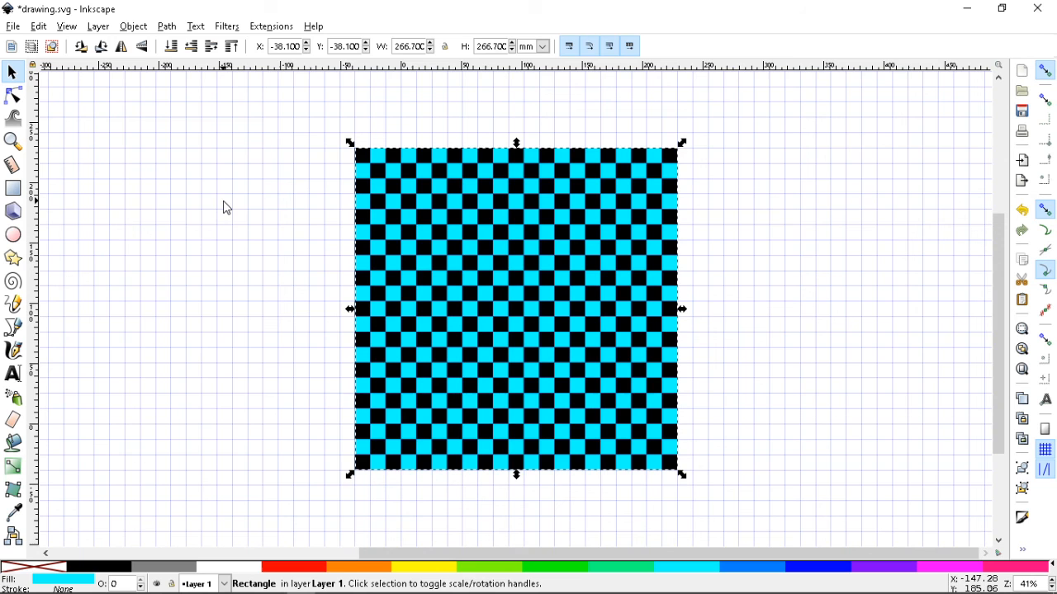
click(360, 569)
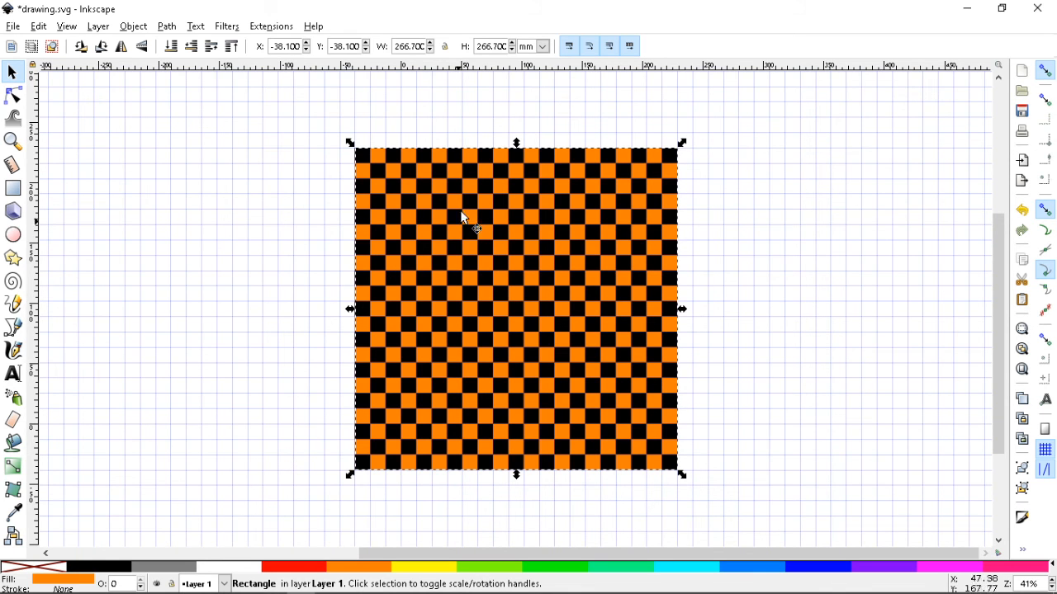
Step: Place a copy of the orange square beside the checkerboard at X -317.500 mm, Y -38.100 mm, and leave nothing selected
drag(443, 159, 94, 168)
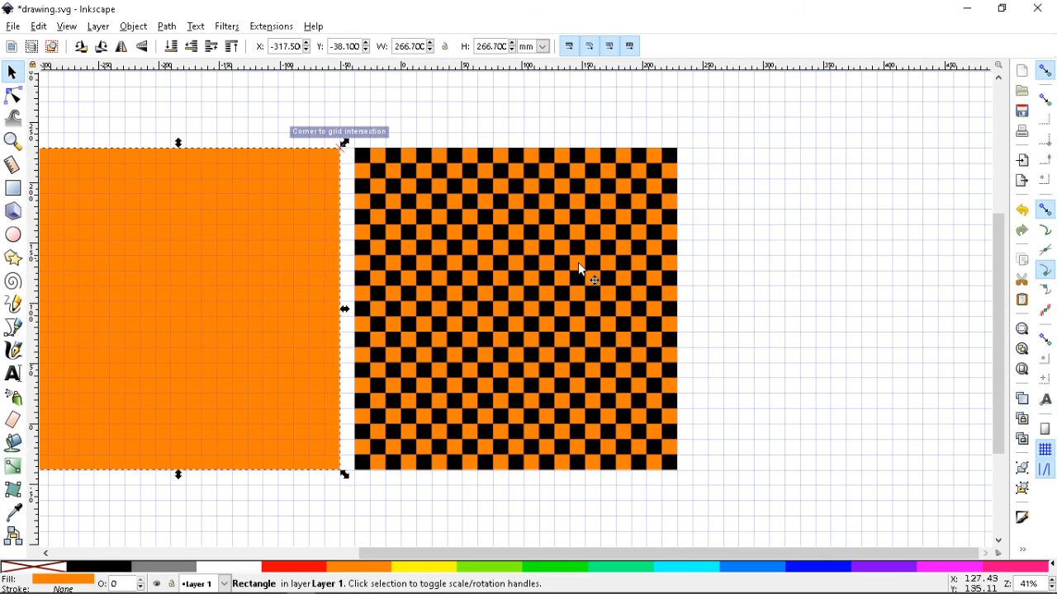
click(778, 239)
click(644, 208)
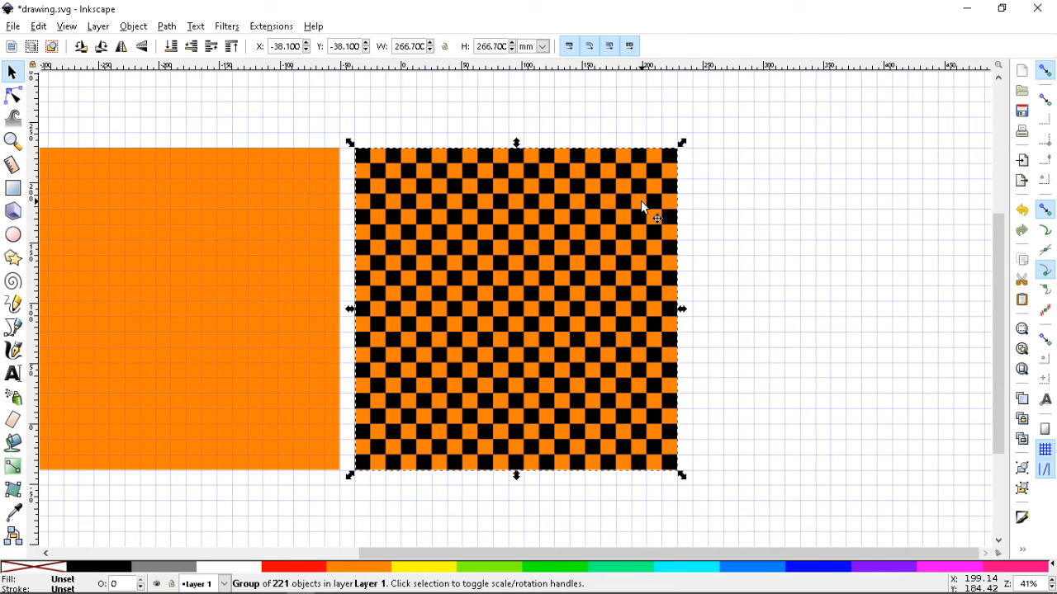
click(809, 216)
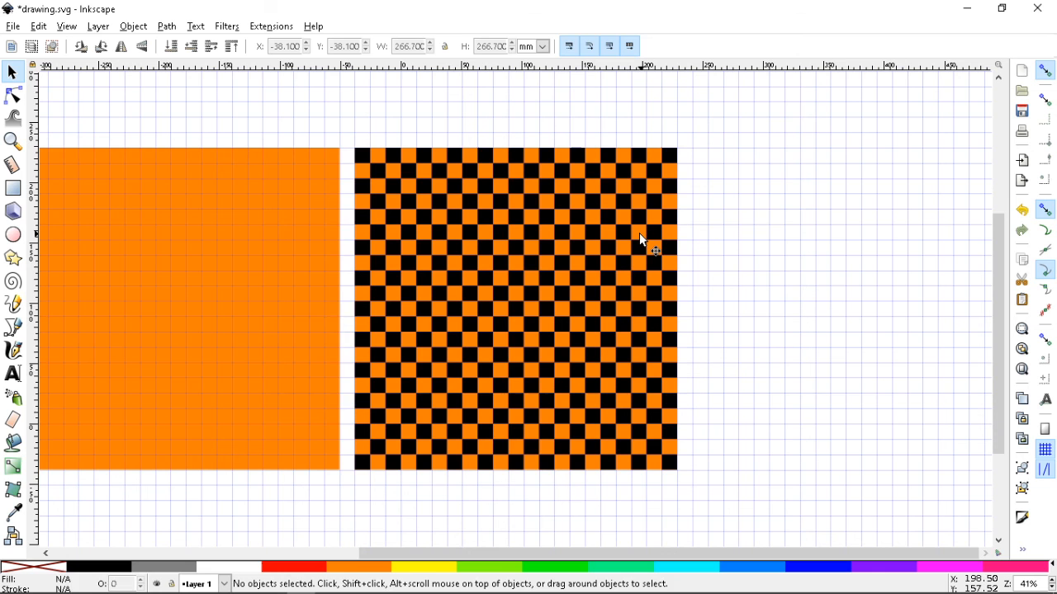
Step: Rotate the orange background square clockwise in small increments until it tilts well off the checkerboard
click(639, 234)
key(bracketright)
key(bracketright)
key(bracketright)
key(bracketright)
key(bracketright)
key(bracketright)
key(bracketright)
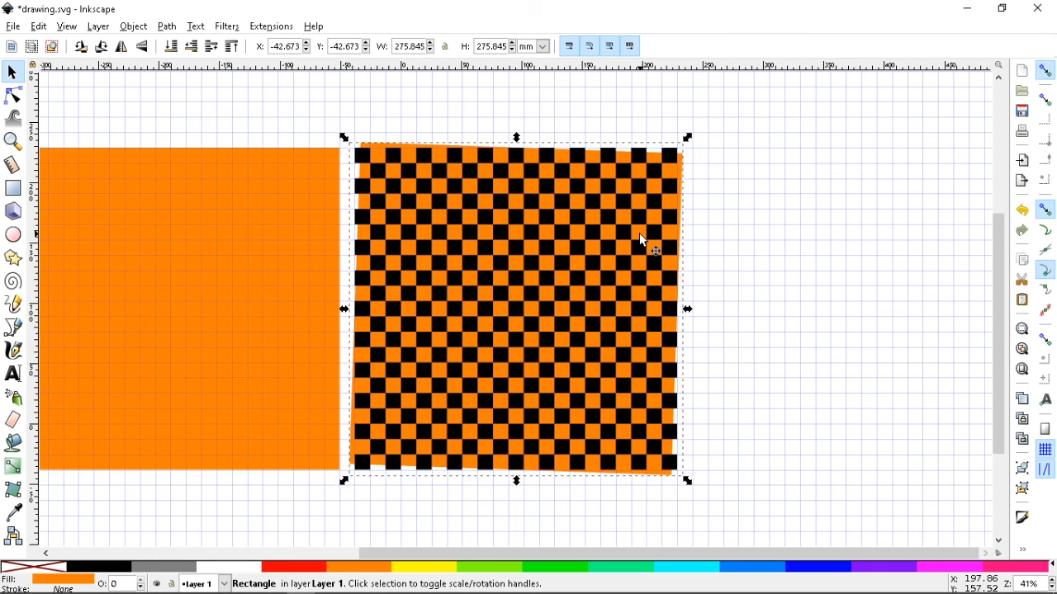
key(bracketright)
key(bracketright)
key(bracketright)
key(bracketright)
key(bracketright)
key(bracketright)
key(bracketright)
key(bracketright)
key(bracketright)
key(bracketright)
key(bracketright)
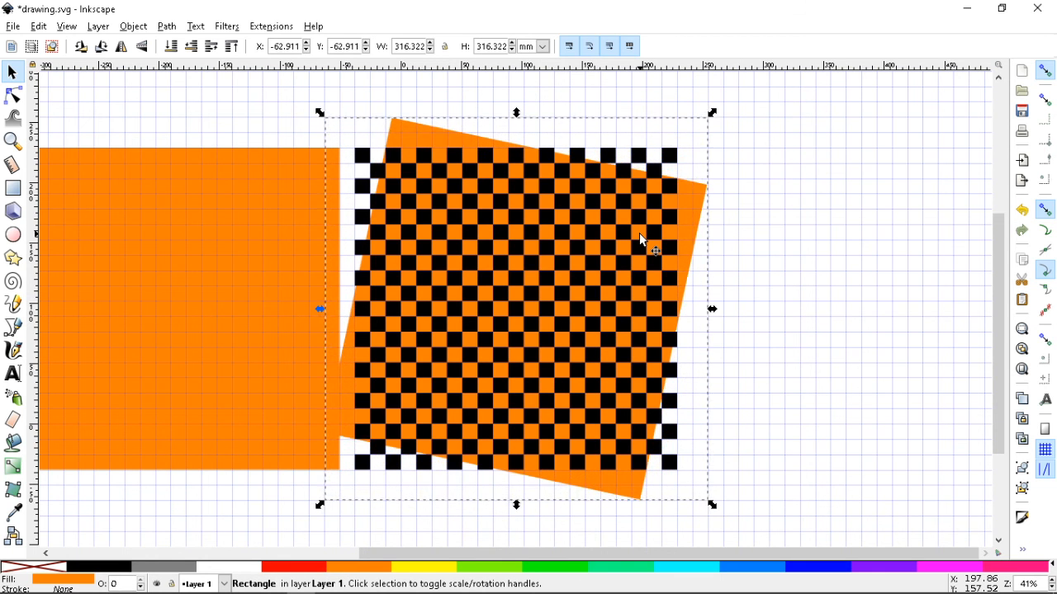
key(bracketright)
key(bracketright)
key(bracketright)
key(bracketright)
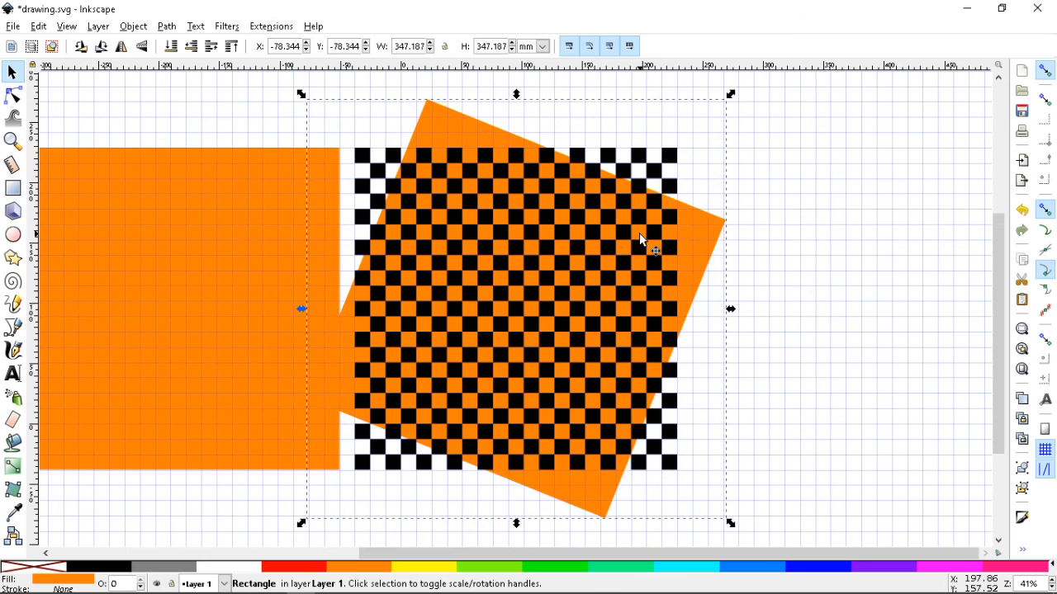
Step: Rotate the black checkerboard group clockwise in small increments towards the tilt of the orange square behind it
key(Tab)
key(bracketright)
key(bracketright)
key(bracketright)
key(bracketright)
key(bracketright)
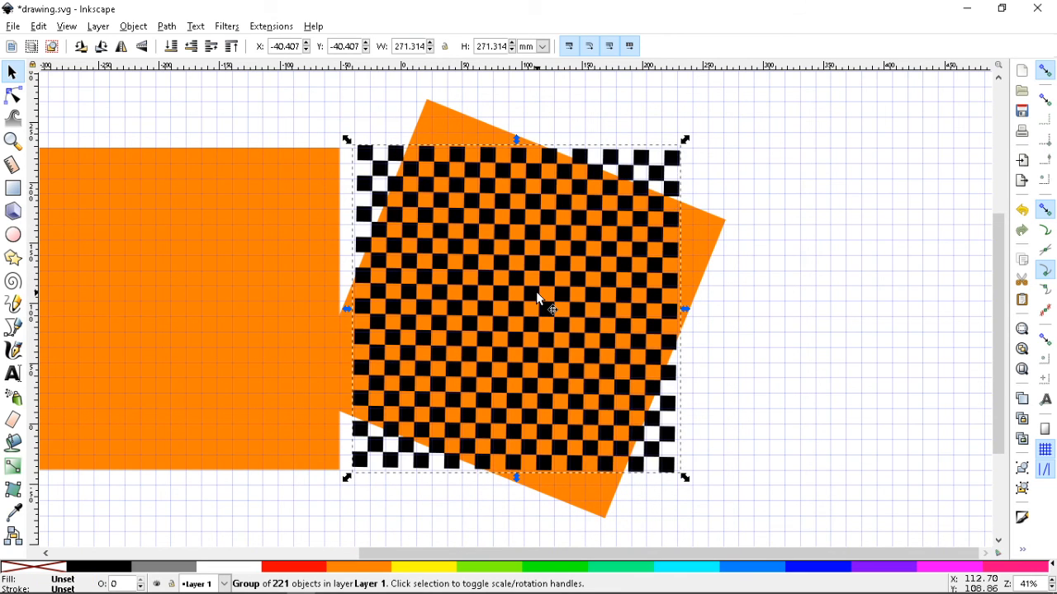
key(bracketright)
key(bracketright)
key(bracketright)
key(bracketright)
key(bracketright)
key(bracketright)
key(bracketright)
key(bracketright)
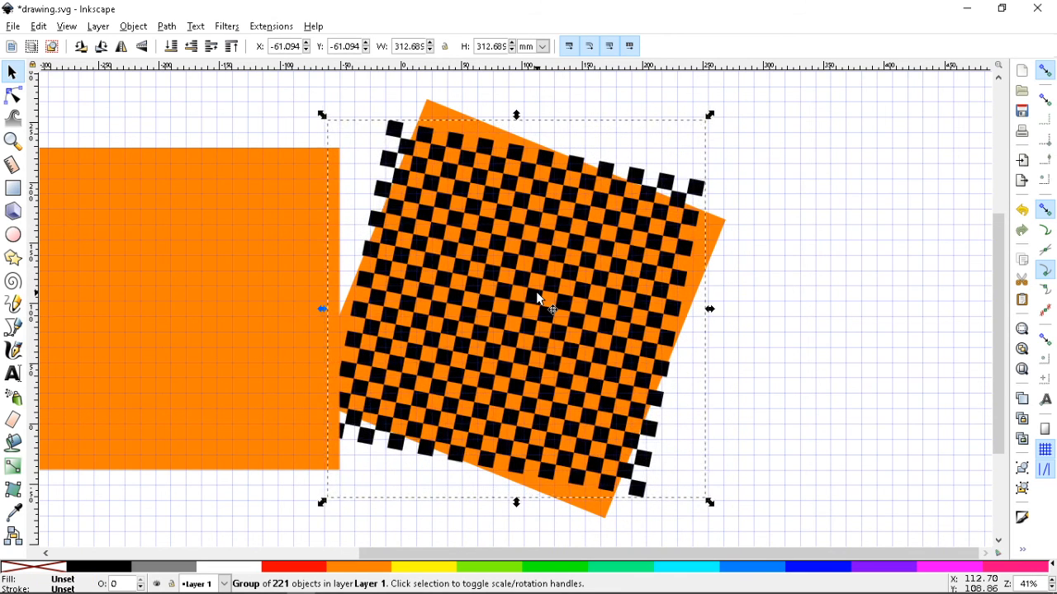
key(bracketright)
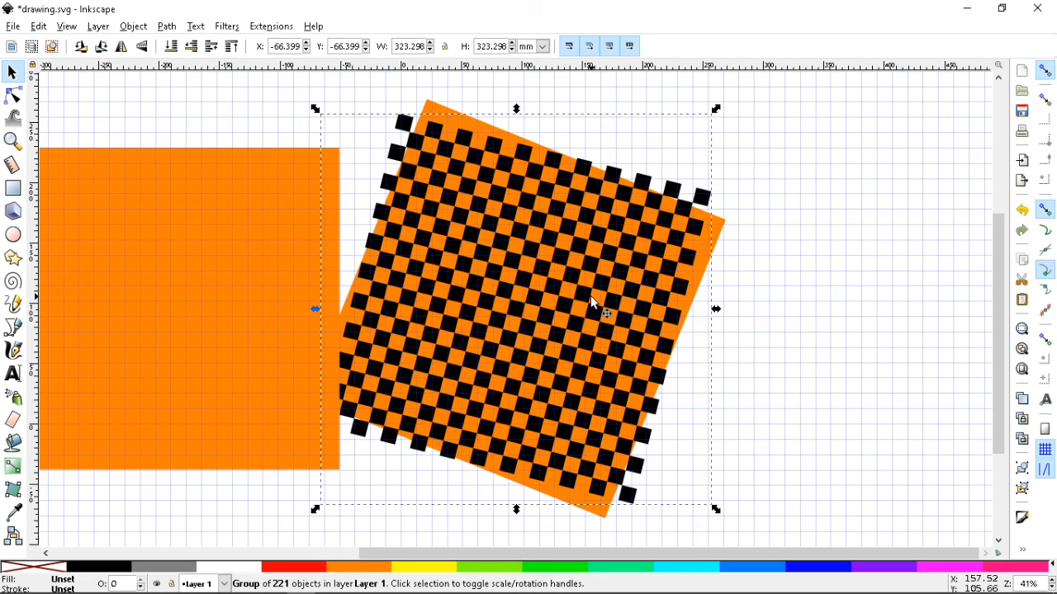
Step: Revert drawing.svg to its last saved version, discarding the orange squares and rotations
click(14, 27)
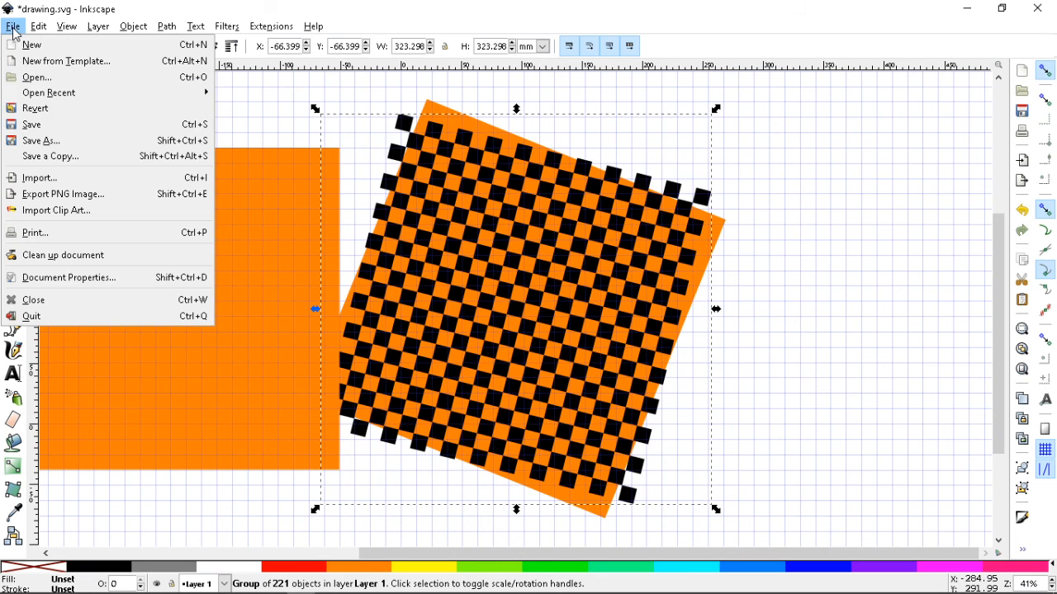
click(87, 114)
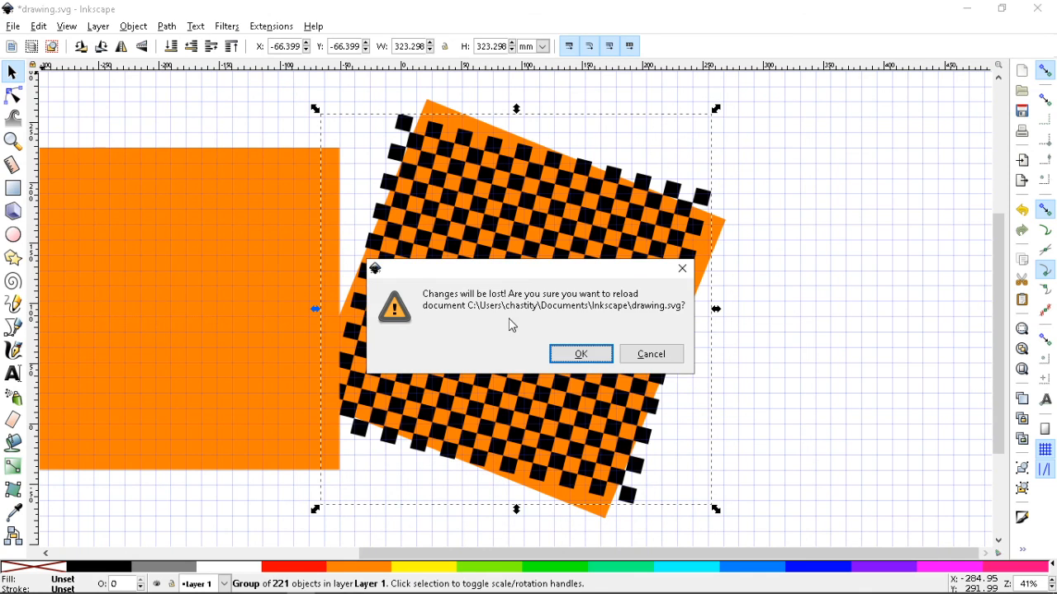
click(581, 355)
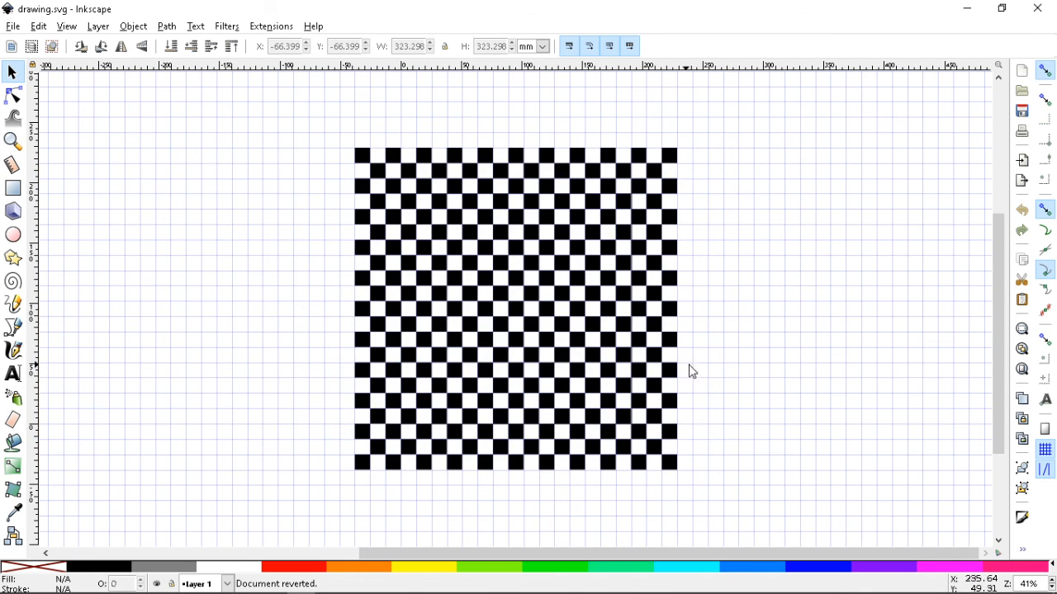
click(569, 337)
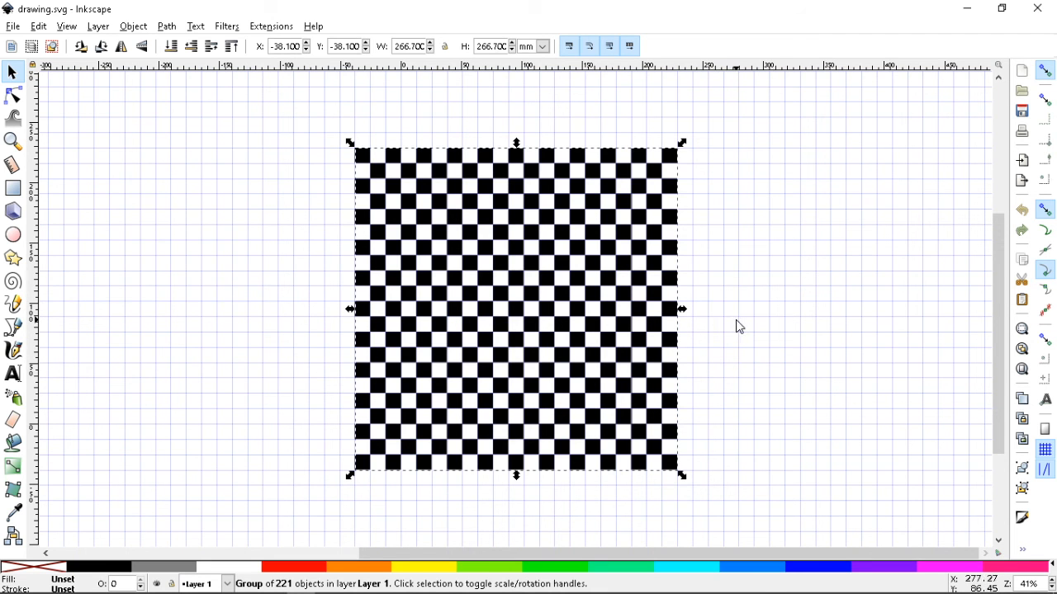
key(minus)
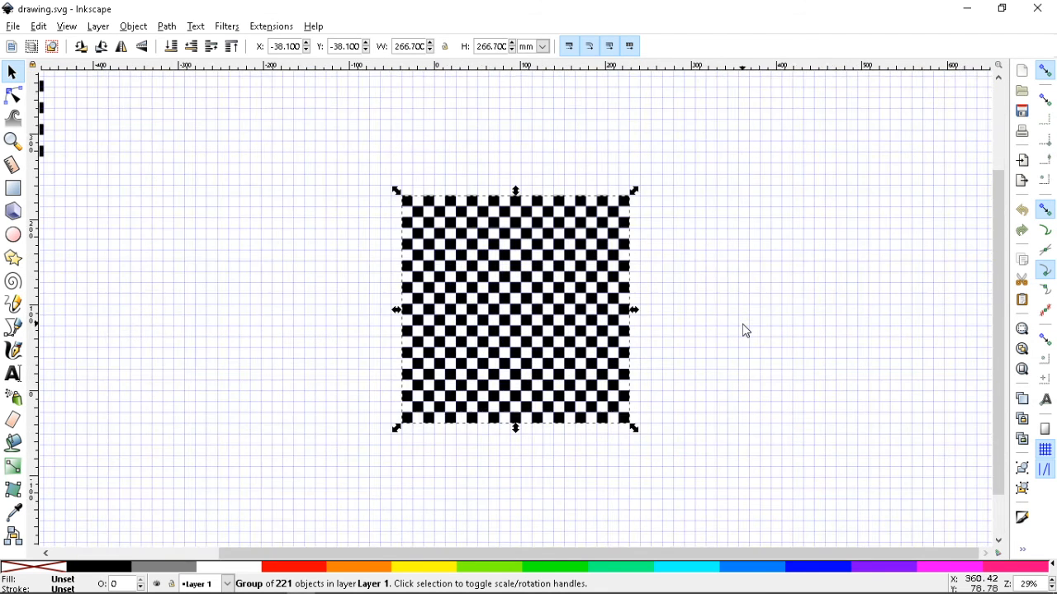
key(plus)
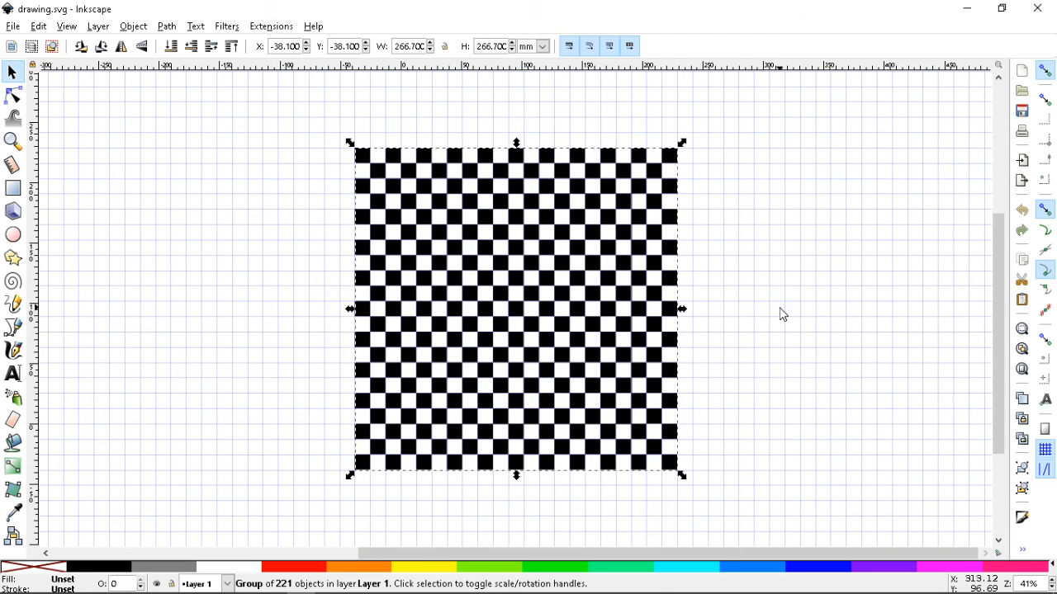
click(782, 314)
click(13, 188)
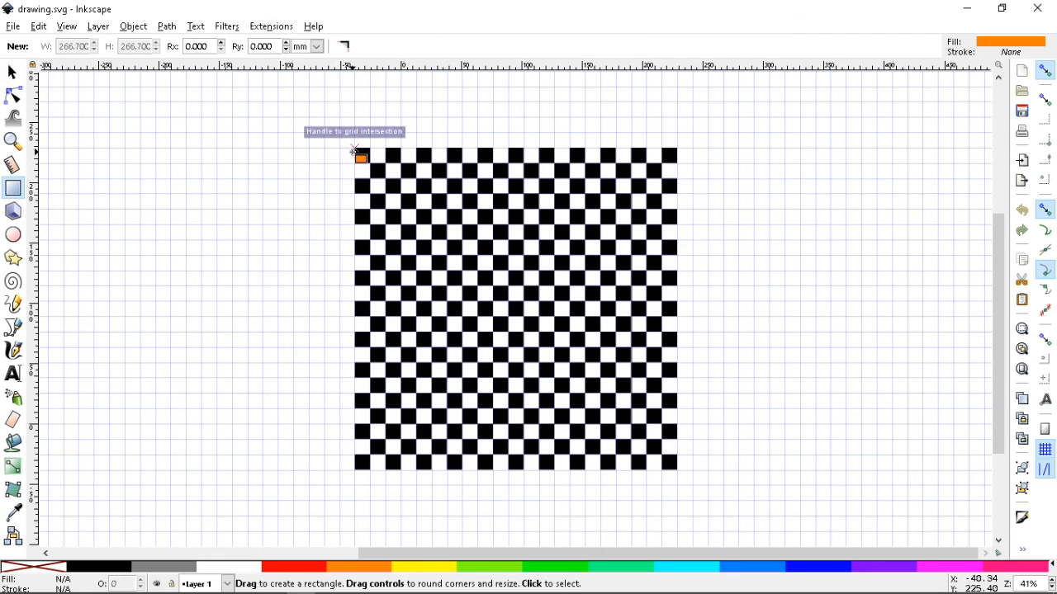
drag(355, 151, 372, 163)
key(Escape)
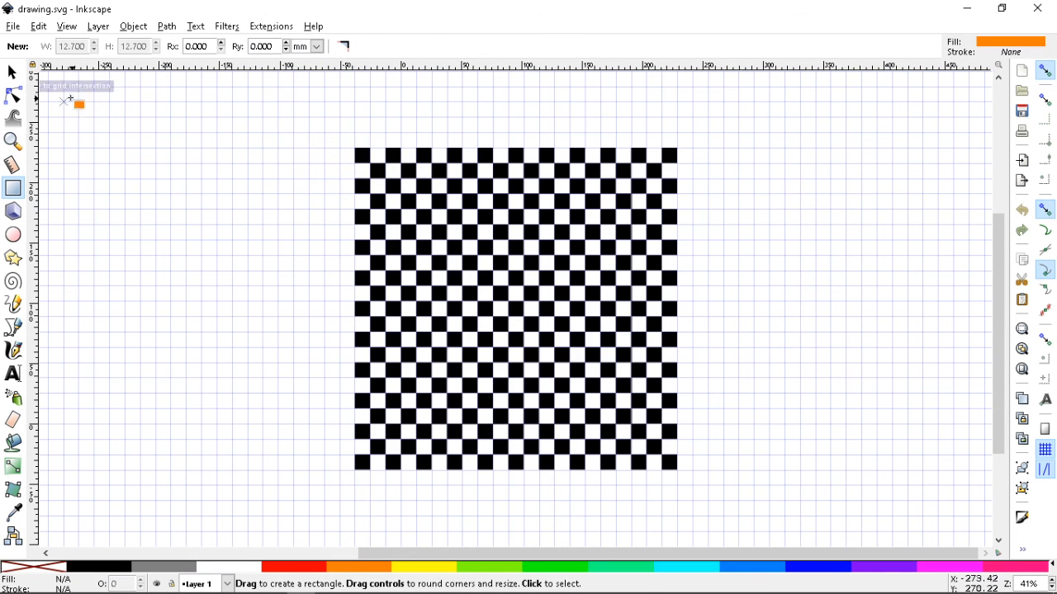
Step: Try moving the checkerboard group aside and undo the move
click(13, 72)
drag(377, 169, 492, 183)
key(ctrl+z)
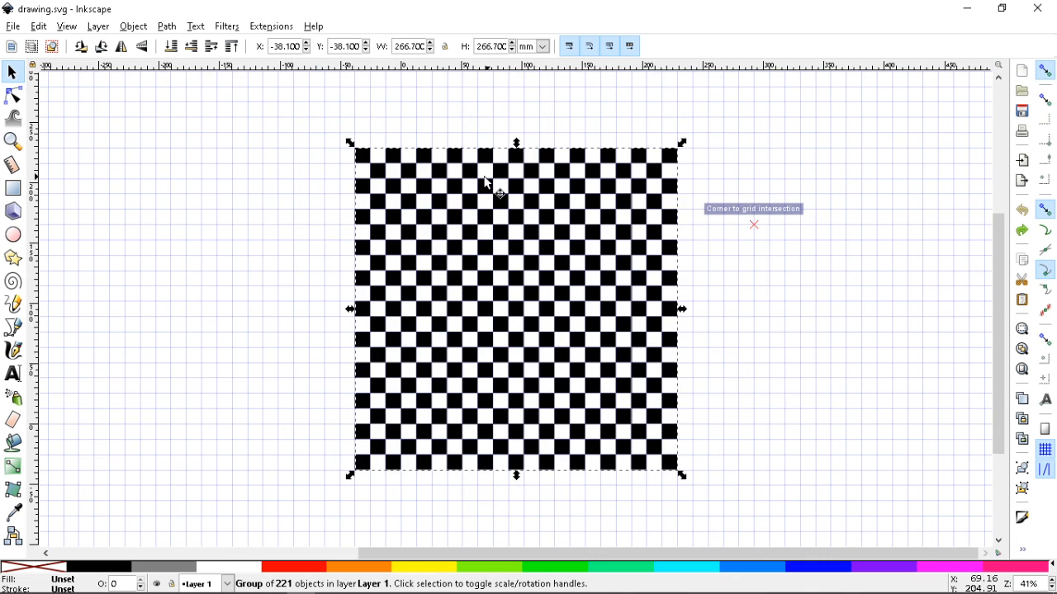
Step: Draw a 266.7 mm orange square exactly covering the checkerboard, with nothing else selected
click(182, 195)
click(14, 190)
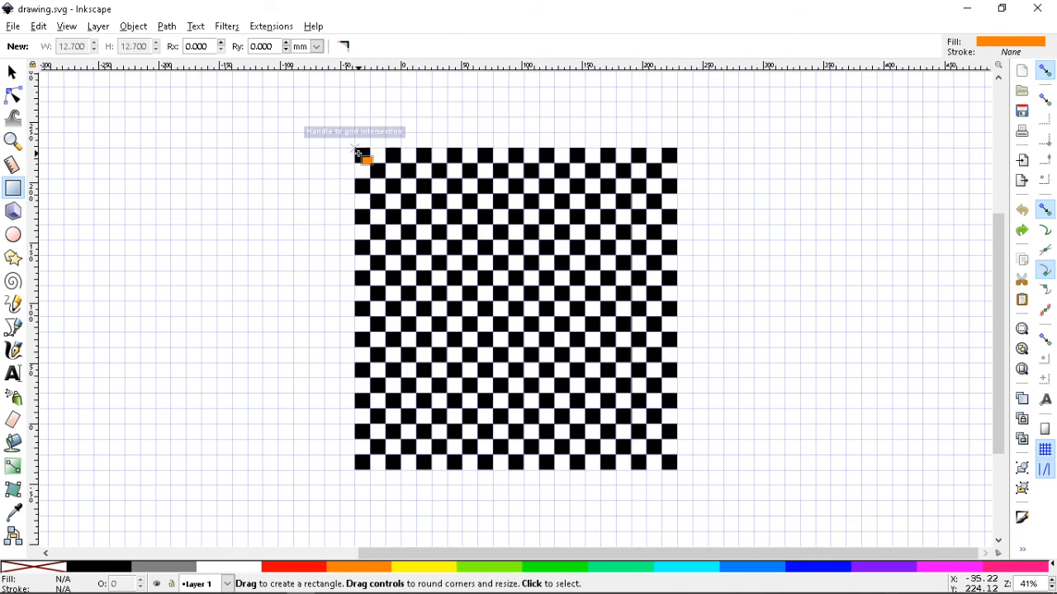
drag(358, 151, 677, 469)
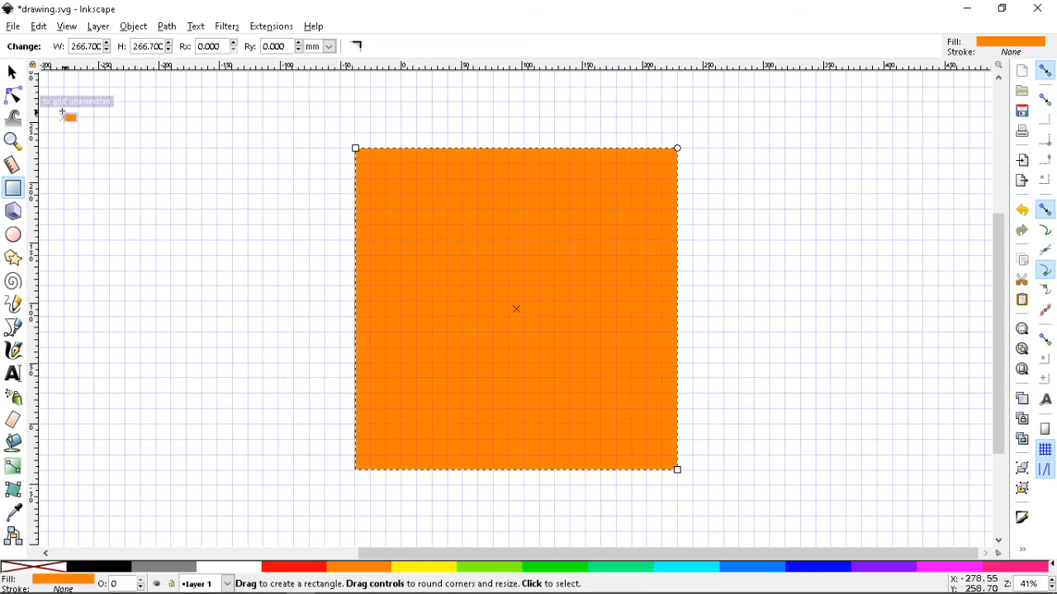
Step: Give the orange square a black stroke and set the stroke width to 1 mm
click(11, 74)
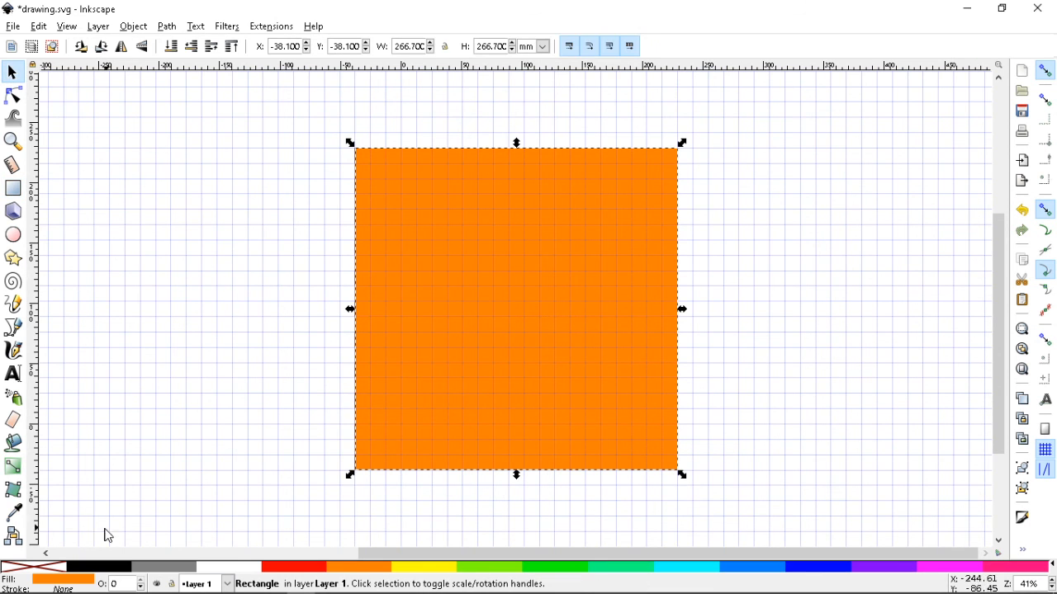
shift+click(100, 565)
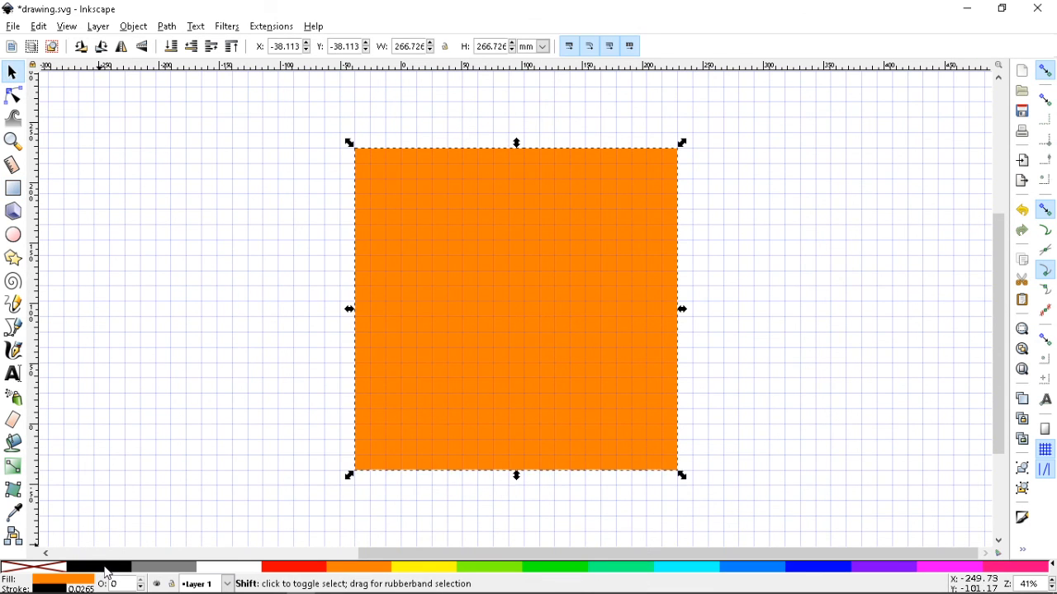
right_click(81, 588)
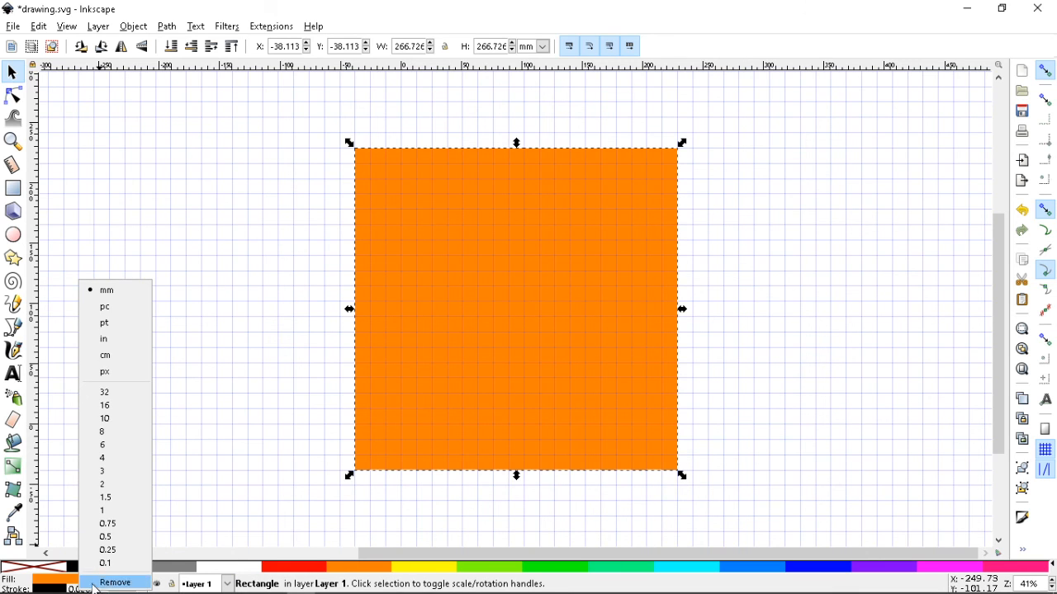
click(116, 507)
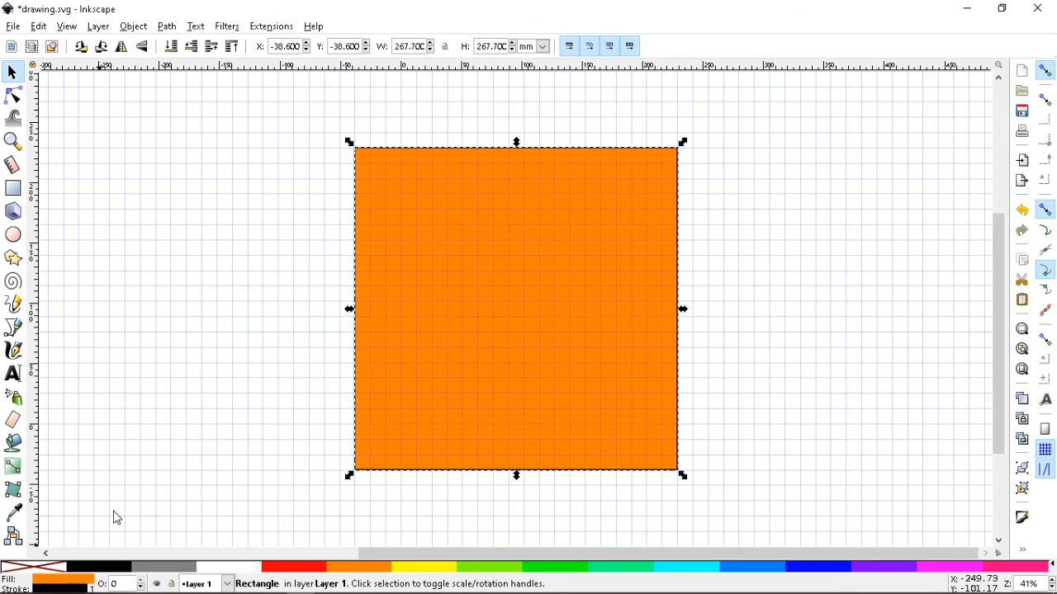
Step: Remove the square's fill so only its black outline frames the checkerboard, and save the drawing
right_click(86, 580)
click(105, 577)
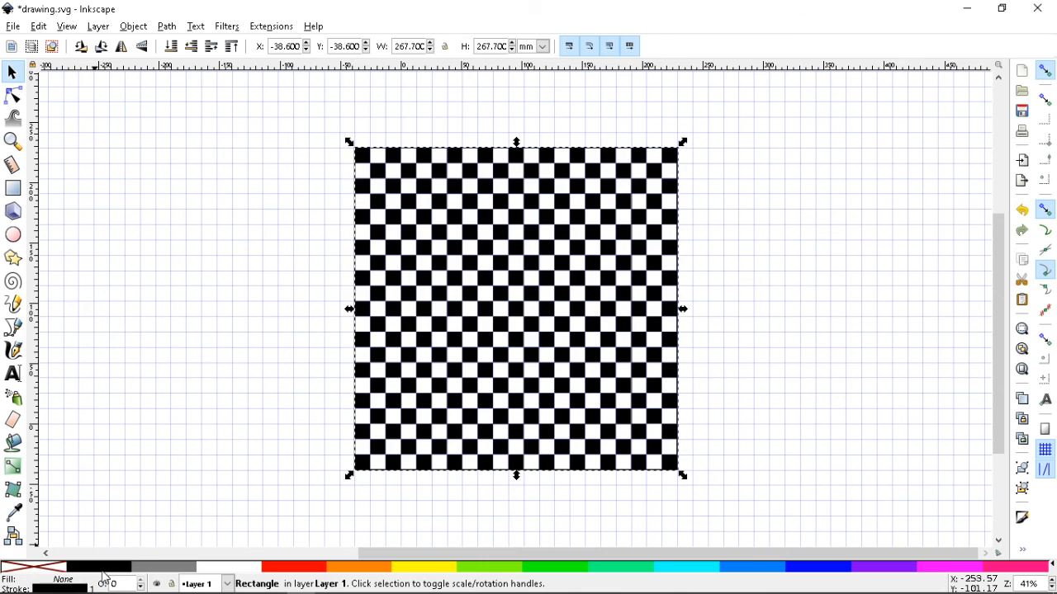
click(202, 391)
key(ctrl+s)
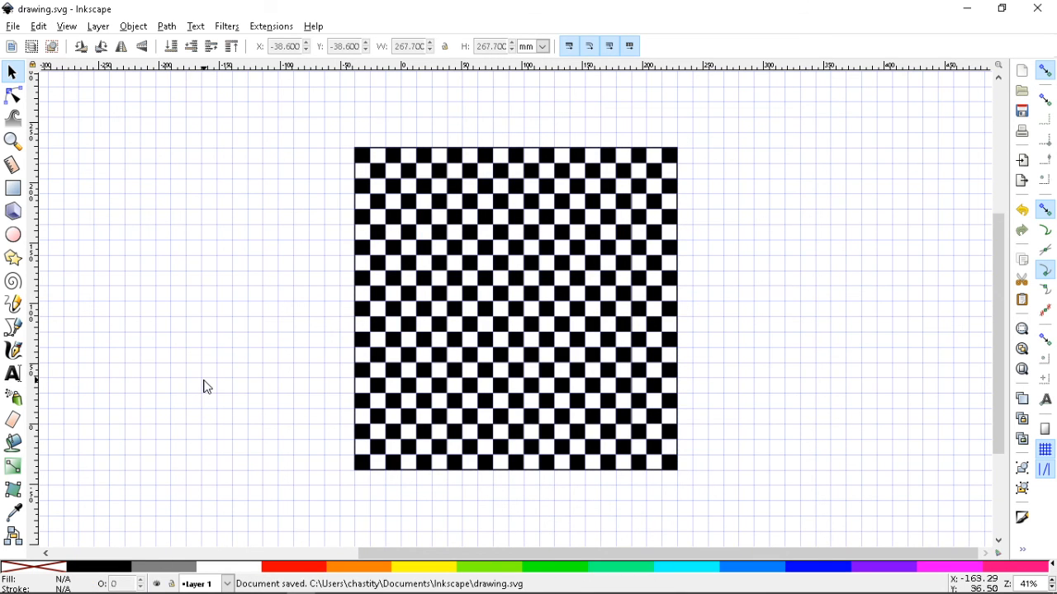
Step: Try moving the outline square off the checkerboard, undo each trial move, and leave nothing selected
key(plus)
key(plus)
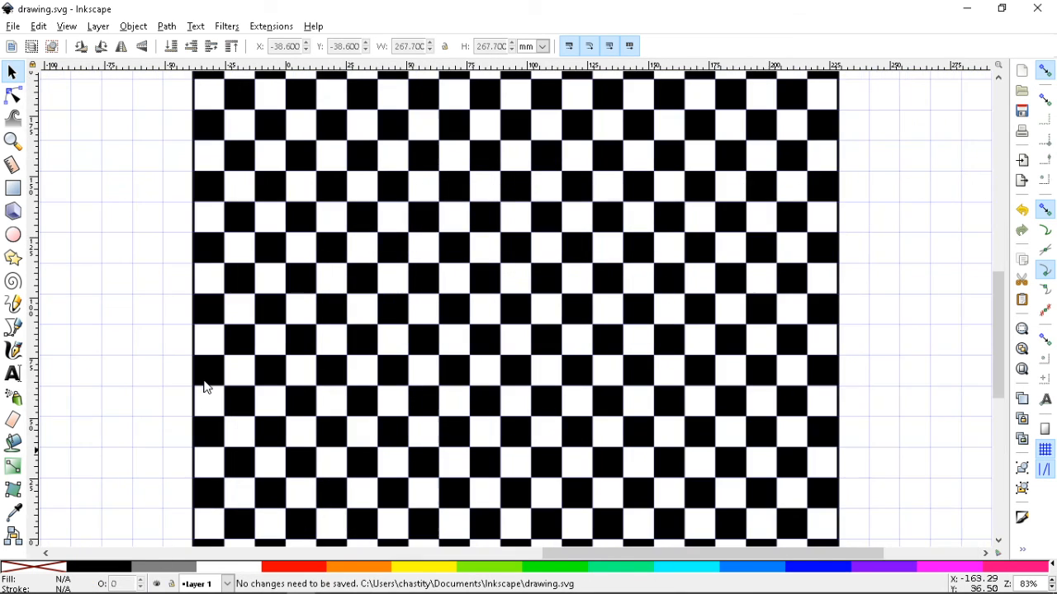
drag(842, 291, 880, 379)
key(ctrl+z)
scroll(898, 359, up, 3)
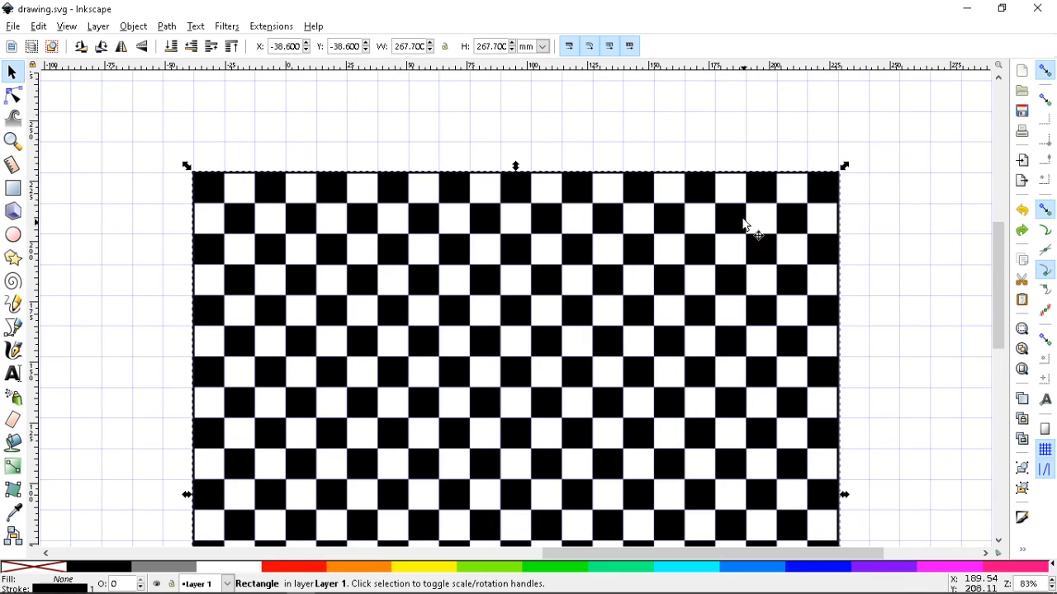
drag(241, 180, 217, 118)
key(ctrl+z)
click(918, 260)
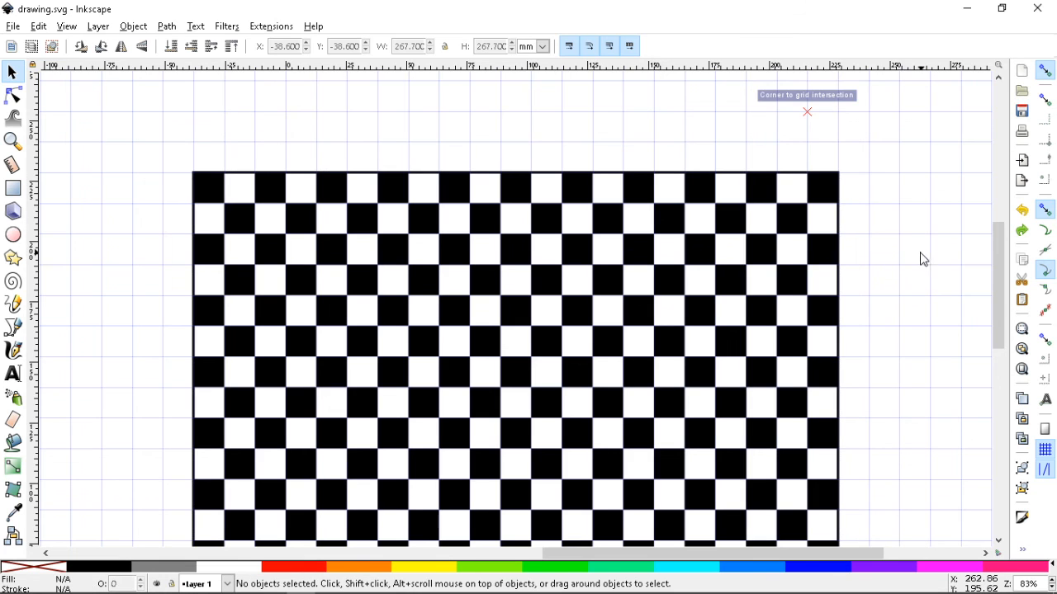
Step: Start saving a copy of the drawing, and create and open a new folder named "important" for it
key(ctrl+s)
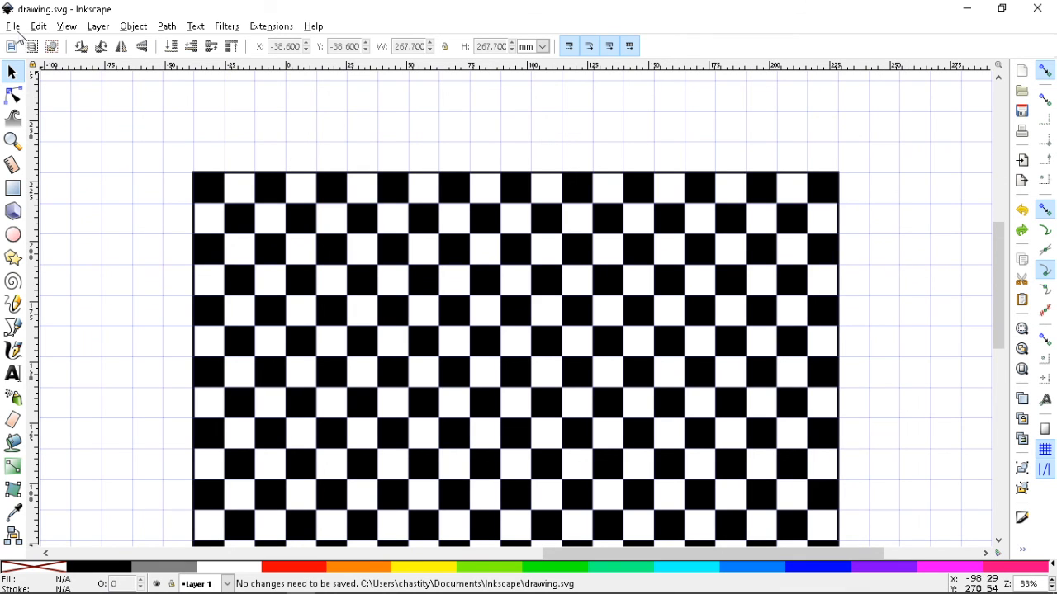
click(13, 27)
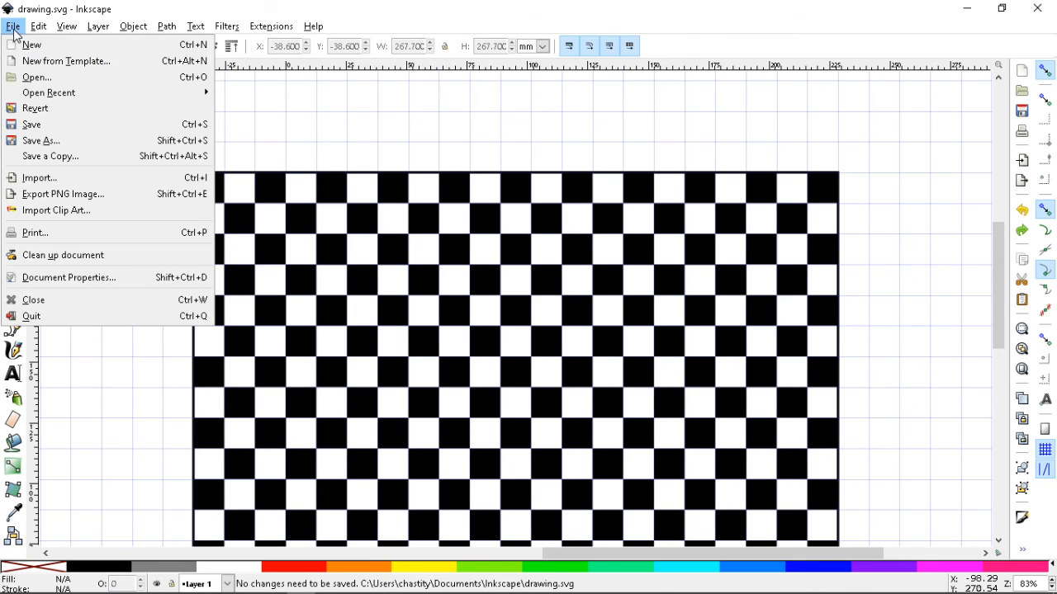
click(53, 157)
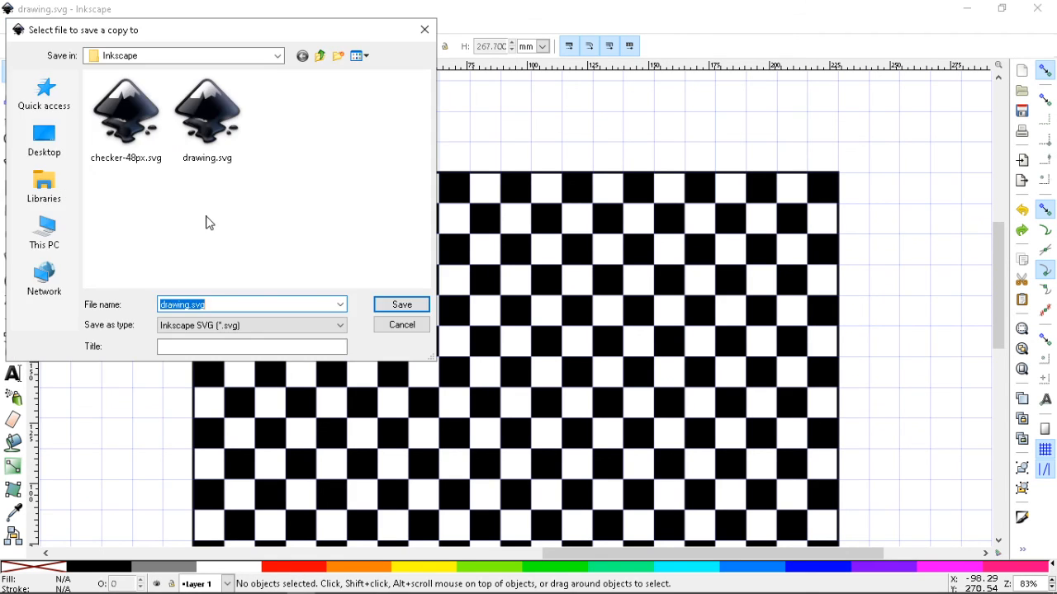
click(337, 55)
text(im)
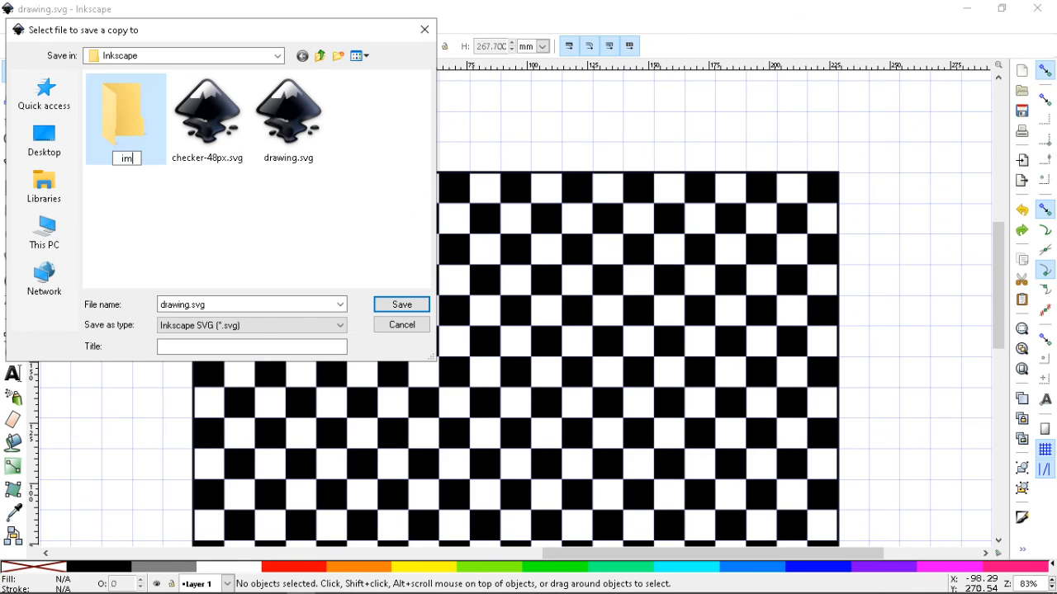
text(portant)
key(Return)
key(Return)
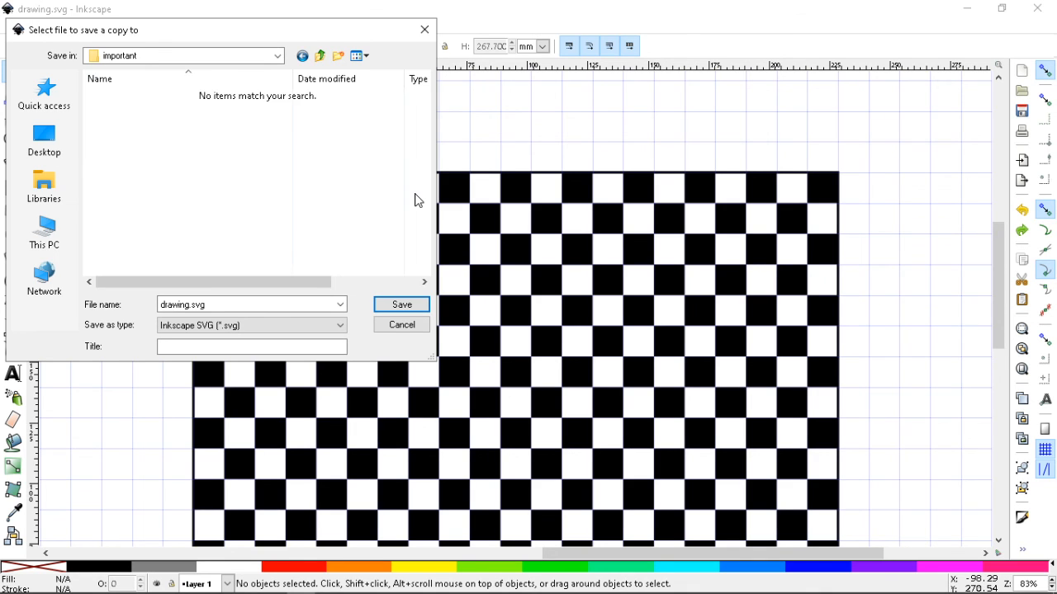
Step: Save the copy in that folder as "rotate ready checkerboard", and save the open drawing as well
double_click(237, 303)
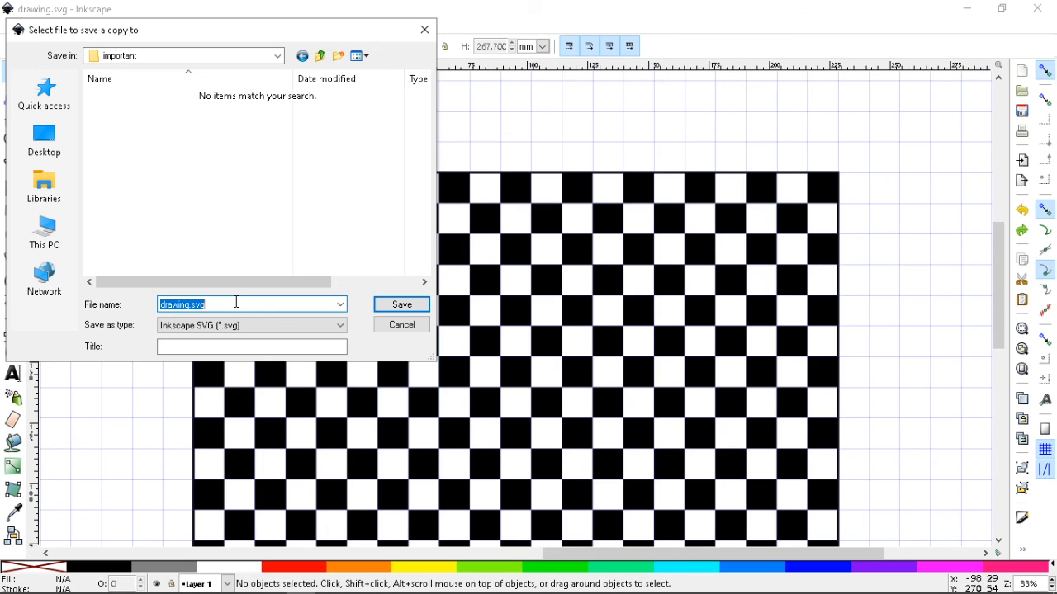
text(checke)
text(rotate)
text( ready chec)
text(ker)
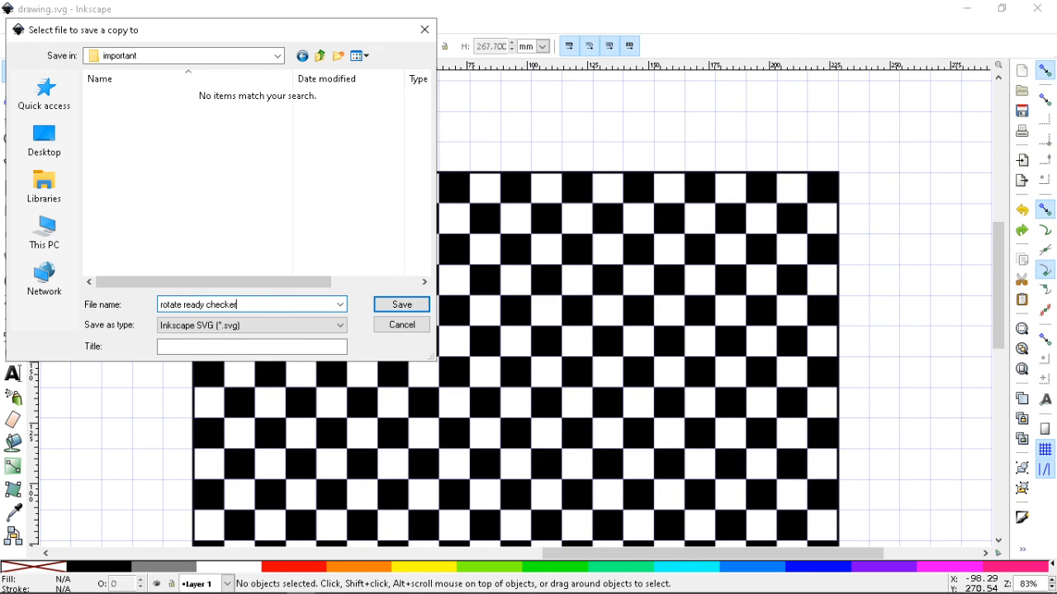
text(board)
key(Return)
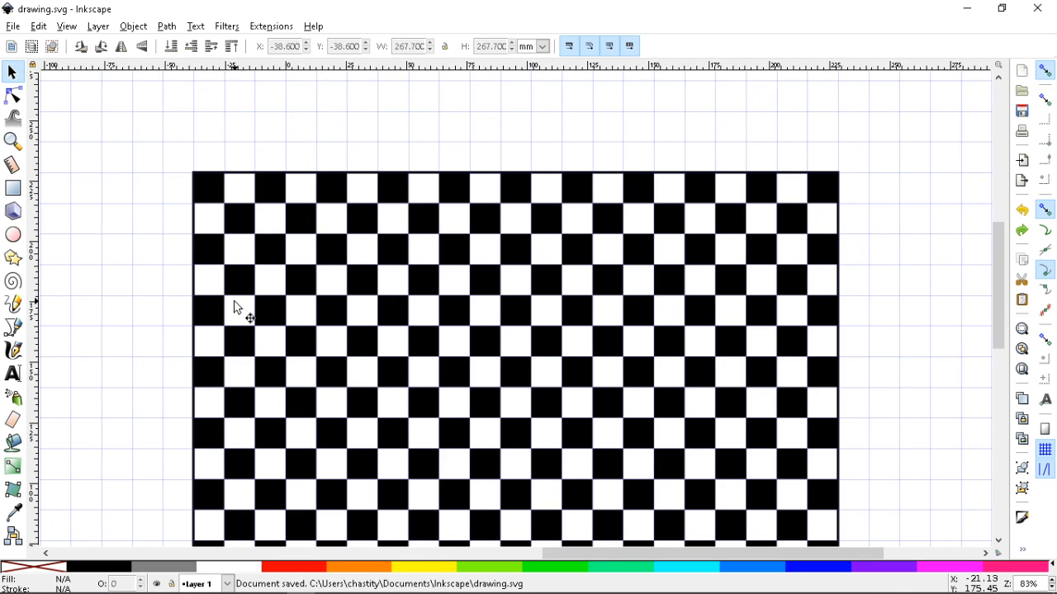
key(ctrl+s)
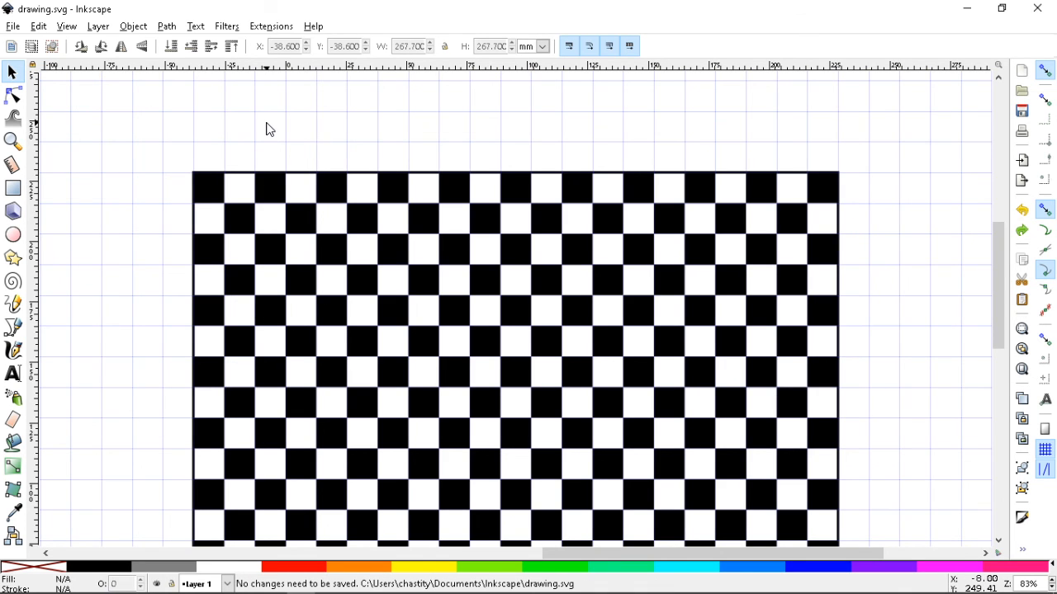
Step: Switch to File Explorer, open the "important" folder to check for the saved checkerboard copy, and return to Inkscape
click(86, 586)
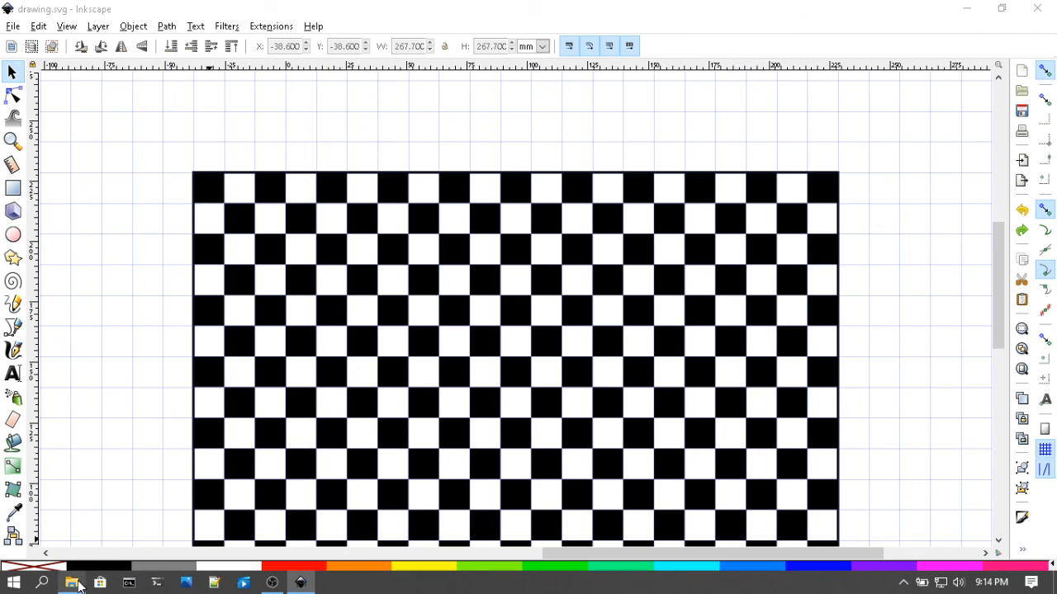
double_click(198, 175)
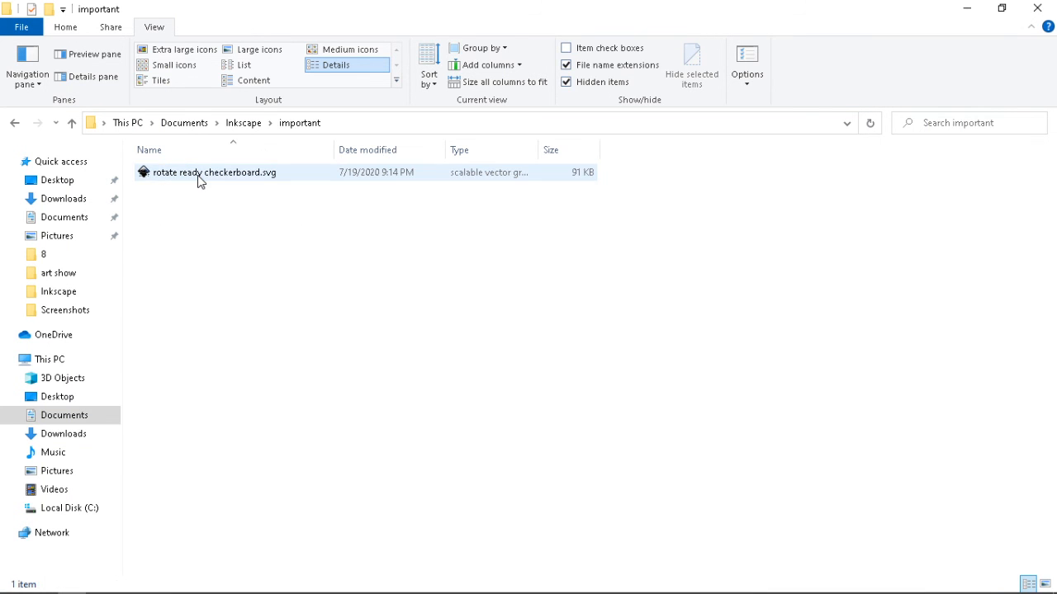
click(72, 129)
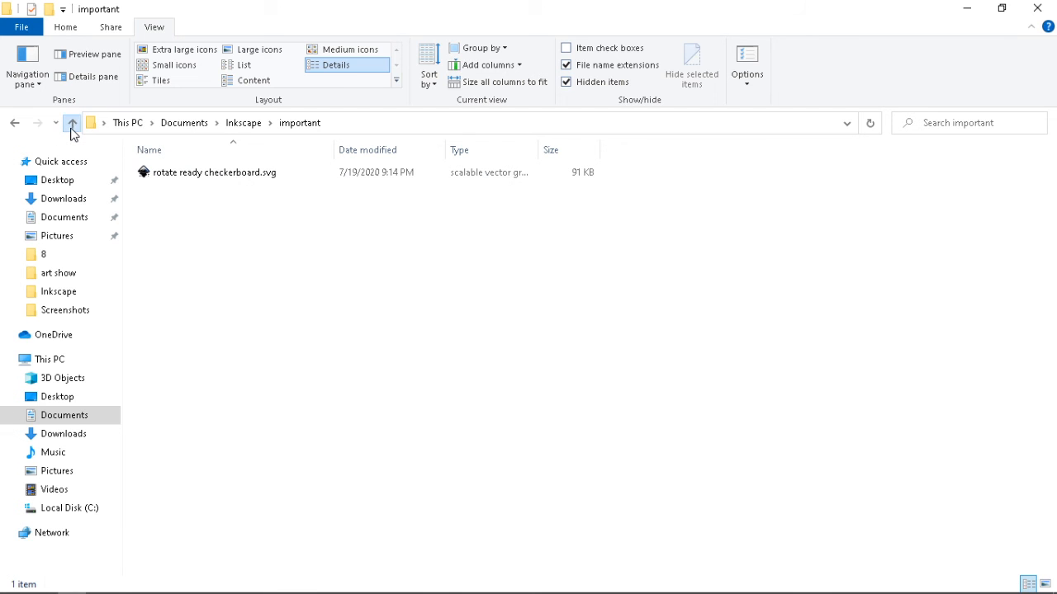
click(302, 583)
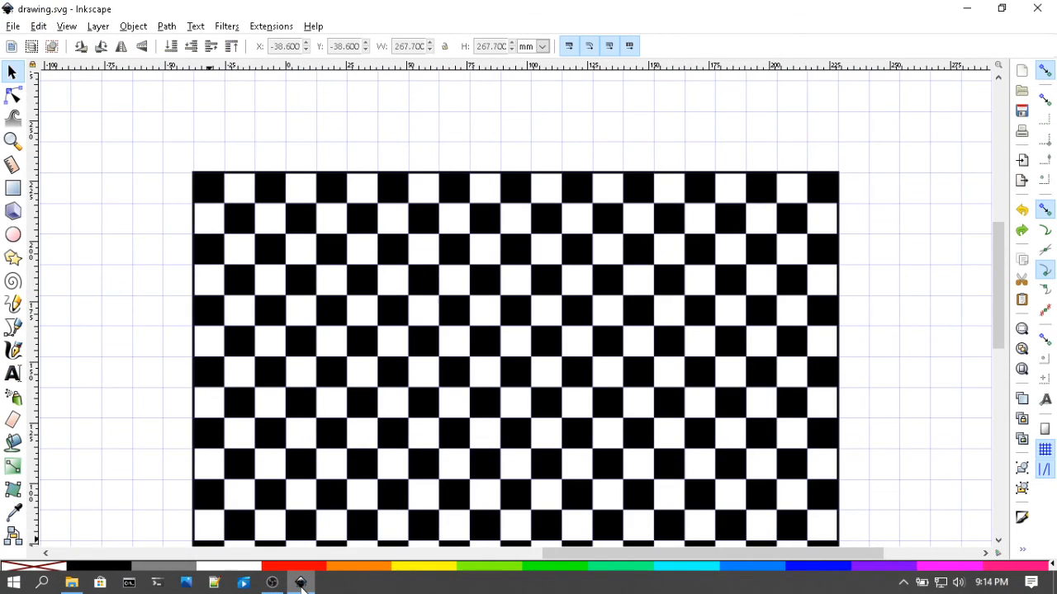
Step: Save the open checkerboard drawing under its existing file name, drawing.svg
scroll(858, 138, down, 3)
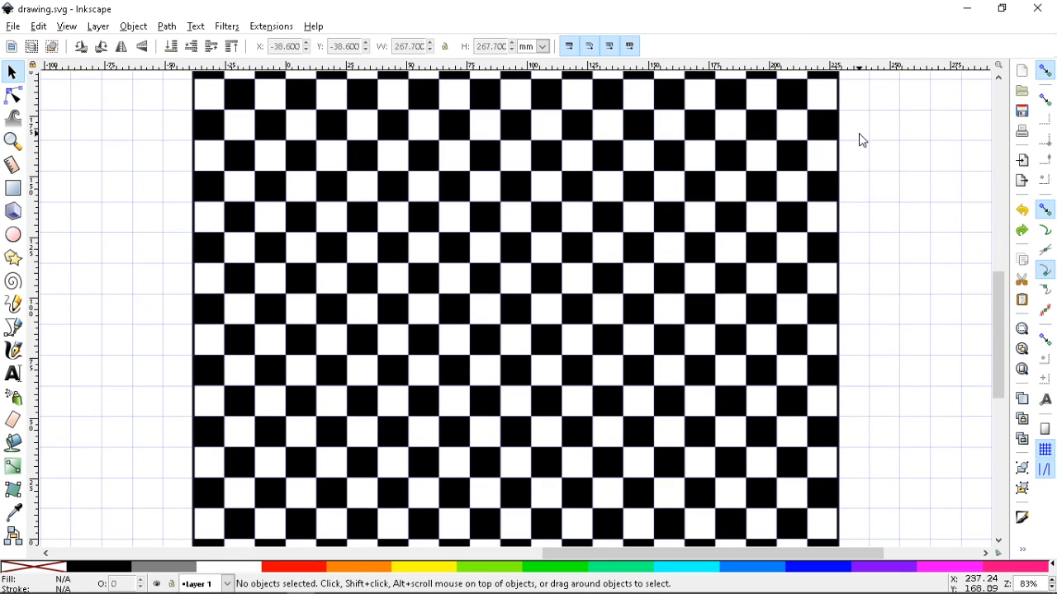
key(ctrl+s)
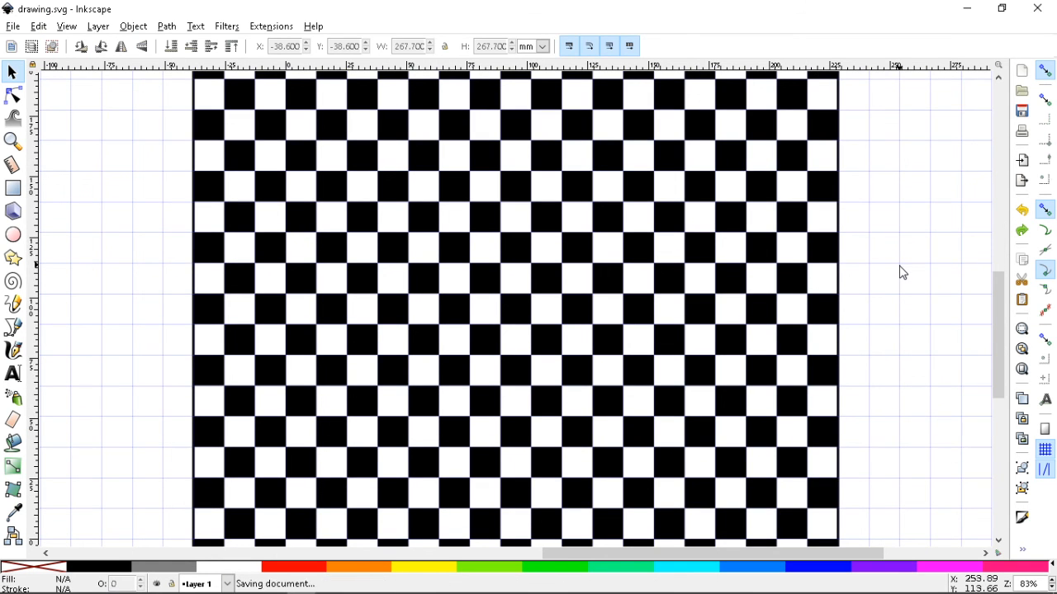
key(minus)
key(minus)
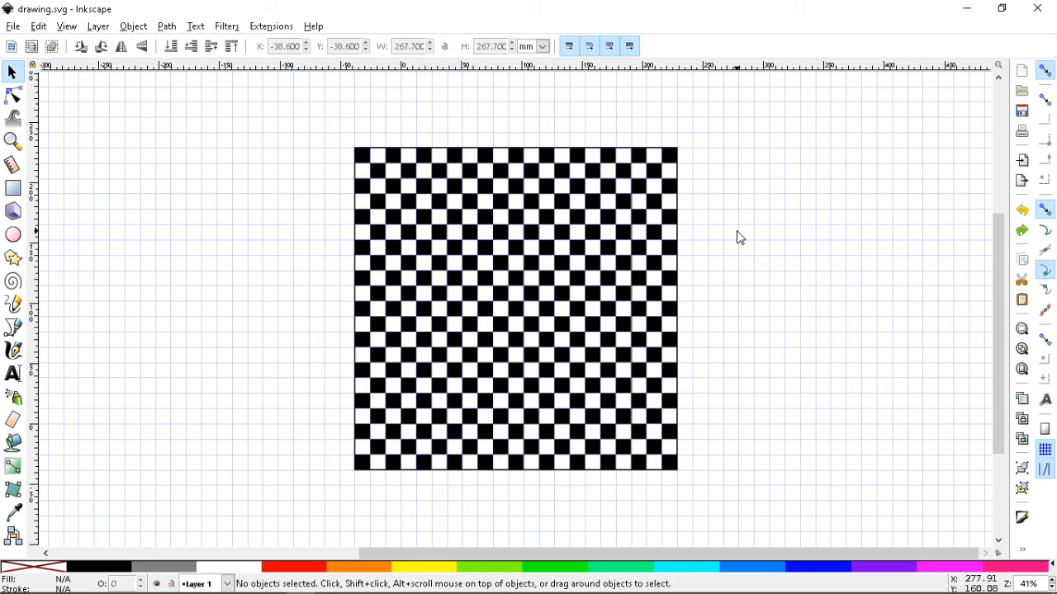
key(ctrl+s)
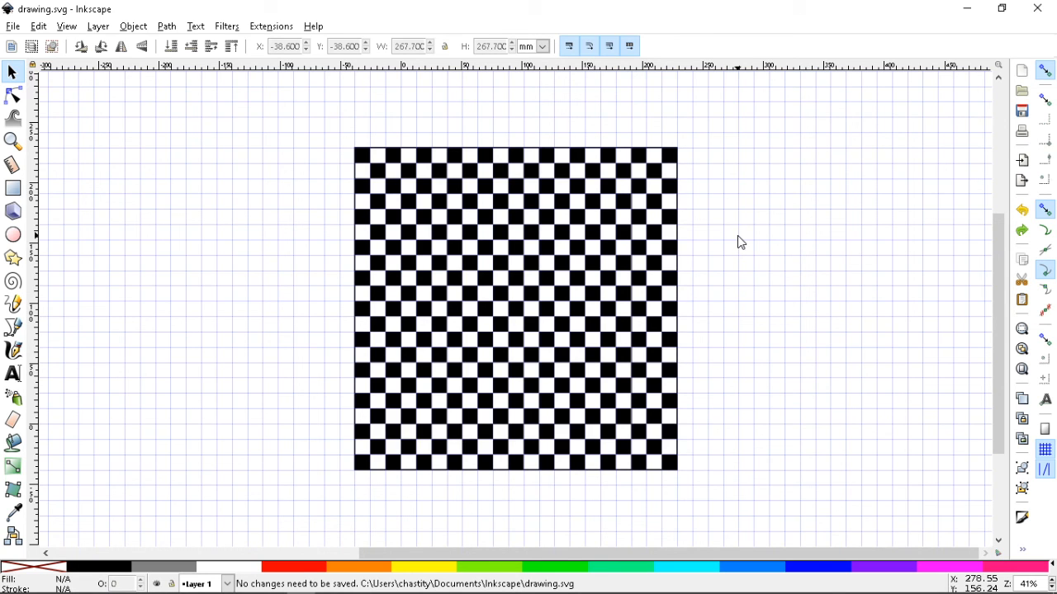
mouse_move(487, 592)
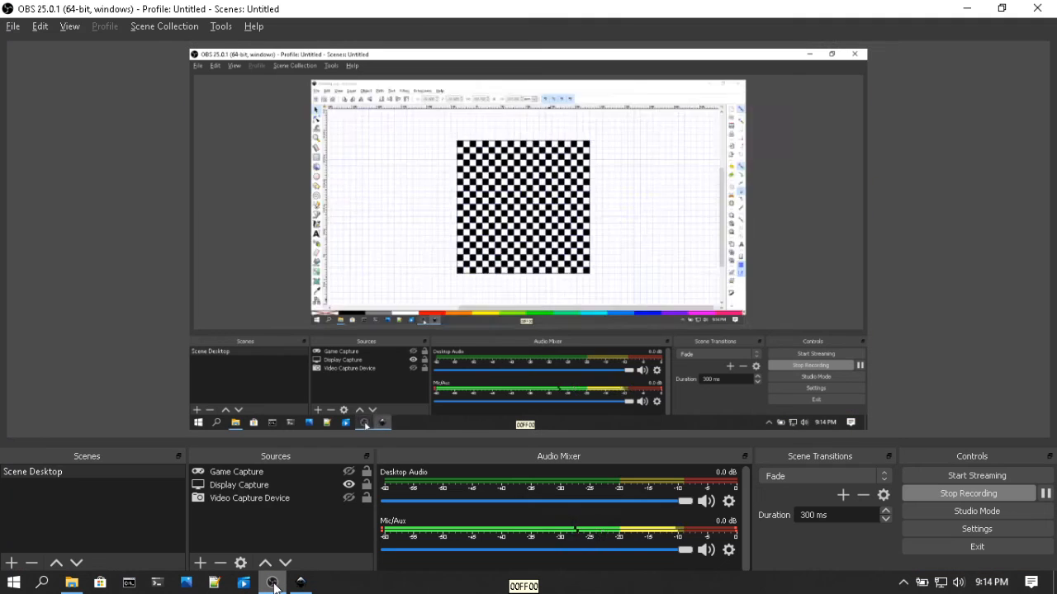
click(273, 583)
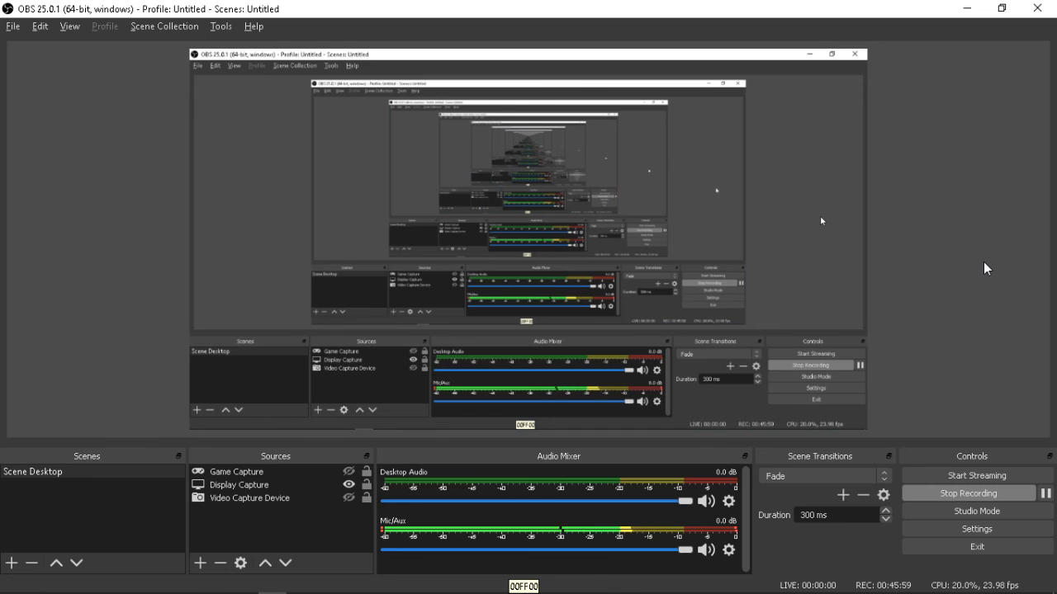
mouse_move(368, 589)
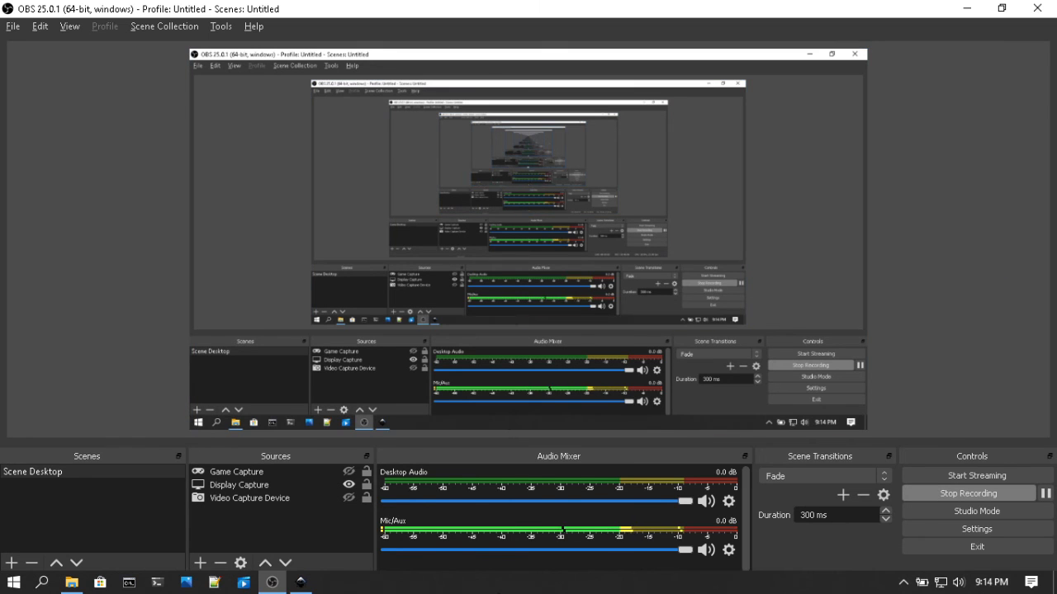
click(300, 582)
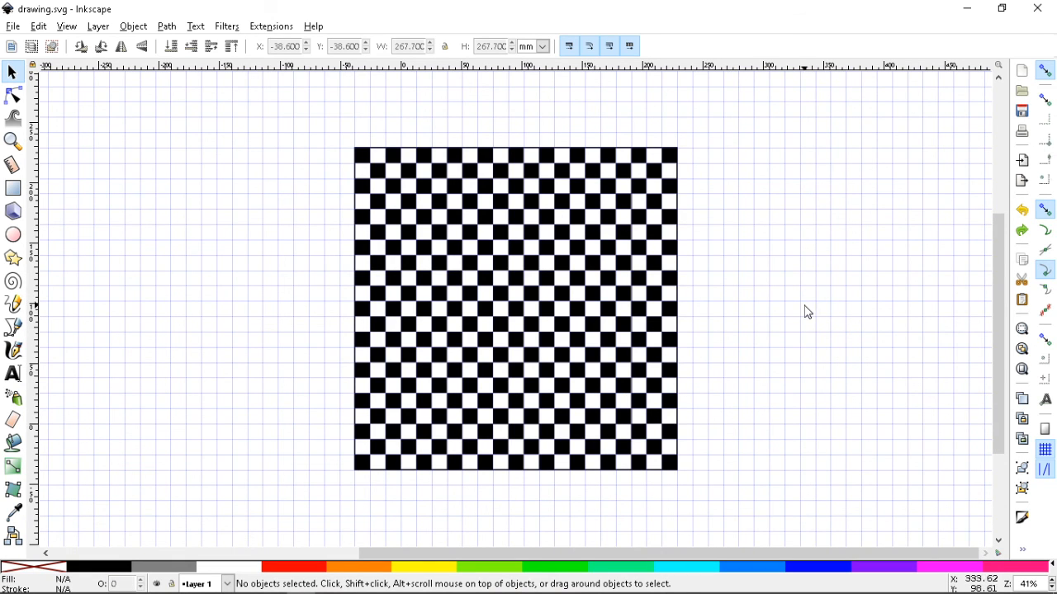
Step: Save the checkerboard drawing once more with nothing selected, and switch to OBS
key(ctrl+s)
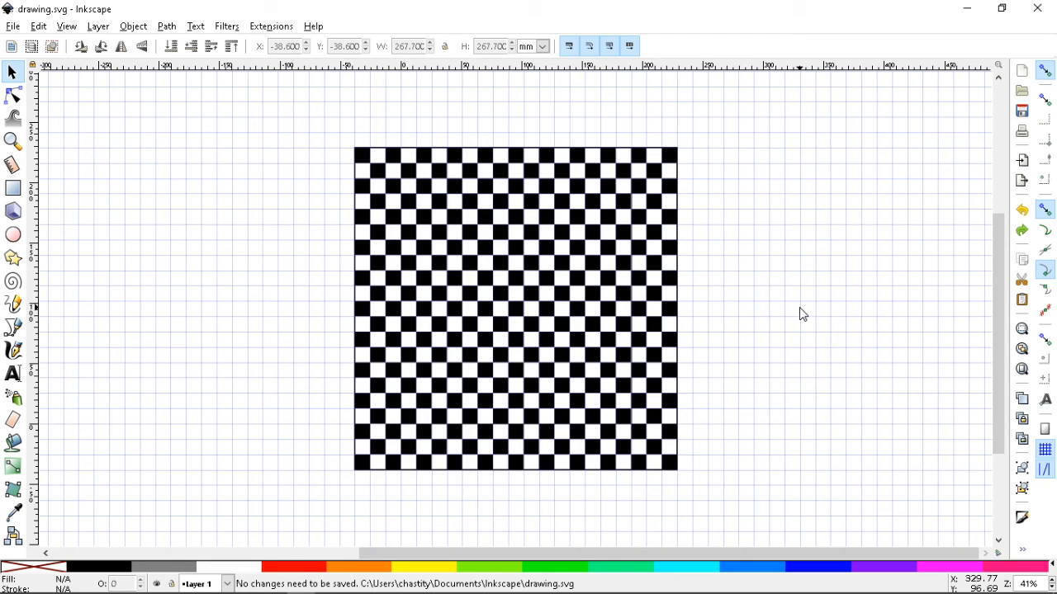
key(ctrl+s)
mouse_move(435, 593)
mouse_move(304, 585)
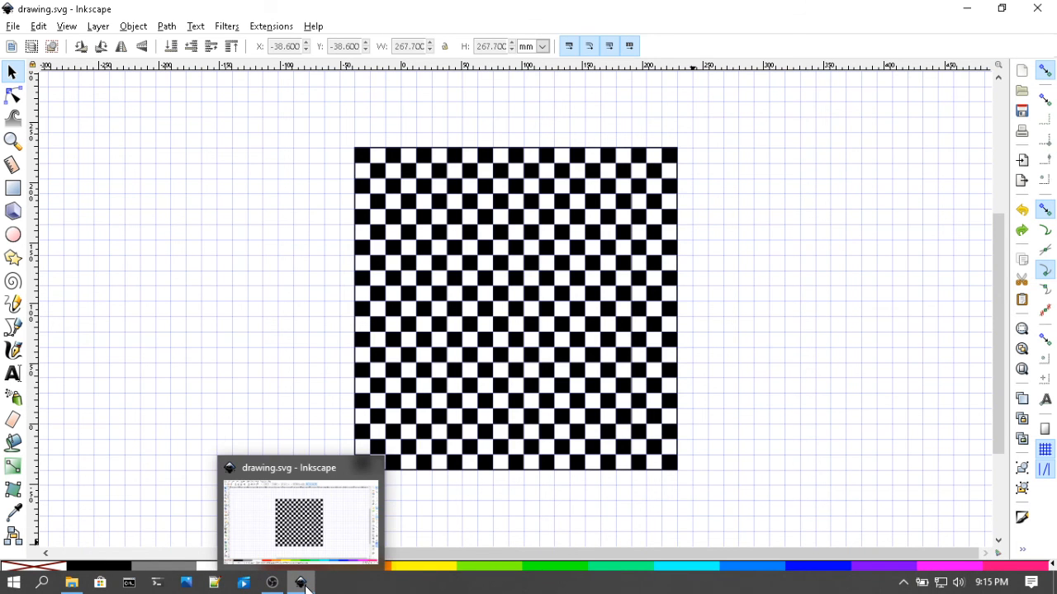
click(271, 583)
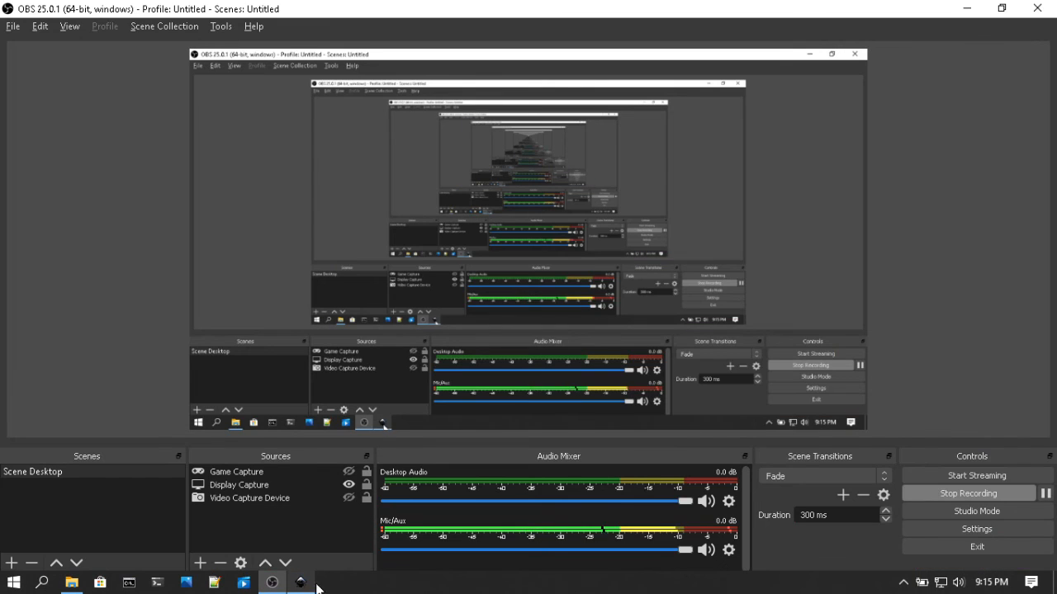